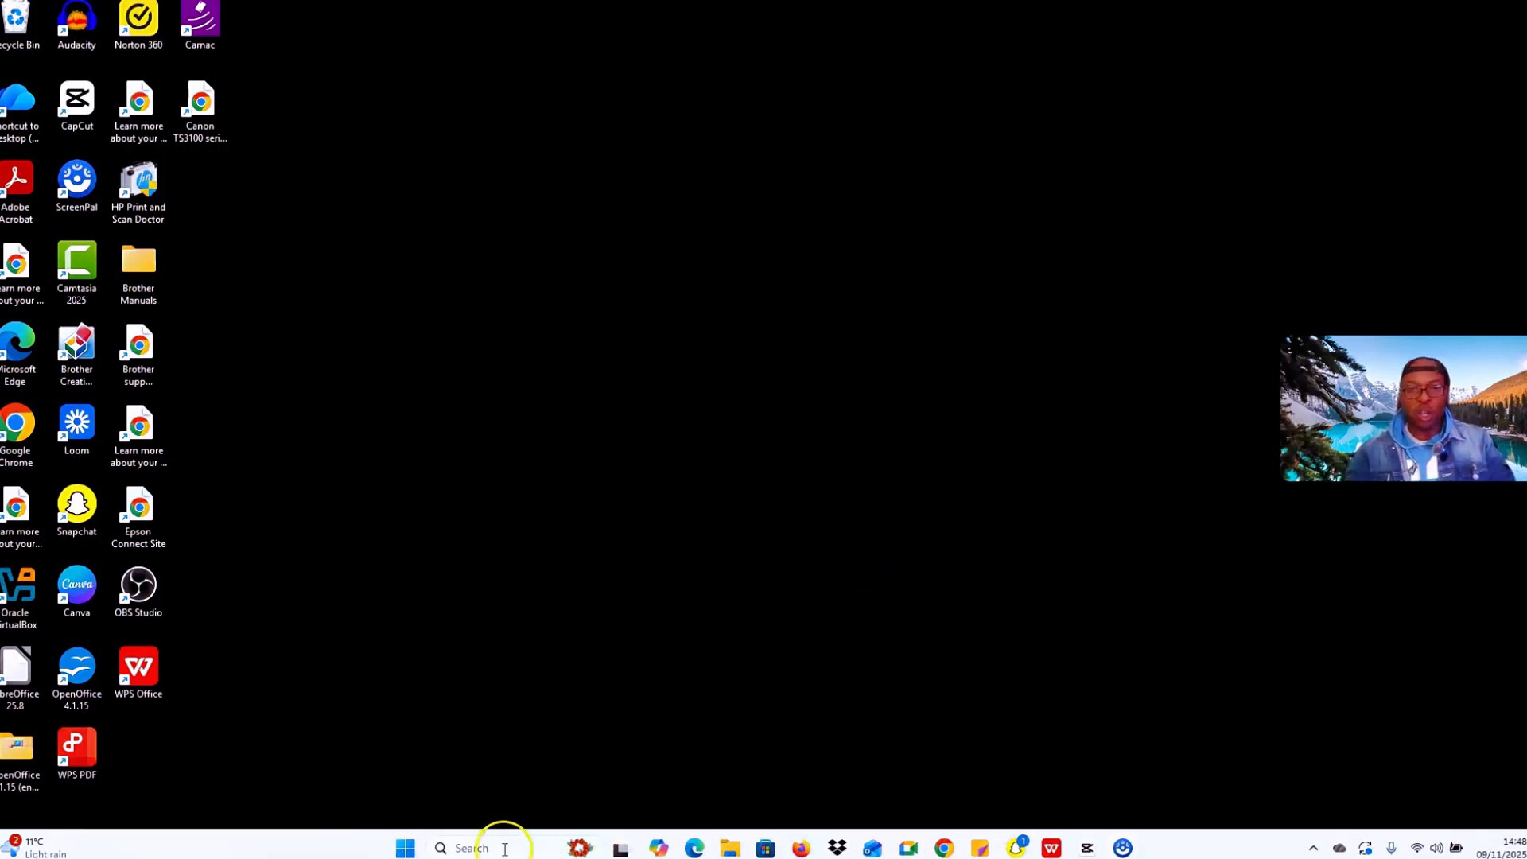
Step: Launch Microsoft Word from the pinned icon in the Windows Start menu
{"action": "left_click", "coordinate": [406, 849]}
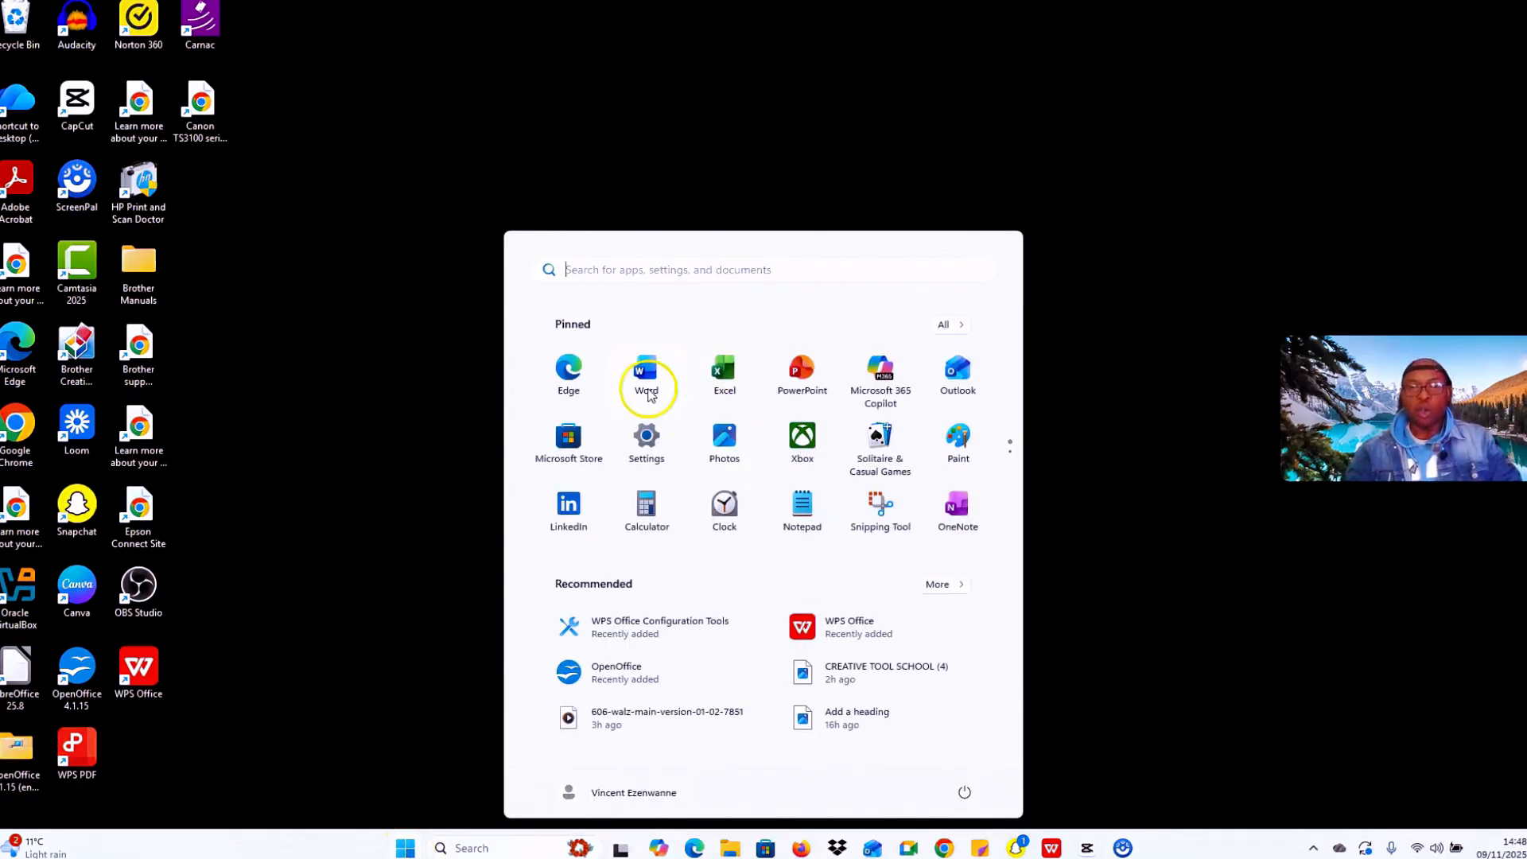
{"action": "left_click", "coordinate": [648, 393]}
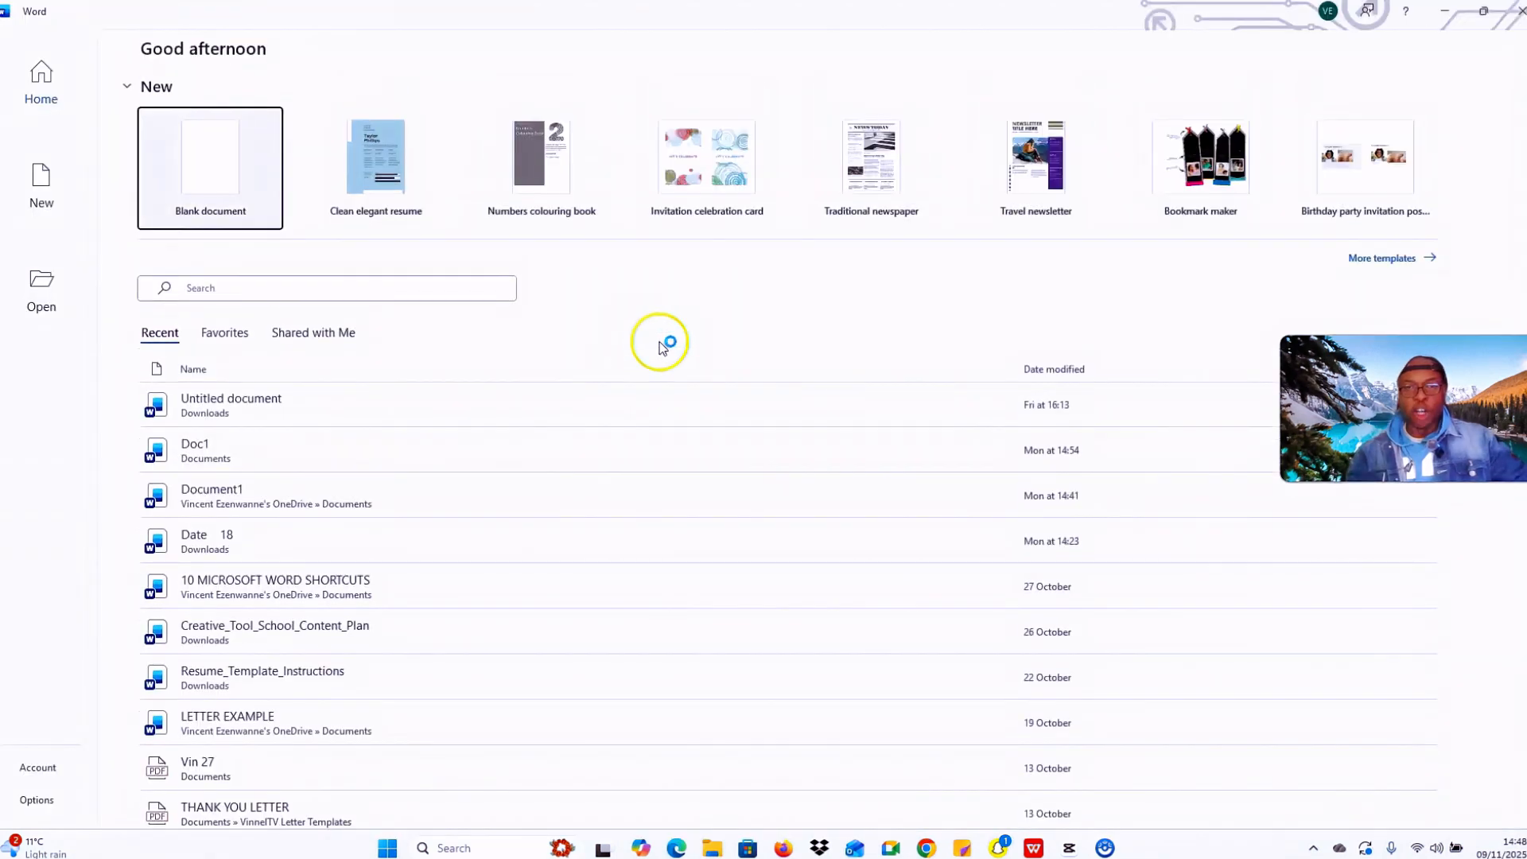
Step: Create a new blank document
{"action": "left_click", "coordinate": [240, 226]}
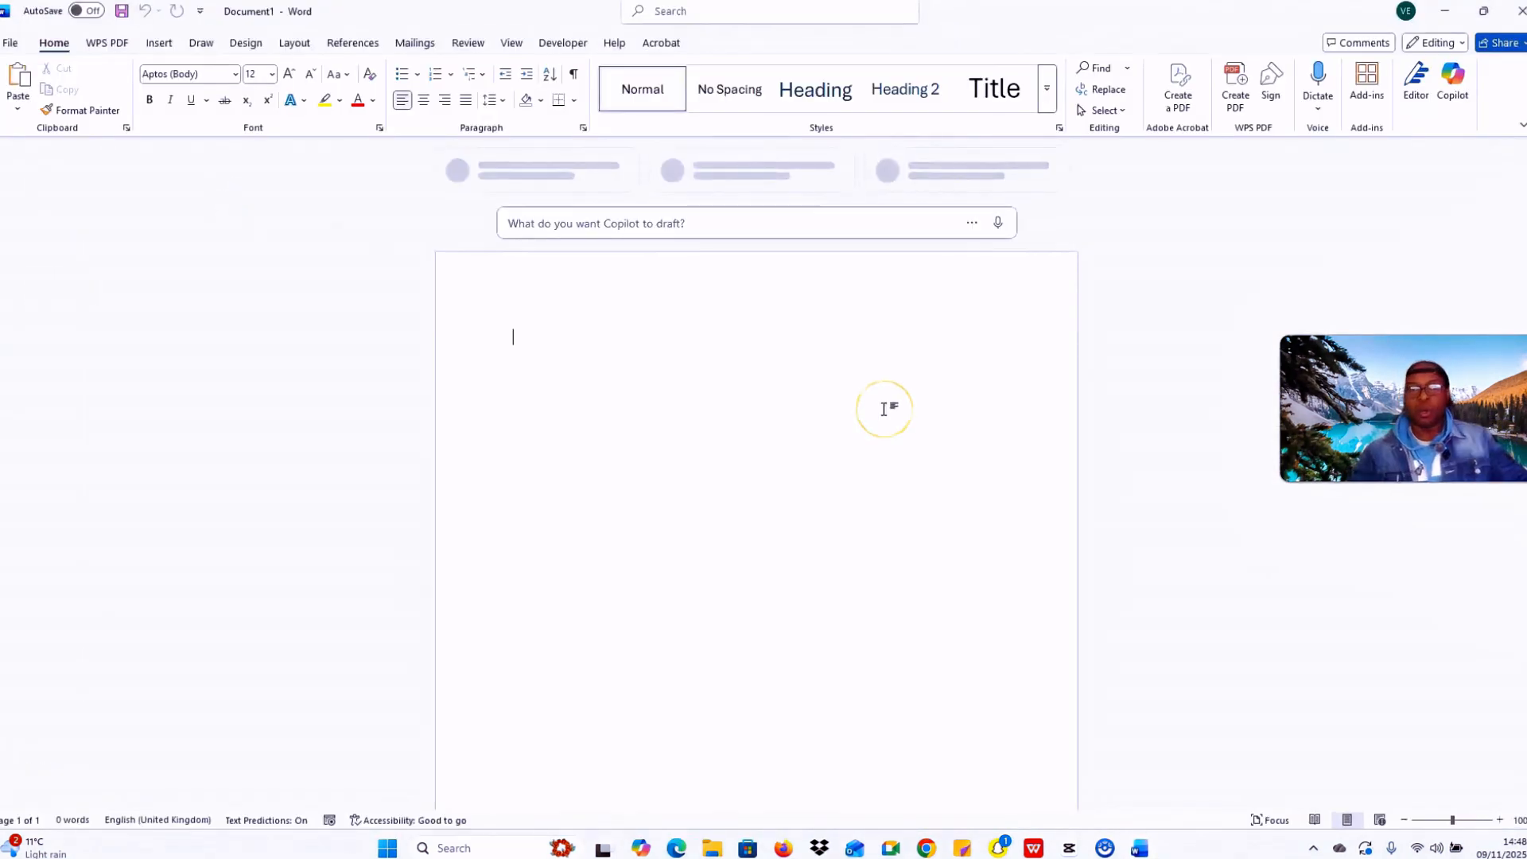
{"action": "scroll", "coordinate": [705, 527], "scroll_direction": "down", "scroll_amount": 3}
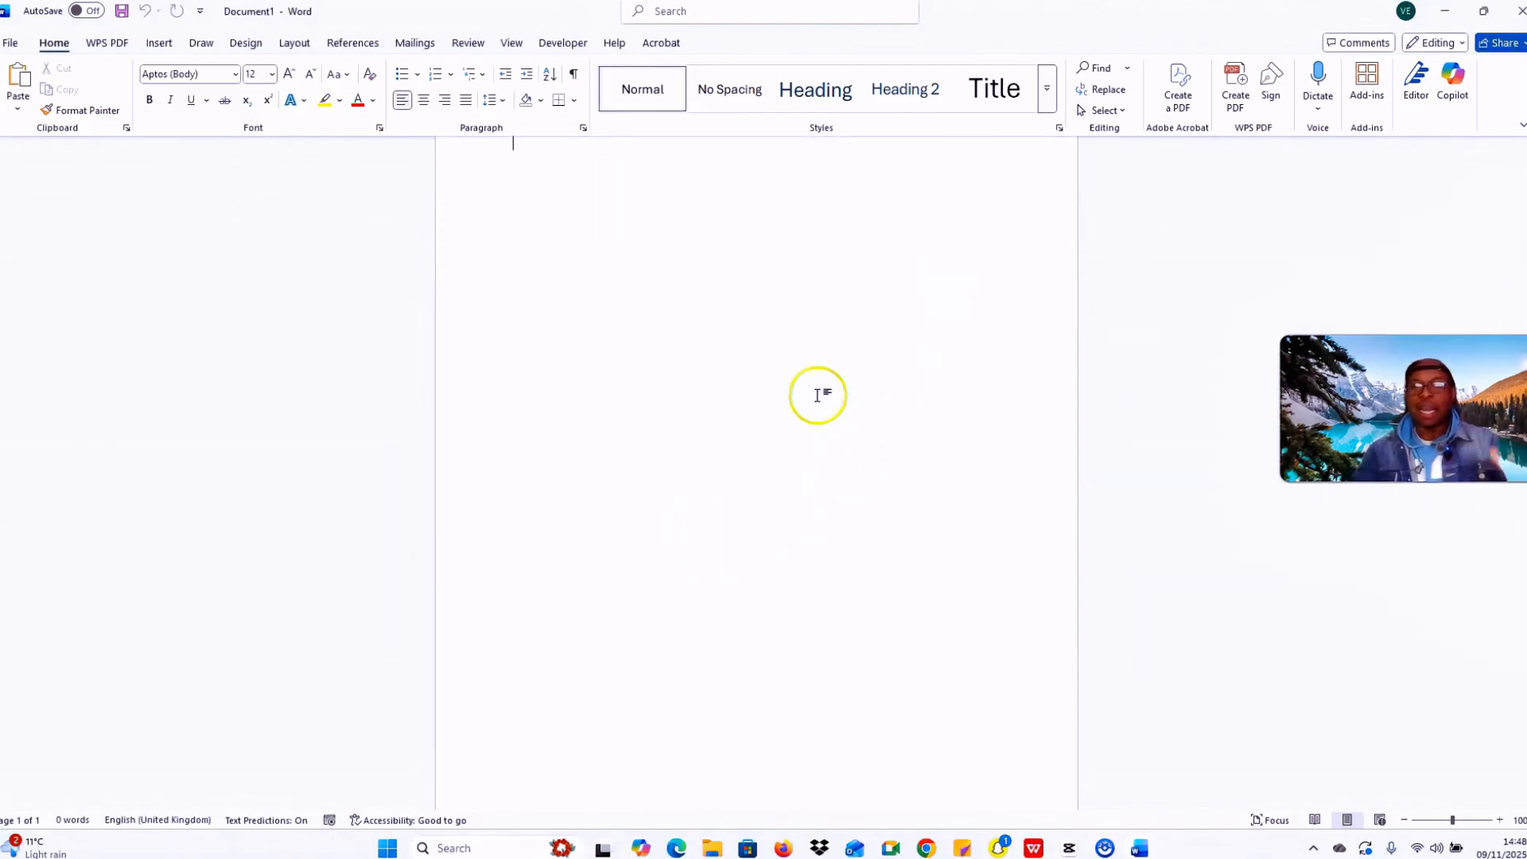
{"action": "scroll", "coordinate": [765, 482], "scroll_direction": "up", "scroll_amount": 3}
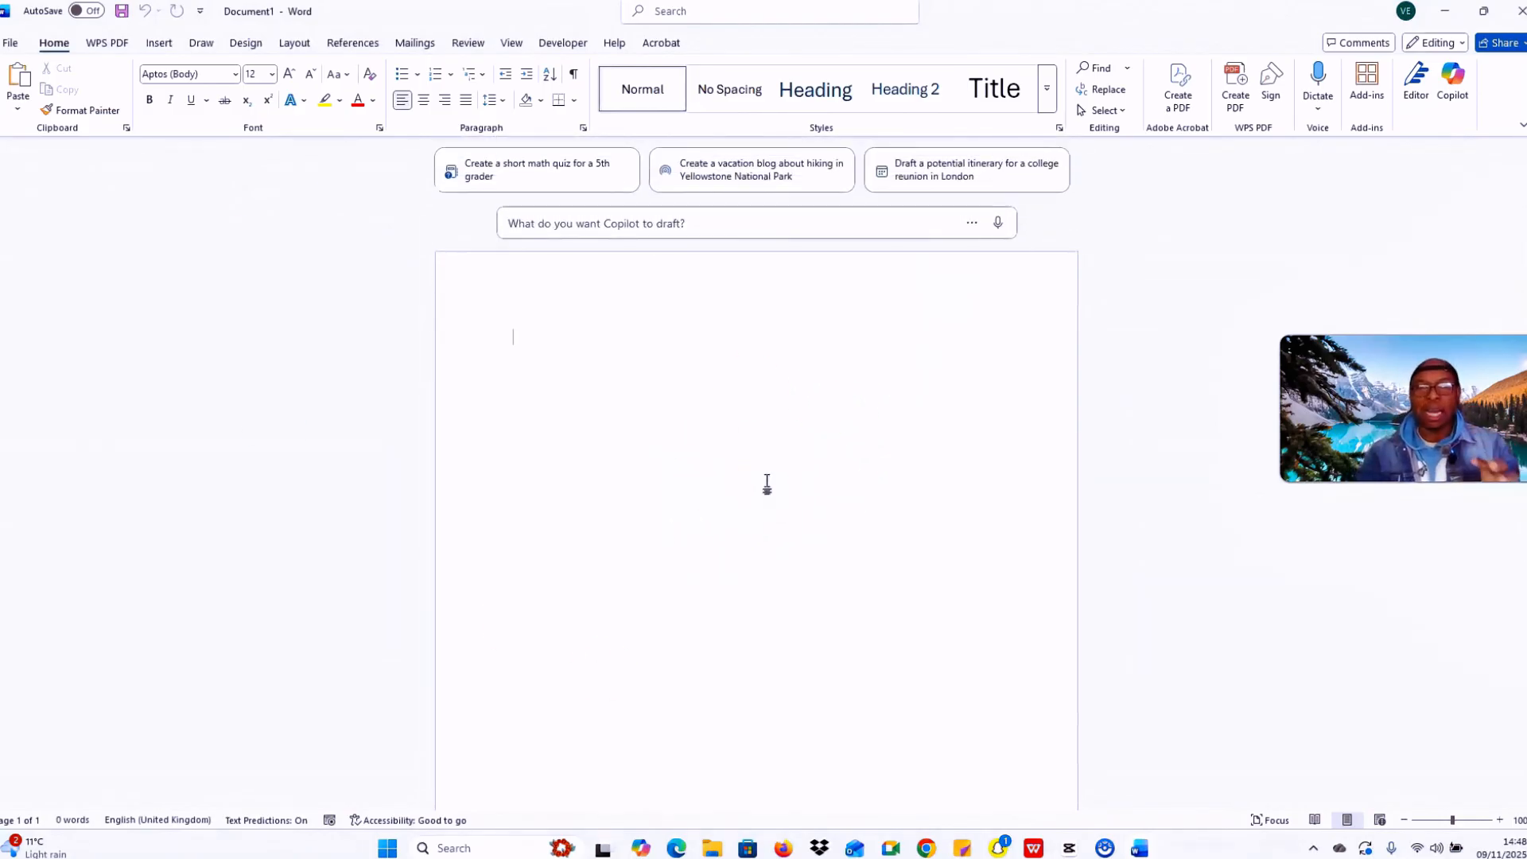
Step: Apply the Normal 2.54 cm margin preset from the Layout tab
{"action": "left_click", "coordinate": [295, 43]}
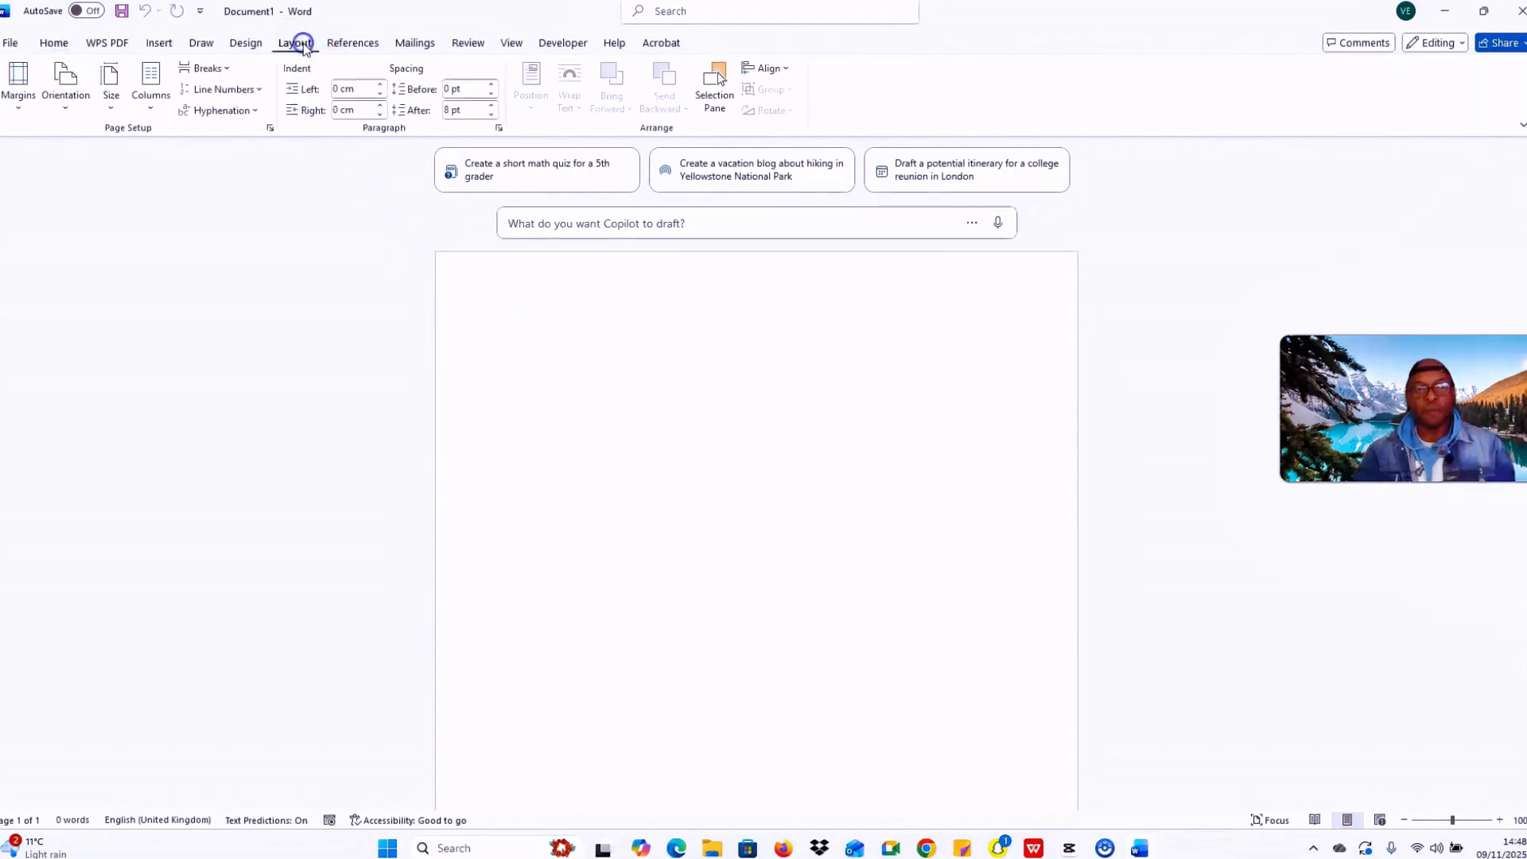
{"action": "left_click", "coordinate": [32, 89]}
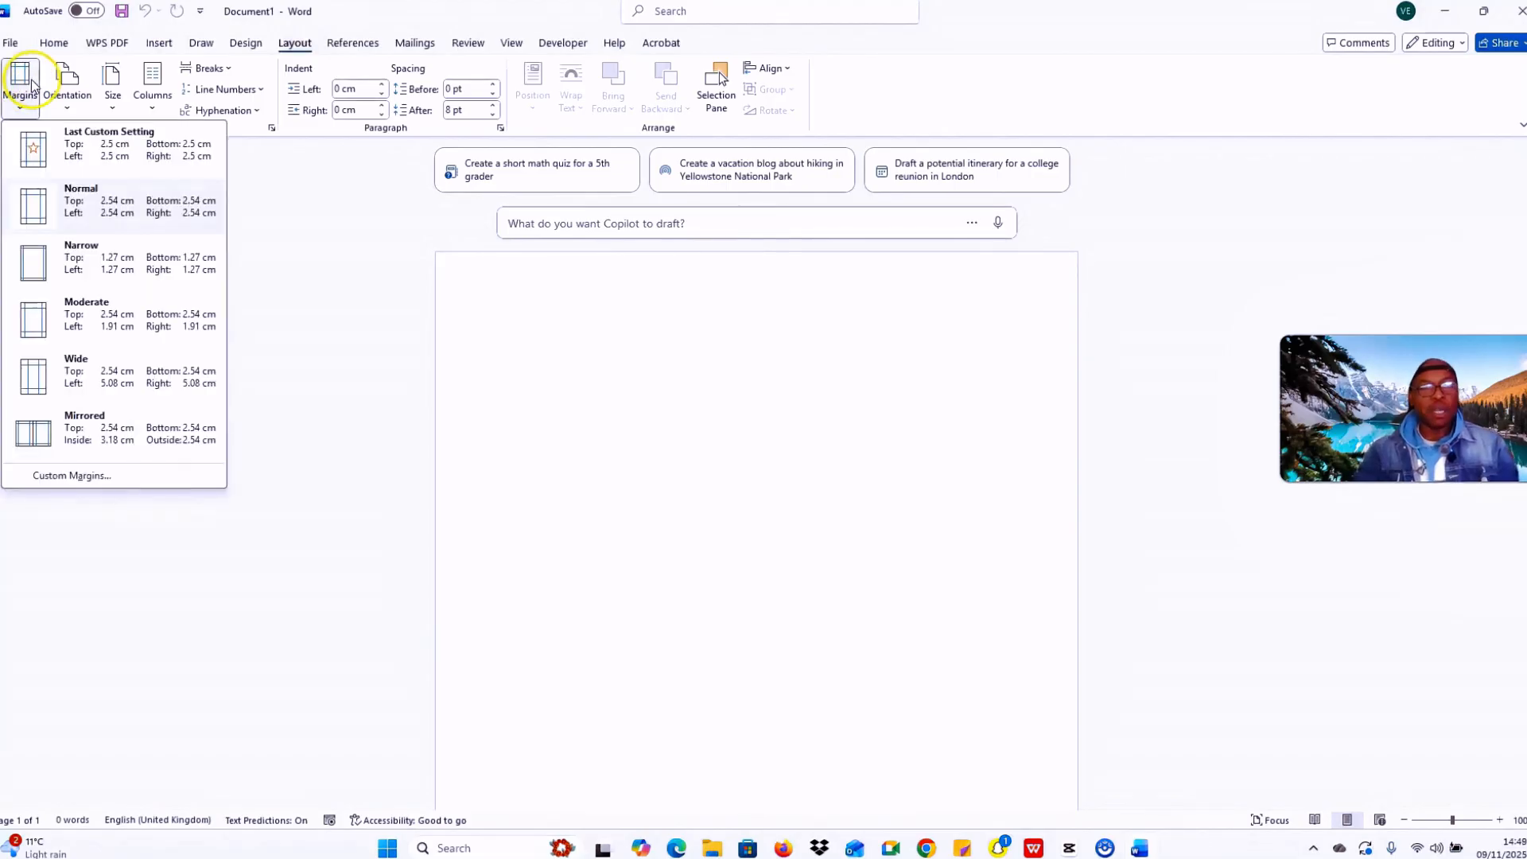
{"action": "left_click", "coordinate": [51, 213]}
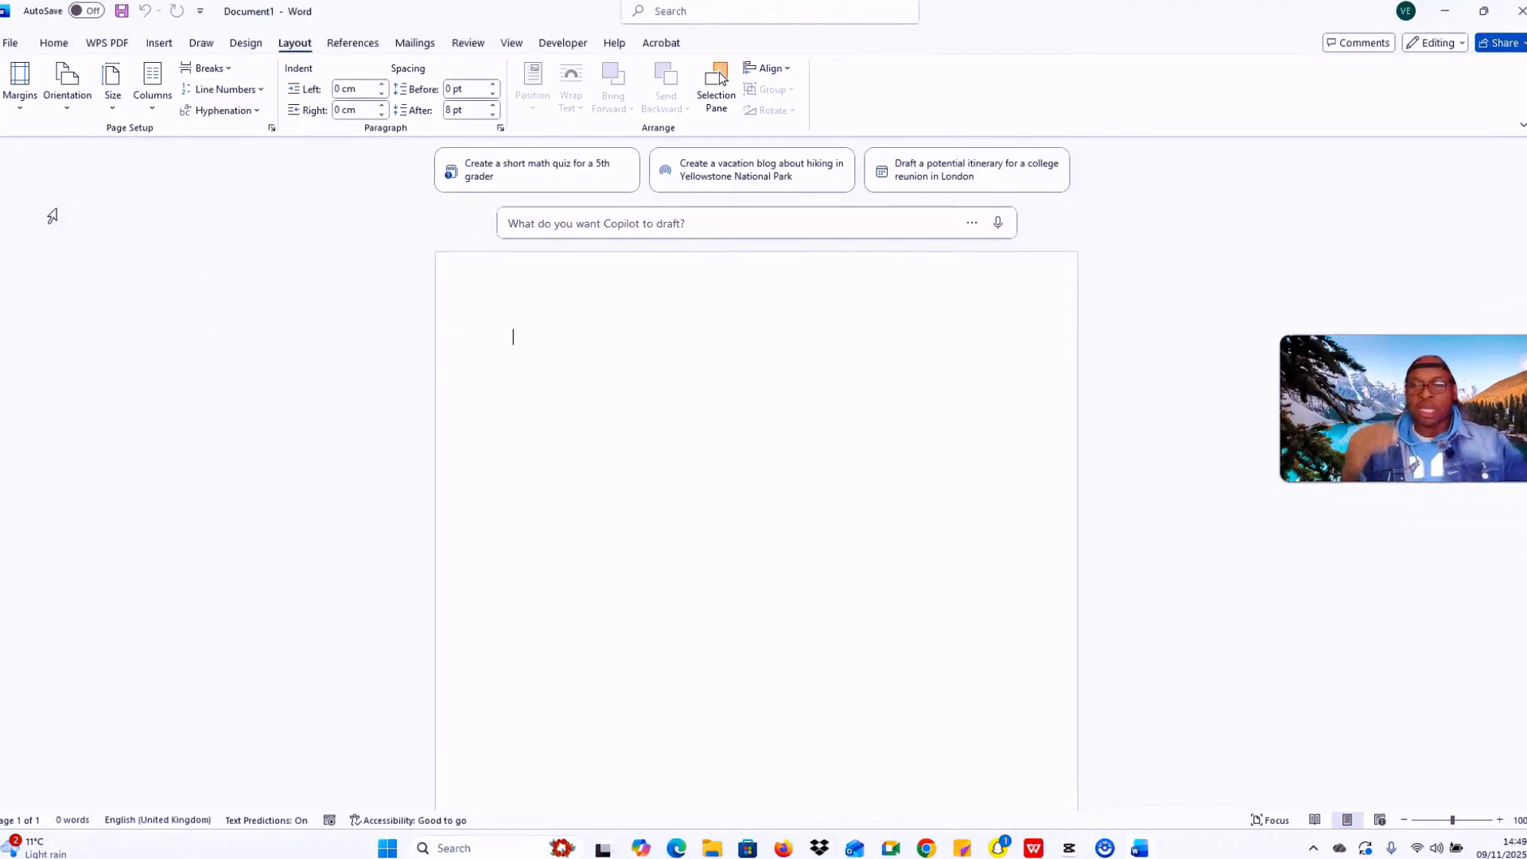
{"action": "scroll", "coordinate": [360, 105], "scroll_direction": "up", "scroll_amount": 5}
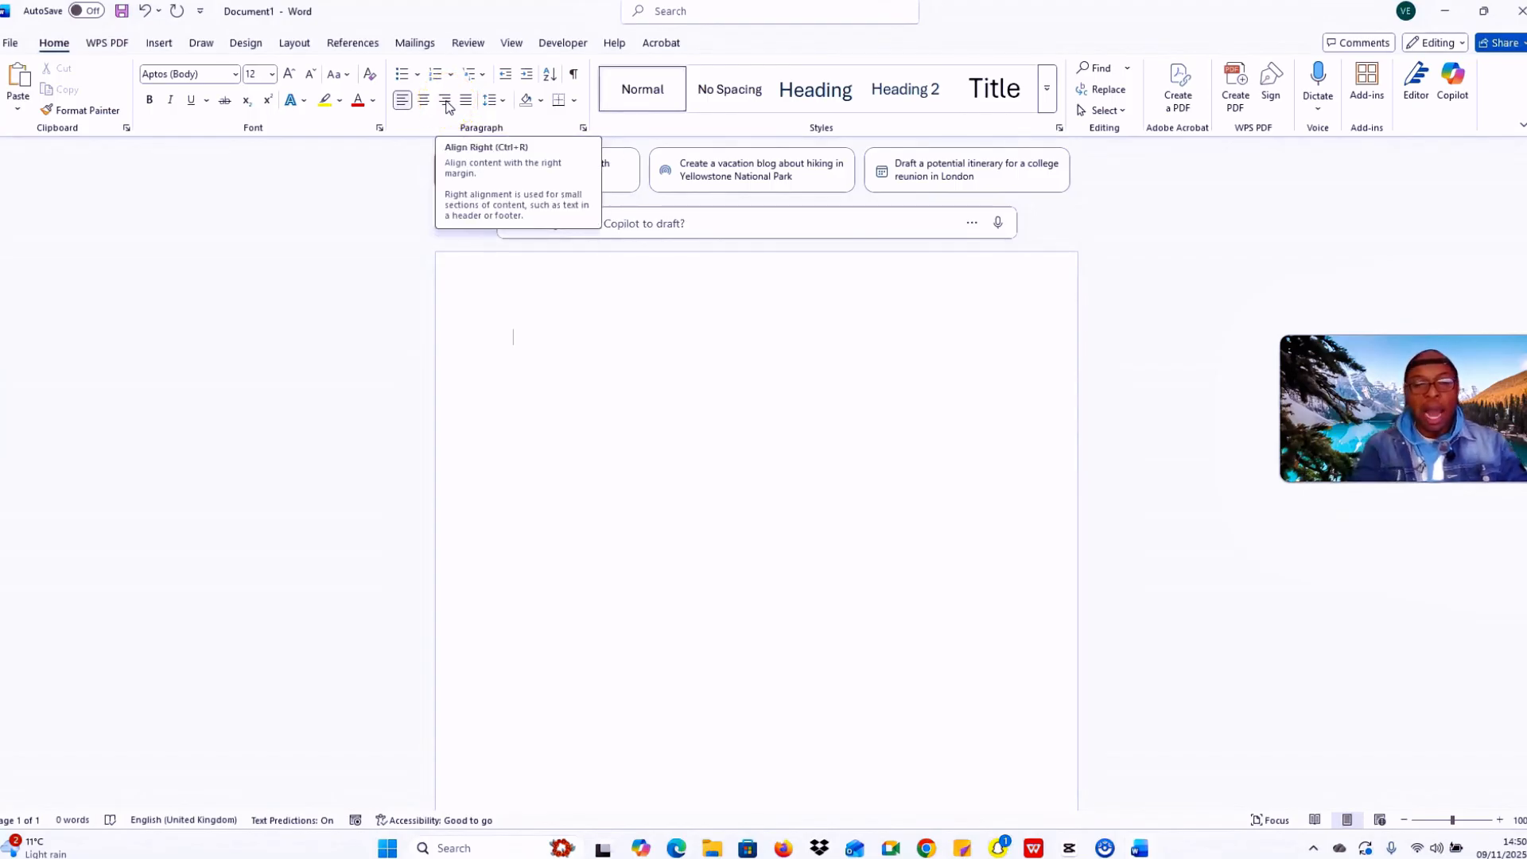
Step: Type 'Creative Tool School' as a right-aligned first line and select it
{"action": "left_click", "coordinate": [445, 101]}
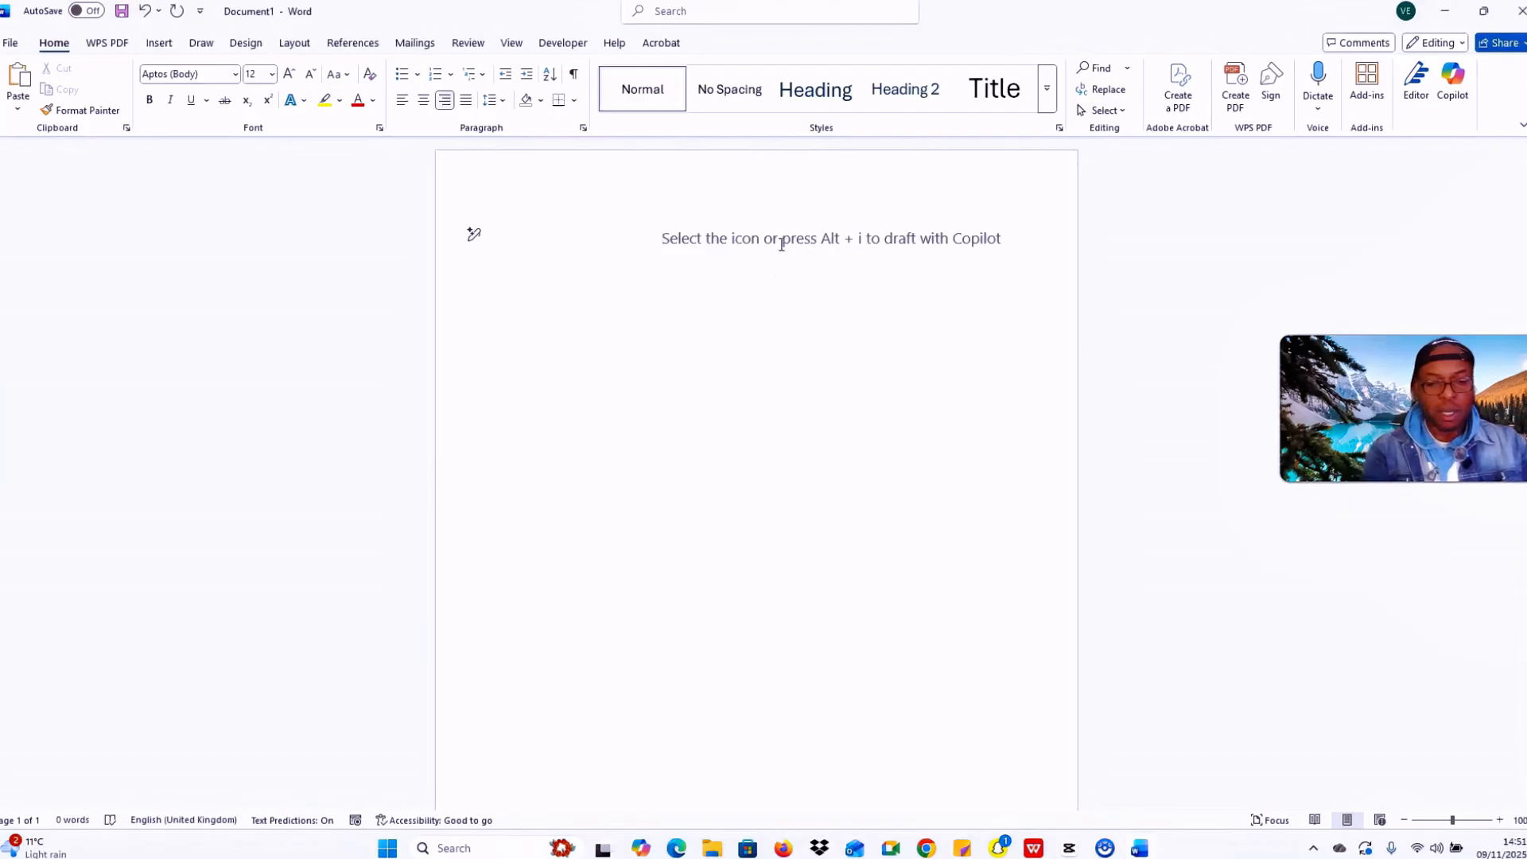
{"action": "key", "text": "Caps_Lock"}
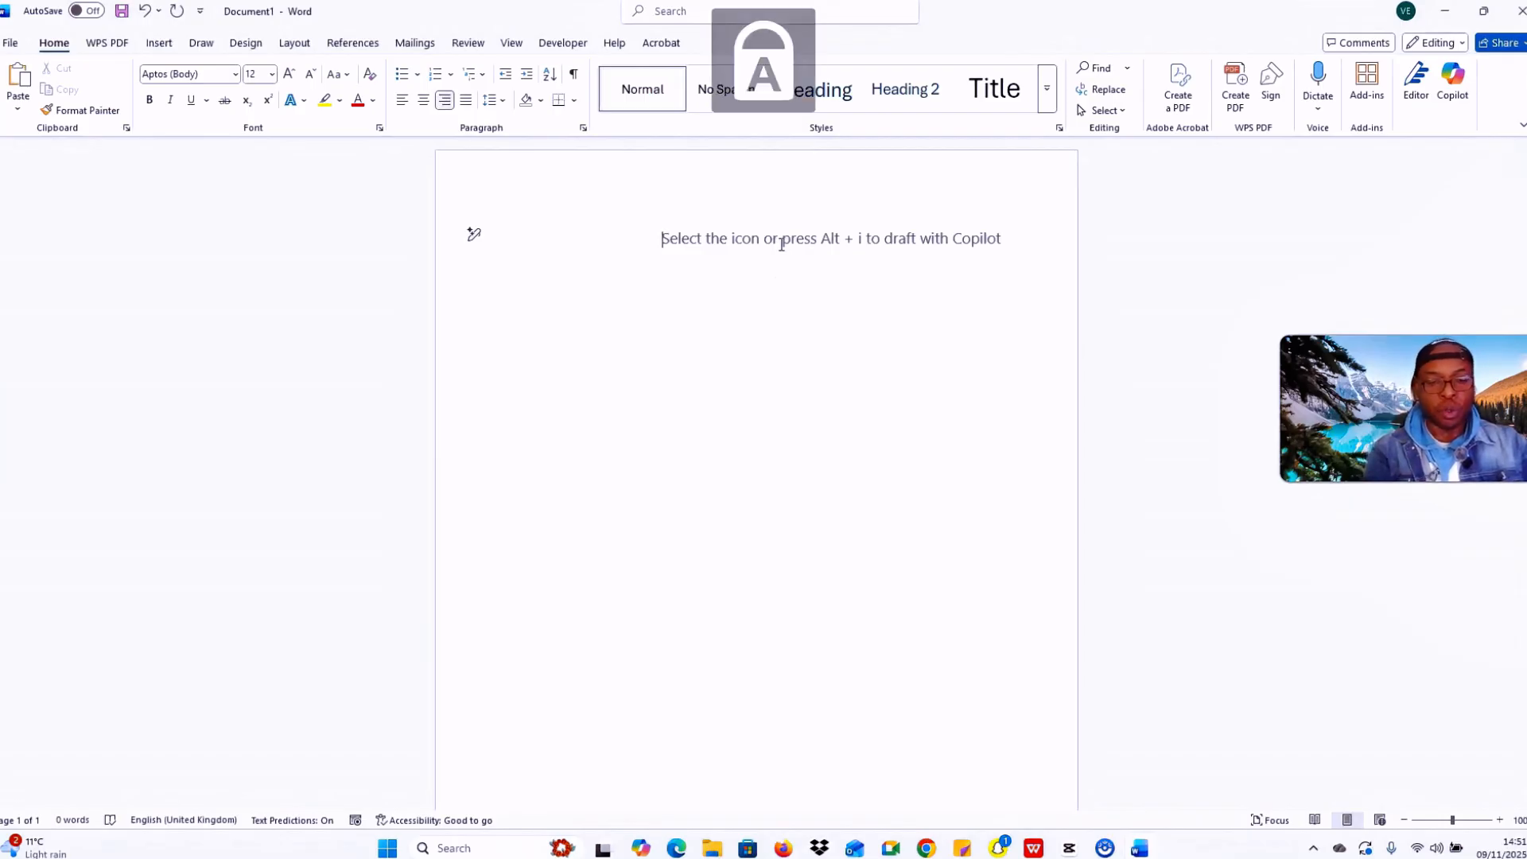
{"action": "type", "text": "C"}
{"action": "key", "text": "Caps_Lock"}
{"action": "type", "text": "rea"}
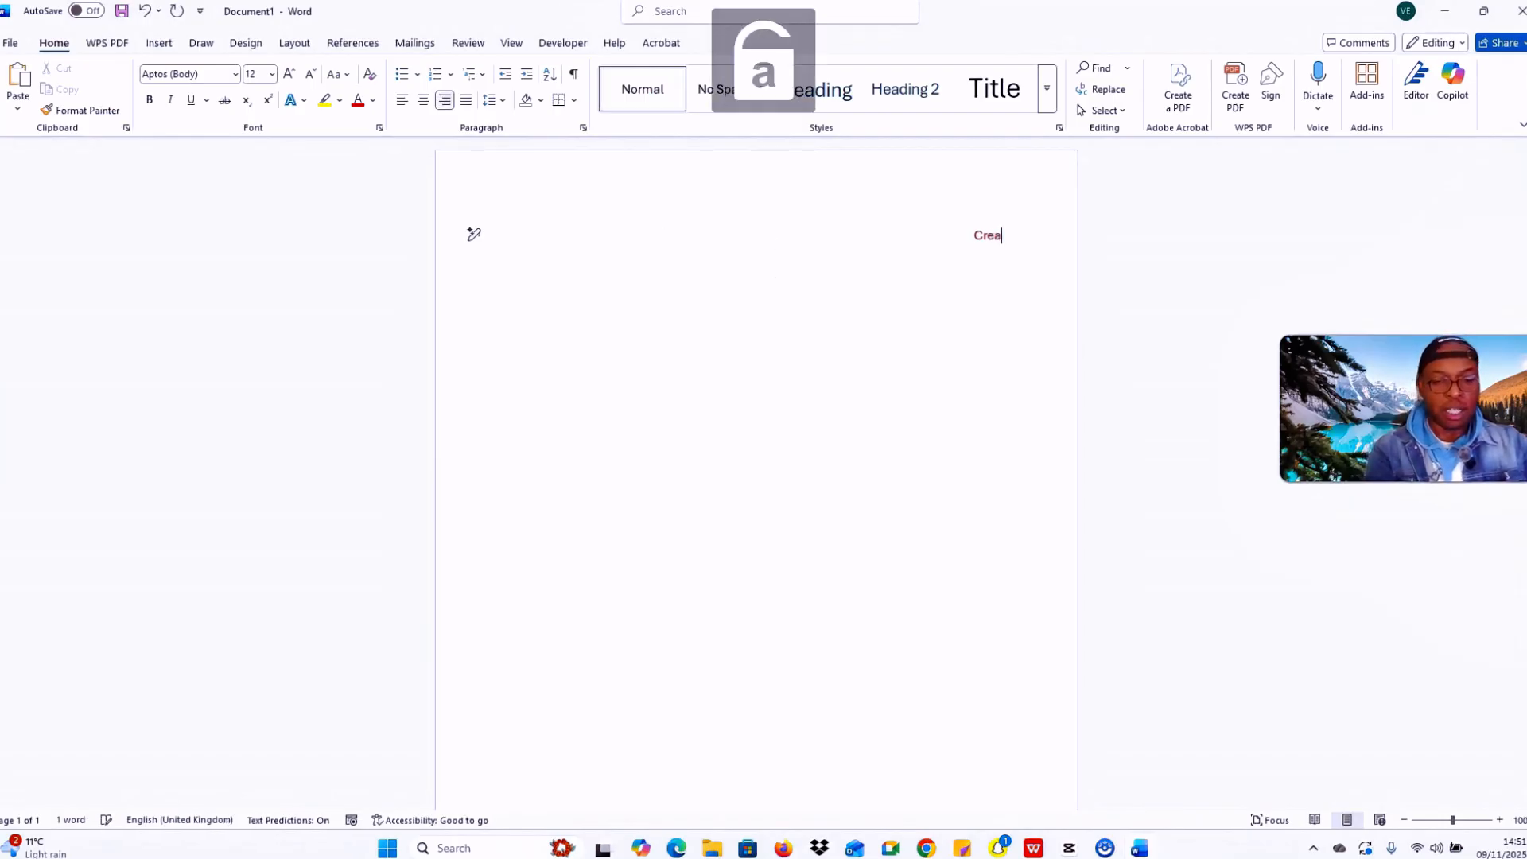
{"action": "type", "text": "tive"}
{"action": "key", "text": "Caps_Lock"}
{"action": "type", "text": "T"}
{"action": "key", "text": "Caps_Lock"}
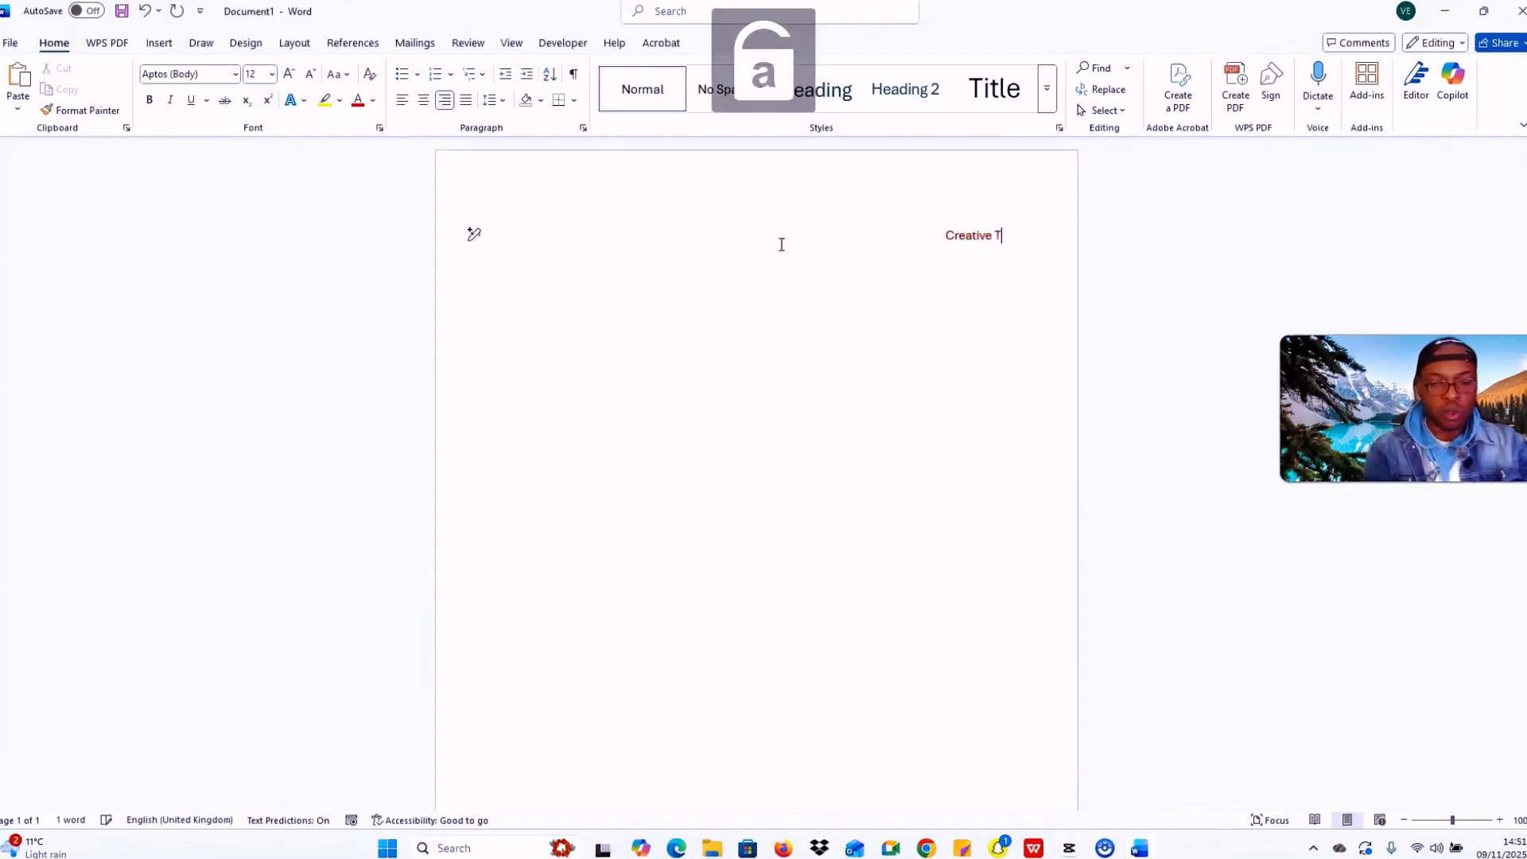
{"action": "type", "text": "ool"}
{"action": "key", "text": "Caps_Lock"}
{"action": "type", "text": "S"}
{"action": "key", "text": "Caps_Lock"}
{"action": "type", "text": "c"}
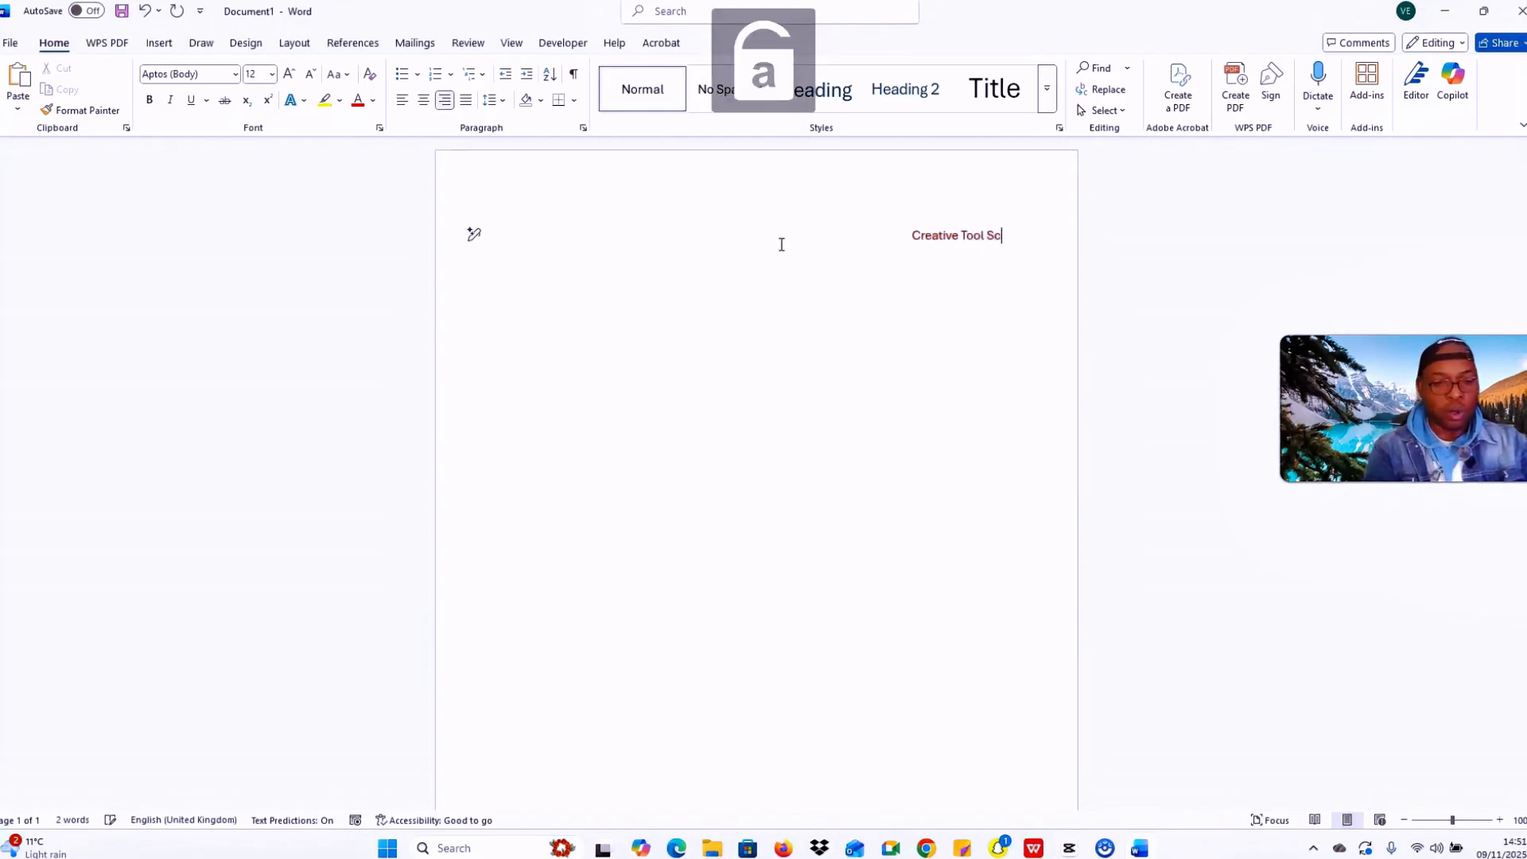
{"action": "type", "text": "hool"}
{"action": "left_click", "coordinate": [943, 283]}
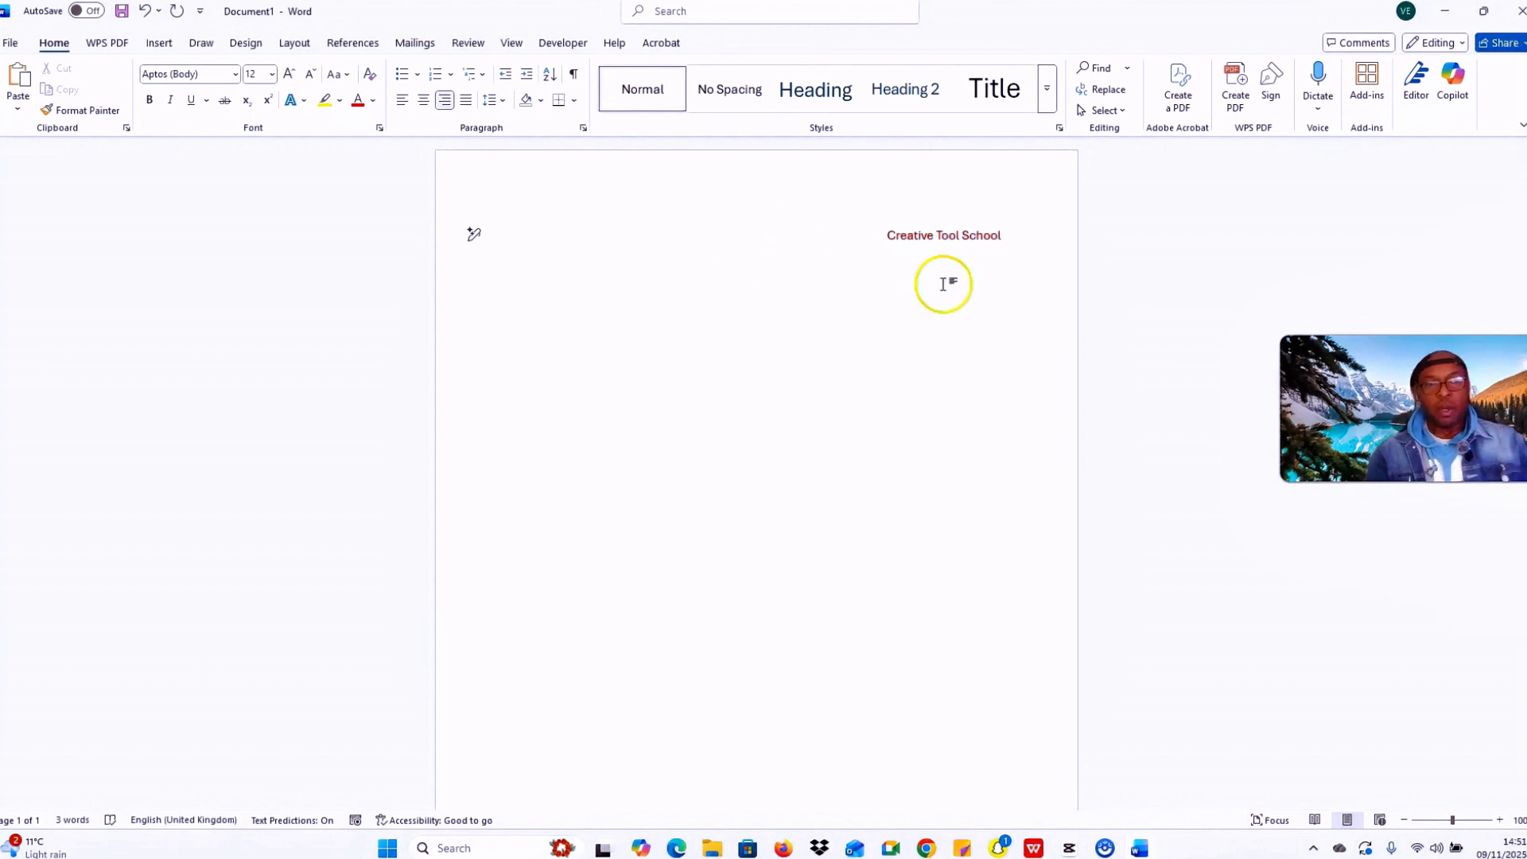
{"action": "left_click_drag", "start_coordinate": [943, 283], "coordinate": [878, 233]}
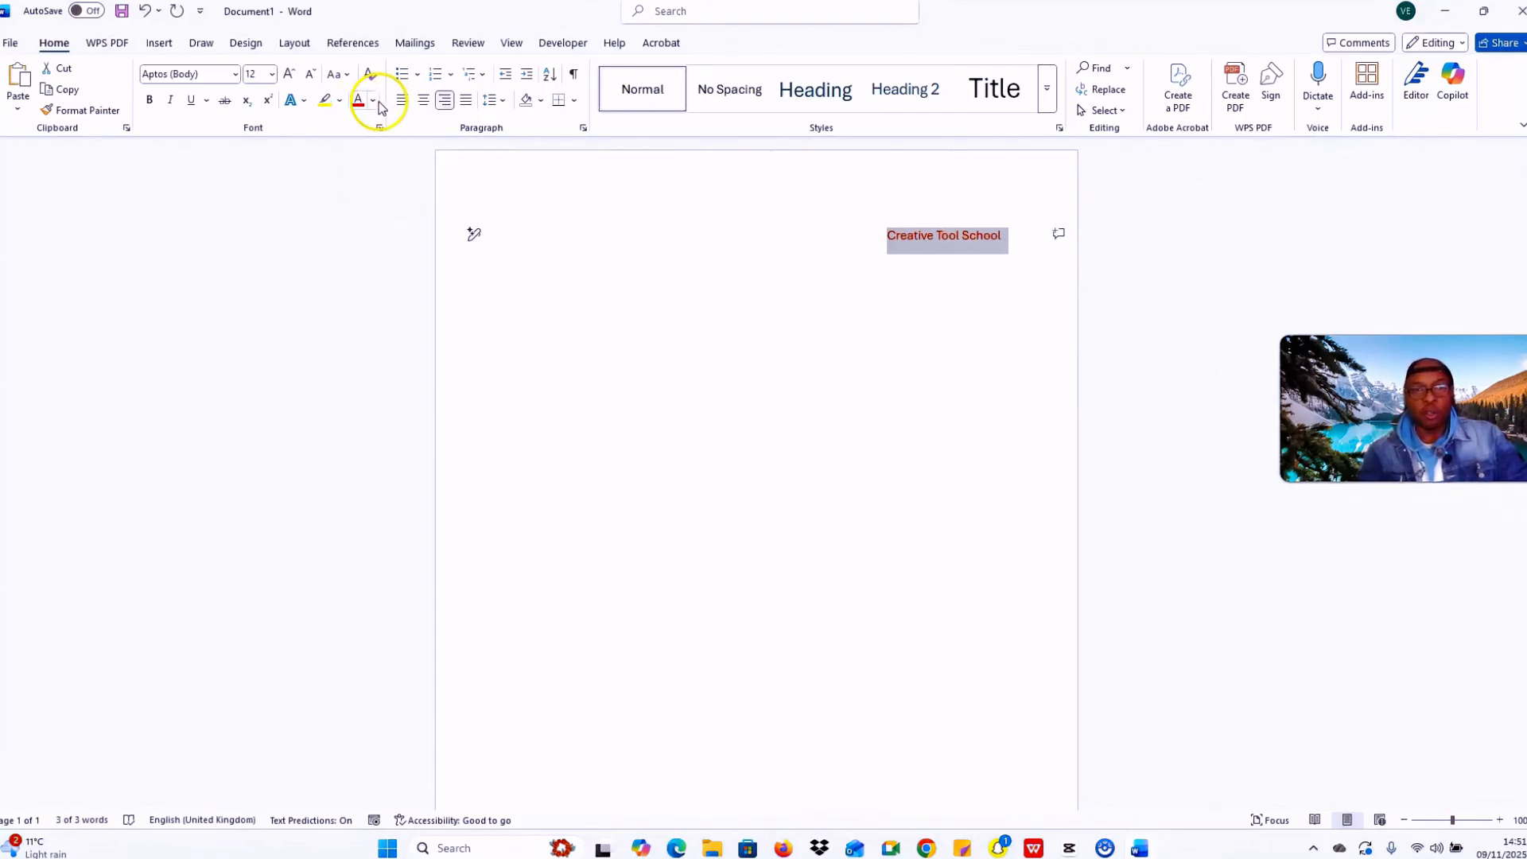
Step: Change the Creative Tool School heading's font colour to Black, Text 1
{"action": "left_click", "coordinate": [374, 101]}
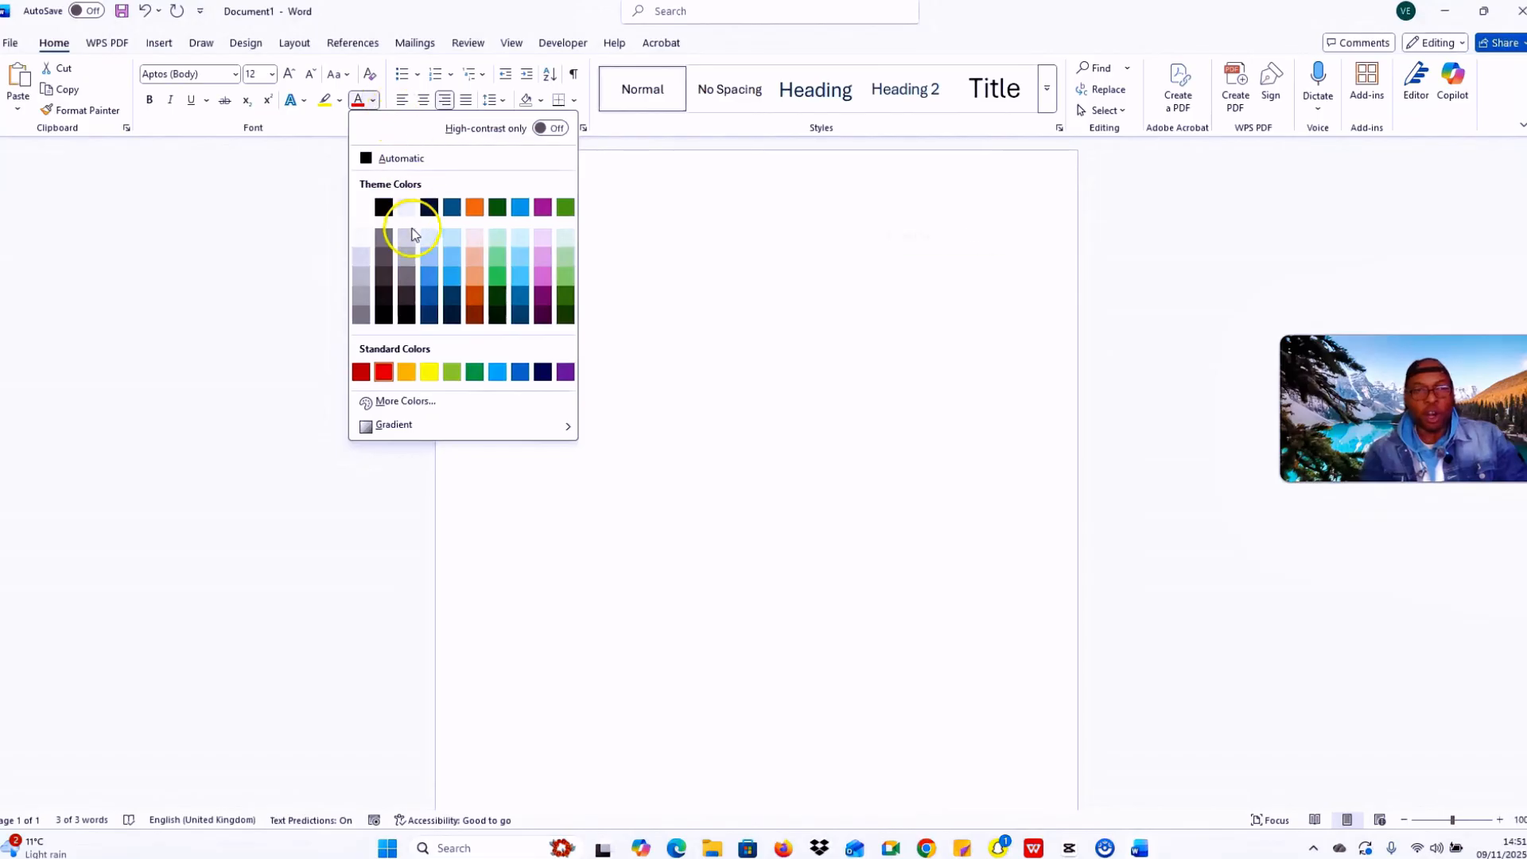
{"action": "left_click", "coordinate": [385, 208]}
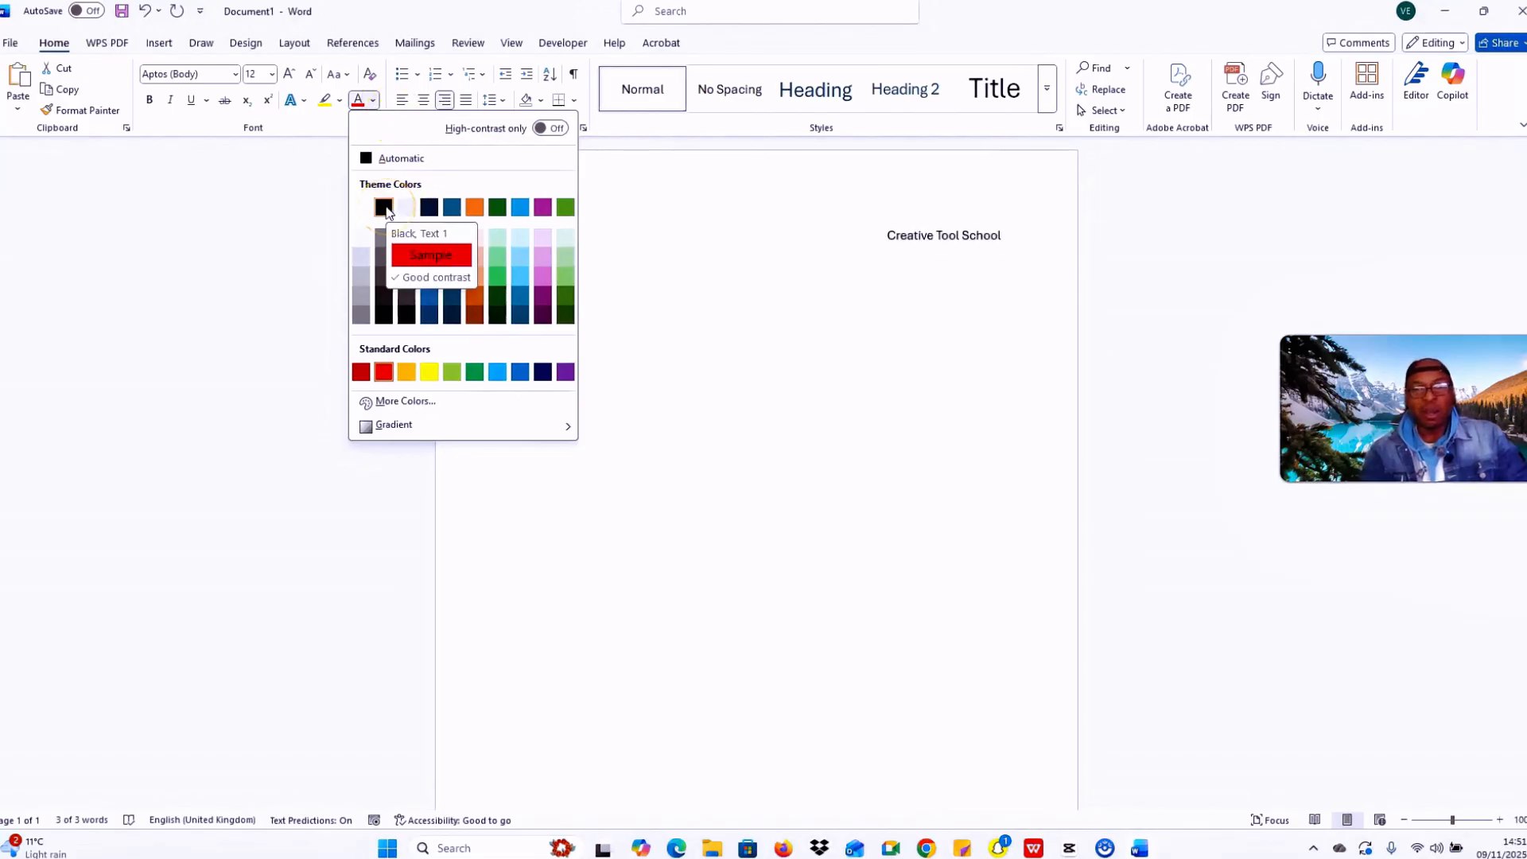
{"action": "left_click", "coordinate": [385, 207]}
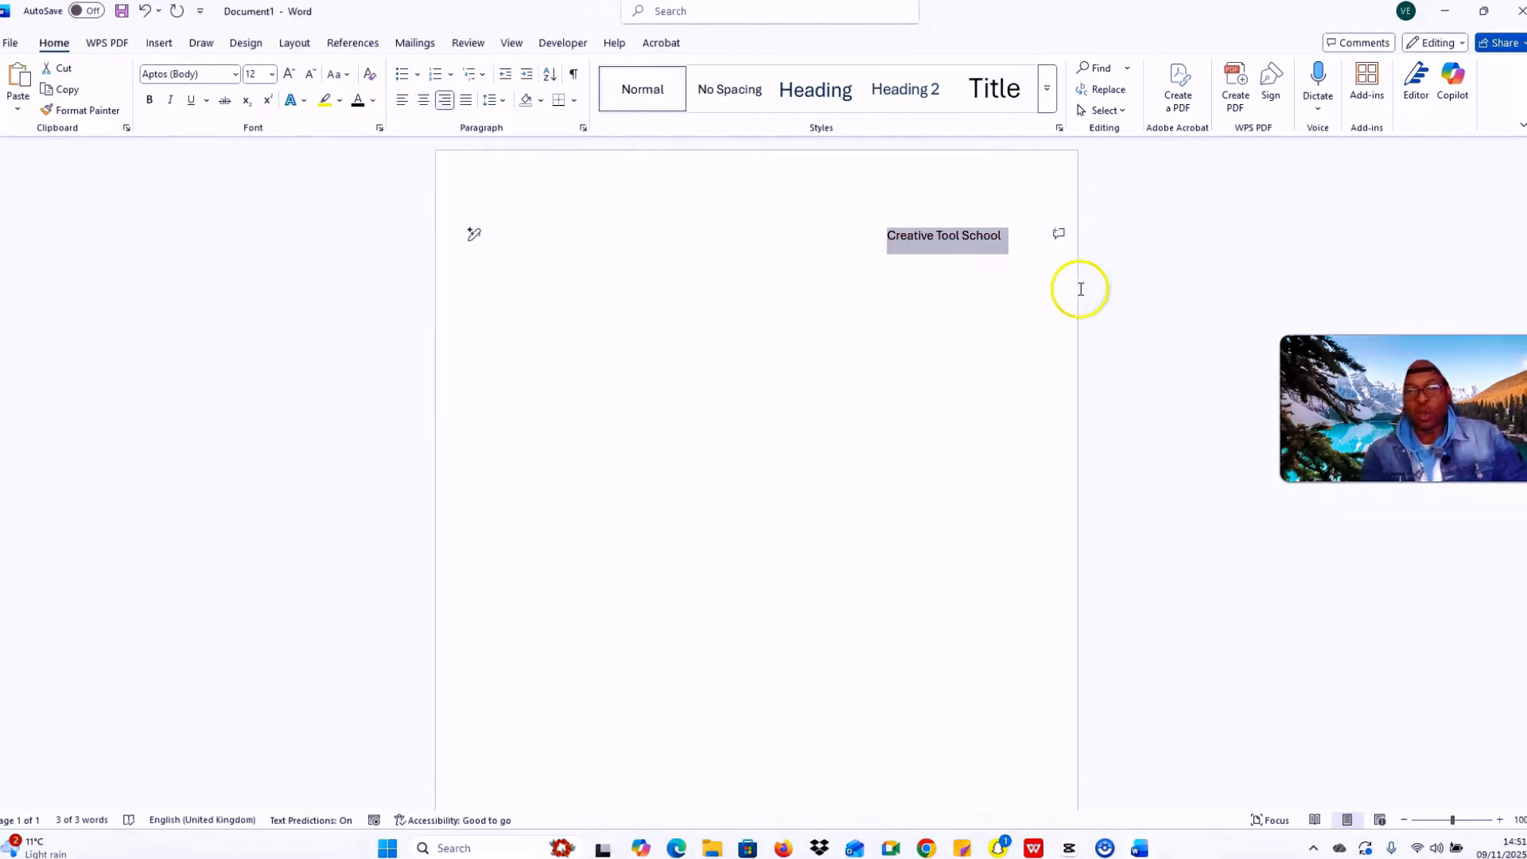
{"action": "left_click", "coordinate": [1018, 243]}
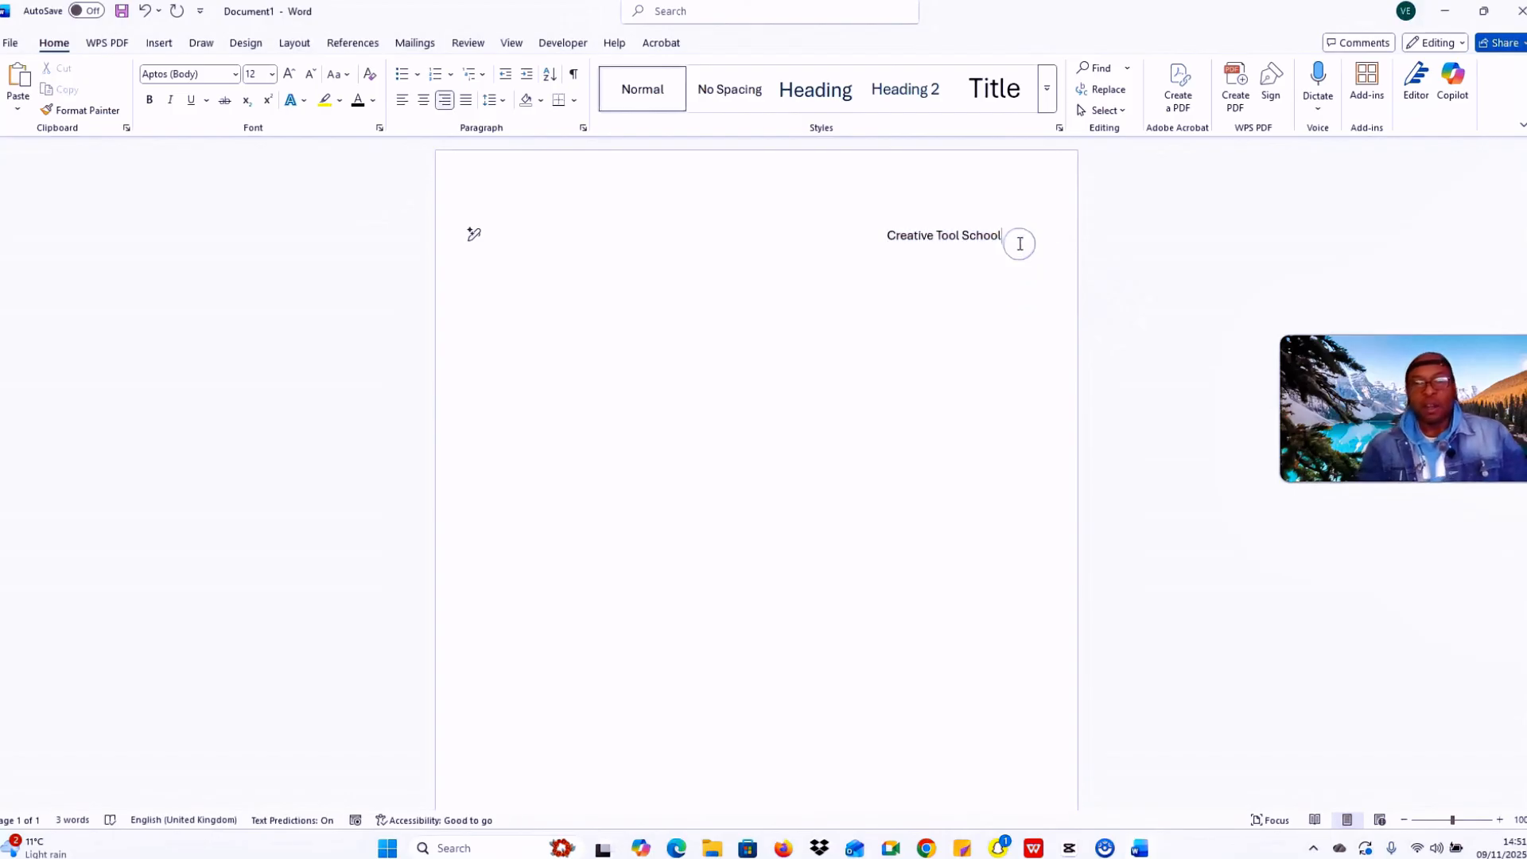
{"action": "left_click_drag", "start_coordinate": [1020, 243], "coordinate": [894, 234]}
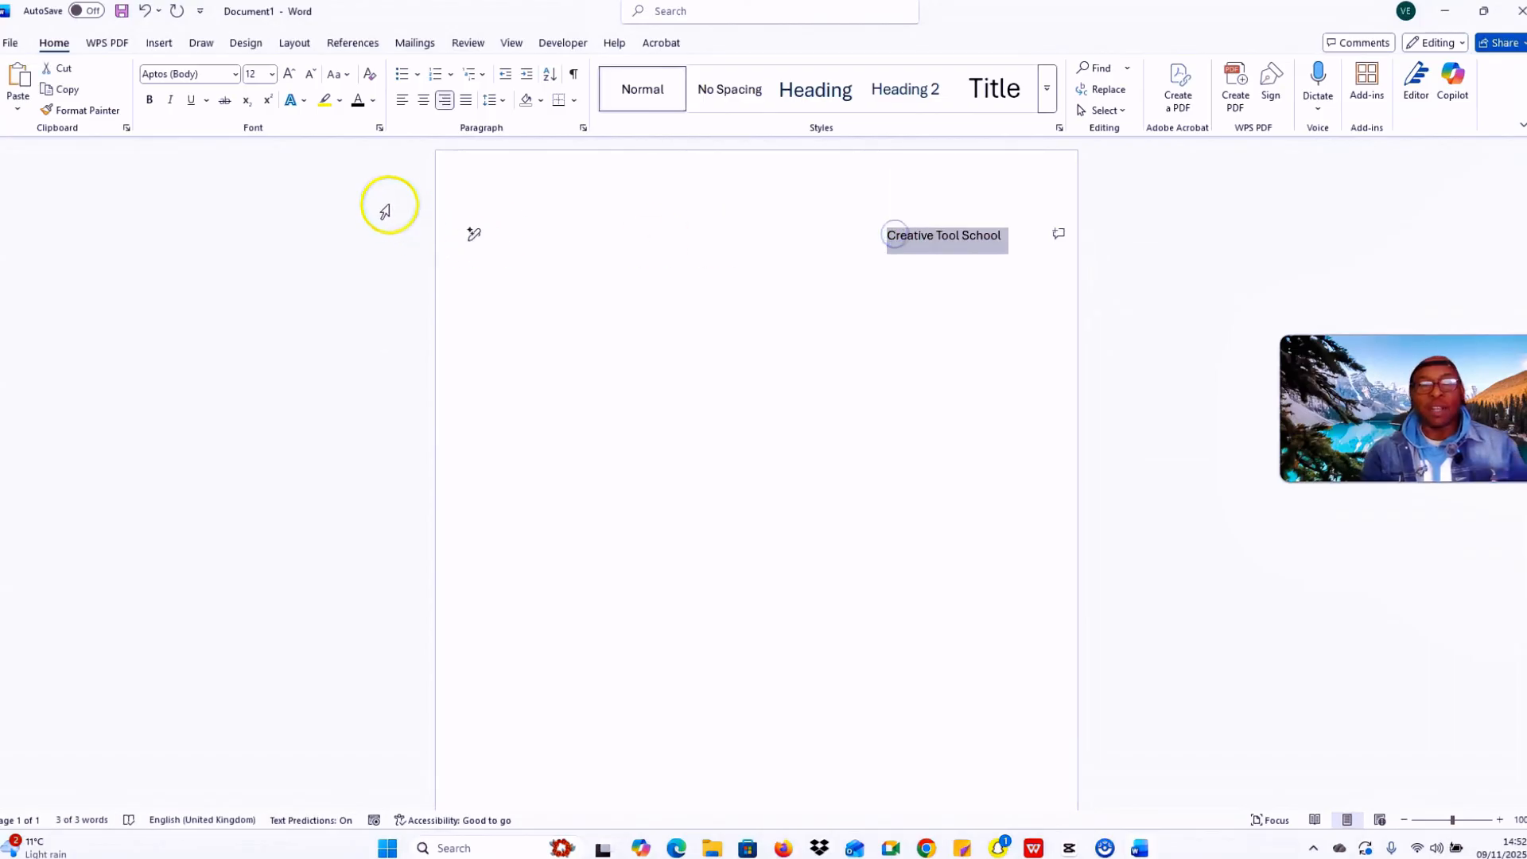
Step: Change the heading font to Arial, leaving it not bold
{"action": "left_click", "coordinate": [236, 75]}
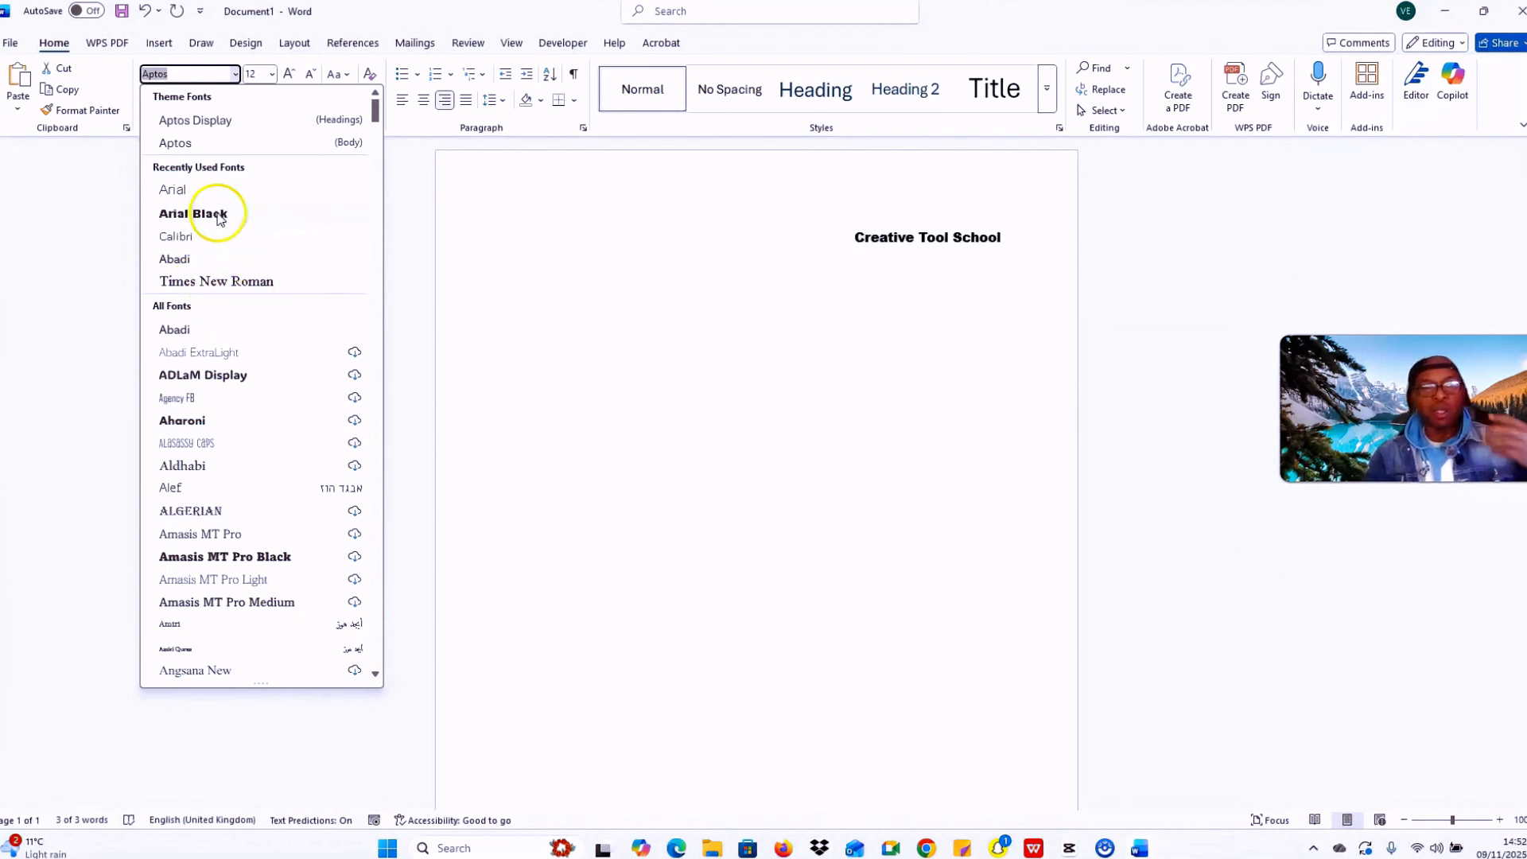
{"action": "left_click", "coordinate": [207, 192]}
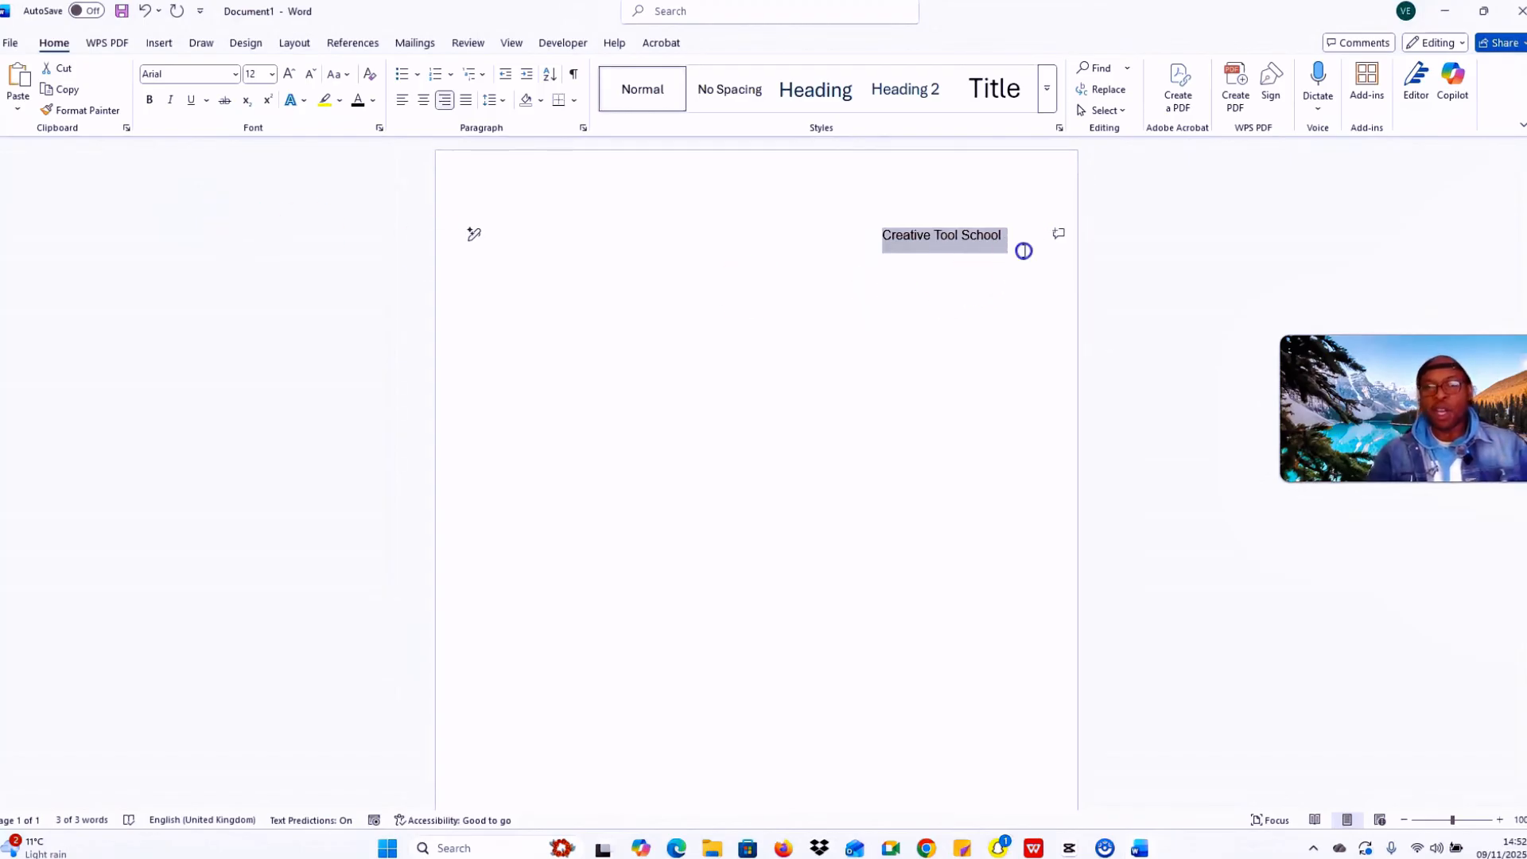
{"action": "left_click", "coordinate": [1023, 249]}
{"action": "left_click_drag", "start_coordinate": [1024, 249], "coordinate": [845, 241]}
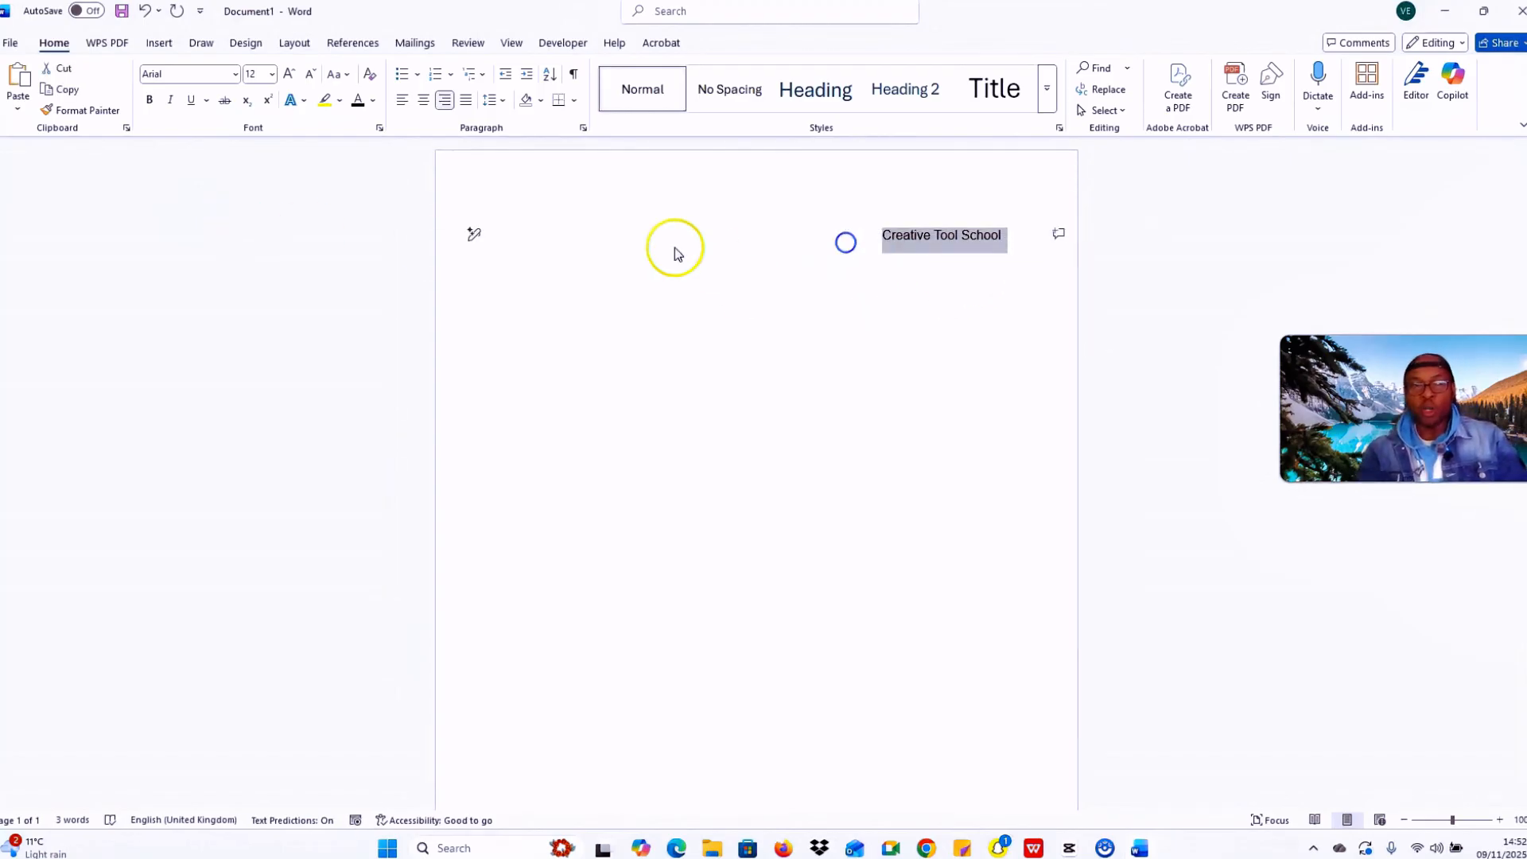
{"action": "left_click", "coordinate": [149, 99]}
{"action": "left_click", "coordinate": [909, 251]}
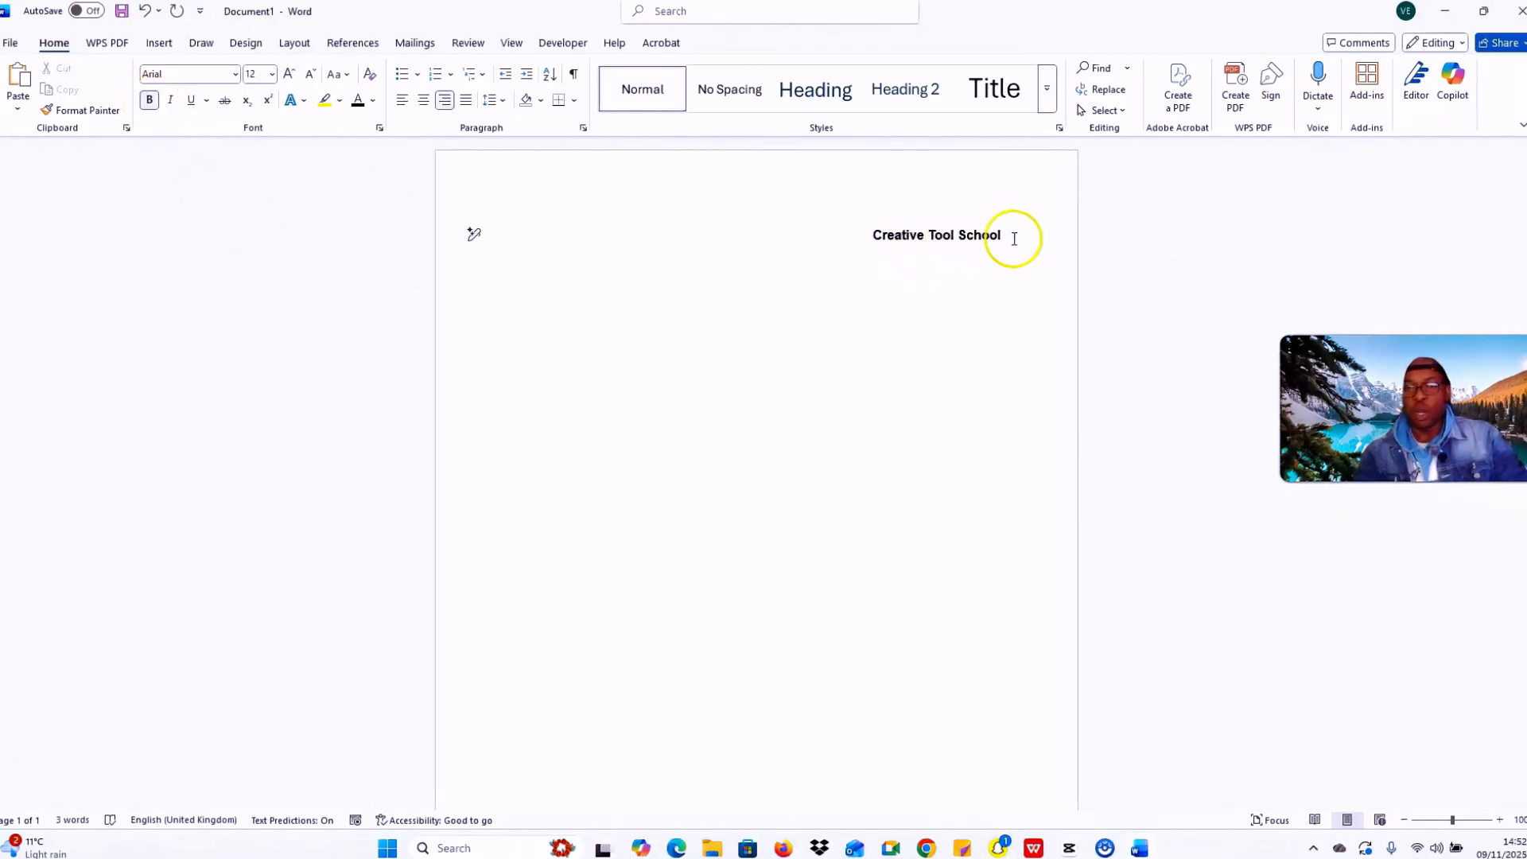
{"action": "left_click_drag", "start_coordinate": [1011, 238], "coordinate": [863, 242]}
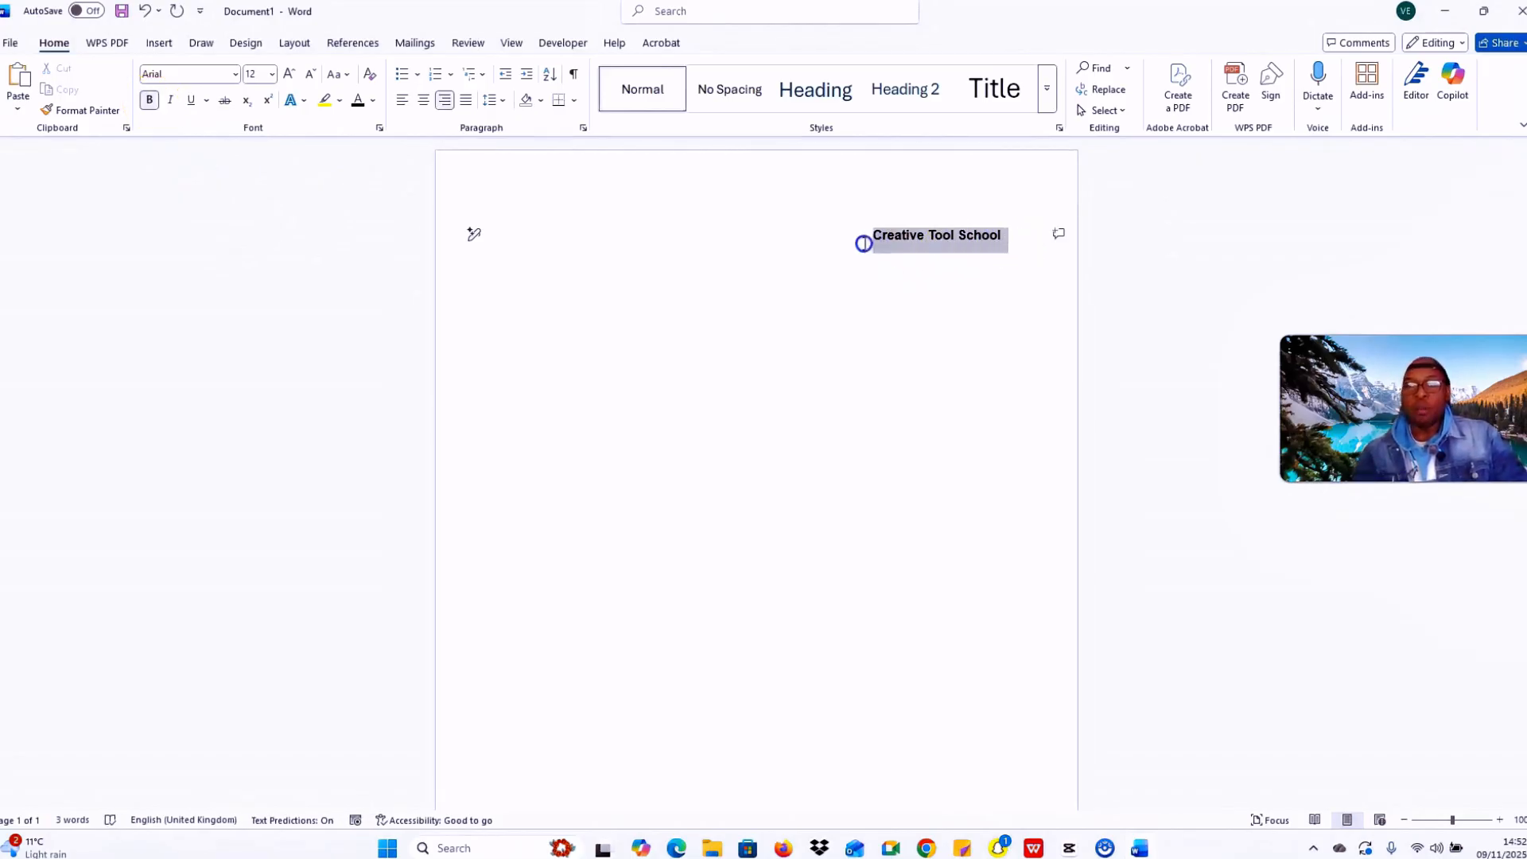
{"action": "left_click", "coordinate": [148, 100]}
{"action": "left_click", "coordinate": [866, 331]}
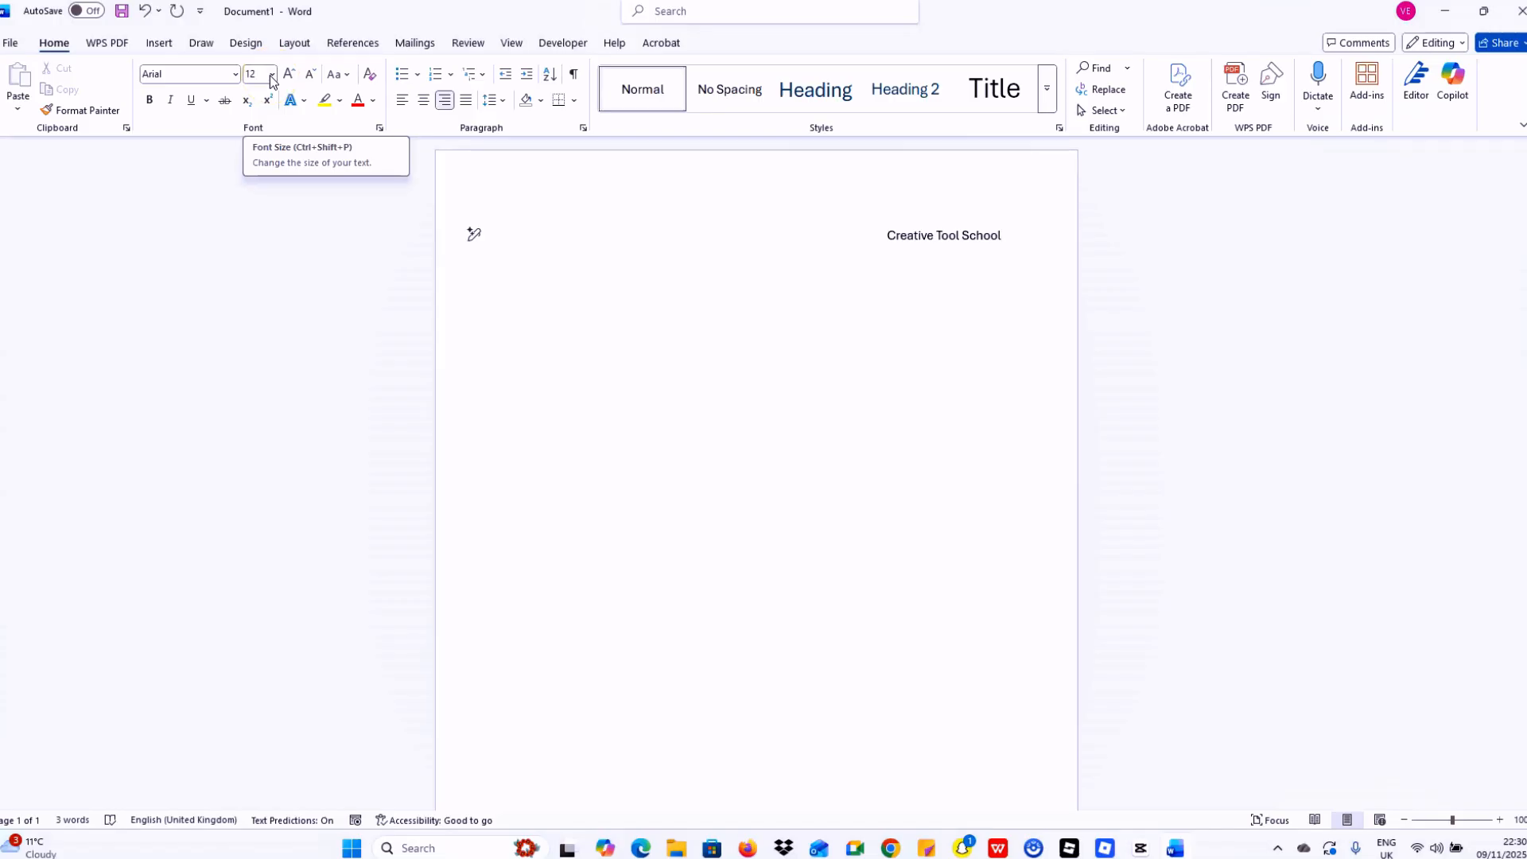
Step: Set the Arial heading's font size to 12 pt
{"action": "left_click", "coordinate": [270, 75]}
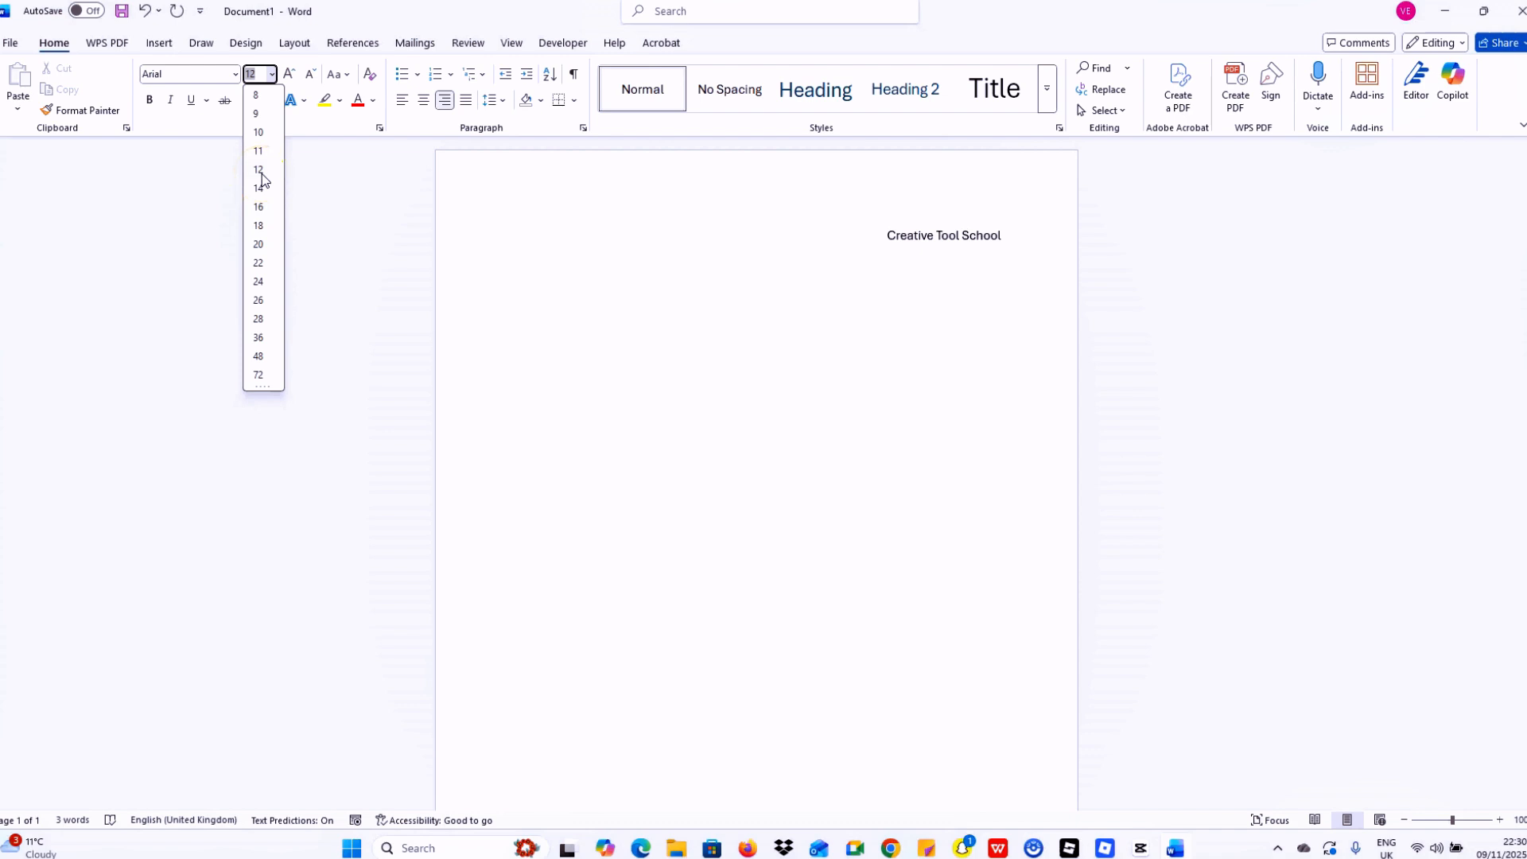
{"action": "left_click", "coordinate": [258, 171]}
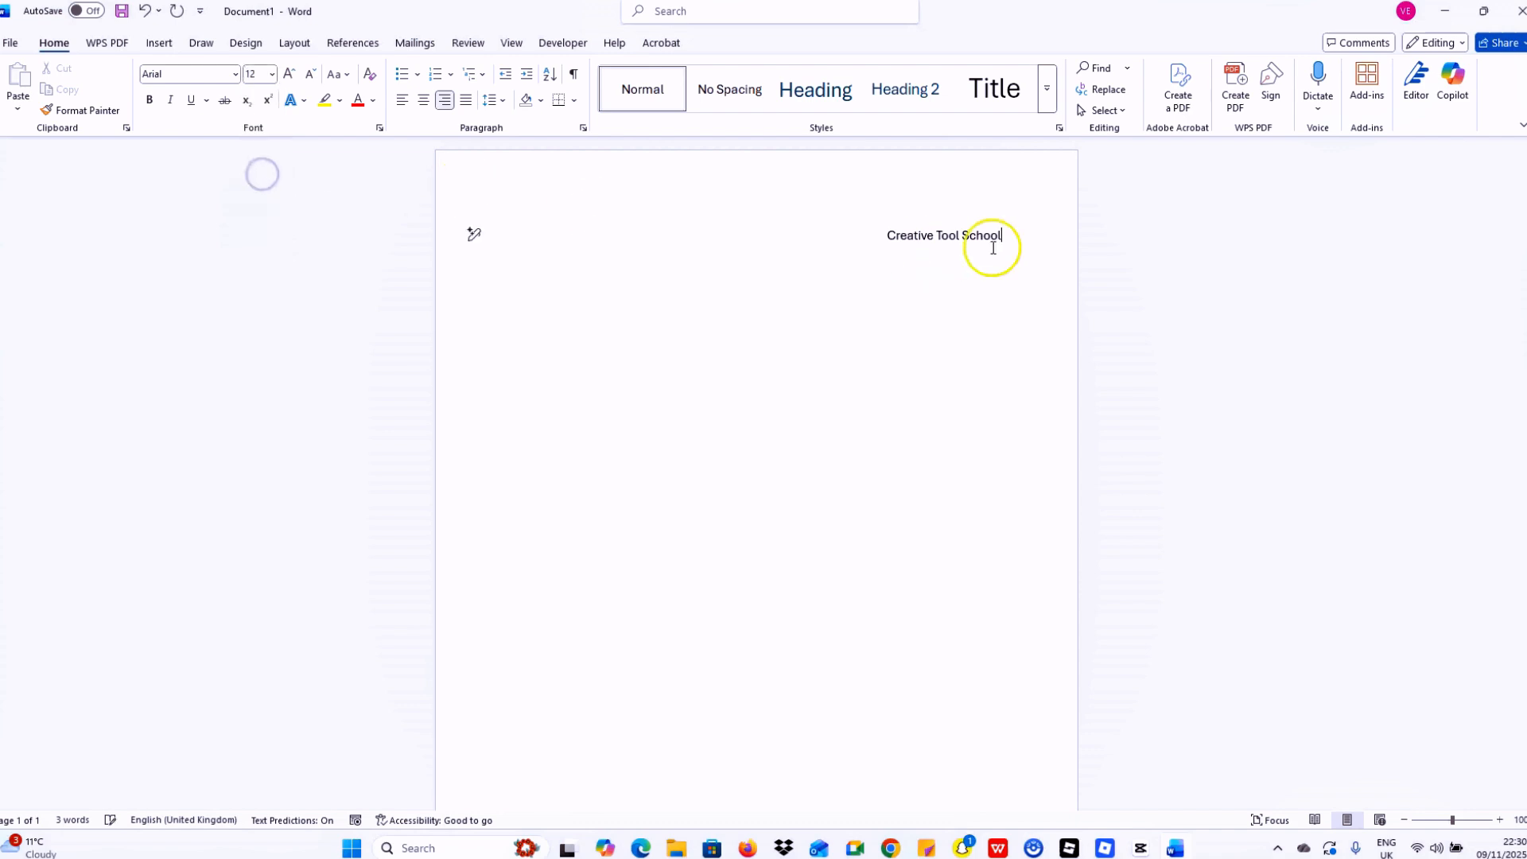
{"action": "left_click", "coordinate": [1033, 239]}
{"action": "left_click_drag", "start_coordinate": [1033, 239], "coordinate": [873, 238]}
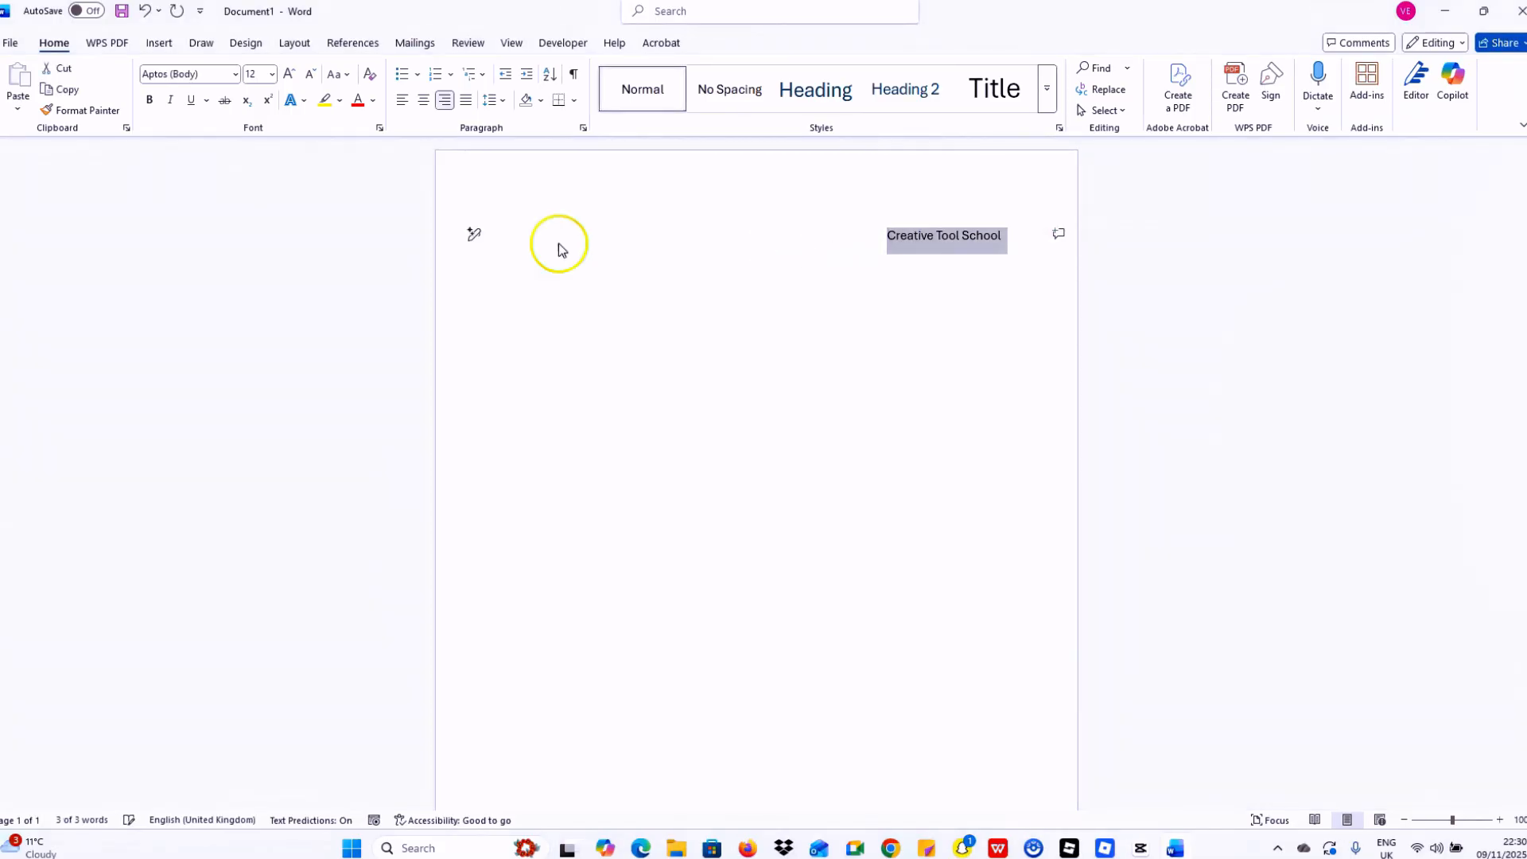
{"action": "left_click", "coordinate": [270, 80]}
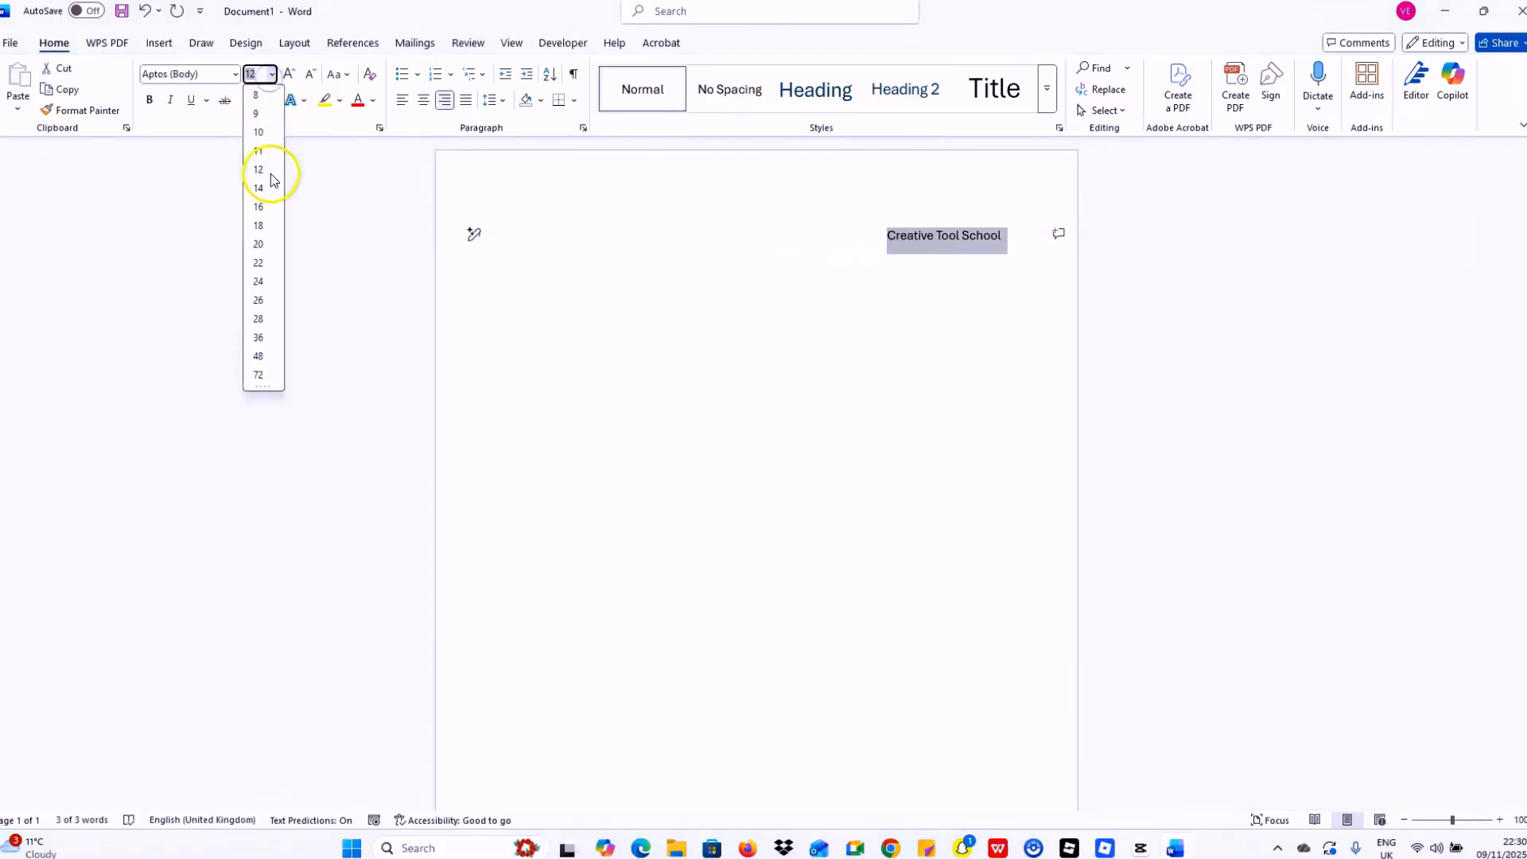
{"action": "left_click", "coordinate": [260, 194]}
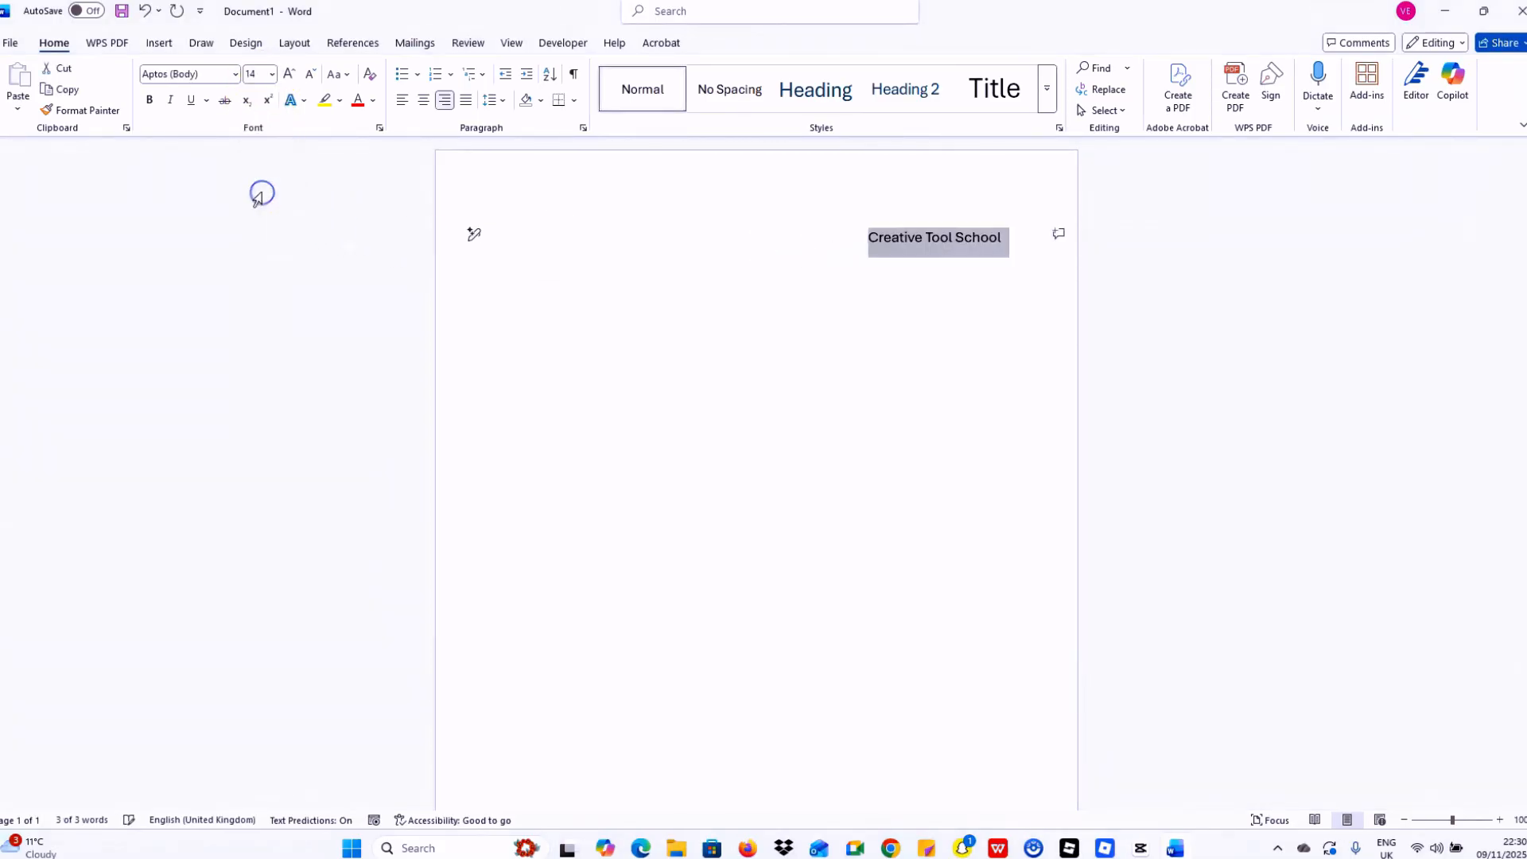
{"action": "left_click", "coordinate": [236, 74]}
{"action": "left_click", "coordinate": [200, 184]}
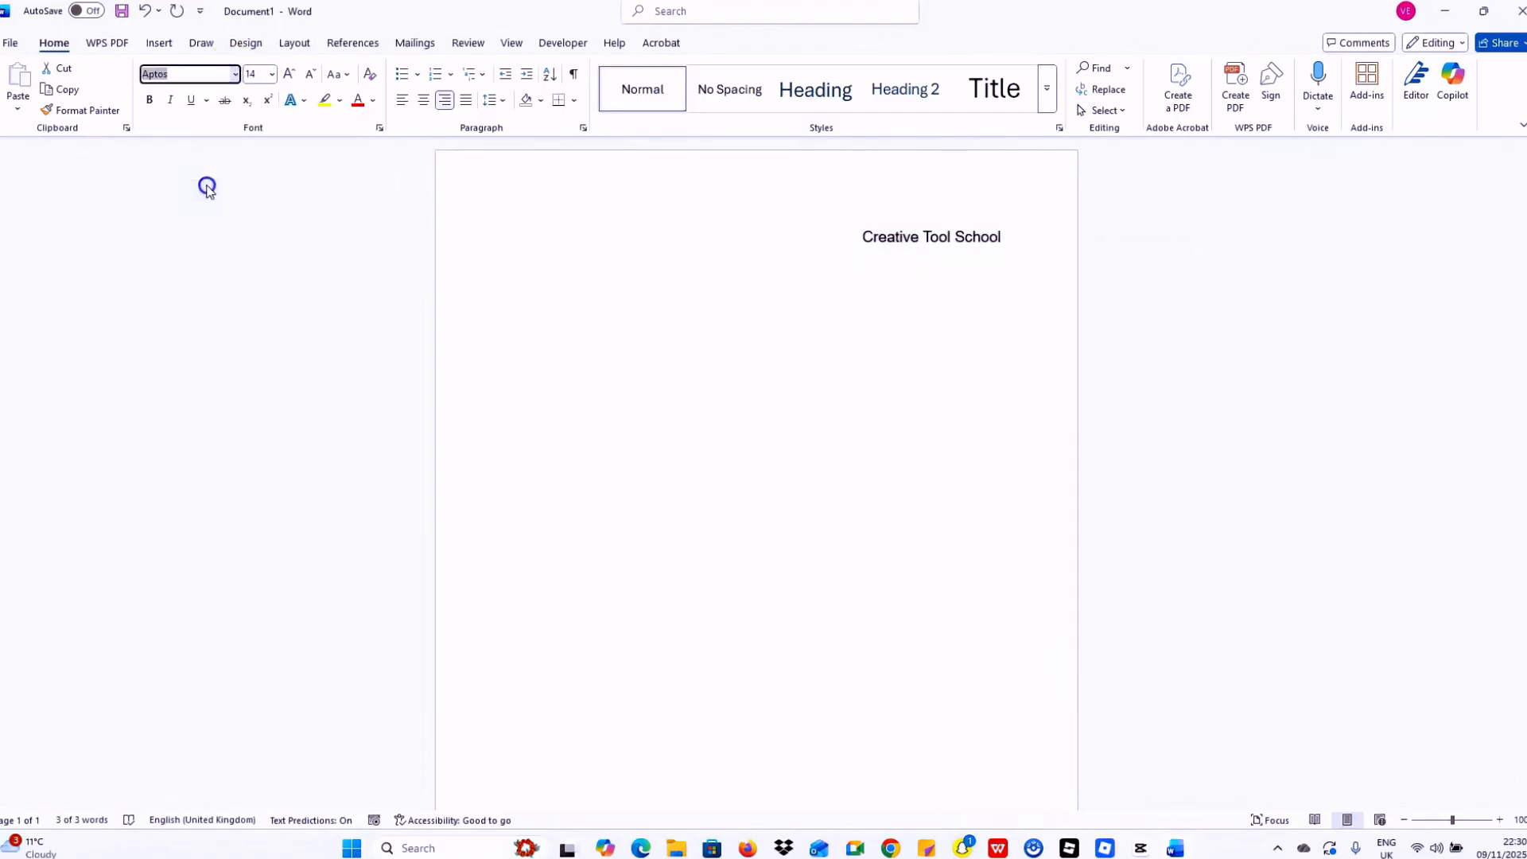
{"action": "left_click", "coordinate": [1034, 246]}
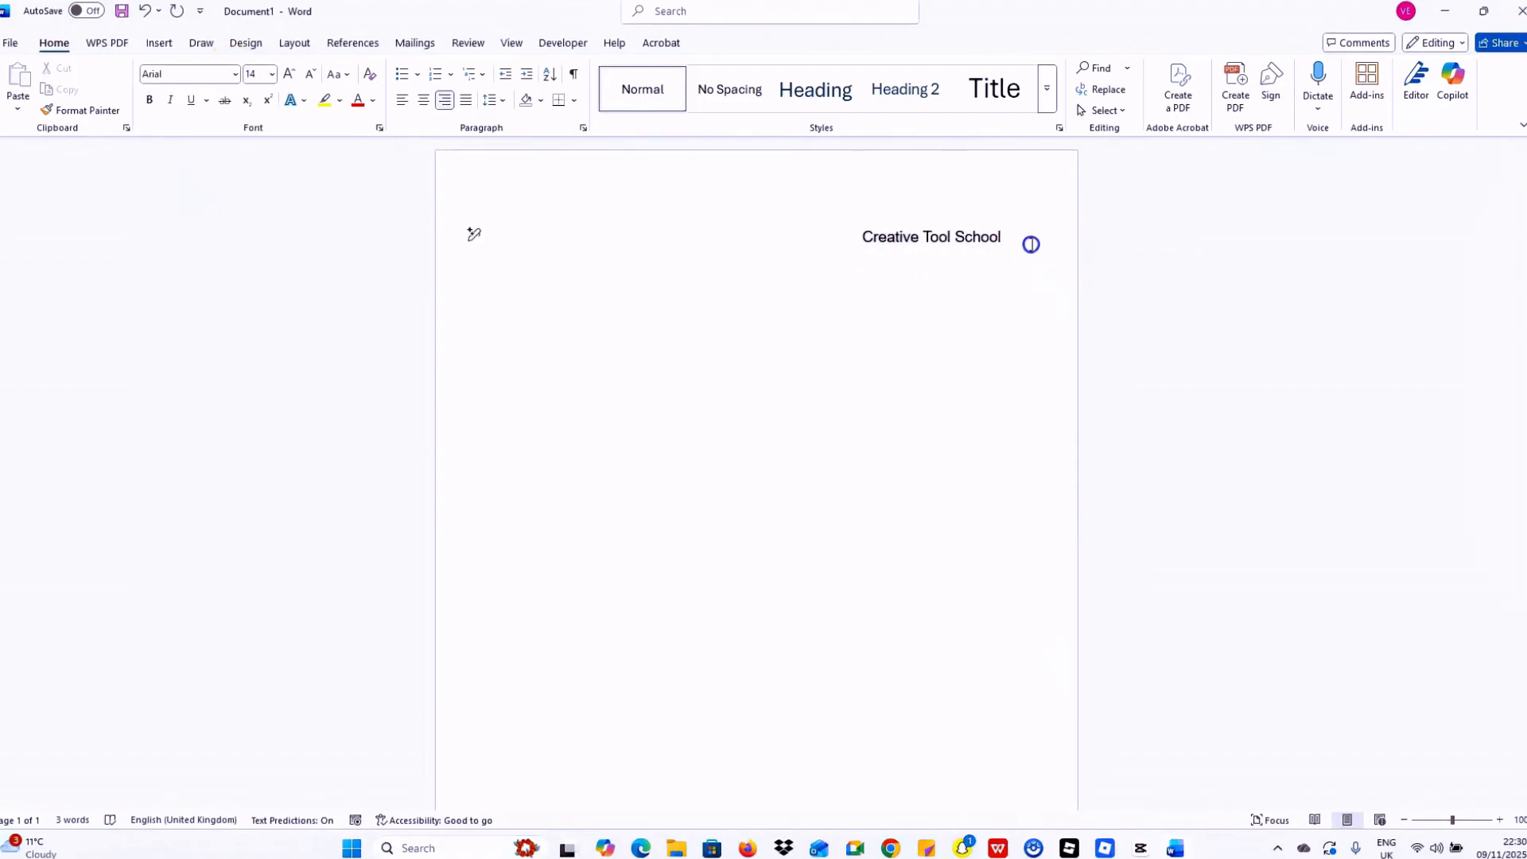
{"action": "left_click_drag", "start_coordinate": [1029, 242], "coordinate": [842, 242]}
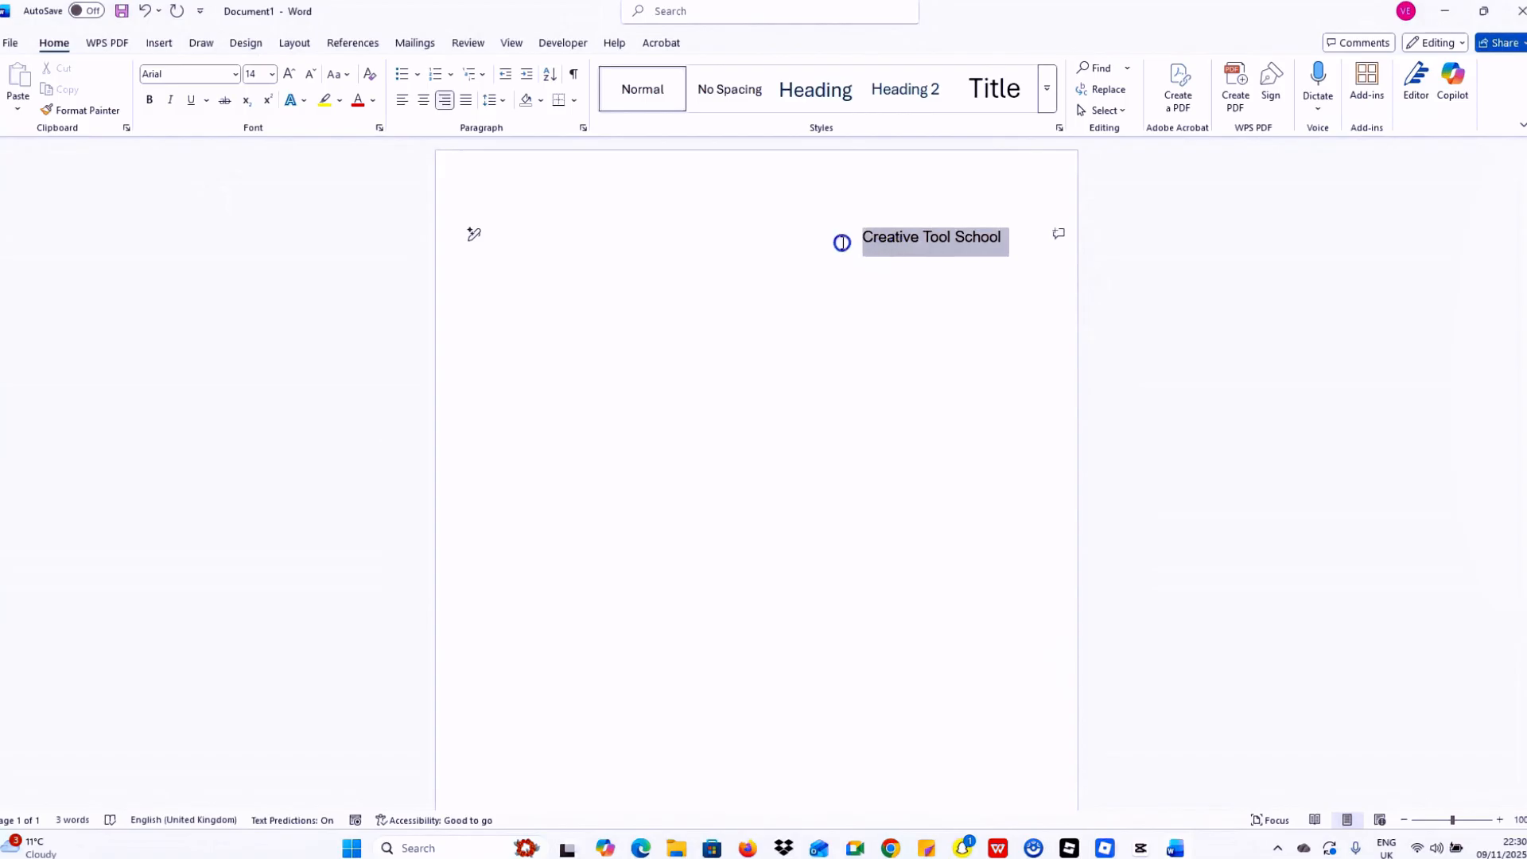
{"action": "left_click", "coordinate": [271, 74]}
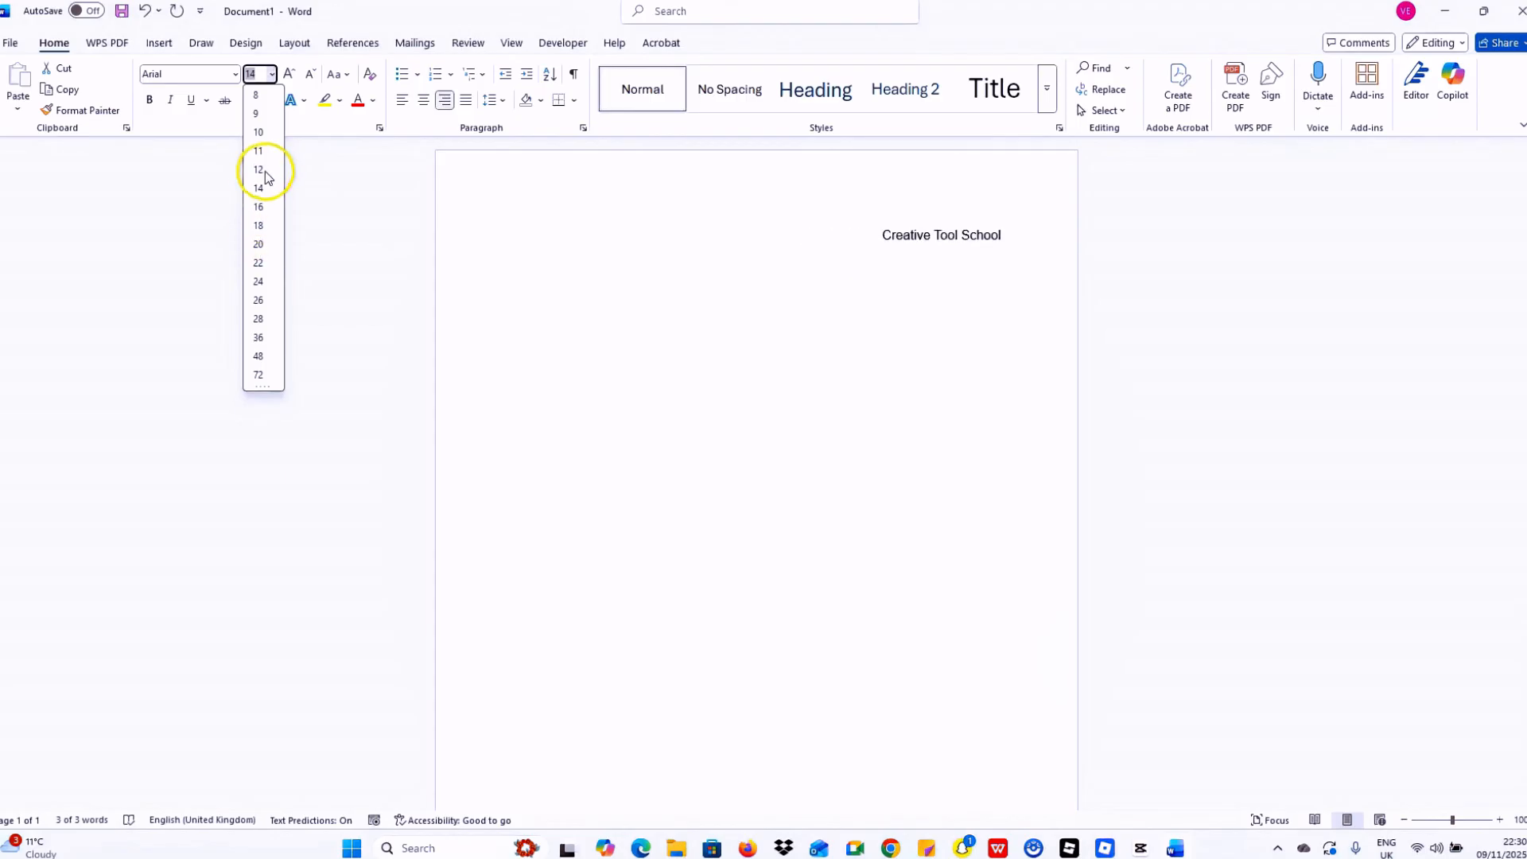
{"action": "left_click", "coordinate": [262, 194]}
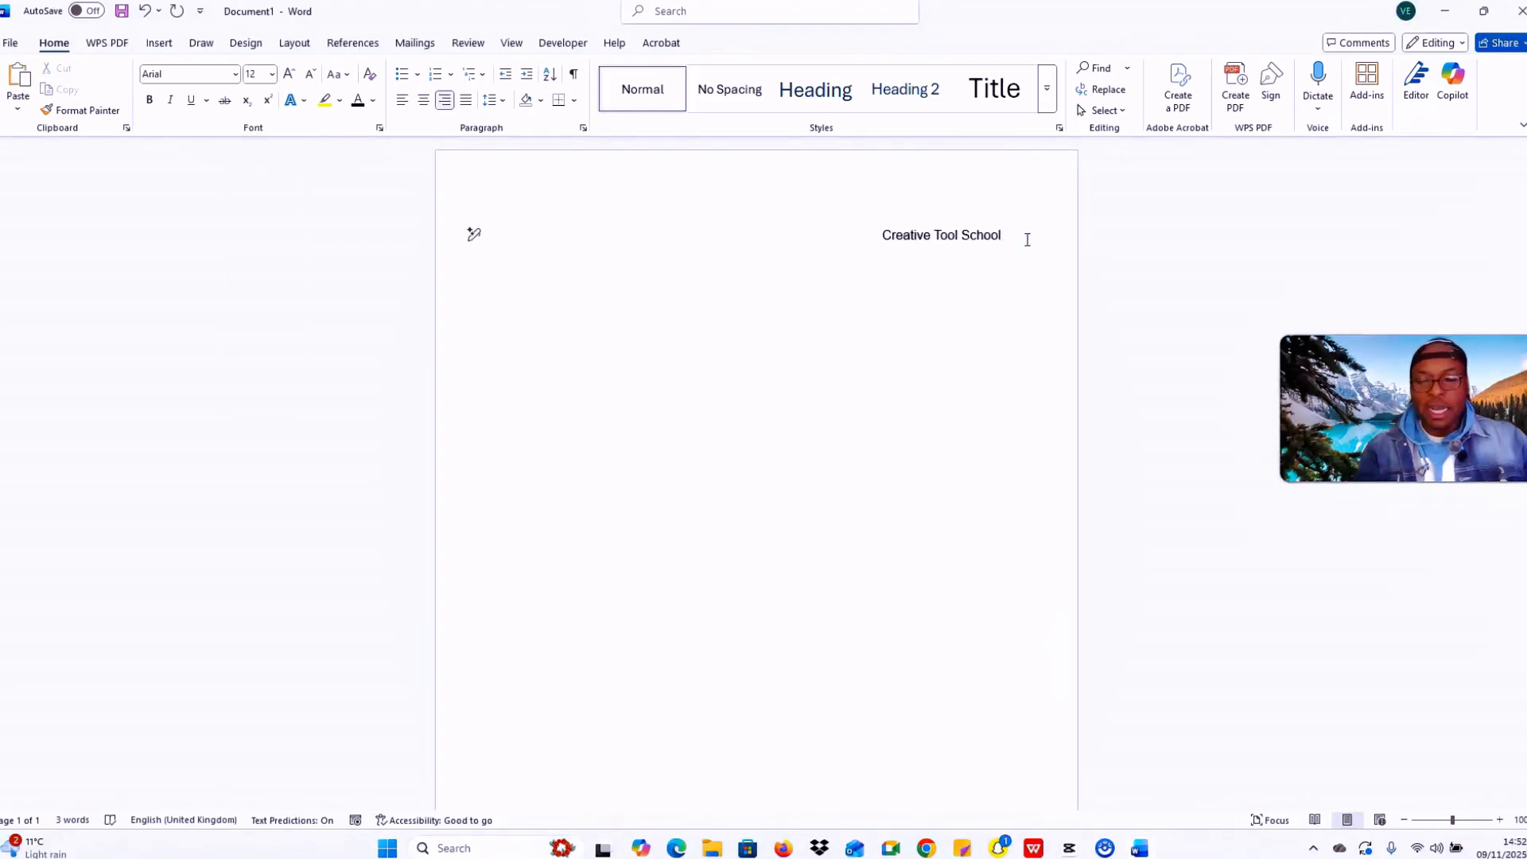
Step: Add a right-aligned '123 Main Street' line under the school name
{"action": "key", "text": "Return"}
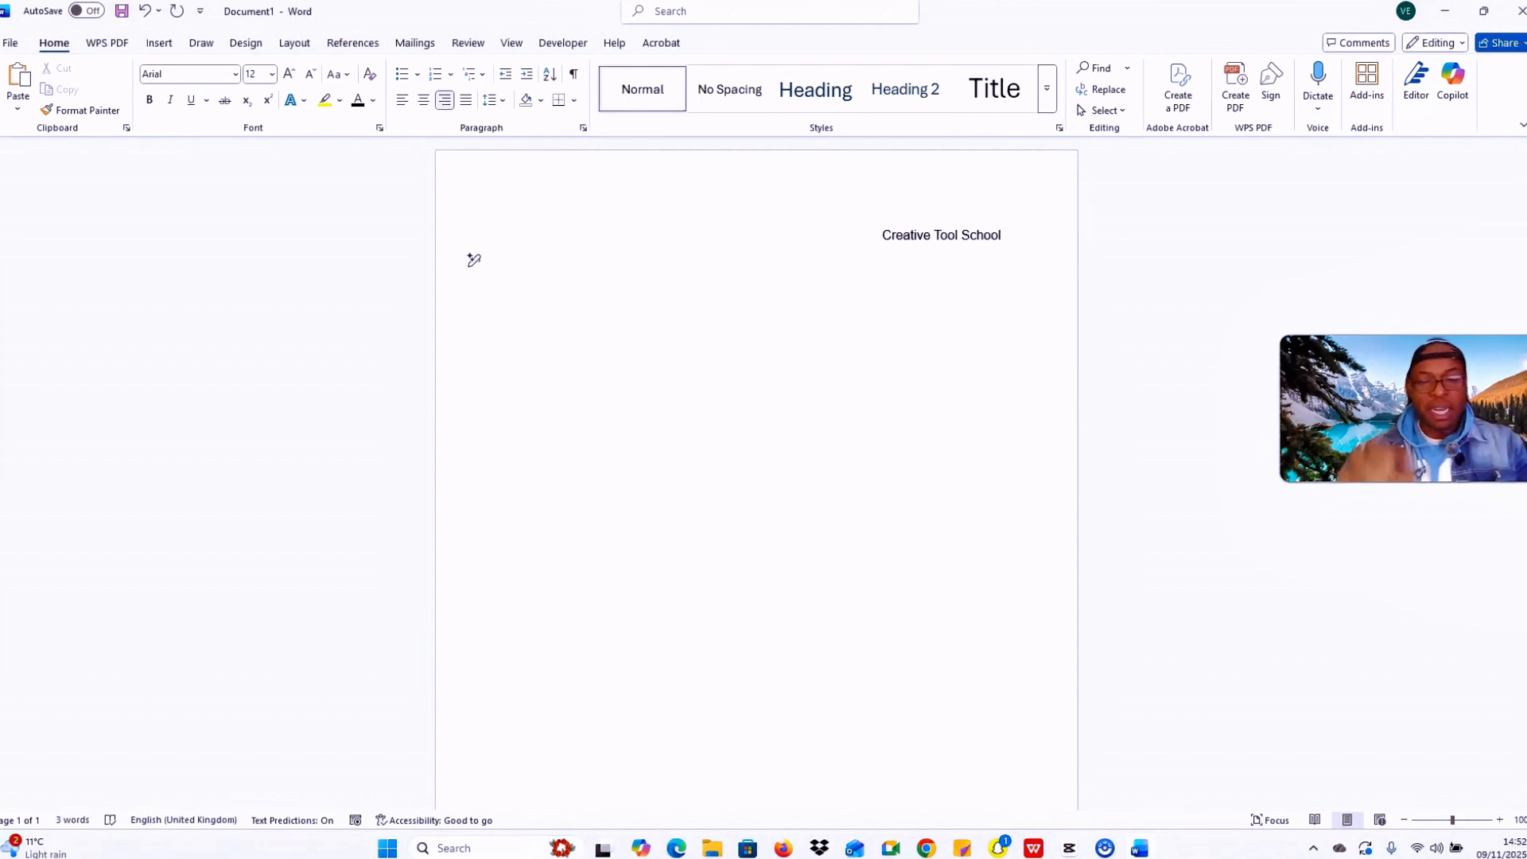
{"action": "type", "text": "1"}
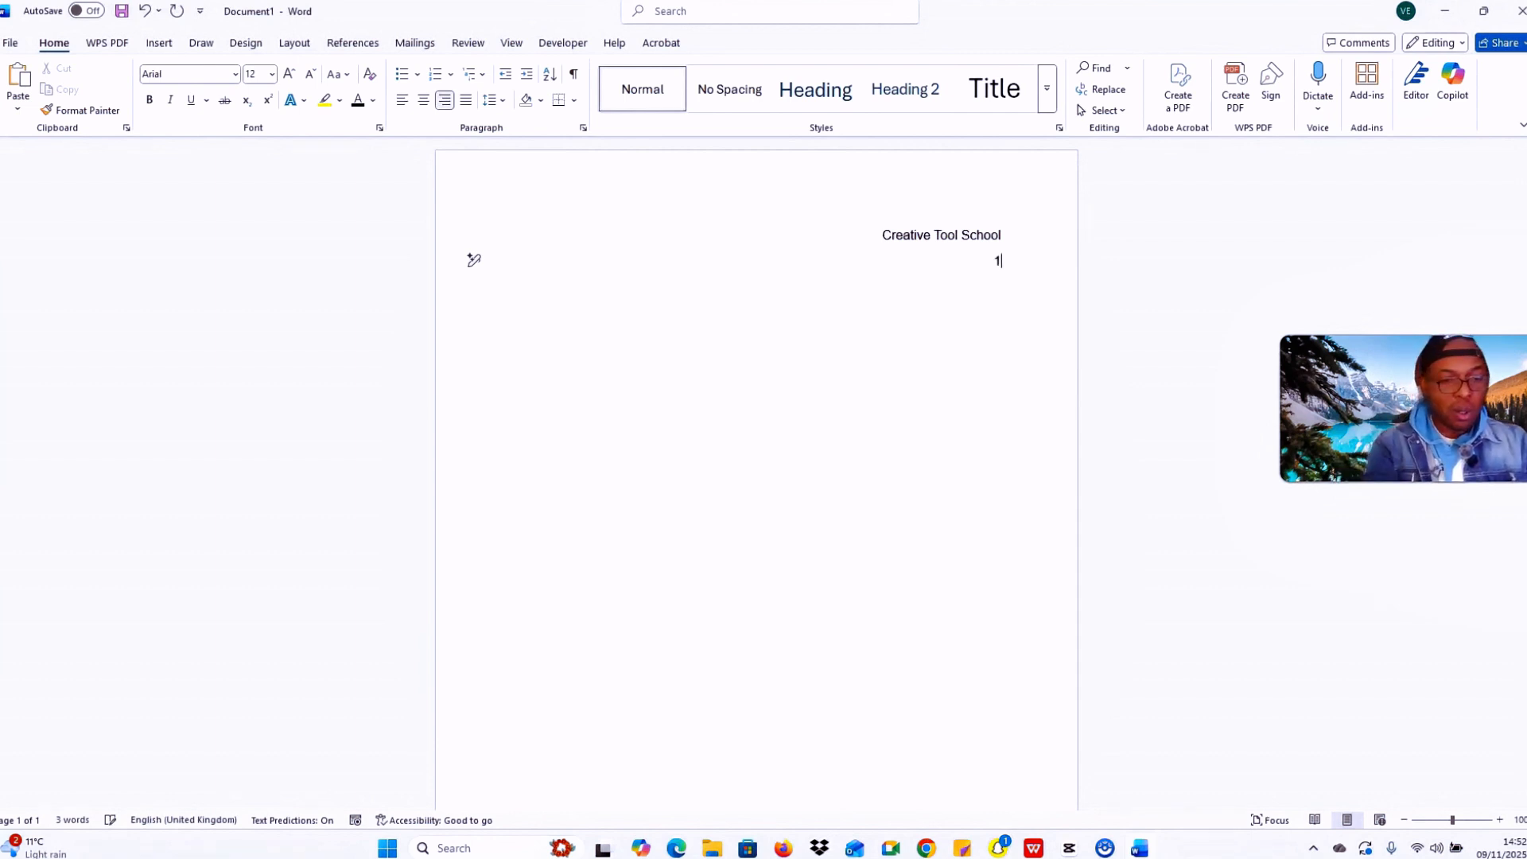
{"action": "type", "text": "23"}
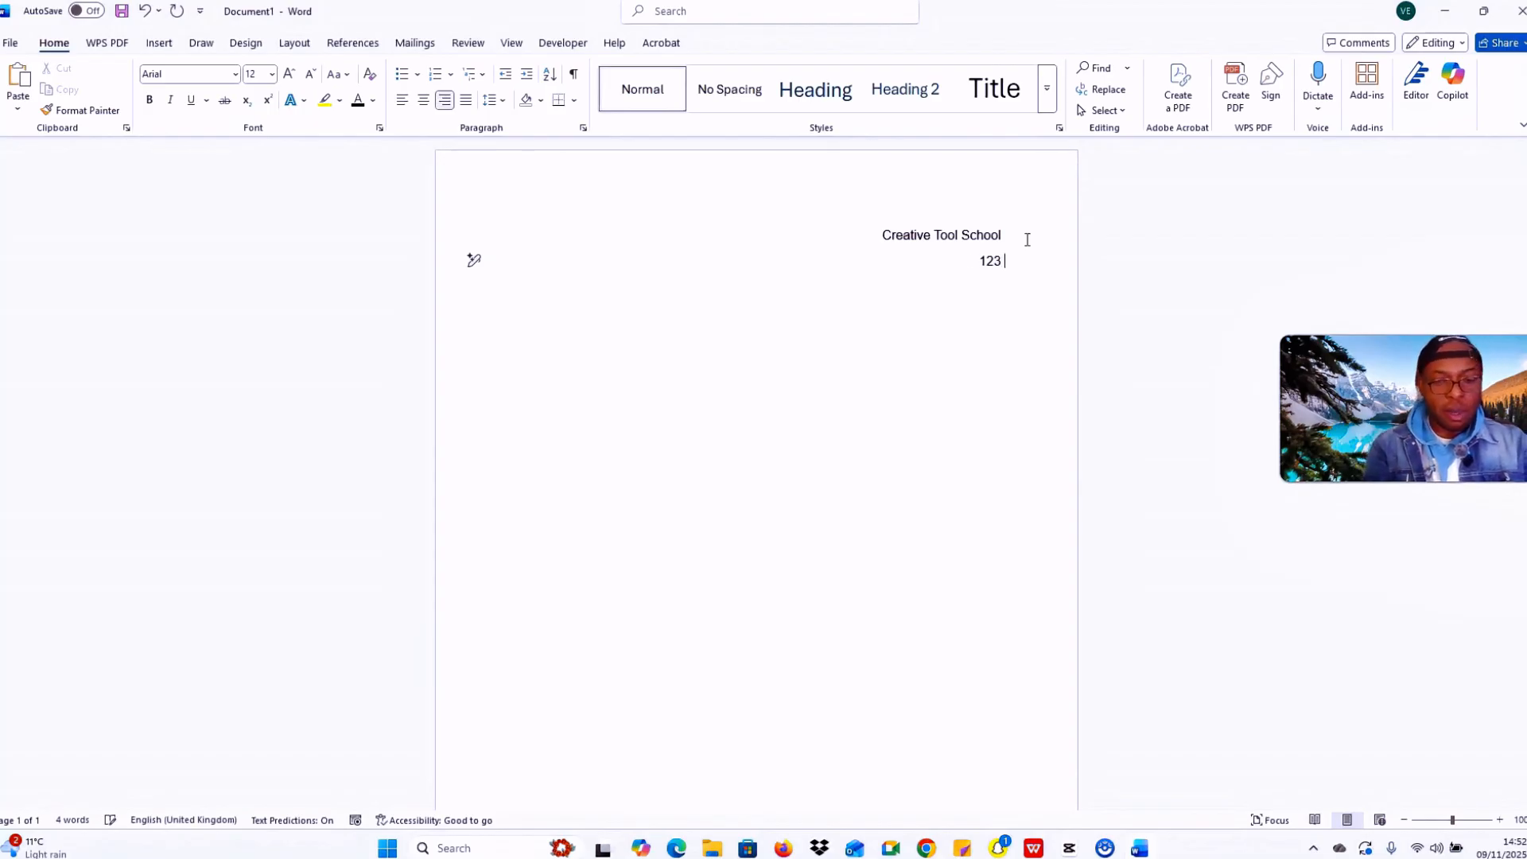
{"action": "type", "text": " mai"}
{"action": "key", "text": "BackSpace"}
{"action": "key", "text": "BackSpace"}
{"action": "key", "text": "BackSpace"}
{"action": "key", "text": "BackSpace"}
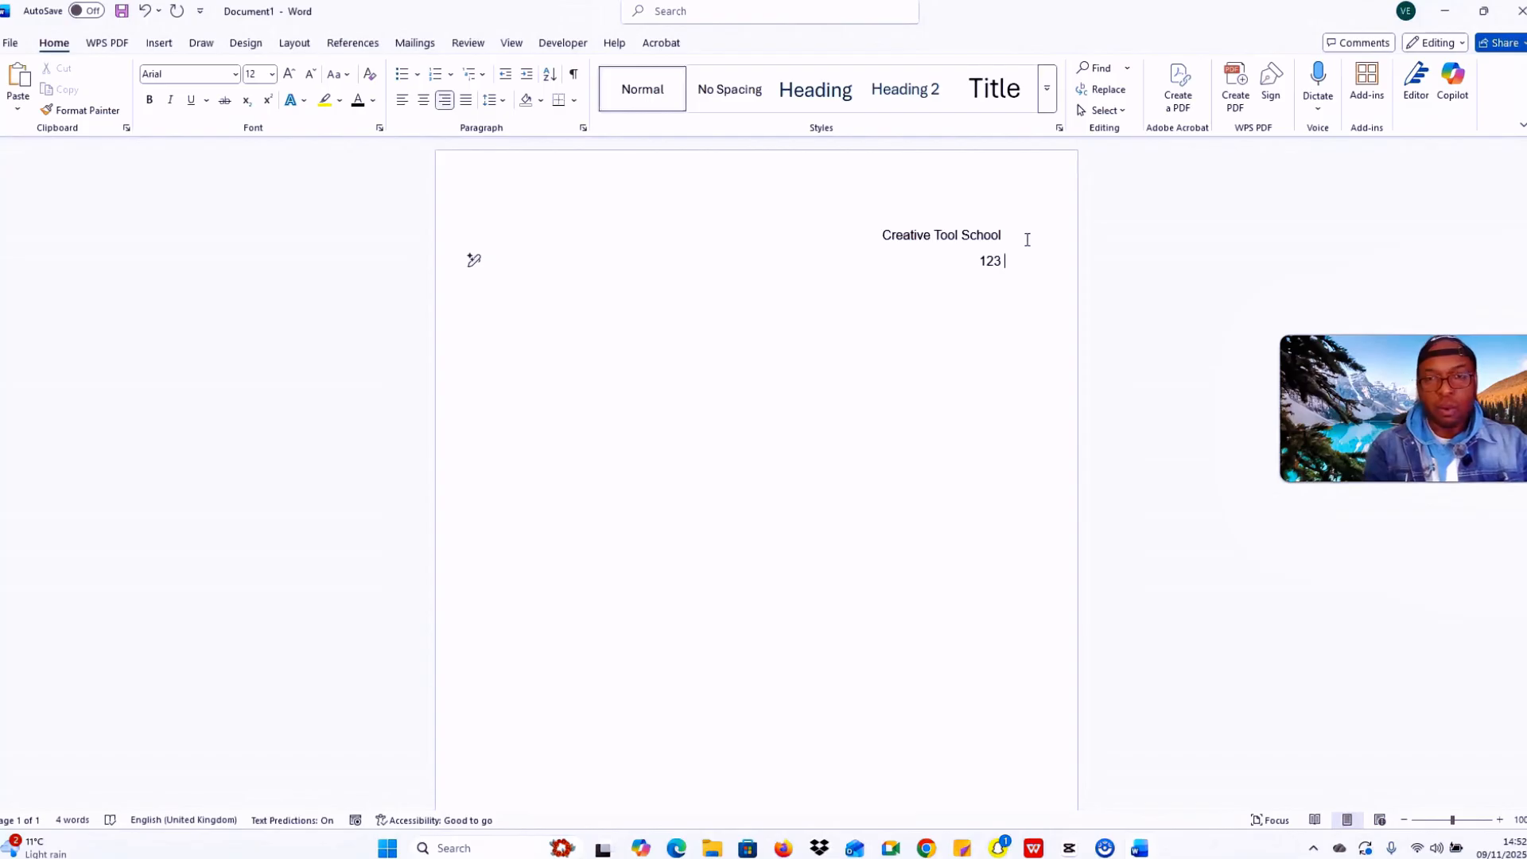
{"action": "key", "text": "Caps_Lock"}
{"action": "type", "text": "M"}
{"action": "key", "text": "Caps_Lock"}
{"action": "type", "text": "ain"}
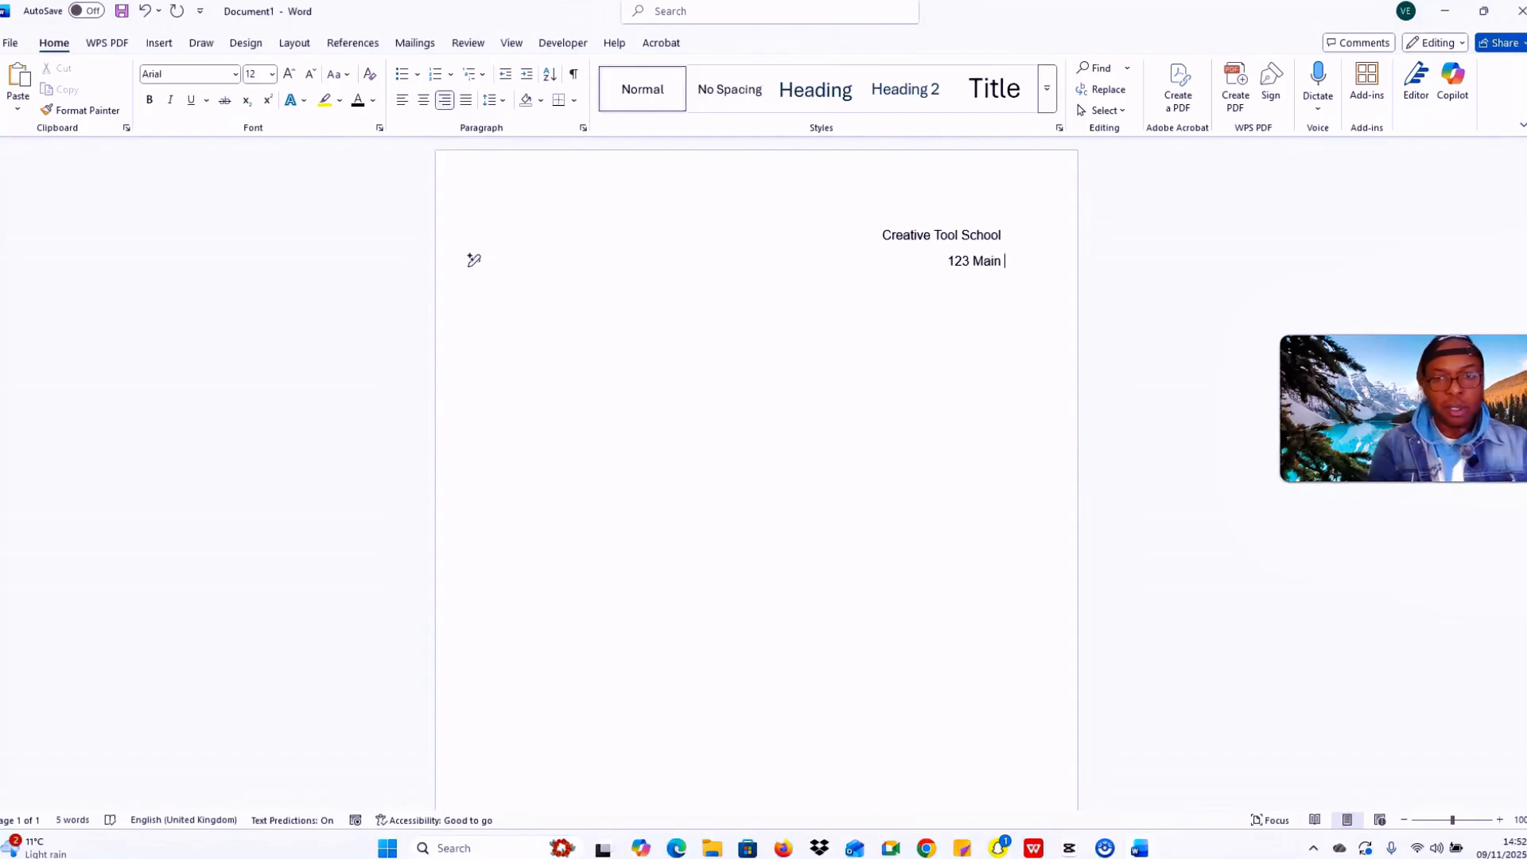
{"action": "key", "text": "Caps_Lock"}
{"action": "type", "text": "S"}
{"action": "key", "text": "Caps_Lock"}
{"action": "type", "text": "treet"}
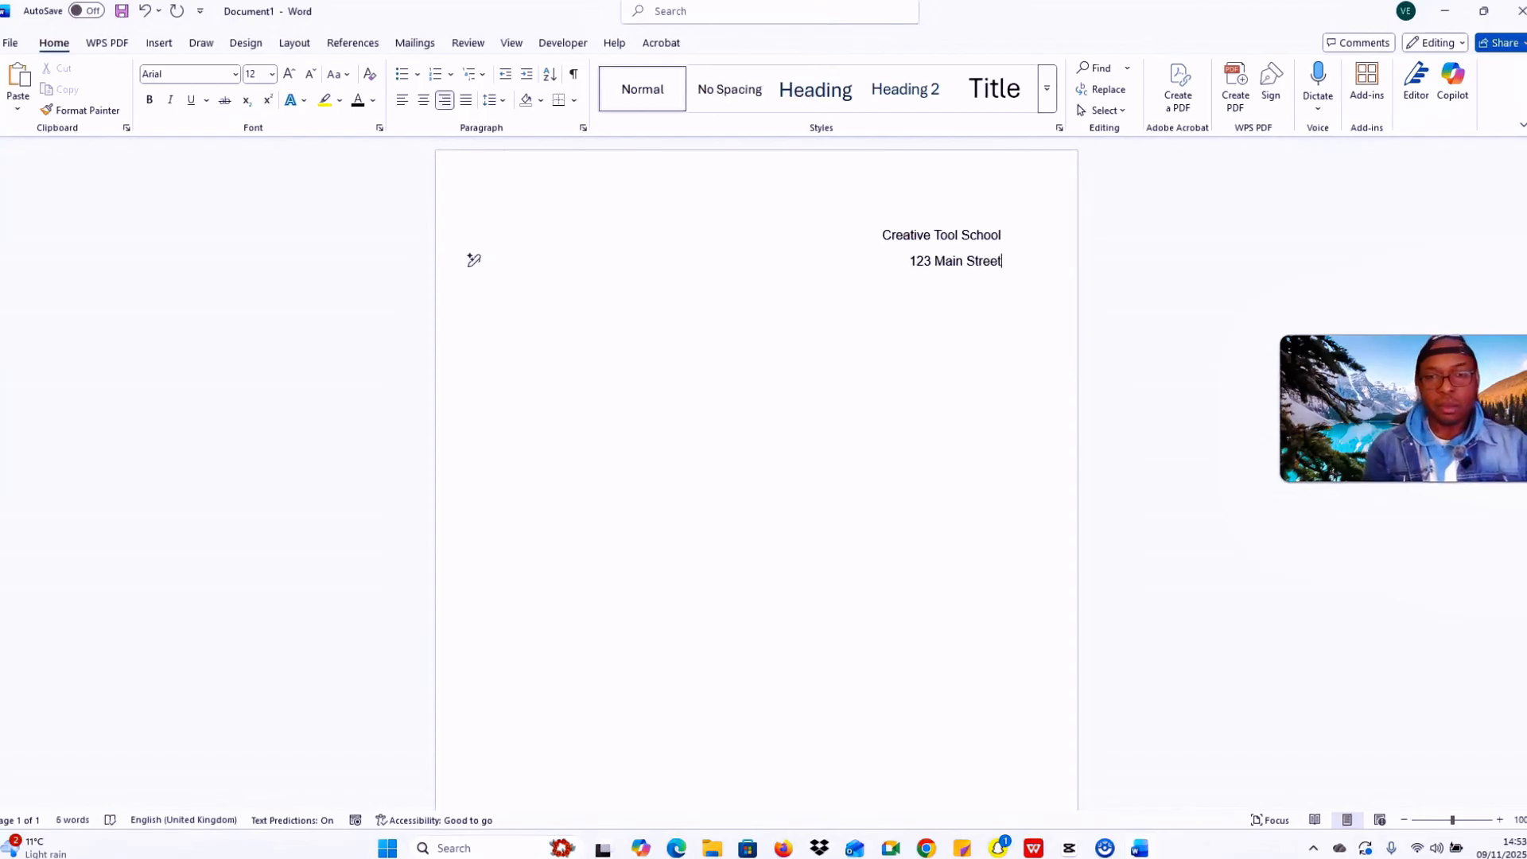
Step: Add 'Austin, TX 78701' and 'USA' lines, then begin the date 09/11/2025 below
{"action": "key", "text": "Return"}
{"action": "key", "text": "Caps_Lock"}
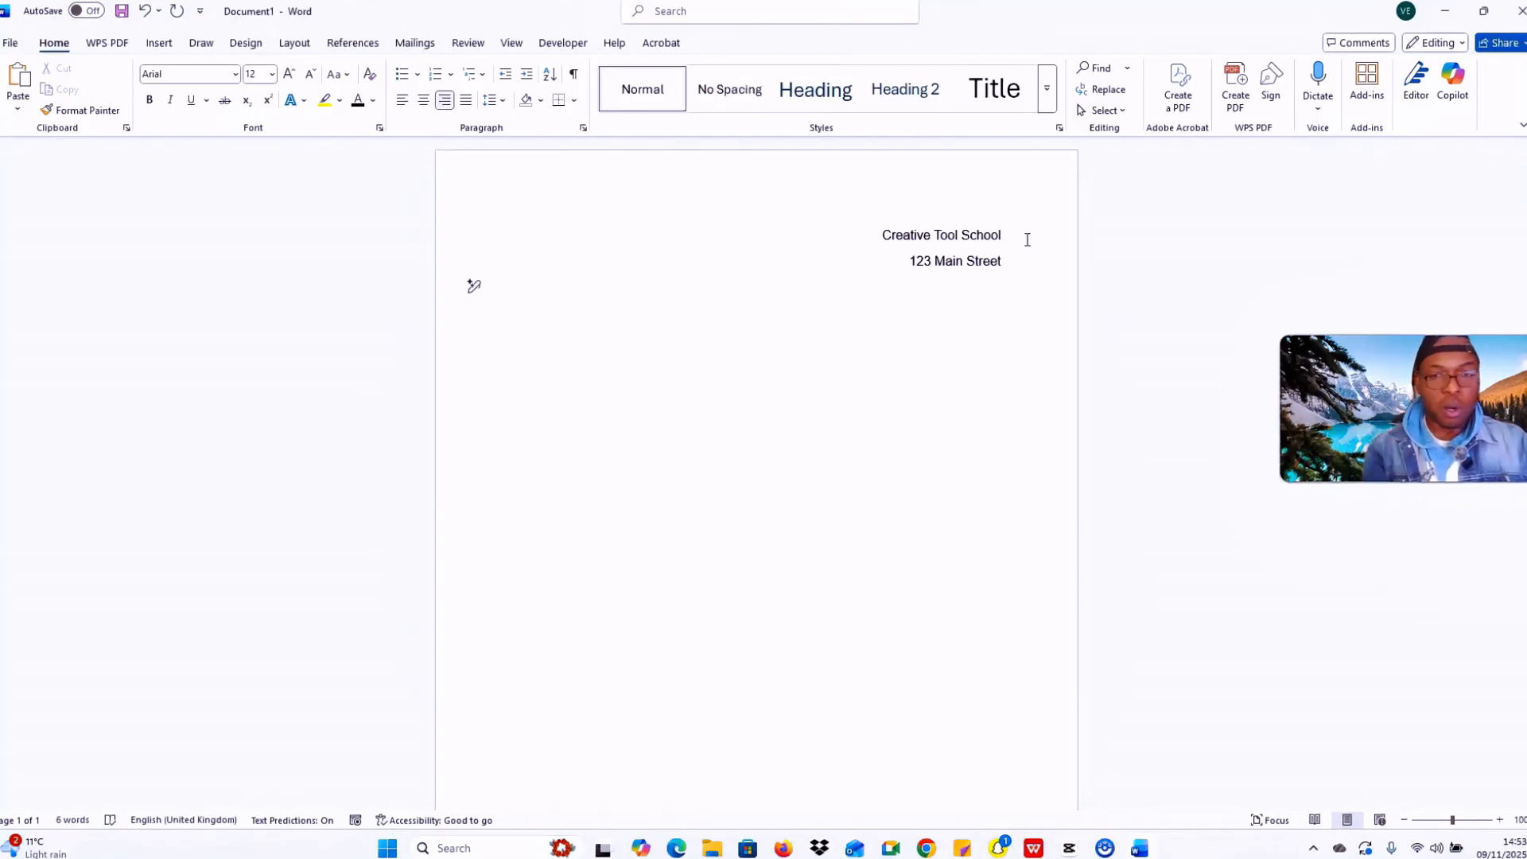
{"action": "type", "text": "Austin,"}
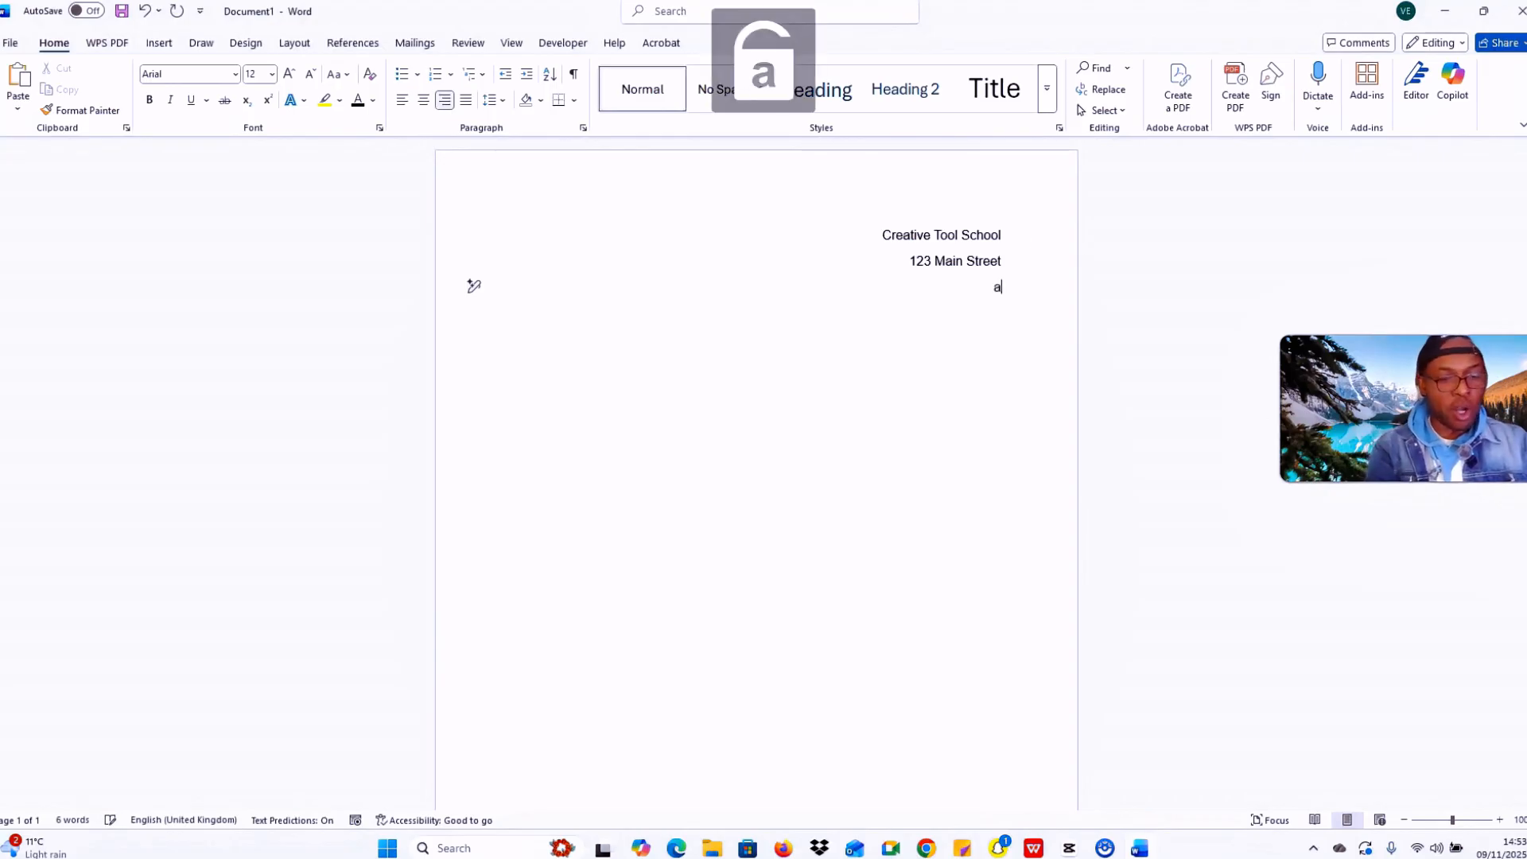
{"action": "type", "text": " TX"}
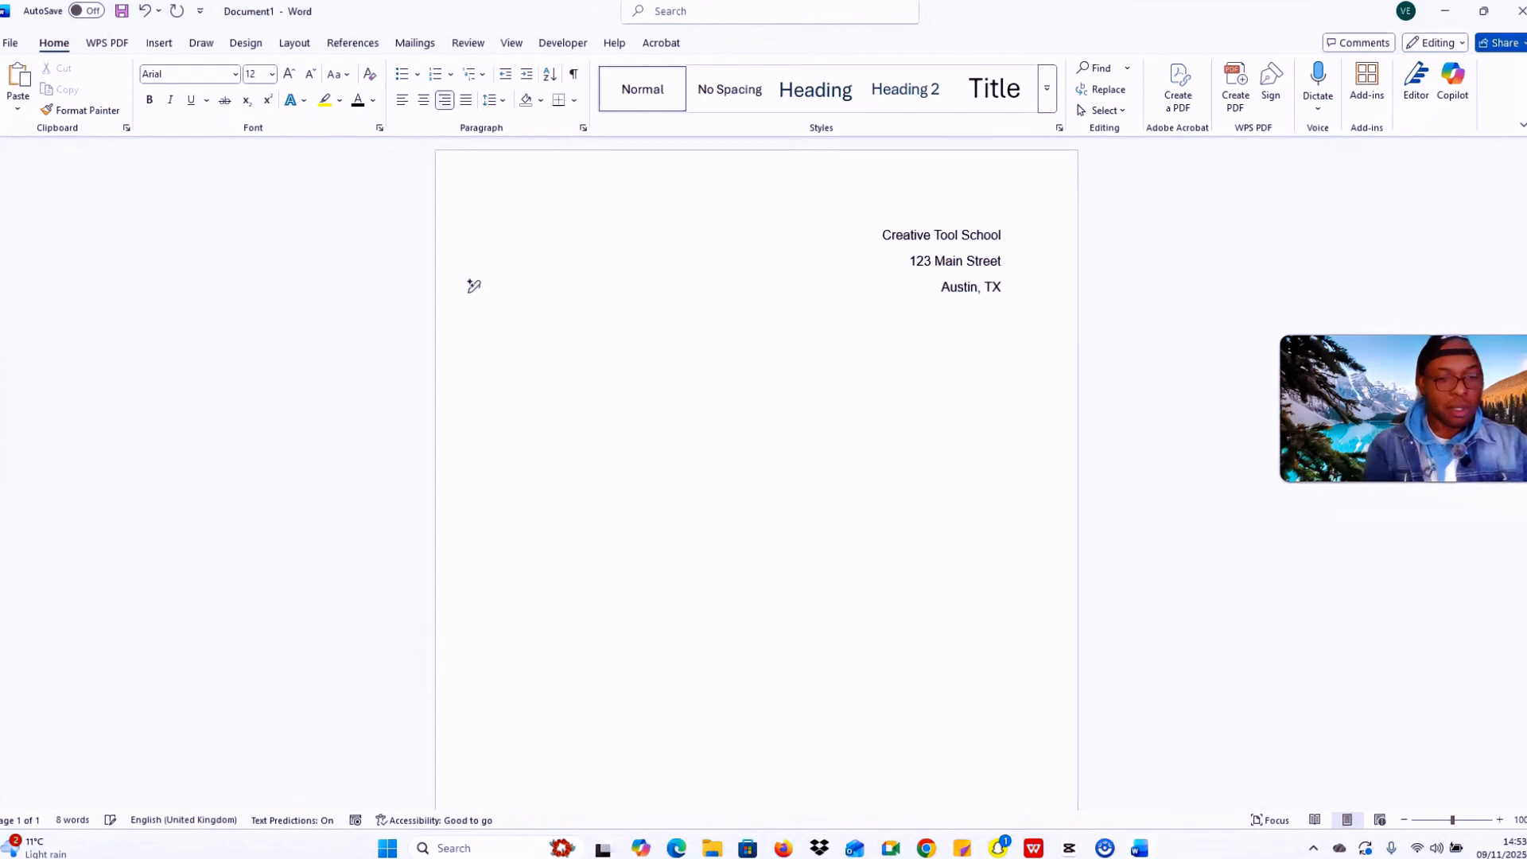
{"action": "type", "text": " 78"}
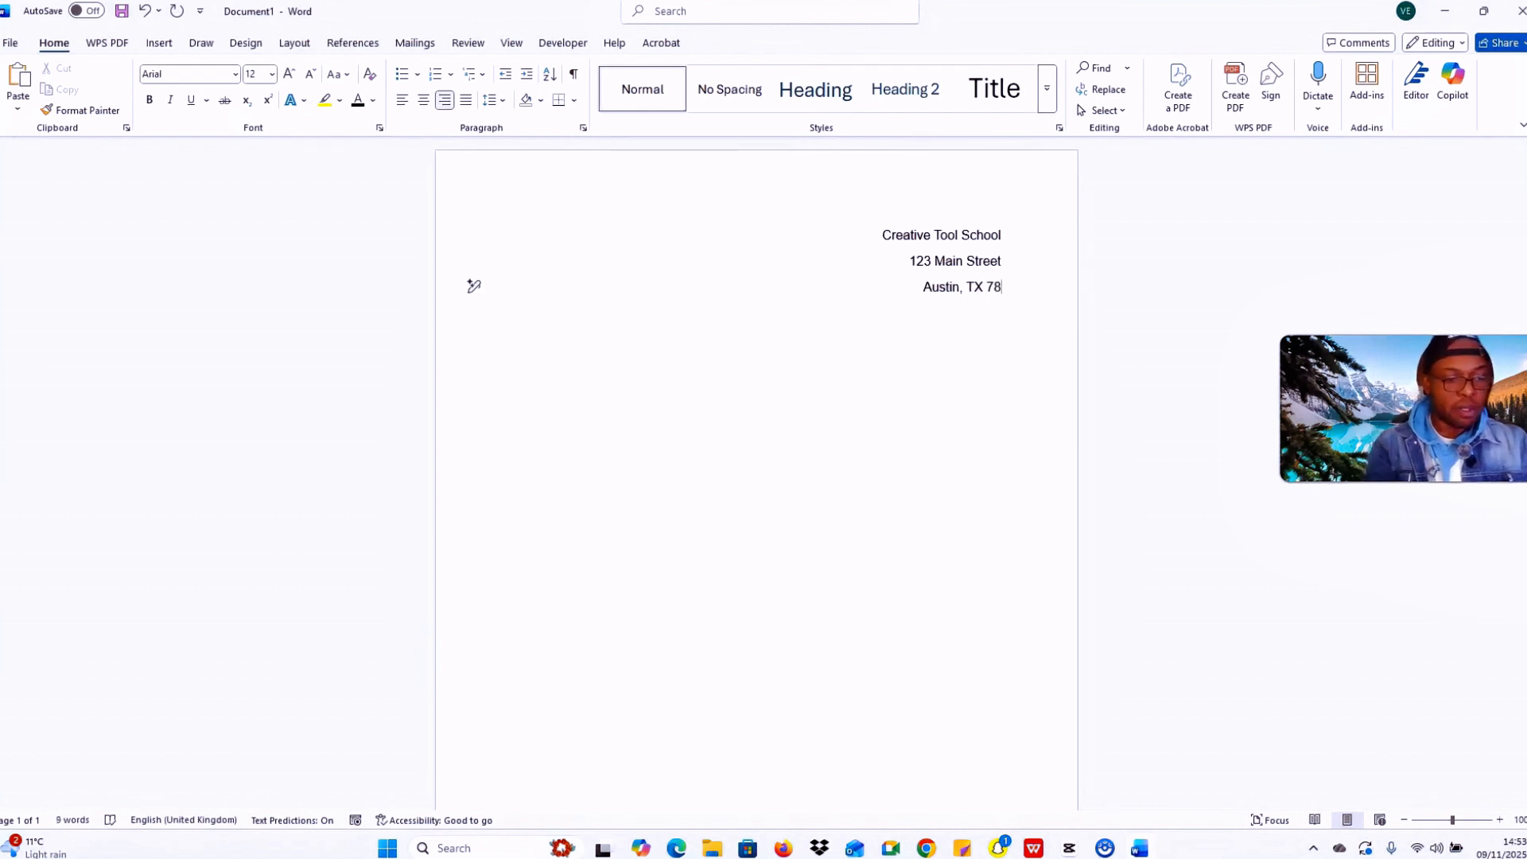
{"action": "type", "text": "7"}
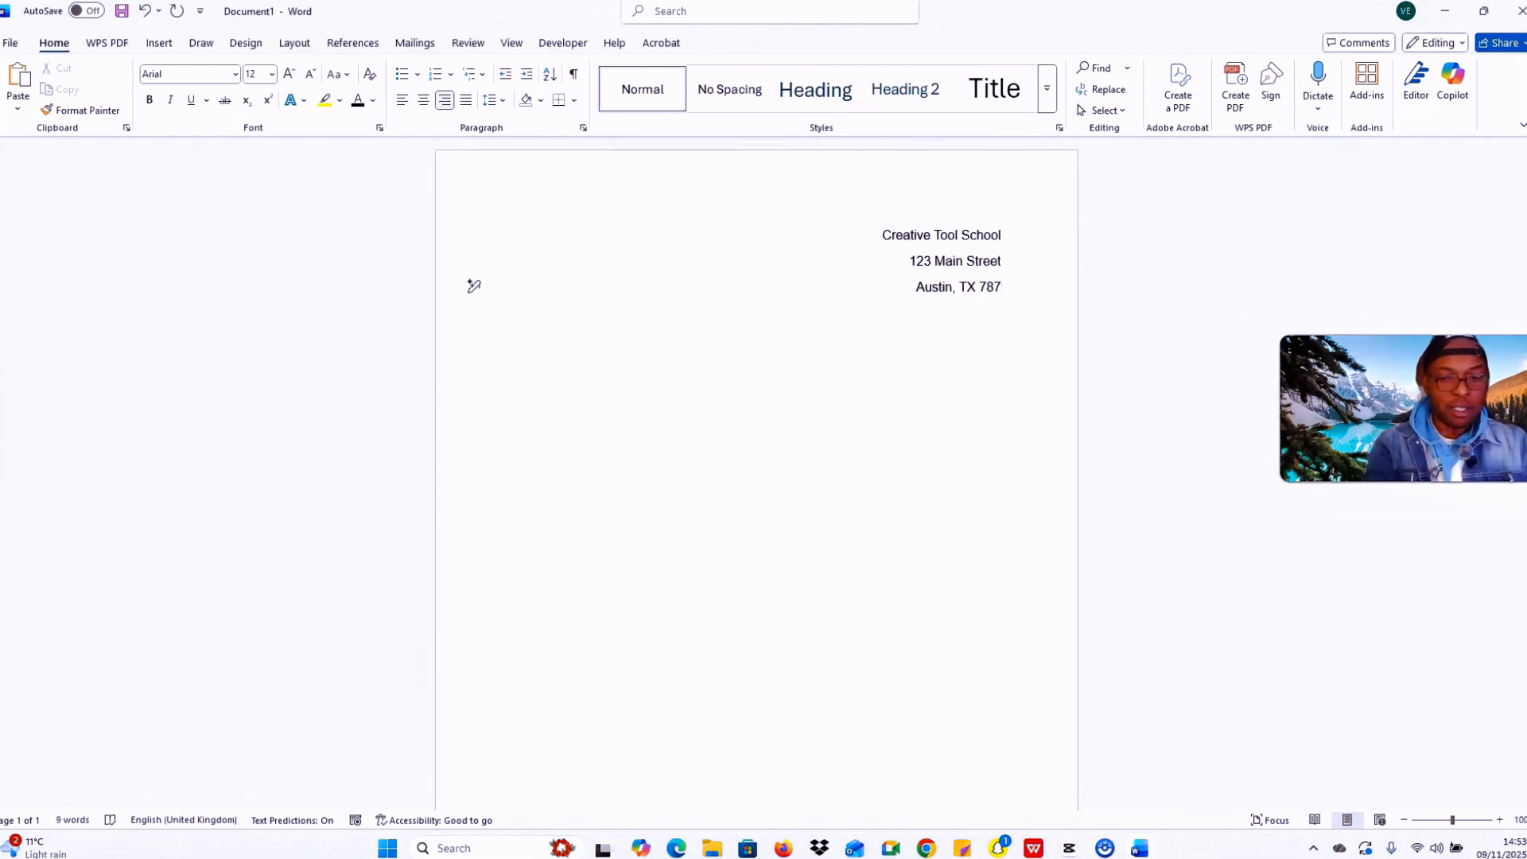
{"action": "type", "text": "01"}
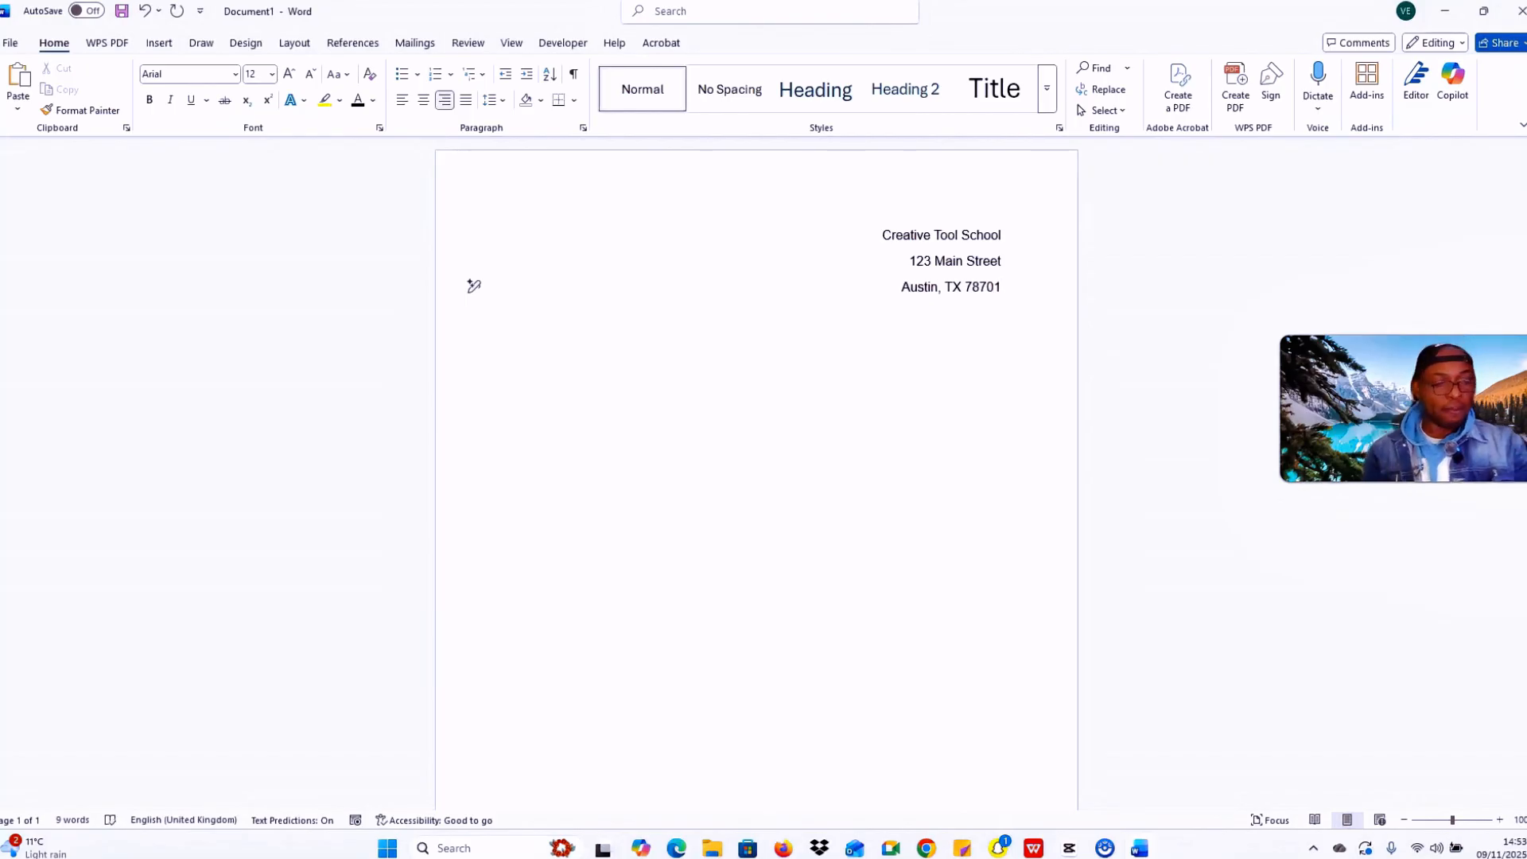
{"action": "key", "text": "Return"}
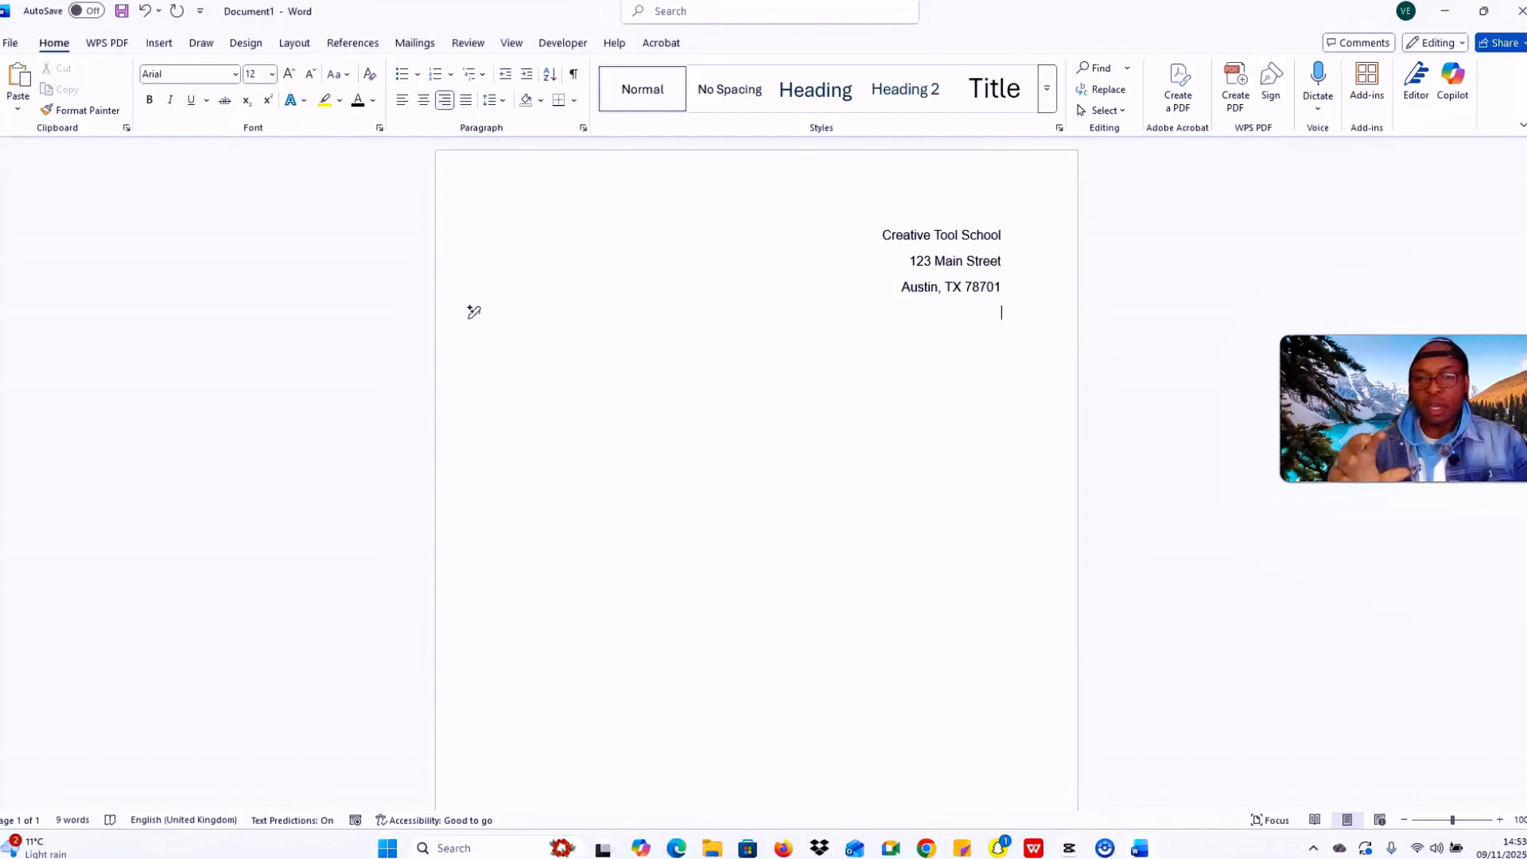
{"action": "key", "text": "Caps_Lock"}
{"action": "type", "text": "ph"}
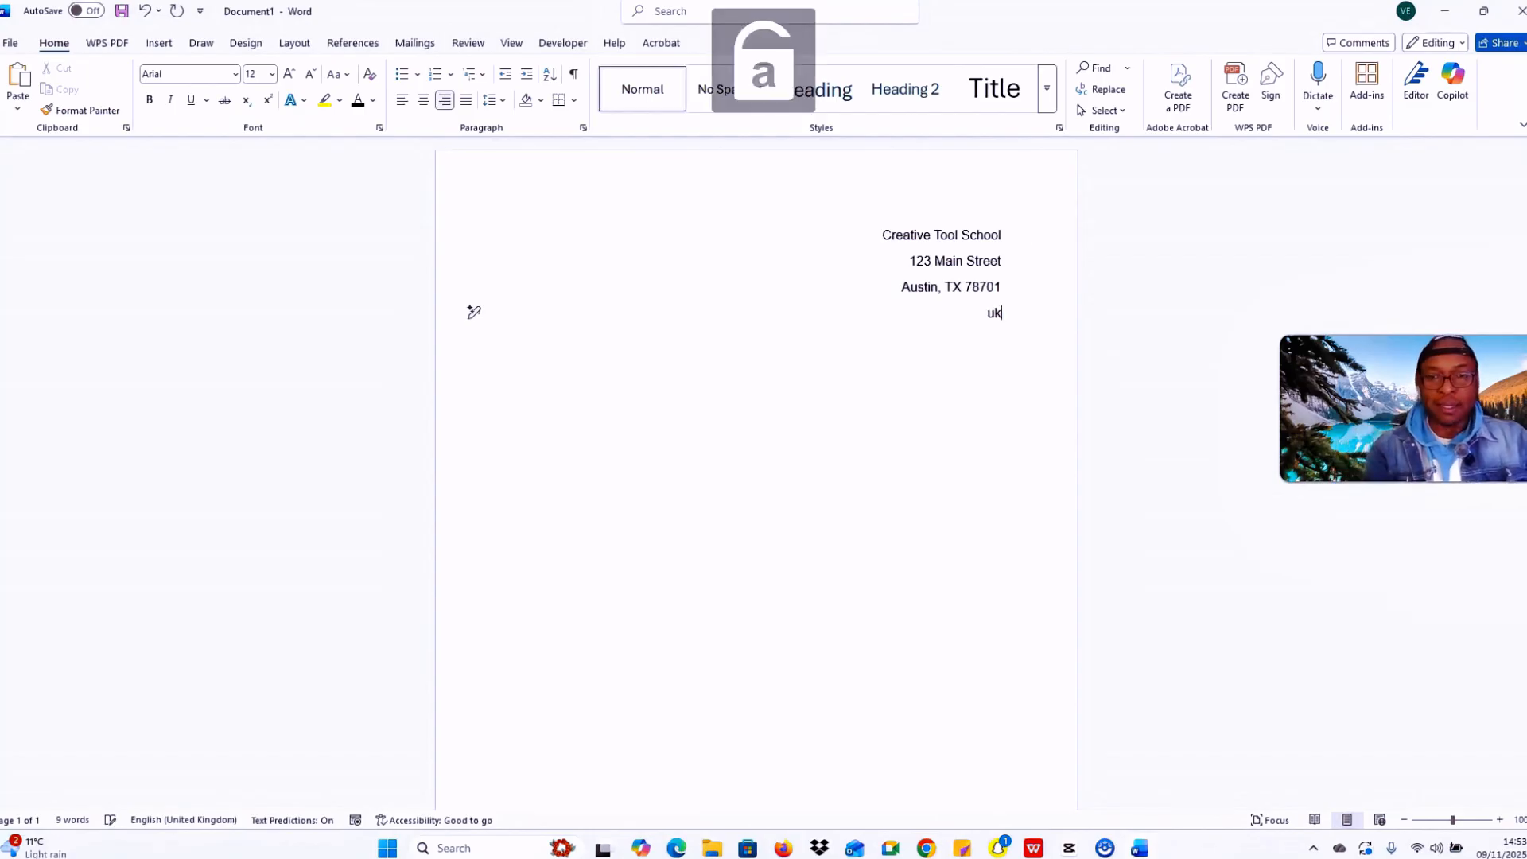
{"action": "key", "text": "BackSpace"}
{"action": "key", "text": "BackSpace"}
{"action": "key", "text": "Caps_Lock"}
{"action": "type", "text": "USA"}
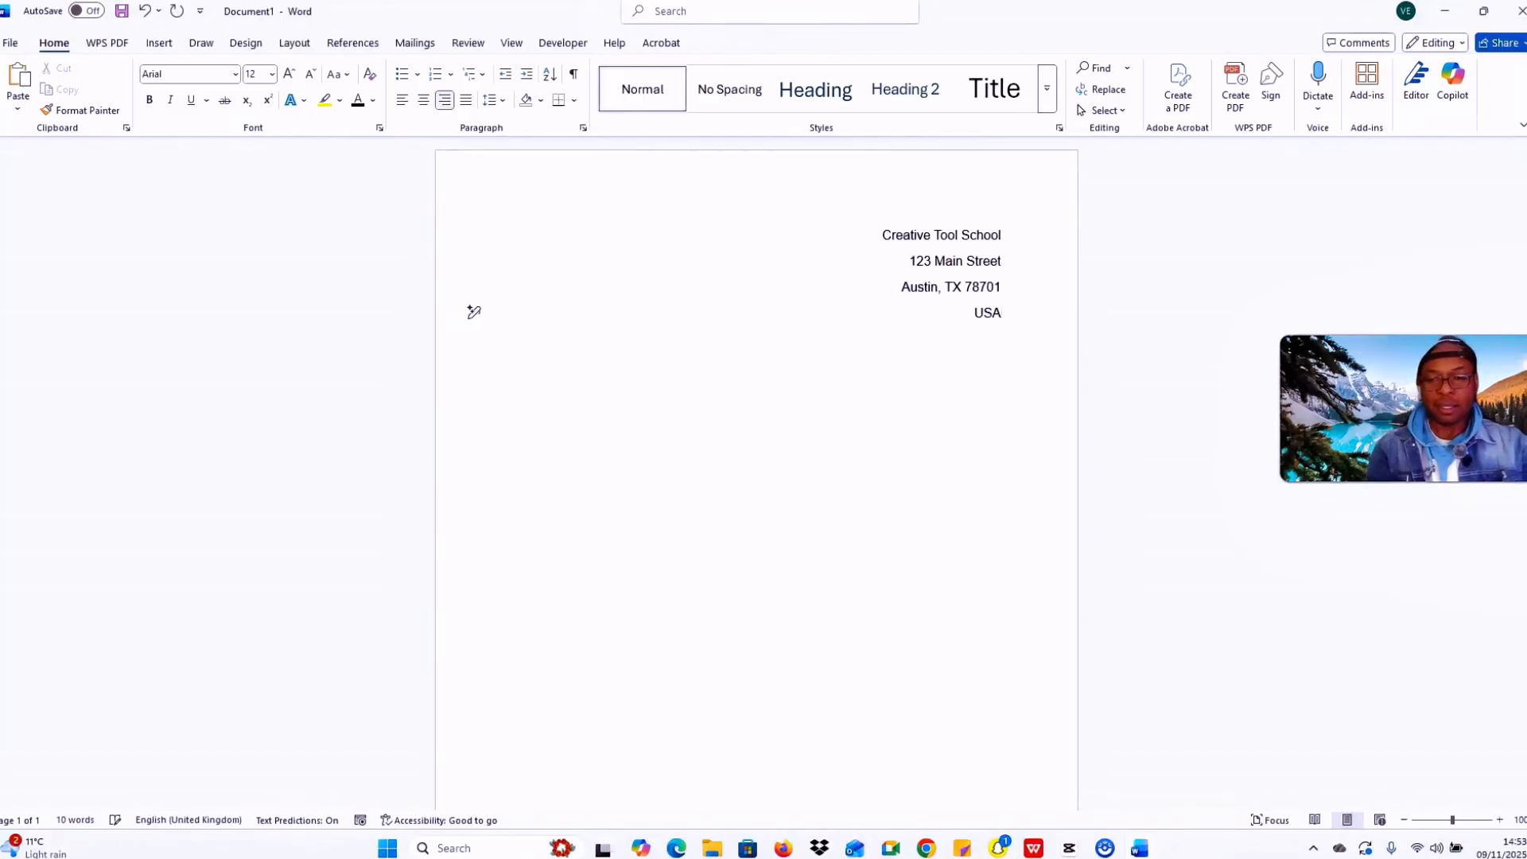
{"action": "key", "text": "Return"}
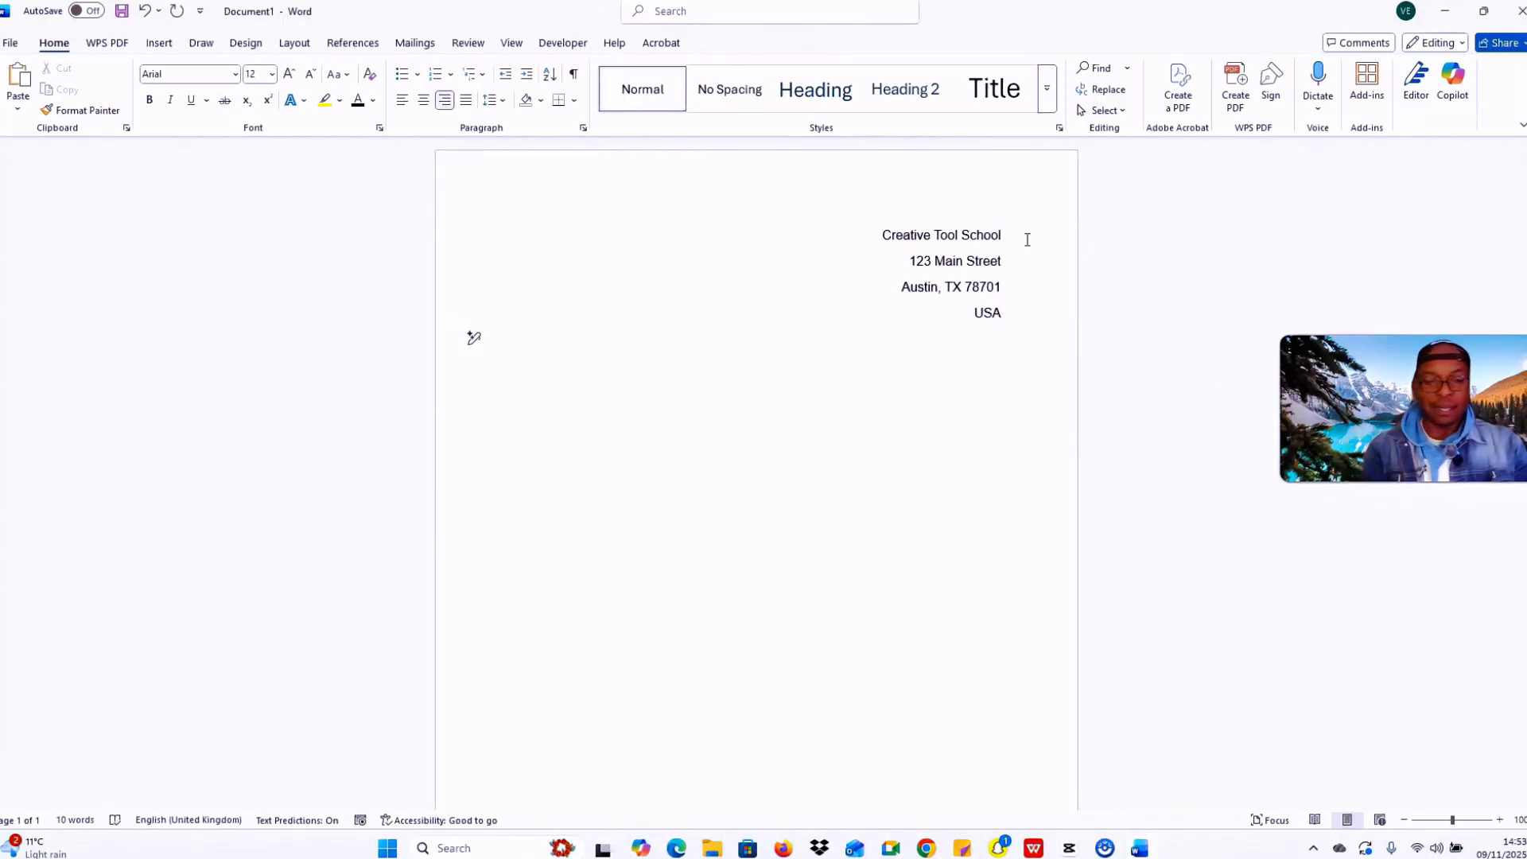
{"action": "type", "text": "09/1"}
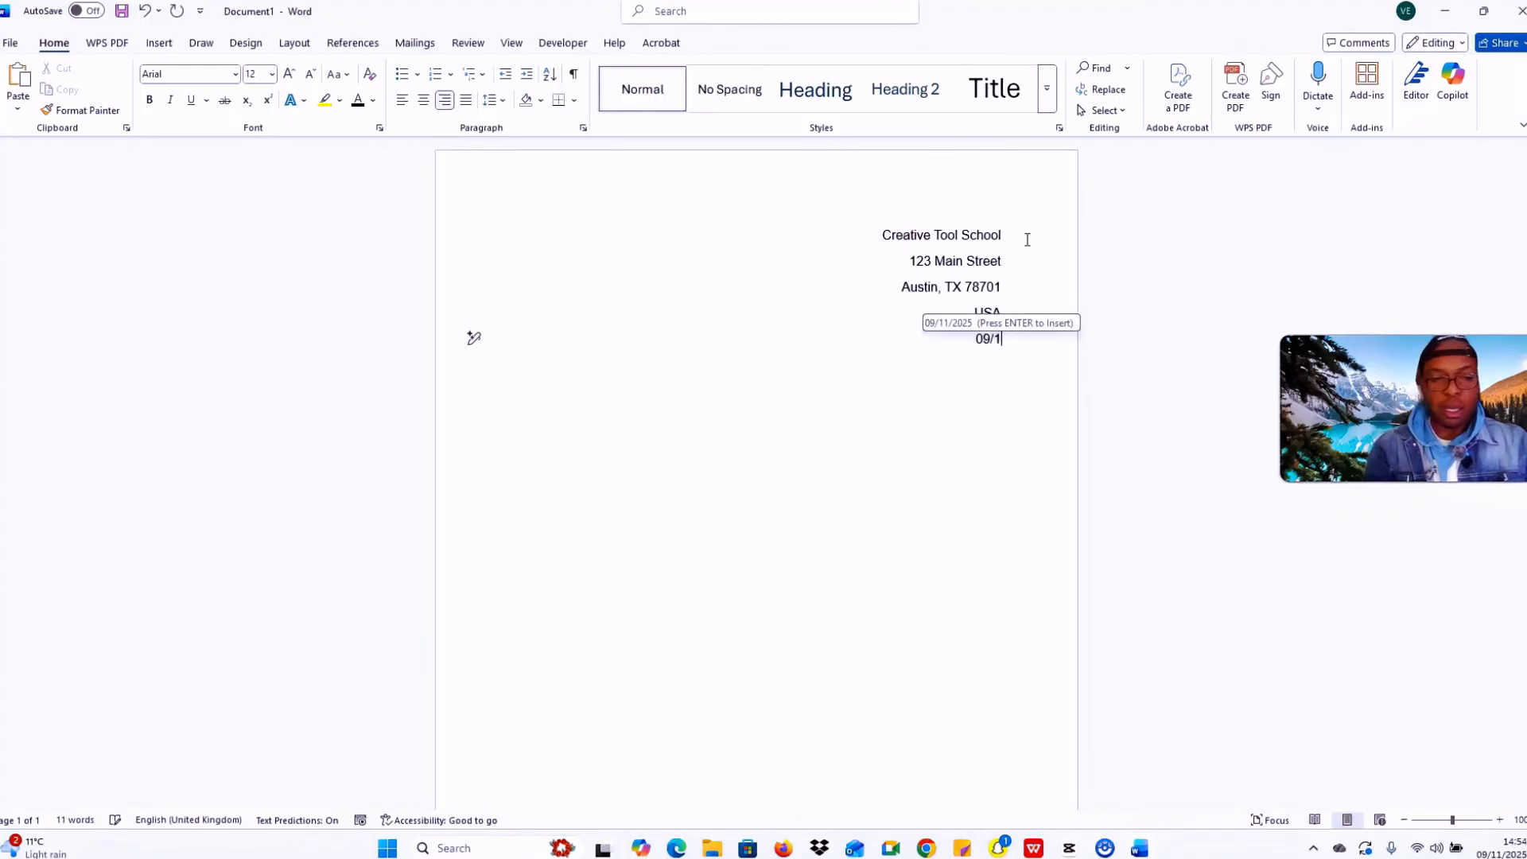
{"action": "type", "text": "1"}
{"action": "type", "text": "/20"}
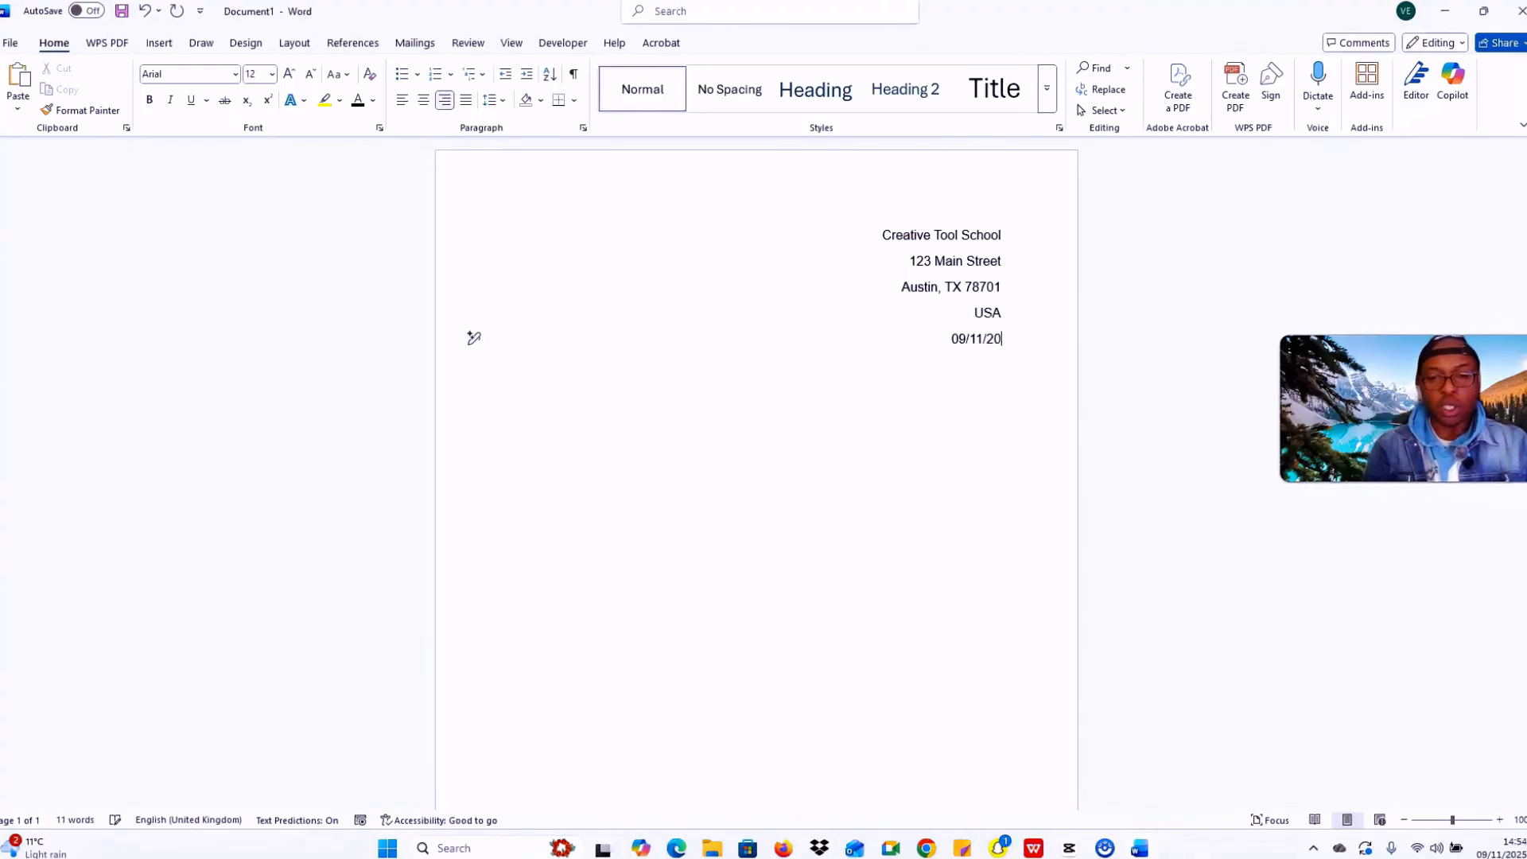
{"action": "type", "text": "25"}
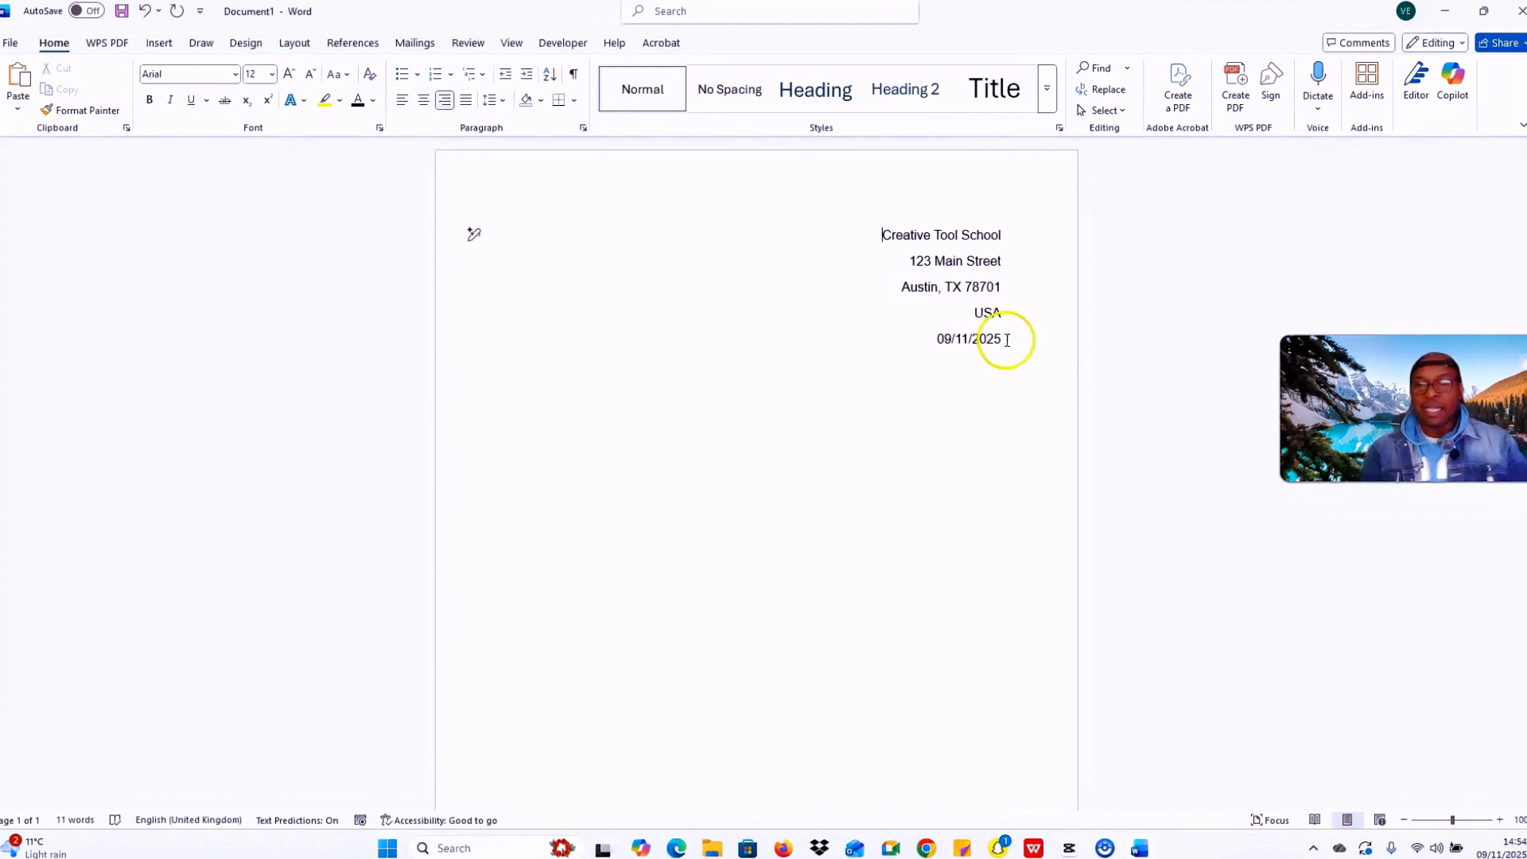
Step: Finish the 09/11/2025 date line and add blank lines below it
{"action": "left_click", "coordinate": [1017, 344]}
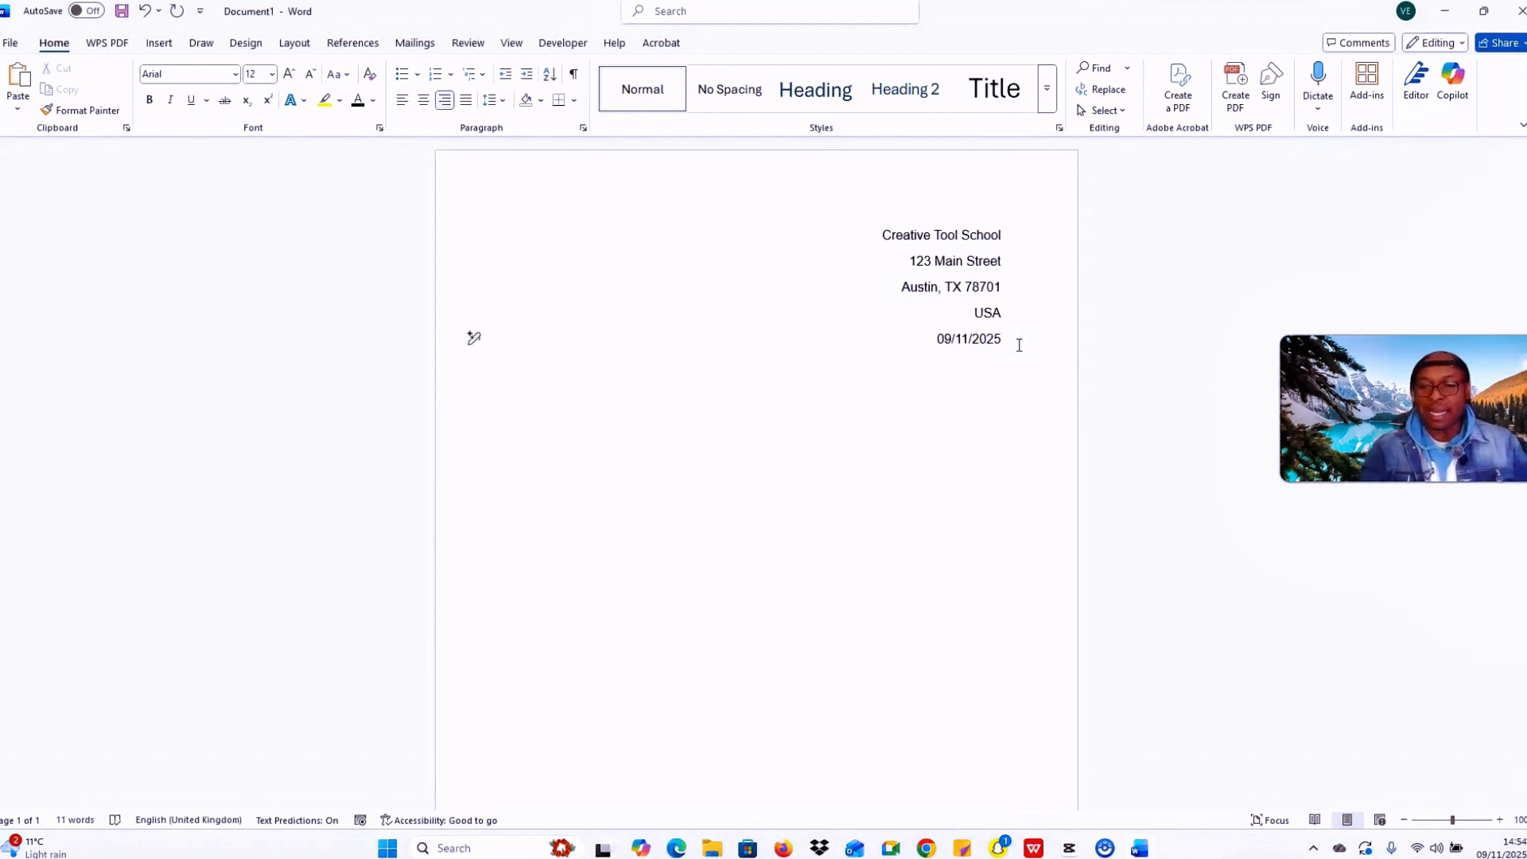
{"action": "key", "text": "Return"}
{"action": "key", "text": "Return"}
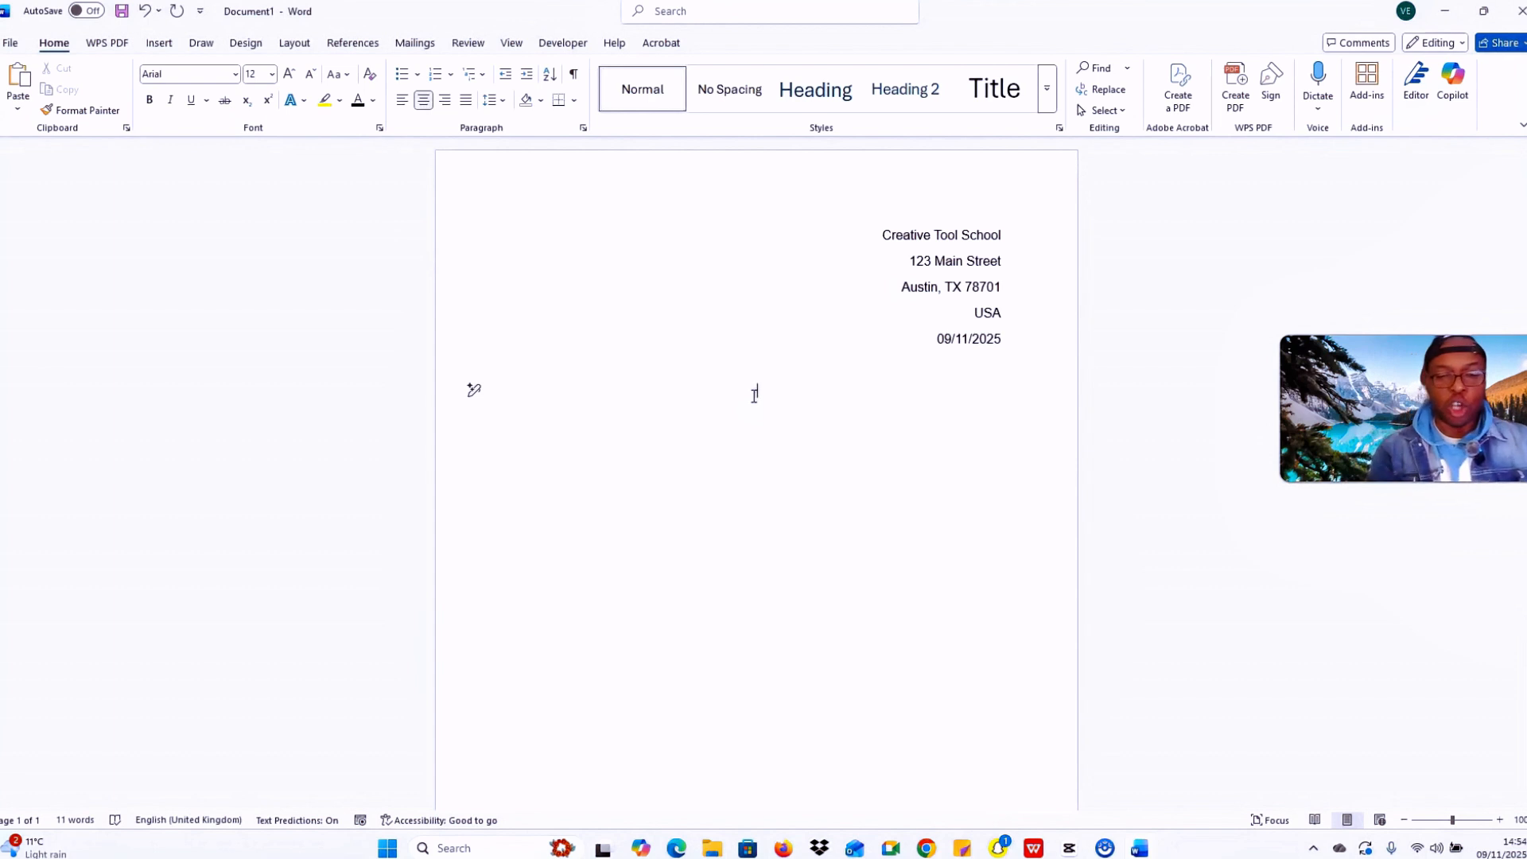
Step: Type the centred title 'Job Application'
{"action": "key", "text": "Caps_Lock"}
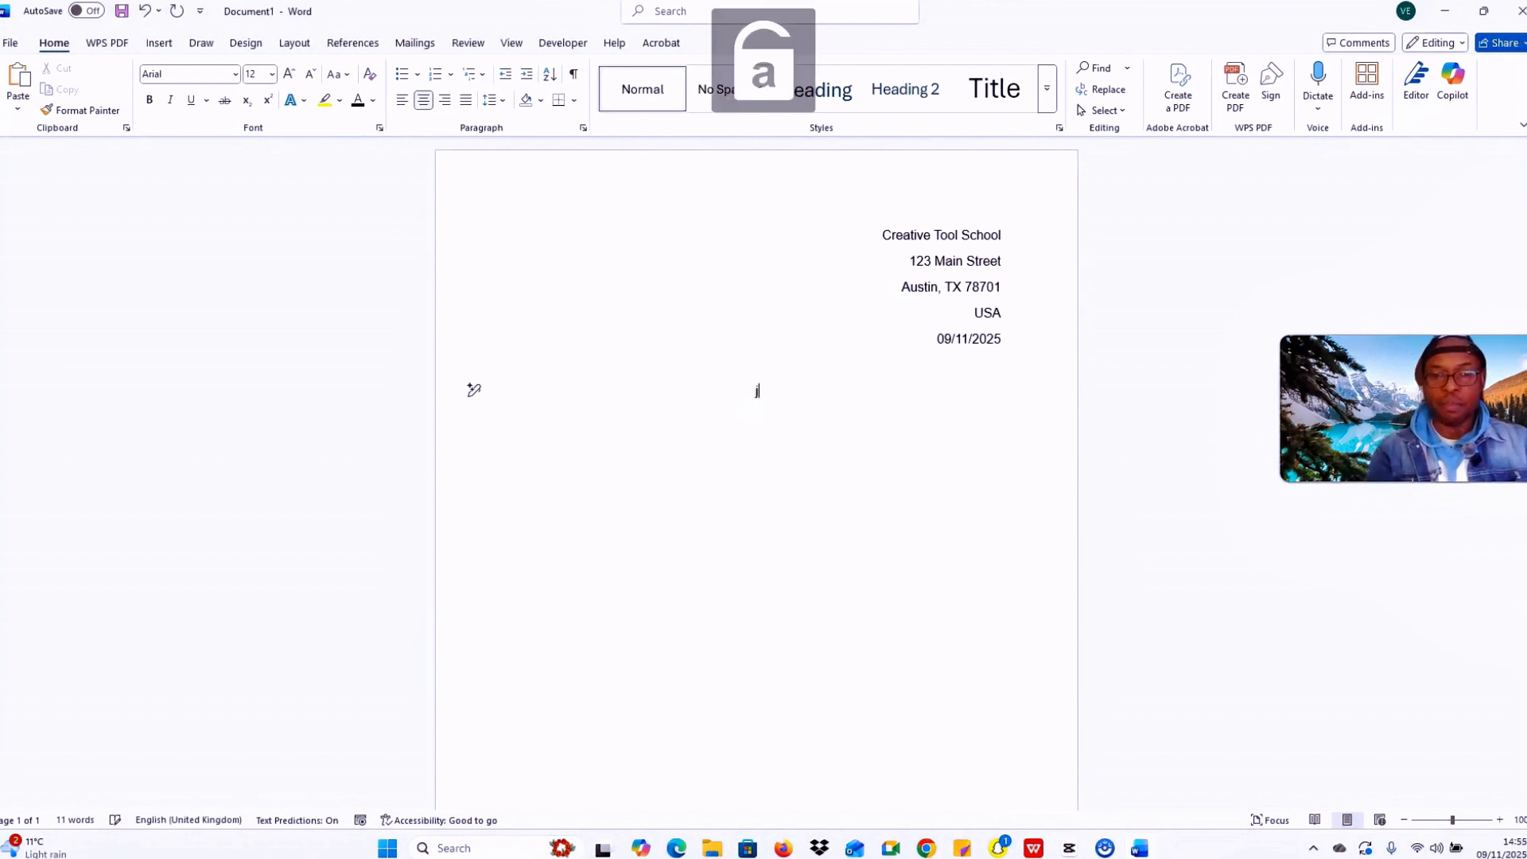
{"action": "key", "text": "Caps_Lock"}
{"action": "type", "text": "J"}
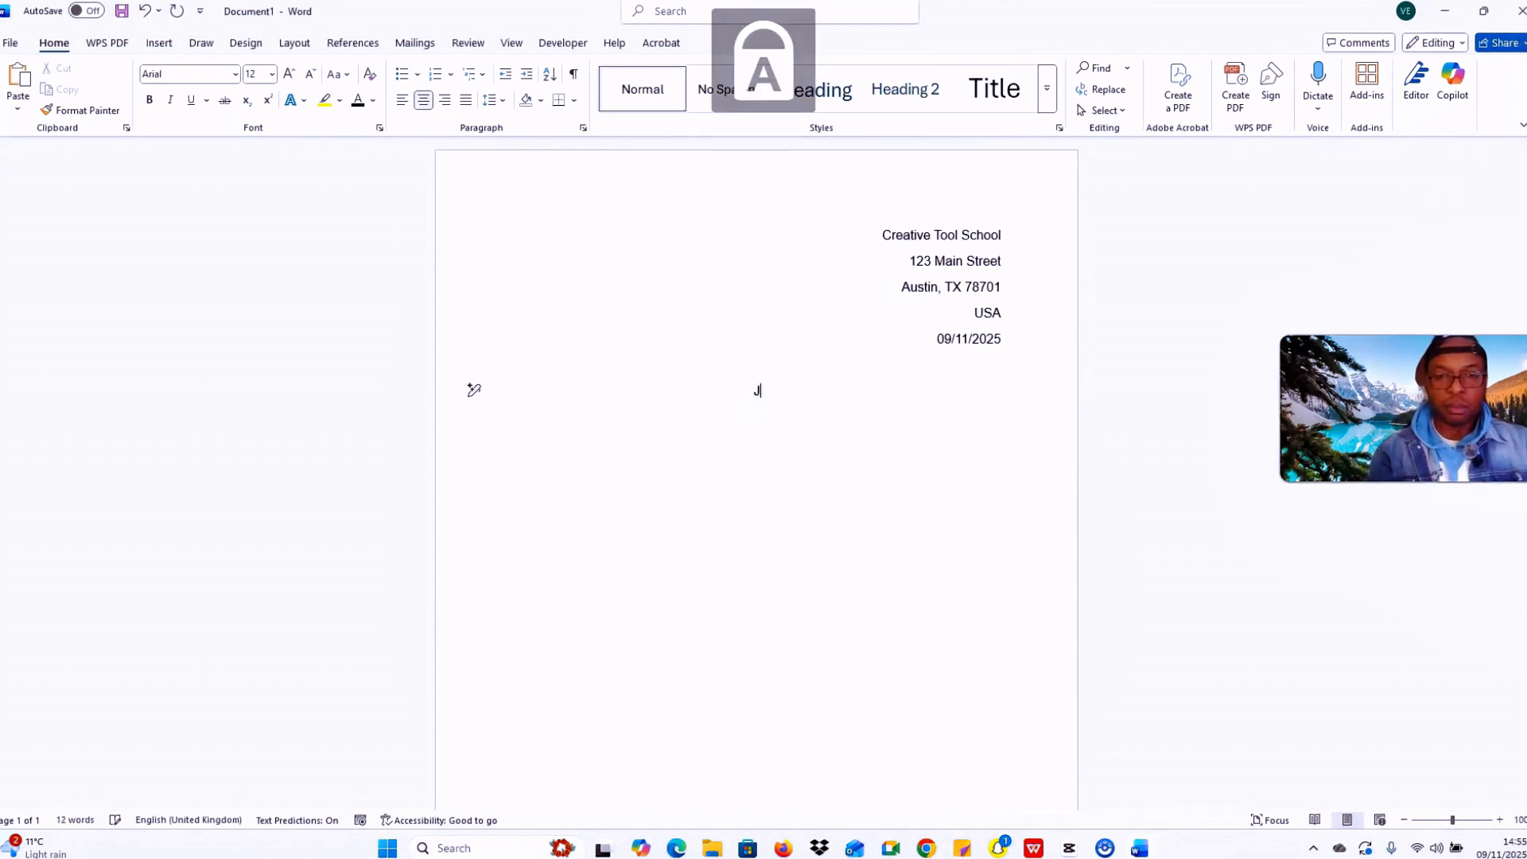
{"action": "key", "text": "Caps_Lock"}
{"action": "type", "text": "ob"}
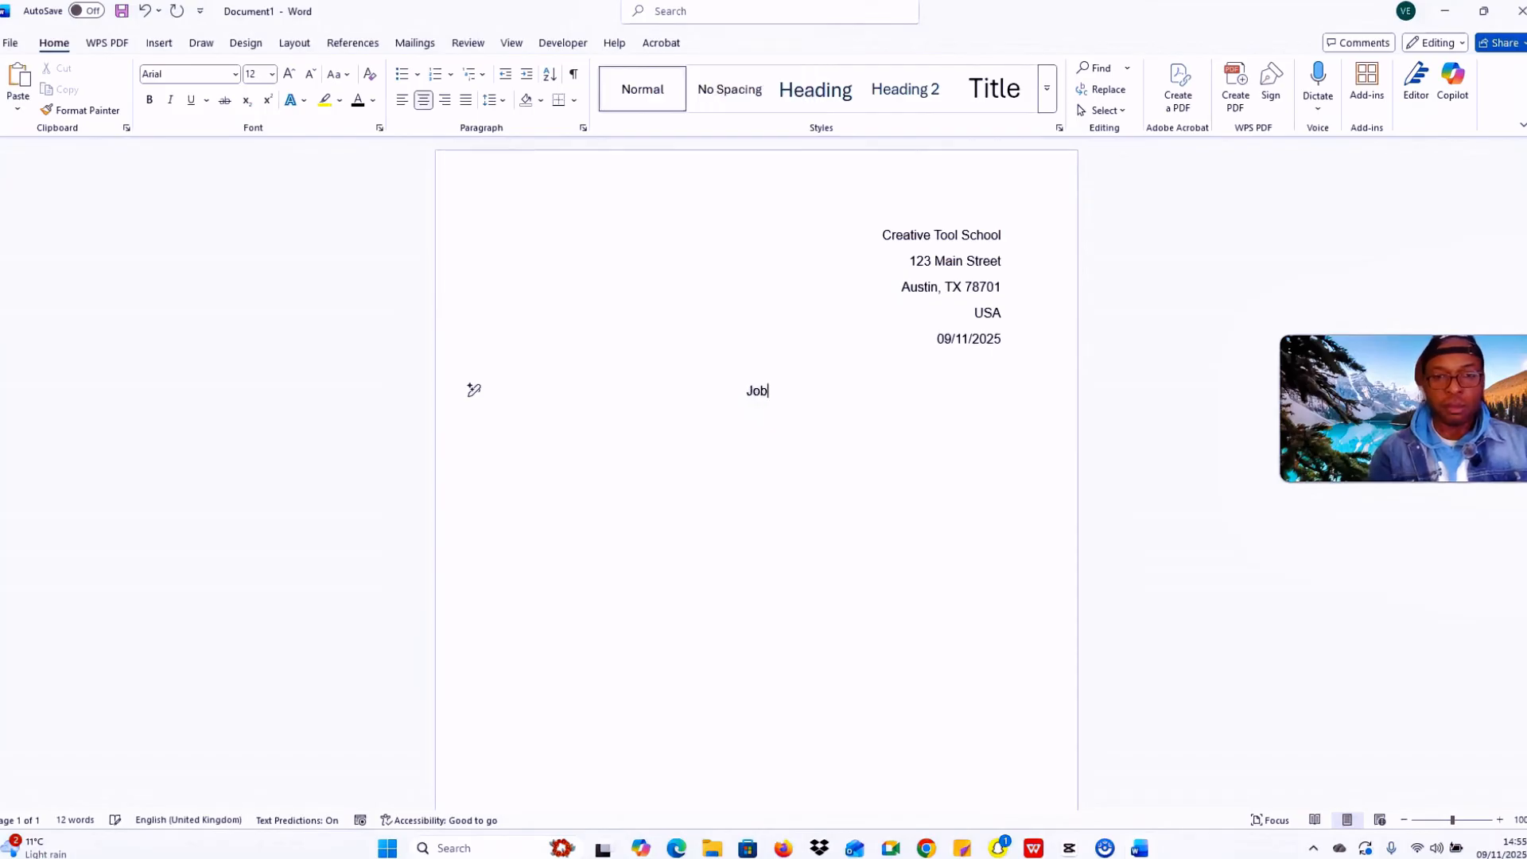
{"action": "key", "text": "Caps_Lock"}
{"action": "type", "text": "A"}
{"action": "key", "text": "Caps_Lock"}
{"action": "type", "text": "pp"}
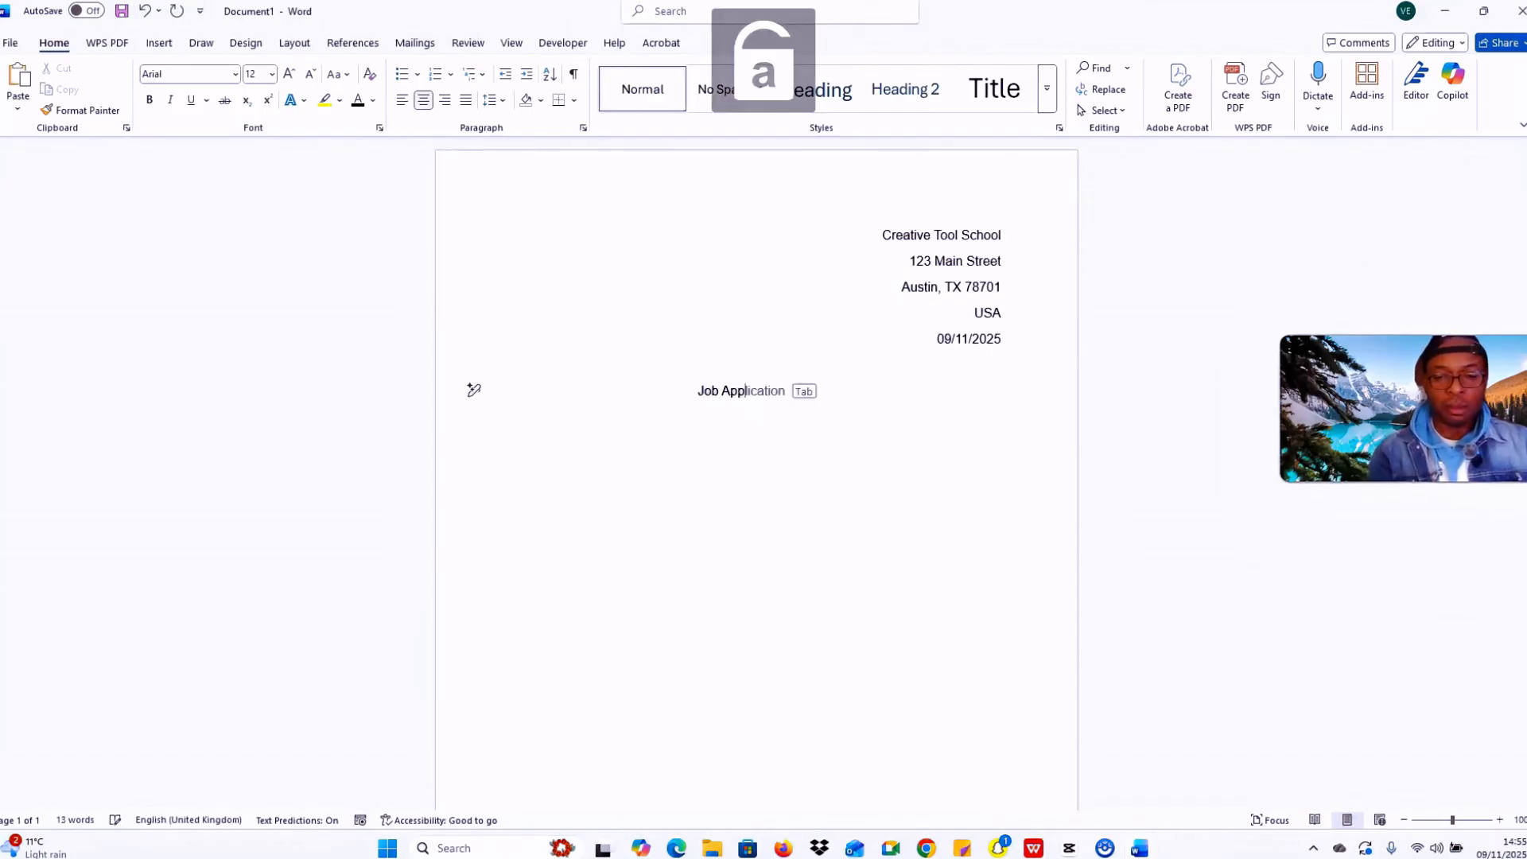
{"action": "type", "text": "lication"}
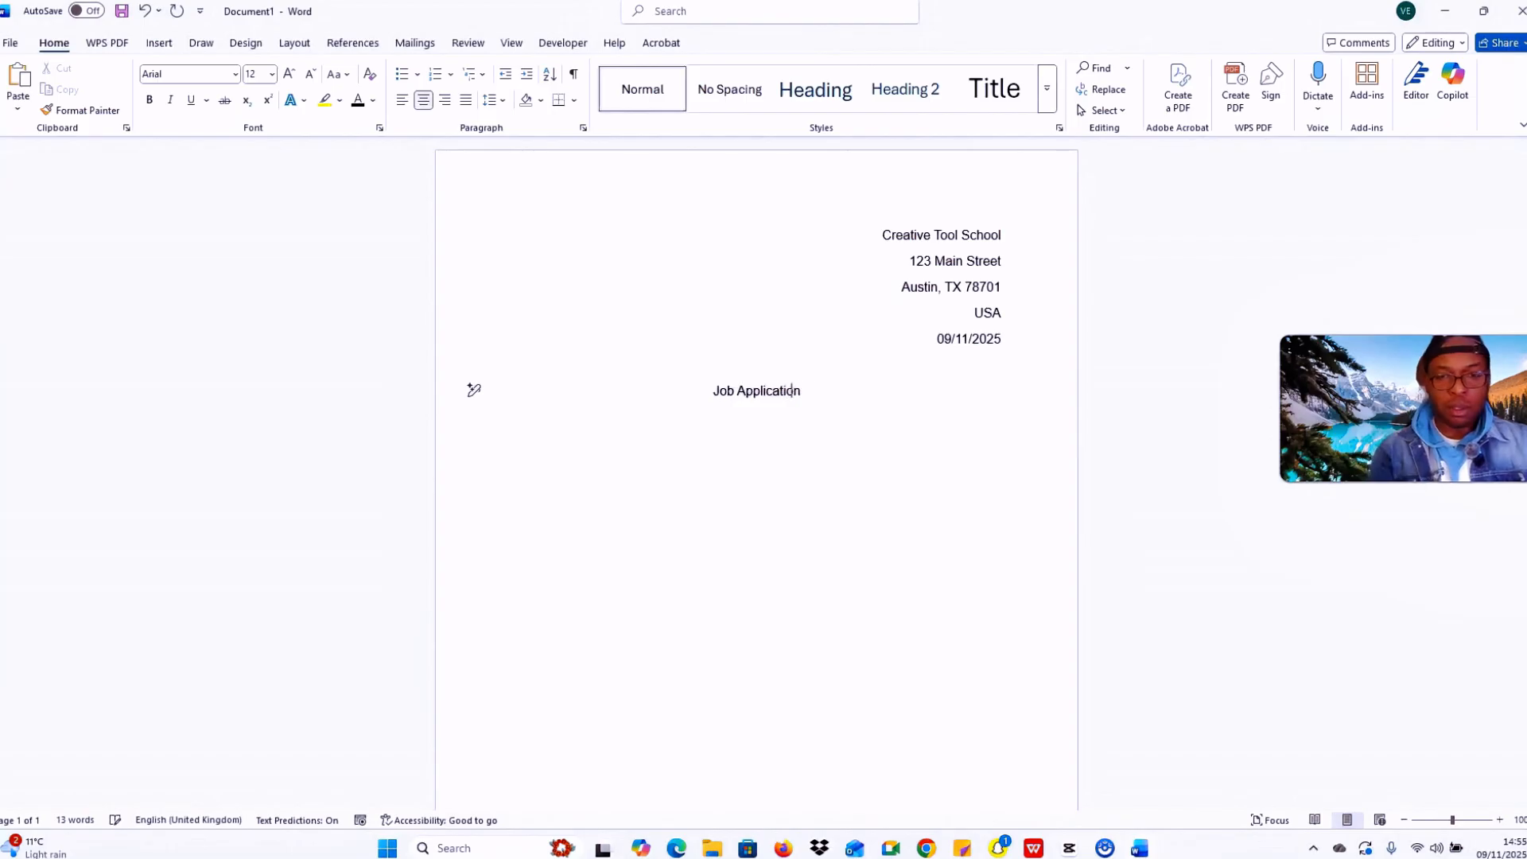
Step: Make 'Job Application' bold and underlined, then start a new paragraph below
{"action": "left_click_drag", "start_coordinate": [831, 416], "coordinate": [704, 392]}
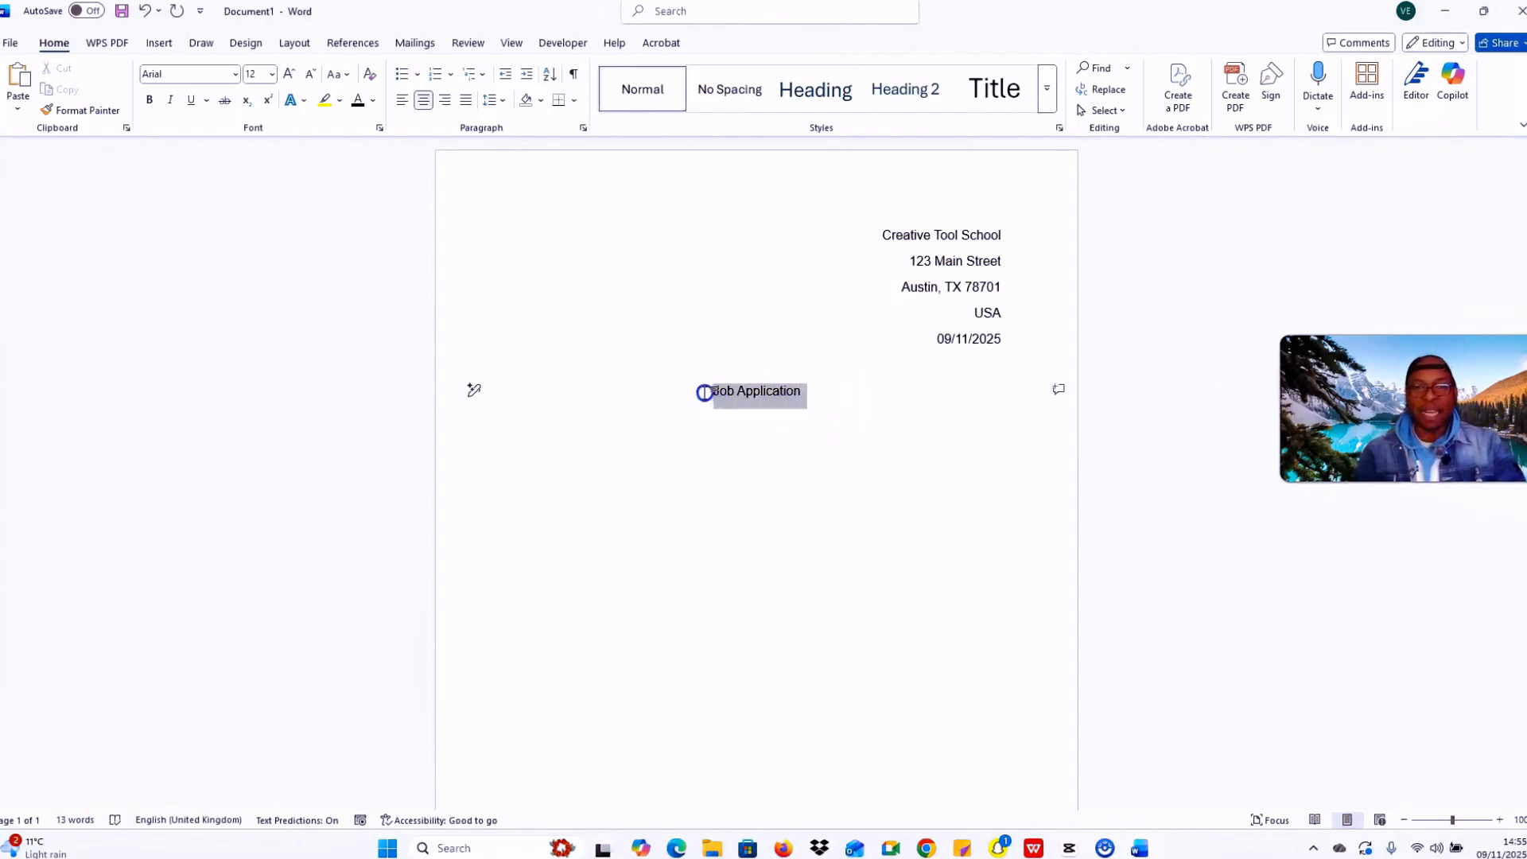
{"action": "left_click_drag", "start_coordinate": [704, 393], "coordinate": [705, 393]}
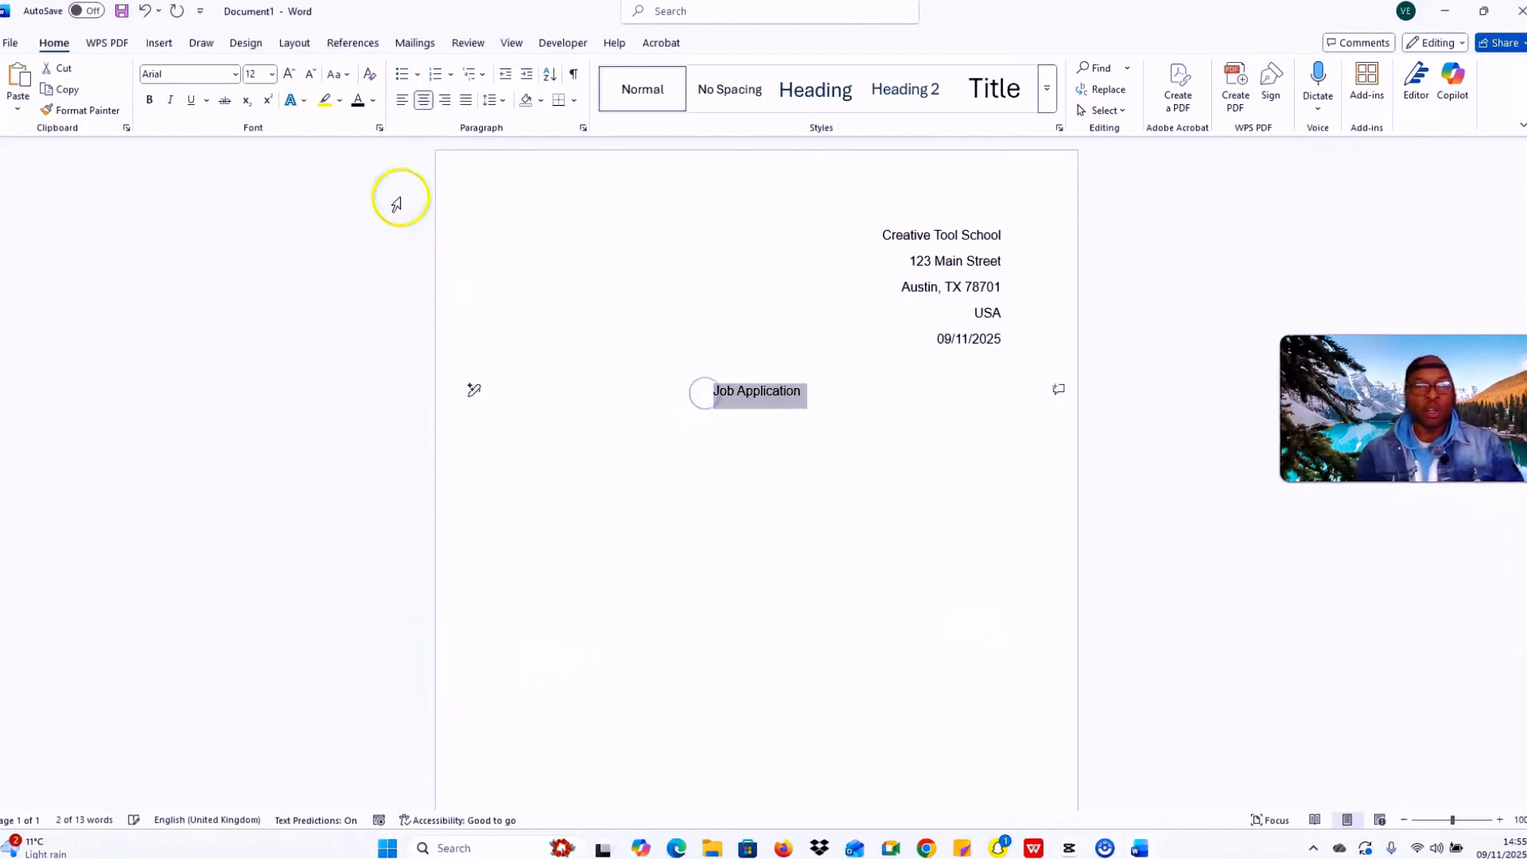
{"action": "left_click", "coordinate": [192, 101]}
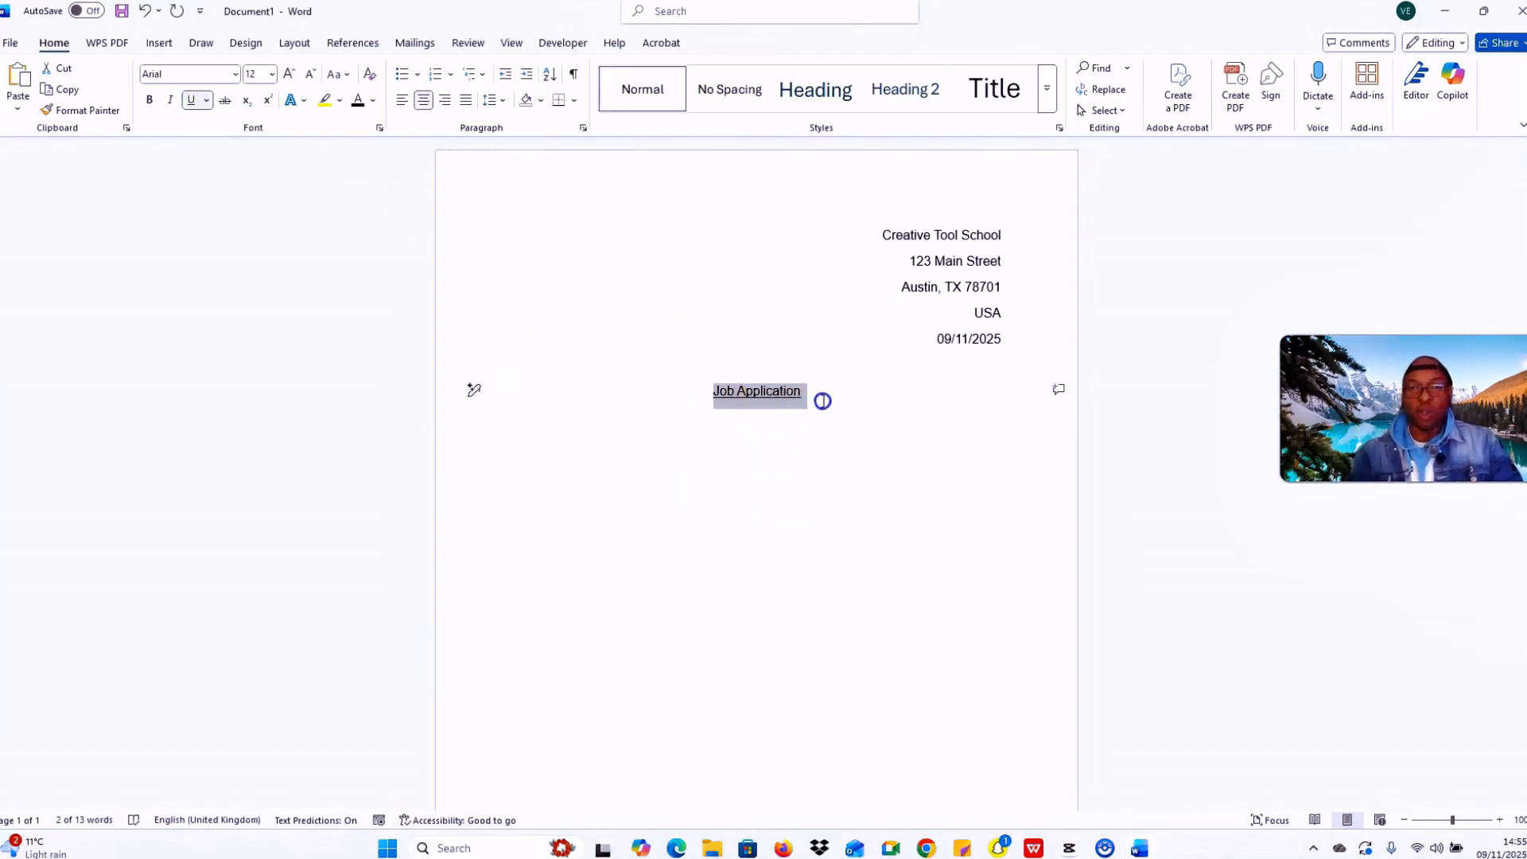
{"action": "left_click_drag", "start_coordinate": [818, 398], "coordinate": [710, 392]}
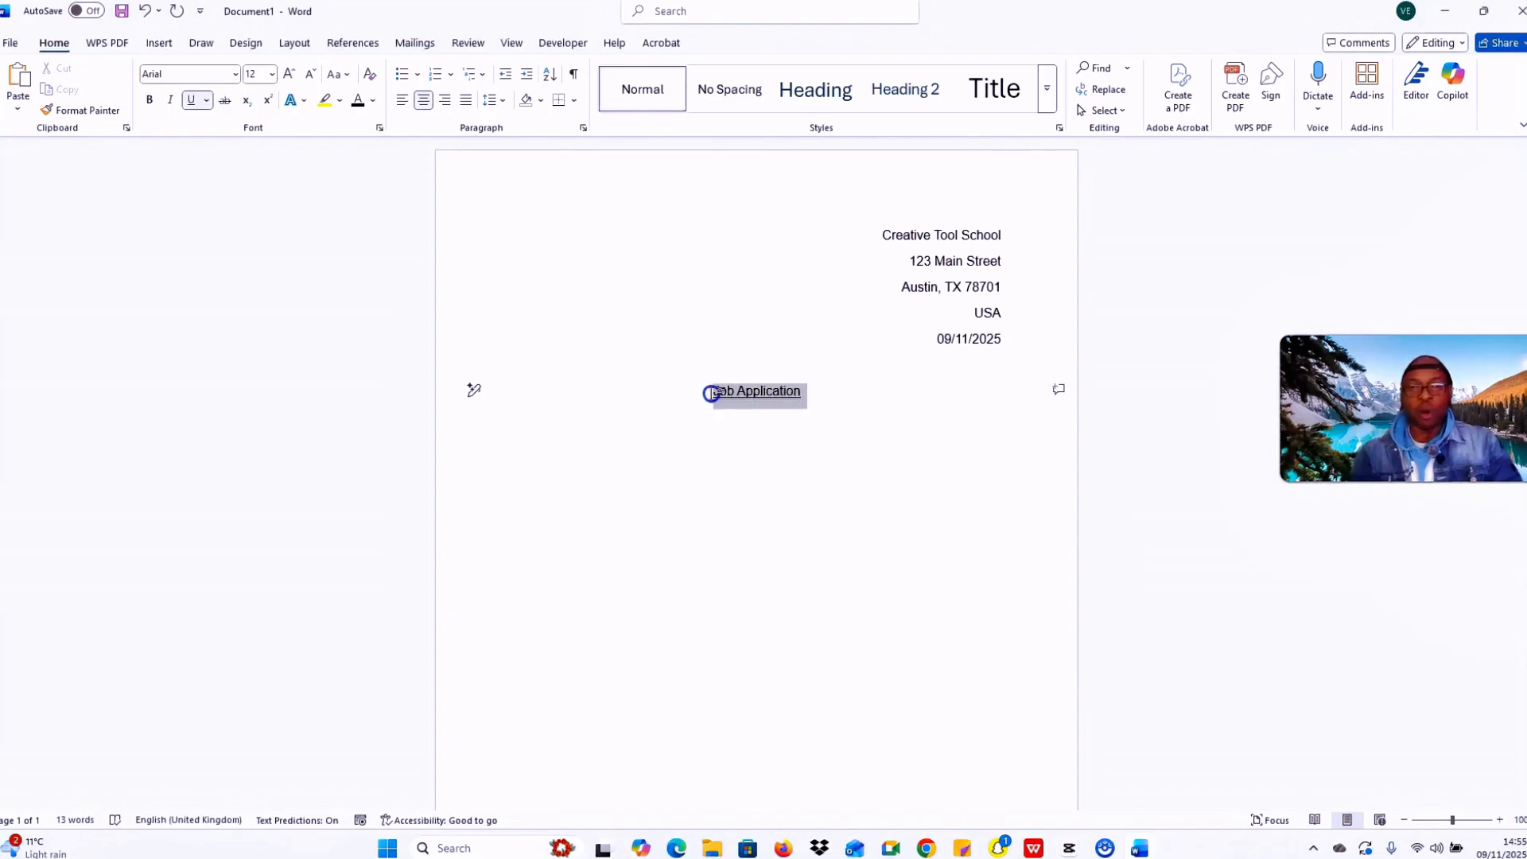
{"action": "left_click", "coordinate": [150, 101]}
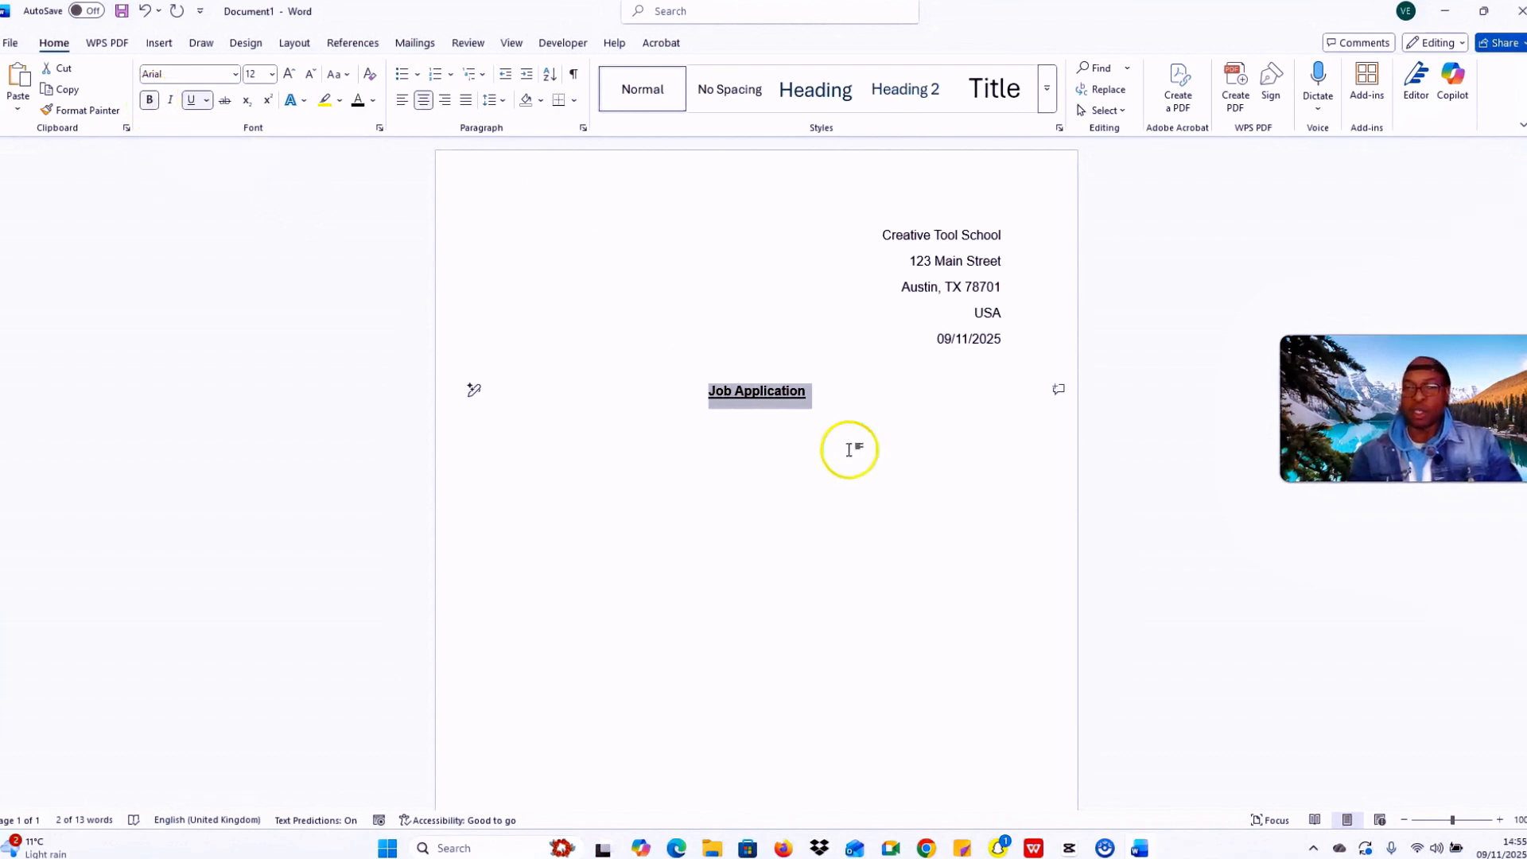
{"action": "left_click", "coordinate": [830, 401]}
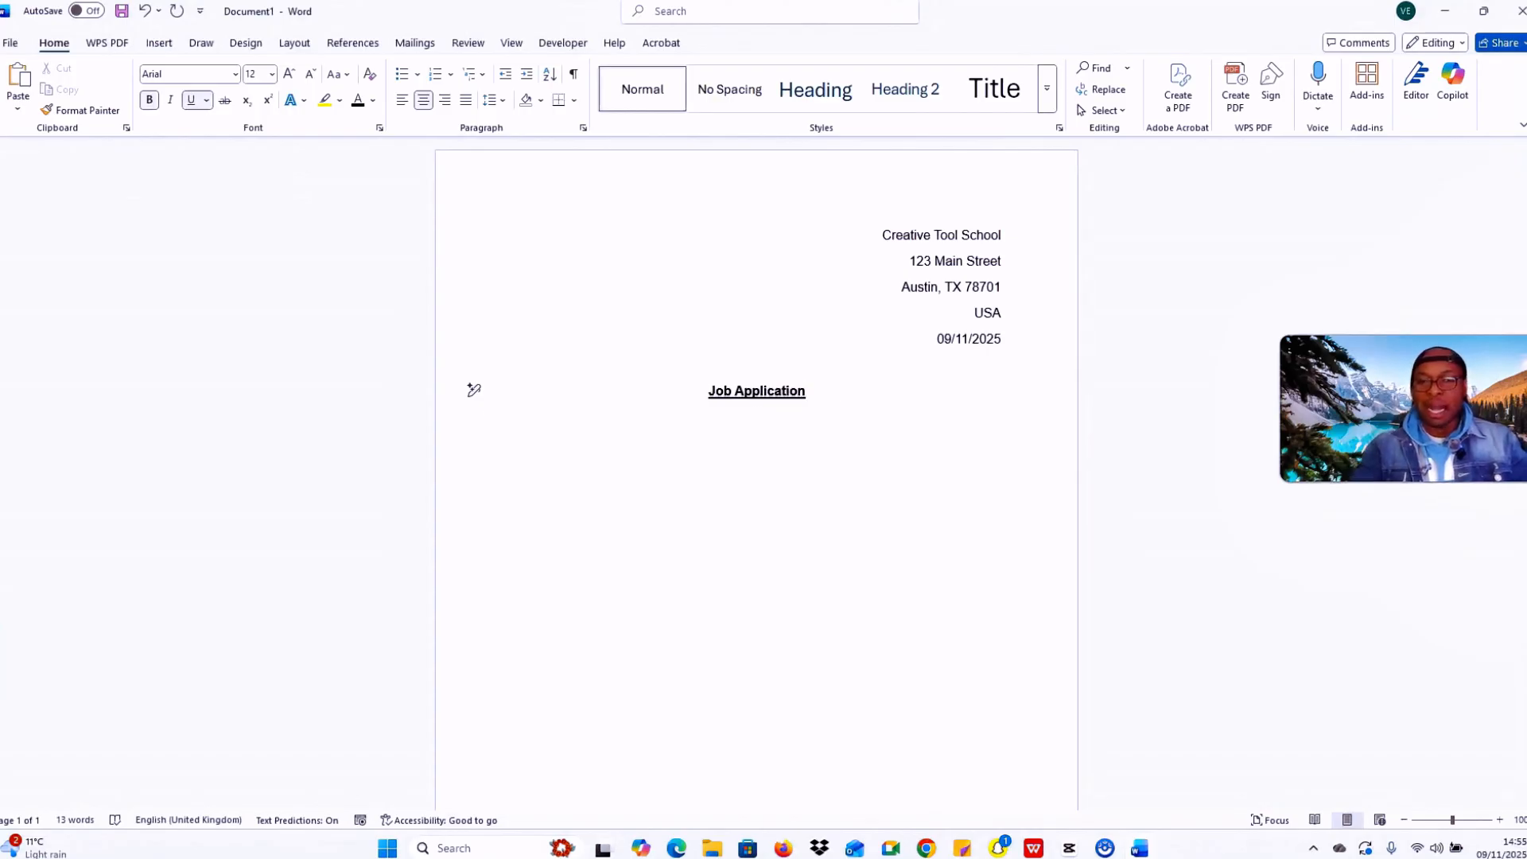
{"action": "key", "text": "Return"}
{"action": "key", "text": "Return"}
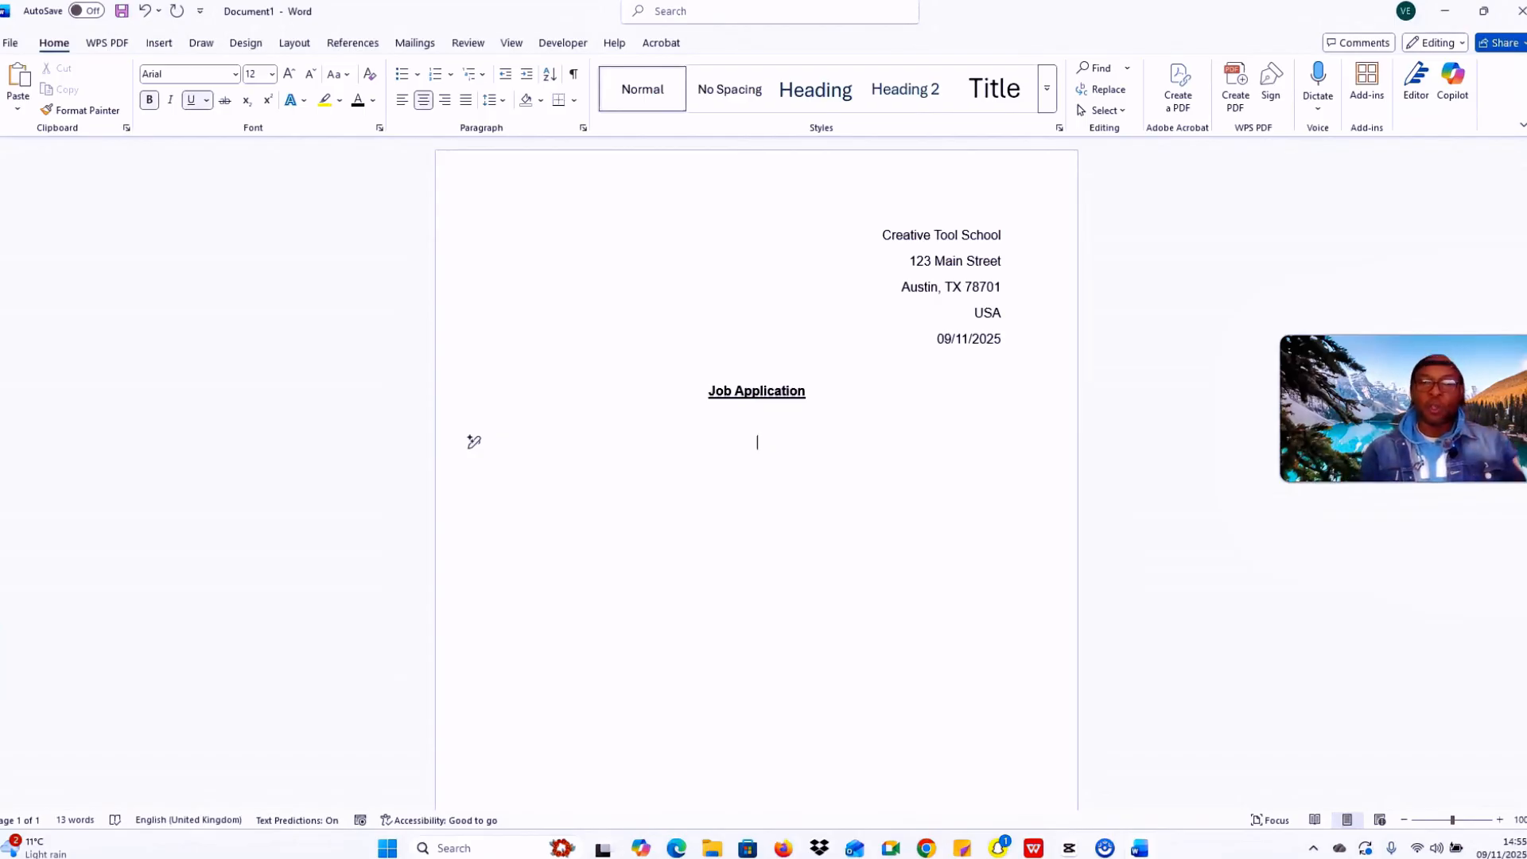
Step: Type 'Ms' on a left-aligned line and remove its bold and underline
{"action": "left_click", "coordinate": [404, 106]}
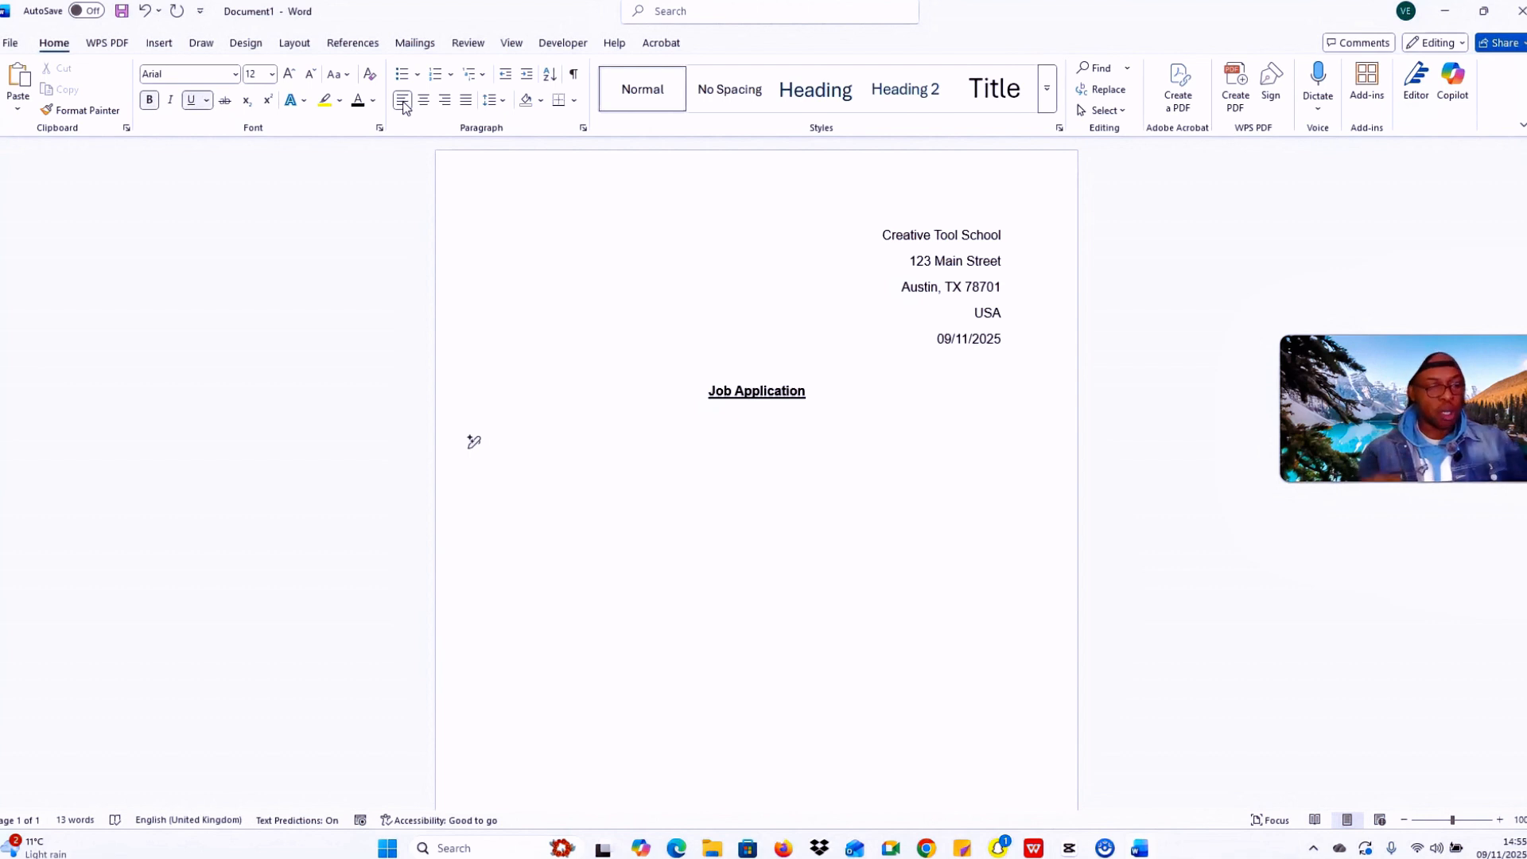
{"action": "key", "text": "Caps_Lock"}
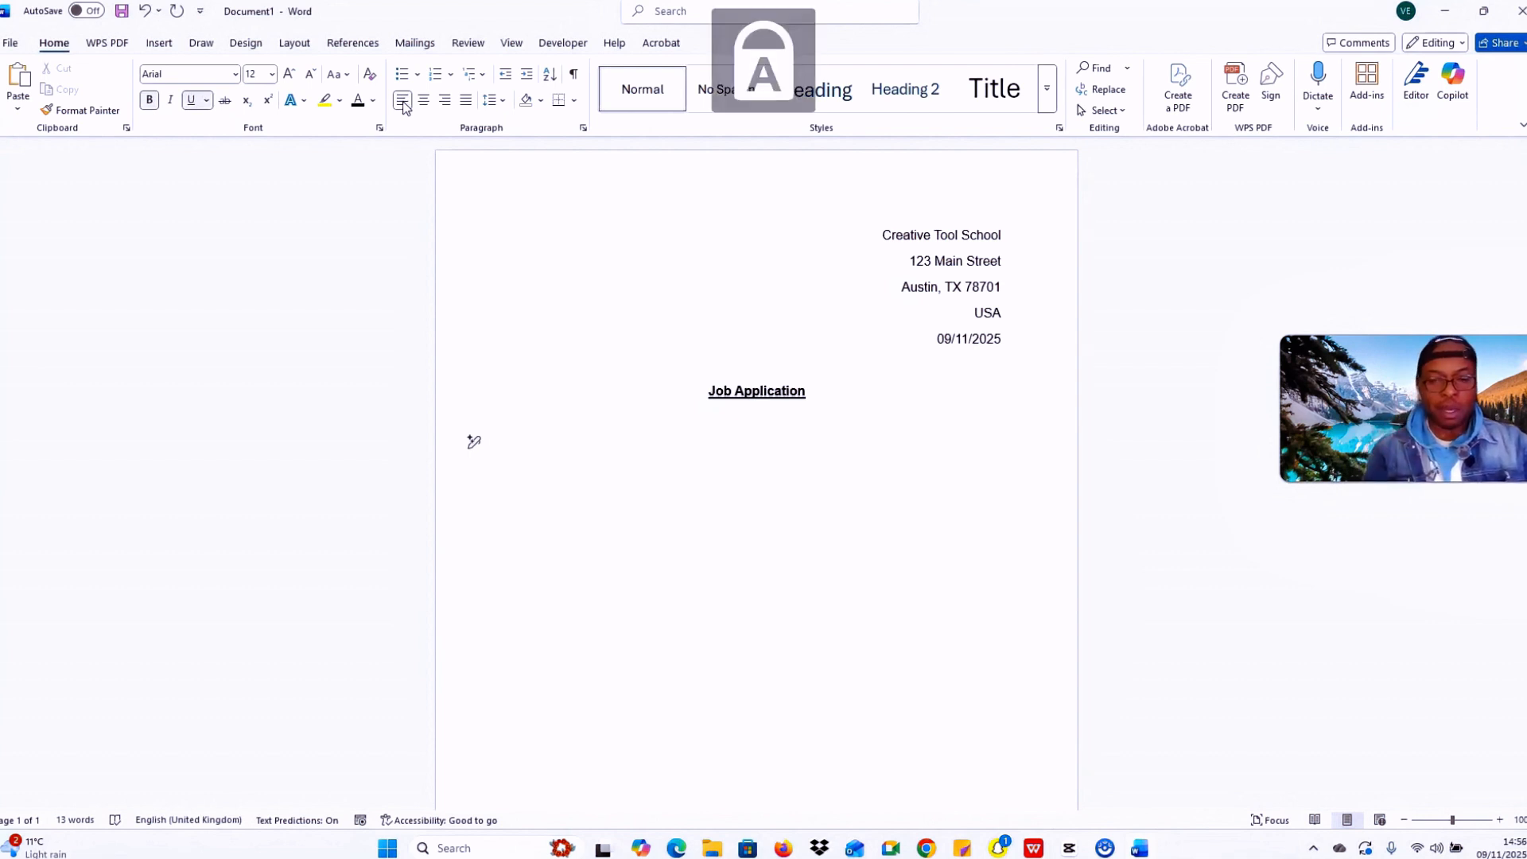
{"action": "type", "text": "M"}
{"action": "key", "text": "Caps_Lock"}
{"action": "type", "text": "s"}
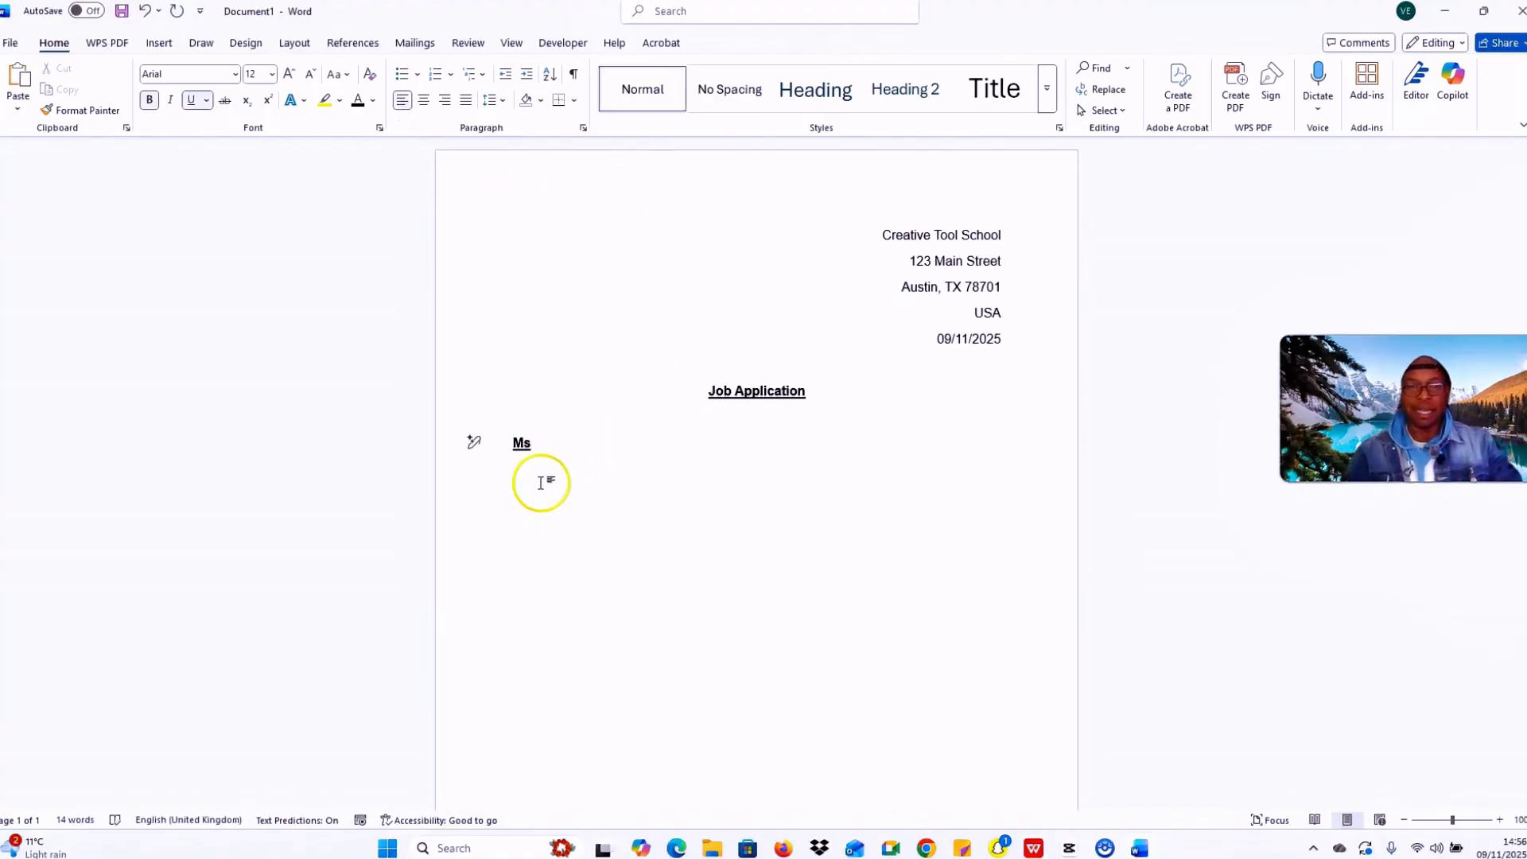
{"action": "left_click_drag", "start_coordinate": [546, 446], "coordinate": [503, 446]}
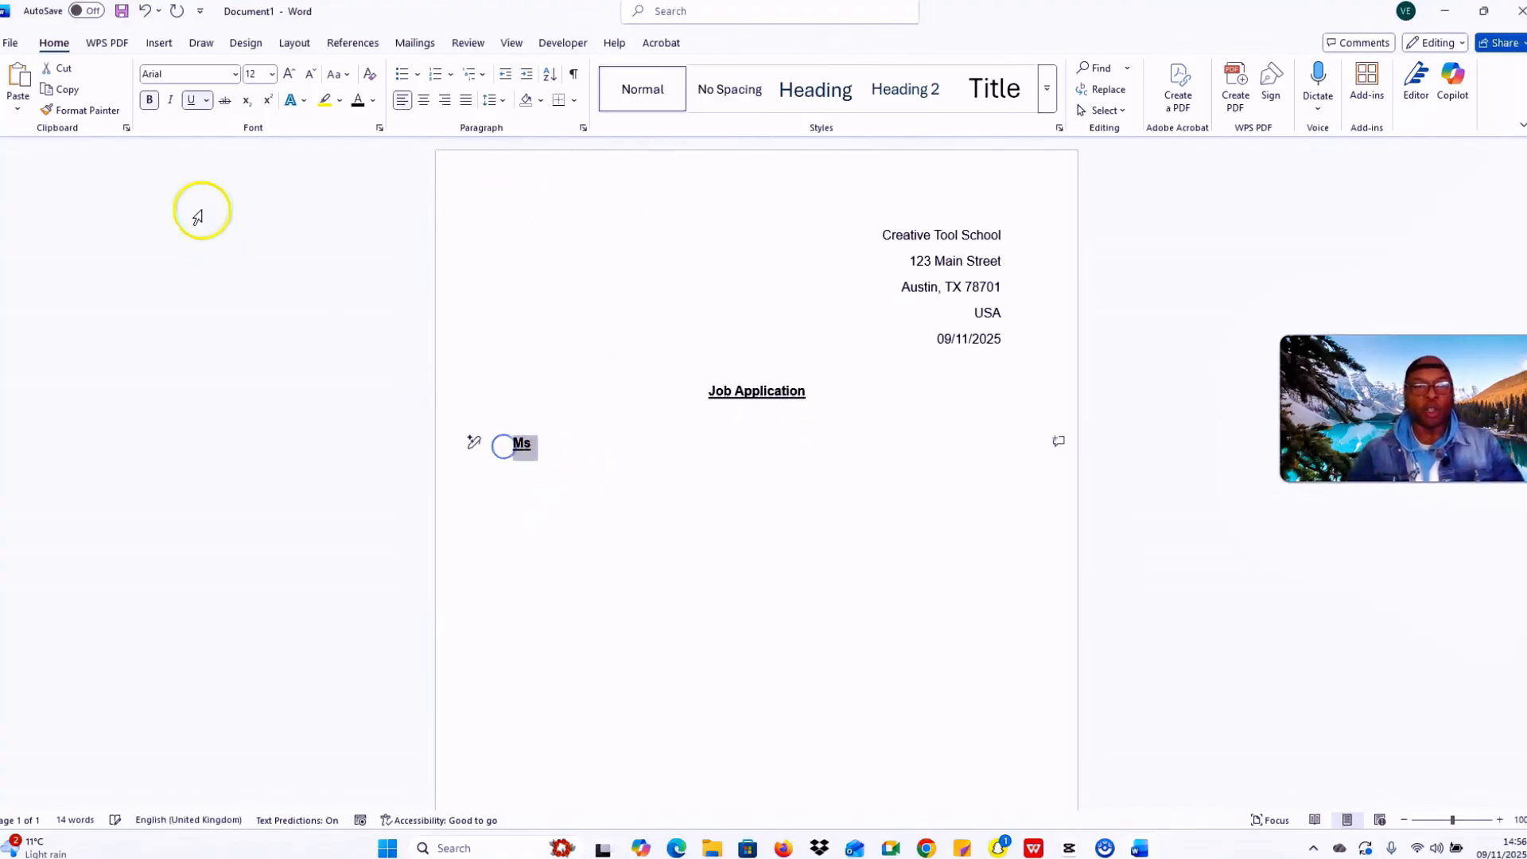
{"action": "left_click", "coordinate": [150, 102]}
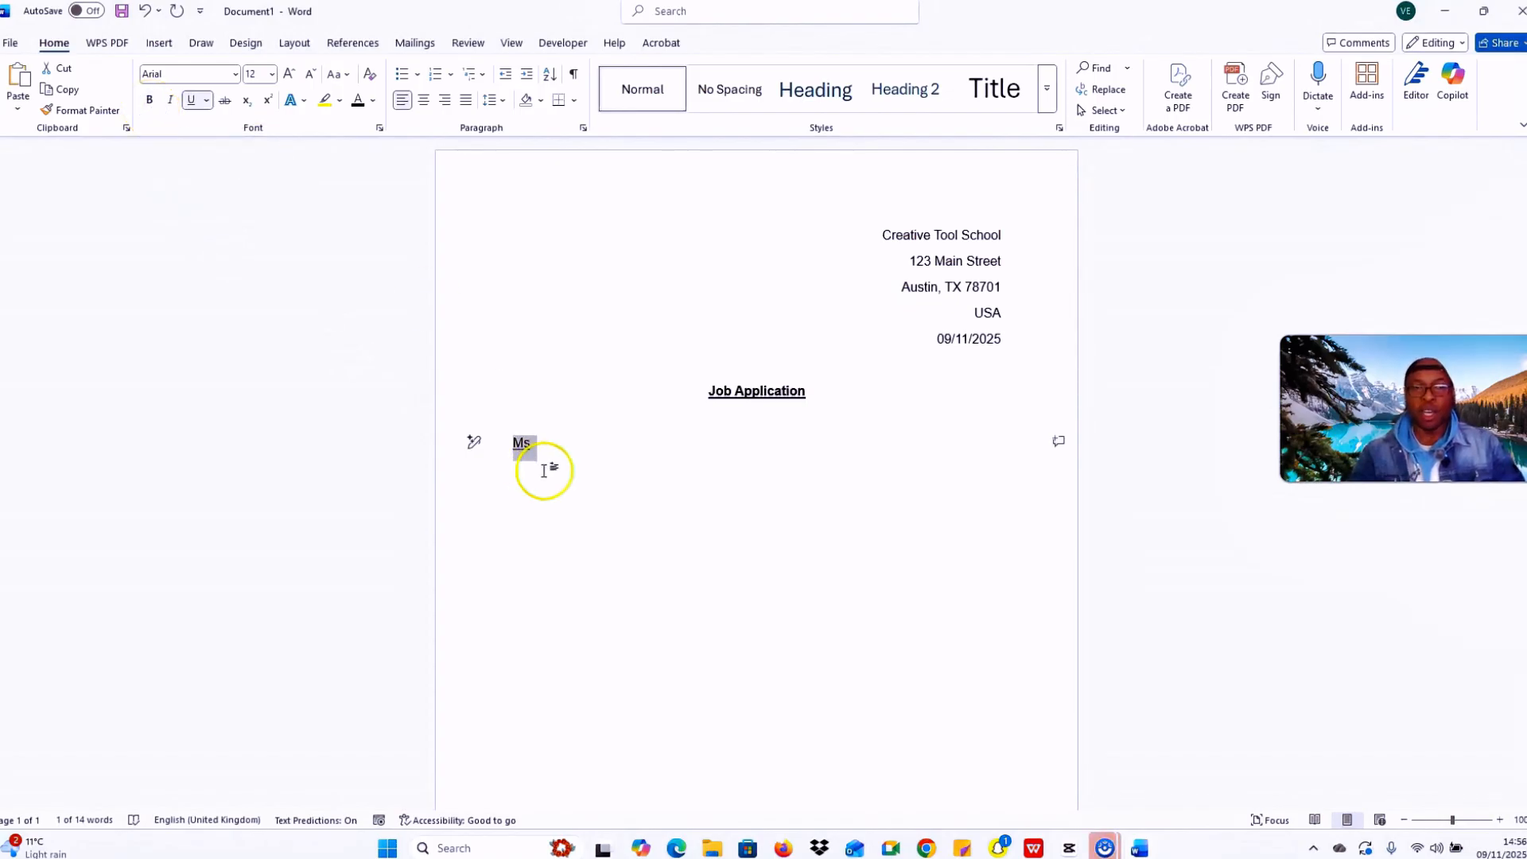
{"action": "left_click_drag", "start_coordinate": [549, 451], "coordinate": [504, 443]}
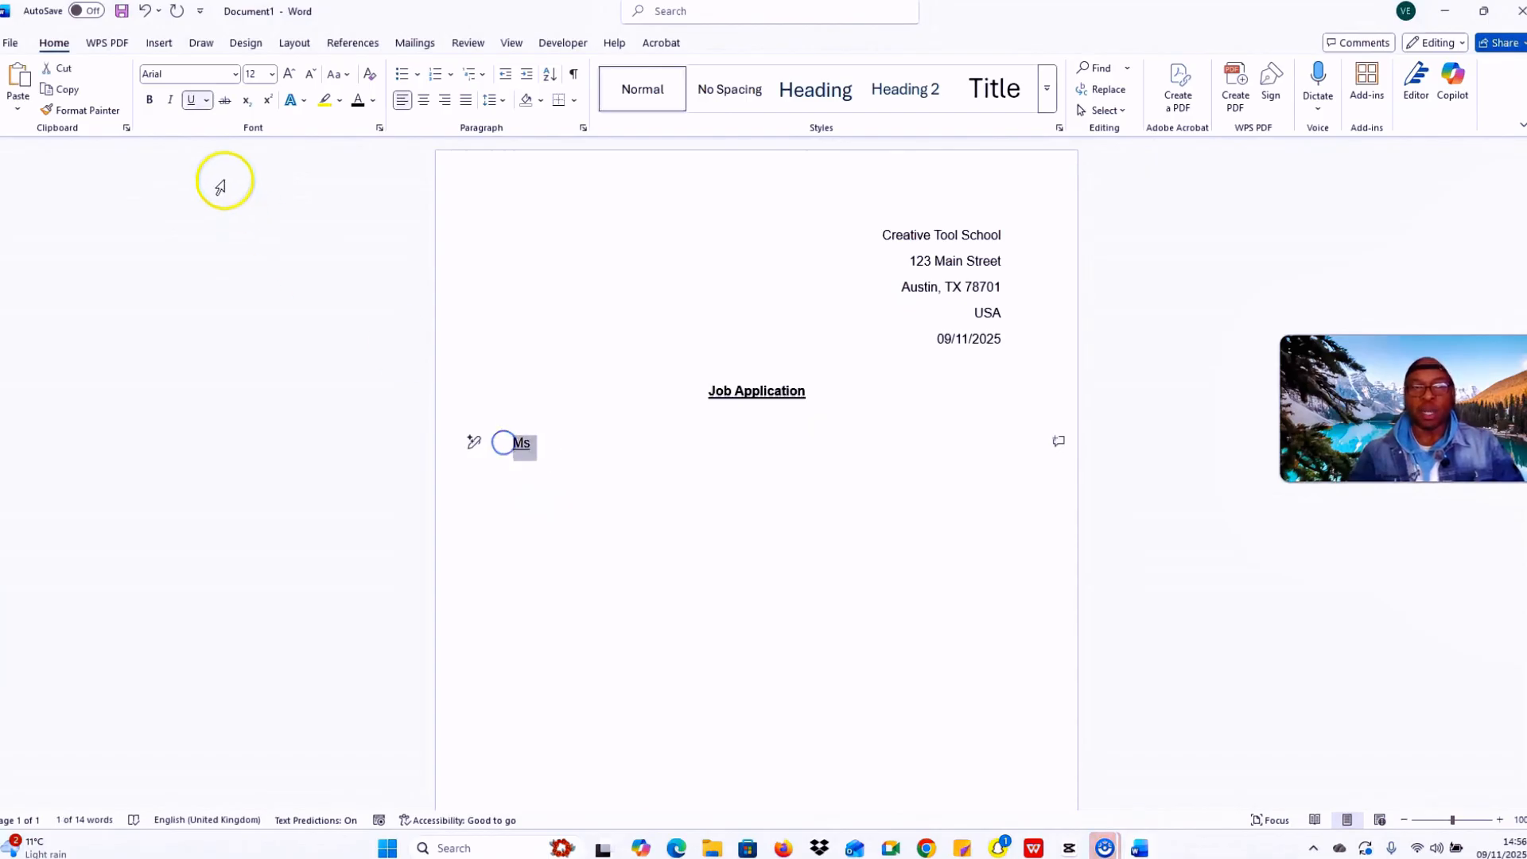
{"action": "left_click", "coordinate": [191, 99]}
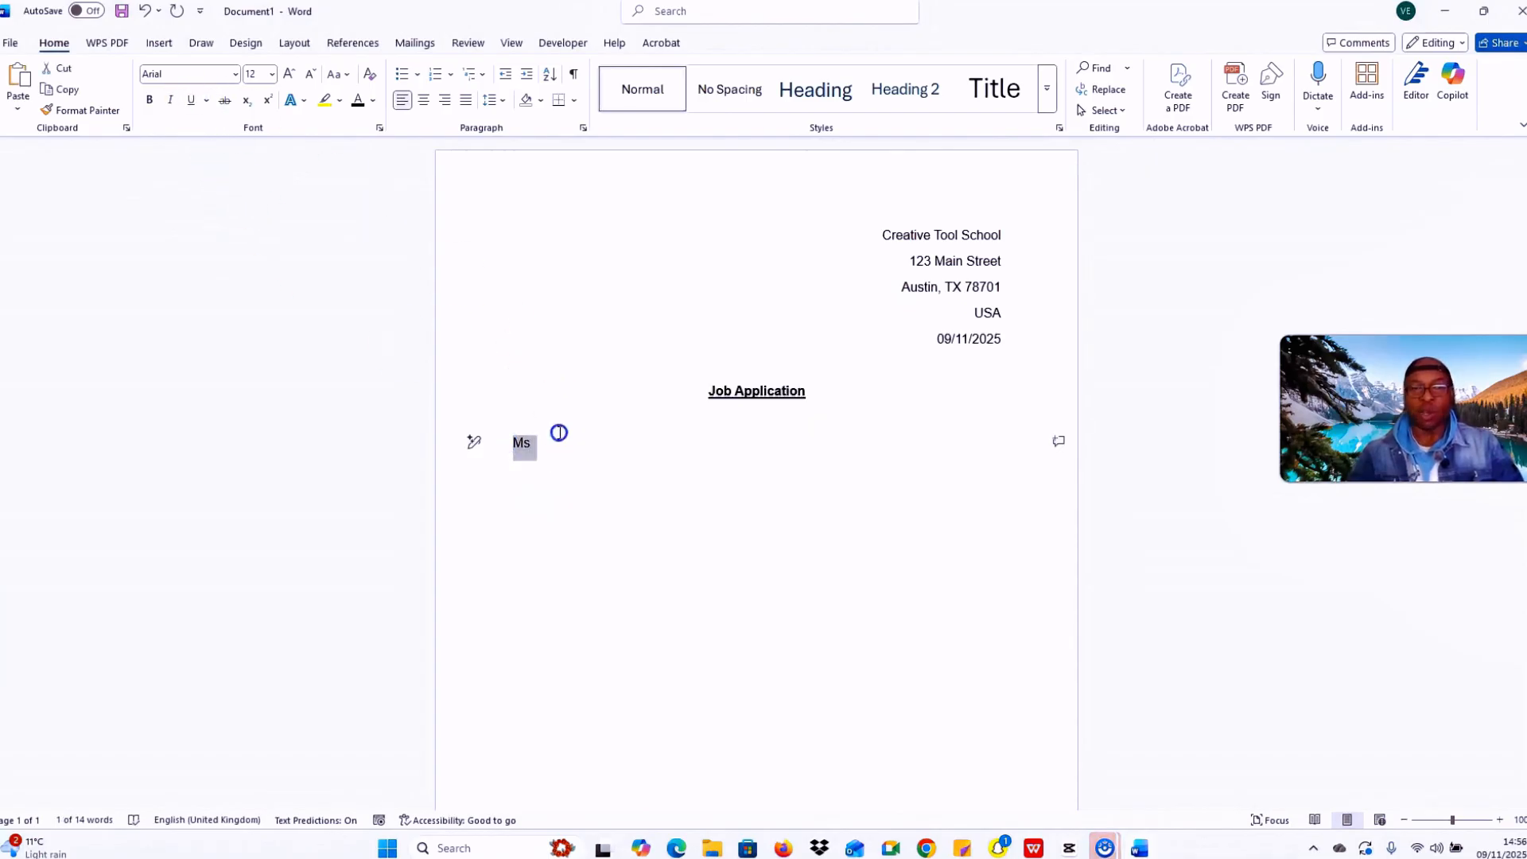
Step: Complete the recipient's name line after 'Ms' and add a 'Hiring Manager' line beneath it
{"action": "left_click", "coordinate": [559, 432]}
{"action": "type", "text": ". Jane"}
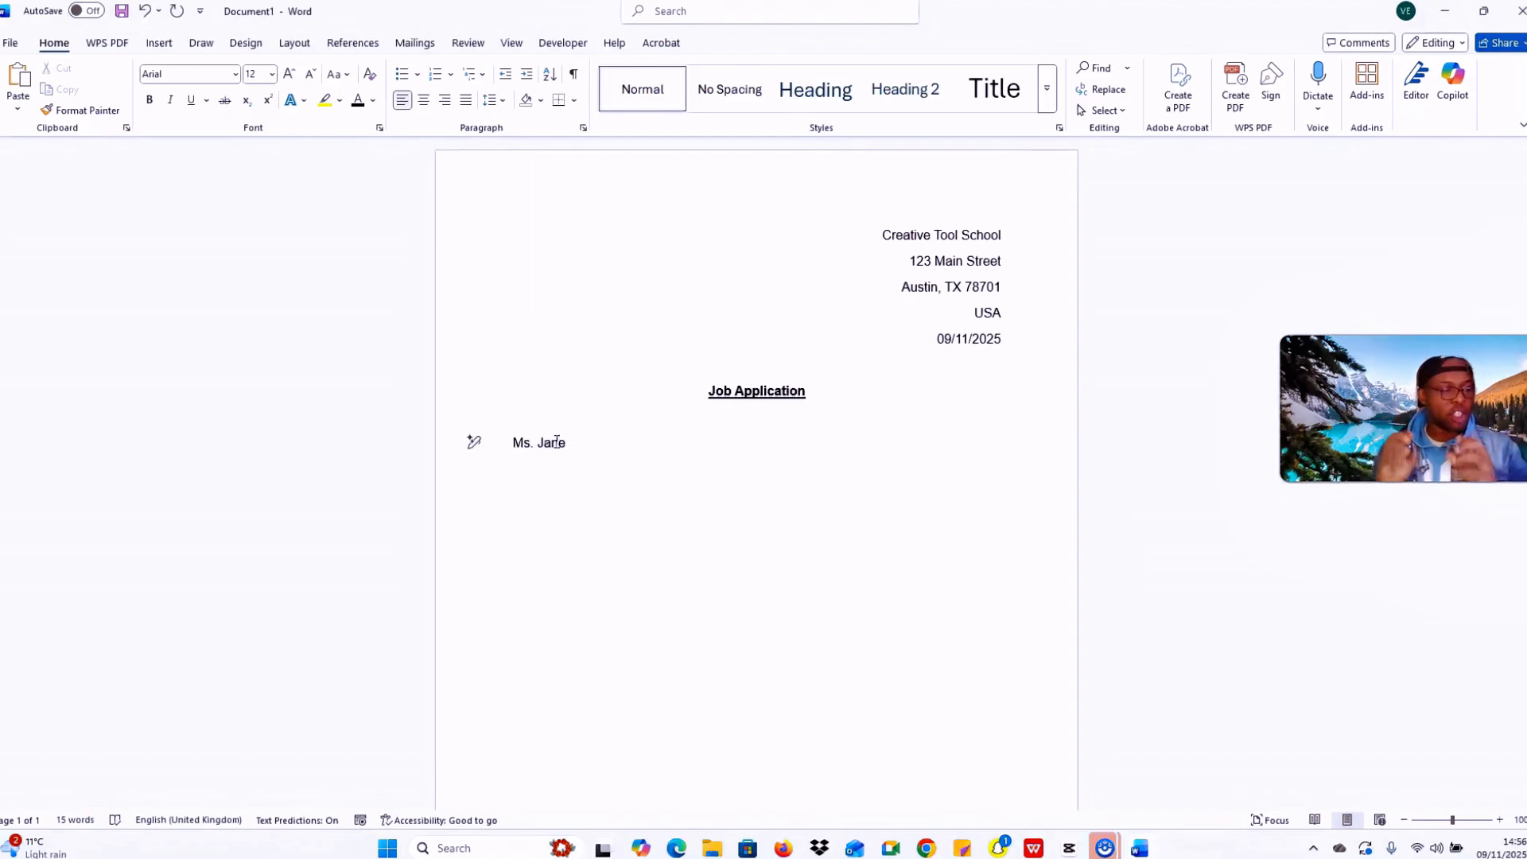
{"action": "key", "text": "Caps_Lock"}
{"action": "type", "text": "d"}
{"action": "key", "text": "Caps_Lock"}
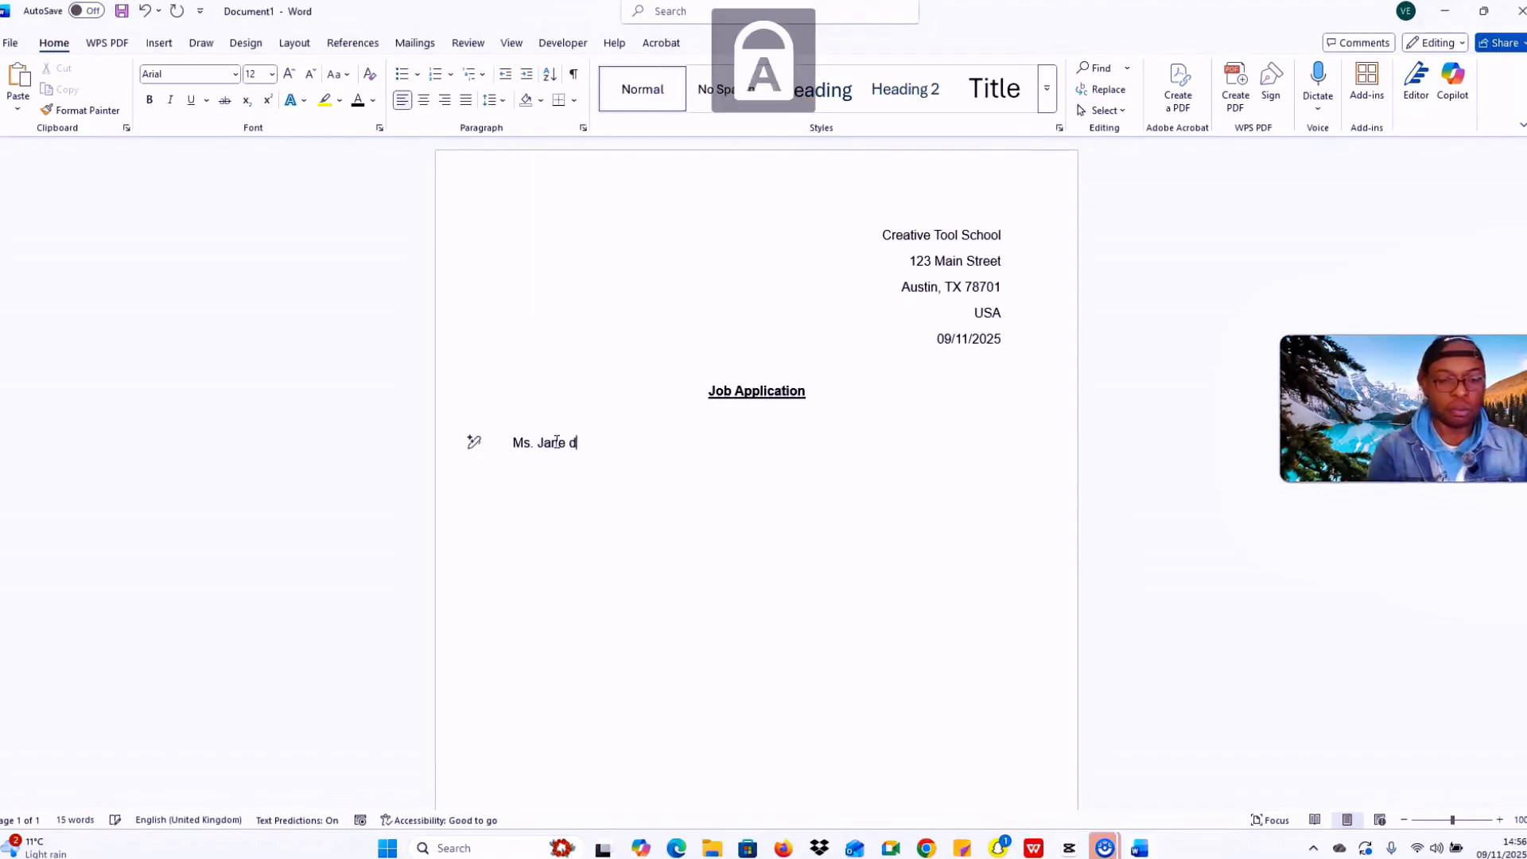
{"action": "type", "text": "O"}
{"action": "key", "text": "BackSpace"}
{"action": "key", "text": "BackSpace"}
{"action": "type", "text": "D"}
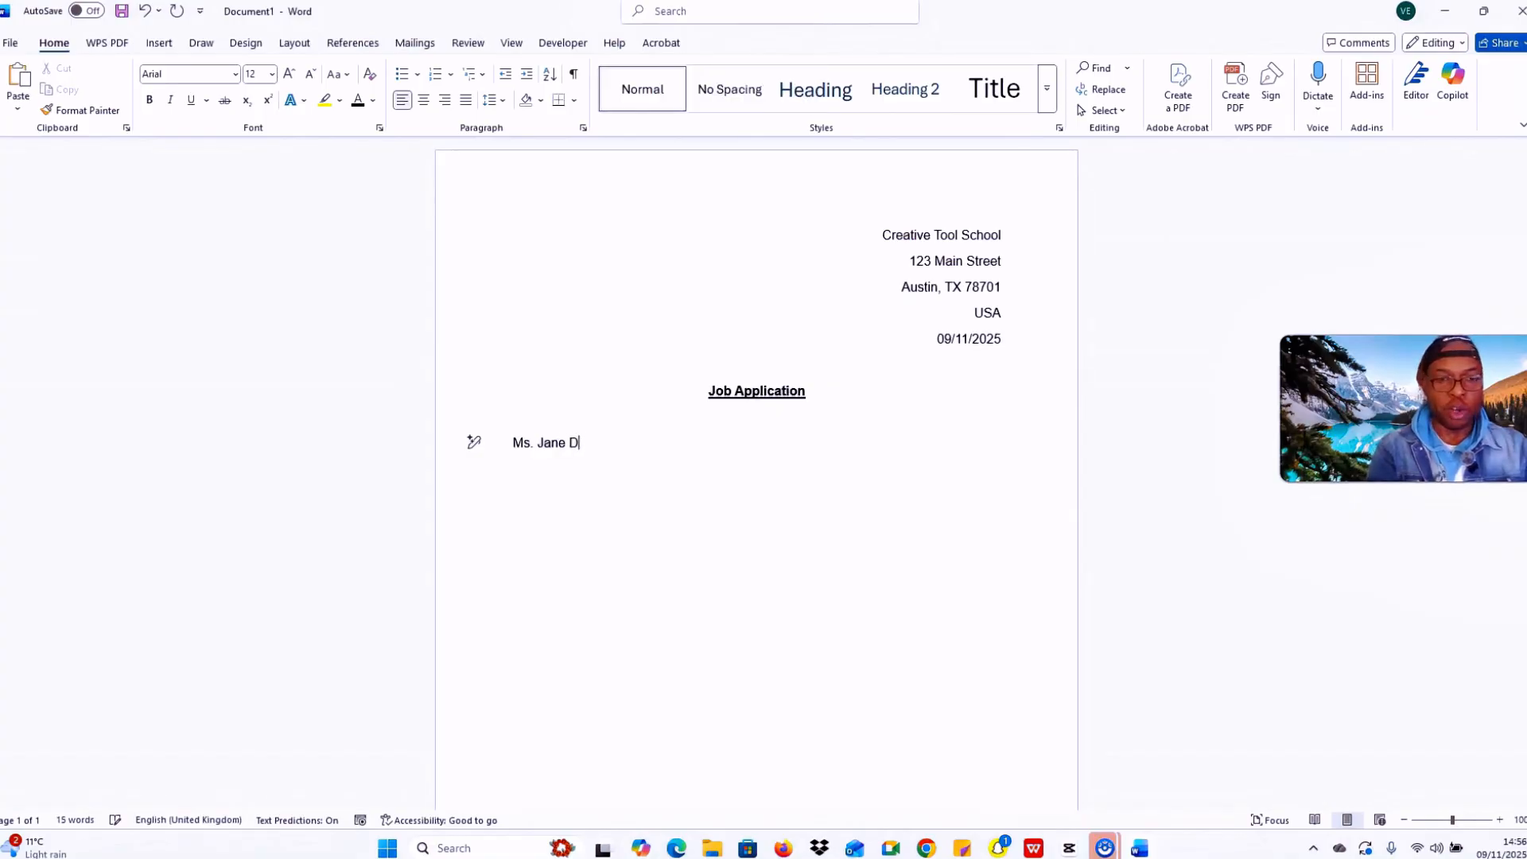
{"action": "key", "text": "Caps_Lock"}
{"action": "type", "text": "oe"}
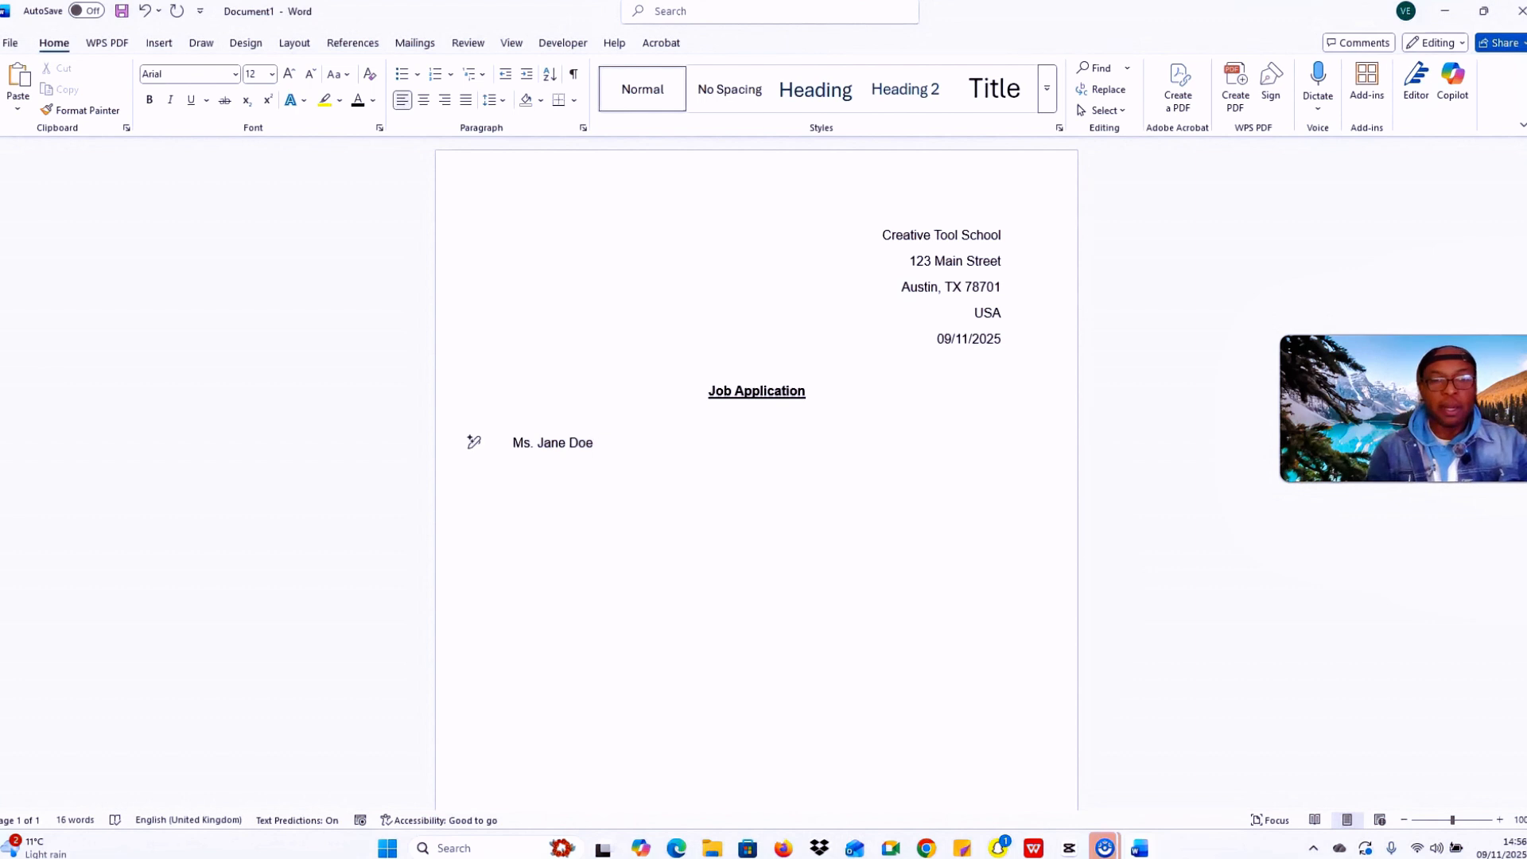
{"action": "key", "text": "Return"}
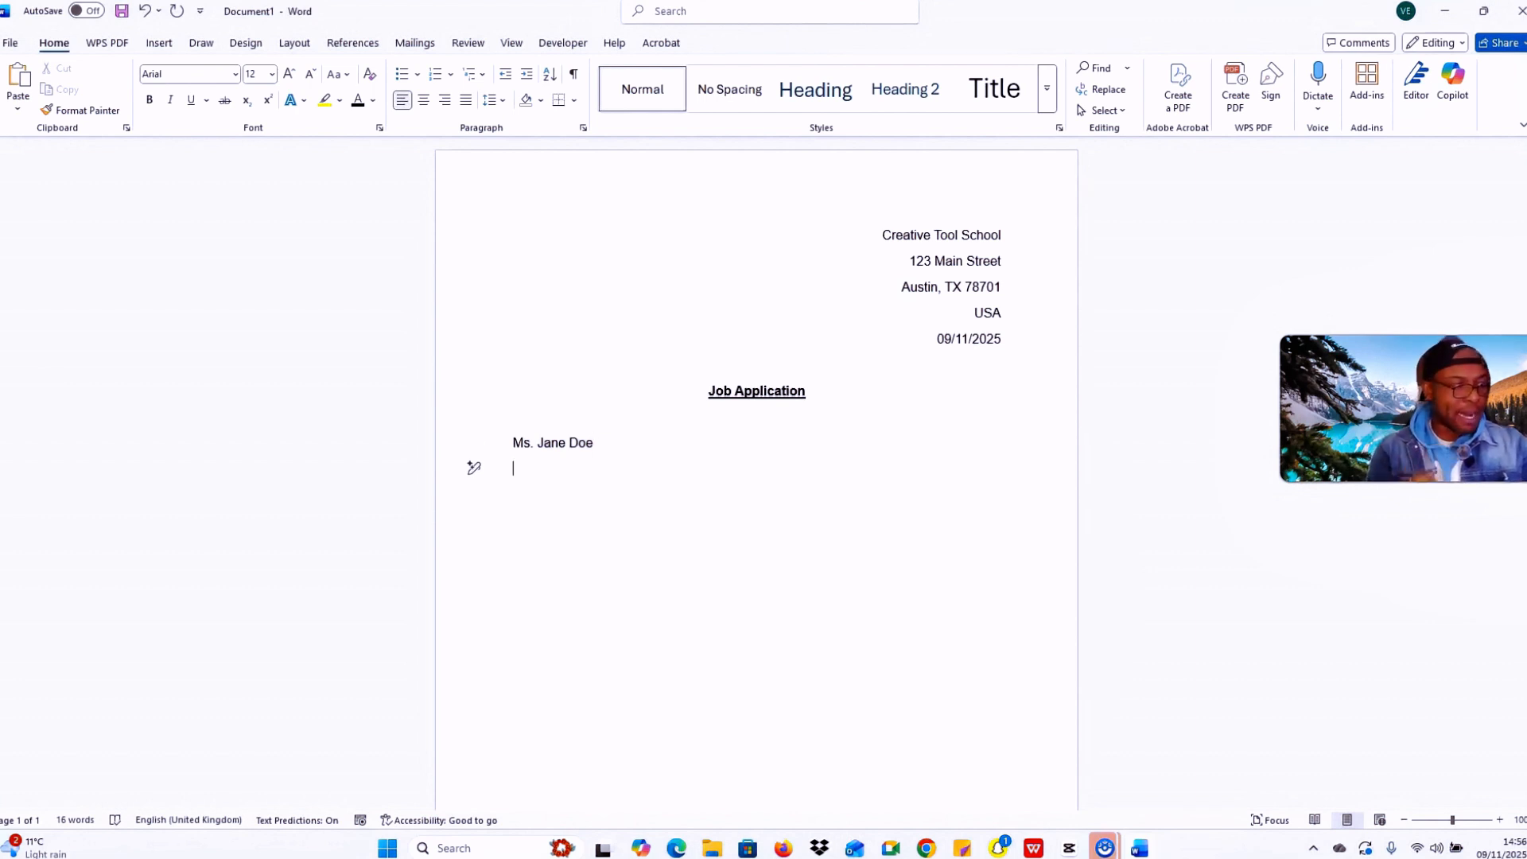
{"action": "key", "text": "Caps_Lock"}
{"action": "type", "text": "H"}
{"action": "key", "text": "Caps_Lock"}
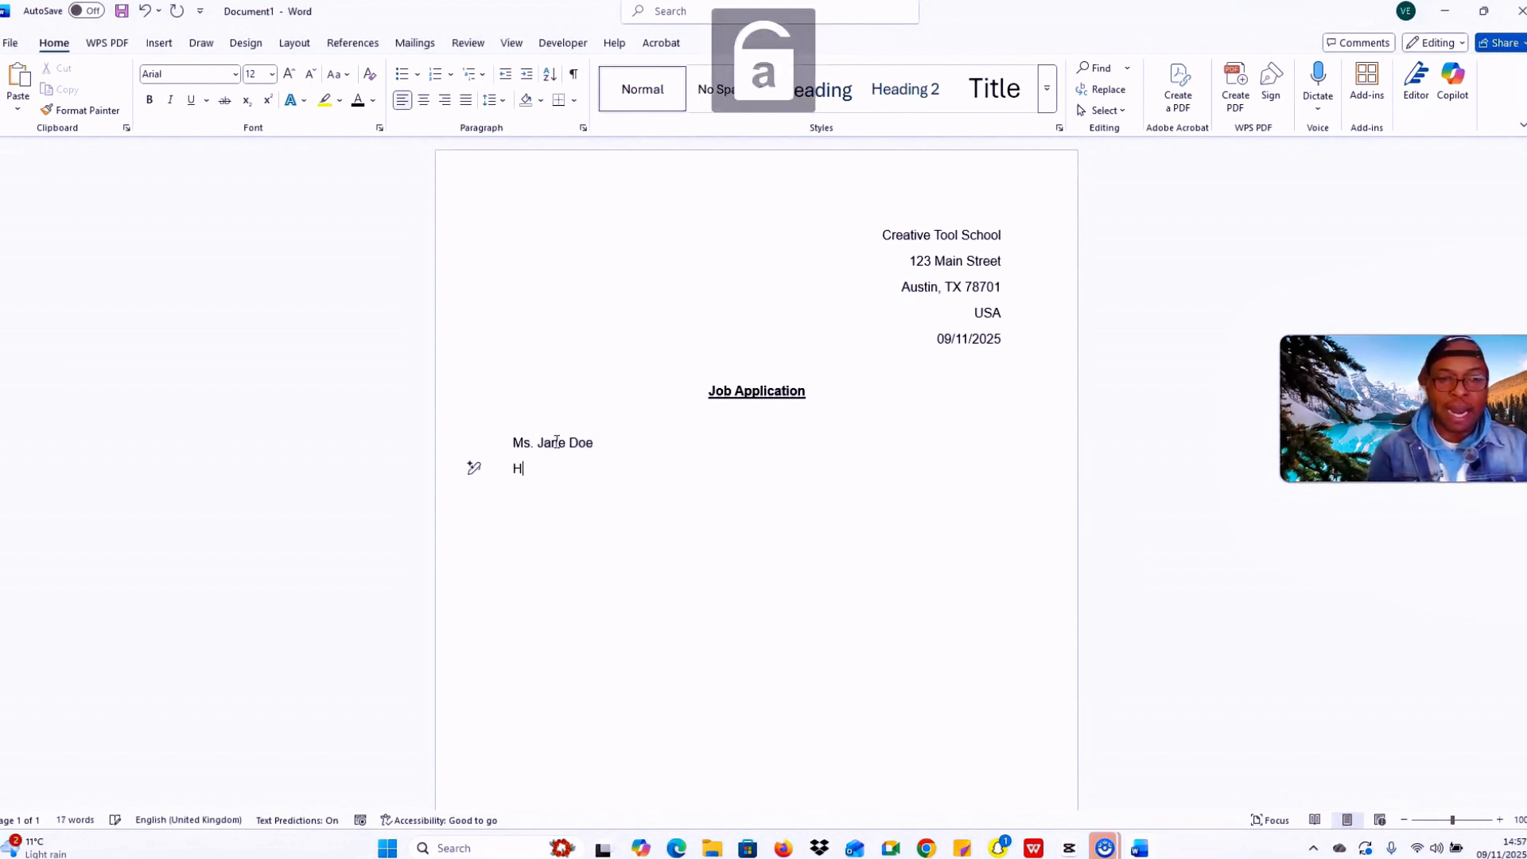
{"action": "type", "text": "iring"}
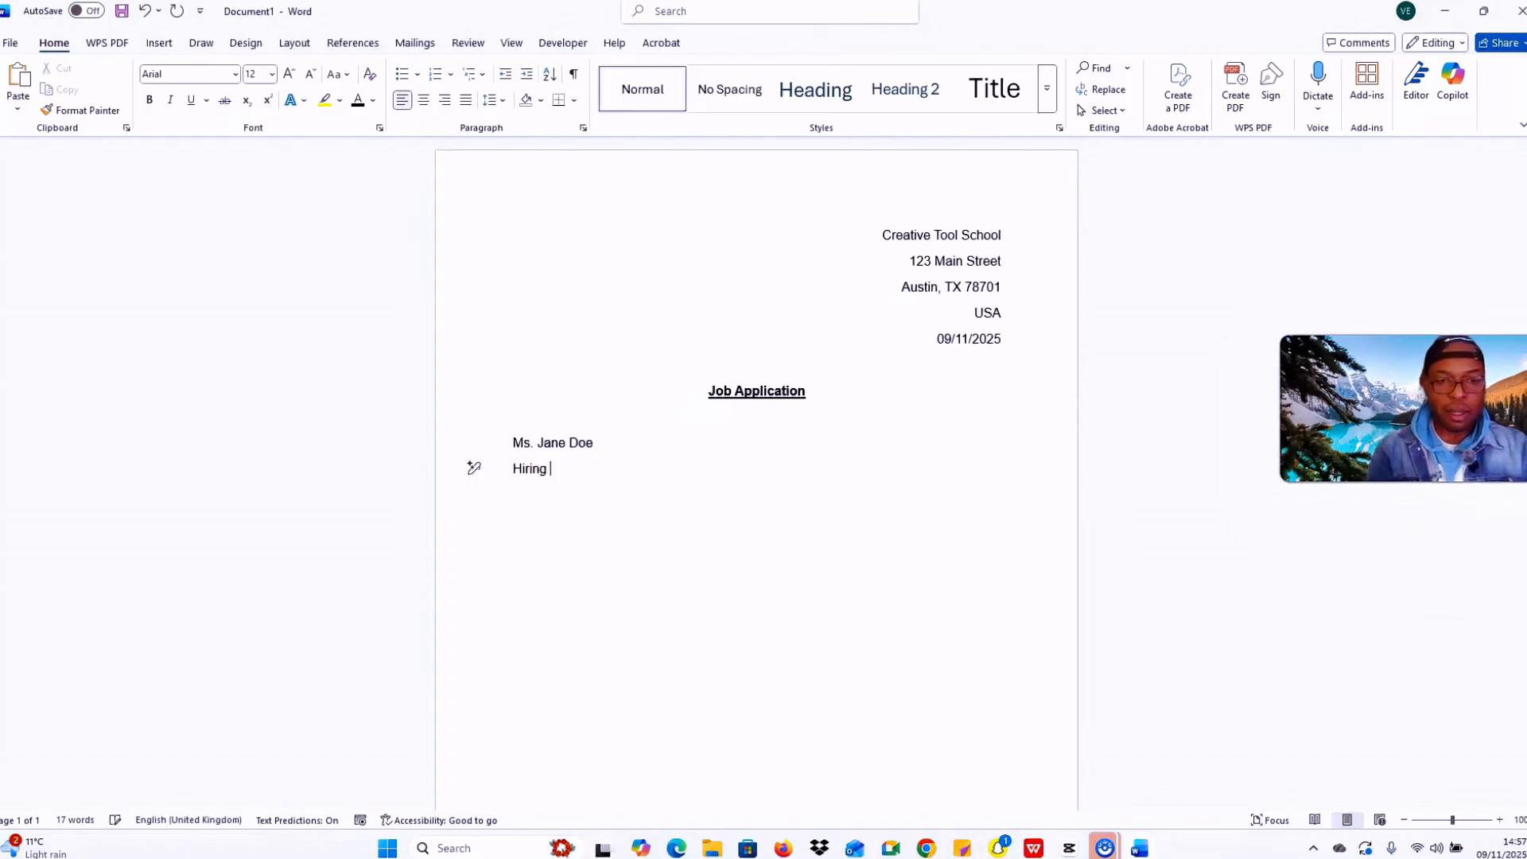
{"action": "key", "text": "BackSpace"}
{"action": "key", "text": "BackSpace"}
{"action": "key", "text": "BackSpace"}
{"action": "key", "text": "BackSpace"}
{"action": "key", "text": "BackSpace"}
{"action": "type", "text": "ring"}
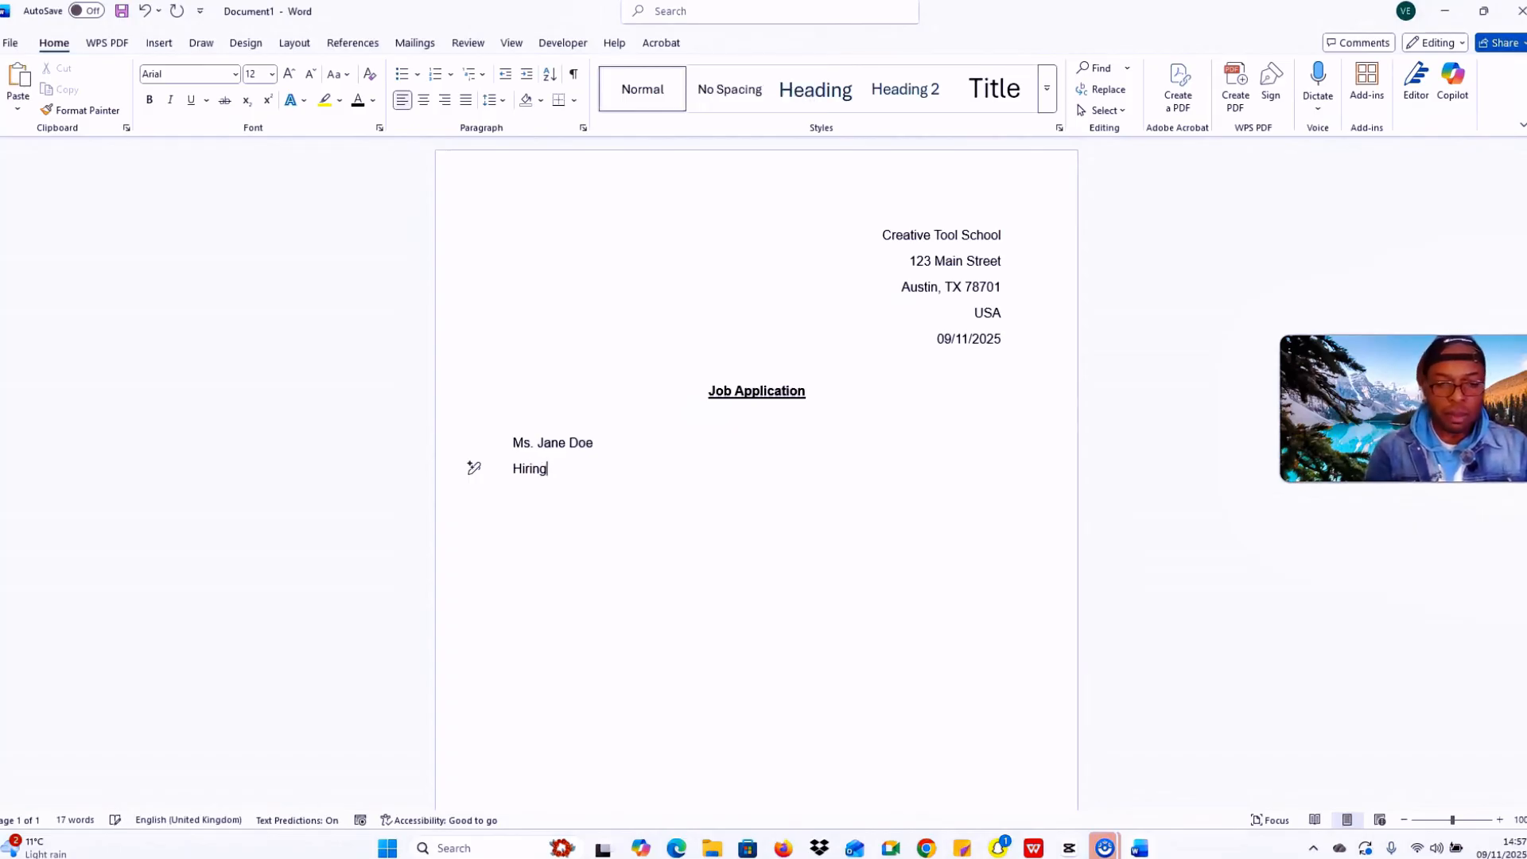
{"action": "key", "text": "Caps_Lock"}
{"action": "type", "text": "M"}
{"action": "key", "text": "Caps_Lock"}
{"action": "type", "text": "ana"}
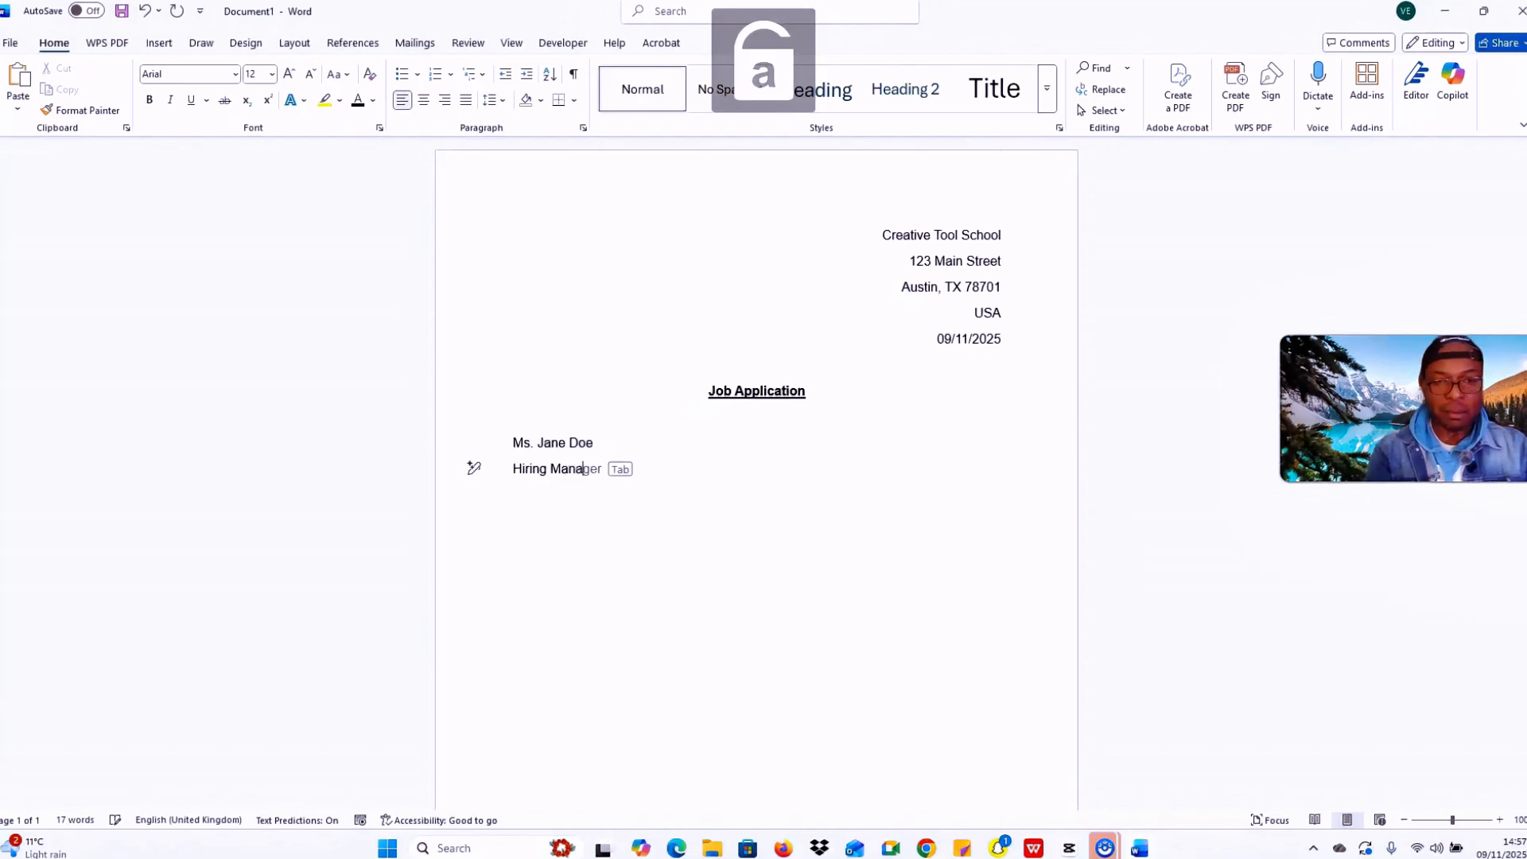
{"action": "type", "text": "ger"}
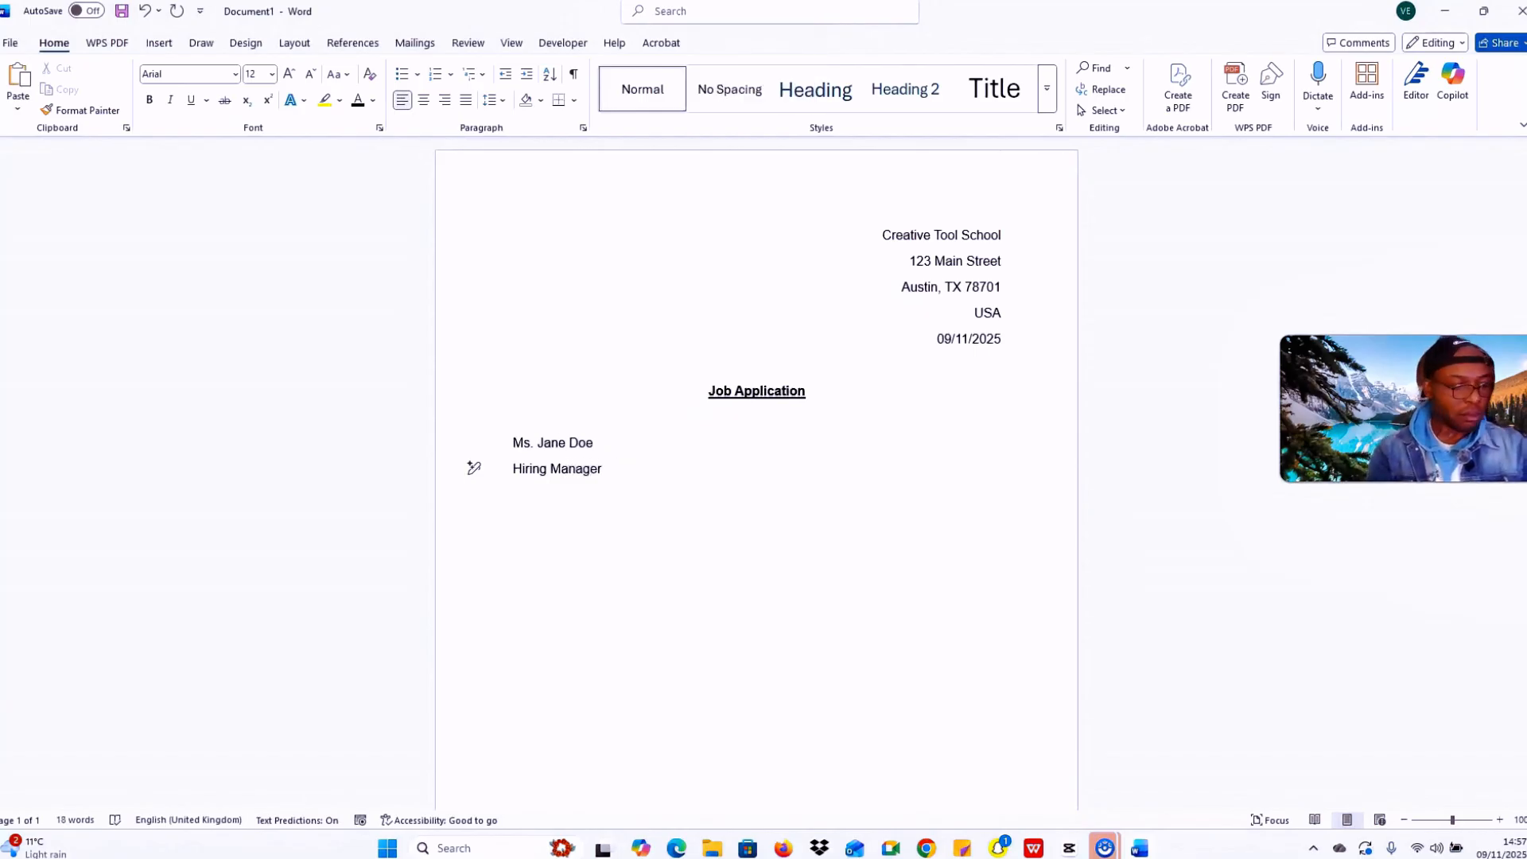
{"action": "key", "text": "Return"}
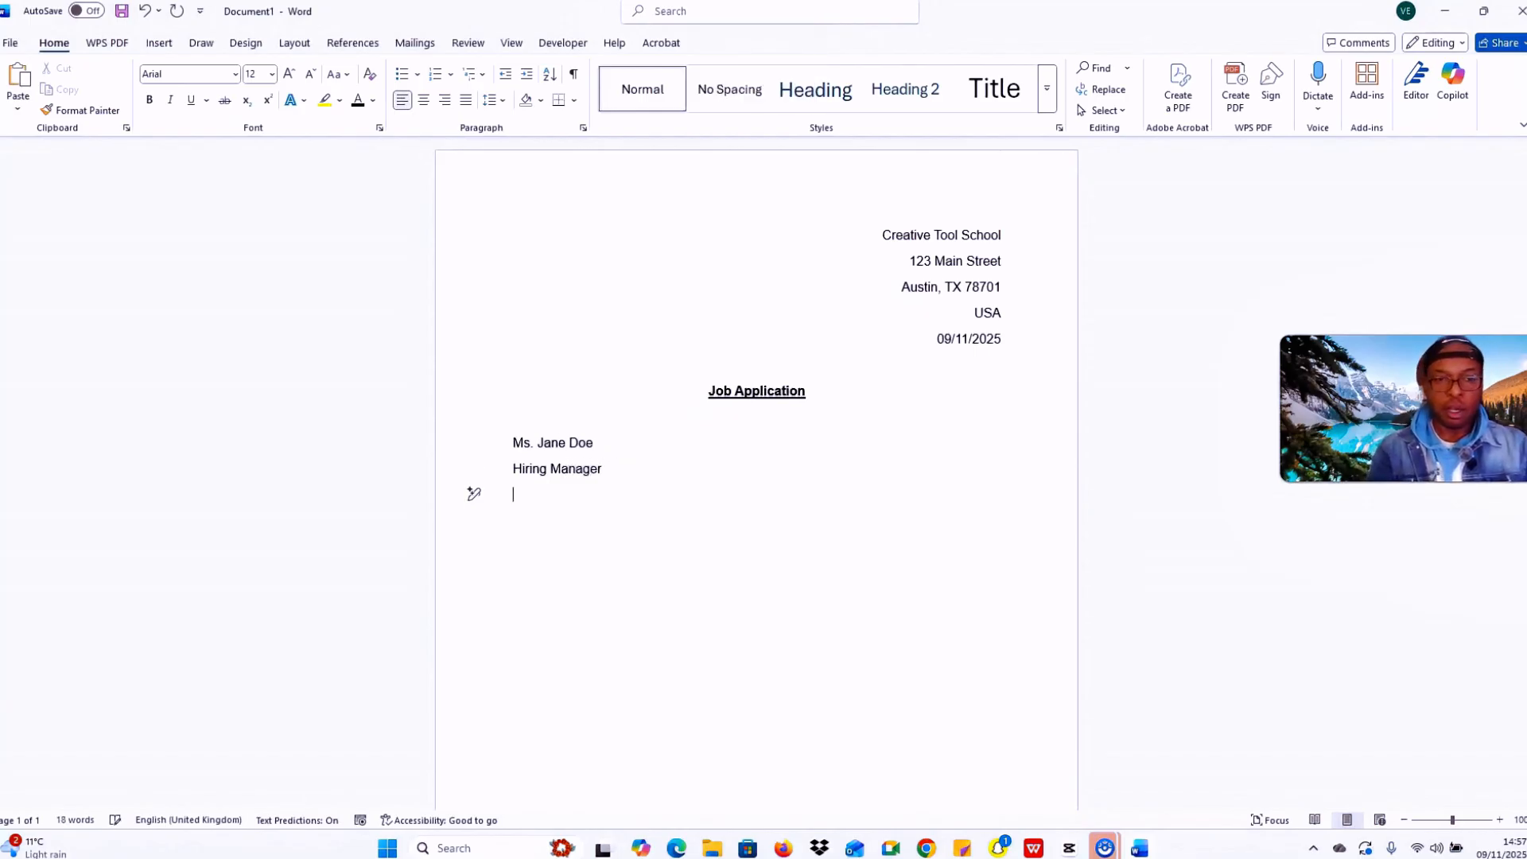
Step: Type the company line 'Creative Tool School LTD'
{"action": "key", "text": "Caps_Lock"}
{"action": "type", "text": "C"}
{"action": "key", "text": "Caps_Lock"}
{"action": "type", "text": "reative"}
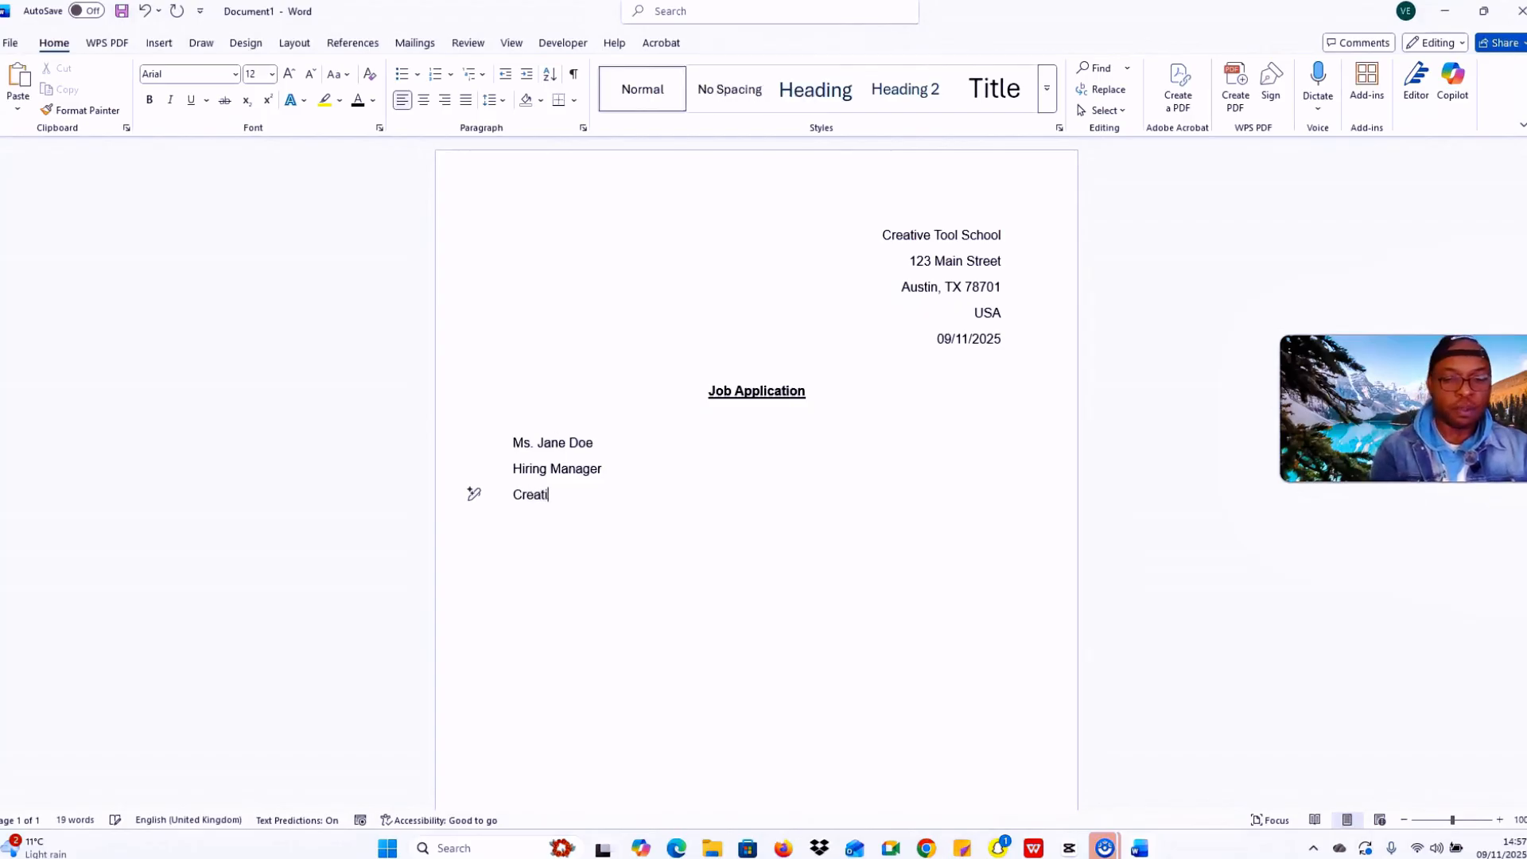
{"action": "key", "text": "Caps_Lock"}
{"action": "type", "text": "T"}
{"action": "key", "text": "Caps_Lock"}
{"action": "type", "text": "ool"}
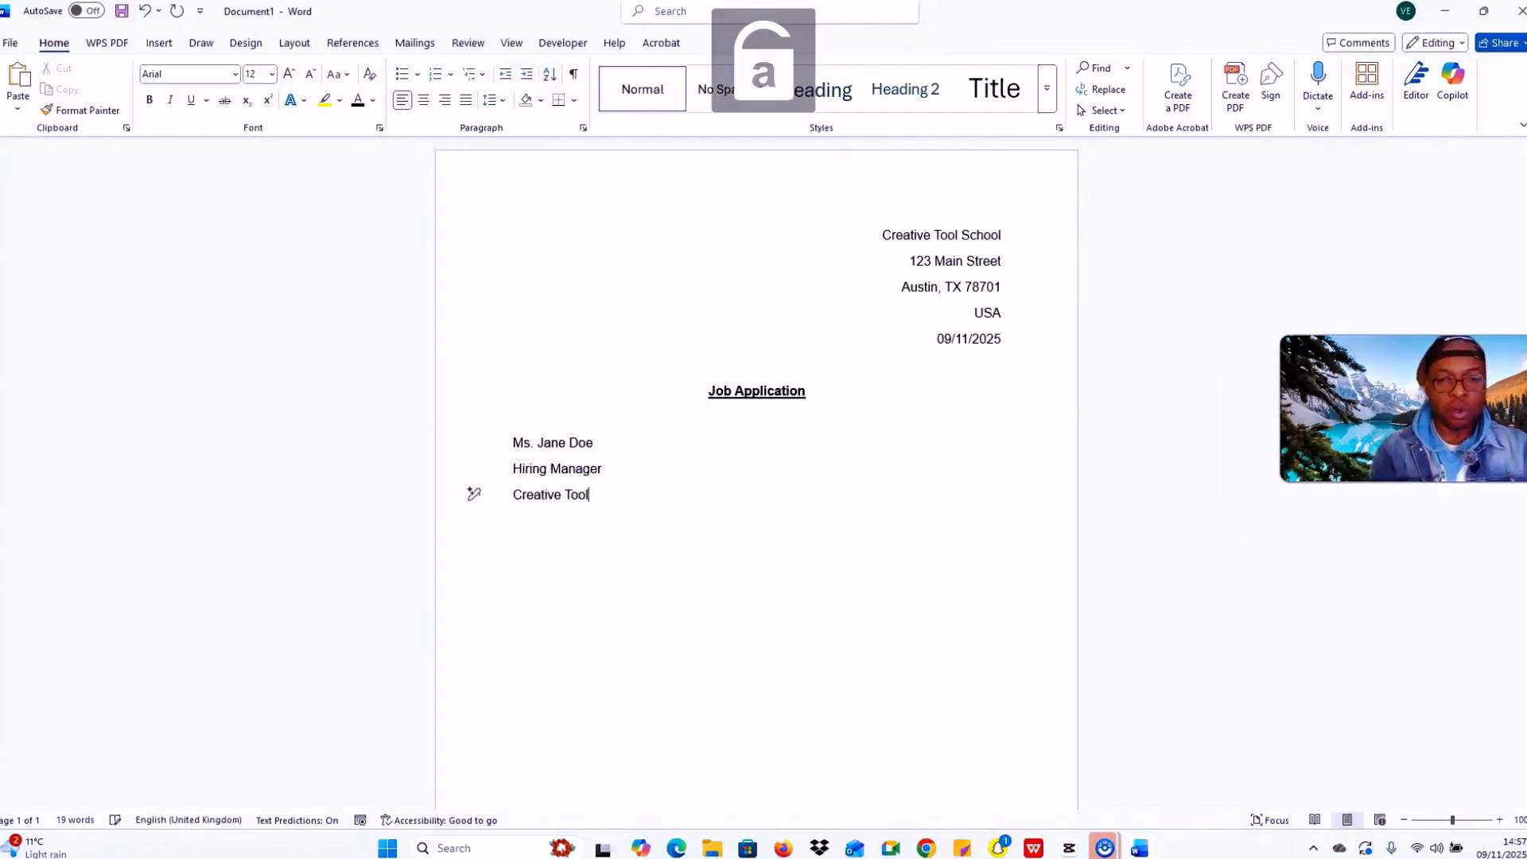
{"action": "key", "text": "Caps_Lock"}
{"action": "type", "text": "S"}
{"action": "key", "text": "Caps_Lock"}
{"action": "type", "text": "chool"}
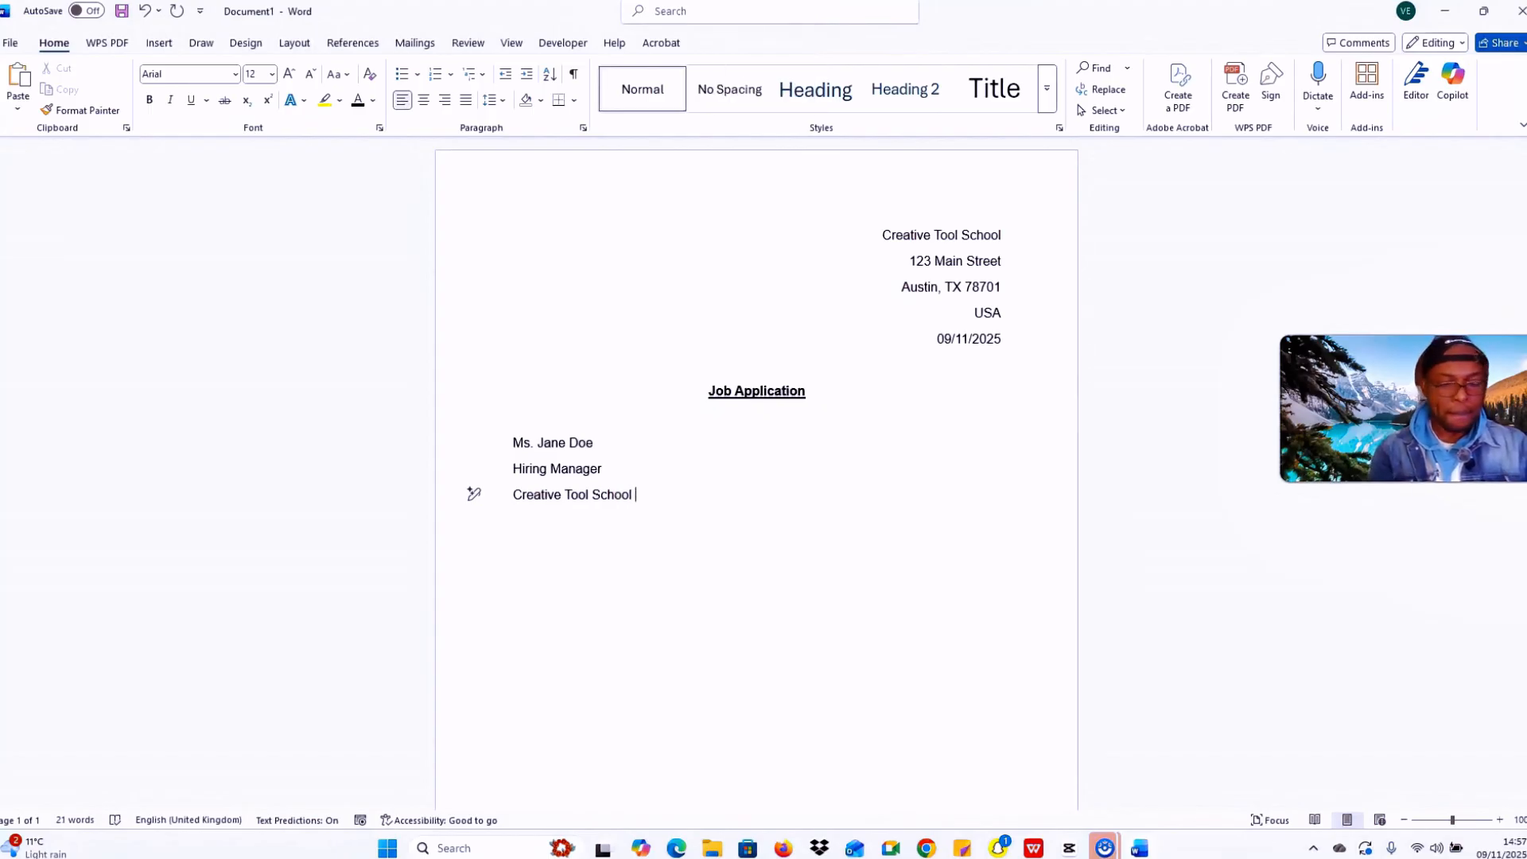
{"action": "key", "text": "Caps_Lock"}
{"action": "type", "text": "LTD"}
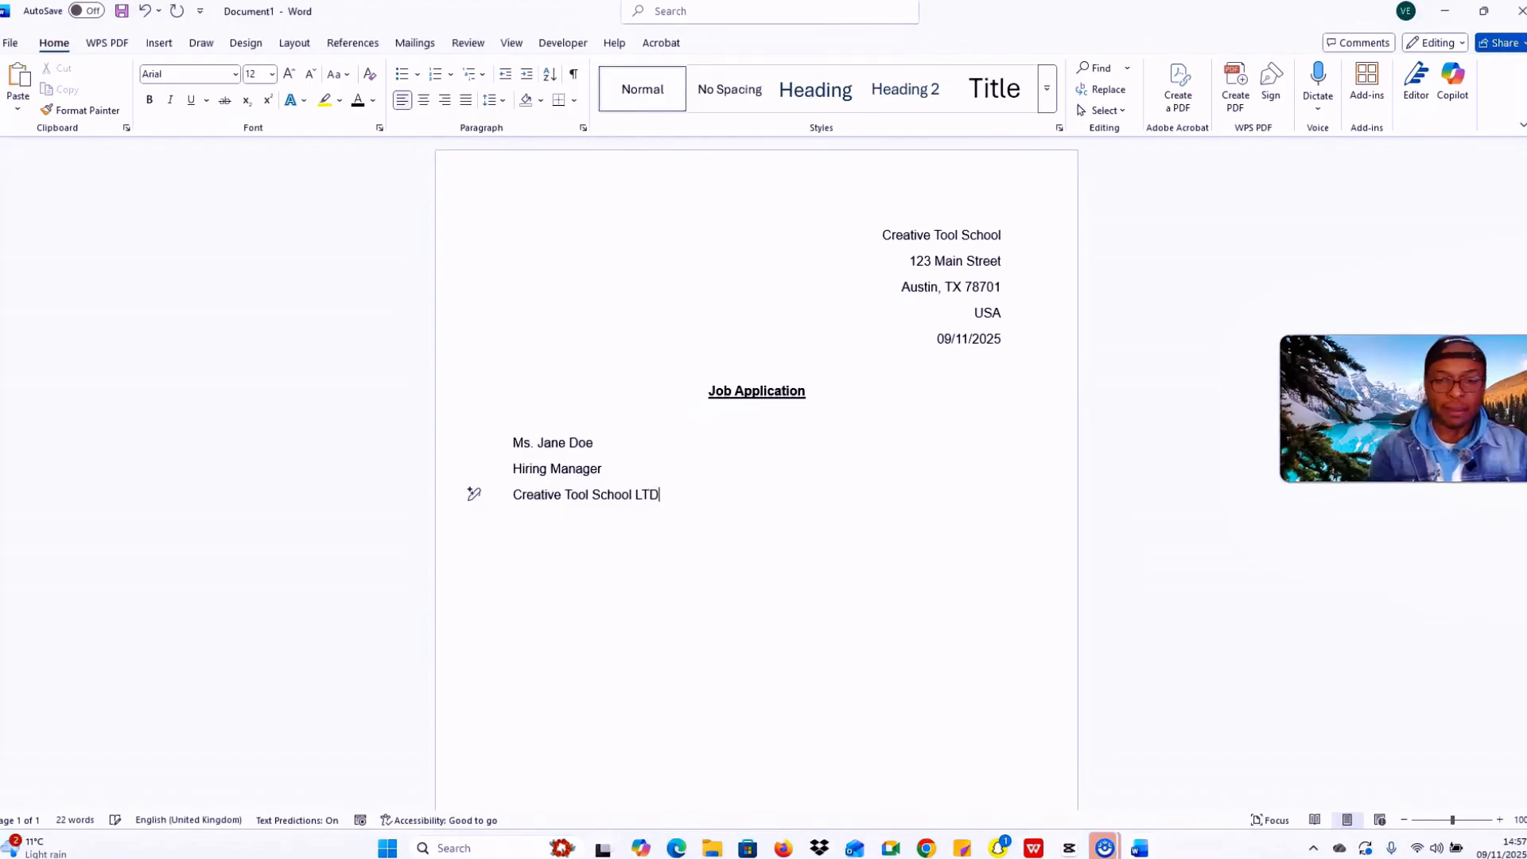
{"action": "key", "text": "Return"}
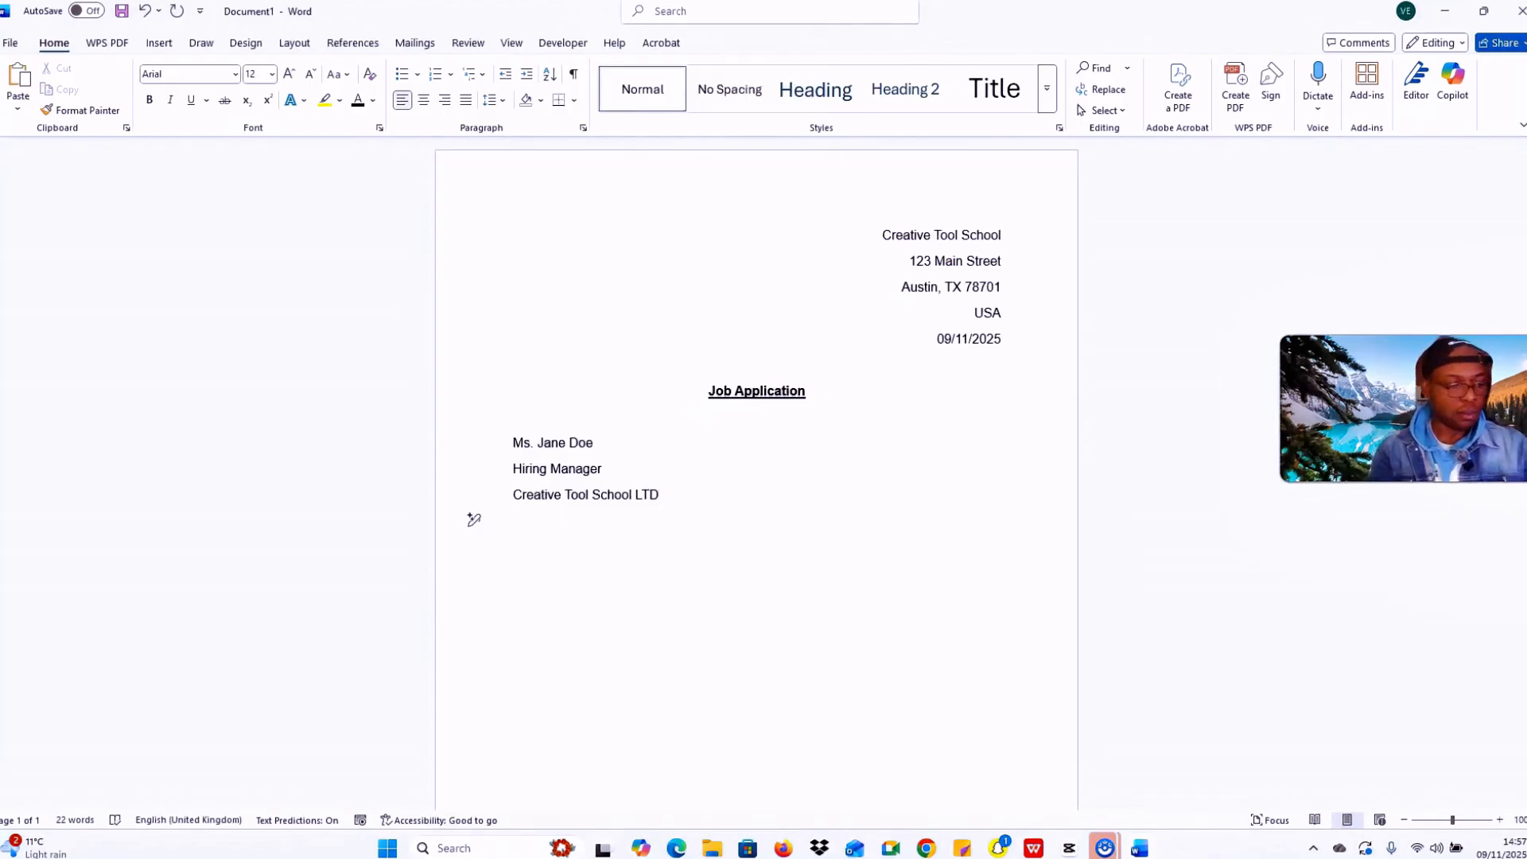
Step: Add the company's street, city with state and ZIP, and country lines below it
{"action": "key", "text": "Caps_Lock"}
{"action": "type", "text": "456"}
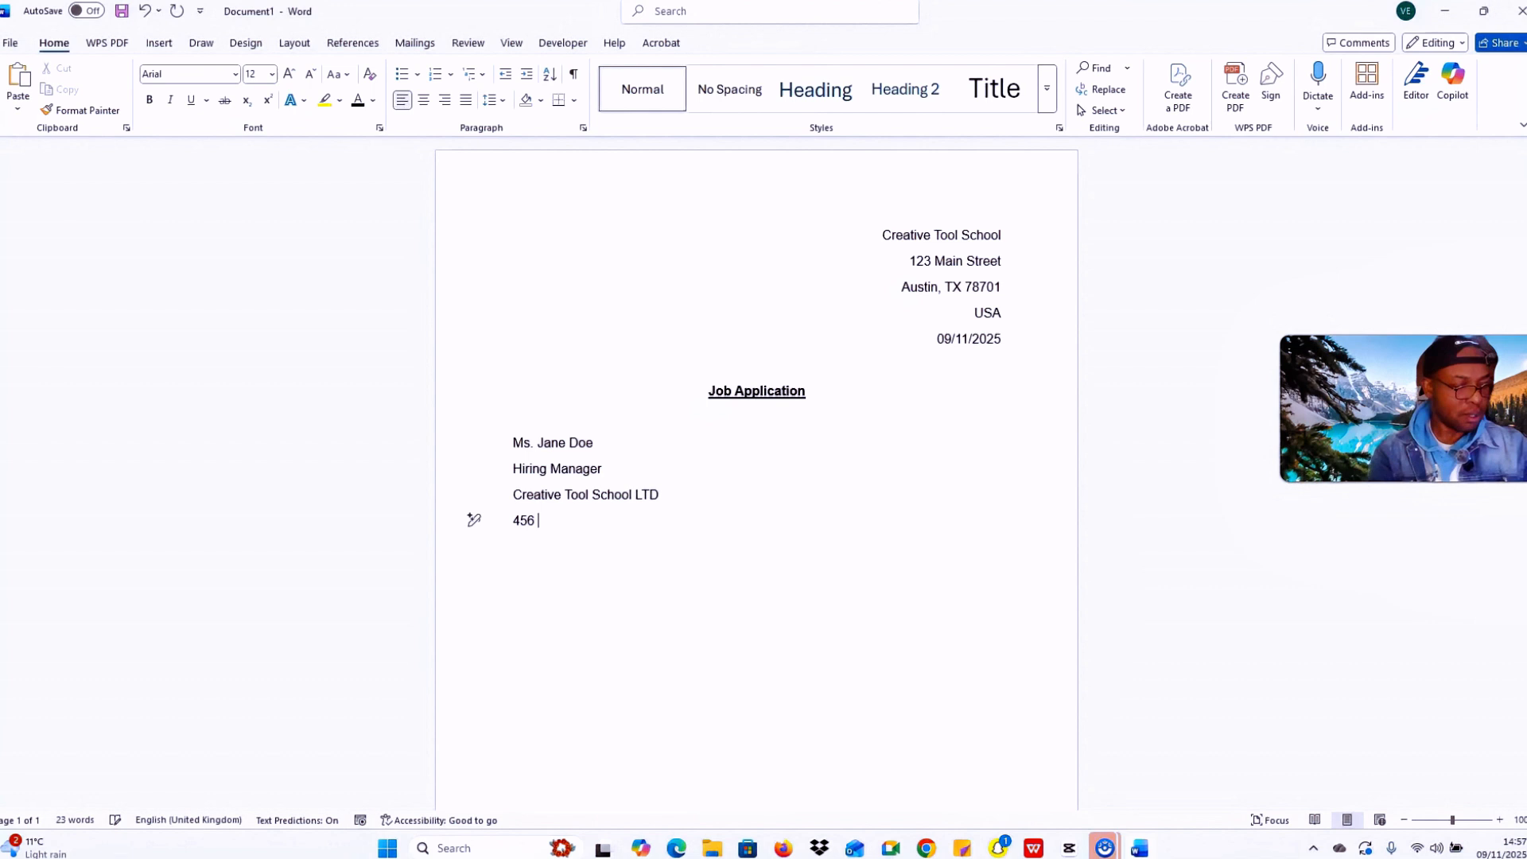
{"action": "key", "text": "Caps_Lock"}
{"action": "type", "text": "B"}
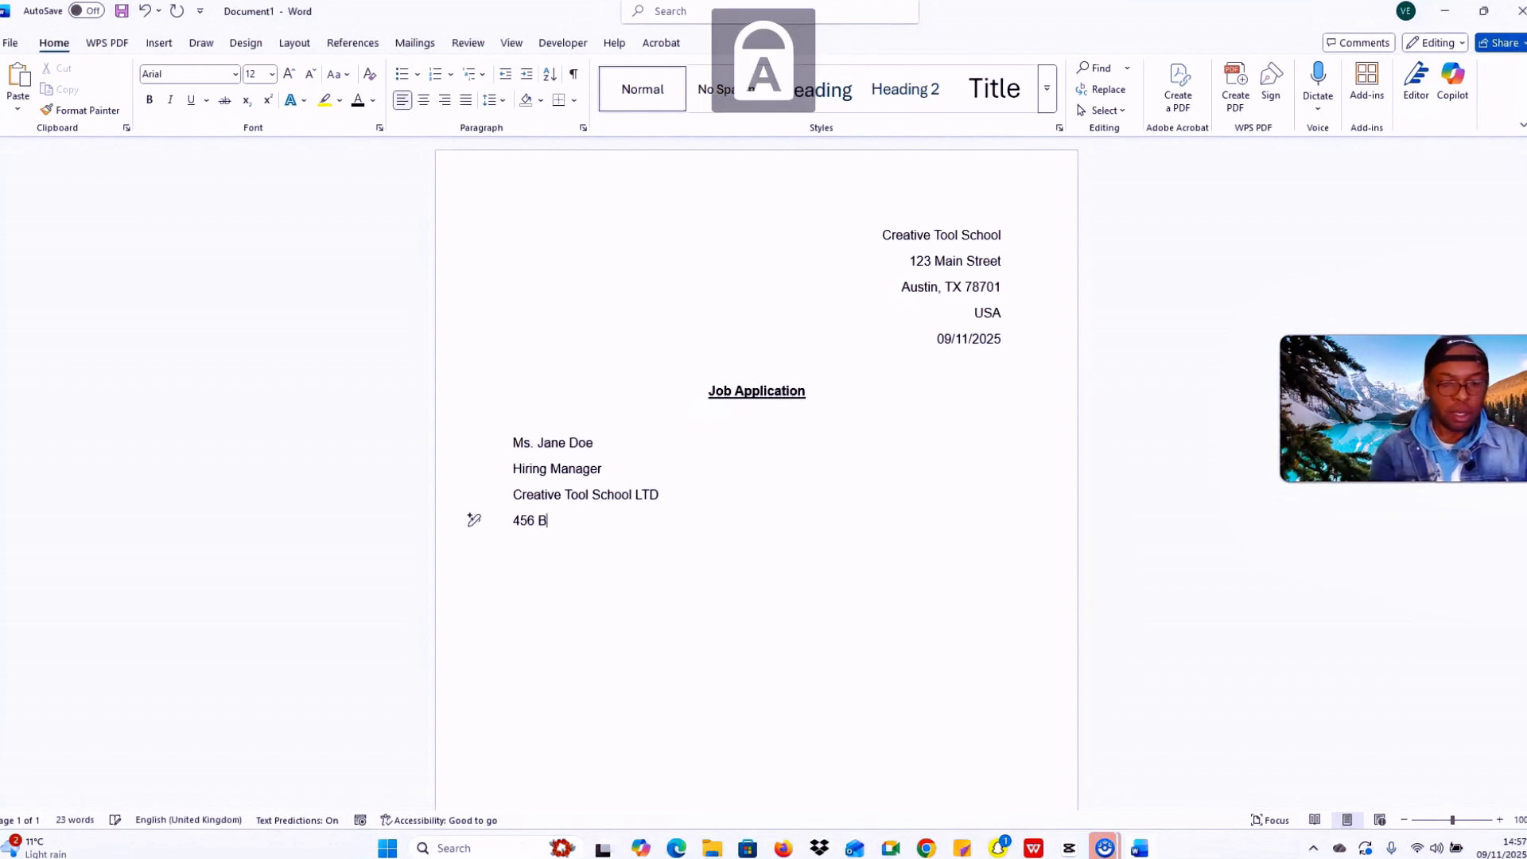
{"action": "key", "text": "Caps_Lock"}
{"action": "type", "text": "usiness"}
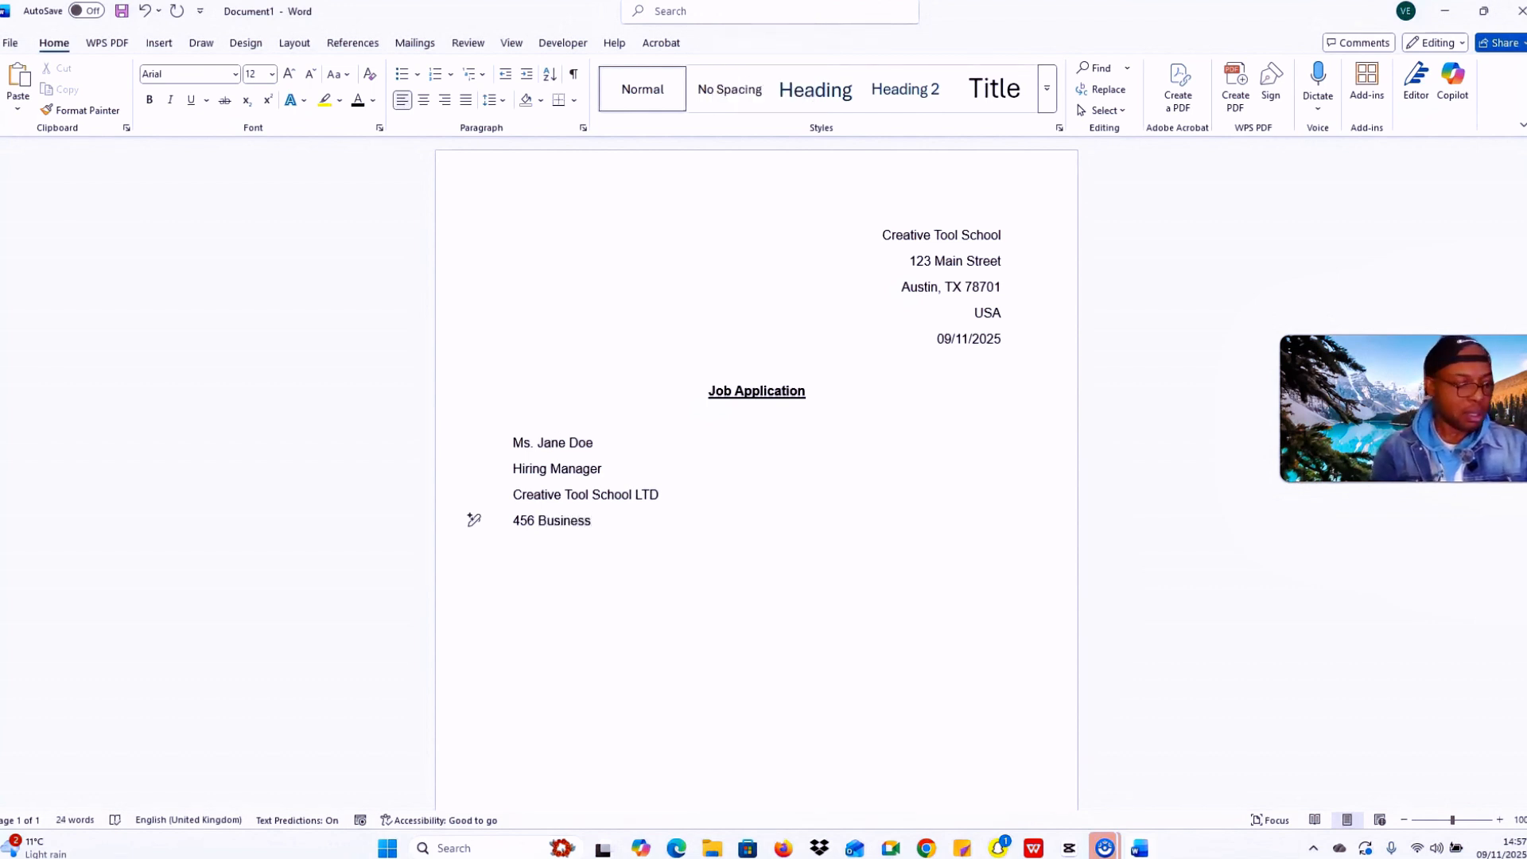
{"action": "key", "text": "Caps_Lock"}
{"action": "type", "text": "A"}
{"action": "key", "text": "Caps_Lock"}
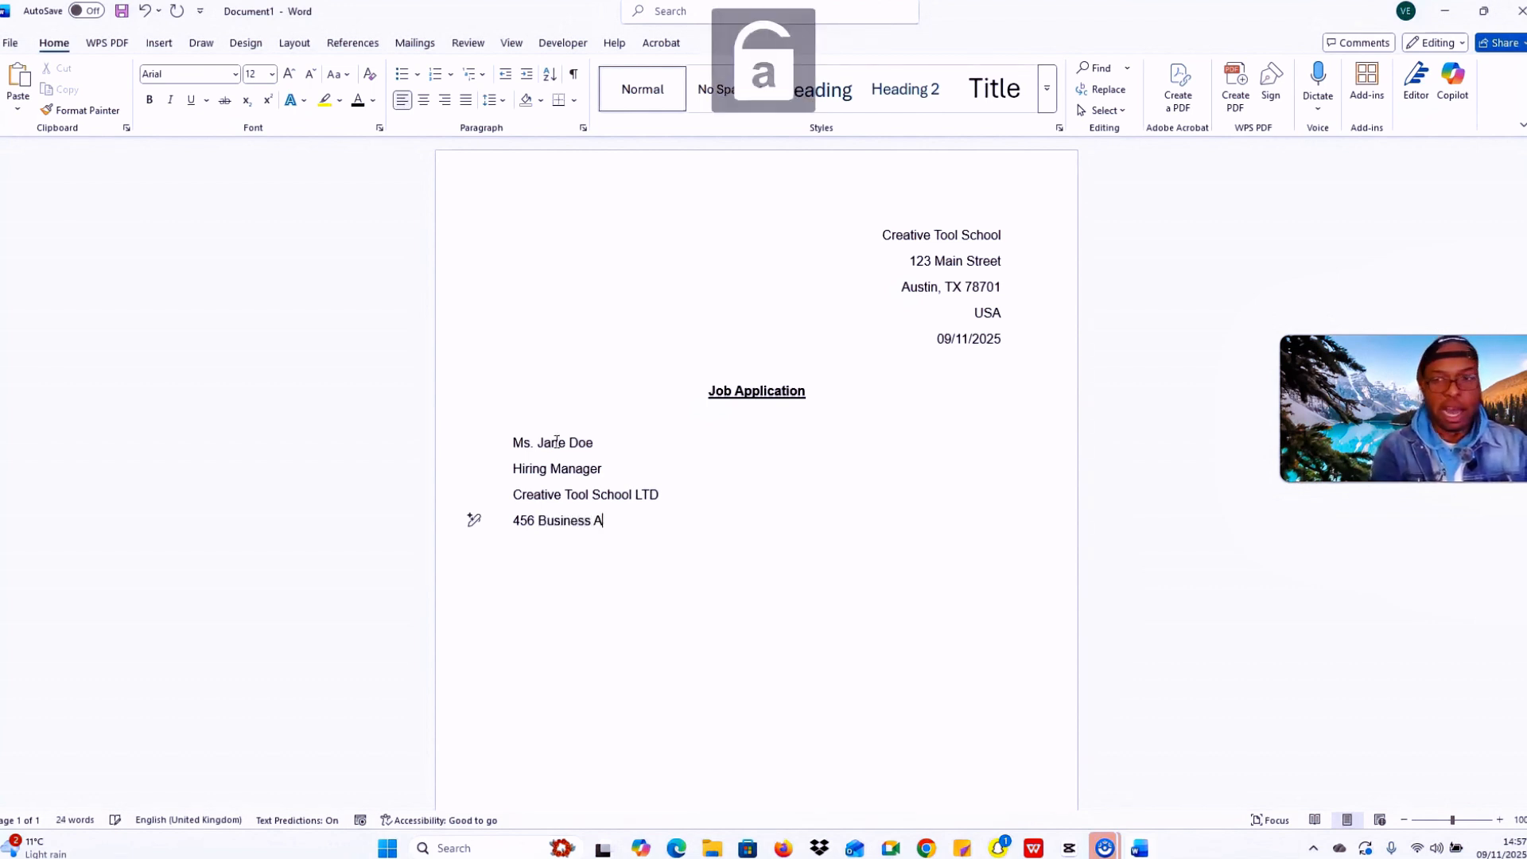
{"action": "type", "text": "venue"}
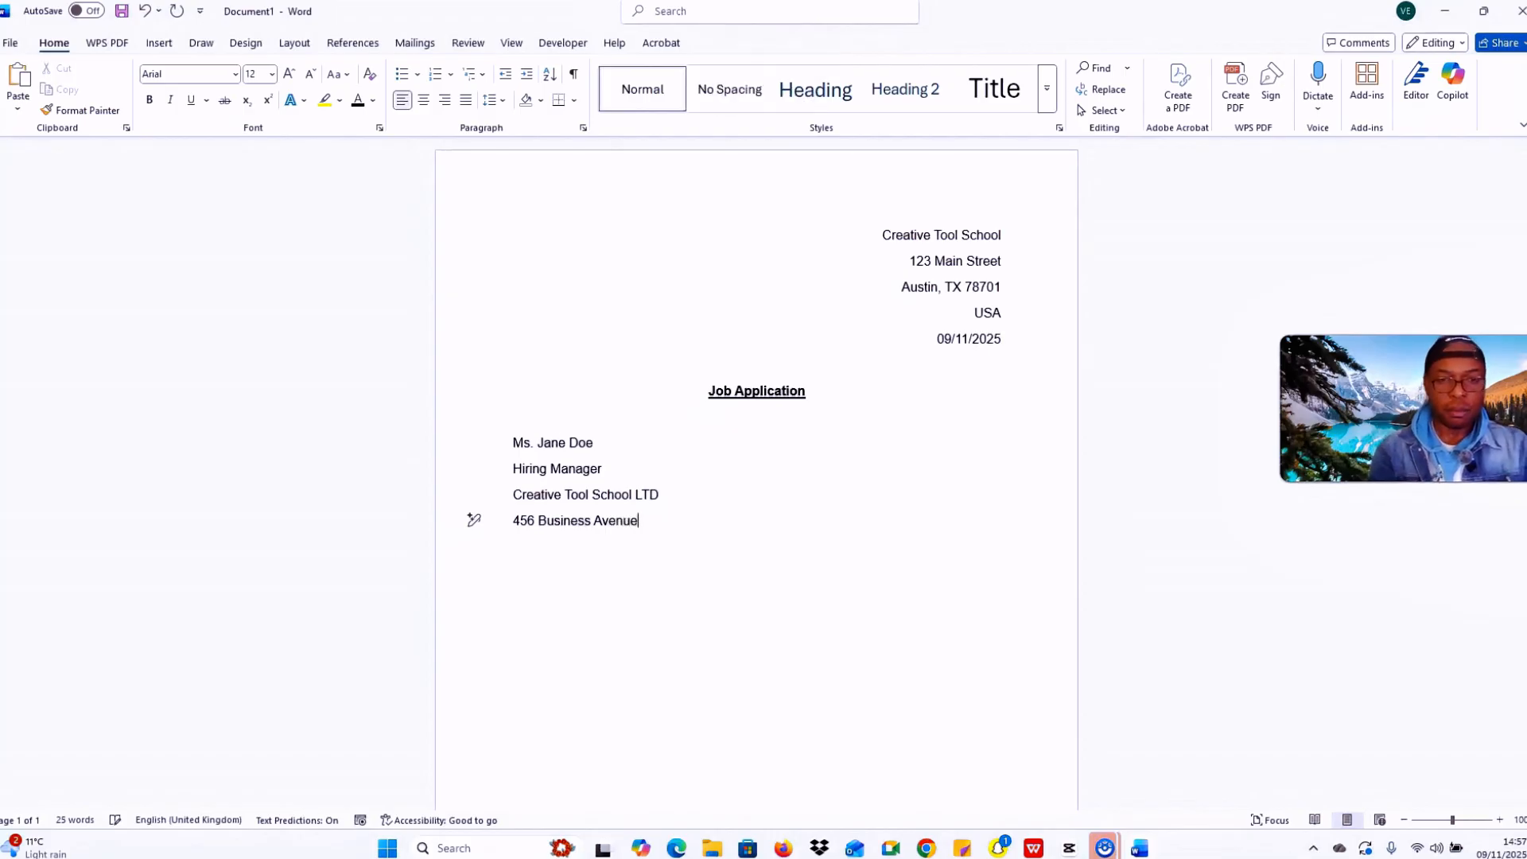
{"action": "key", "text": "Return"}
{"action": "key", "text": "Caps_Lock"}
{"action": "type", "text": "A"}
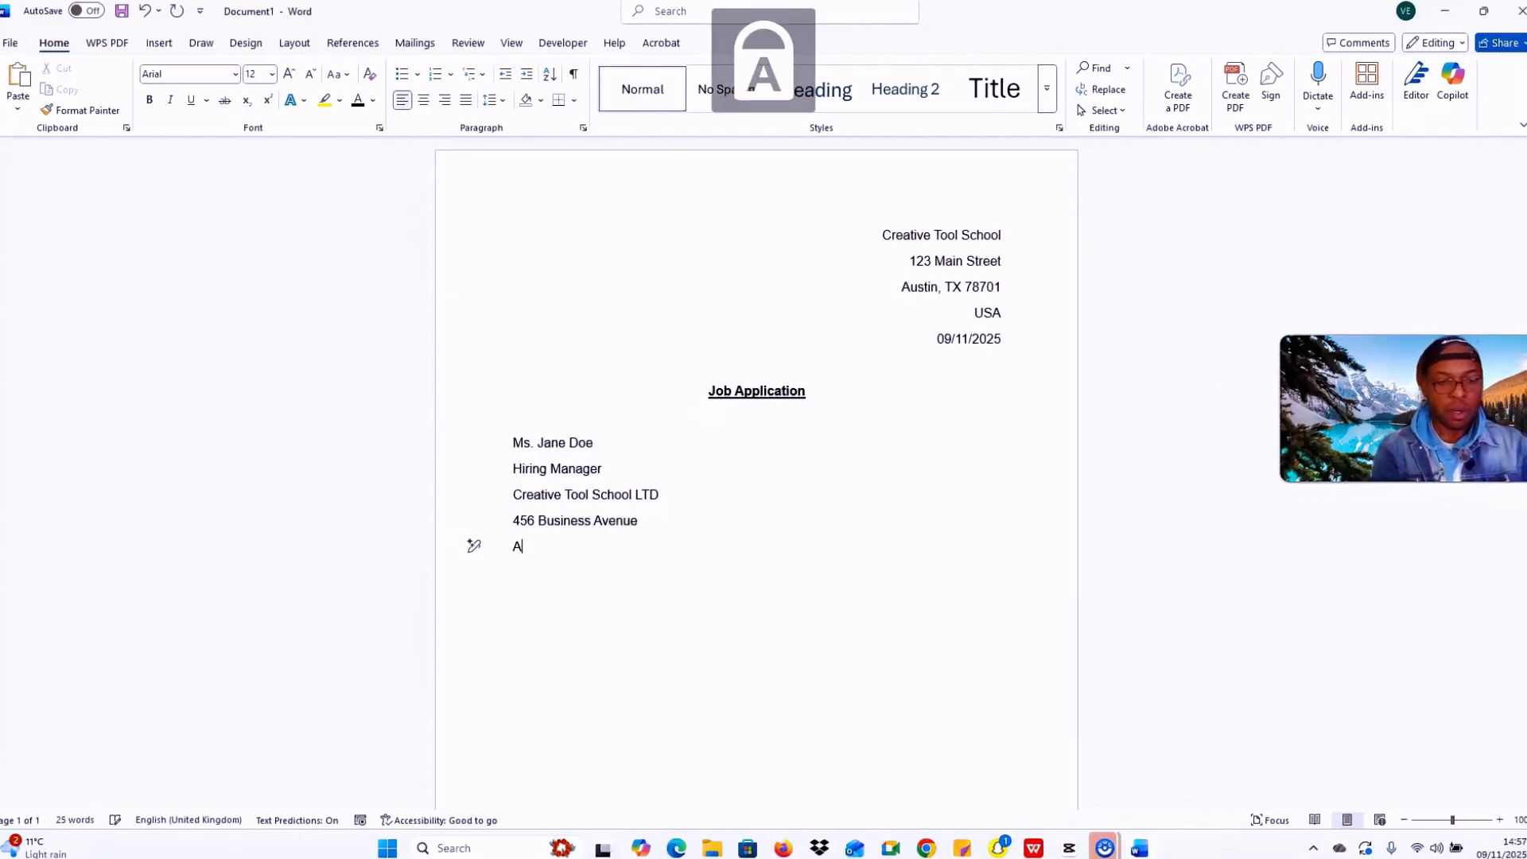
{"action": "key", "text": "Caps_Lock"}
{"action": "type", "text": "ustin"}
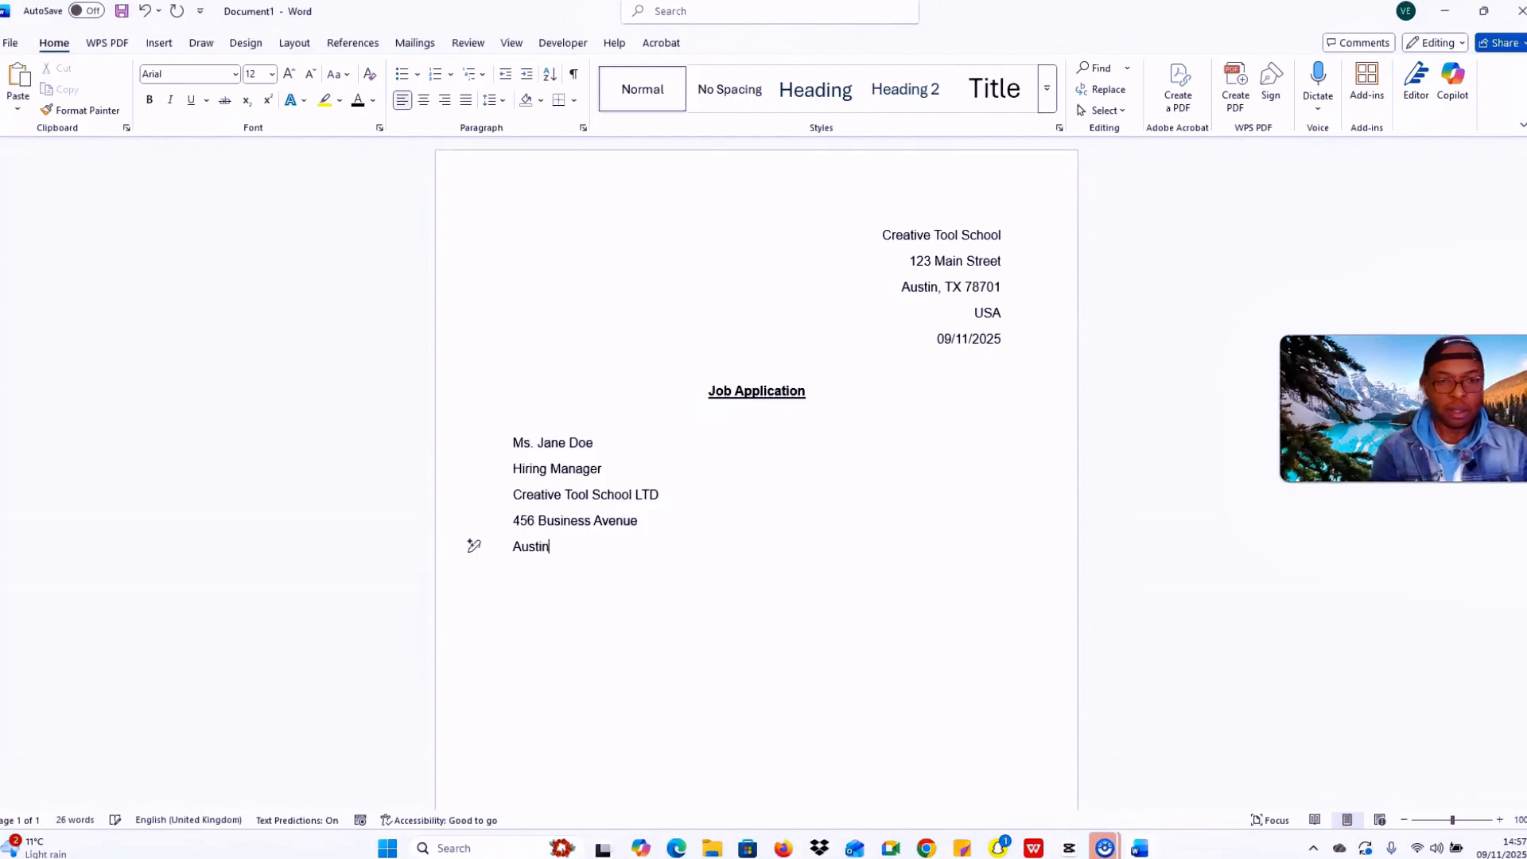
{"action": "type", "text": ","}
{"action": "key", "text": "Caps_Lock"}
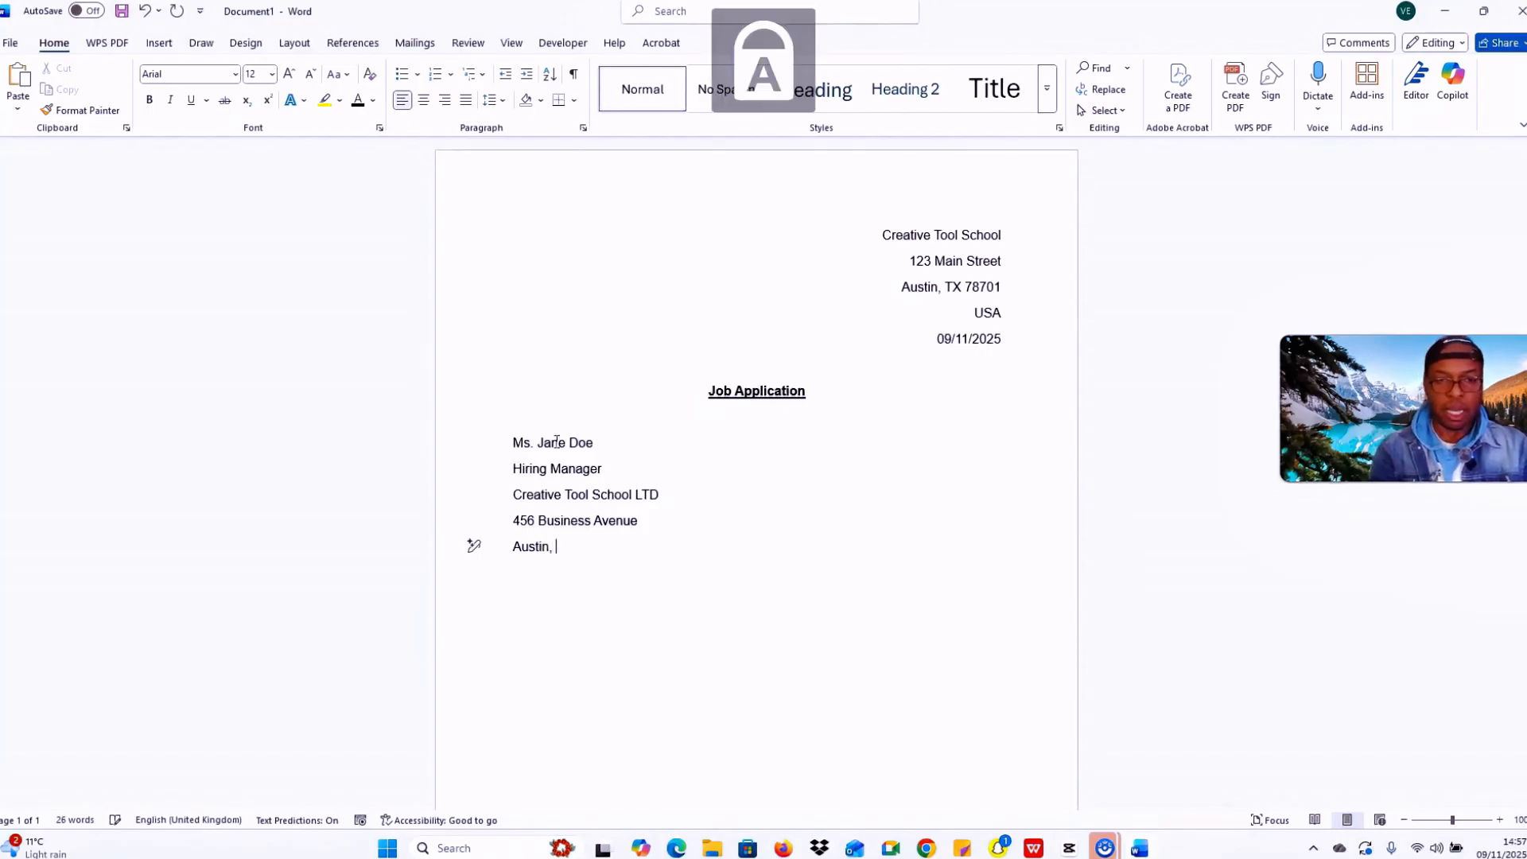
{"action": "type", "text": "TX"}
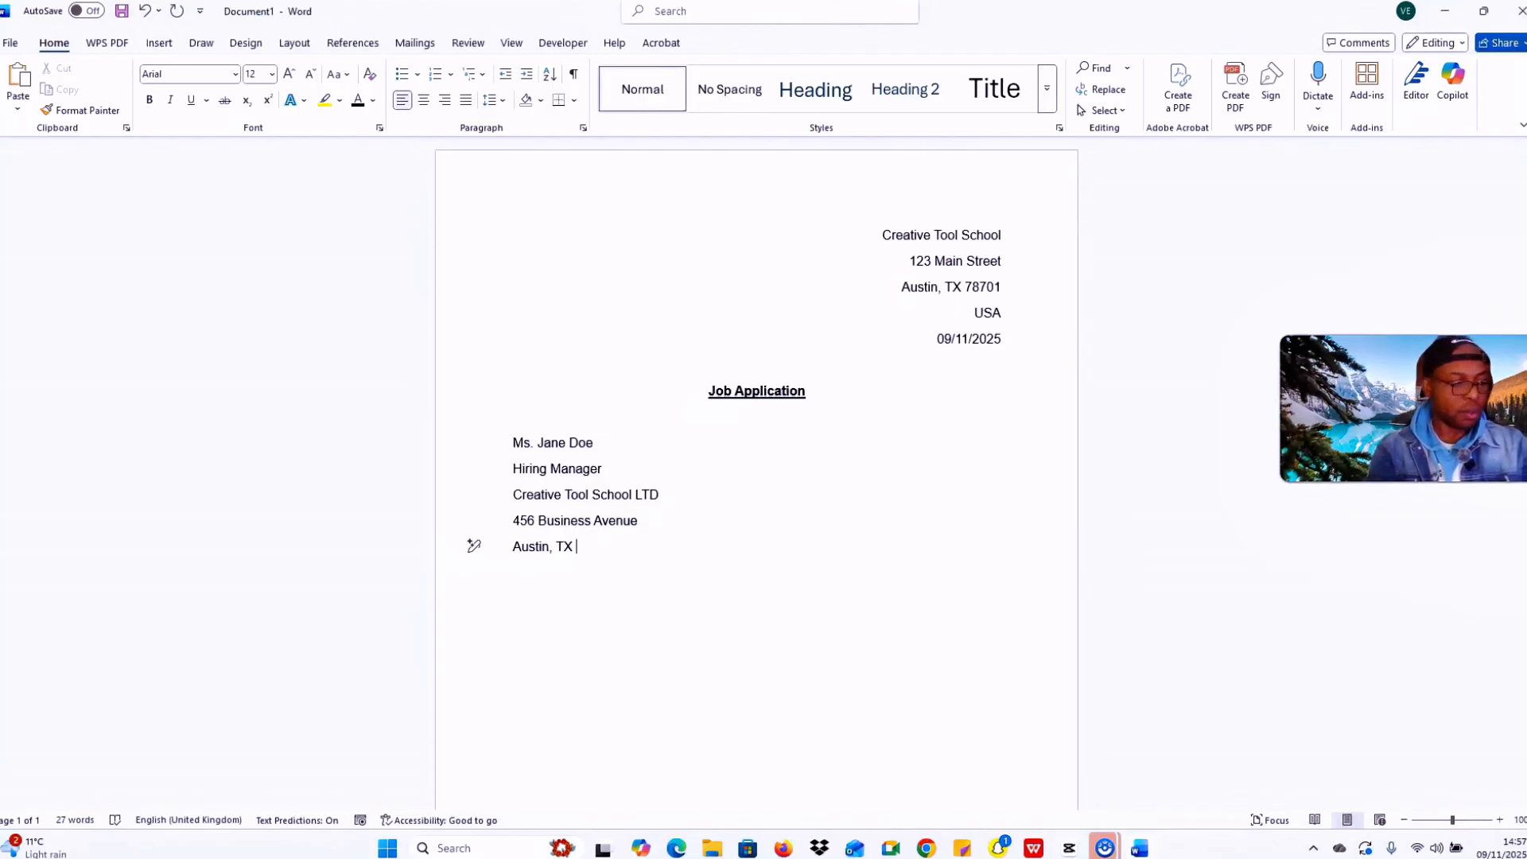
{"action": "type", "text": "78"}
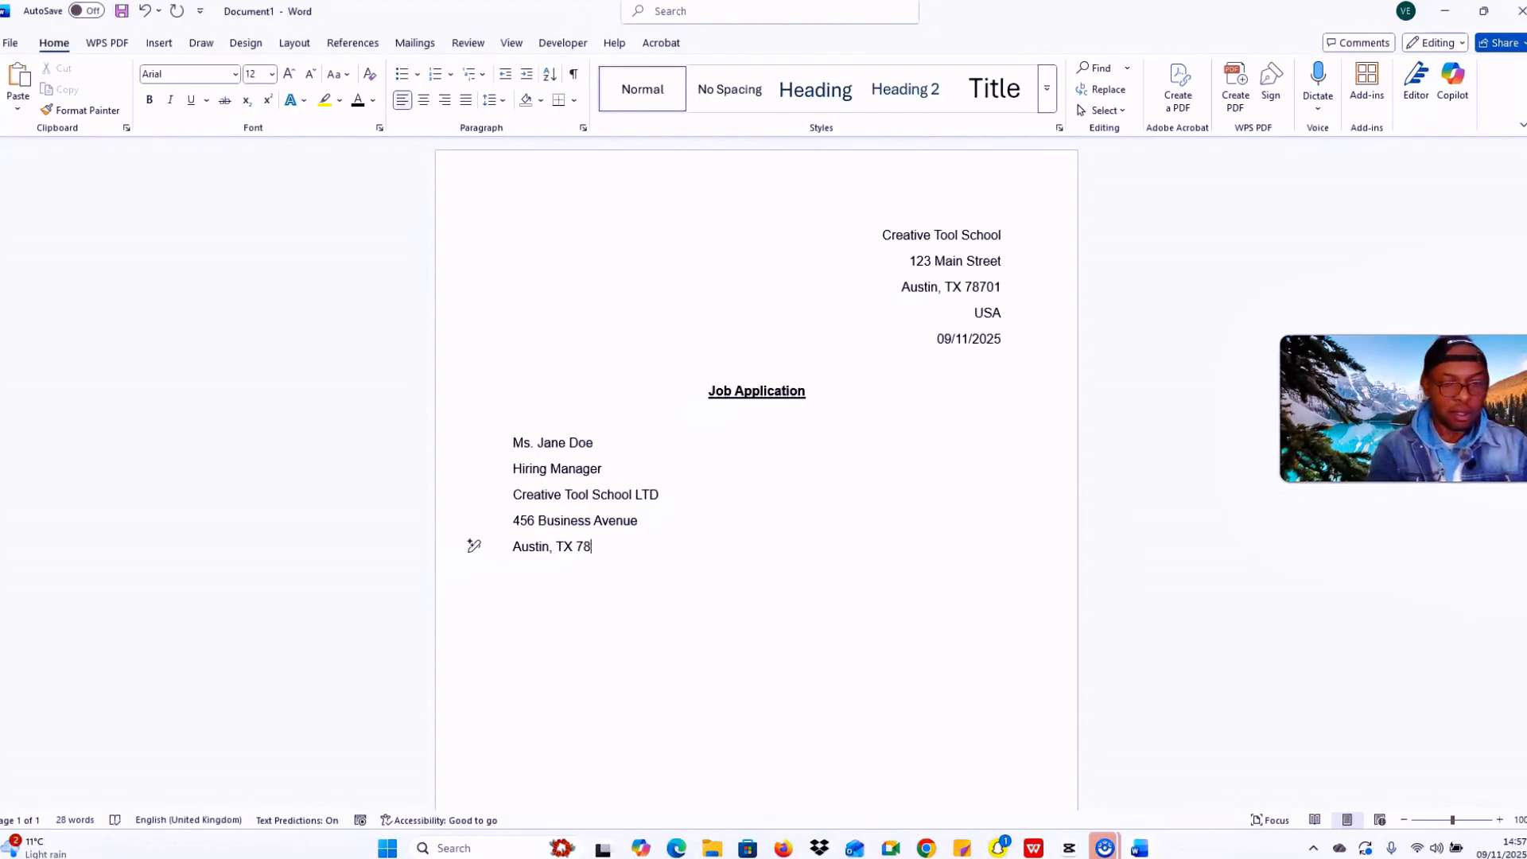
{"action": "type", "text": "702"}
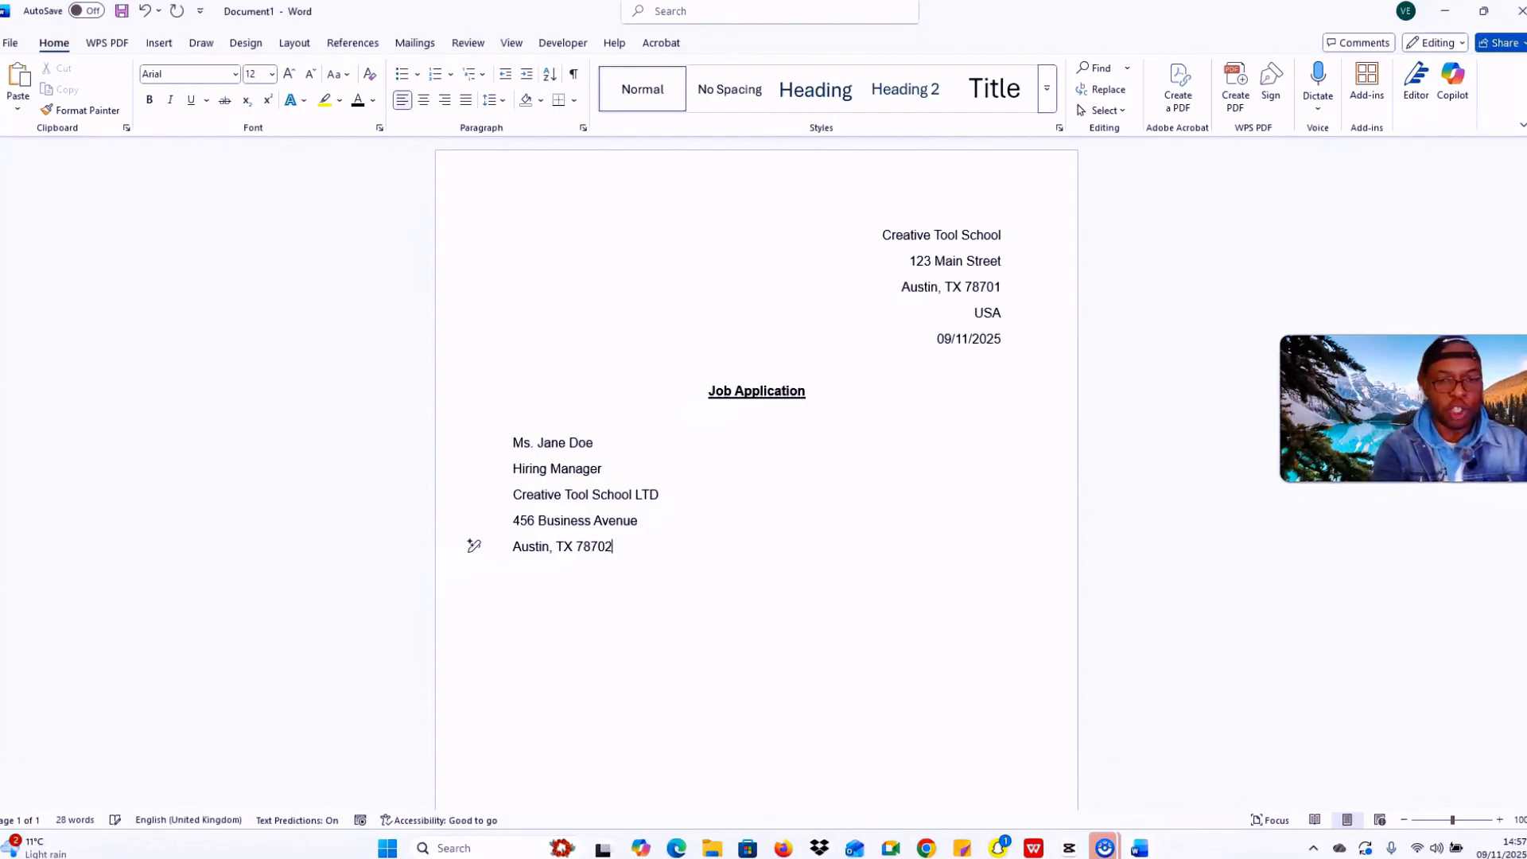
{"action": "key", "text": "Return"}
{"action": "type", "text": "USA"}
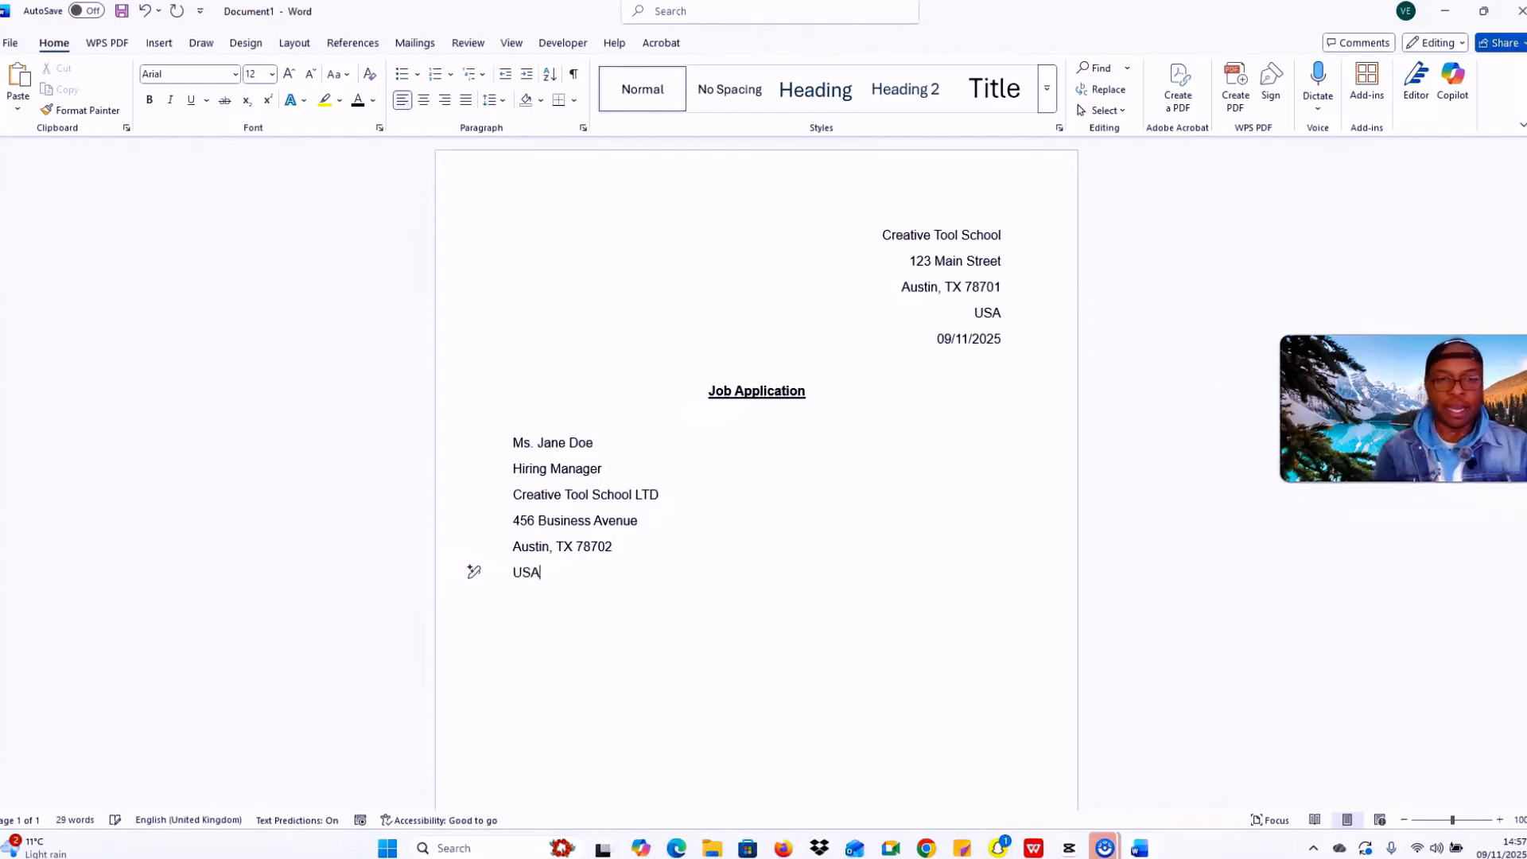
{"action": "key", "text": "Return"}
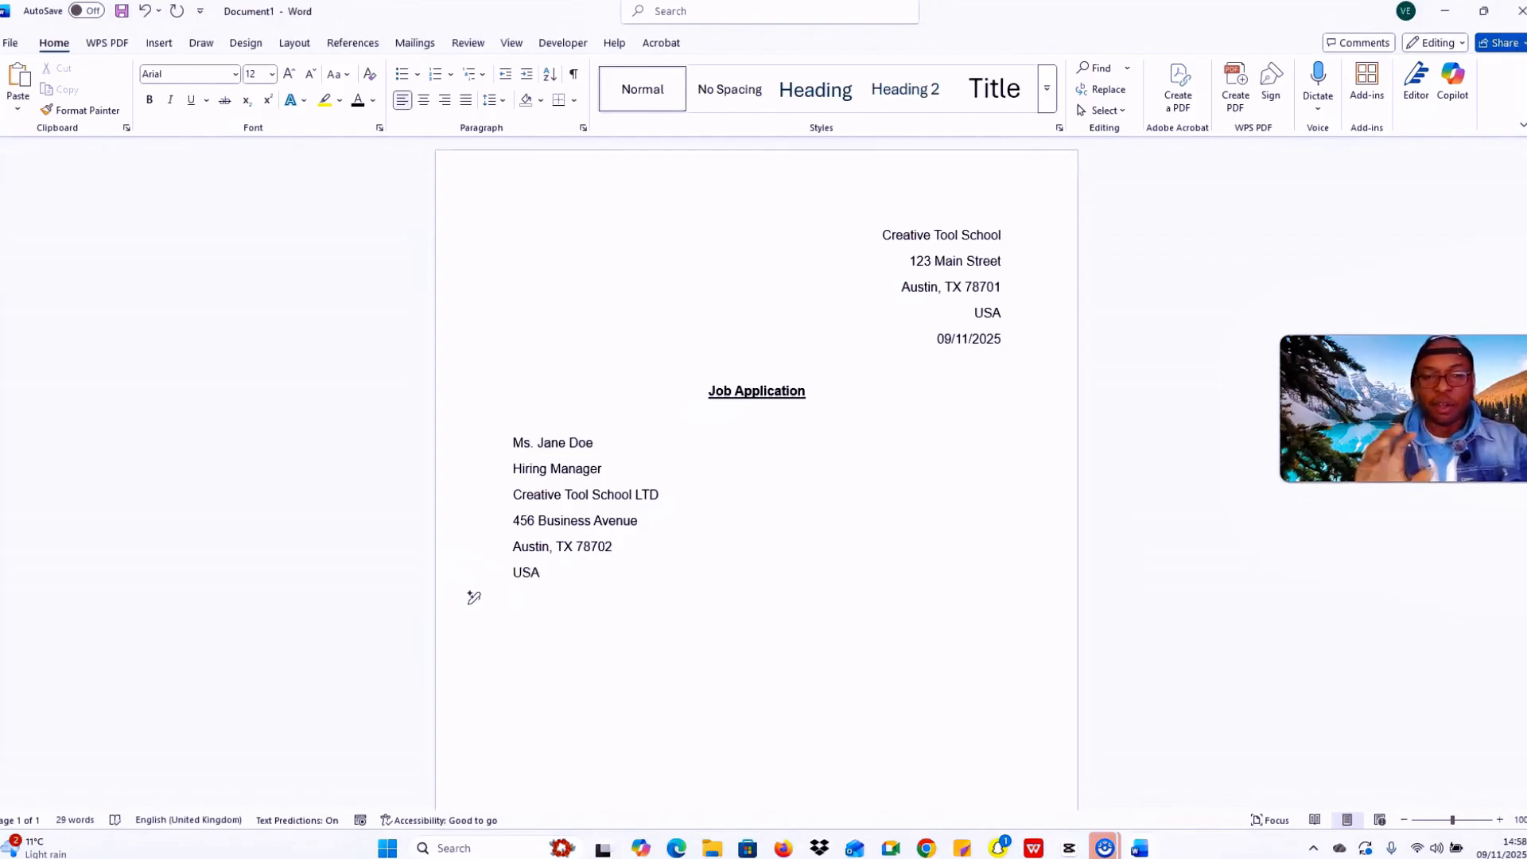
Step: Add a 'Dear Ms.' greeting with the recipient's surname, followed by a new line
{"action": "key", "text": "Return"}
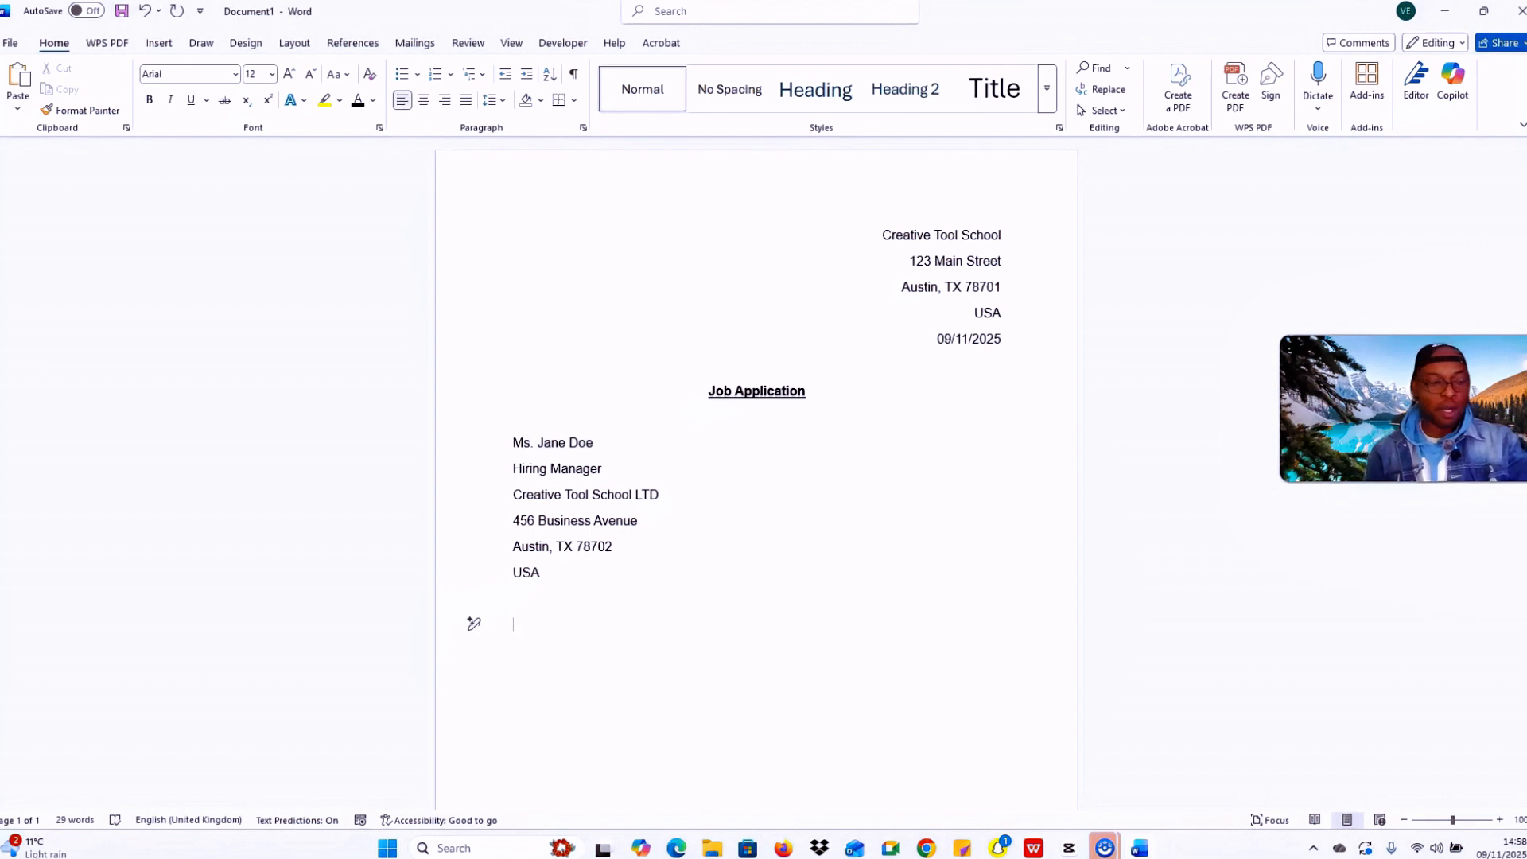
{"action": "type", "text": "D"}
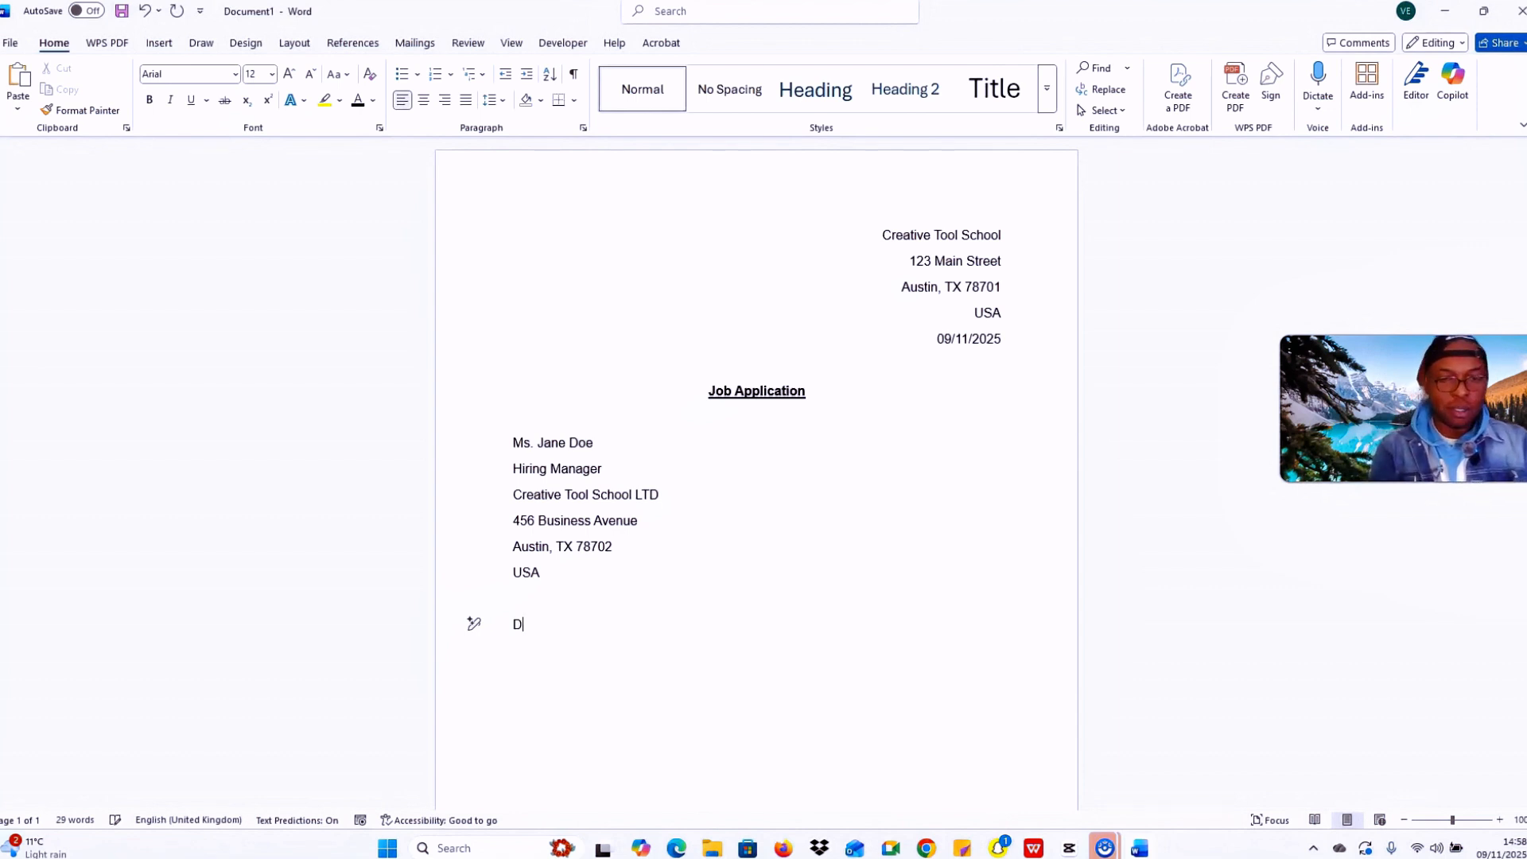
{"action": "type", "text": "ear"}
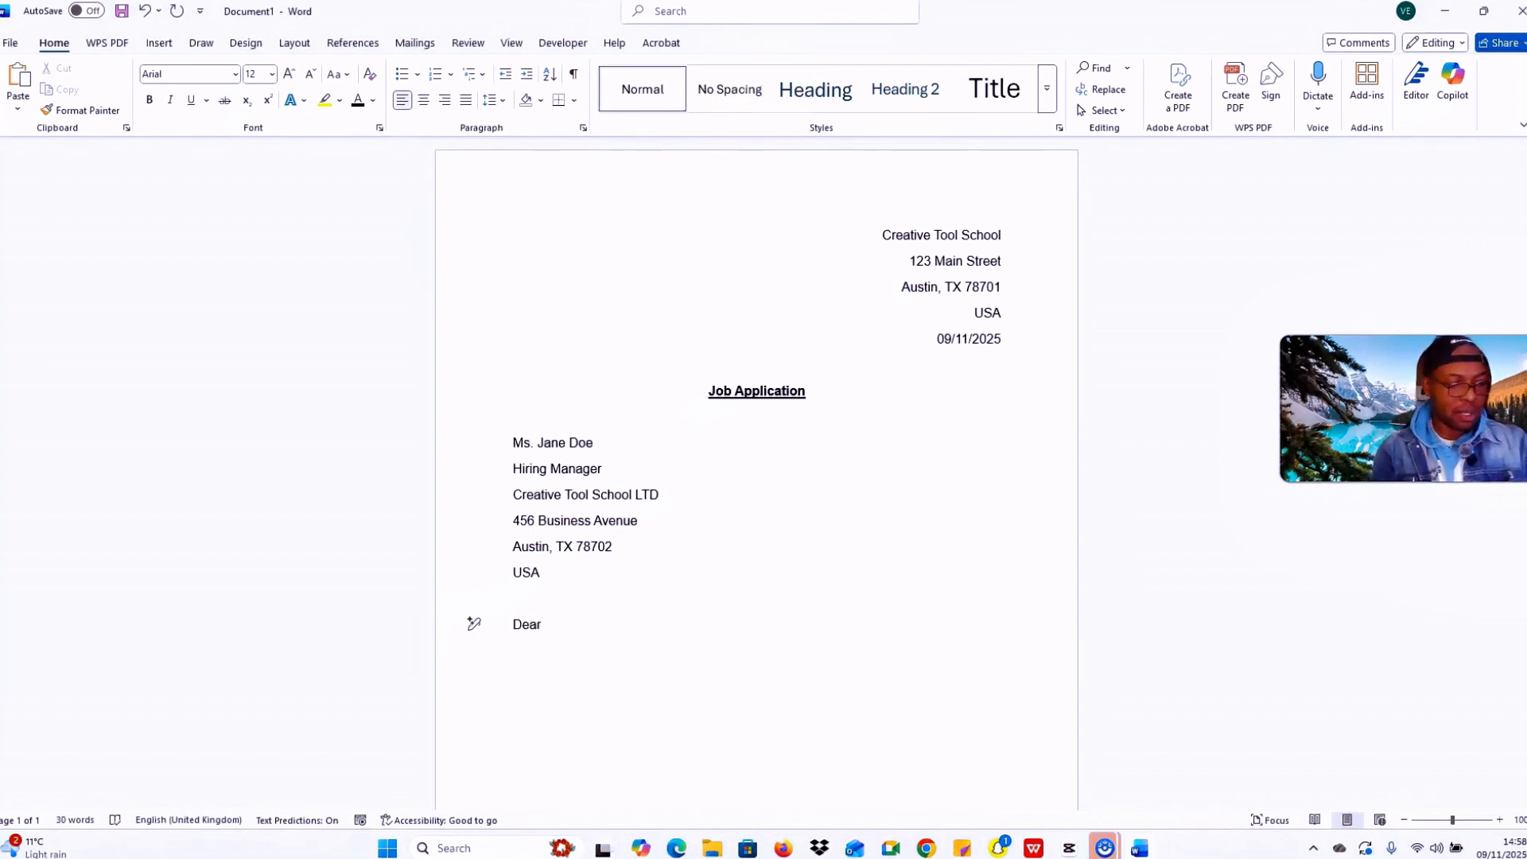
{"action": "key", "text": "Caps_Lock"}
{"action": "type", "text": "M"}
{"action": "key", "text": "Caps_Lock"}
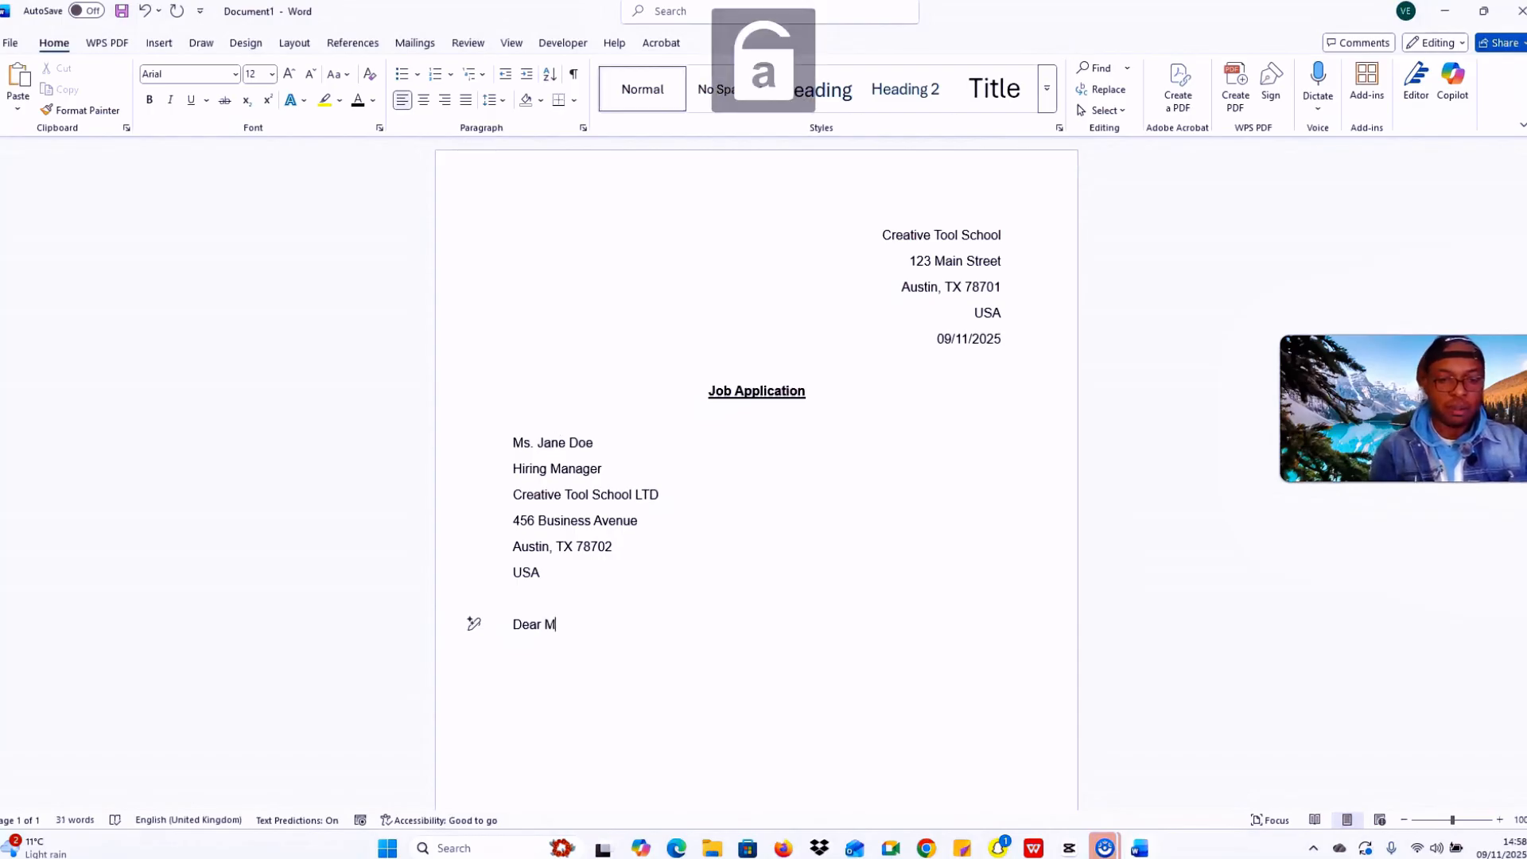
{"action": "type", "text": "s"}
{"action": "key", "text": "Caps_Lock"}
{"action": "type", "text": ". D"}
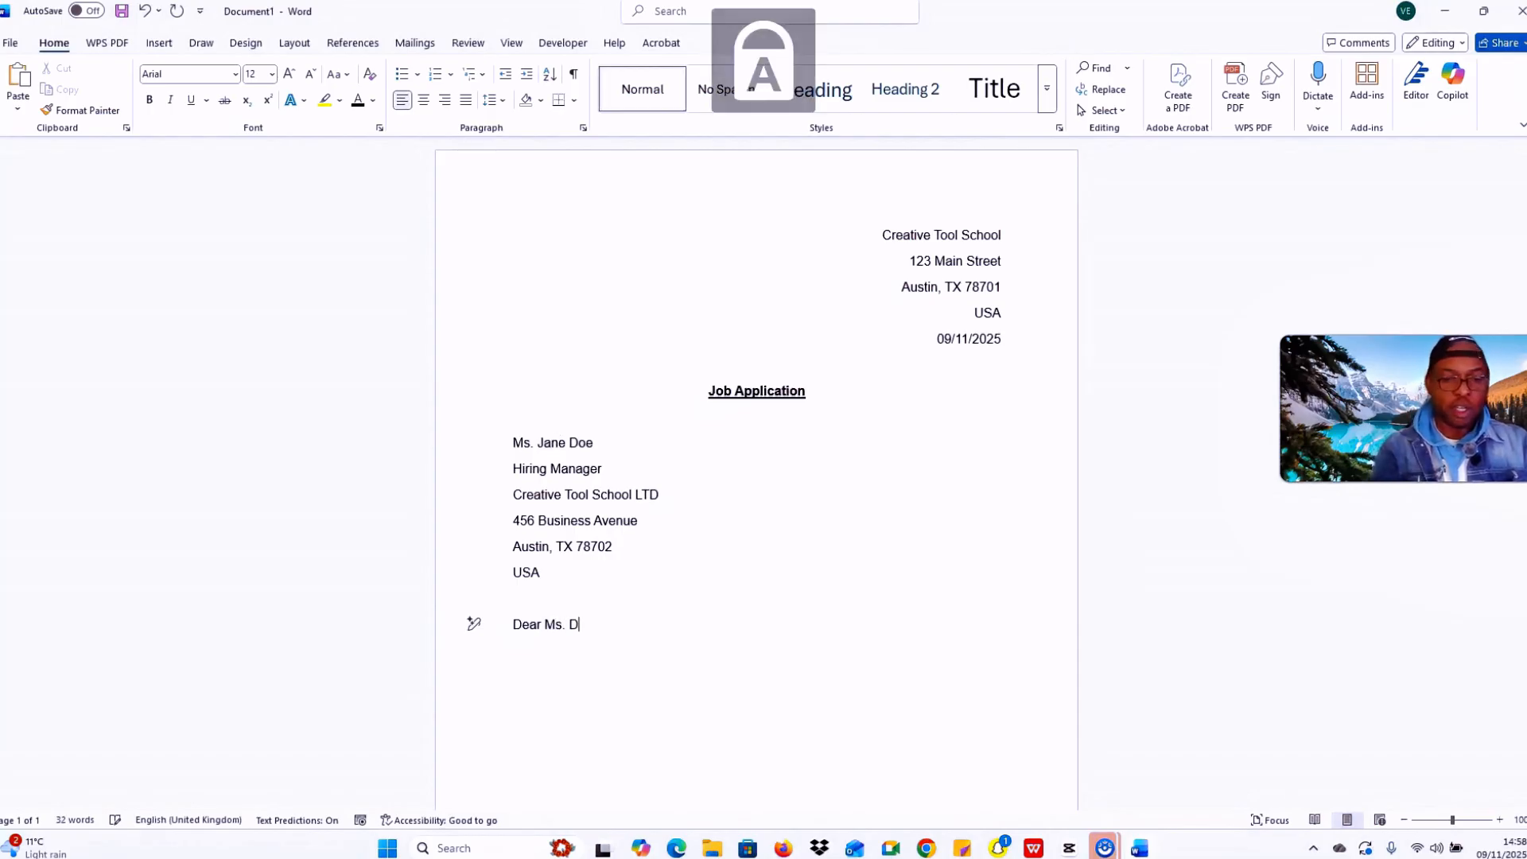
{"action": "key", "text": "Caps_Lock"}
{"action": "type", "text": "oe"}
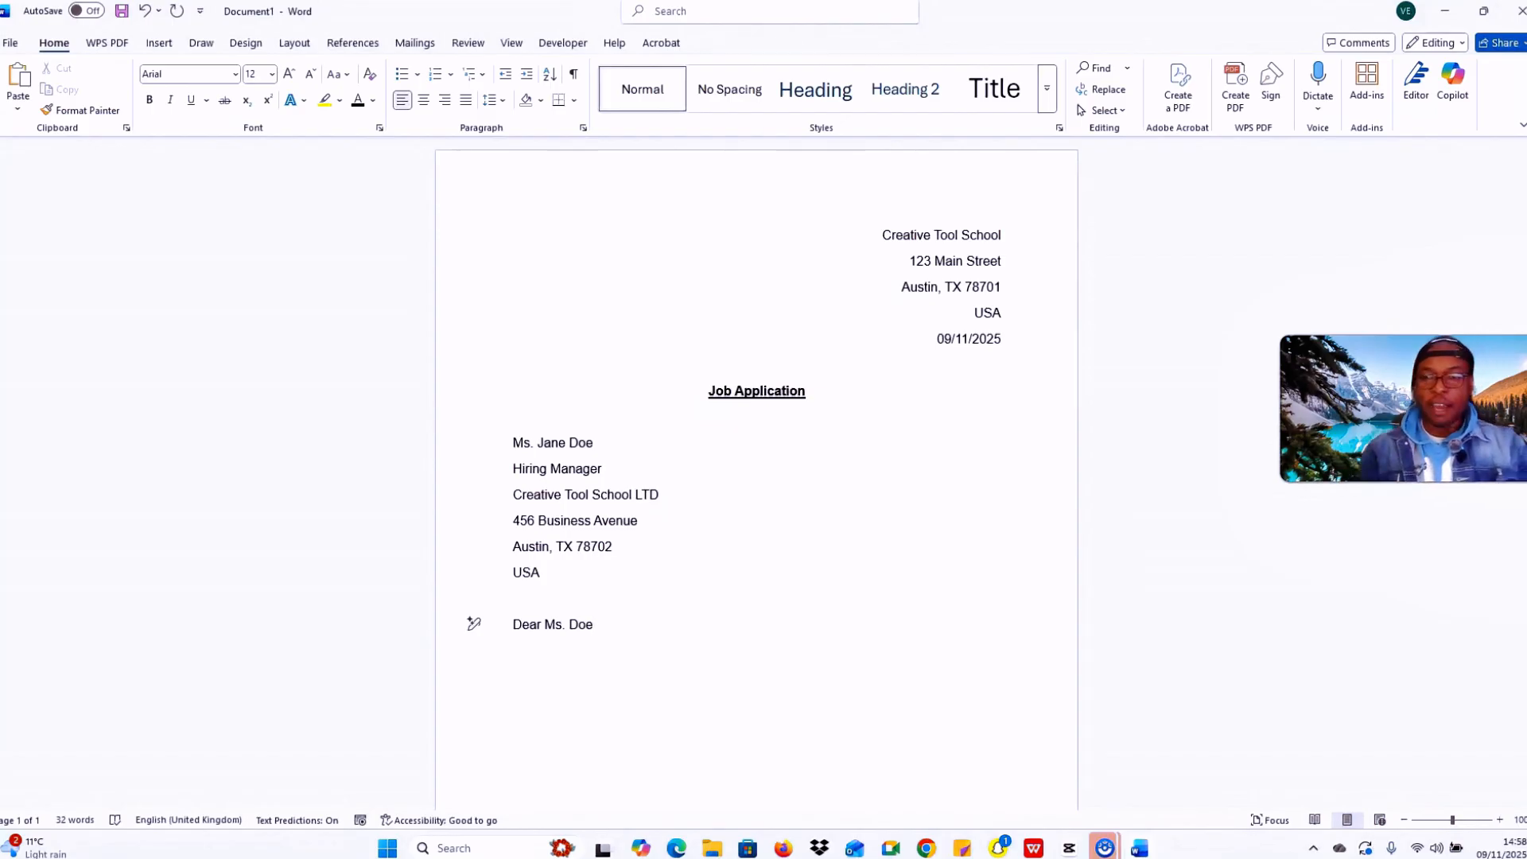
{"action": "key", "text": "Return"}
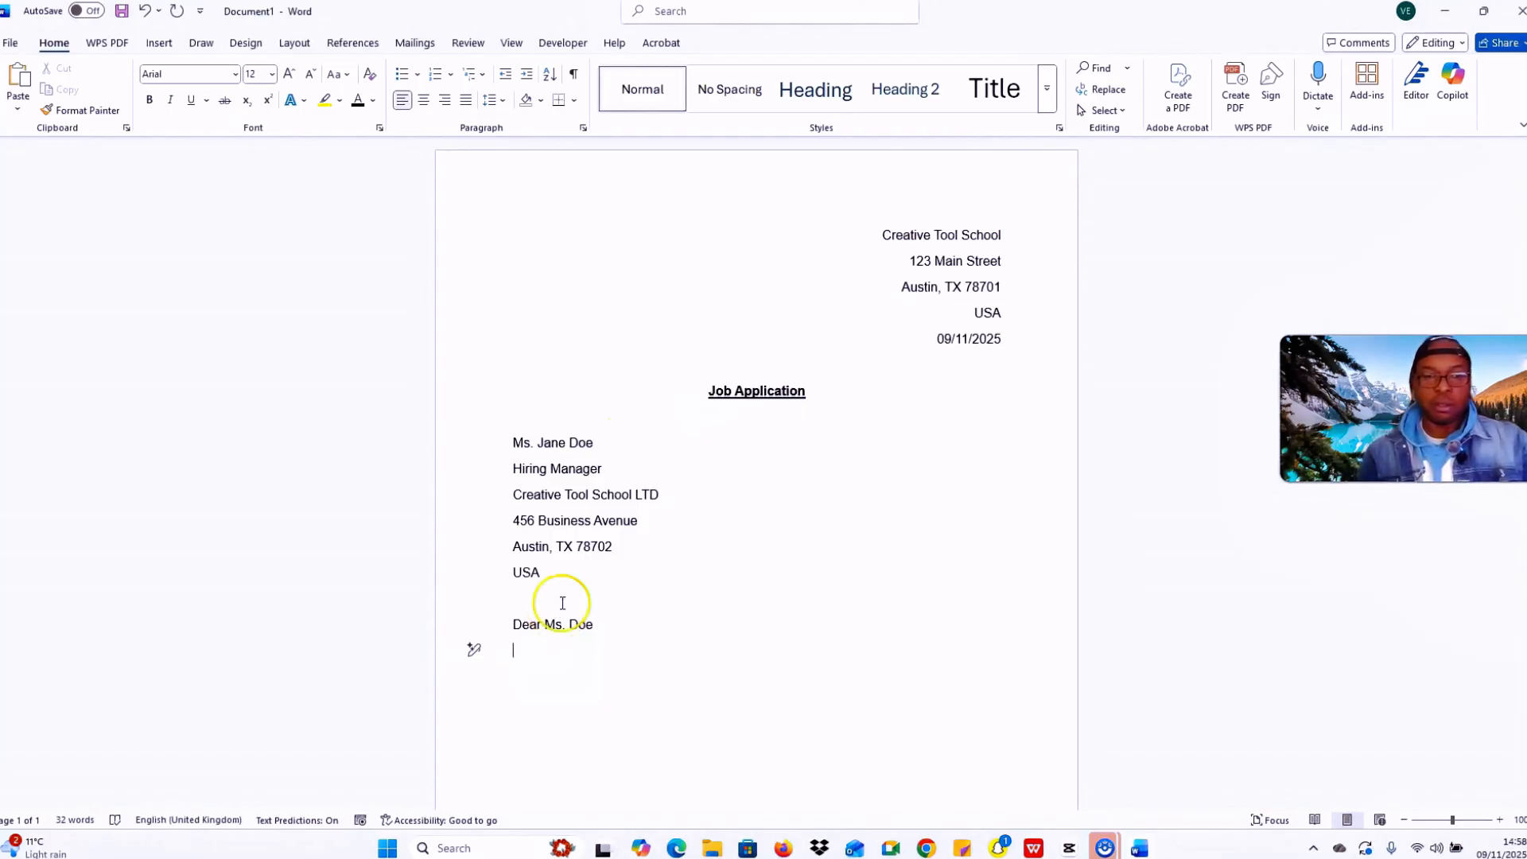
Step: Write the opening paragraph applying for the marketing Manager position, citing five years' digital marketing experience
{"action": "key", "text": "Caps_Lock"}
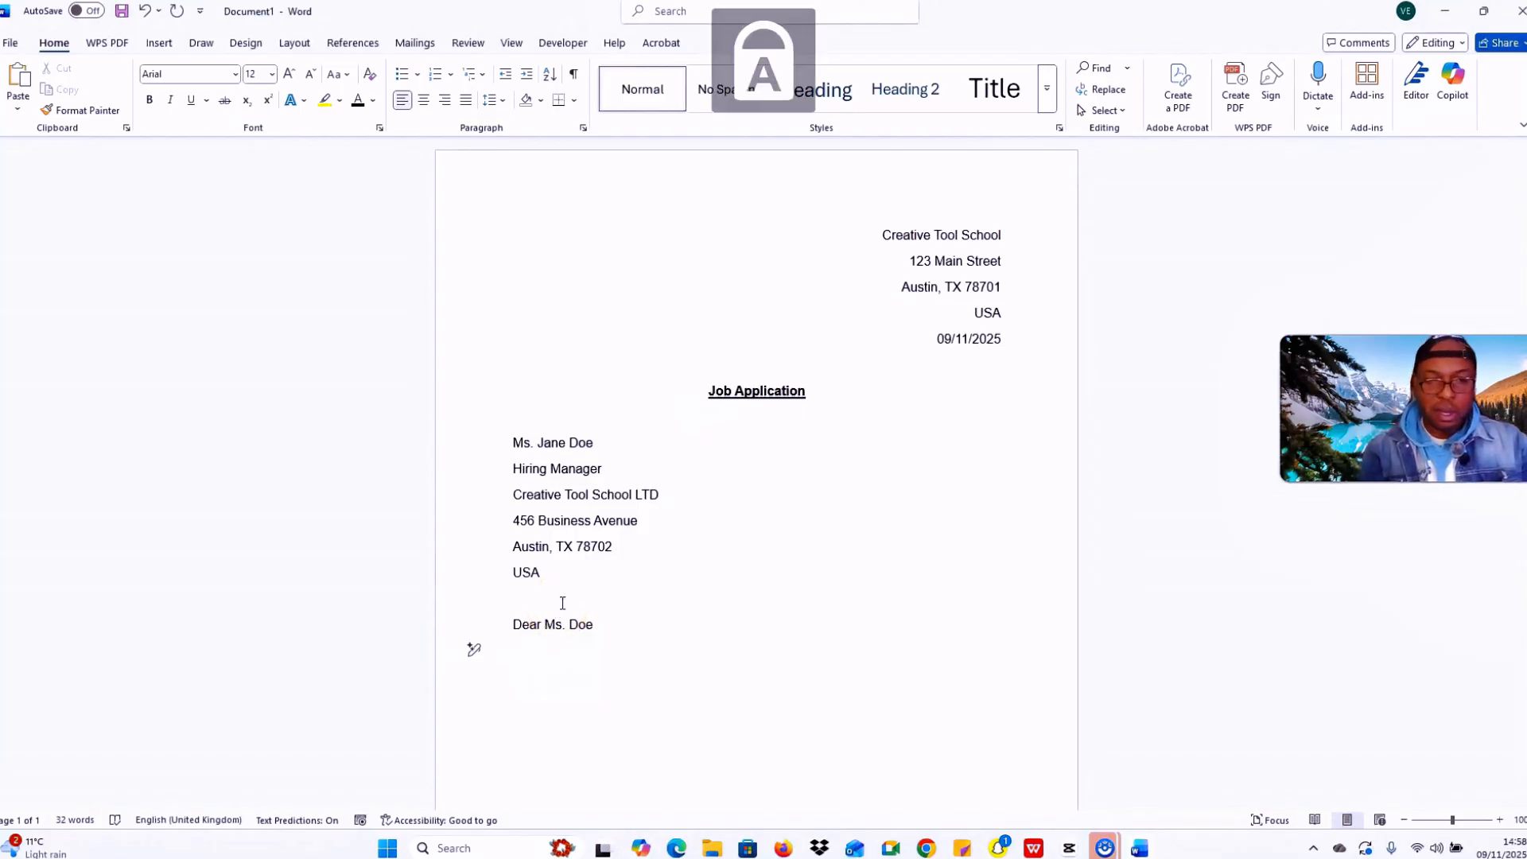
{"action": "type", "text": "I"}
{"action": "key", "text": "Caps_Lock"}
{"action": "type", "text": "am wr"}
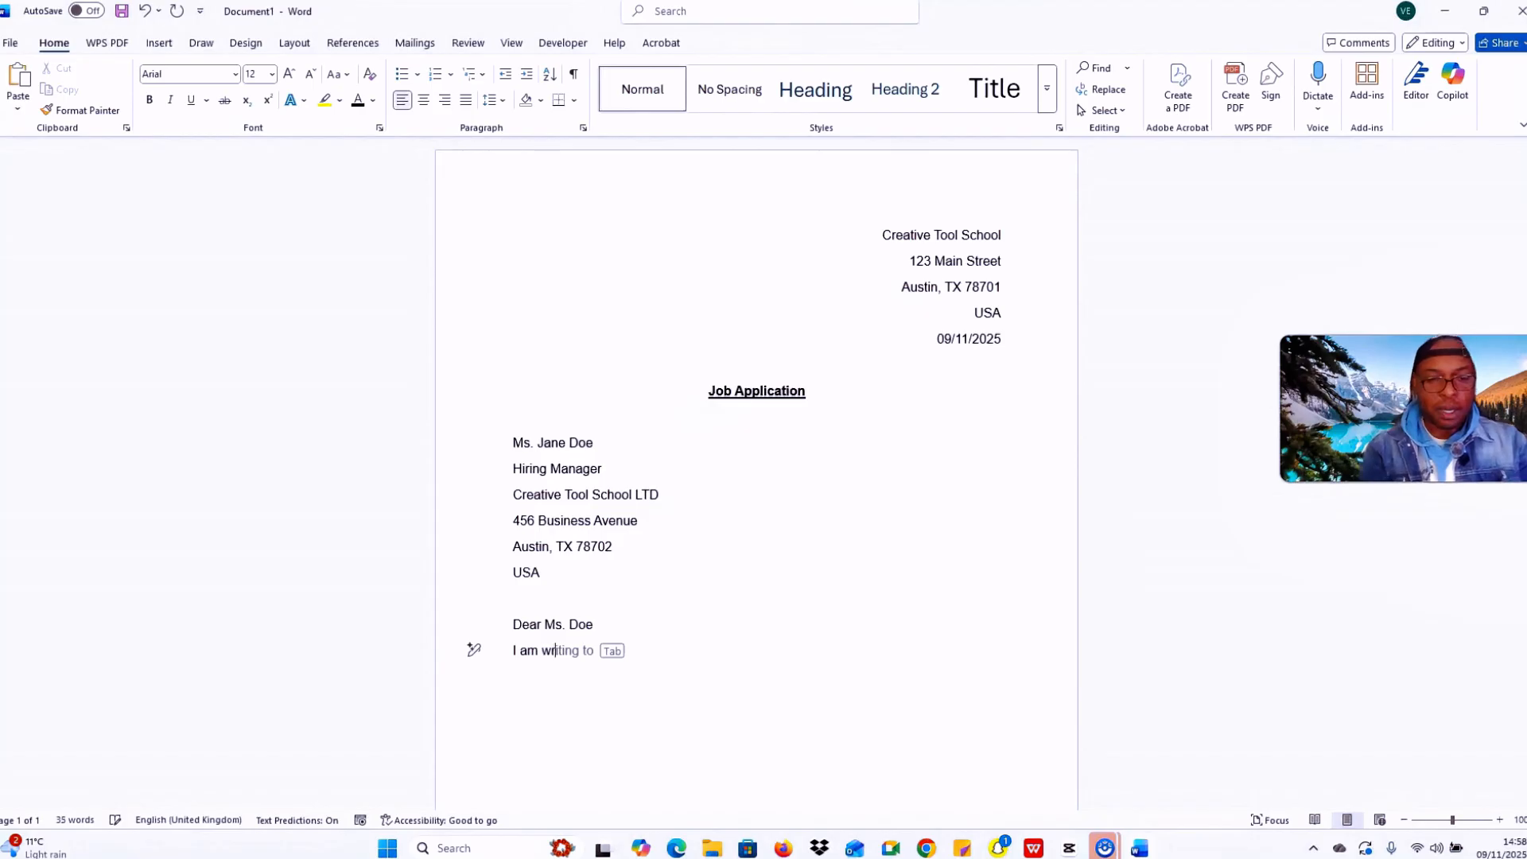
{"action": "type", "text": "iting to a"}
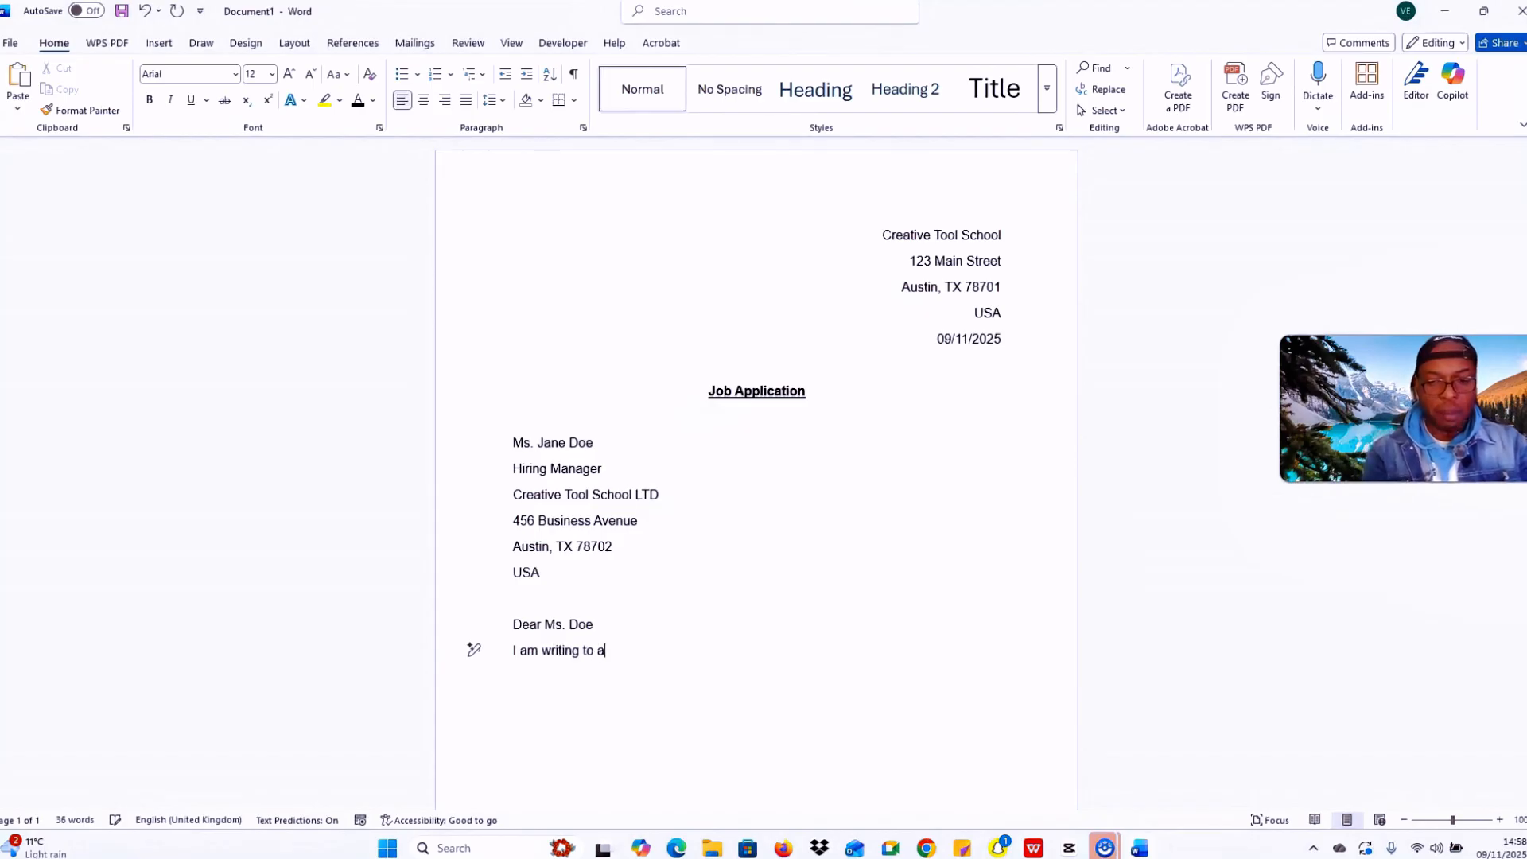
{"action": "type", "text": "pply "}
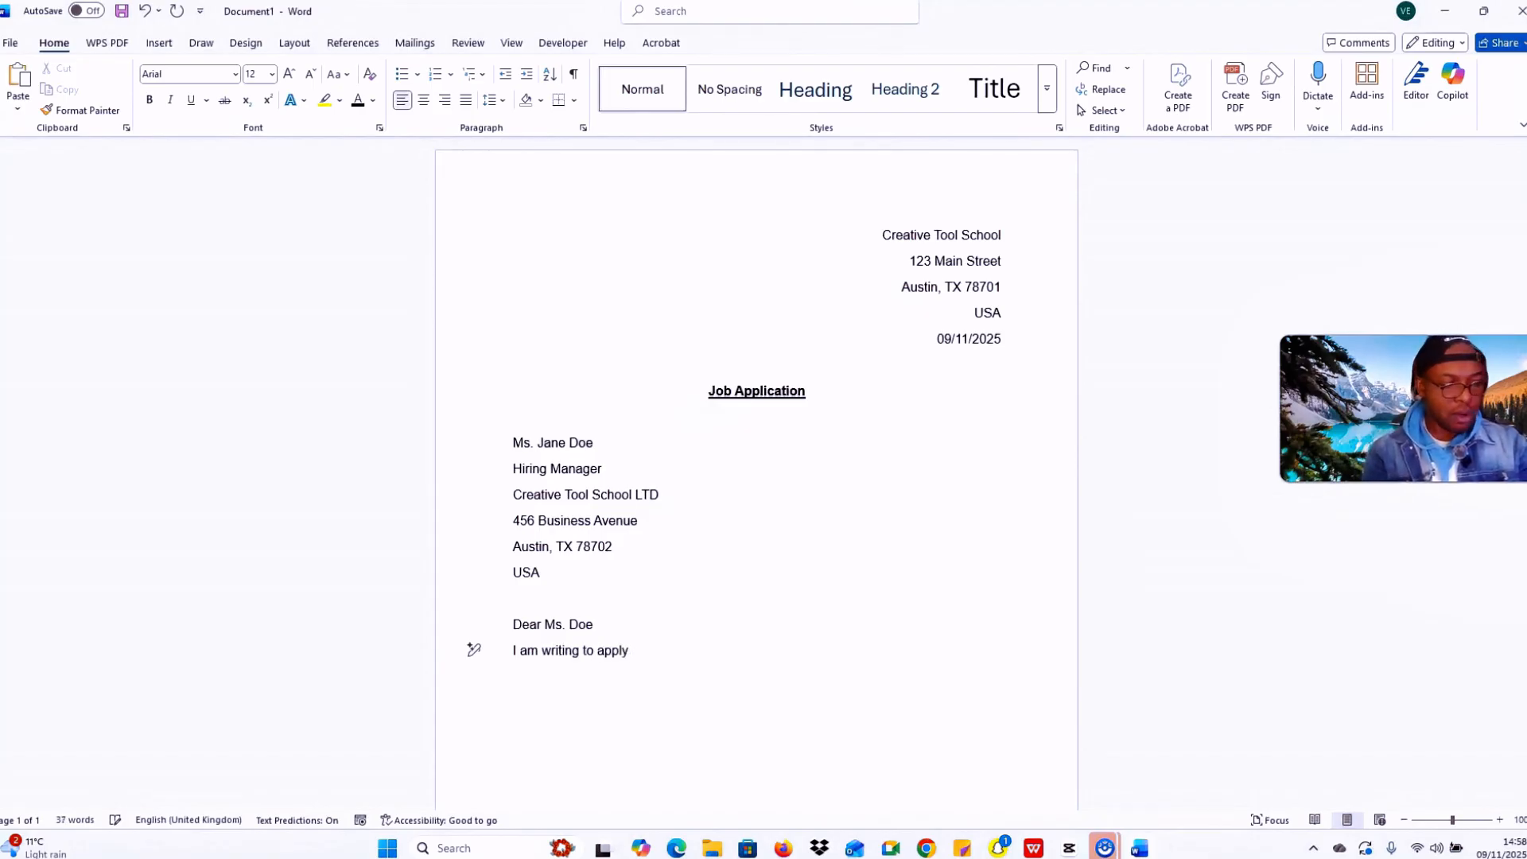
{"action": "type", "text": "for t"}
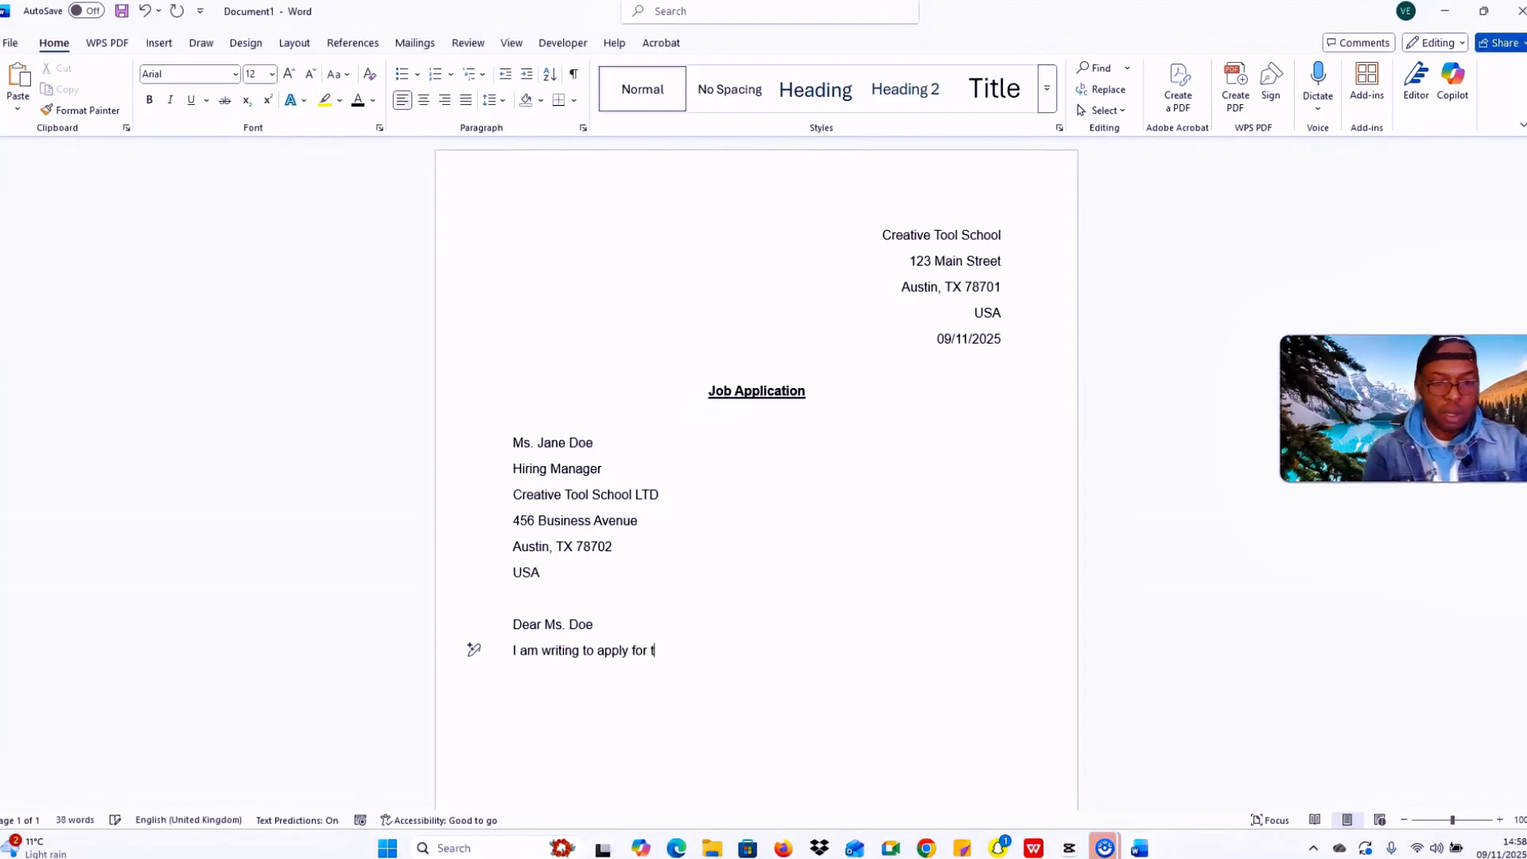
{"action": "type", "text": "he mar"}
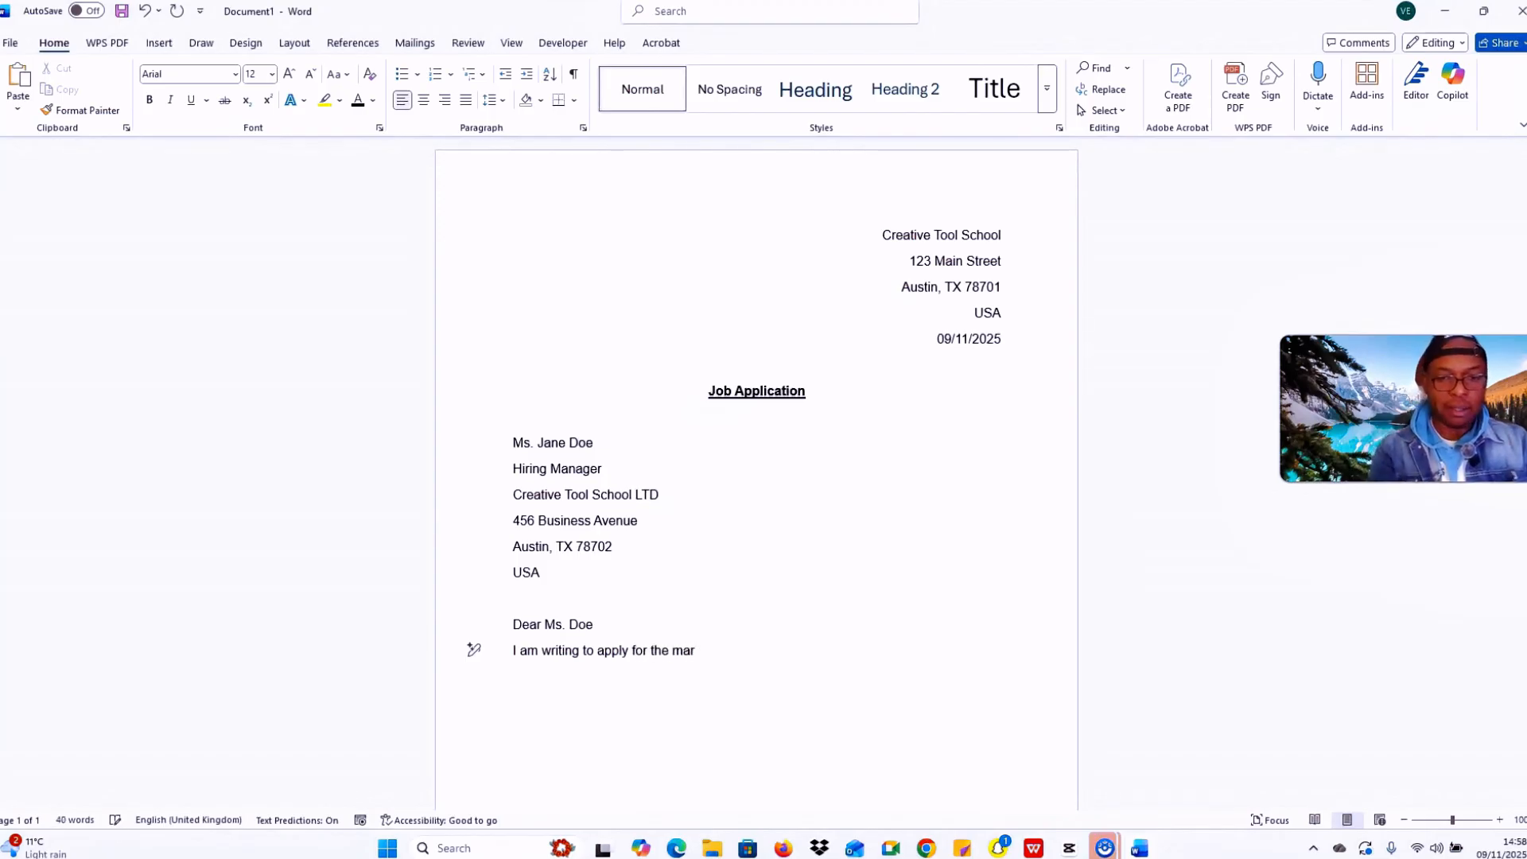
{"action": "type", "text": "keting"}
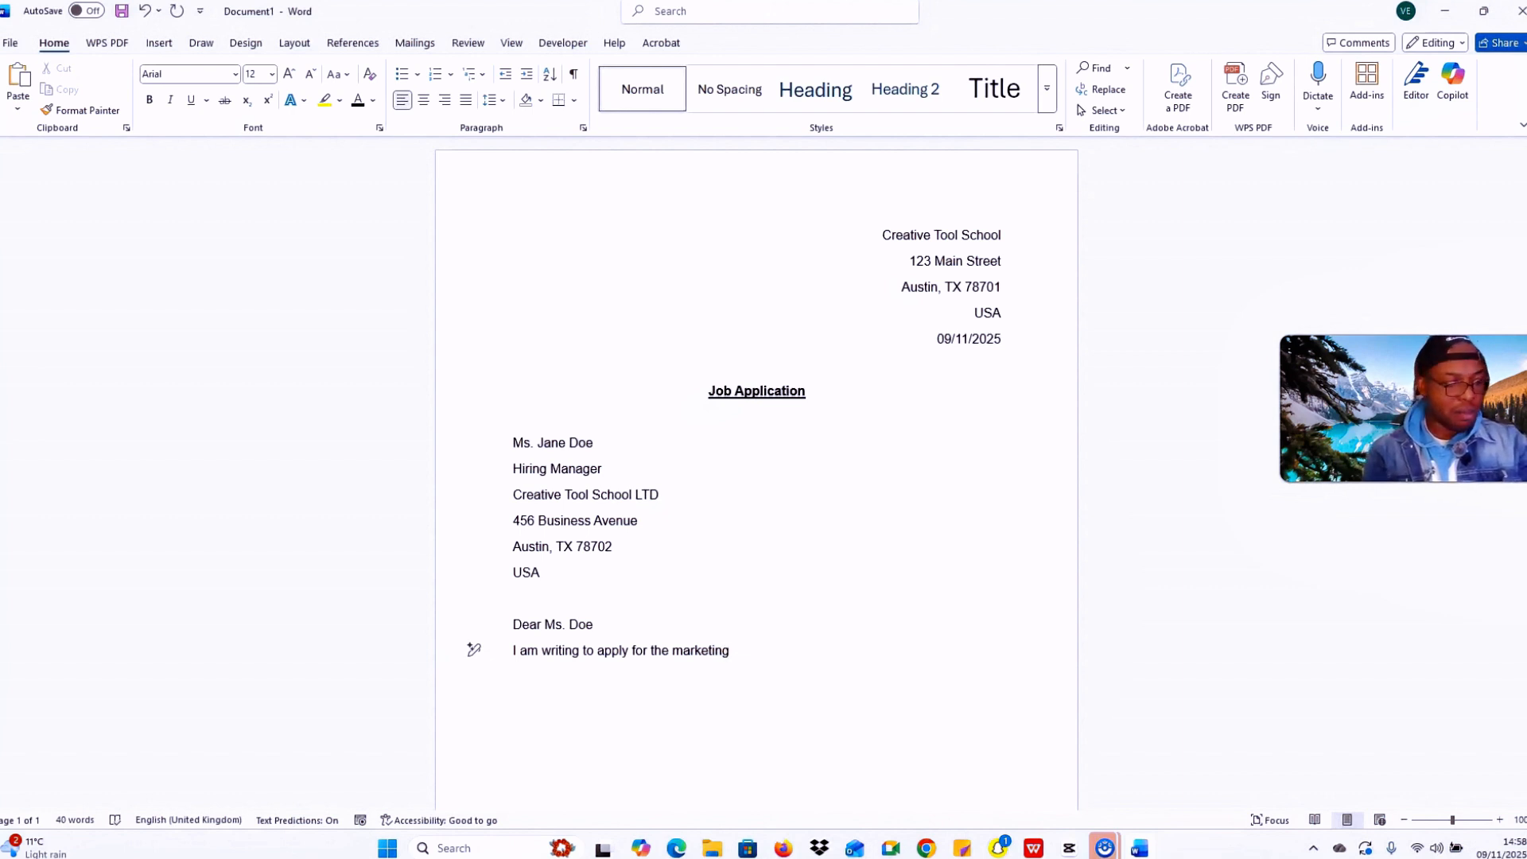
{"action": "key", "text": "Caps_Lock"}
{"action": "type", "text": "M"}
{"action": "key", "text": "Caps_Lock"}
{"action": "type", "text": "anager"}
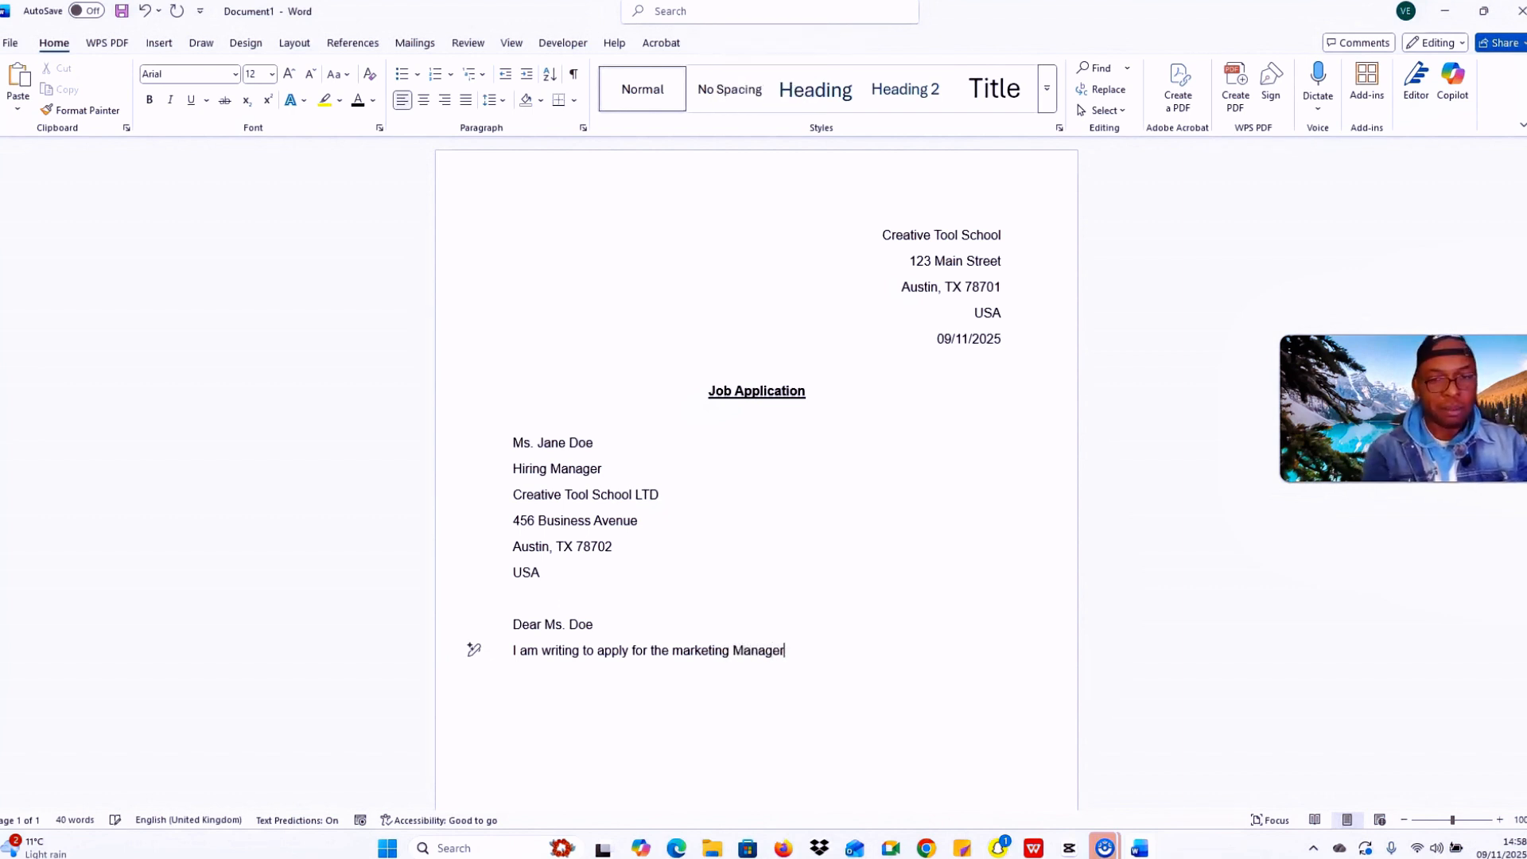
{"action": "type", "text": " psot"}
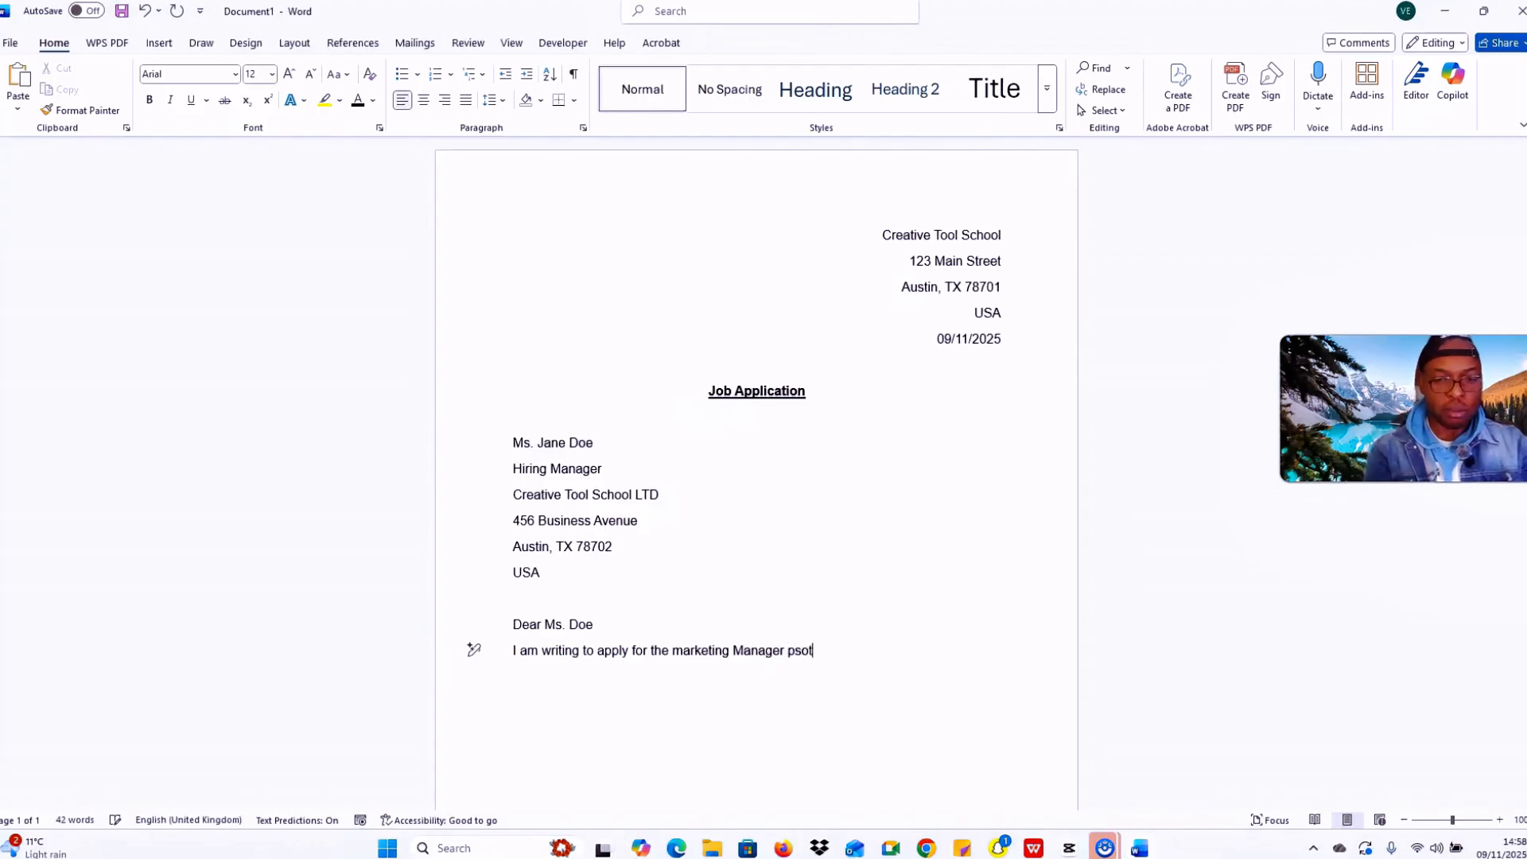
{"action": "key", "text": "BackSpace"}
{"action": "key", "text": "BackSpace"}
{"action": "key", "text": "BackSpace"}
{"action": "type", "text": "o"}
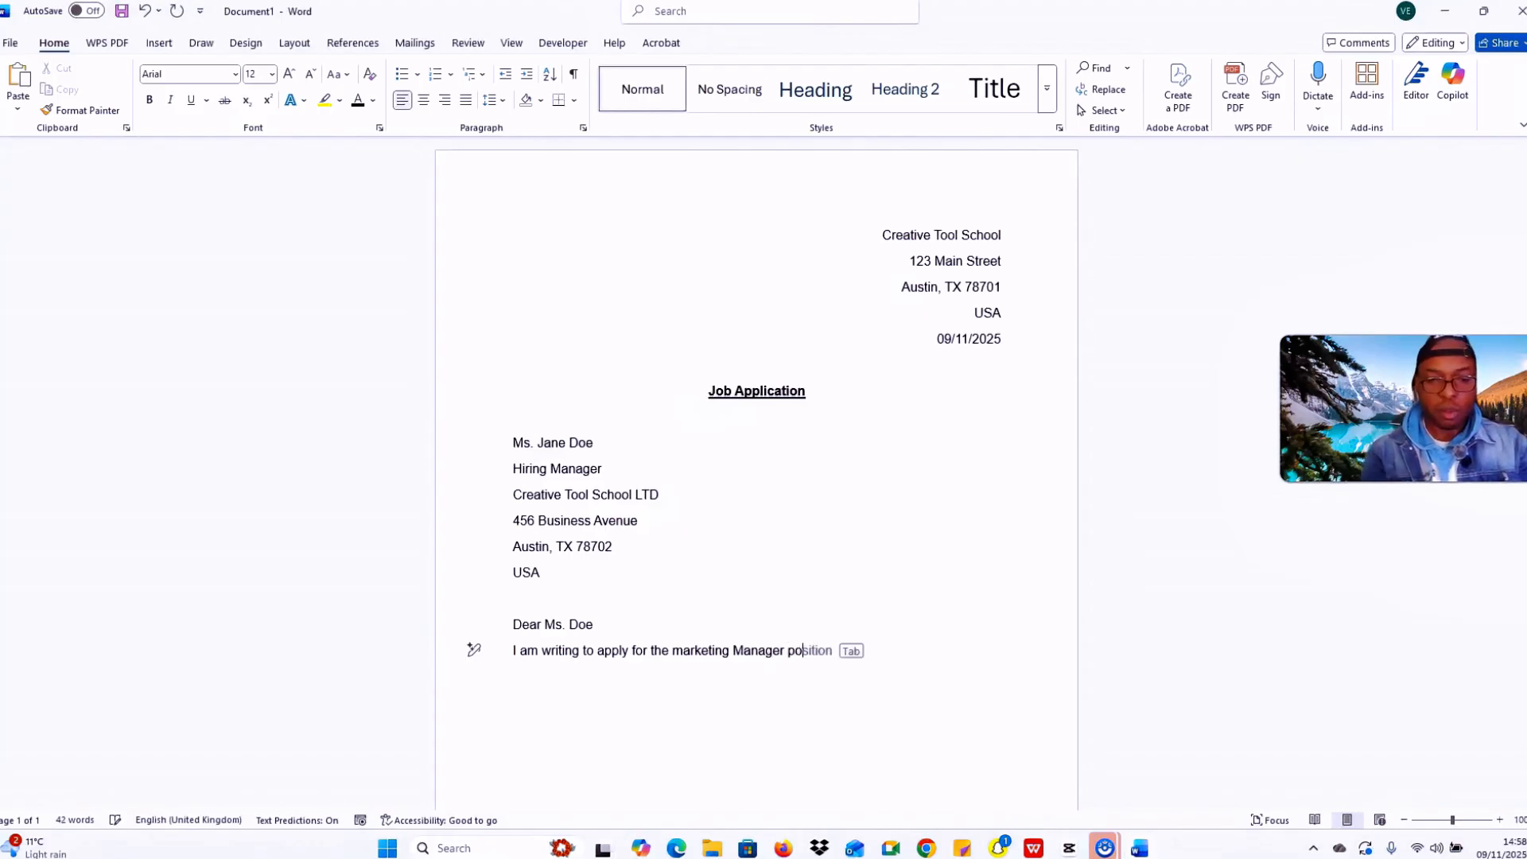
{"action": "type", "text": "sition "}
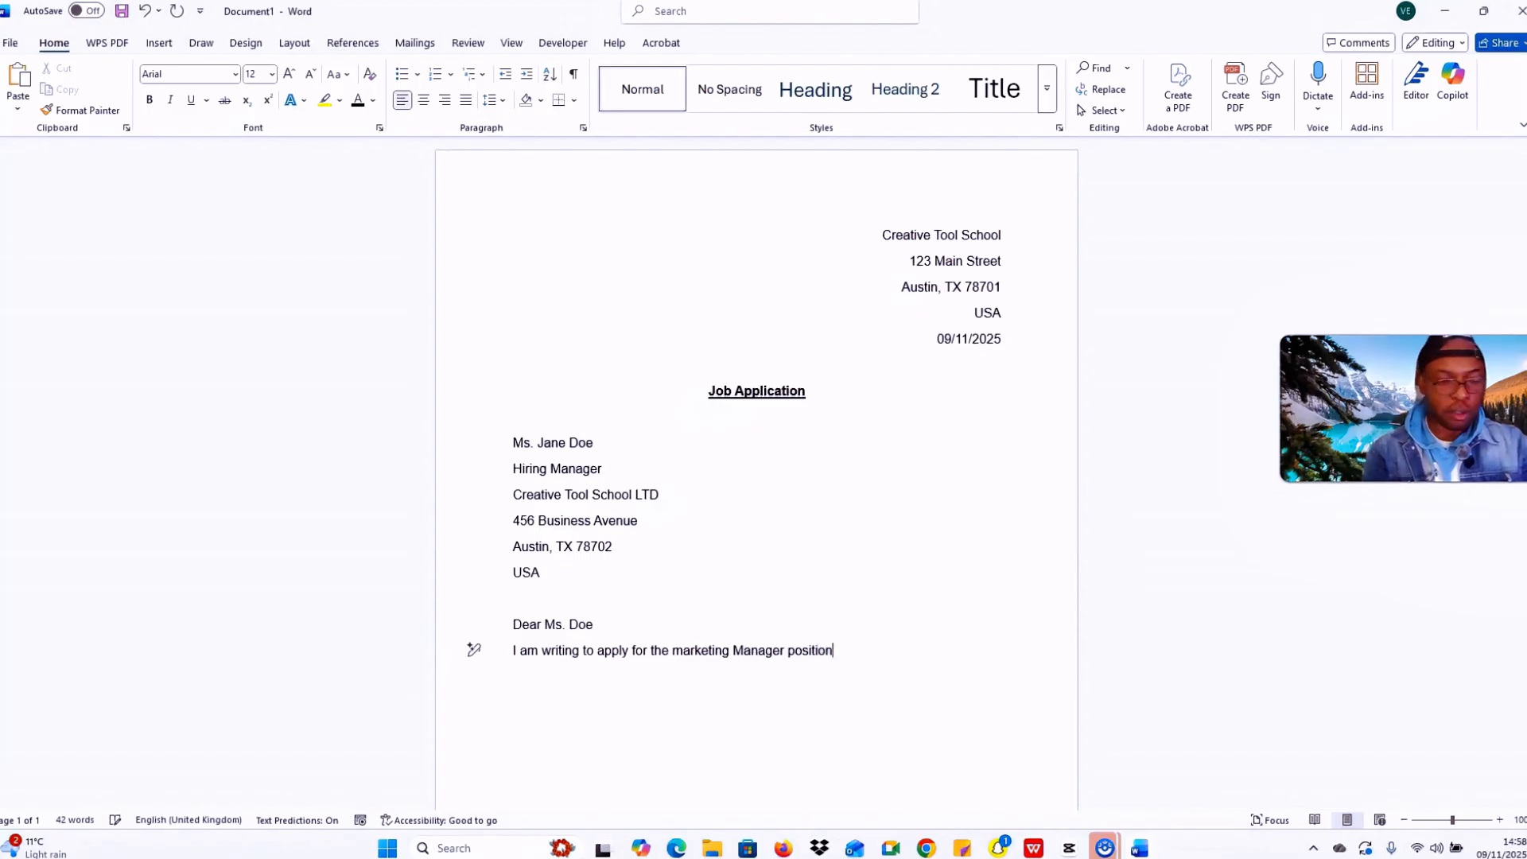
{"action": "type", "text": "I s"}
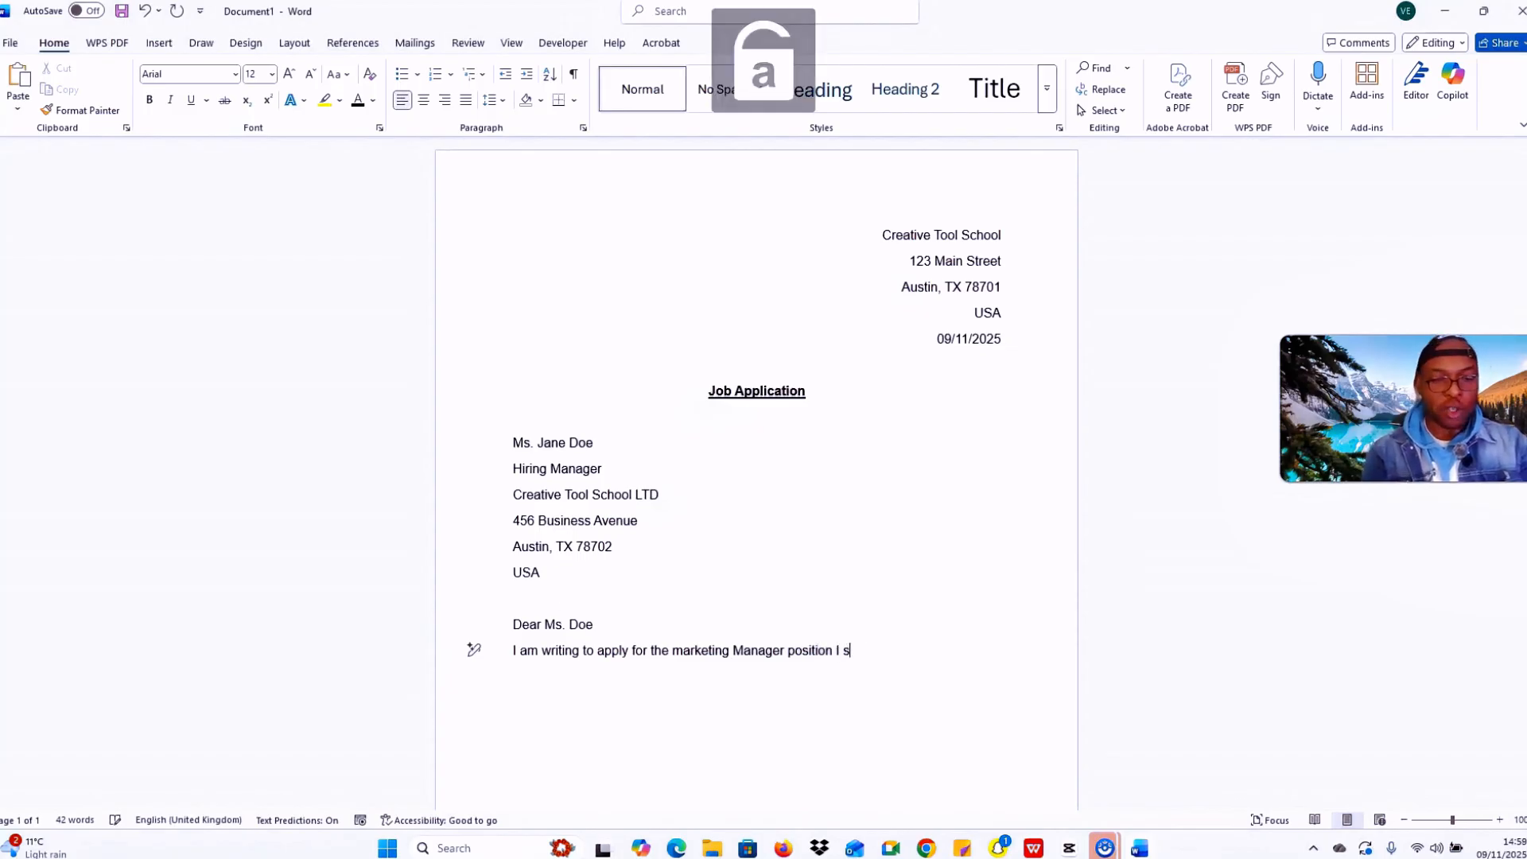
{"action": "type", "text": "aw o"}
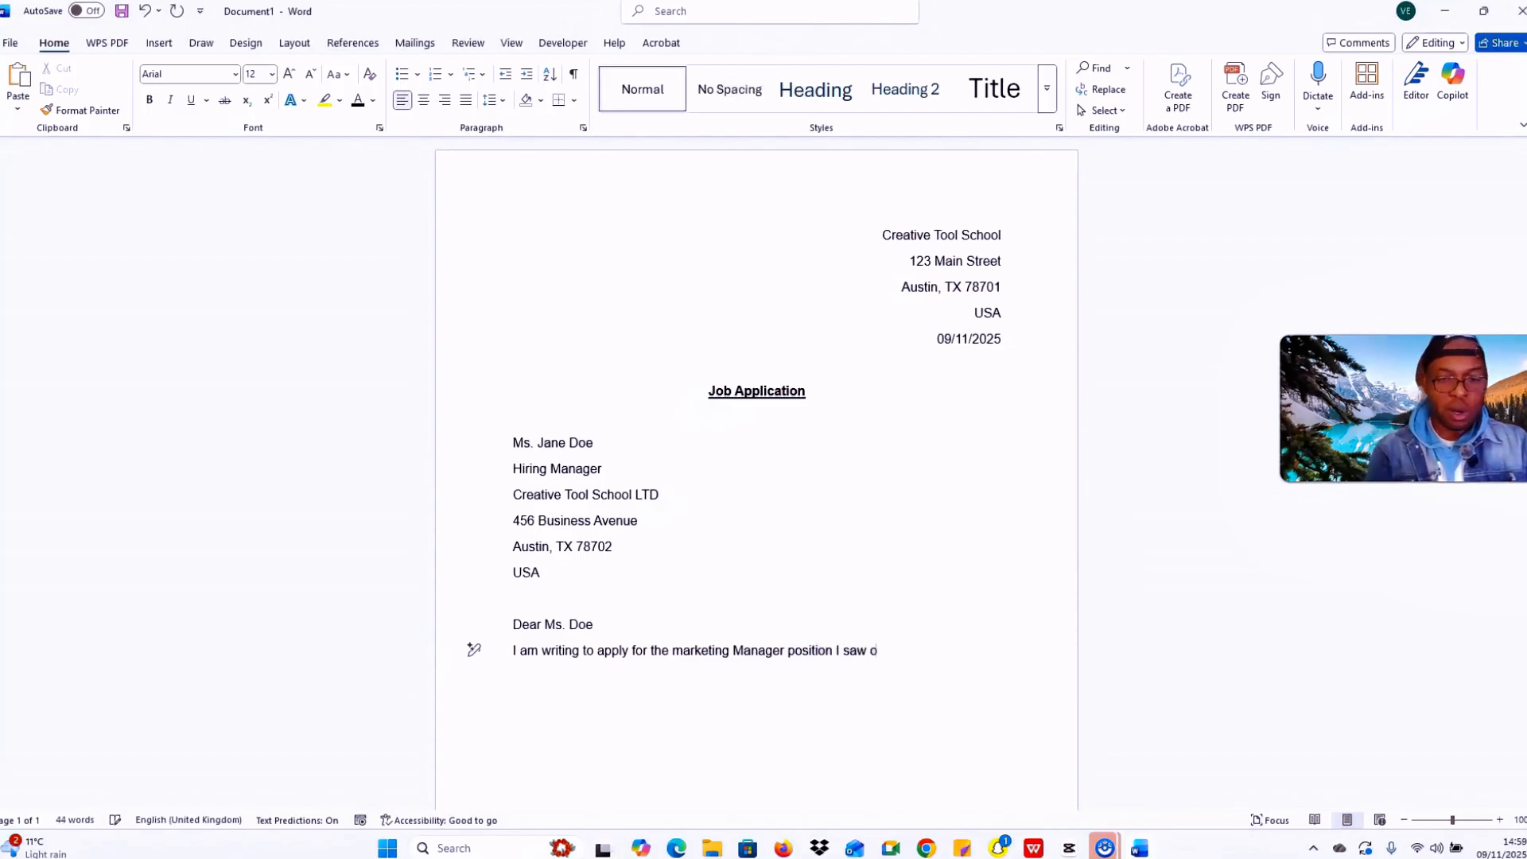
{"action": "type", "text": "n your "}
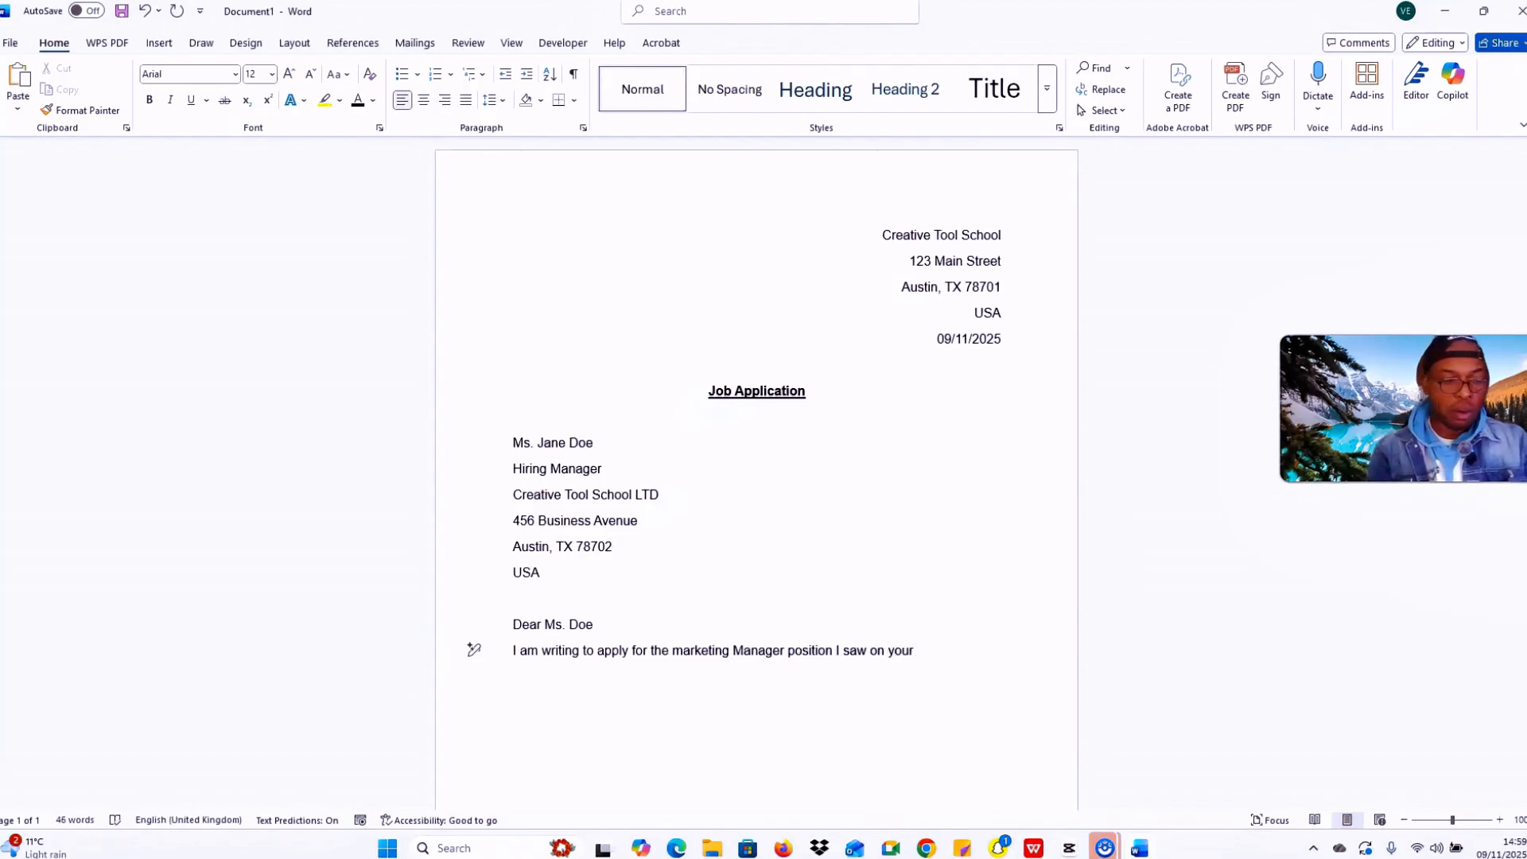
{"action": "type", "text": "we"}
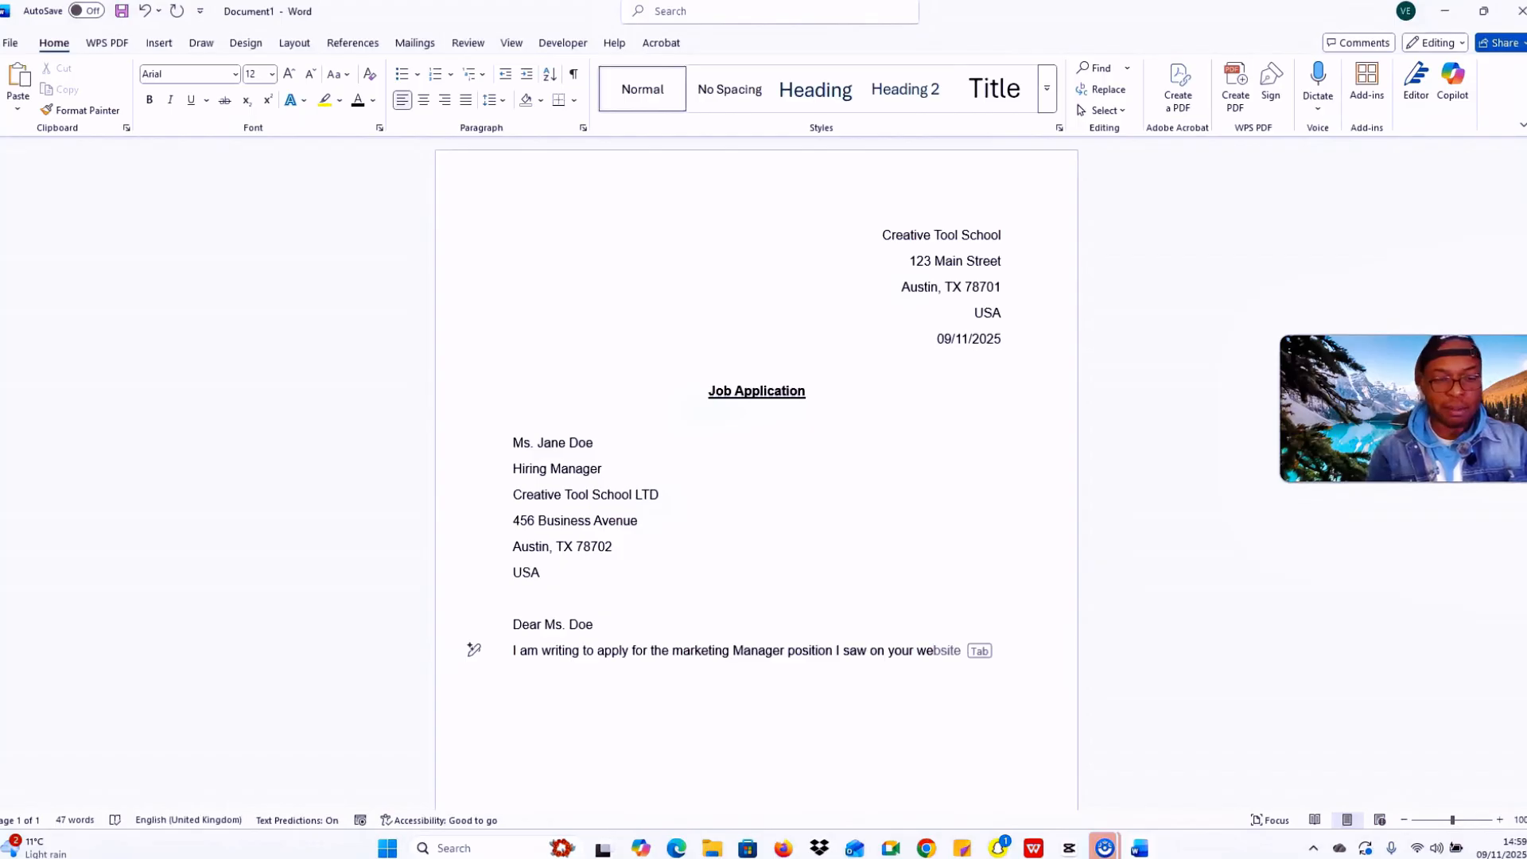
{"action": "type", "text": "bsite"}
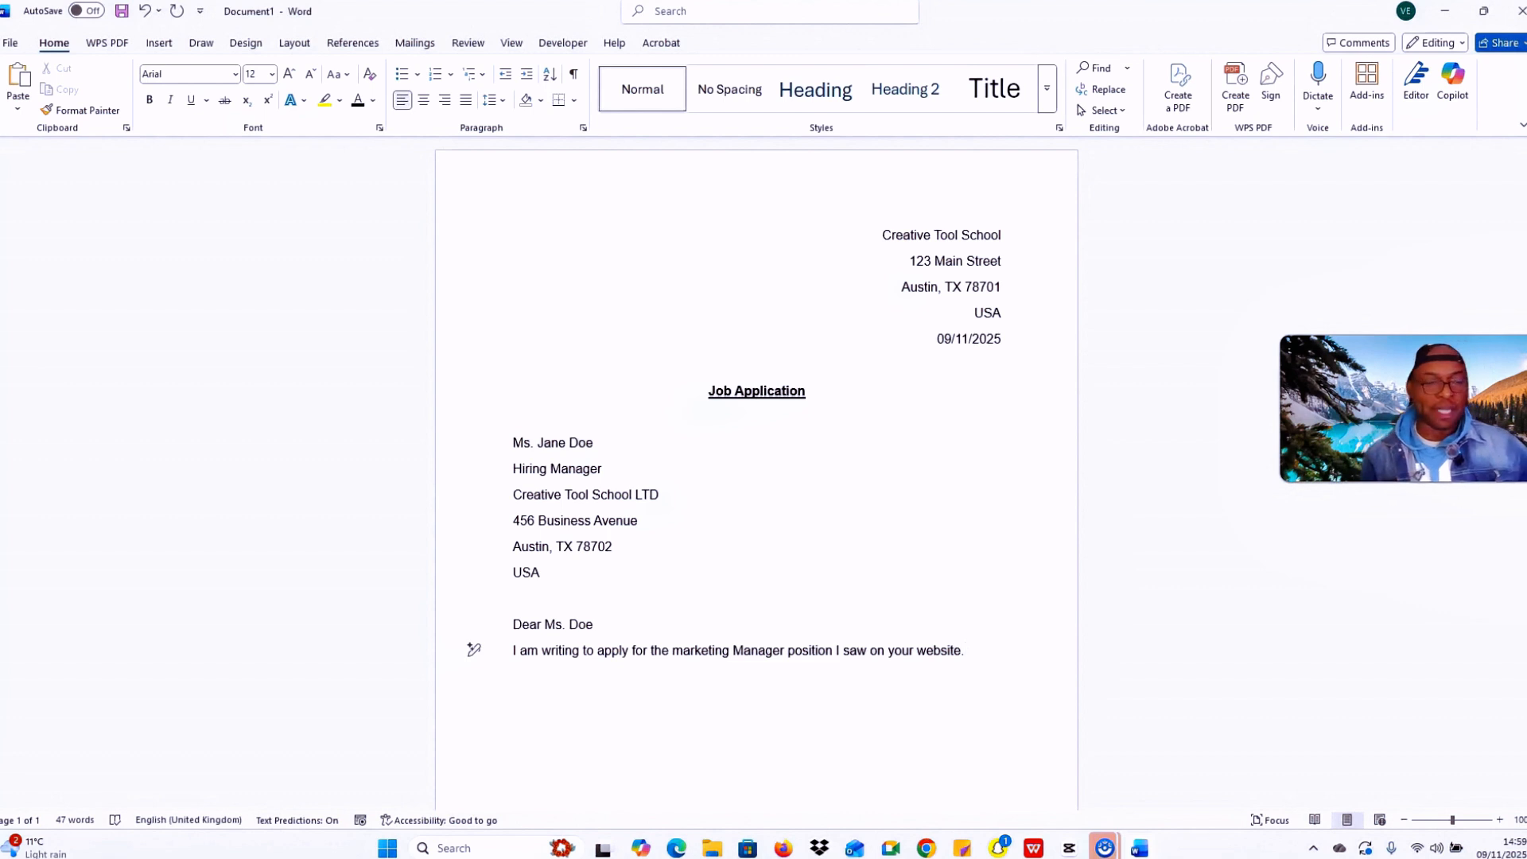
{"action": "type", "text": "."}
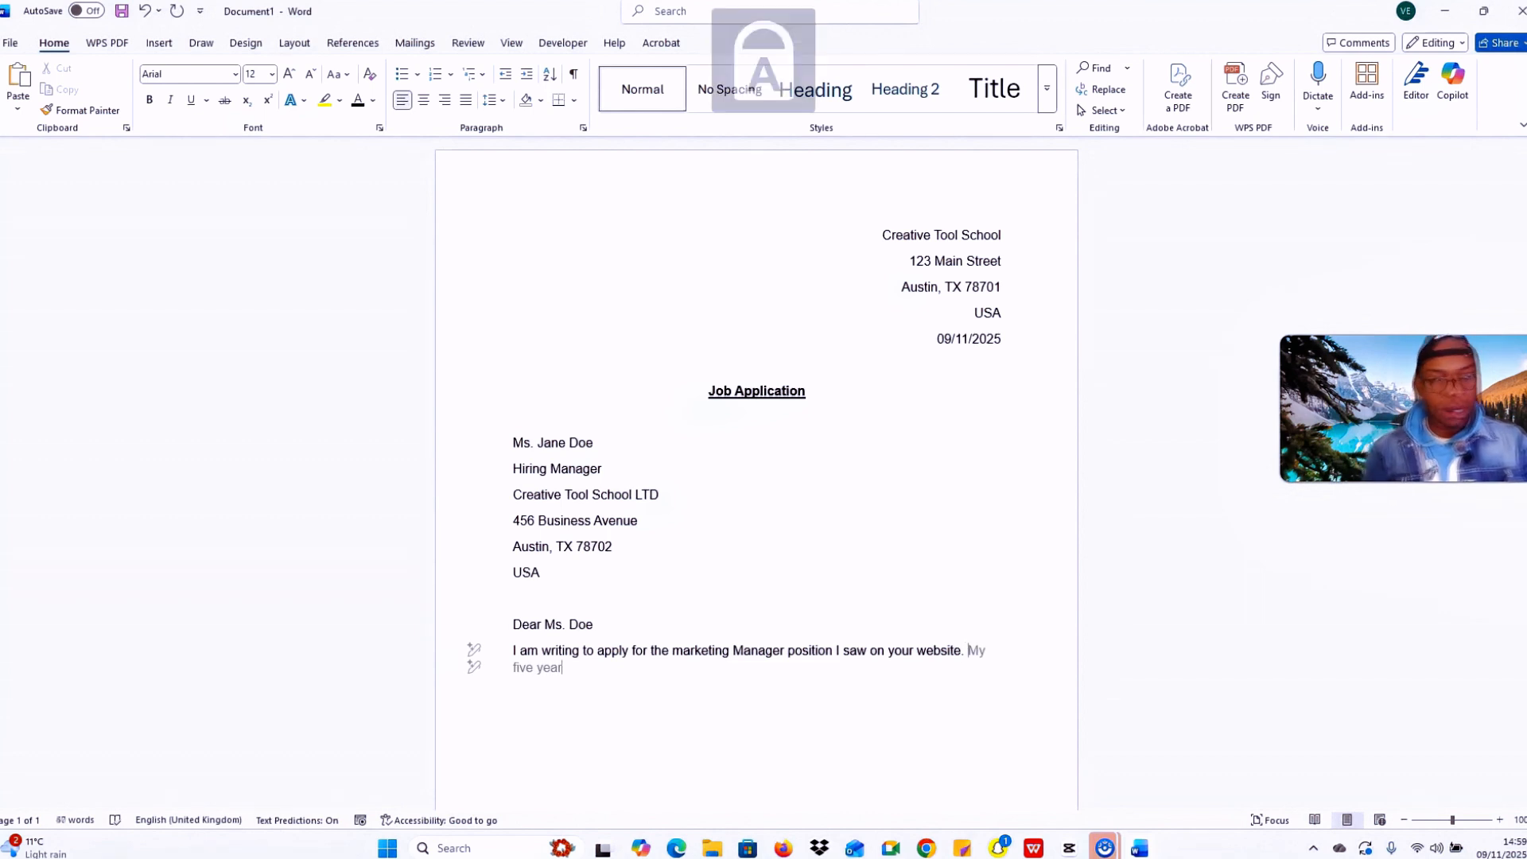
{"action": "key", "text": "BackSpace"}
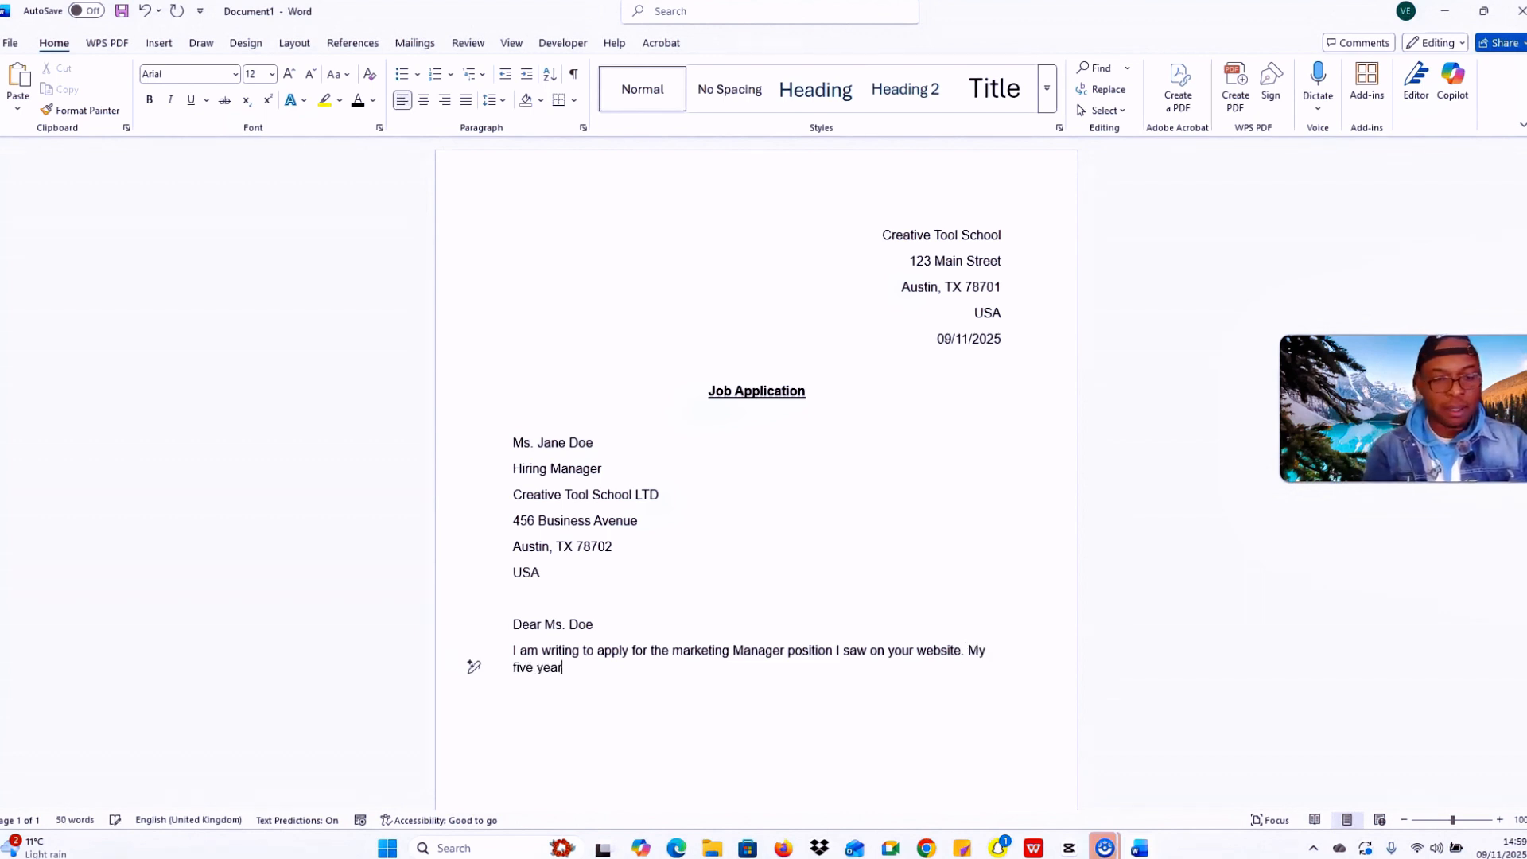
{"action": "type", "text": "s of e"}
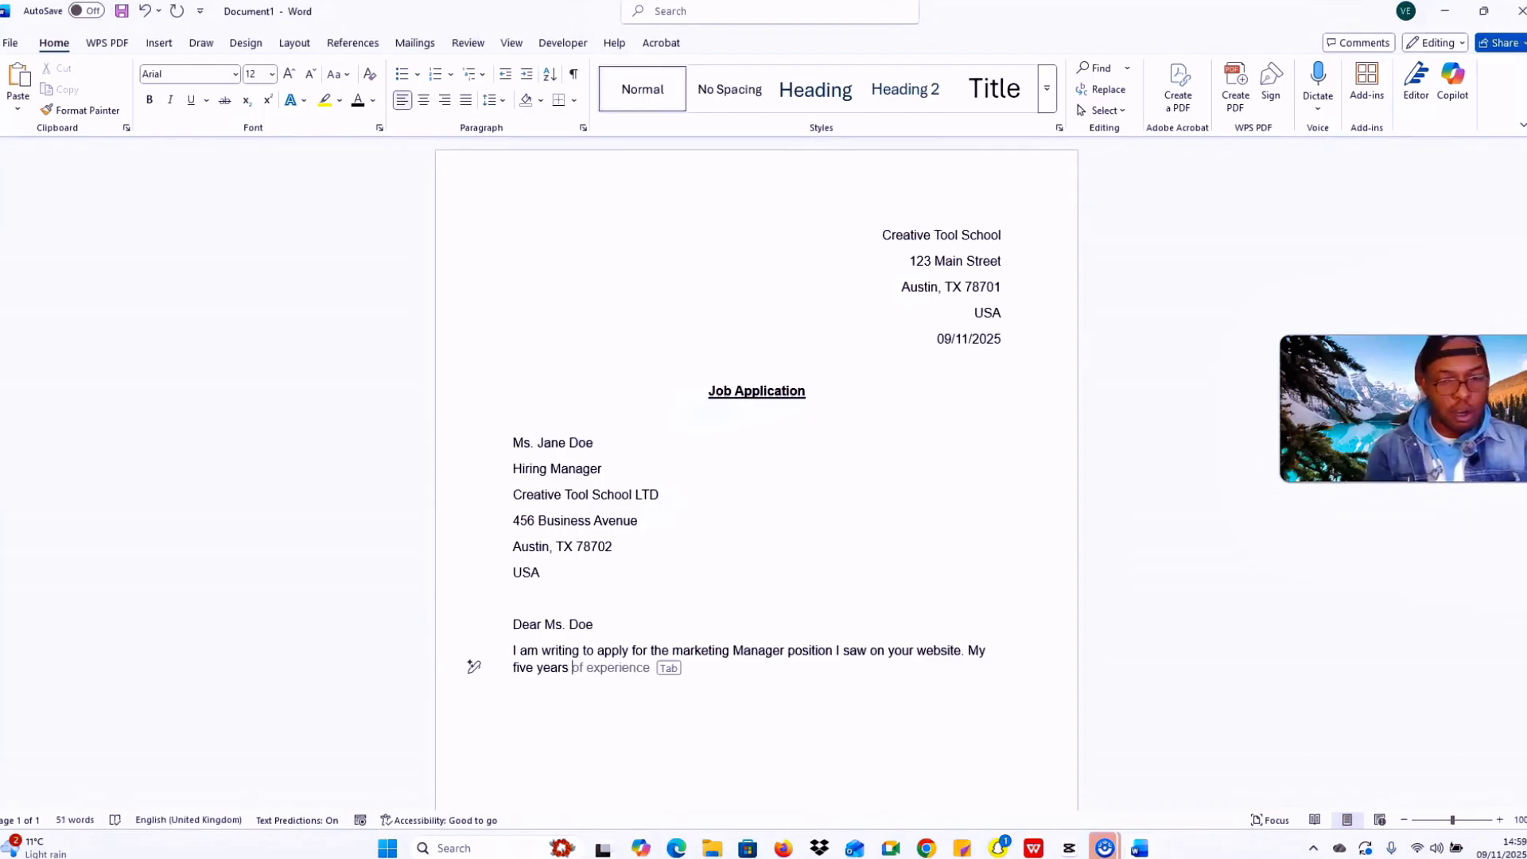
{"action": "type", "text": "x"}
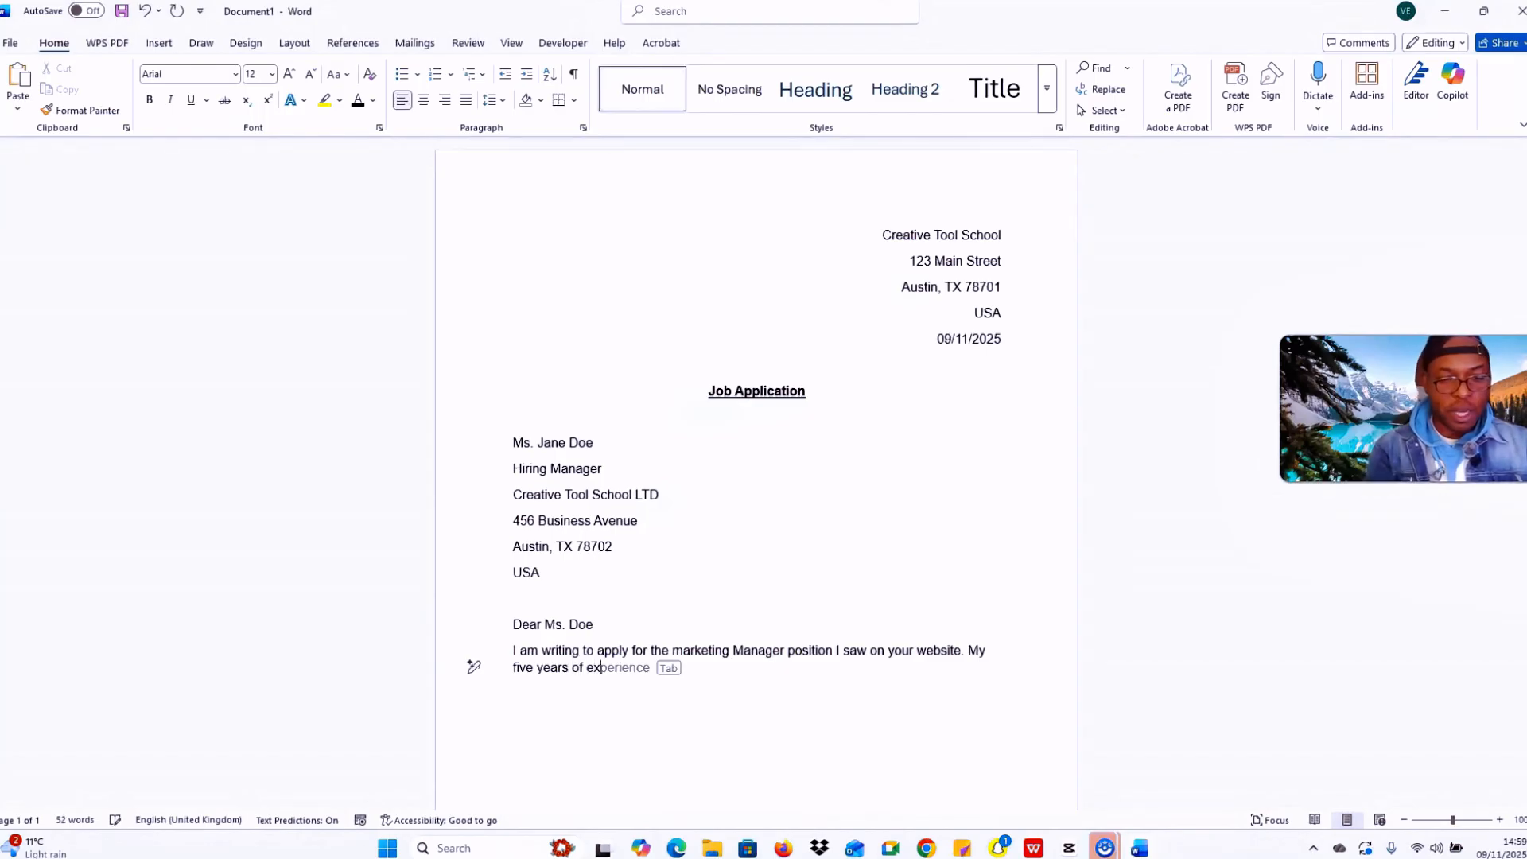
{"action": "type", "text": "perie"}
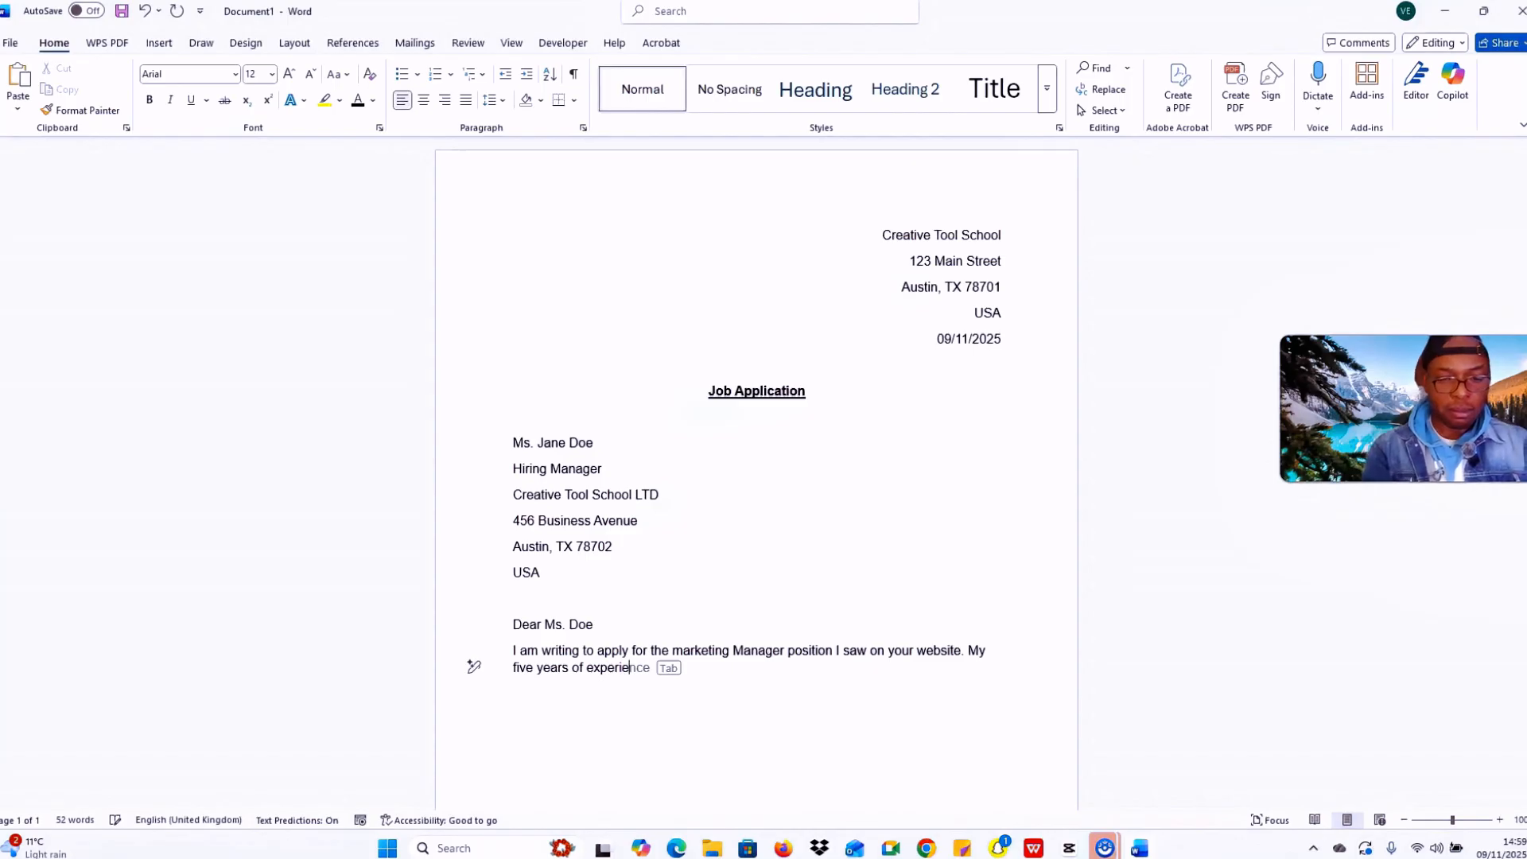
{"action": "type", "text": "nce i"}
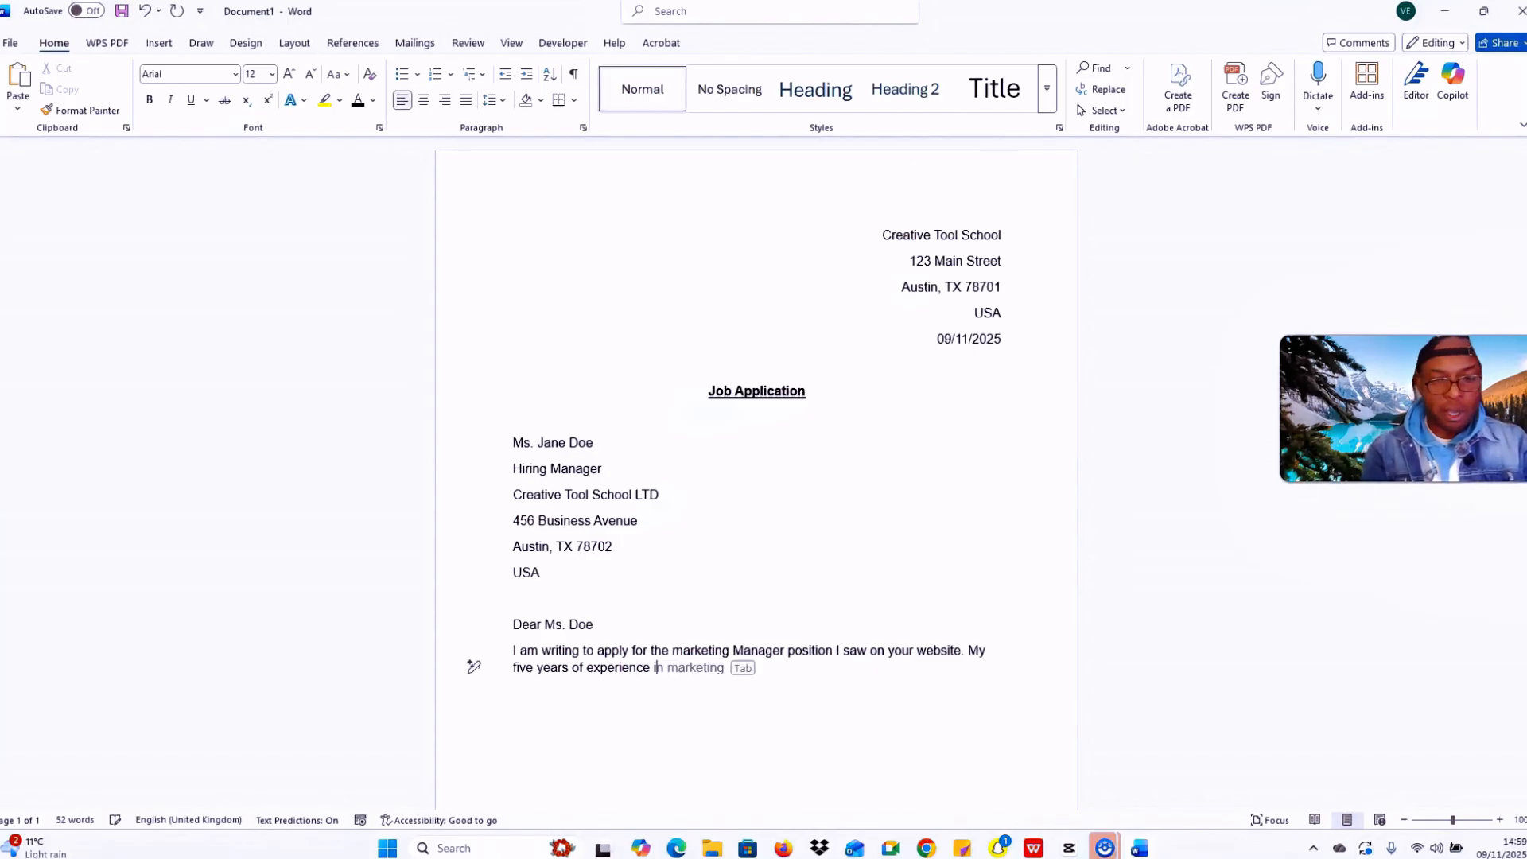
{"action": "type", "text": "n digita"}
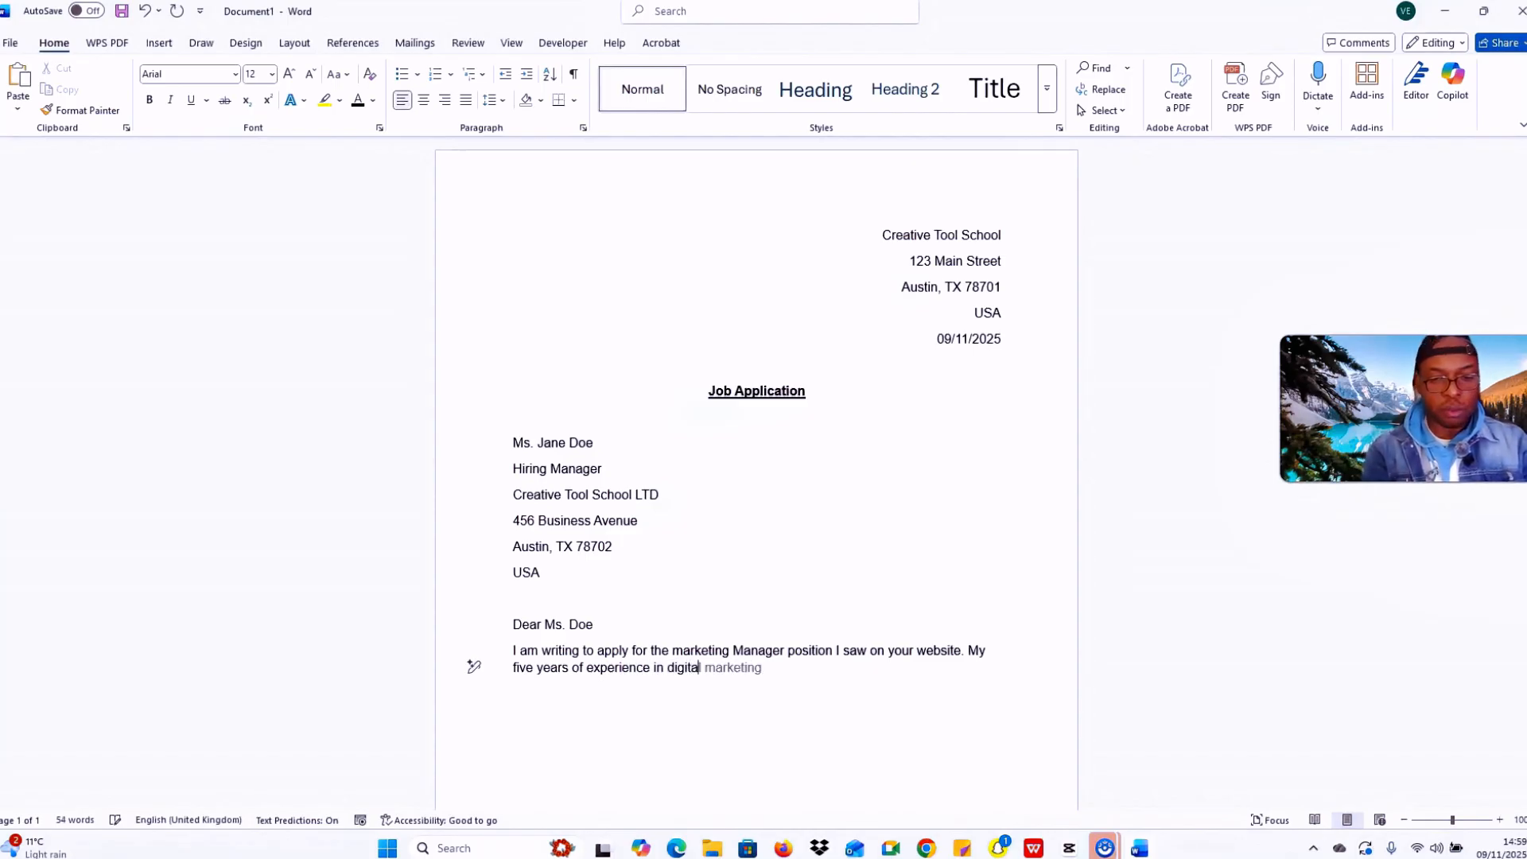
{"action": "type", "text": "l marketing "}
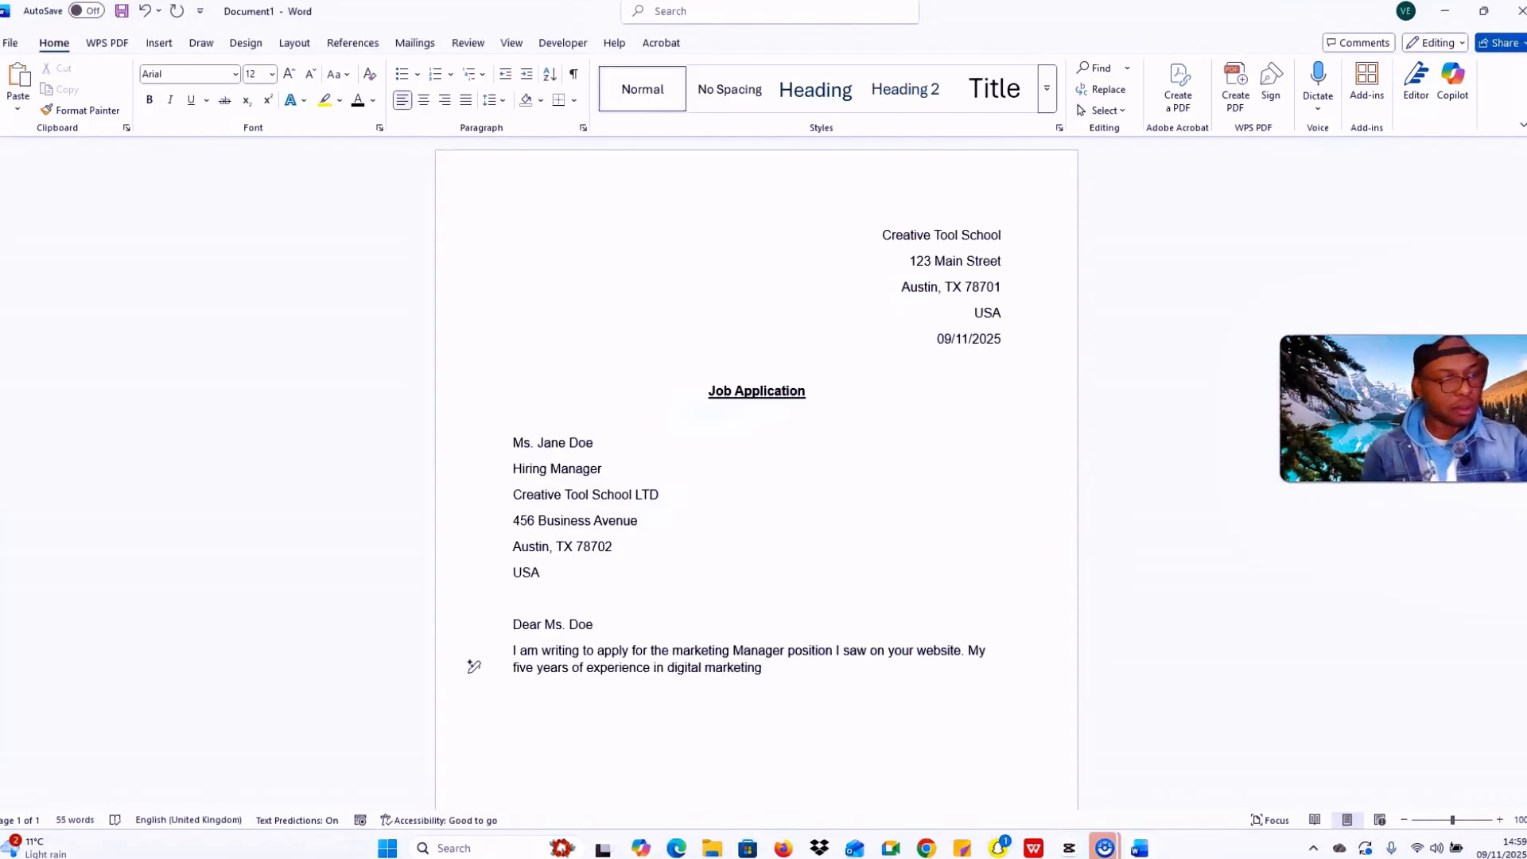
{"action": "type", "text": "have"}
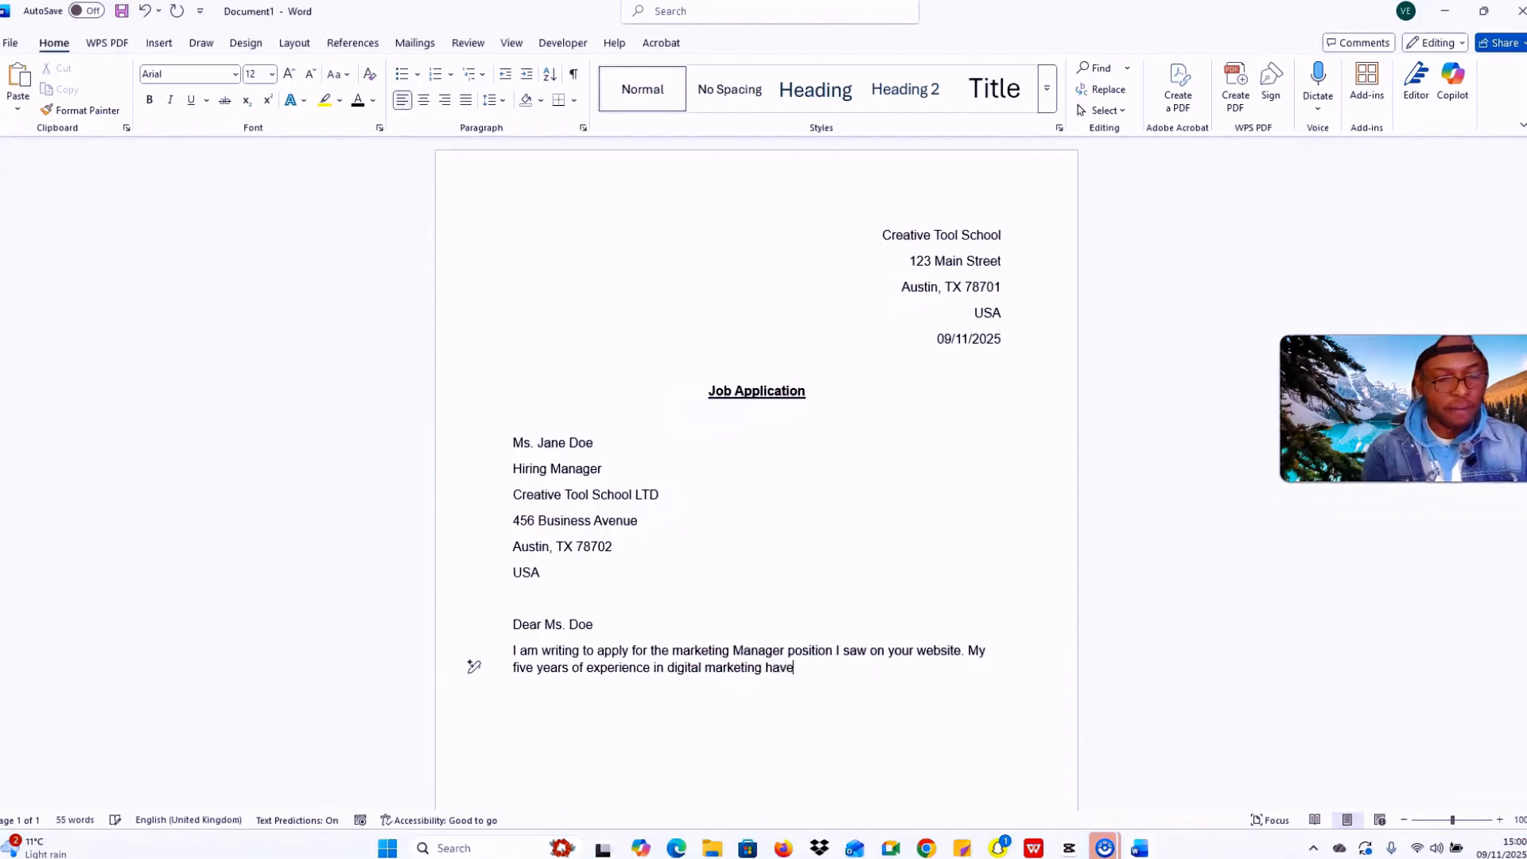
{"action": "type", "text": " p"}
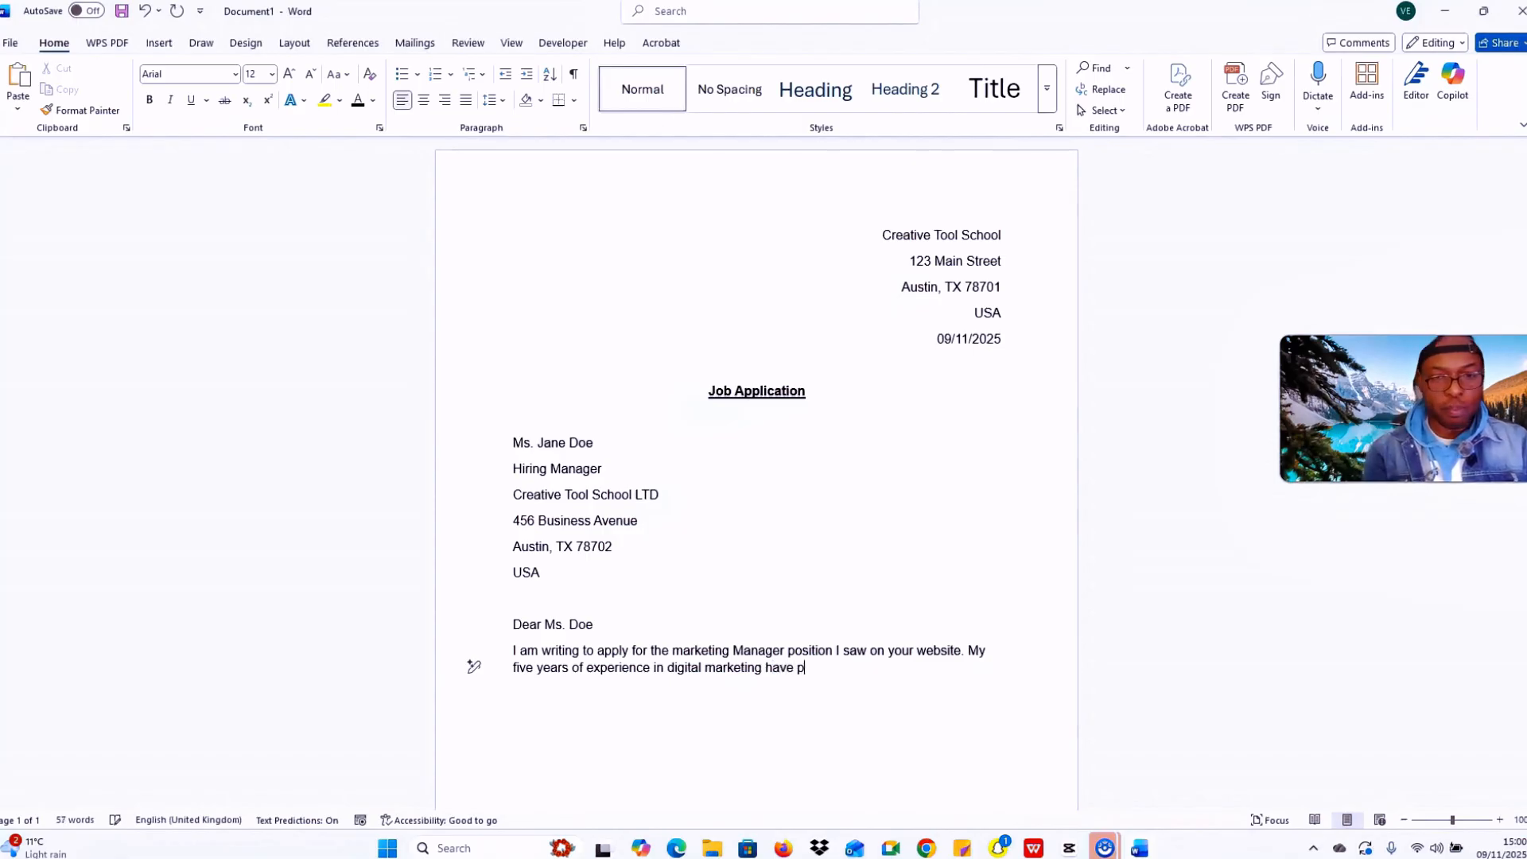
{"action": "type", "text": "rep"}
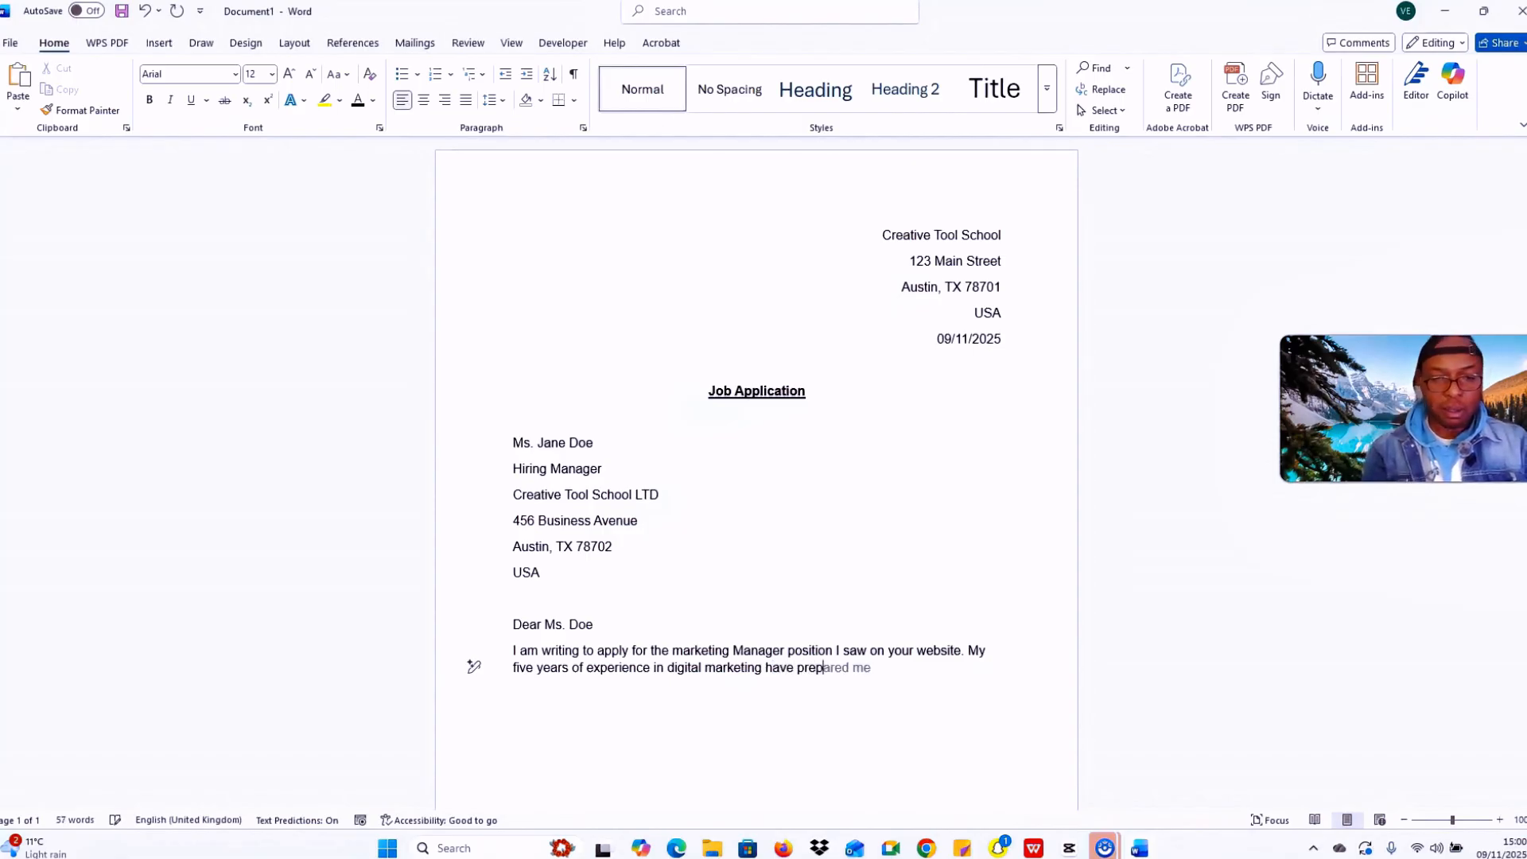
{"action": "type", "text": "ared me well "}
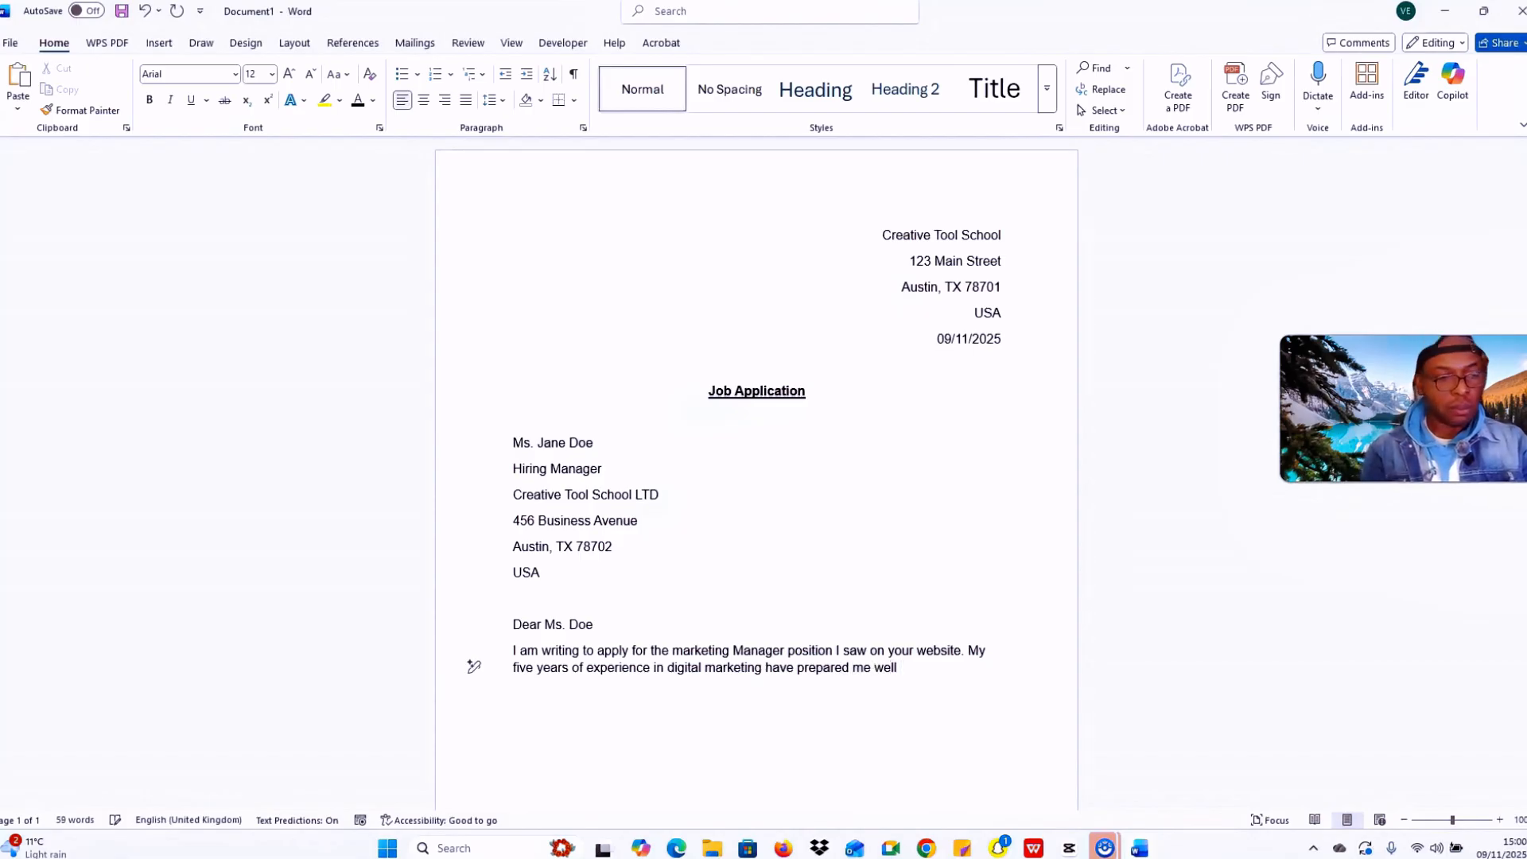
{"action": "type", "text": "for this"}
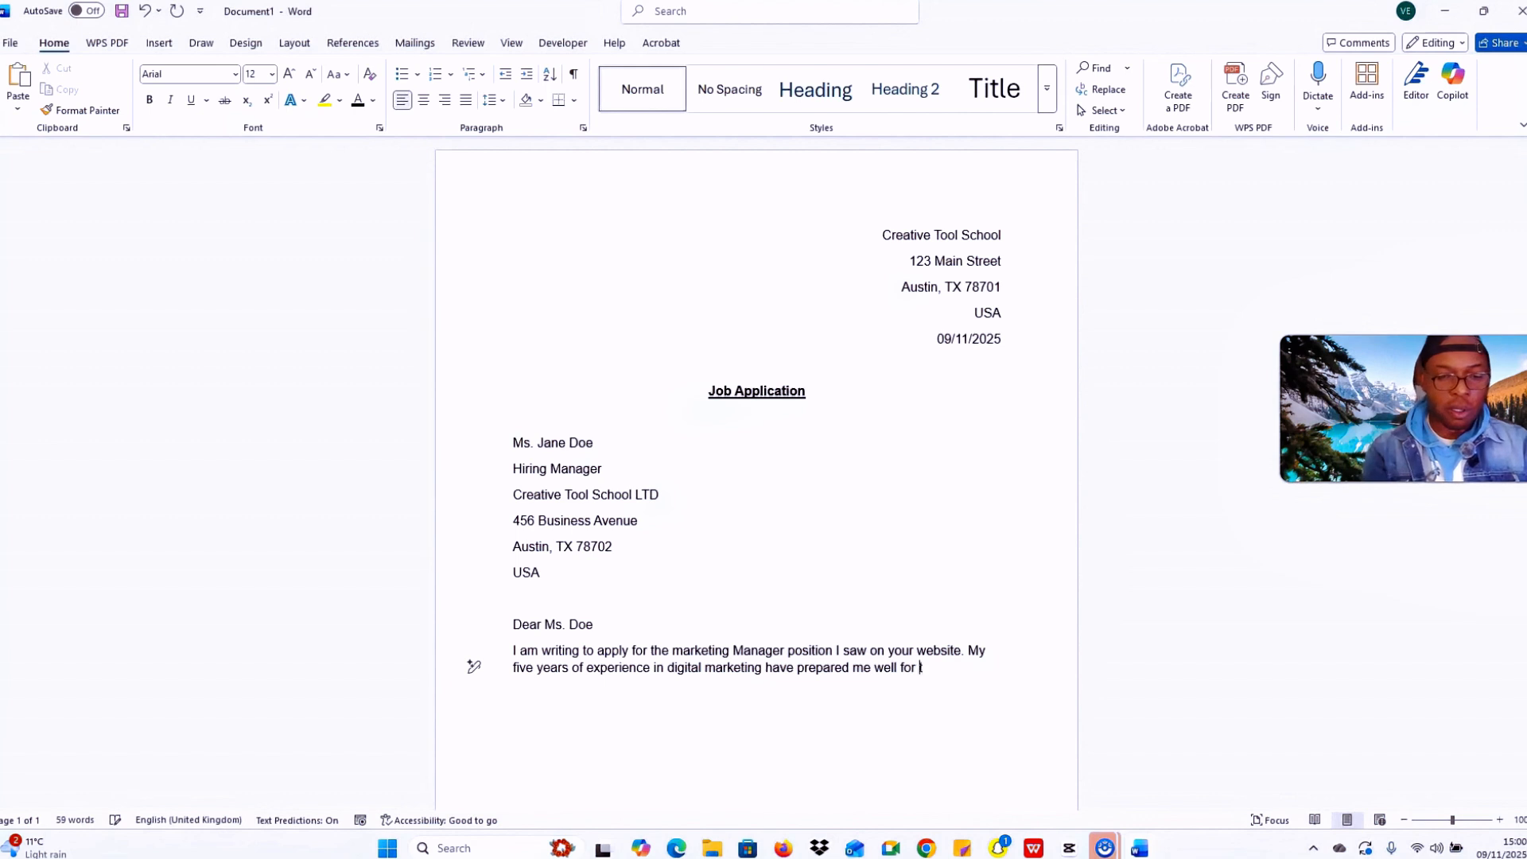
{"action": "type", "text": " rol"}
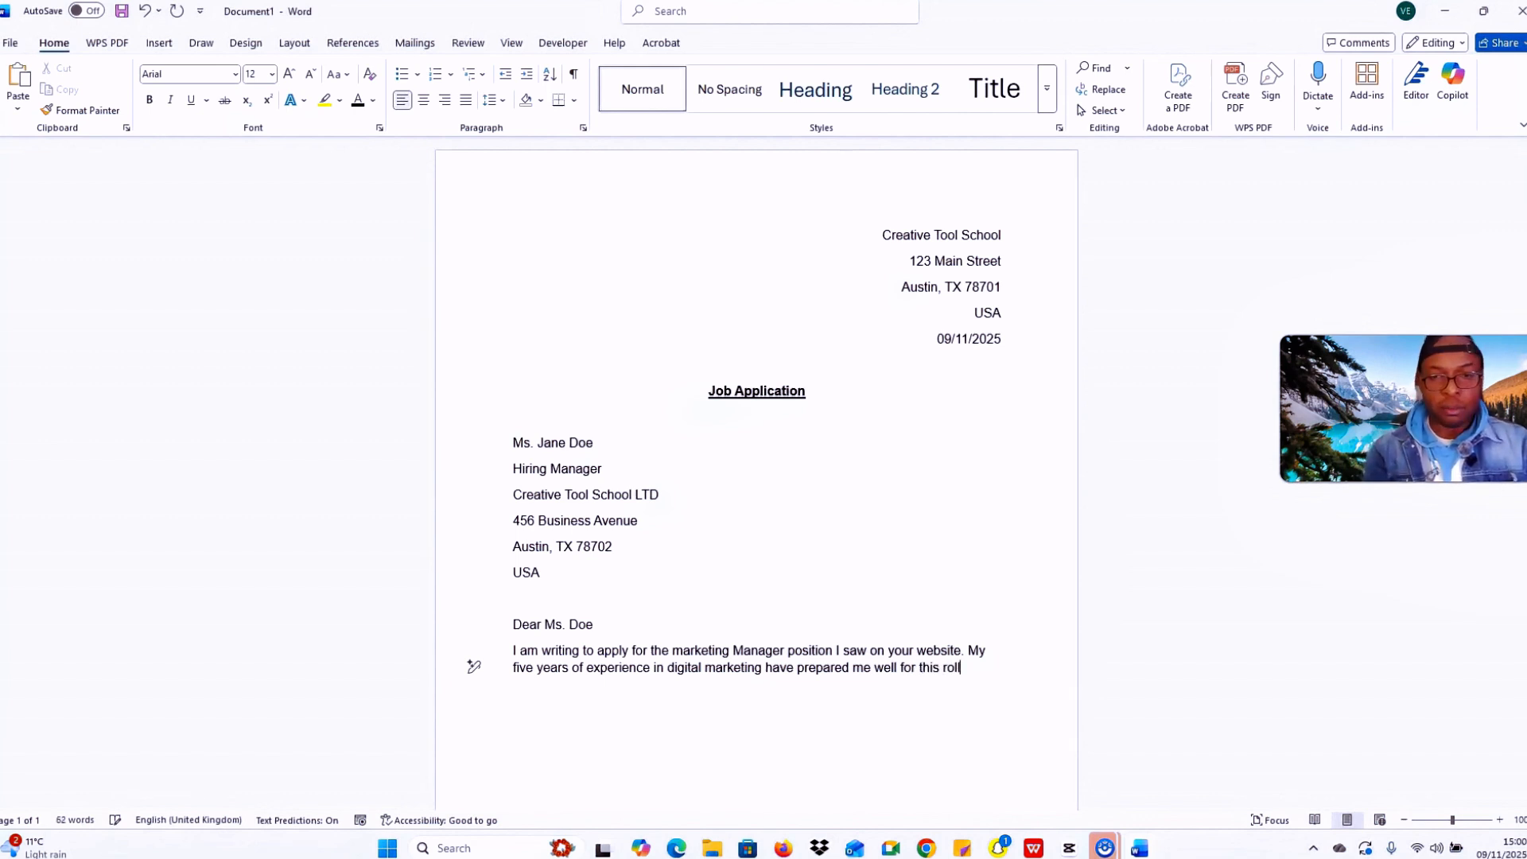
{"action": "type", "text": "e."}
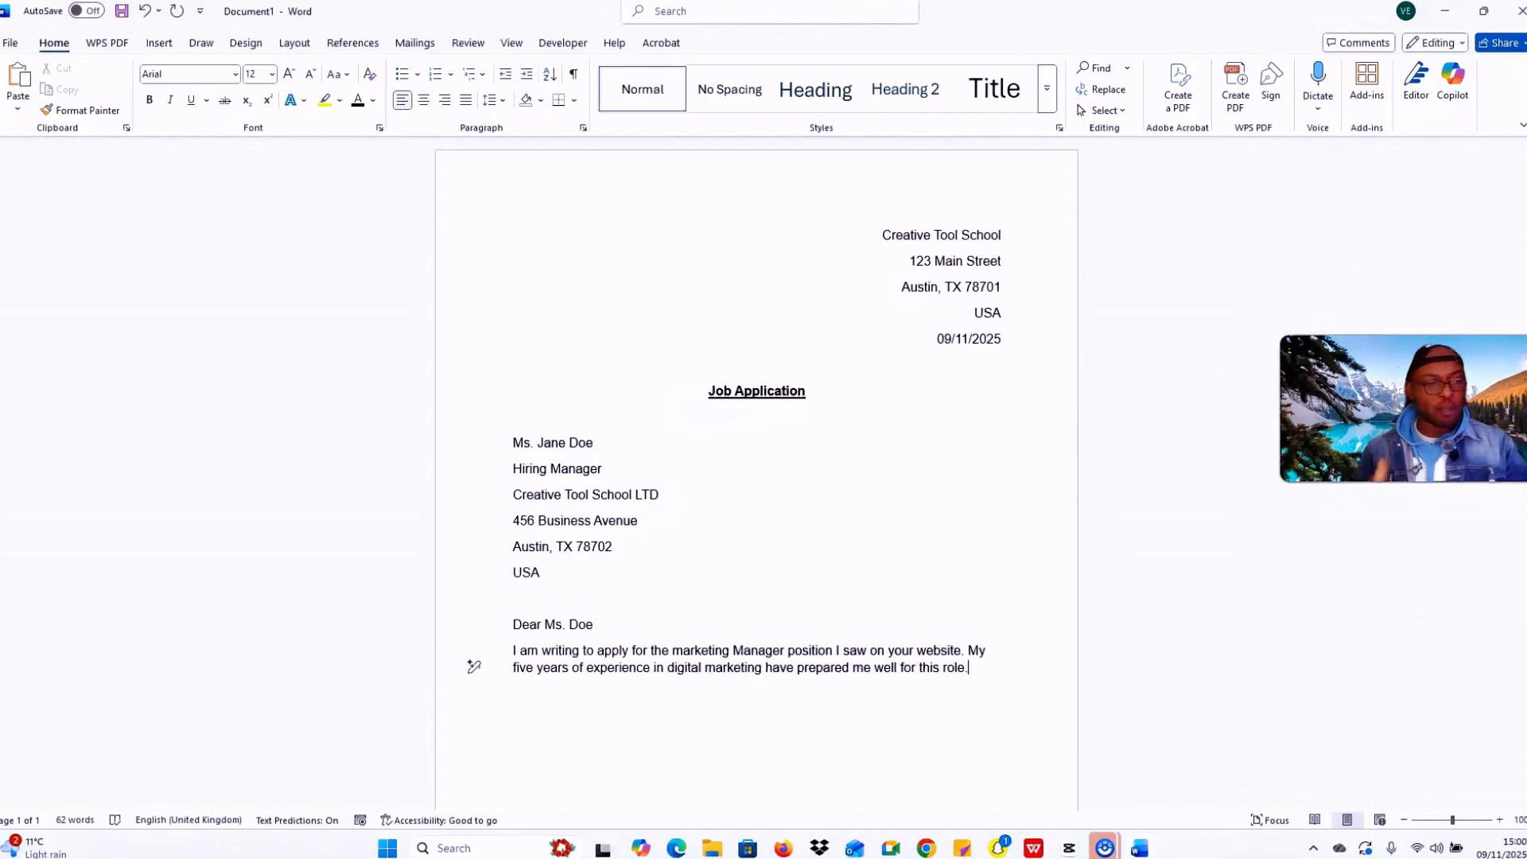
{"action": "key", "text": "Return"}
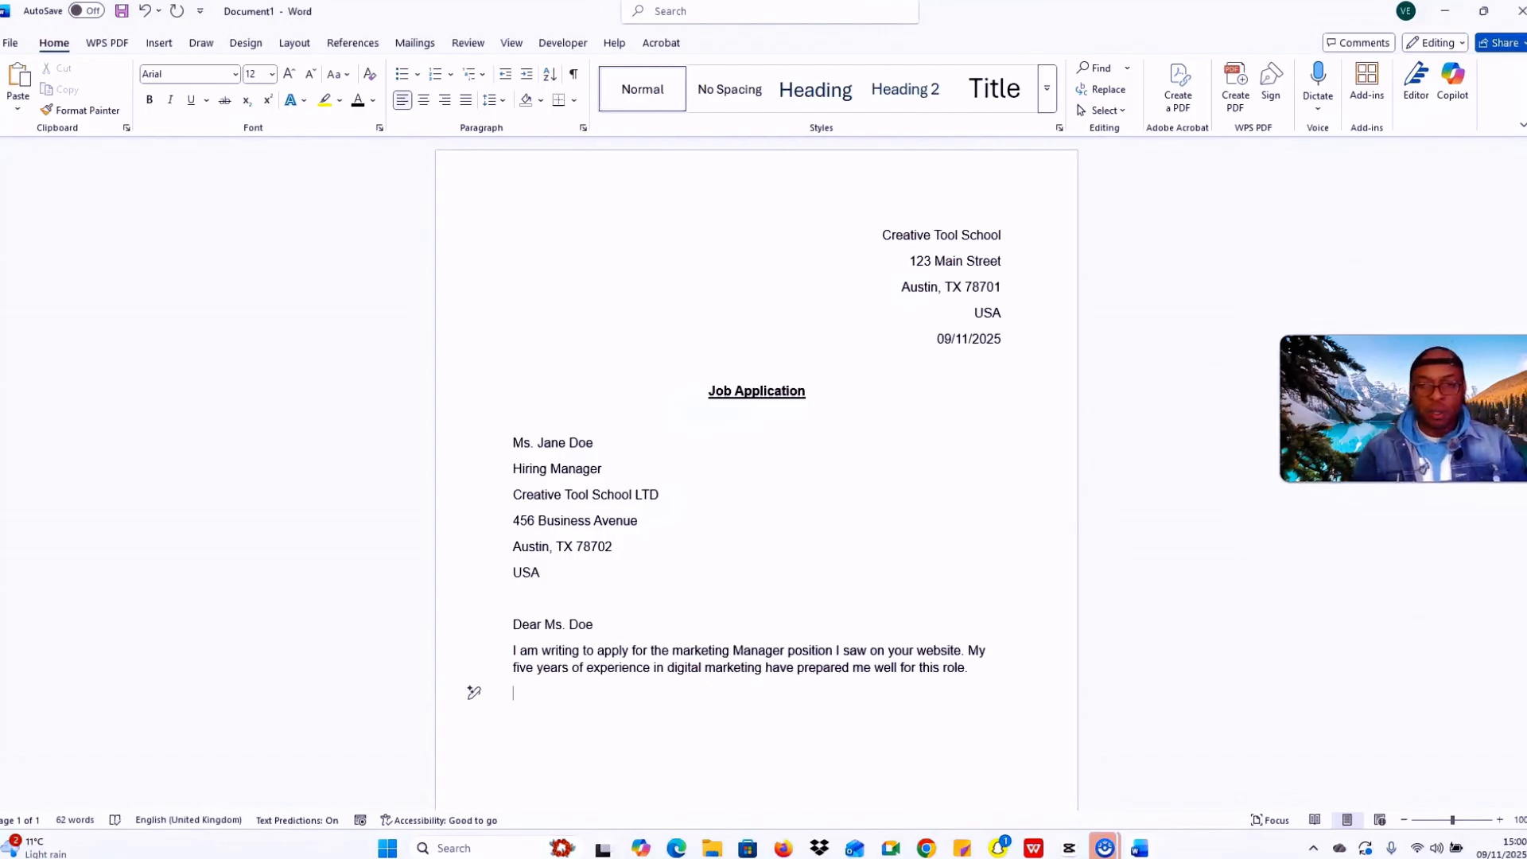
Step: Start a second paragraph: 'At my previous job, I led a campaign that increased … by 40%.'
{"action": "key", "text": "Return"}
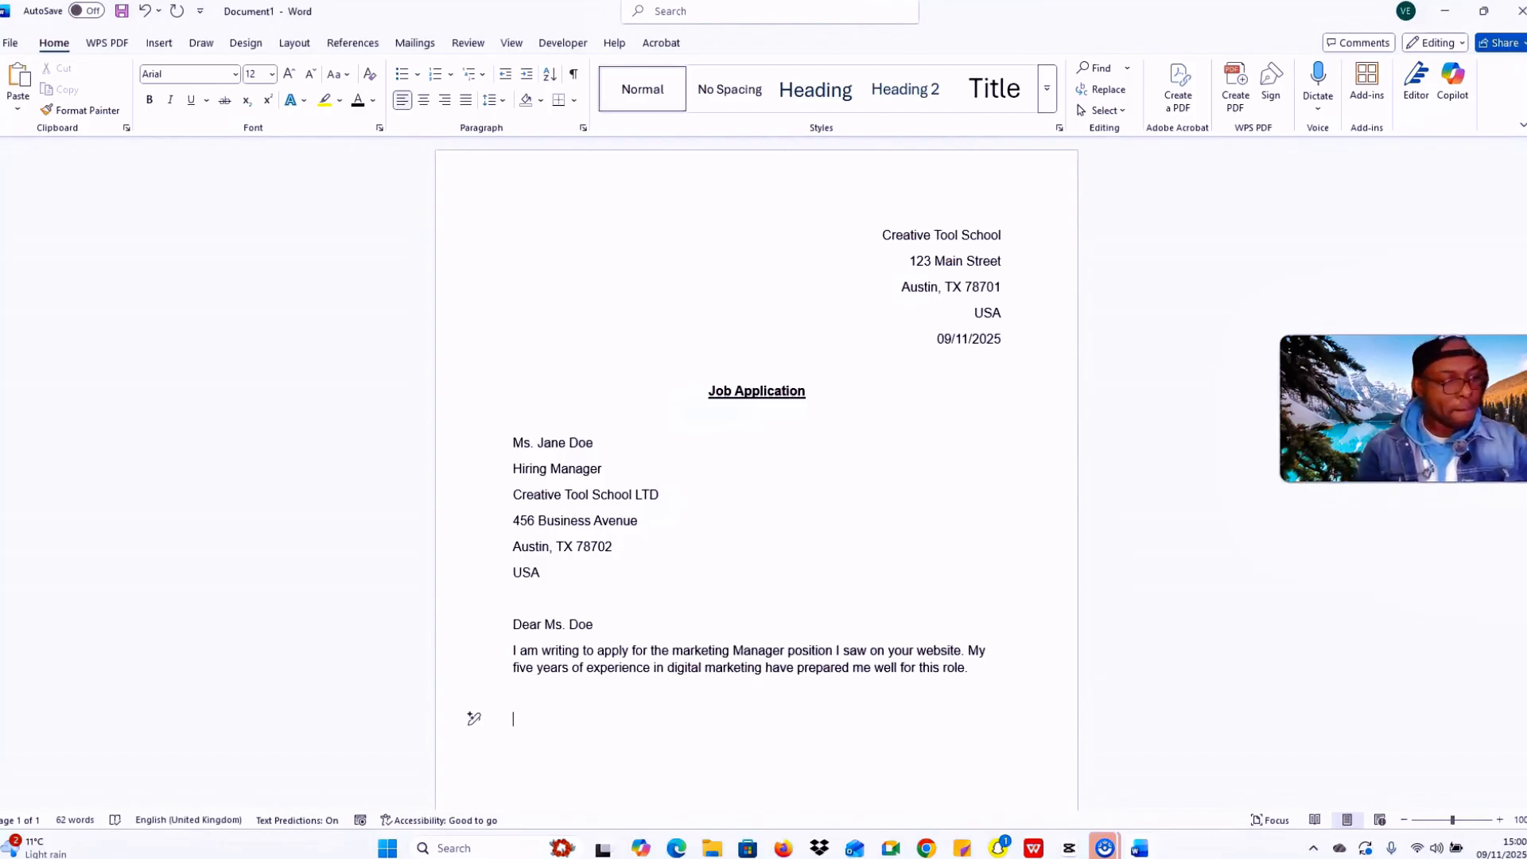
{"action": "key", "text": "Caps_Lock"}
{"action": "type", "text": "A"}
{"action": "key", "text": "Caps_Lock"}
{"action": "type", "text": "t"}
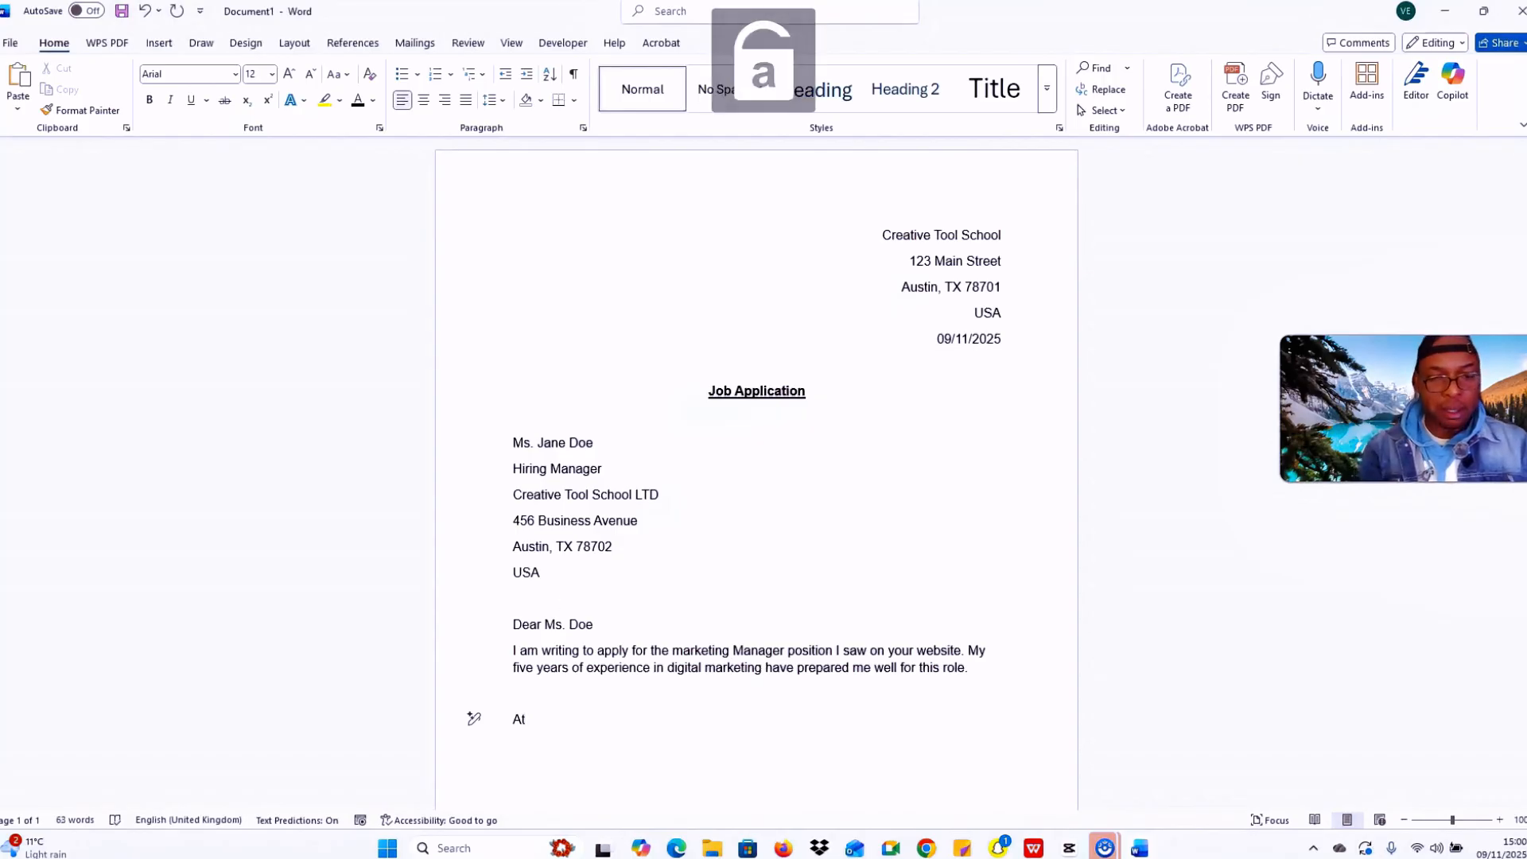
{"action": "key", "text": "Caps_Lock"}
{"action": "type", "text": "M"}
{"action": "key", "text": "Caps_Lock"}
{"action": "type", "text": "y "}
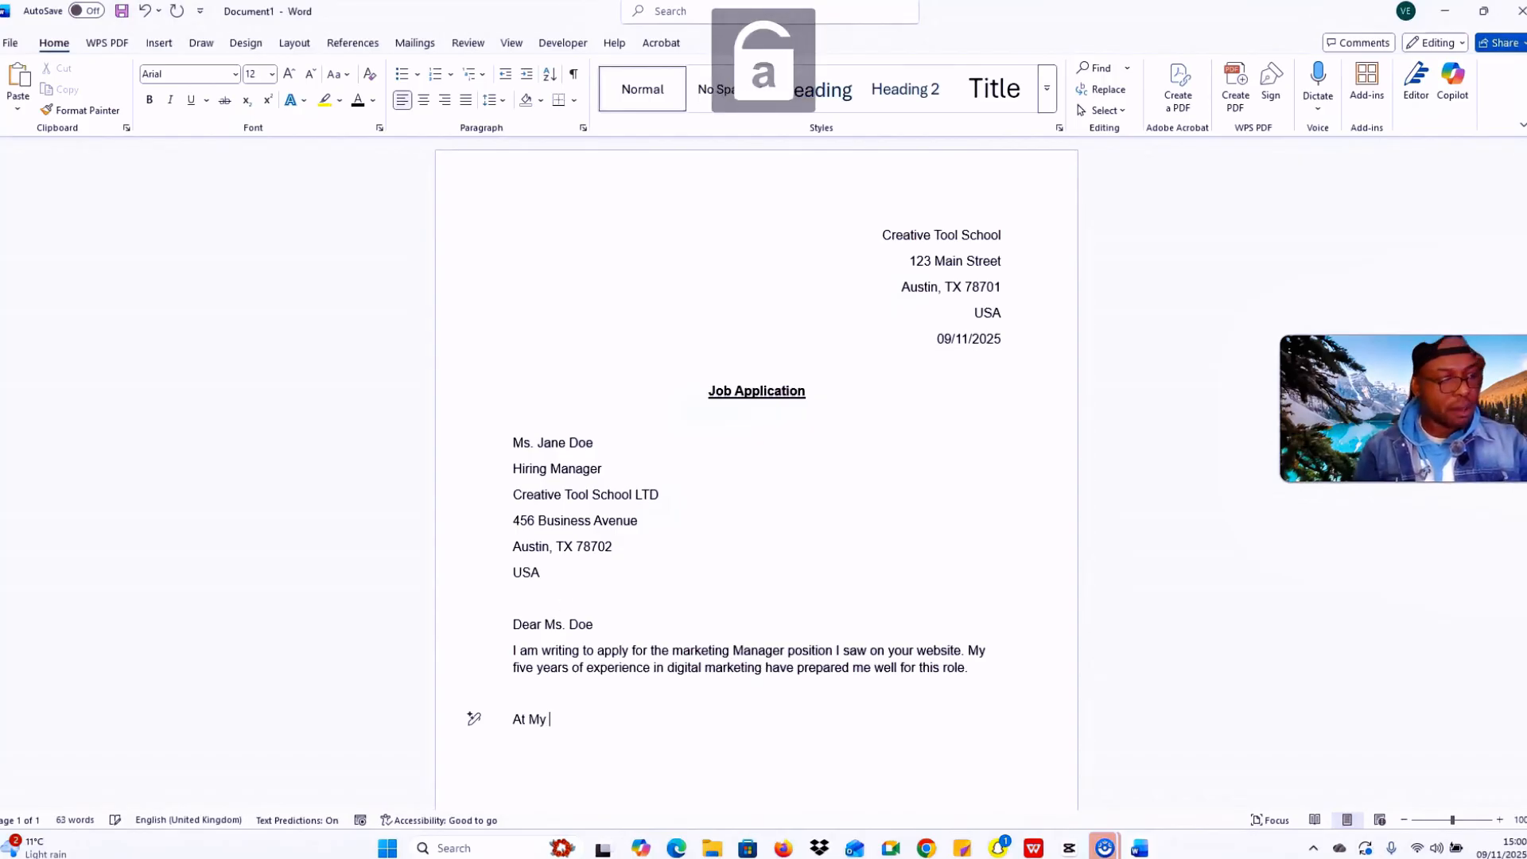
{"action": "type", "text": "prev"}
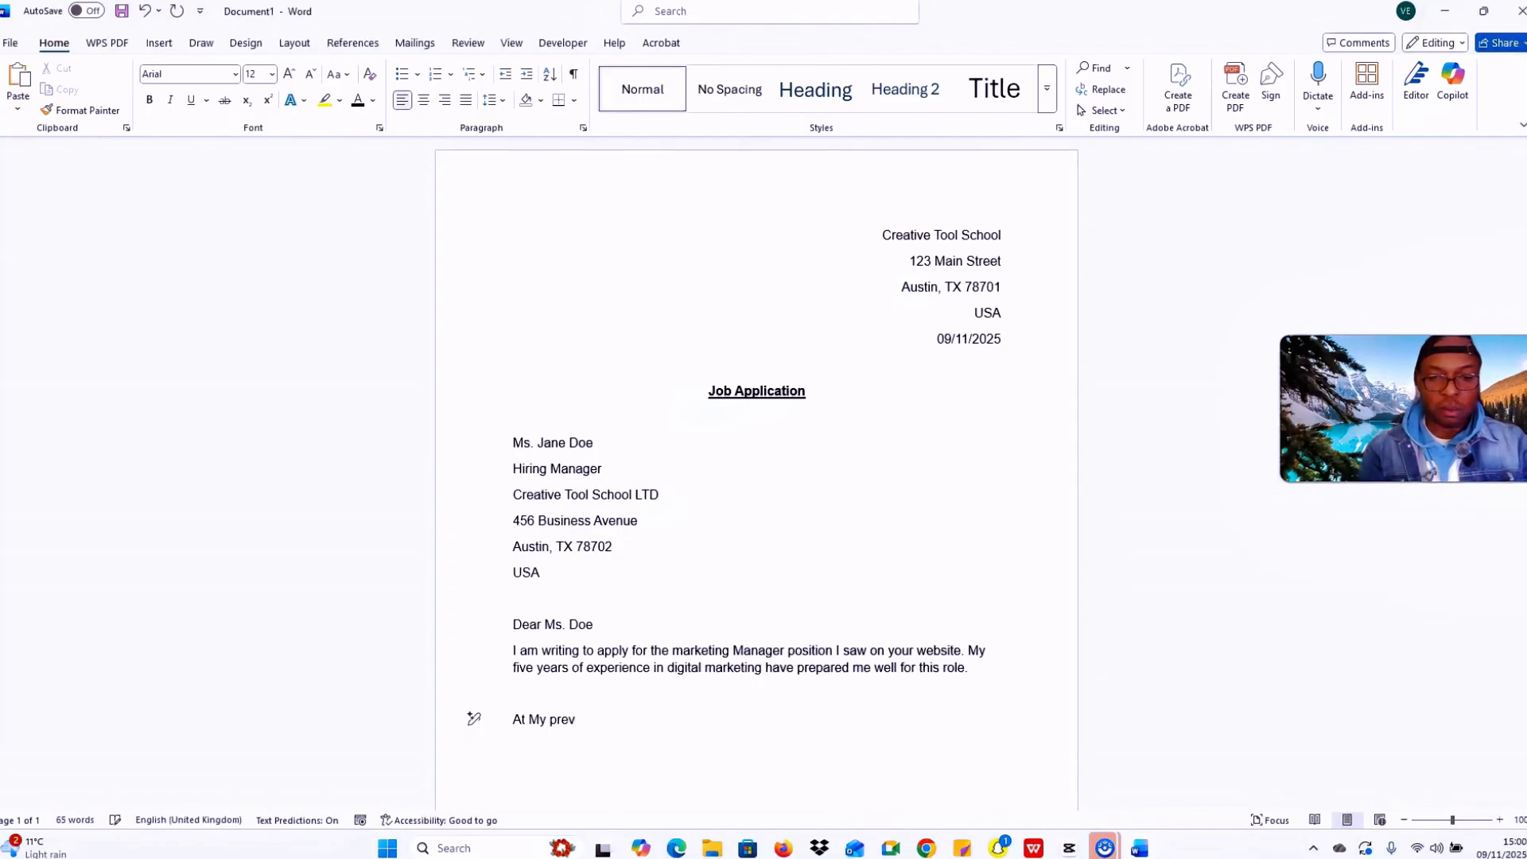
{"action": "type", "text": "ious j"}
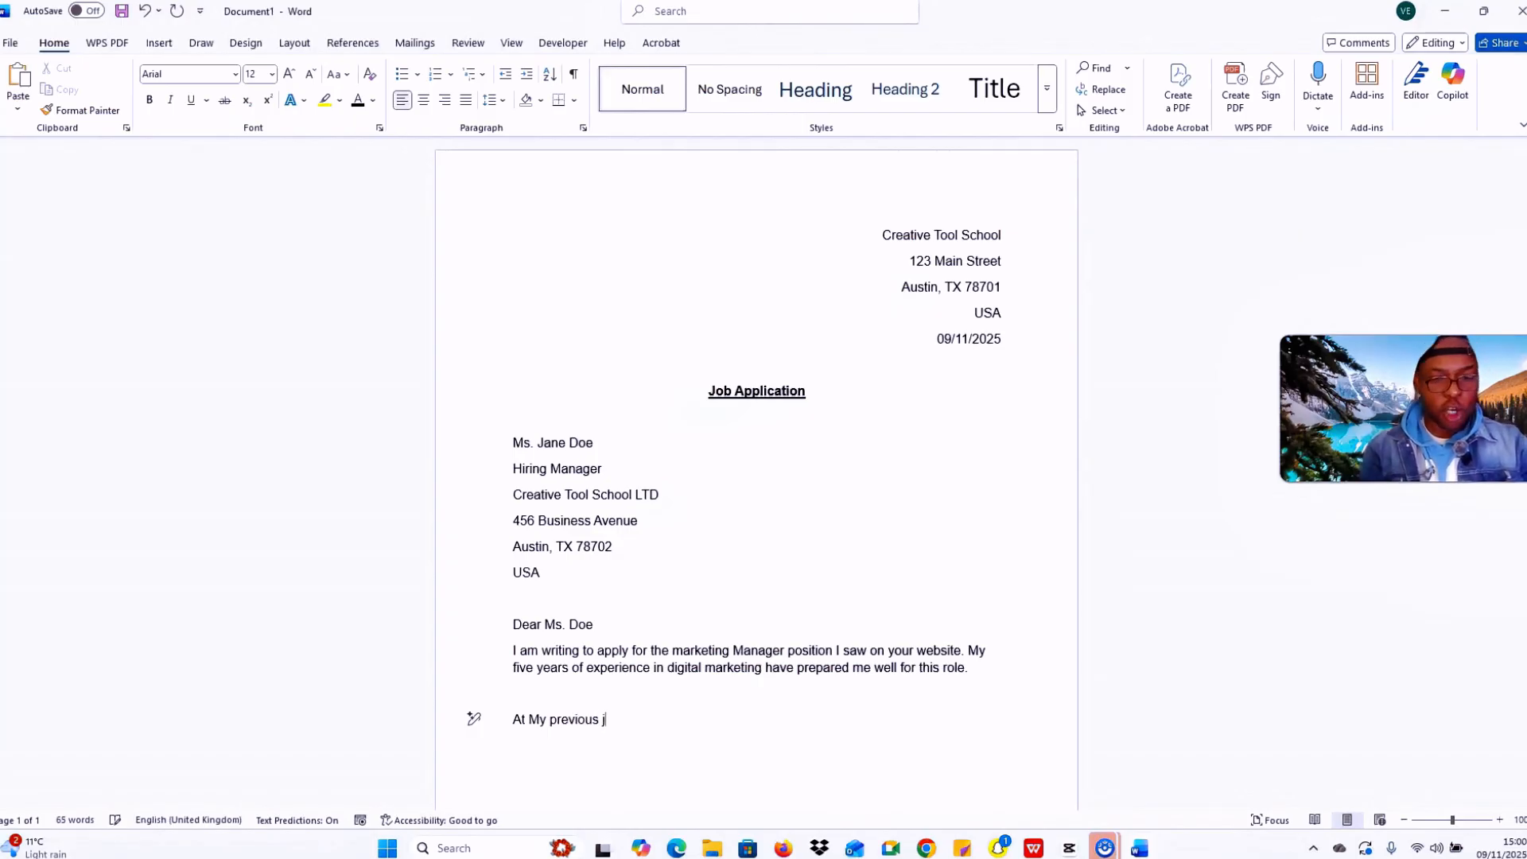
{"action": "type", "text": "ob,"}
{"action": "key", "text": "Caps_Lock"}
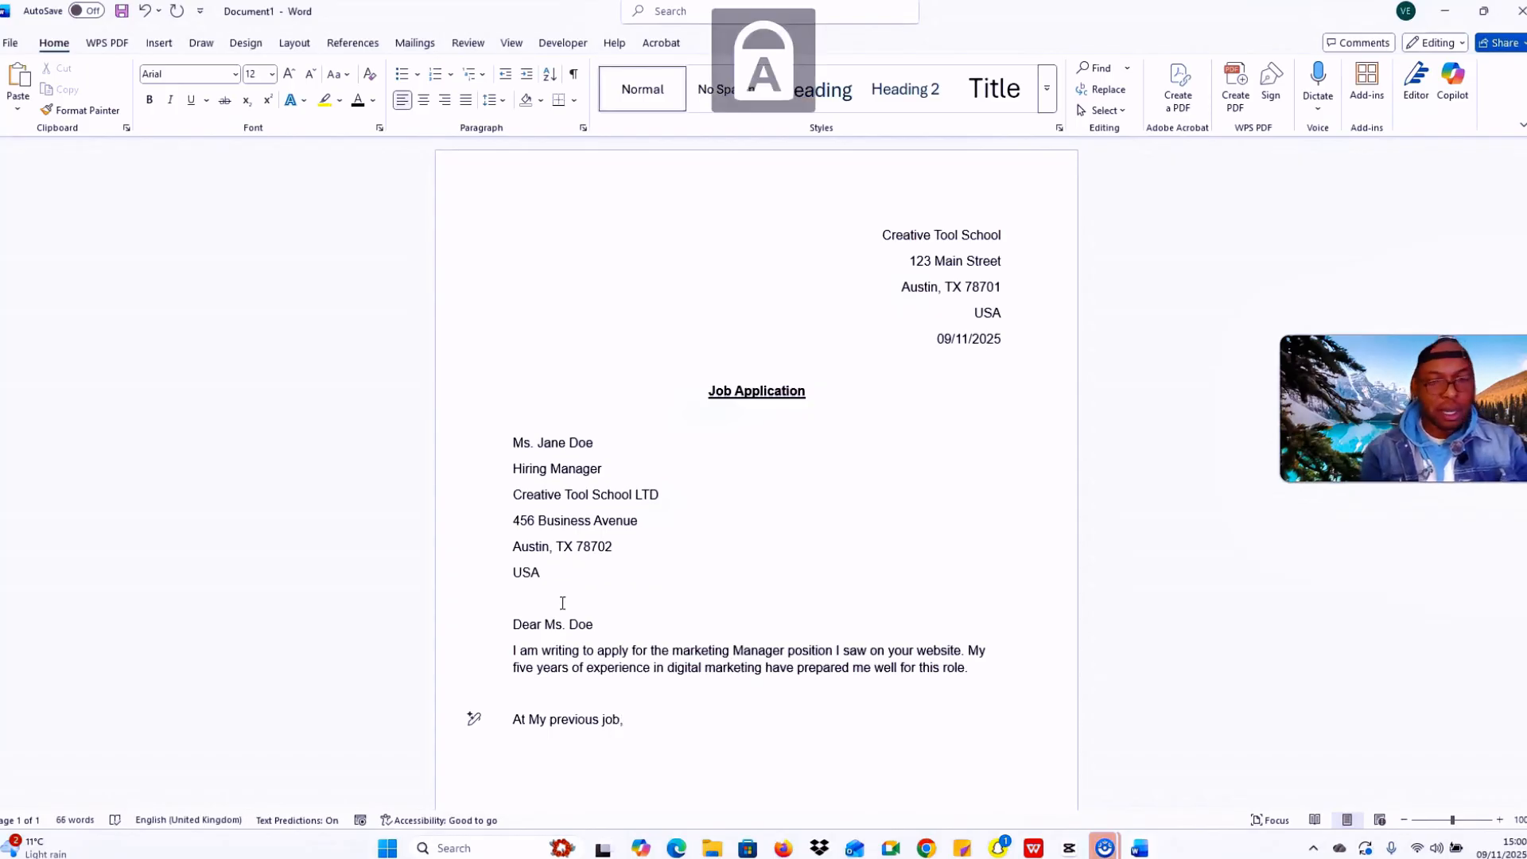
{"action": "type", "text": "I"}
{"action": "key", "text": "Caps_Lock"}
{"action": "type", "text": "led "}
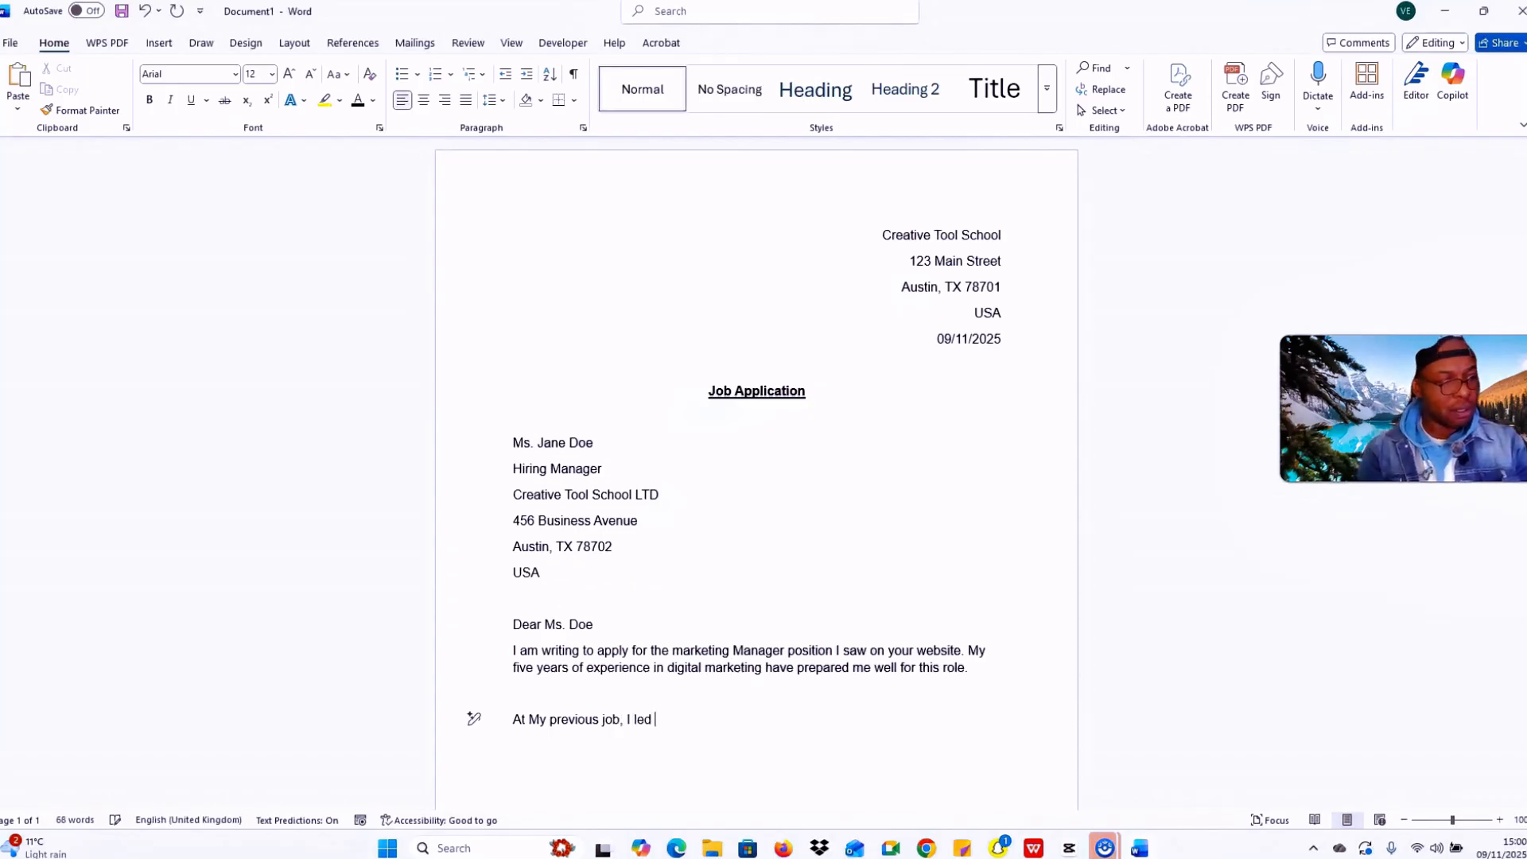
{"action": "type", "text": "a cam"}
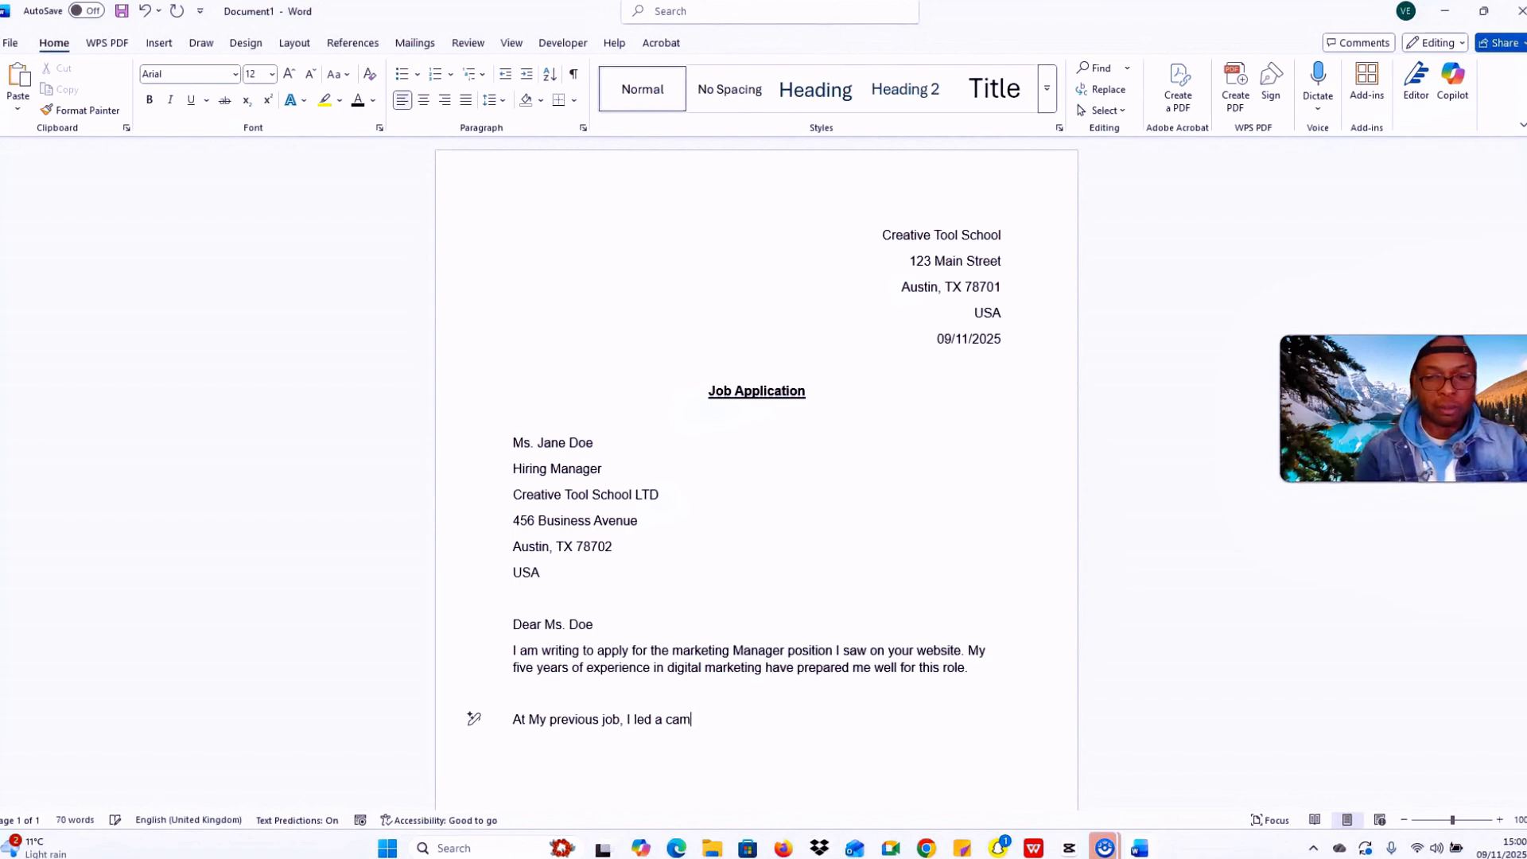
{"action": "type", "text": "paign"}
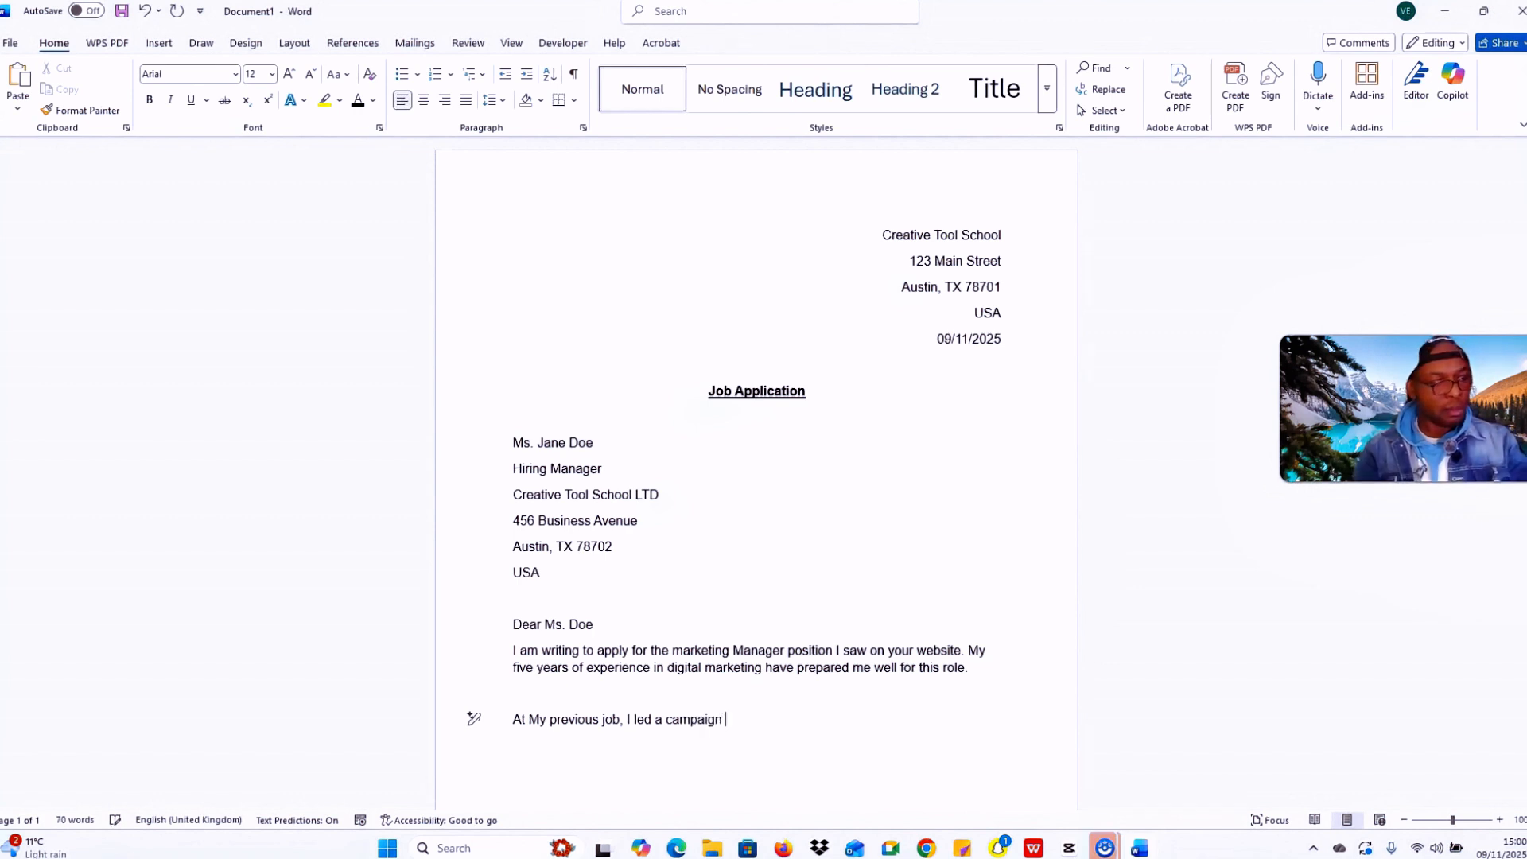
{"action": "type", "text": " that in"}
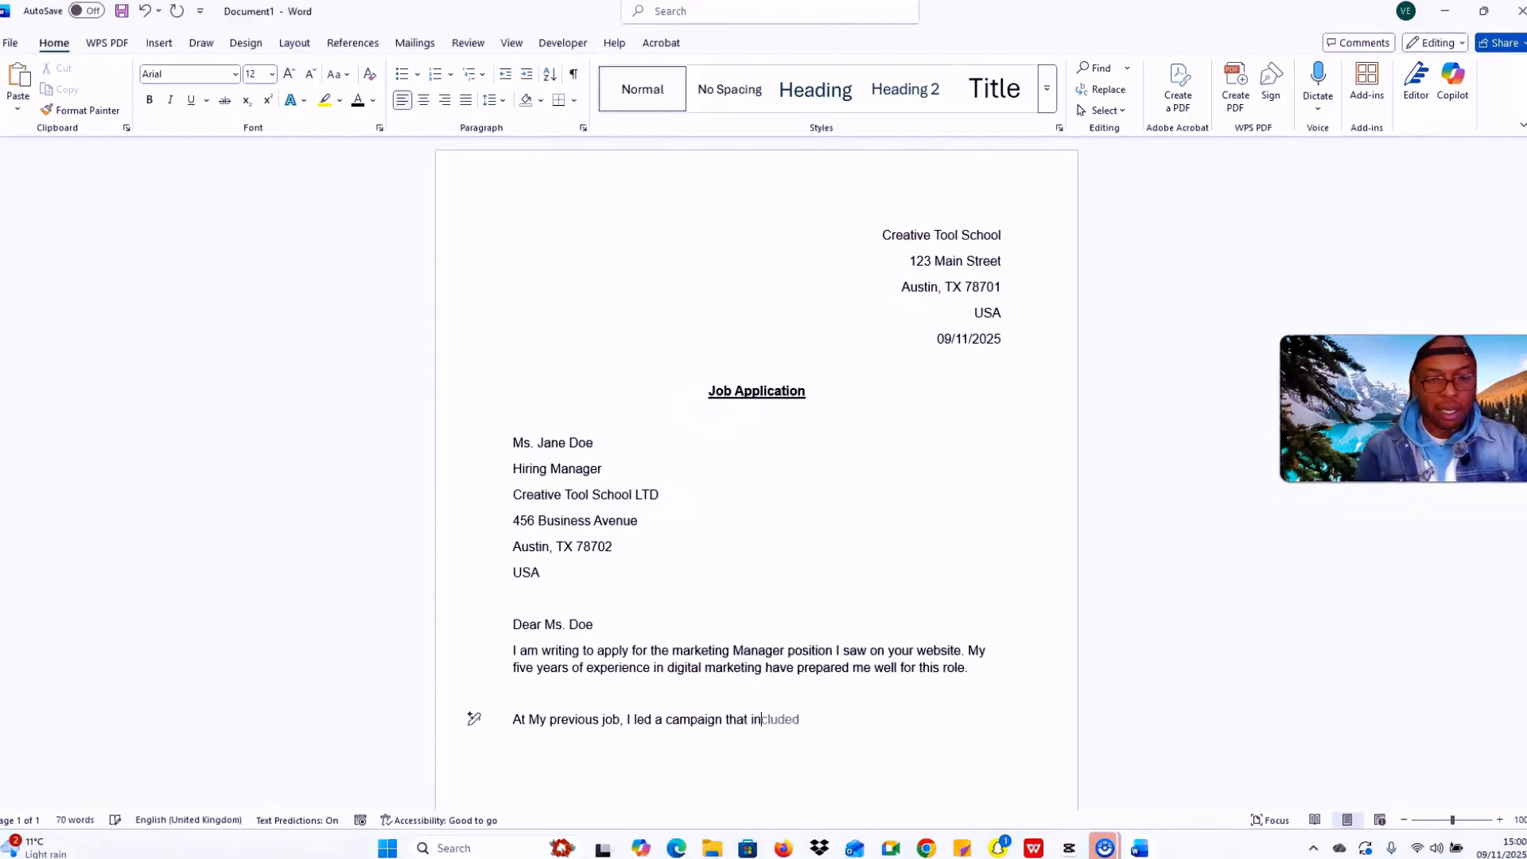
{"action": "type", "text": "creased"}
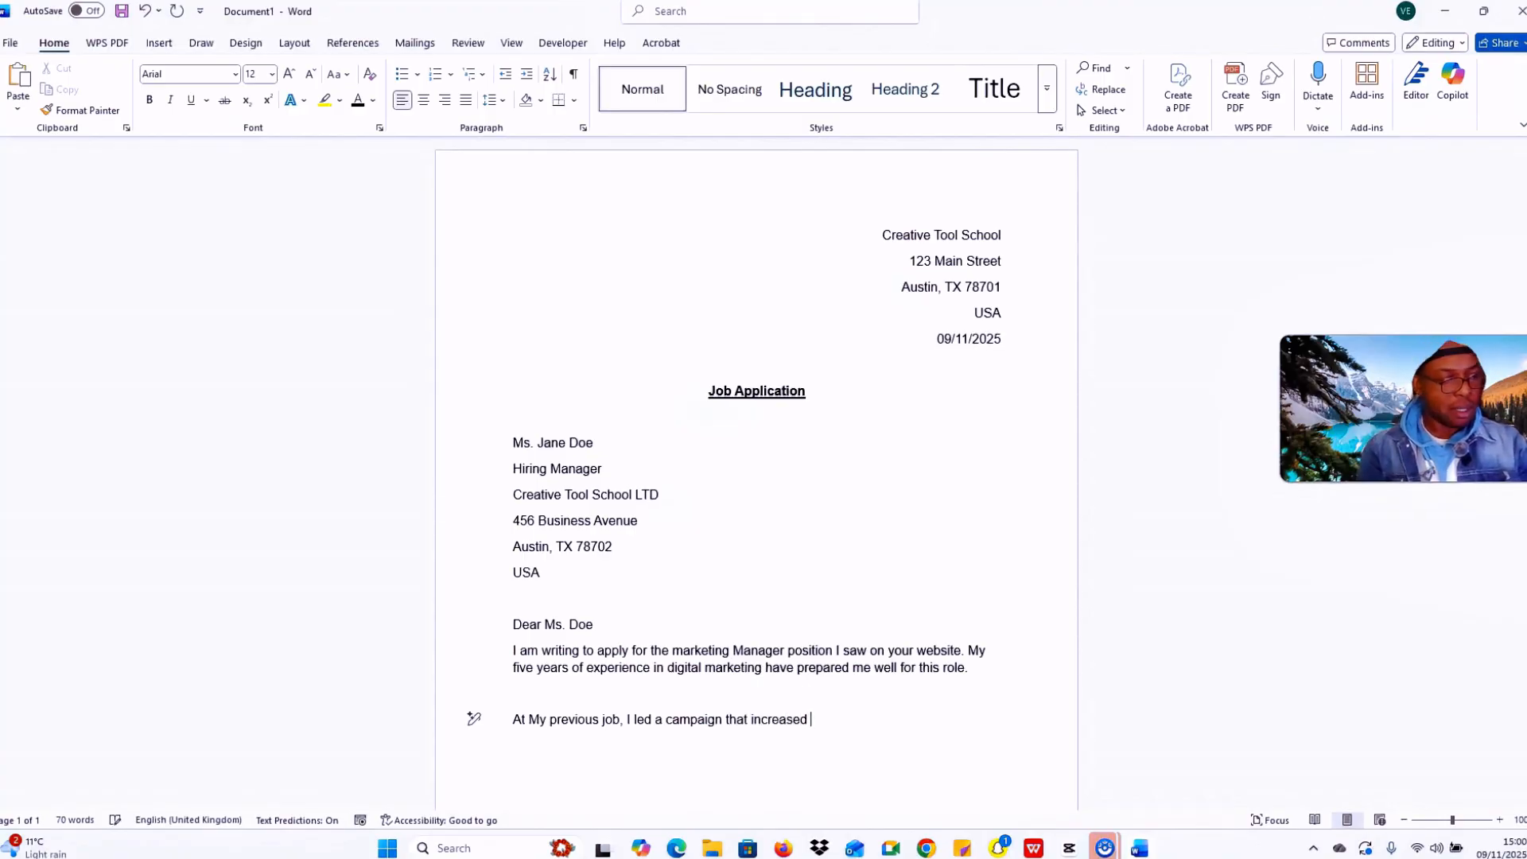
{"action": "type", "text": "leads "}
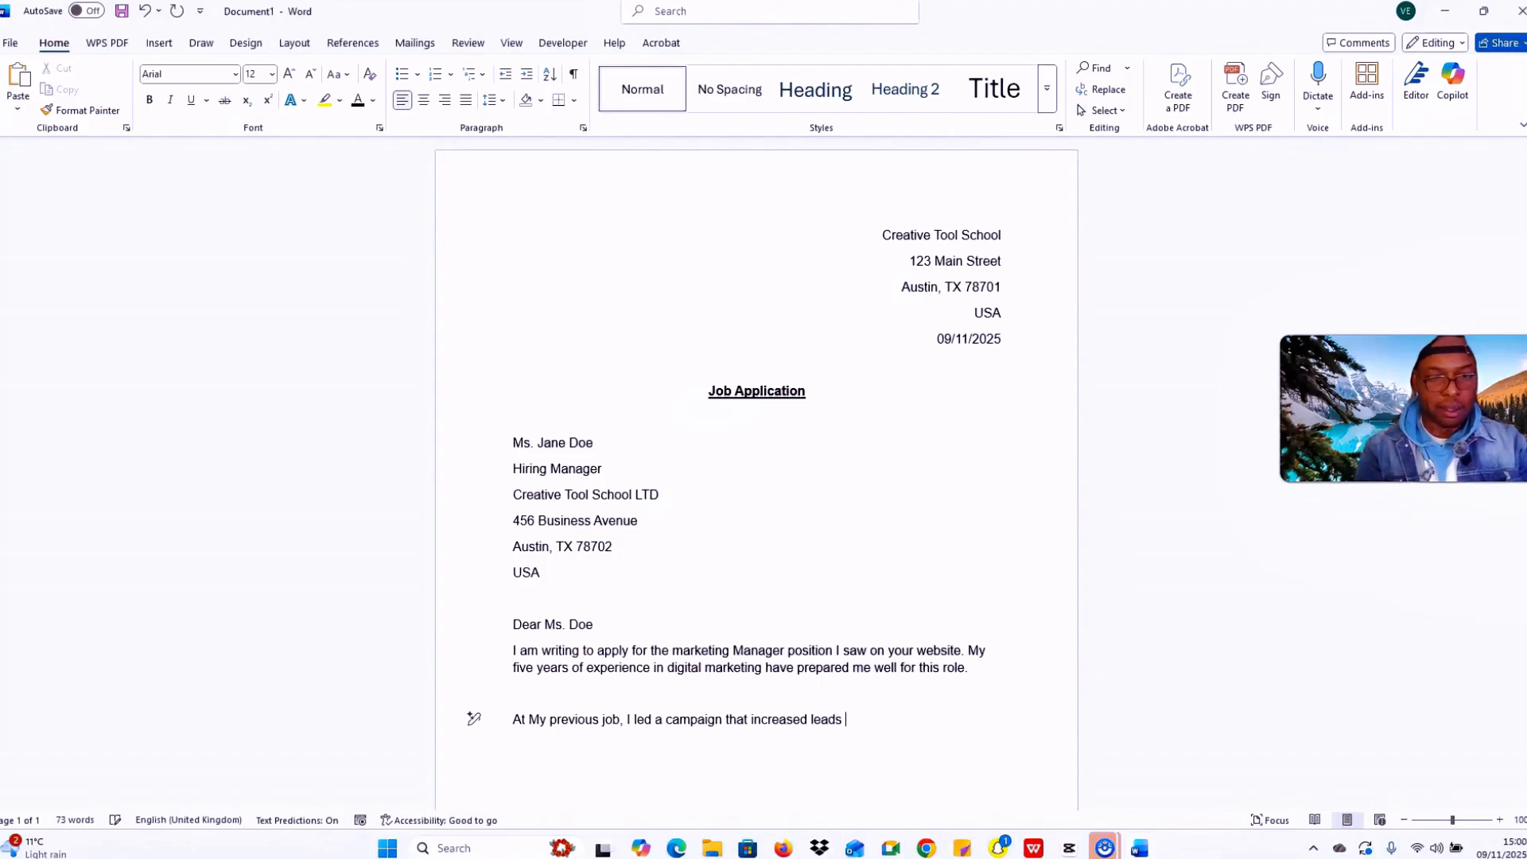
{"action": "type", "text": "by"}
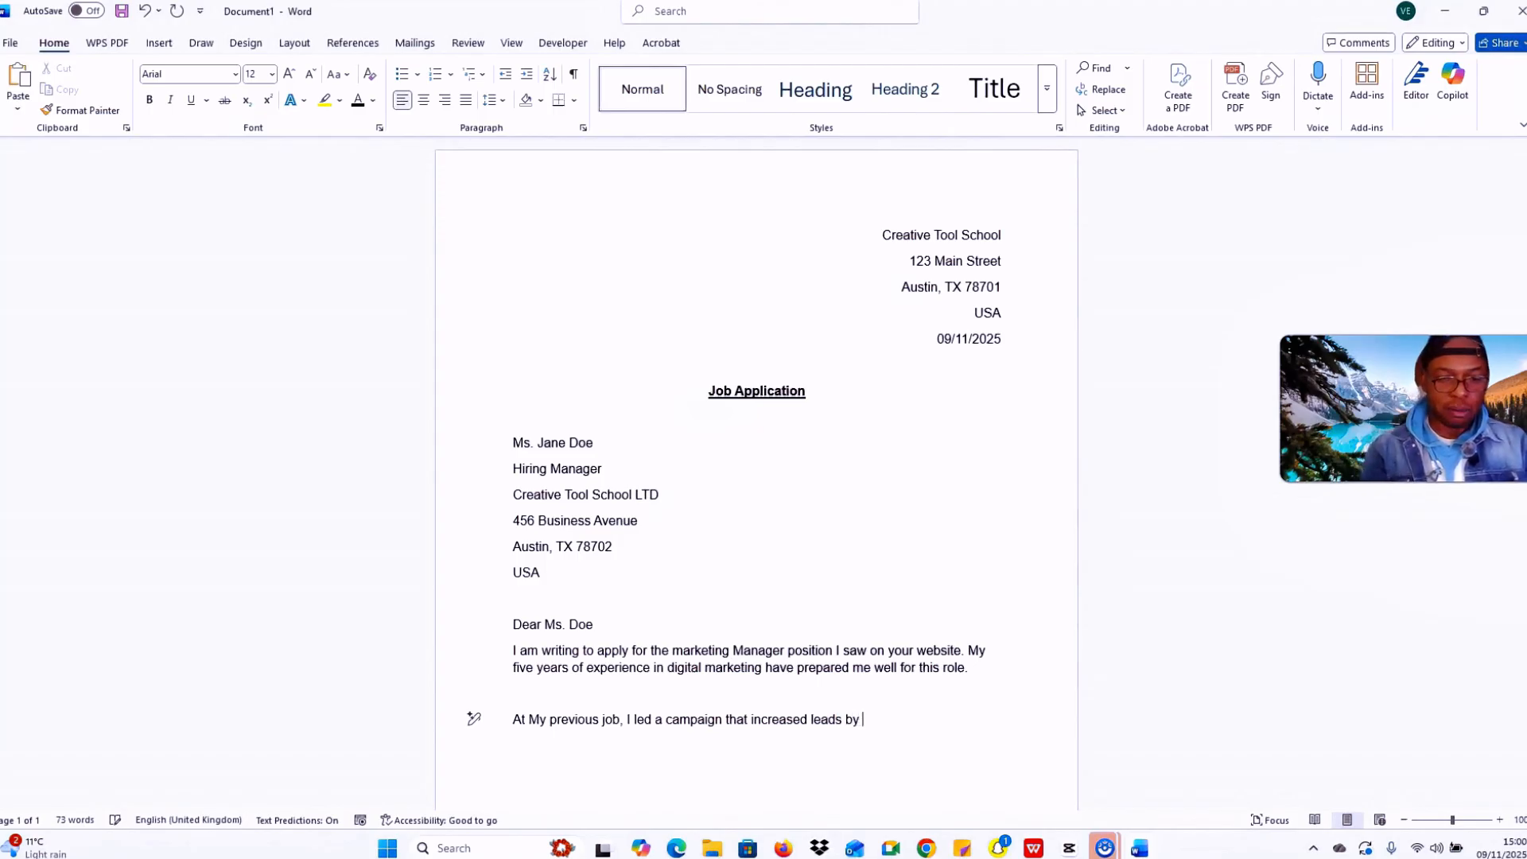
{"action": "type", "text": " 40"}
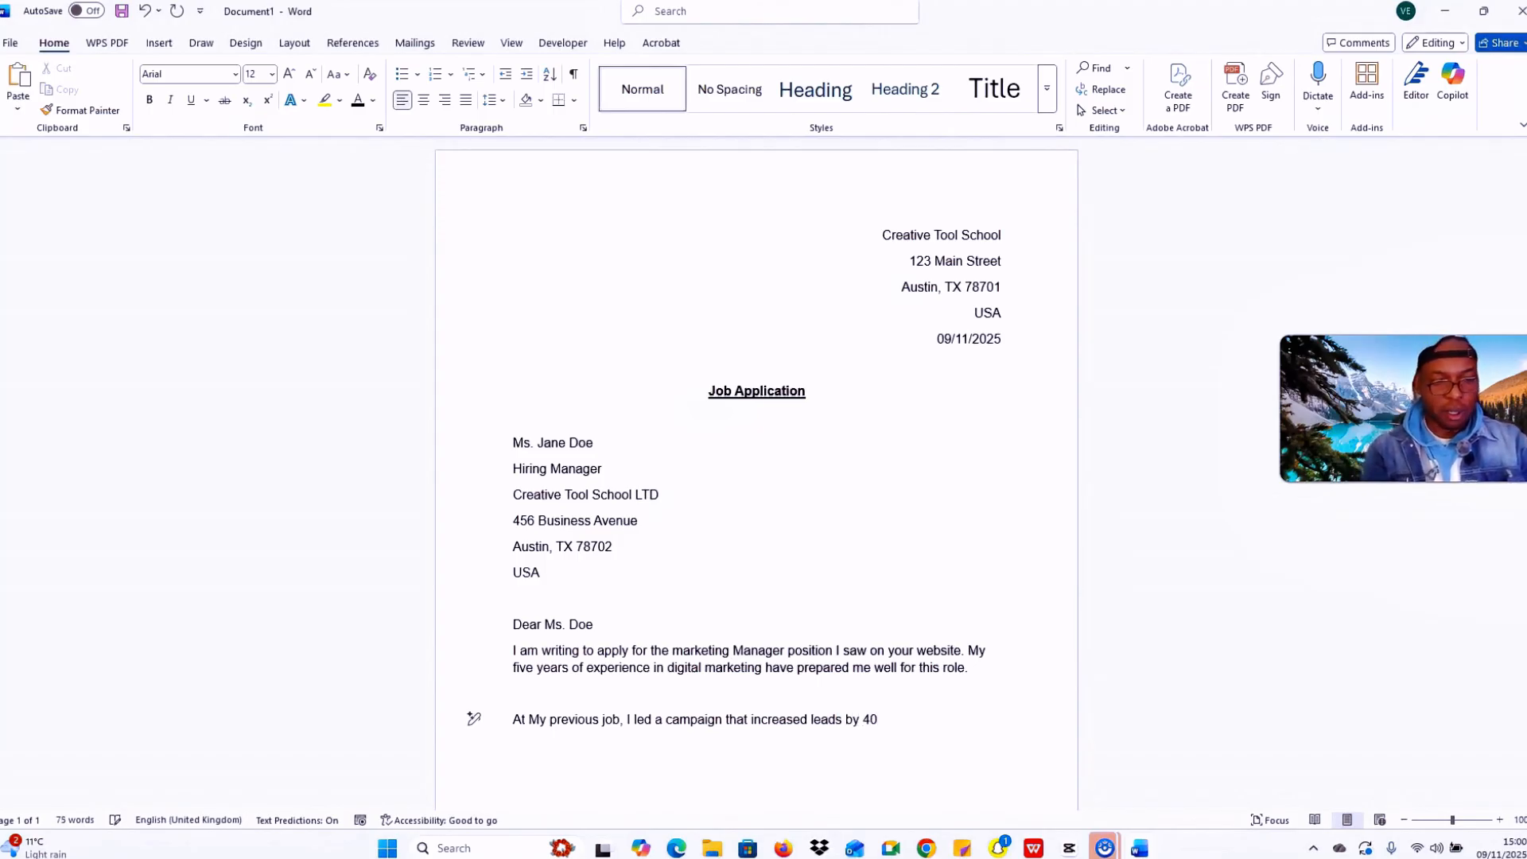
{"action": "type", "text": "%"}
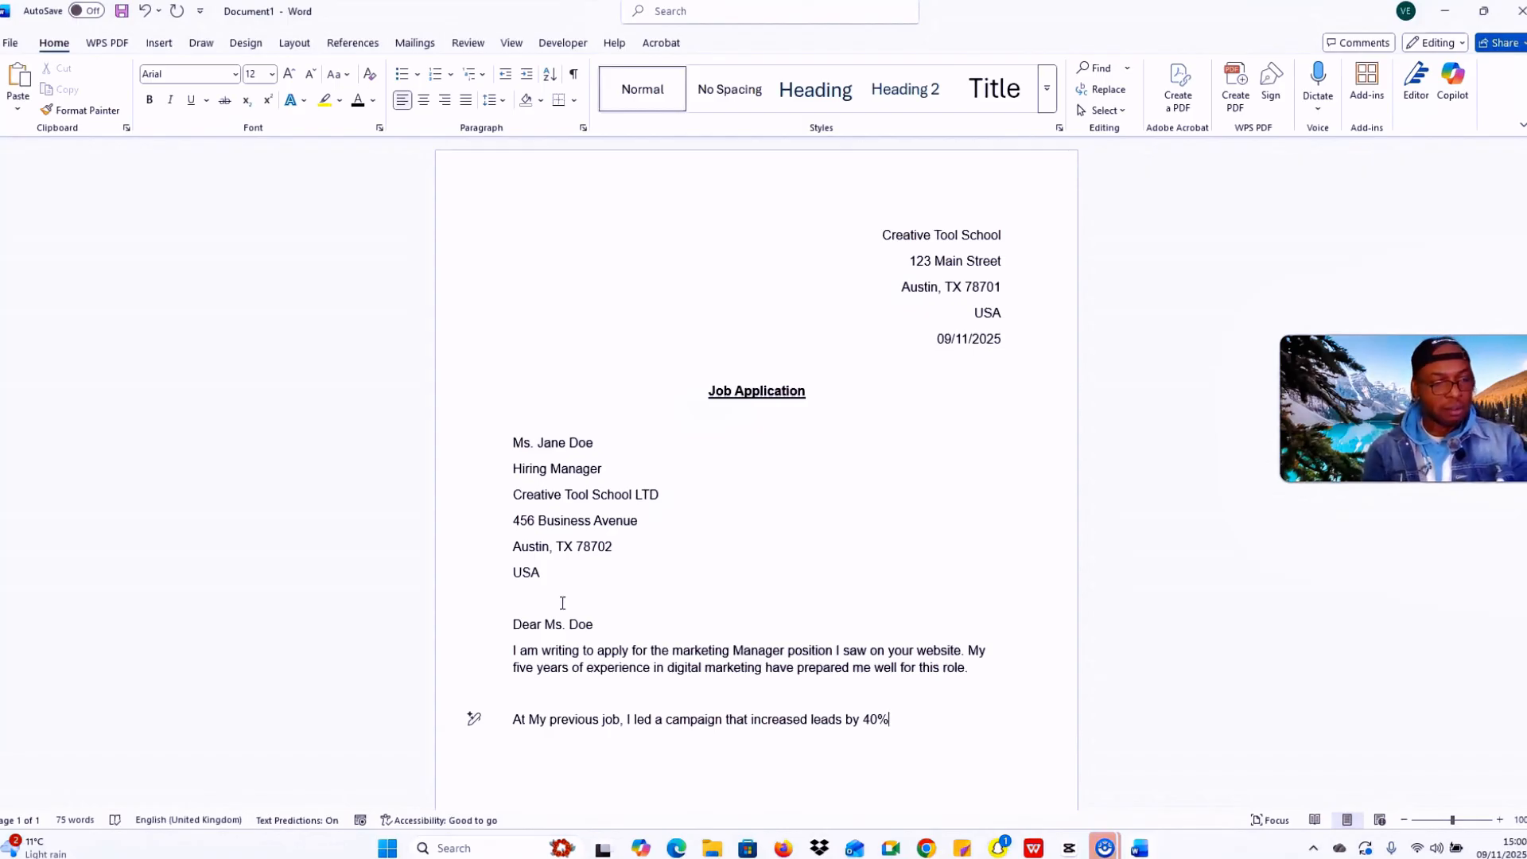
{"action": "type", "text": "."}
Step: Add the sentence 'I am confident I can achieve similar results for your company.'
{"action": "key", "text": "Caps_Lock"}
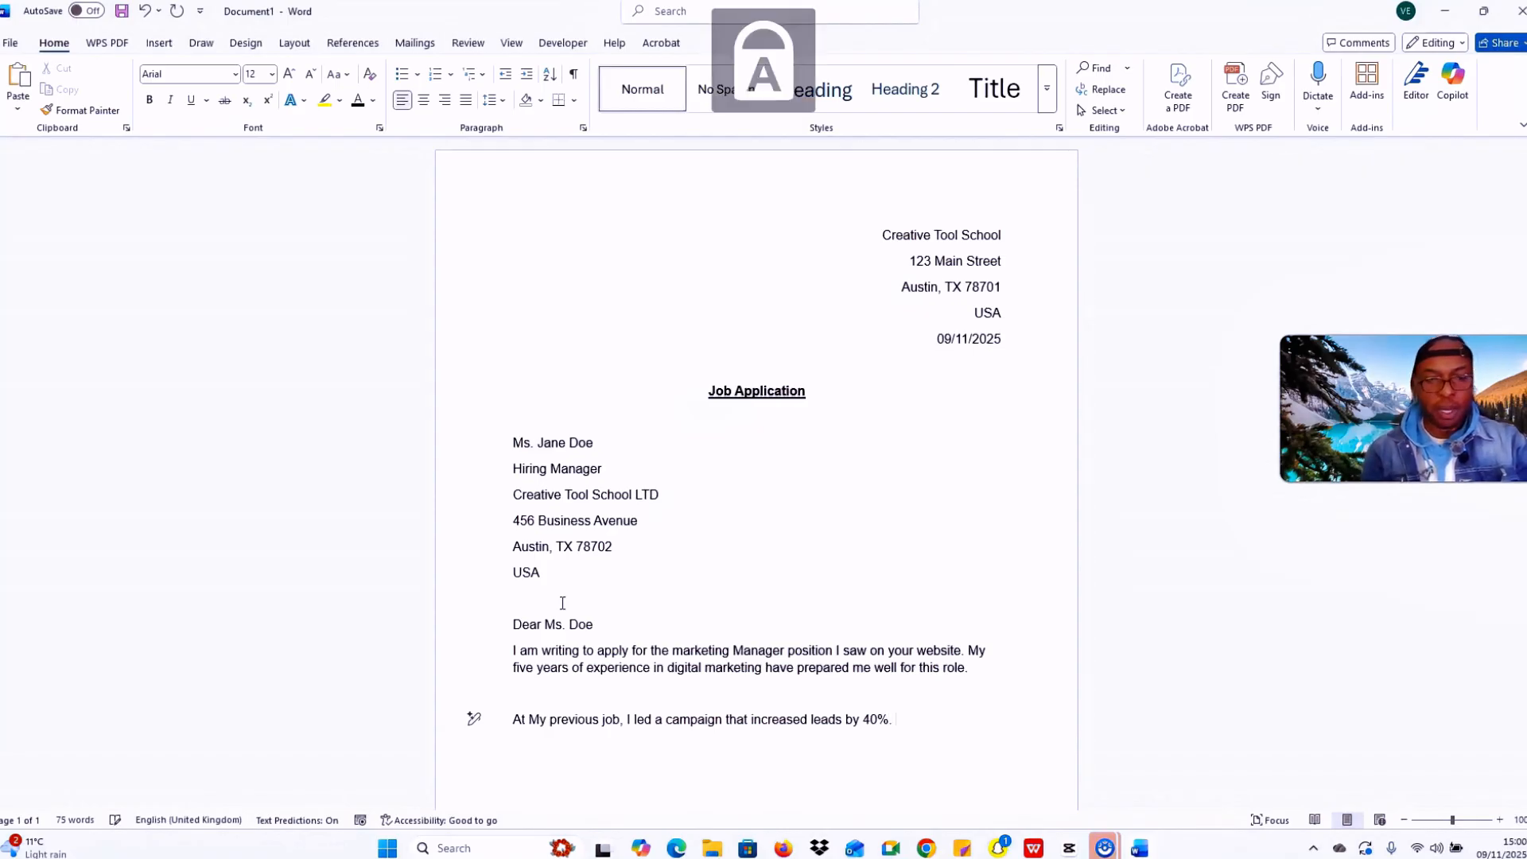
{"action": "key", "text": "Caps_Lock"}
{"action": "type", "text": "I am "}
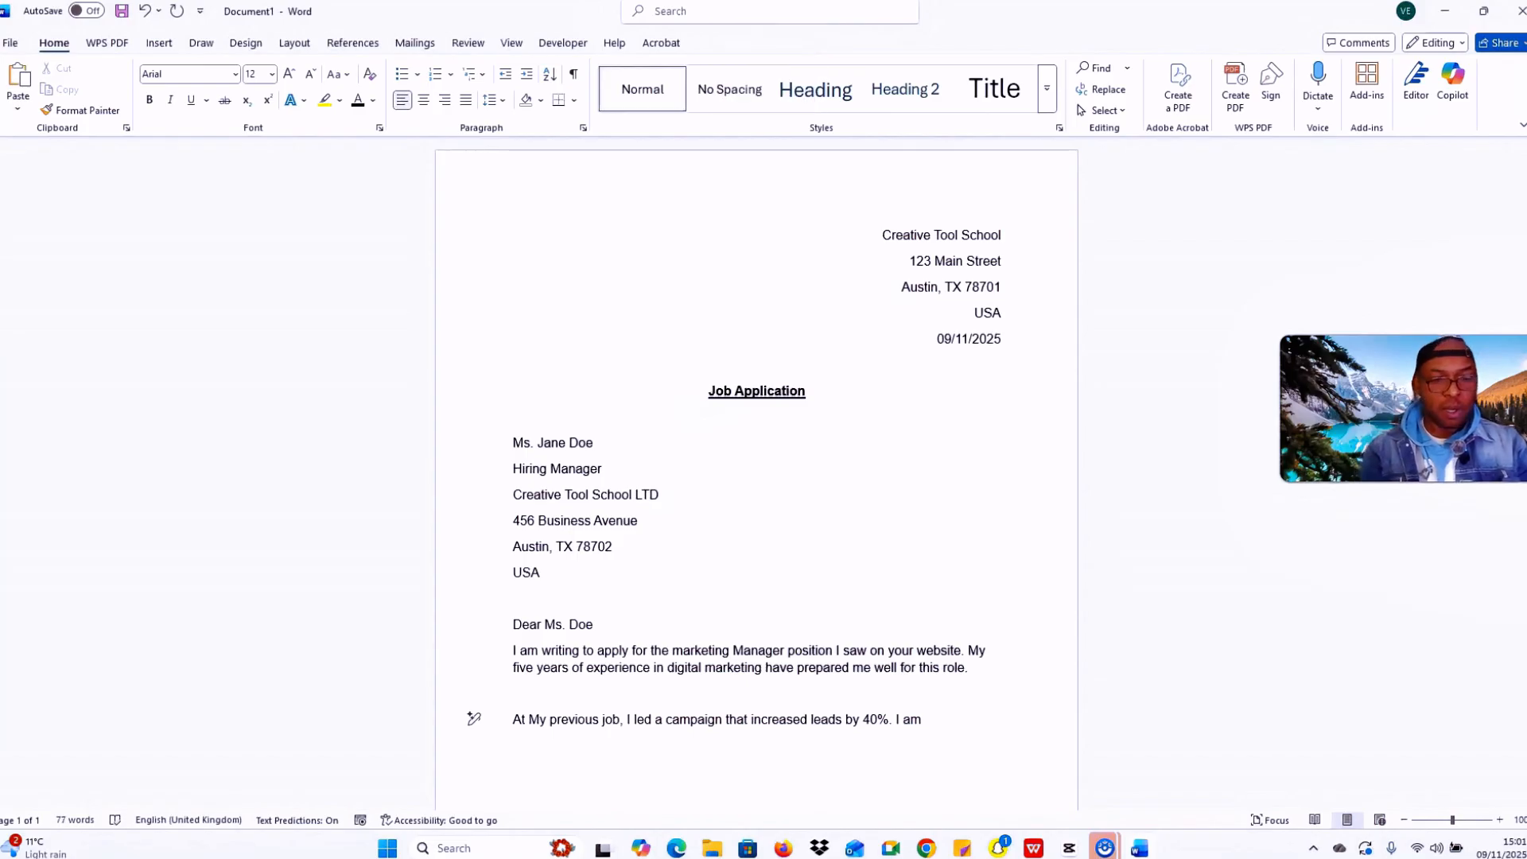
{"action": "type", "text": "con"}
{"action": "type", "text": "fident"}
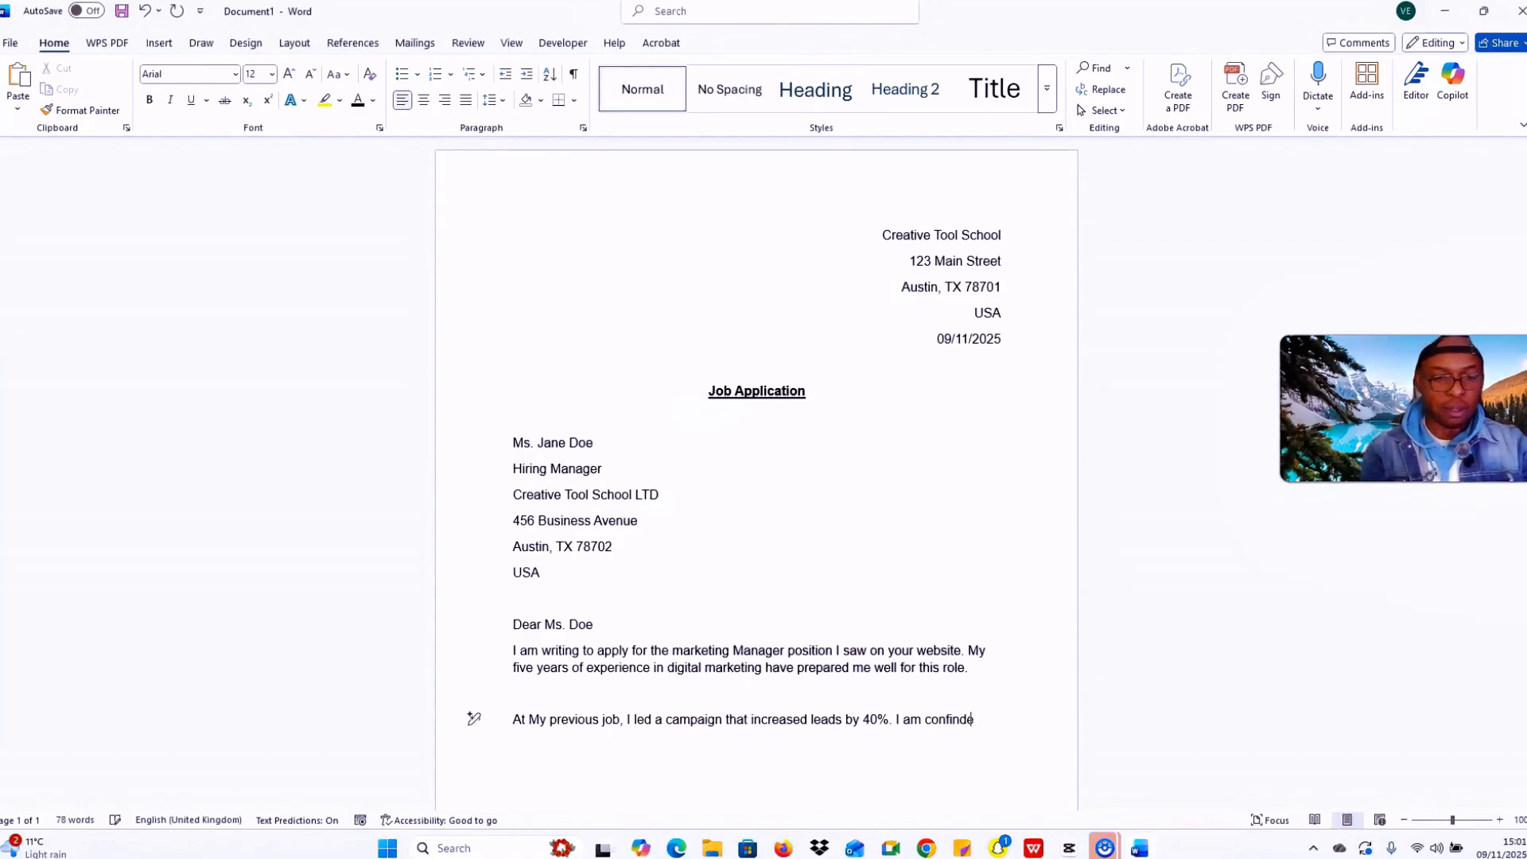
{"action": "key", "text": "Caps_Lock"}
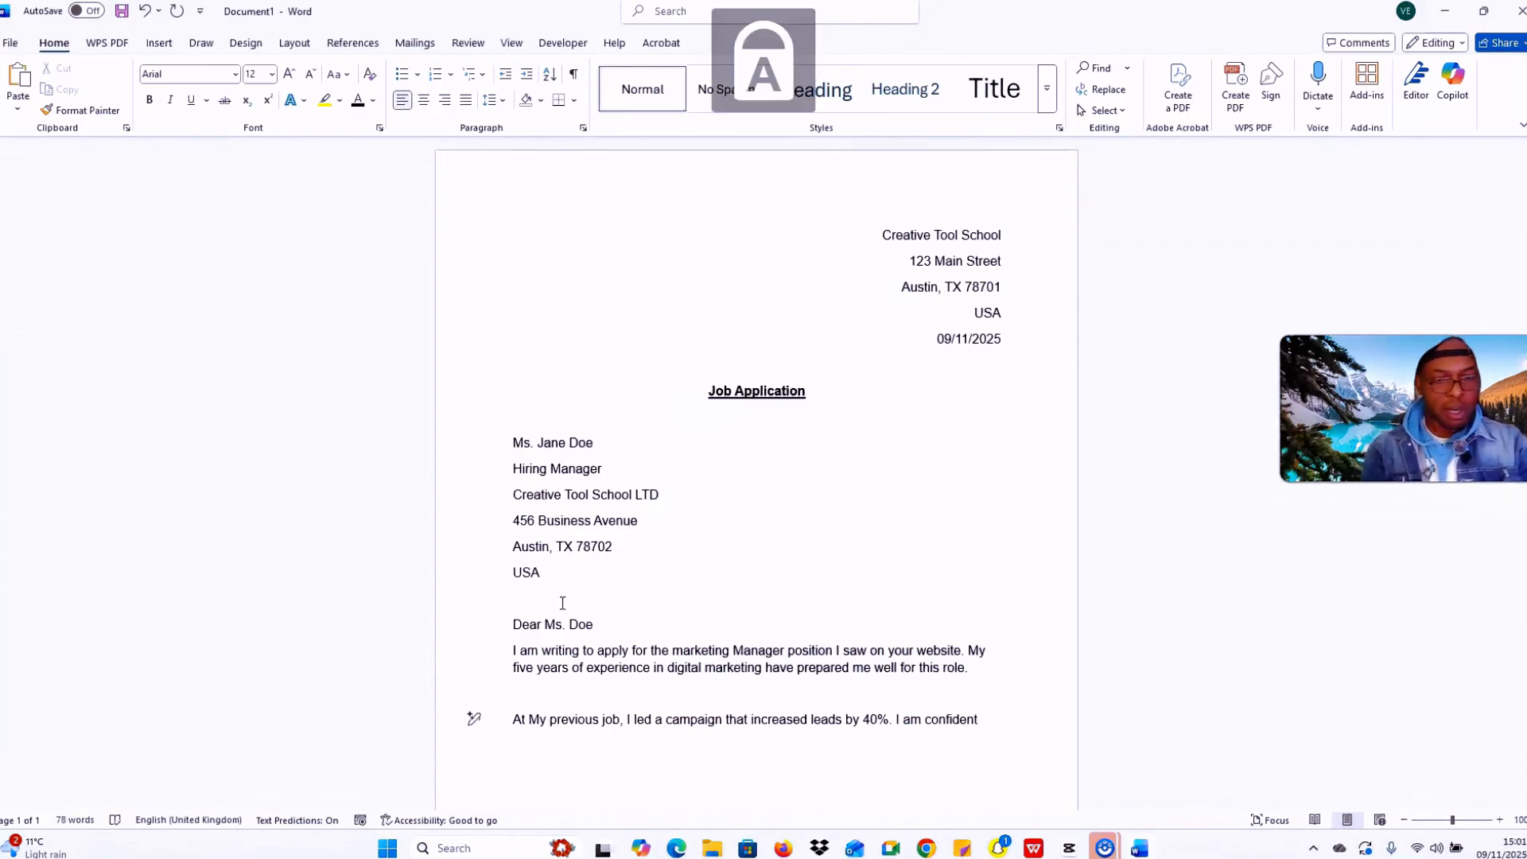
{"action": "key", "text": "Caps_Lock"}
{"action": "type", "text": "I can achieve"}
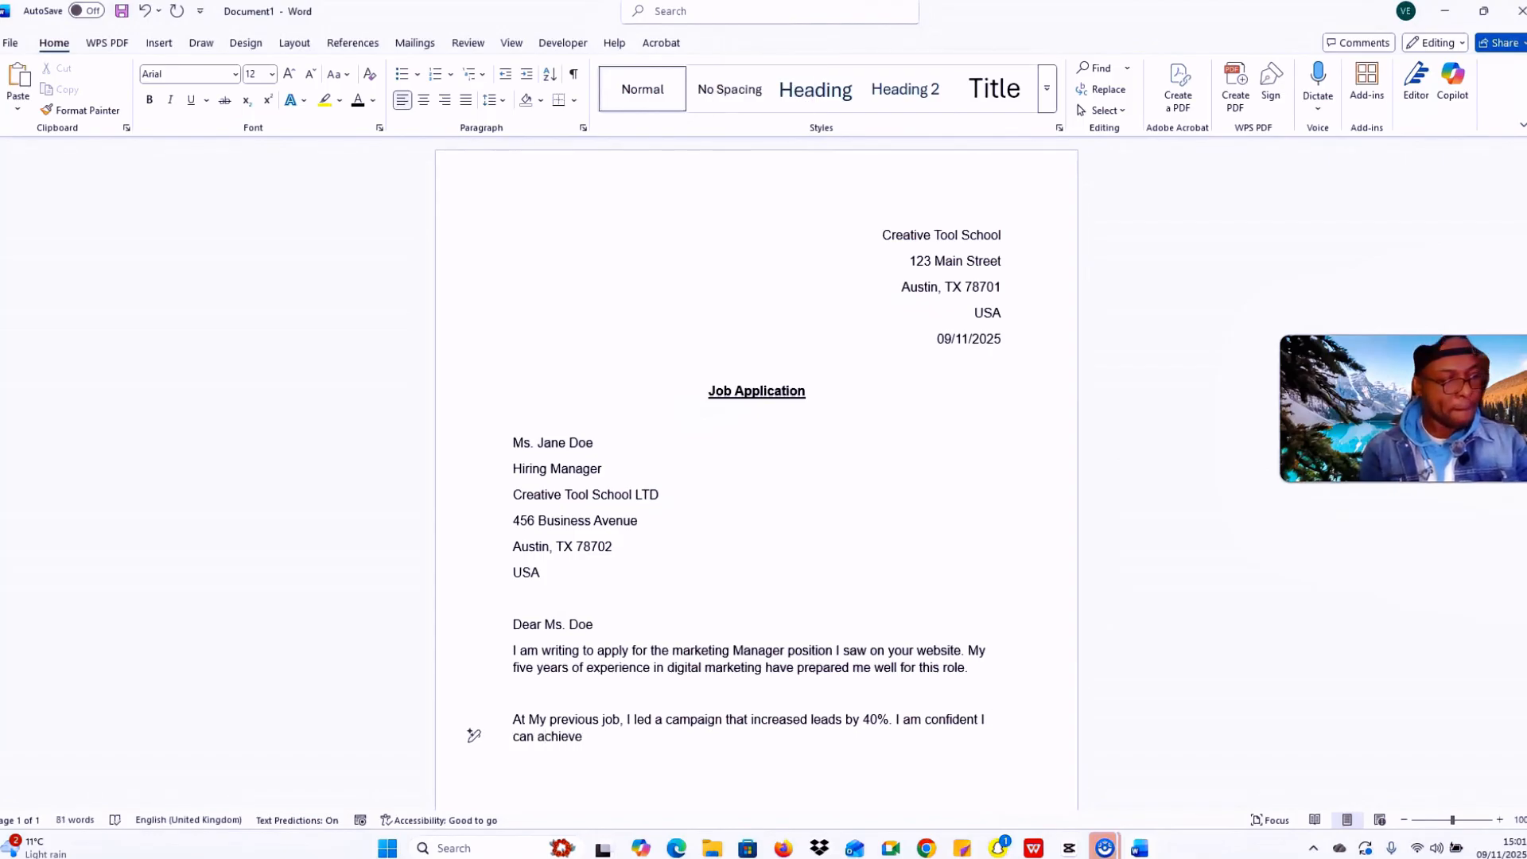
{"action": "type", "text": " simi"}
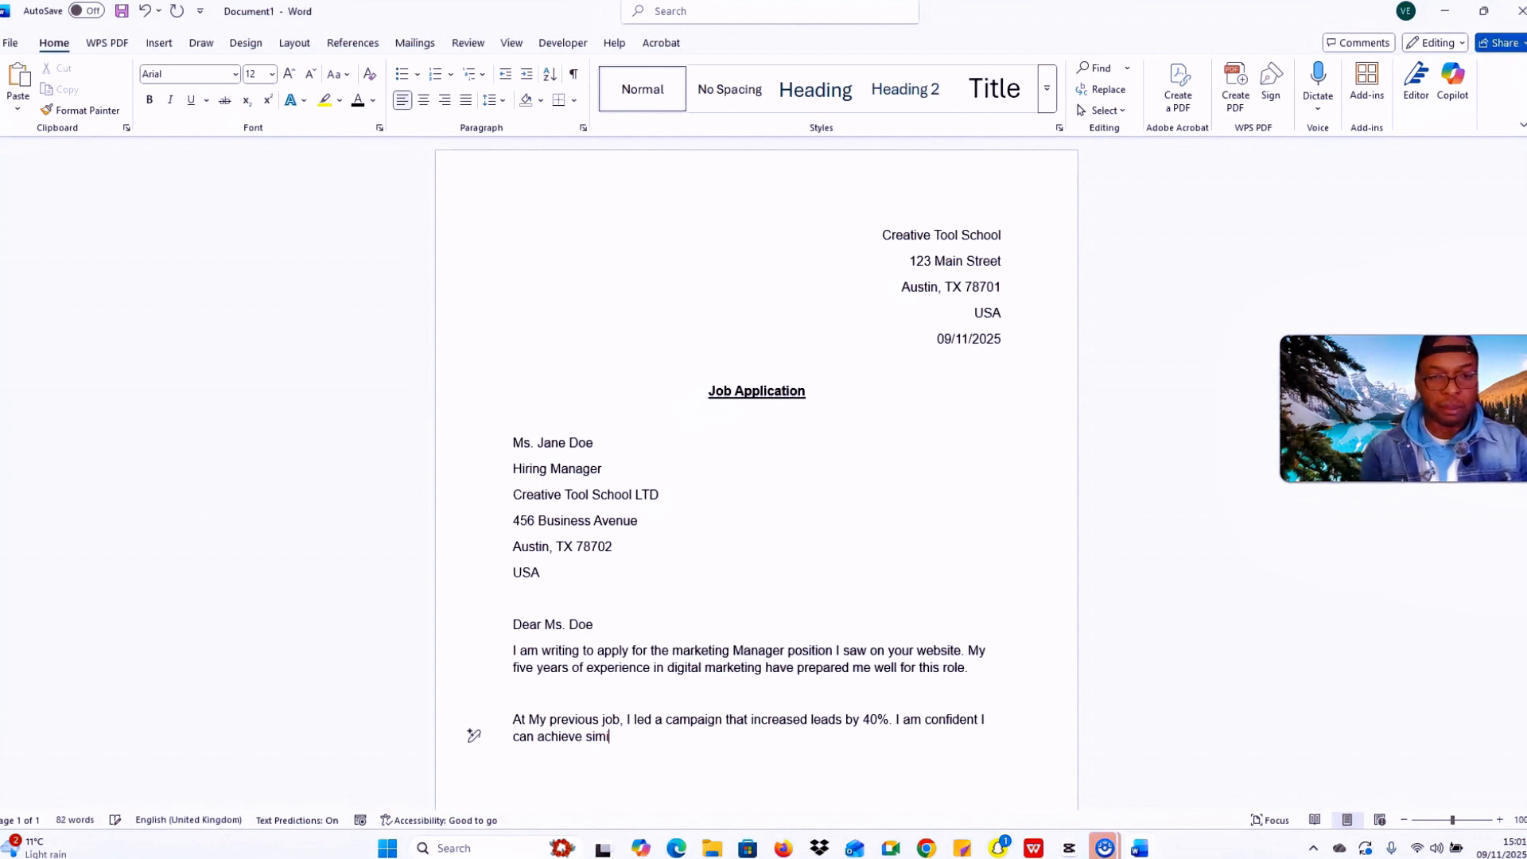
{"action": "type", "text": "lar "}
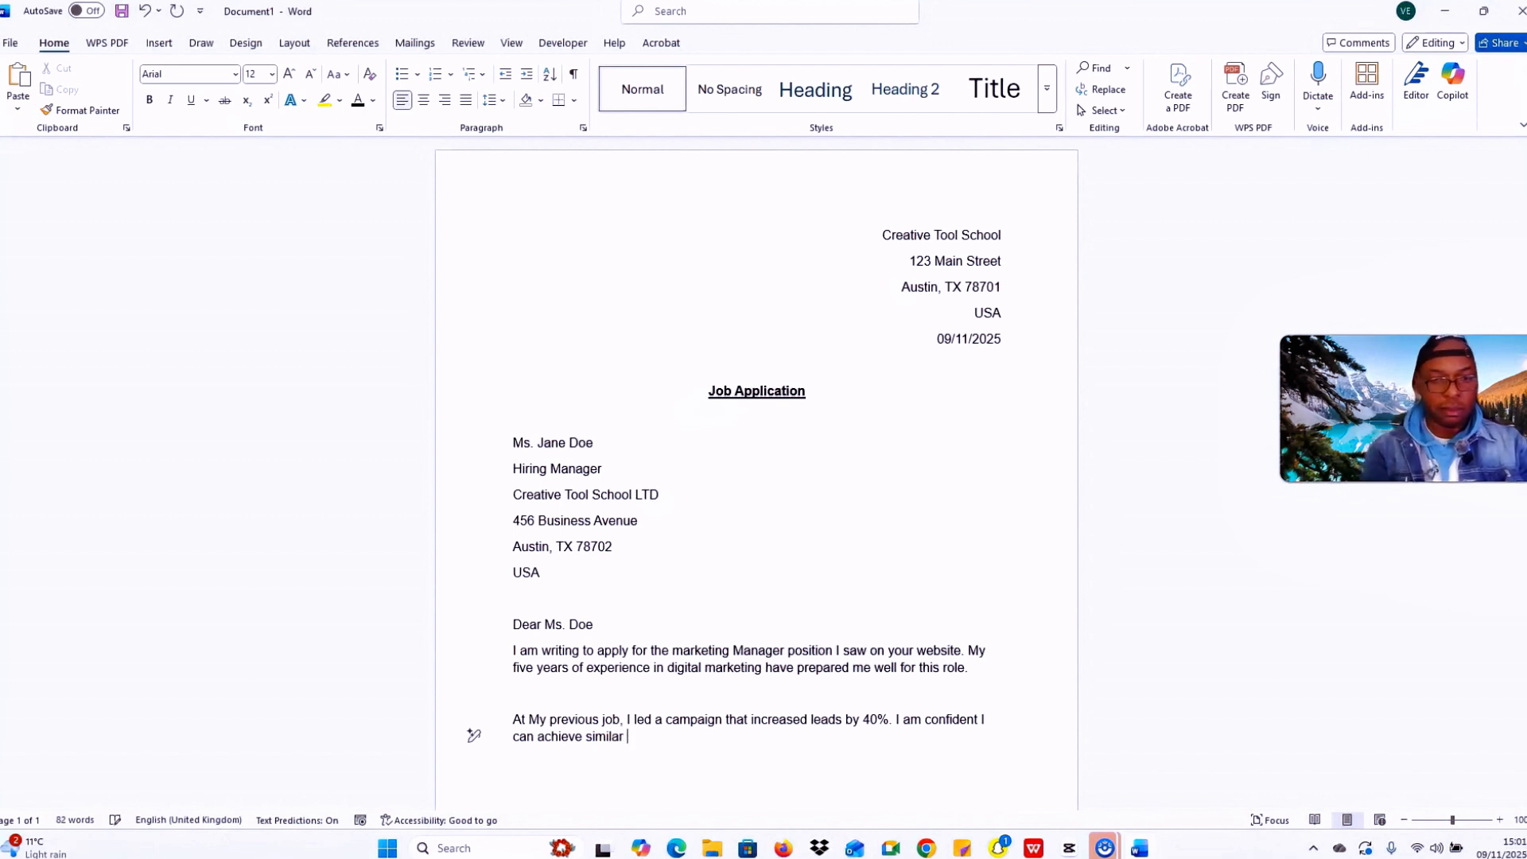
{"action": "type", "text": "results"}
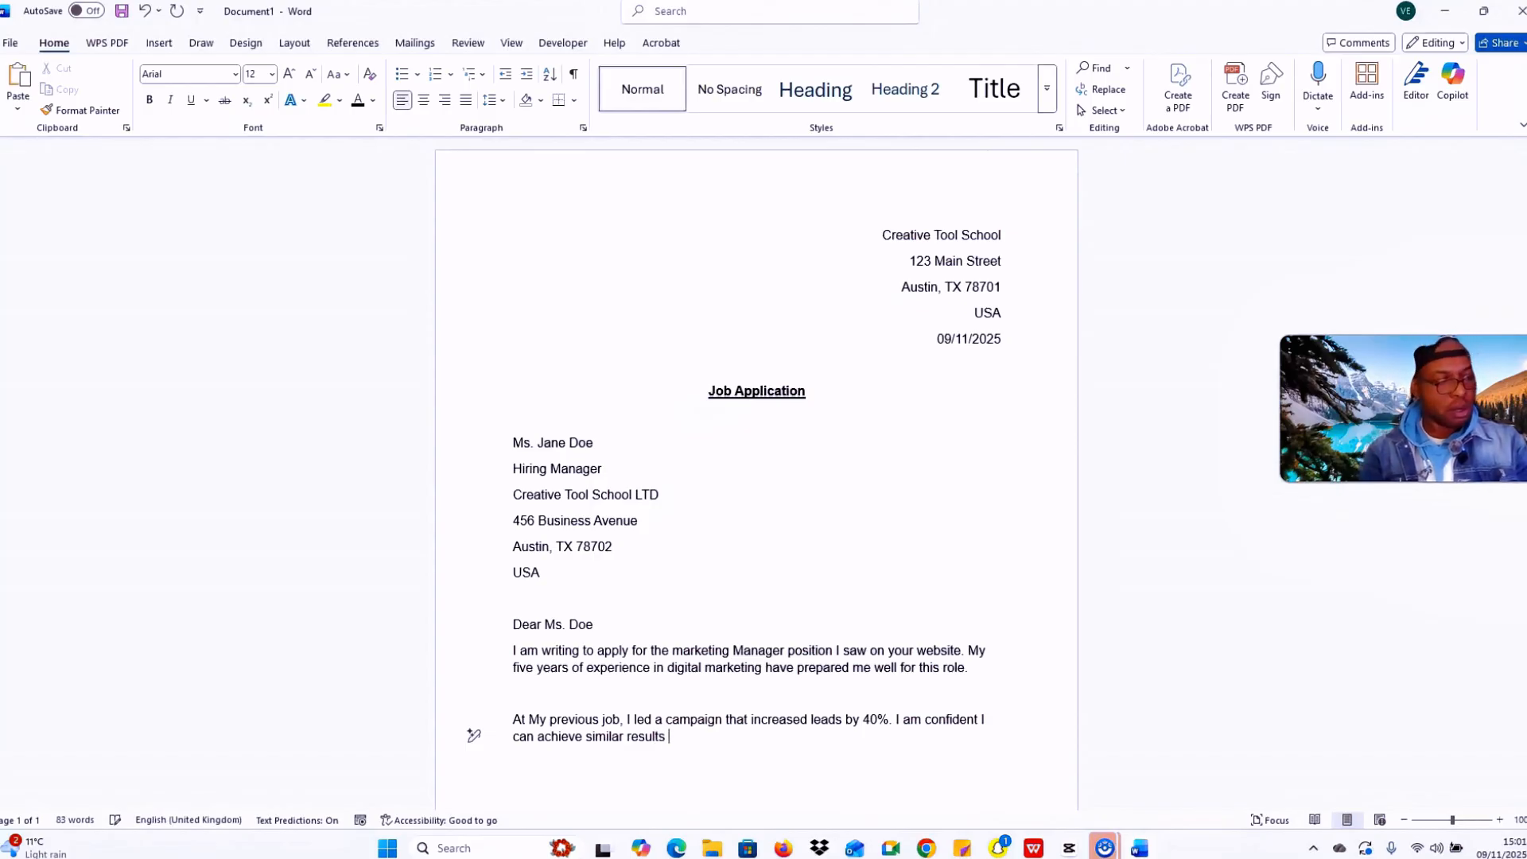
{"action": "type", "text": " for y"}
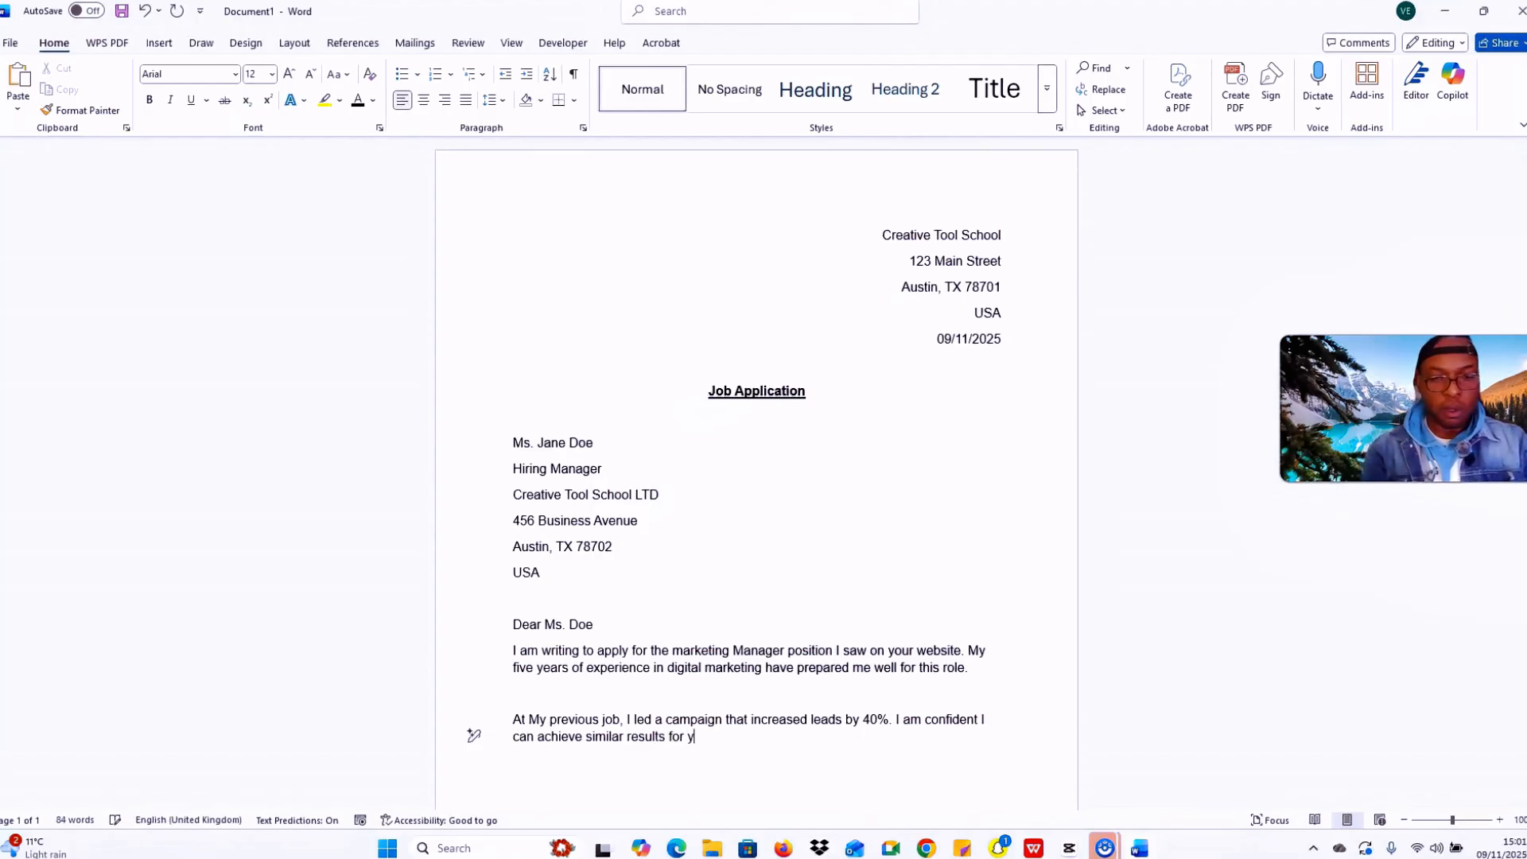
{"action": "type", "text": "our company."}
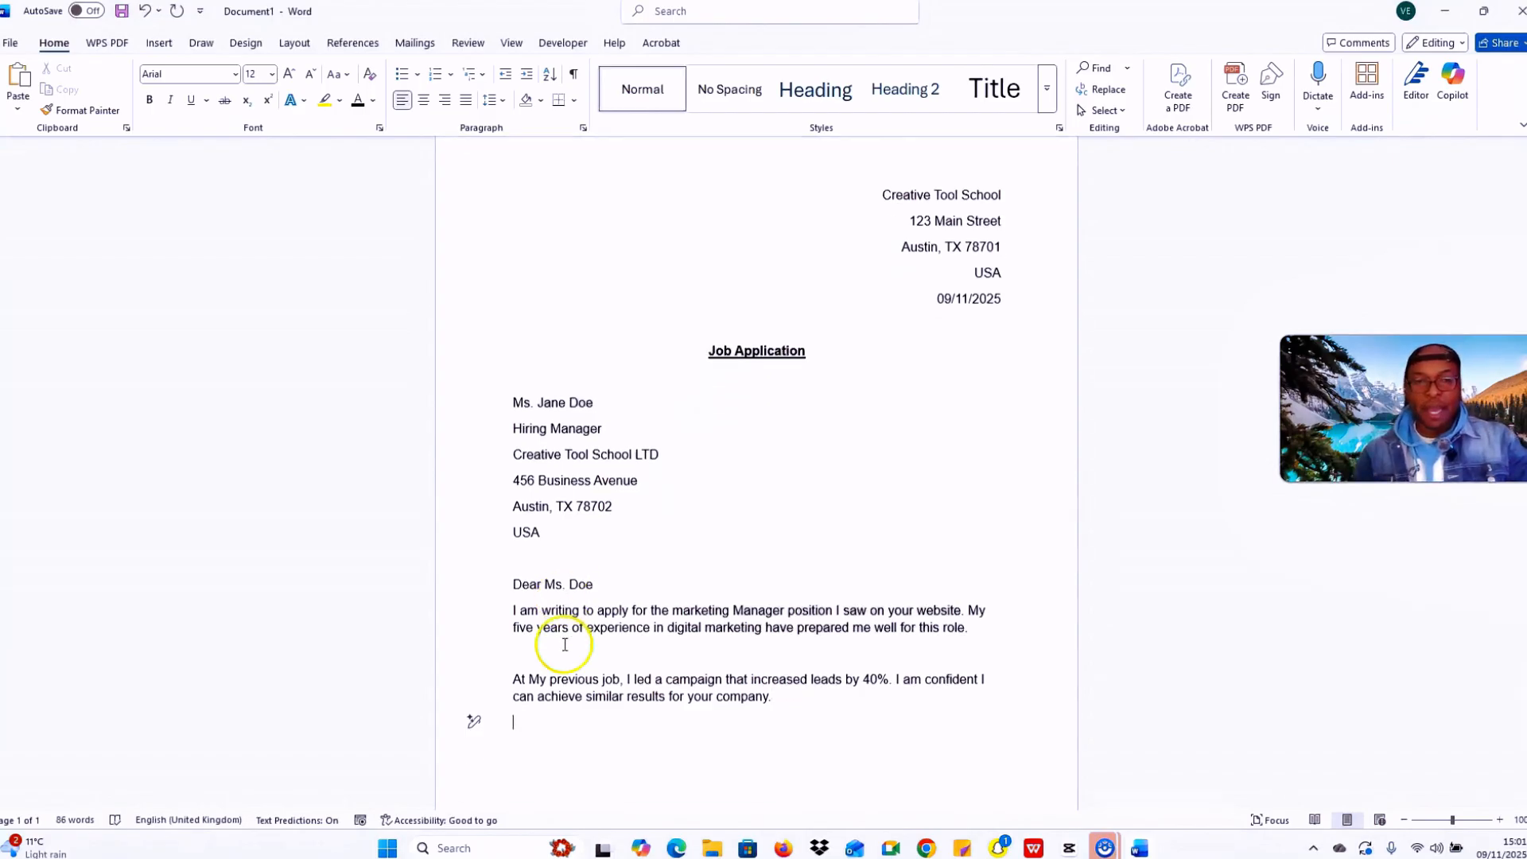
Step: Type 'Thank you for your time and consideration. I look forward to hearing from you' plus two blank lines
{"action": "scroll", "coordinate": [649, 590], "scroll_direction": "down", "scroll_amount": 1}
{"action": "key", "text": "Caps_Lock"}
{"action": "type", "text": "T"}
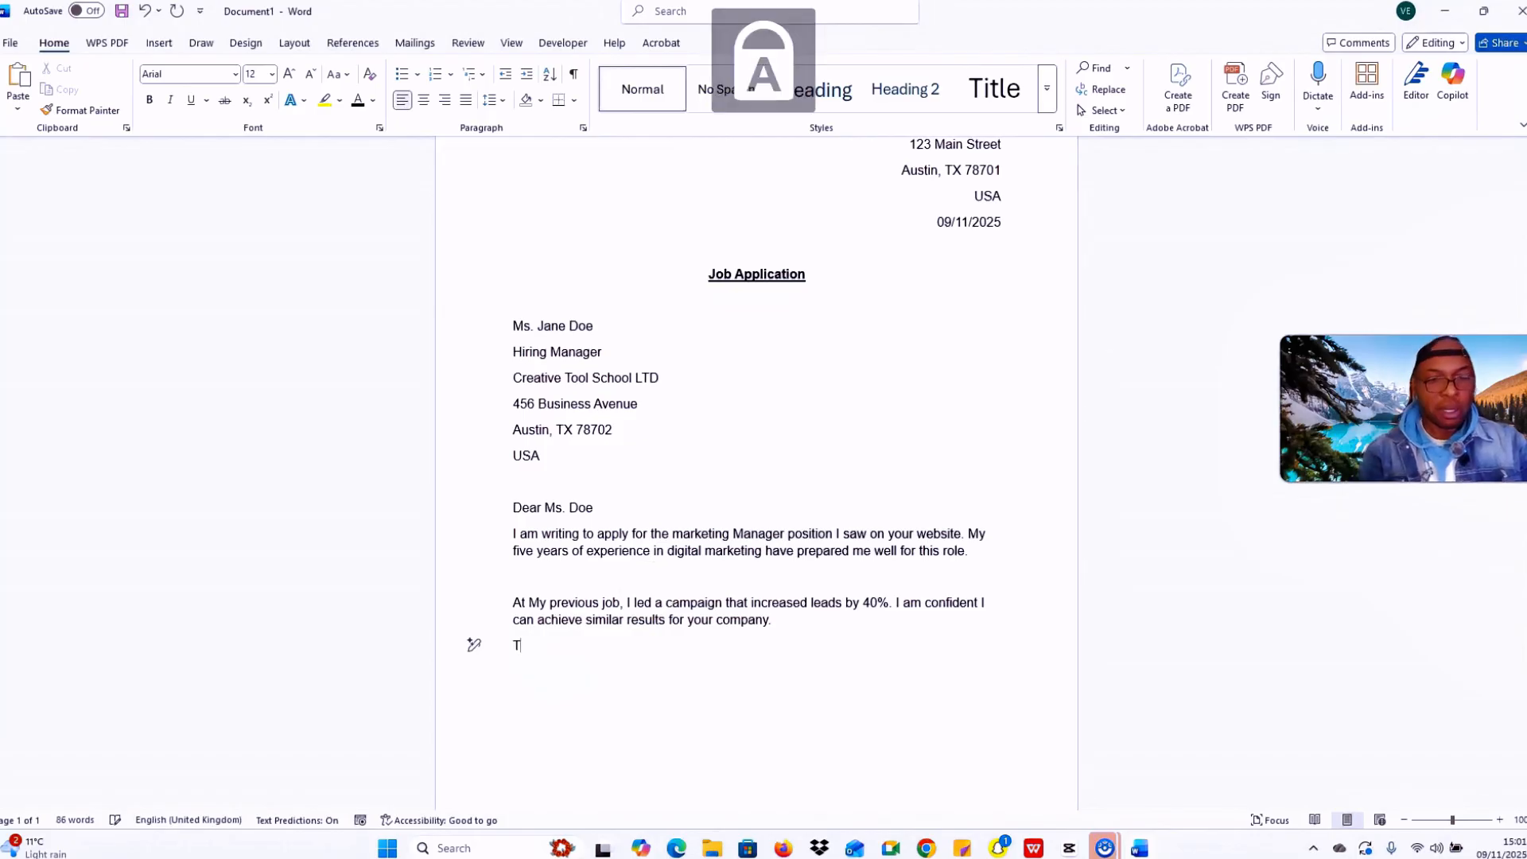
{"action": "key", "text": "Caps_Lock"}
{"action": "type", "text": "hank "}
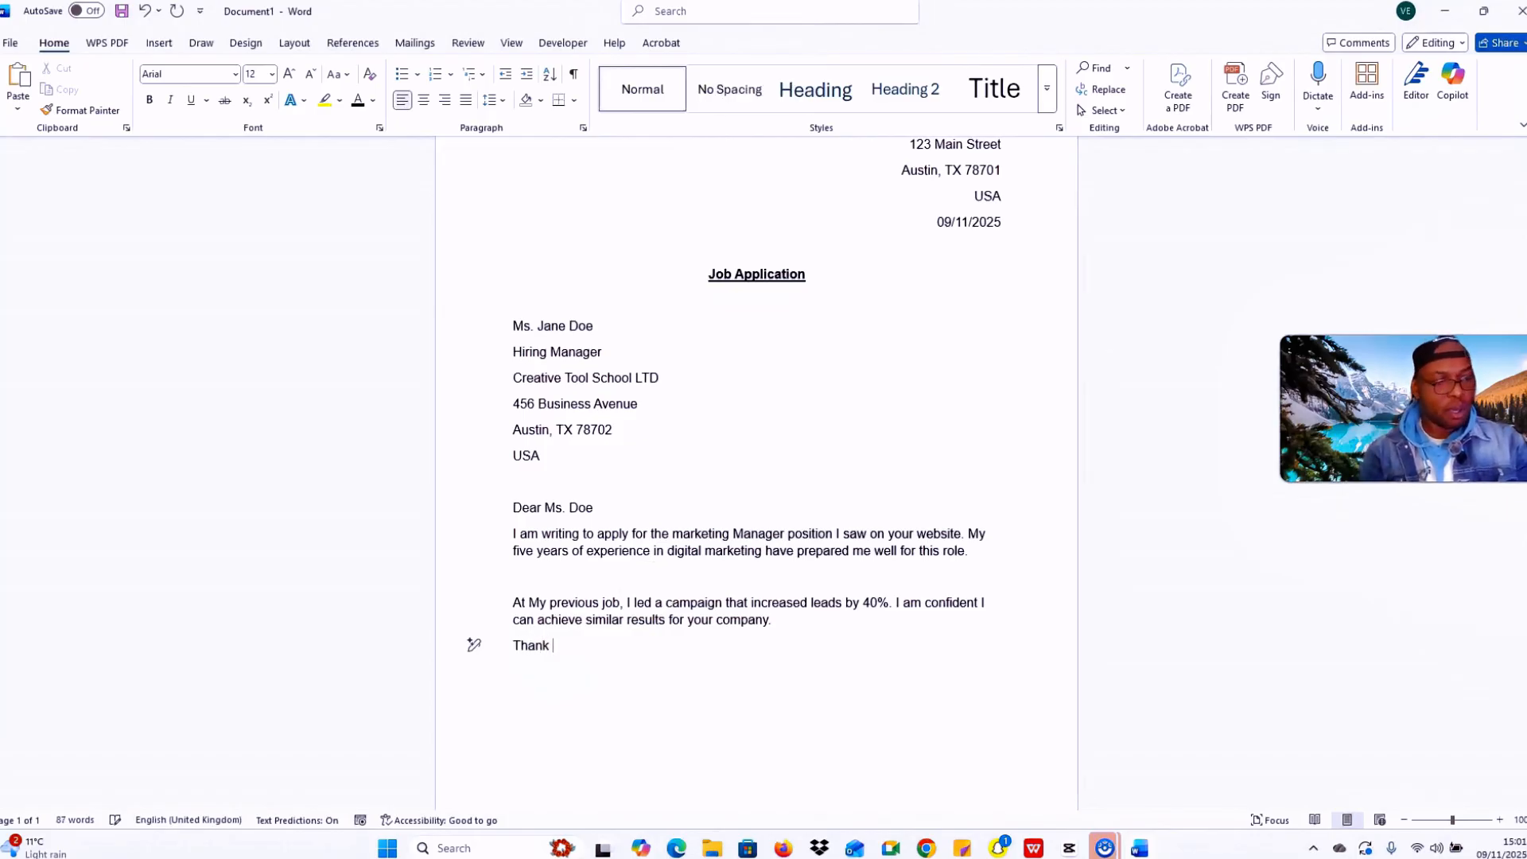
{"action": "type", "text": "you"}
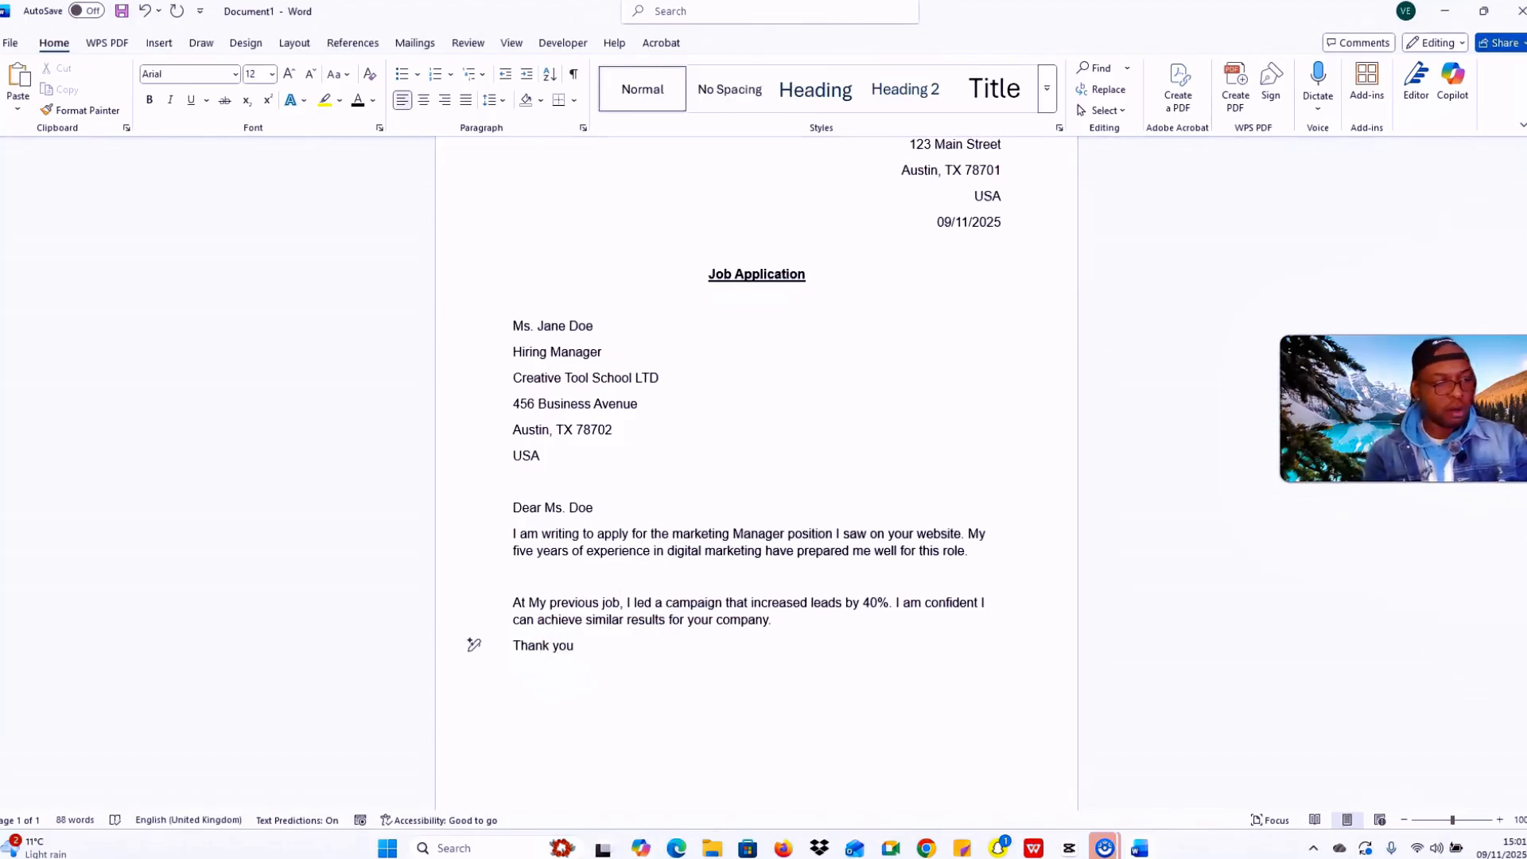
{"action": "type", "text": " for"}
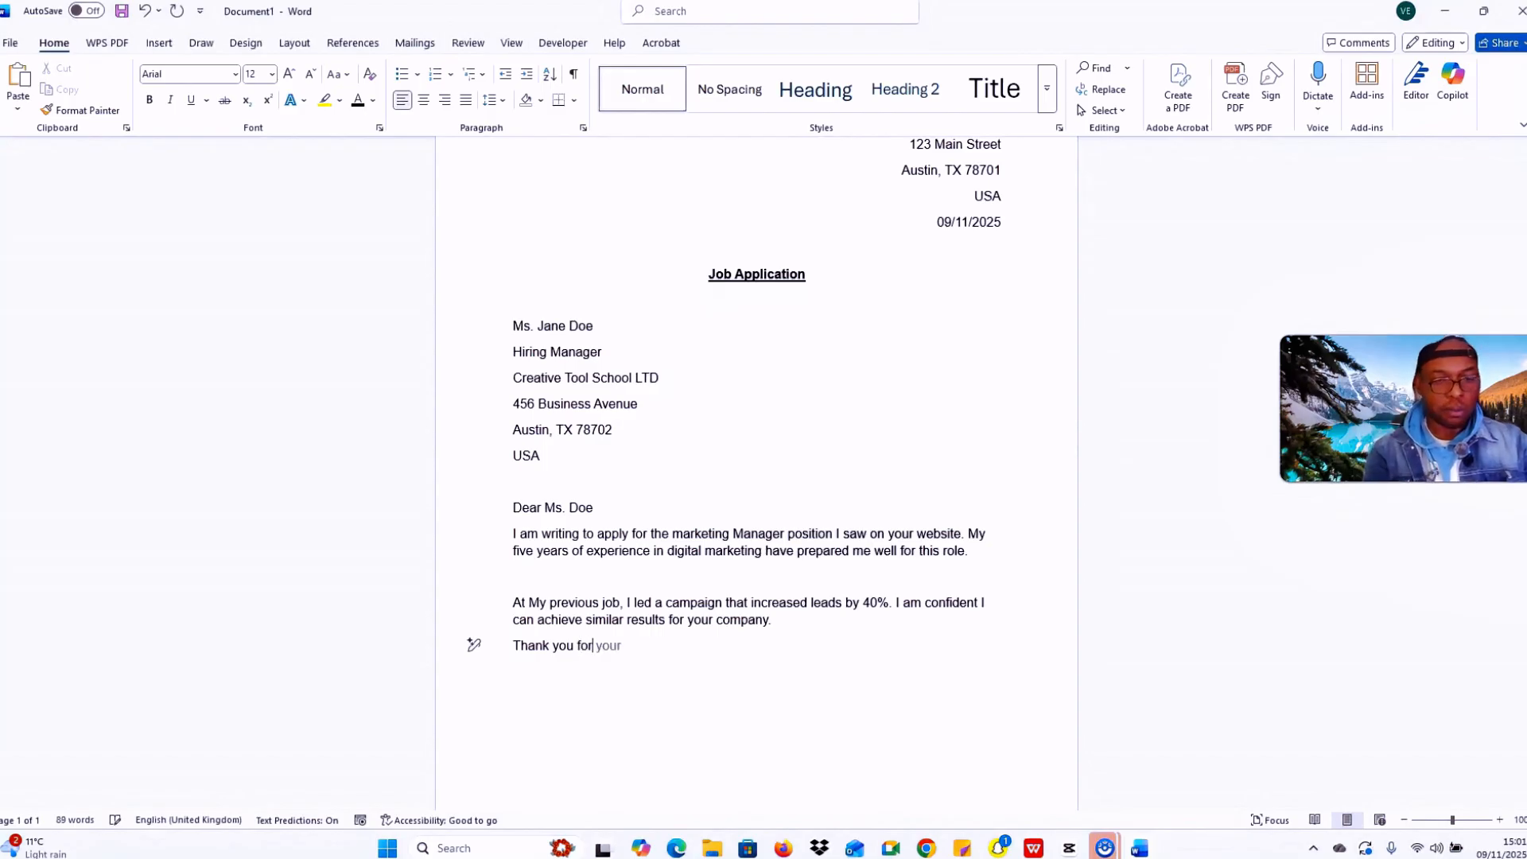
{"action": "type", "text": " your "}
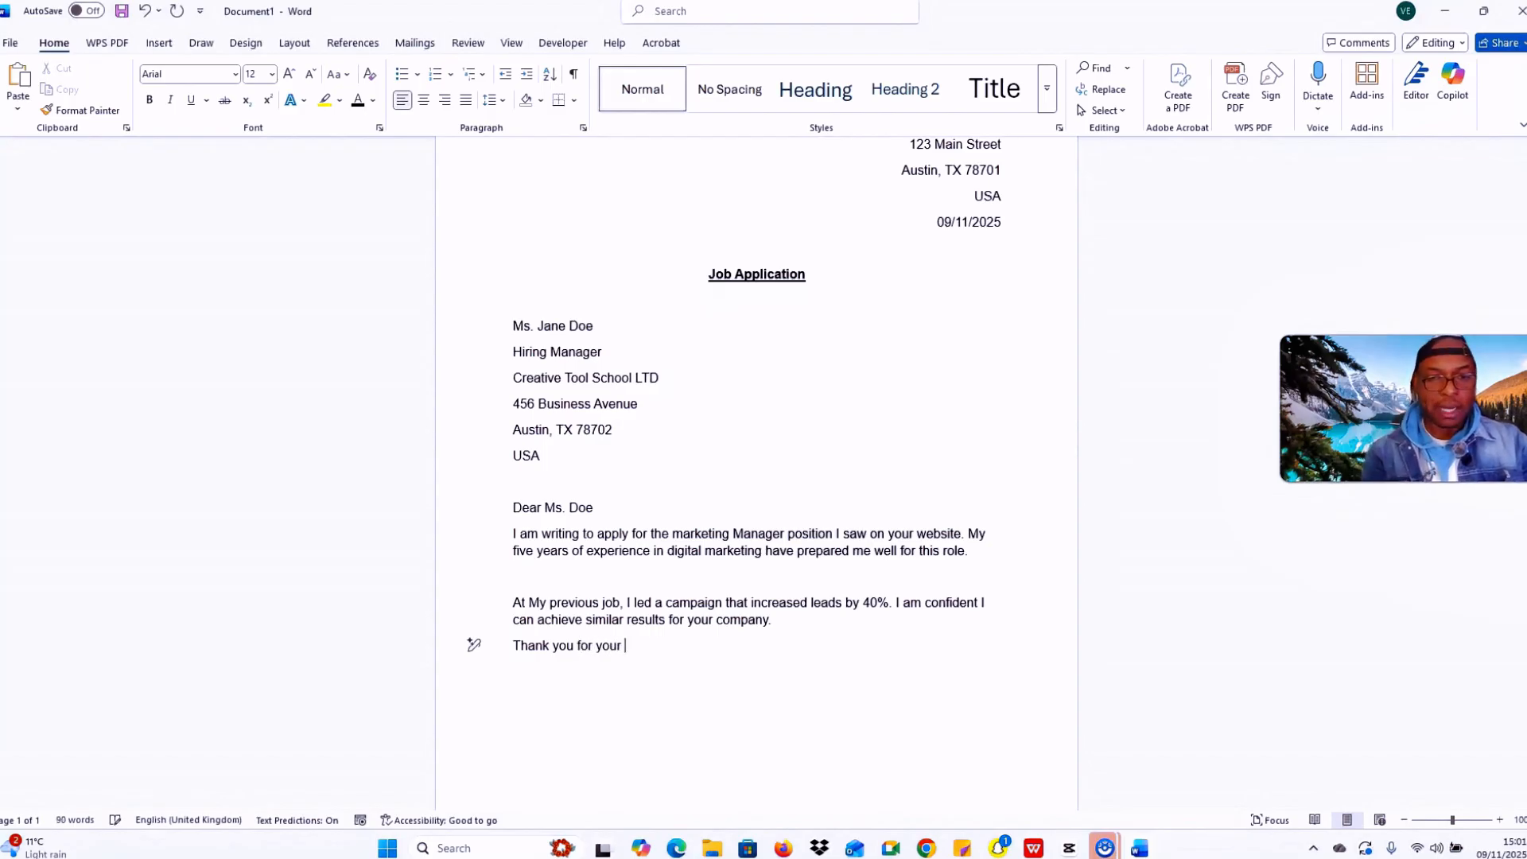
{"action": "type", "text": "time "}
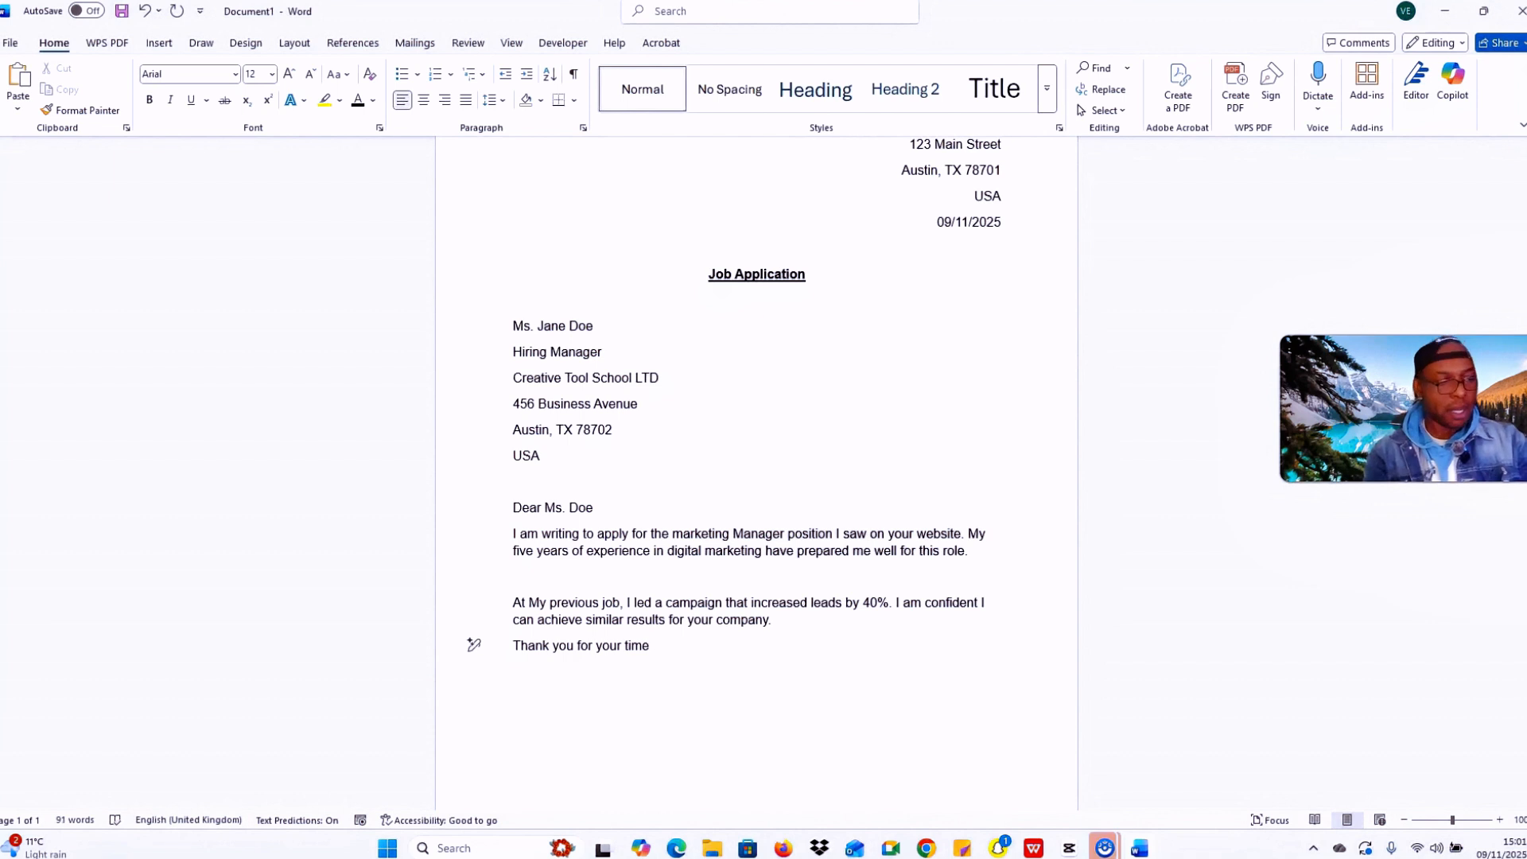
{"action": "type", "text": "and con"}
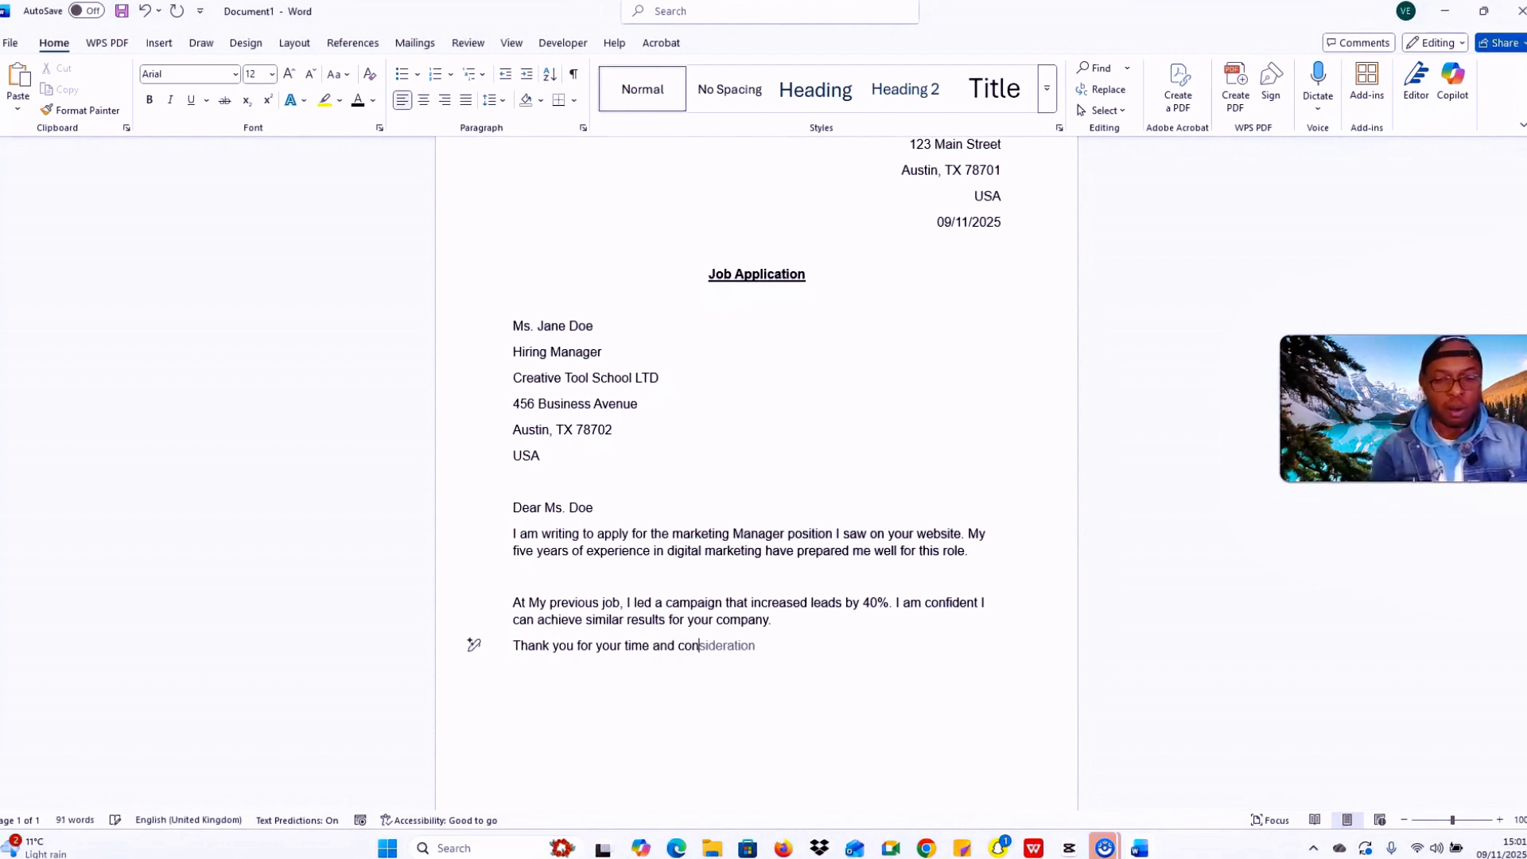
{"action": "type", "text": "sideration."}
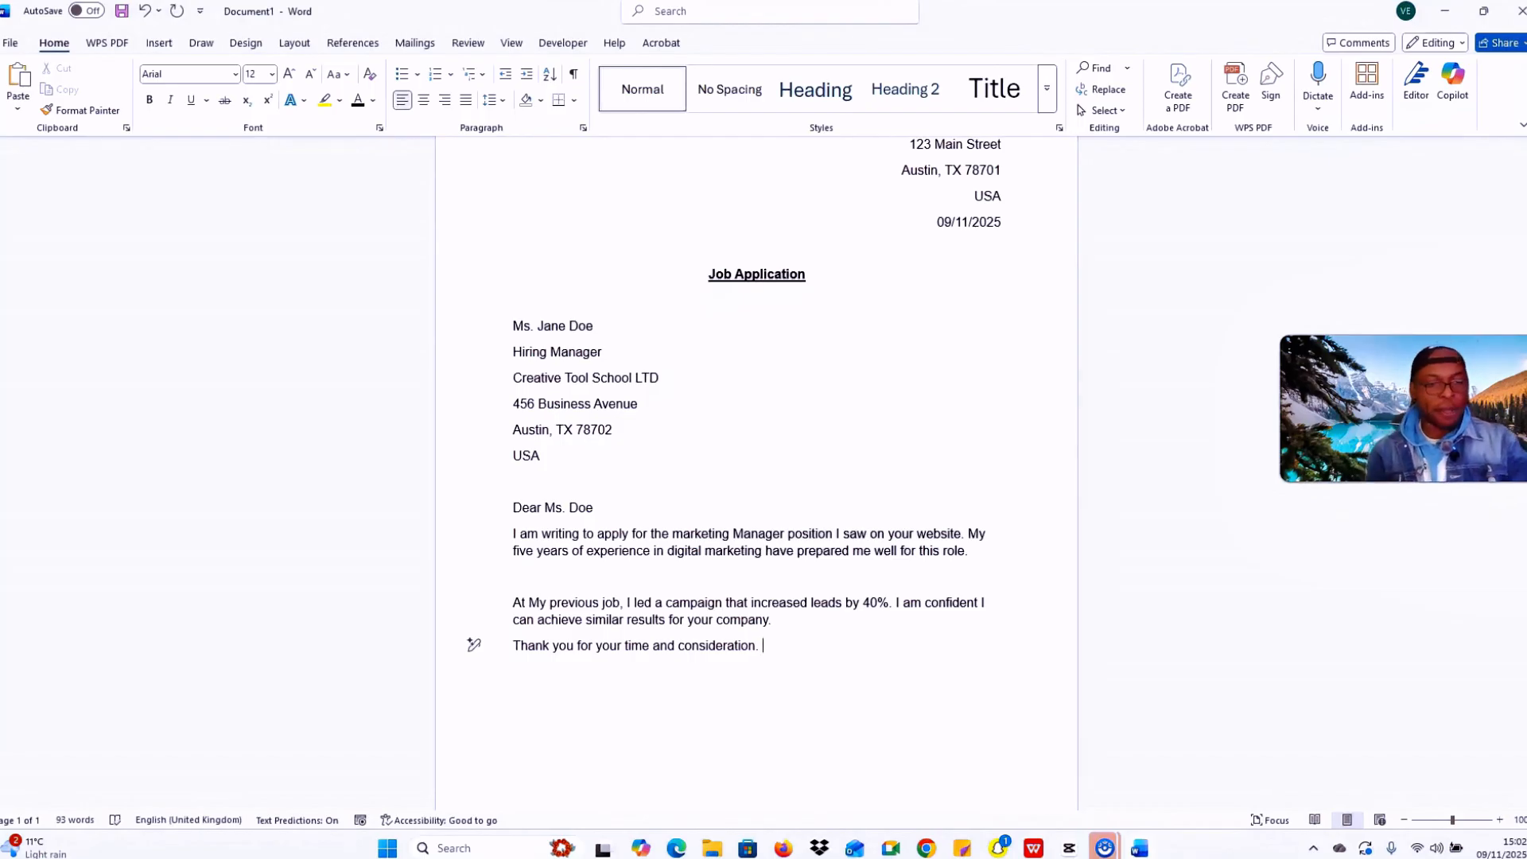
{"action": "key", "text": "Caps_Lock"}
{"action": "type", "text": "I"}
{"action": "key", "text": "Caps_Lock"}
{"action": "type", "text": "look"}
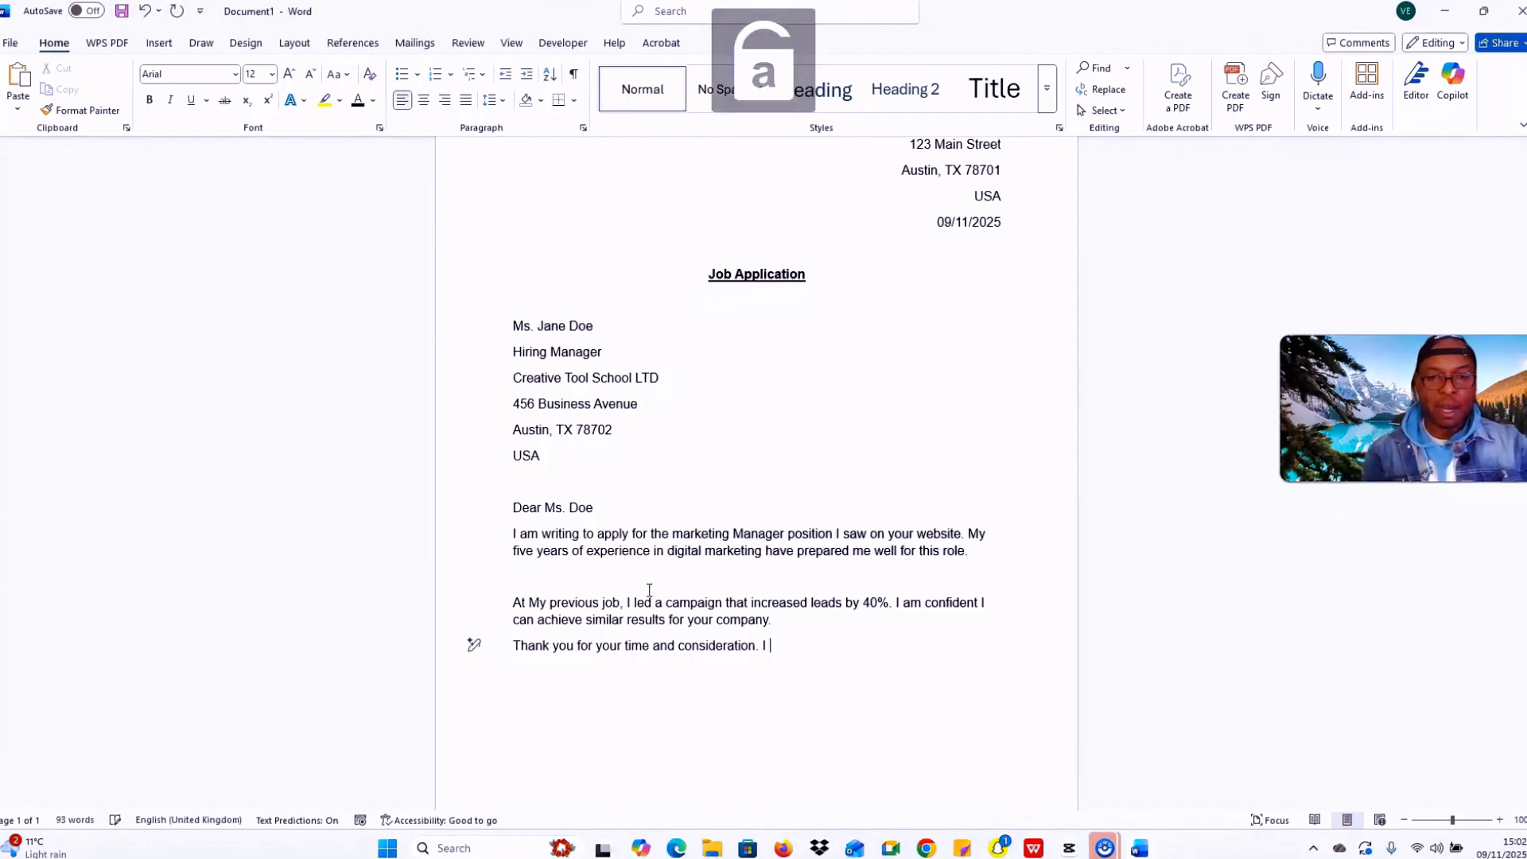
{"action": "type", "text": " f"}
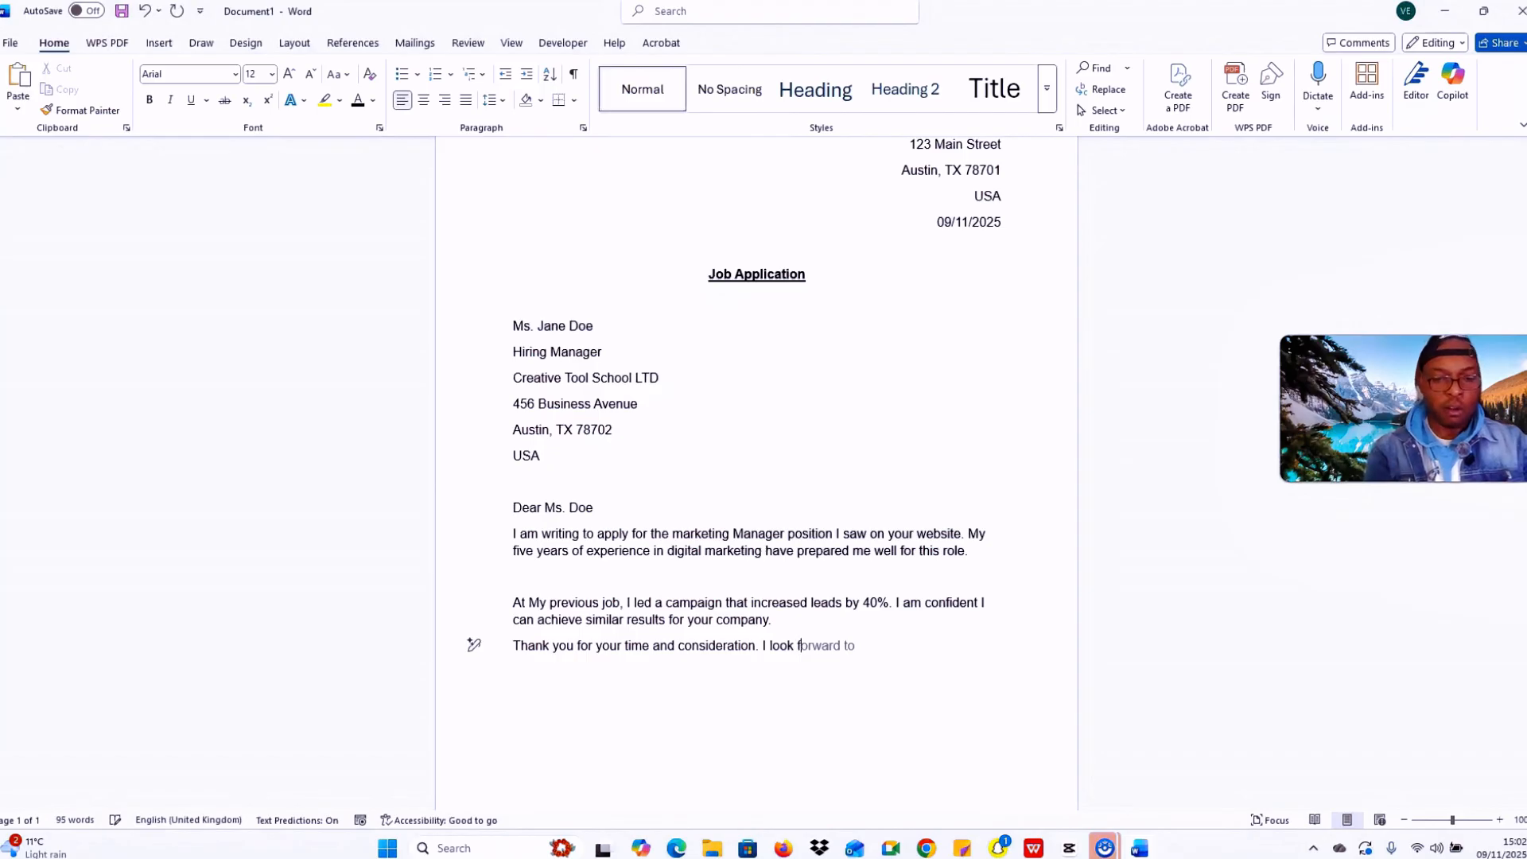
{"action": "type", "text": "orward "}
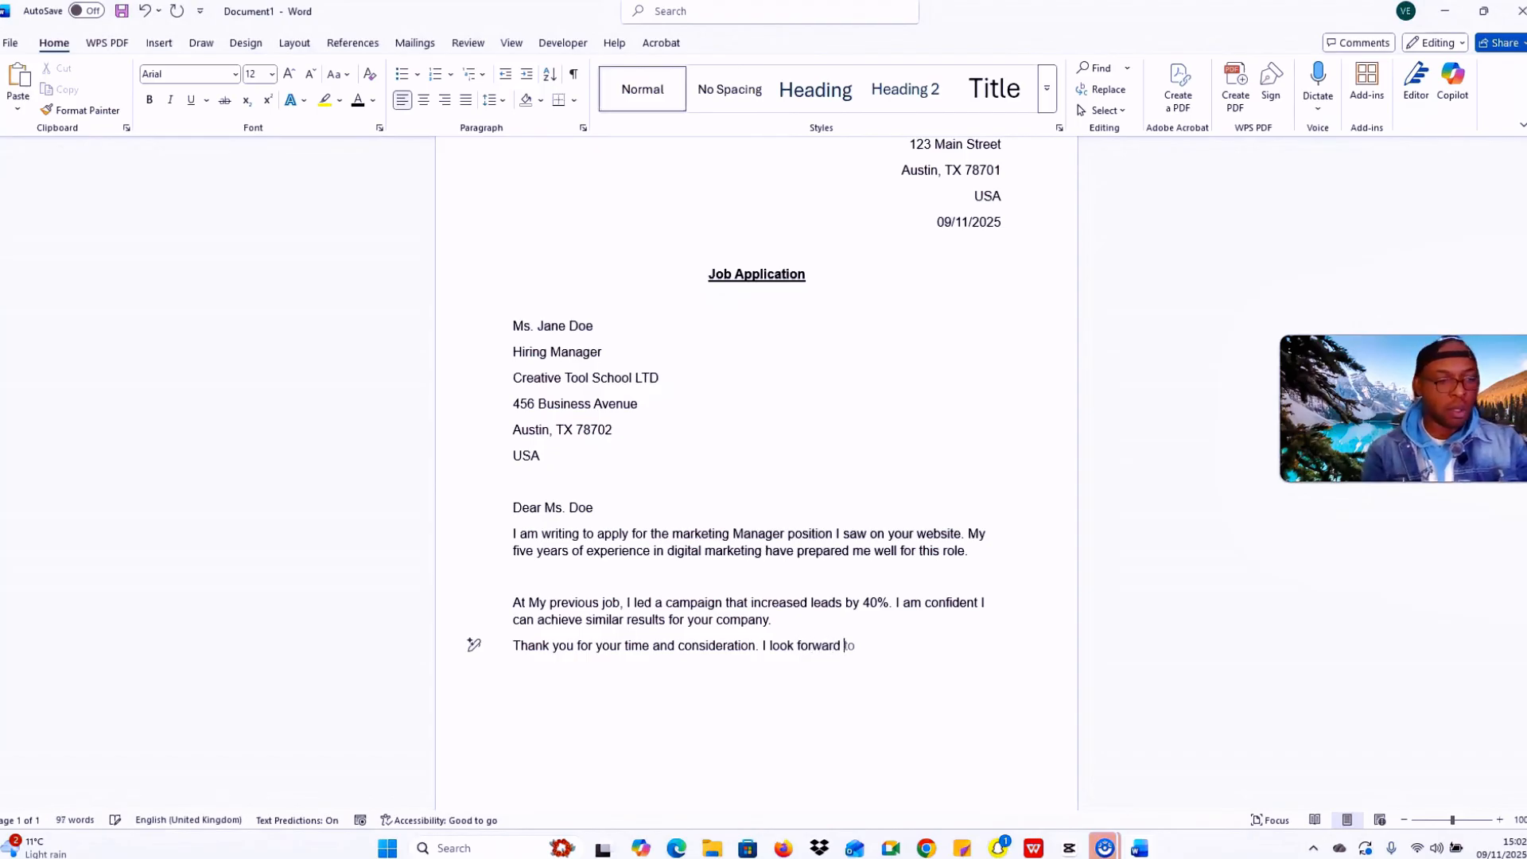
{"action": "type", "text": "to hea"}
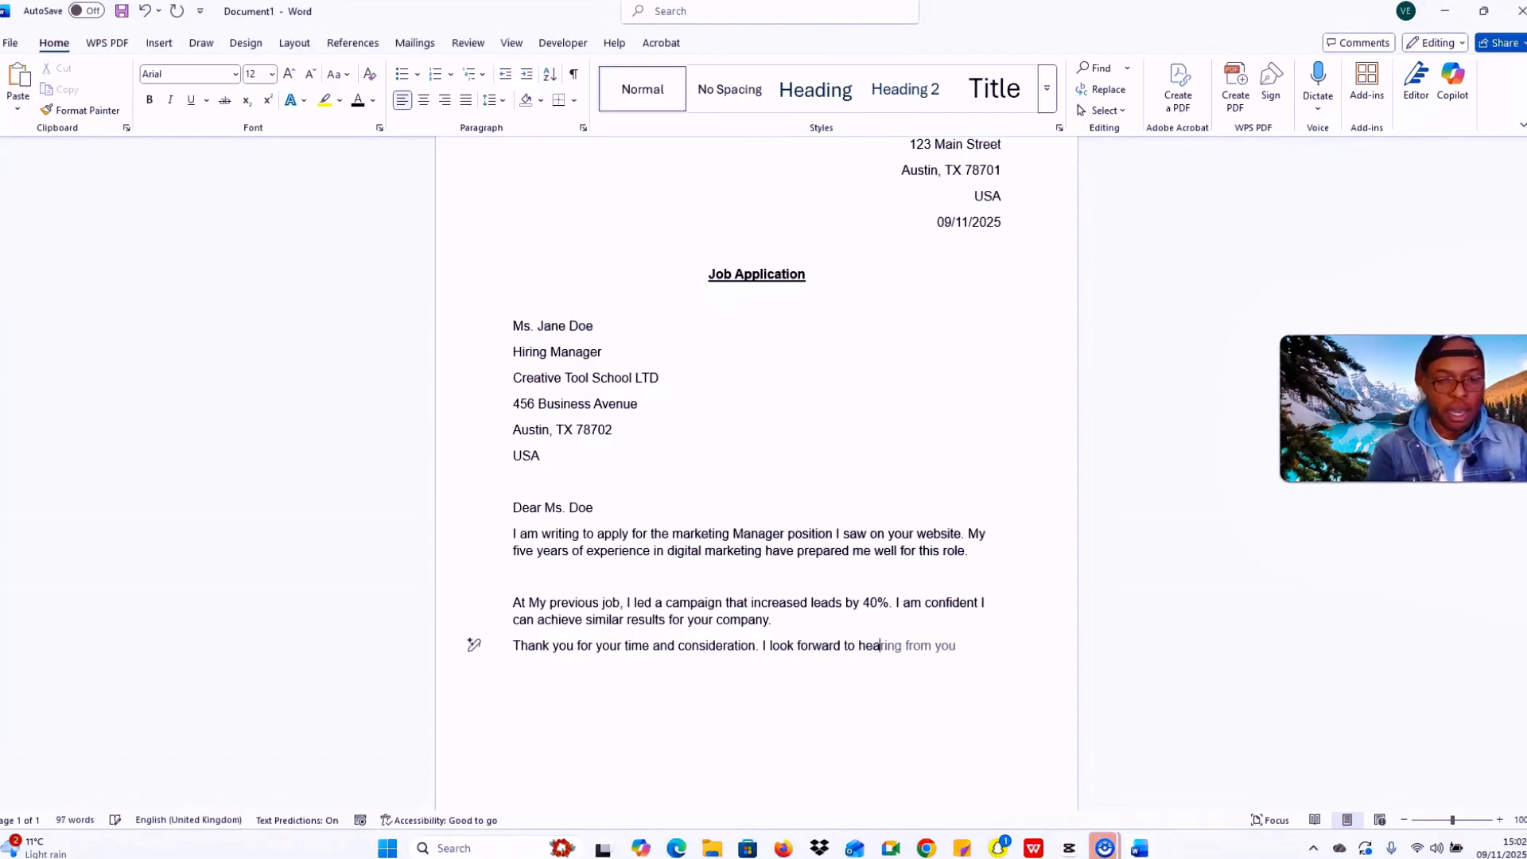
{"action": "type", "text": "rinf"}
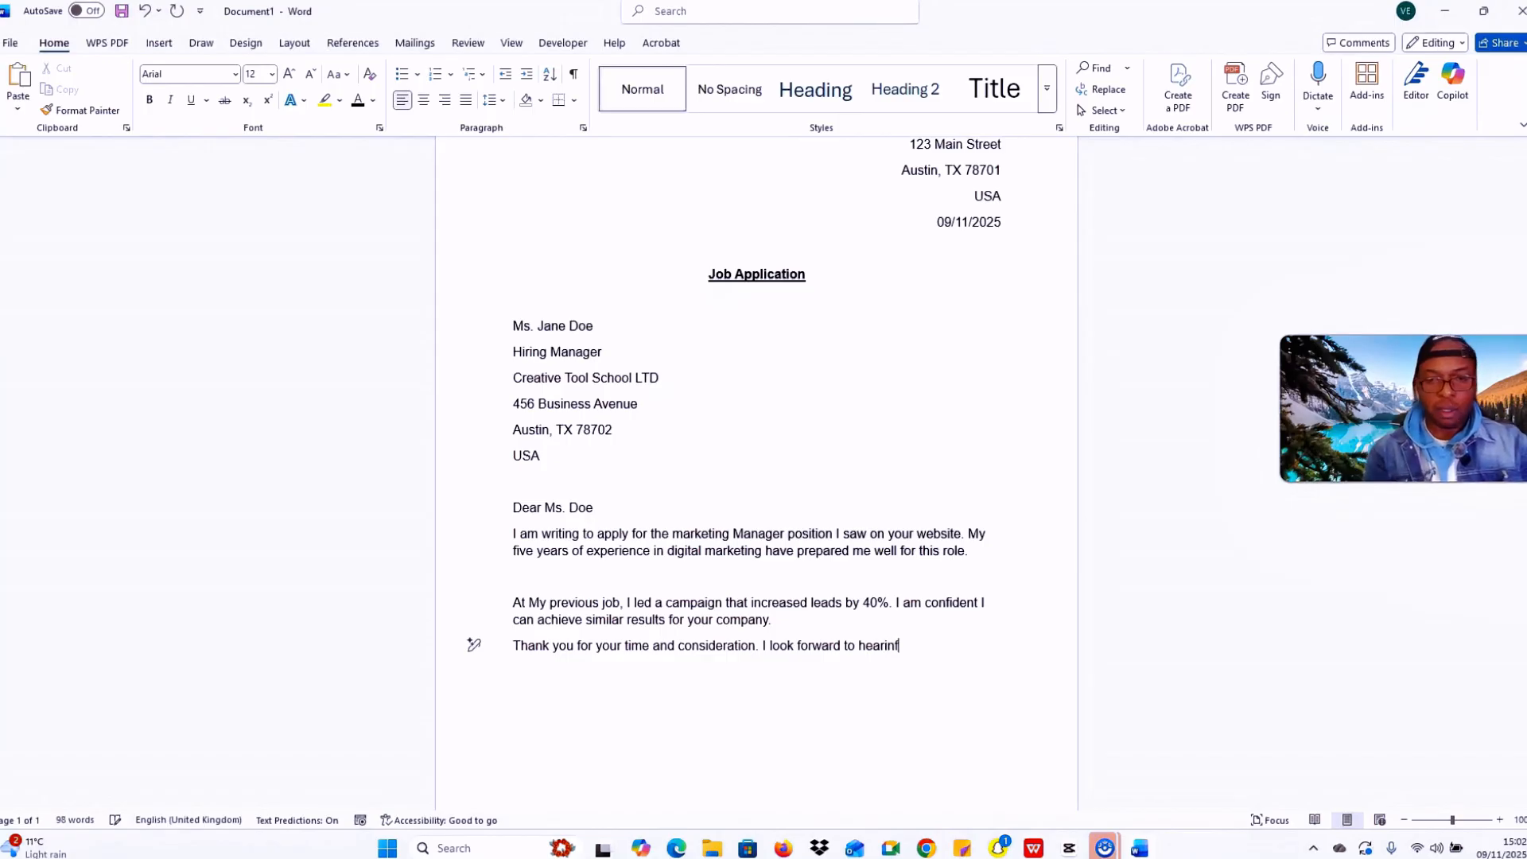
{"action": "key", "text": "BackSpace"}
{"action": "type", "text": "g fr"}
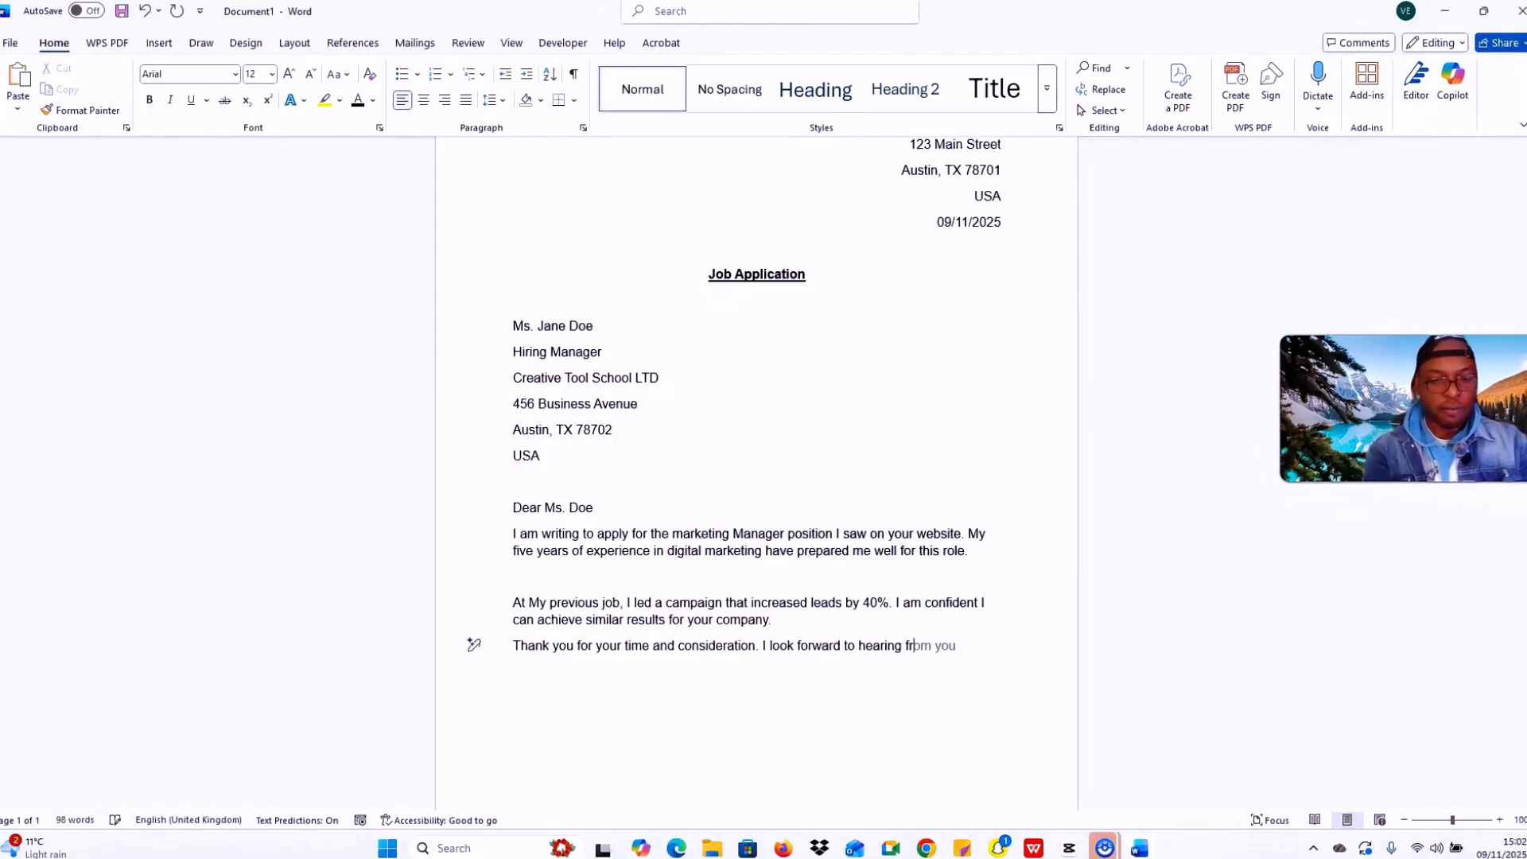
{"action": "type", "text": "om you."}
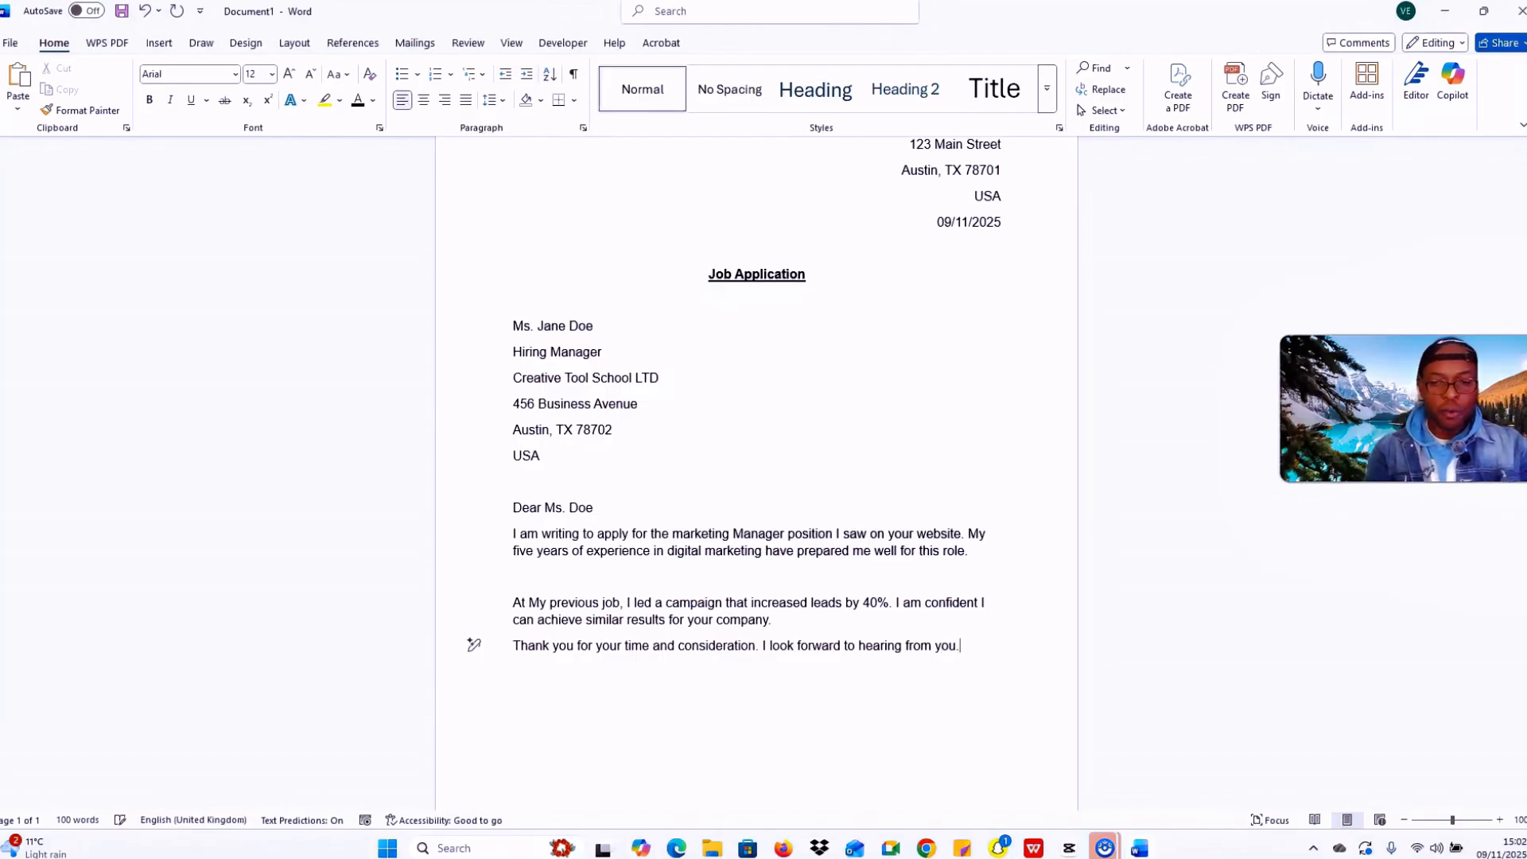
{"action": "key", "text": "Return"}
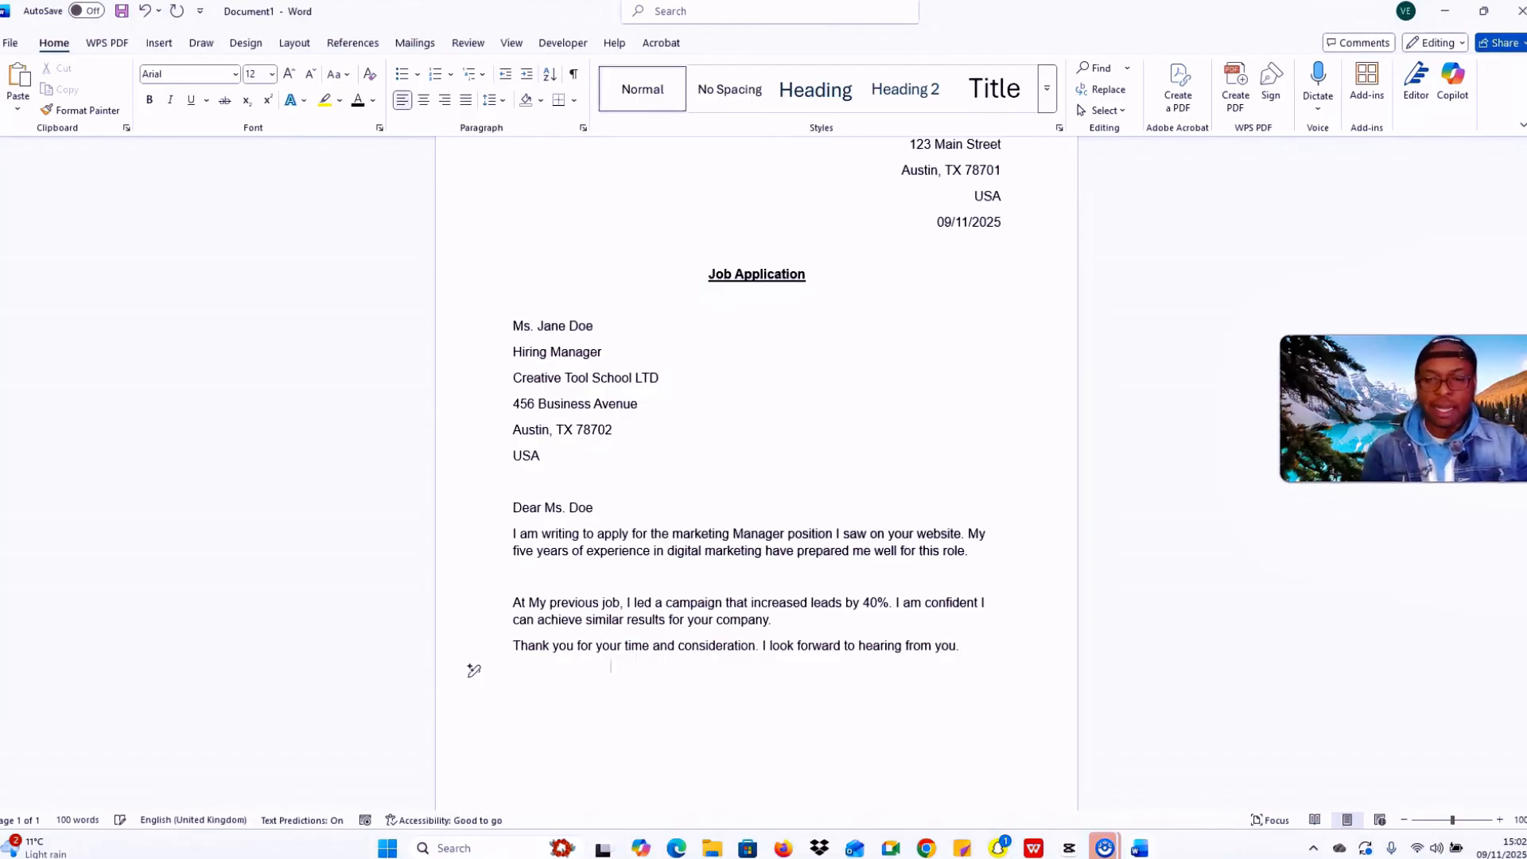
{"action": "key", "text": "Return"}
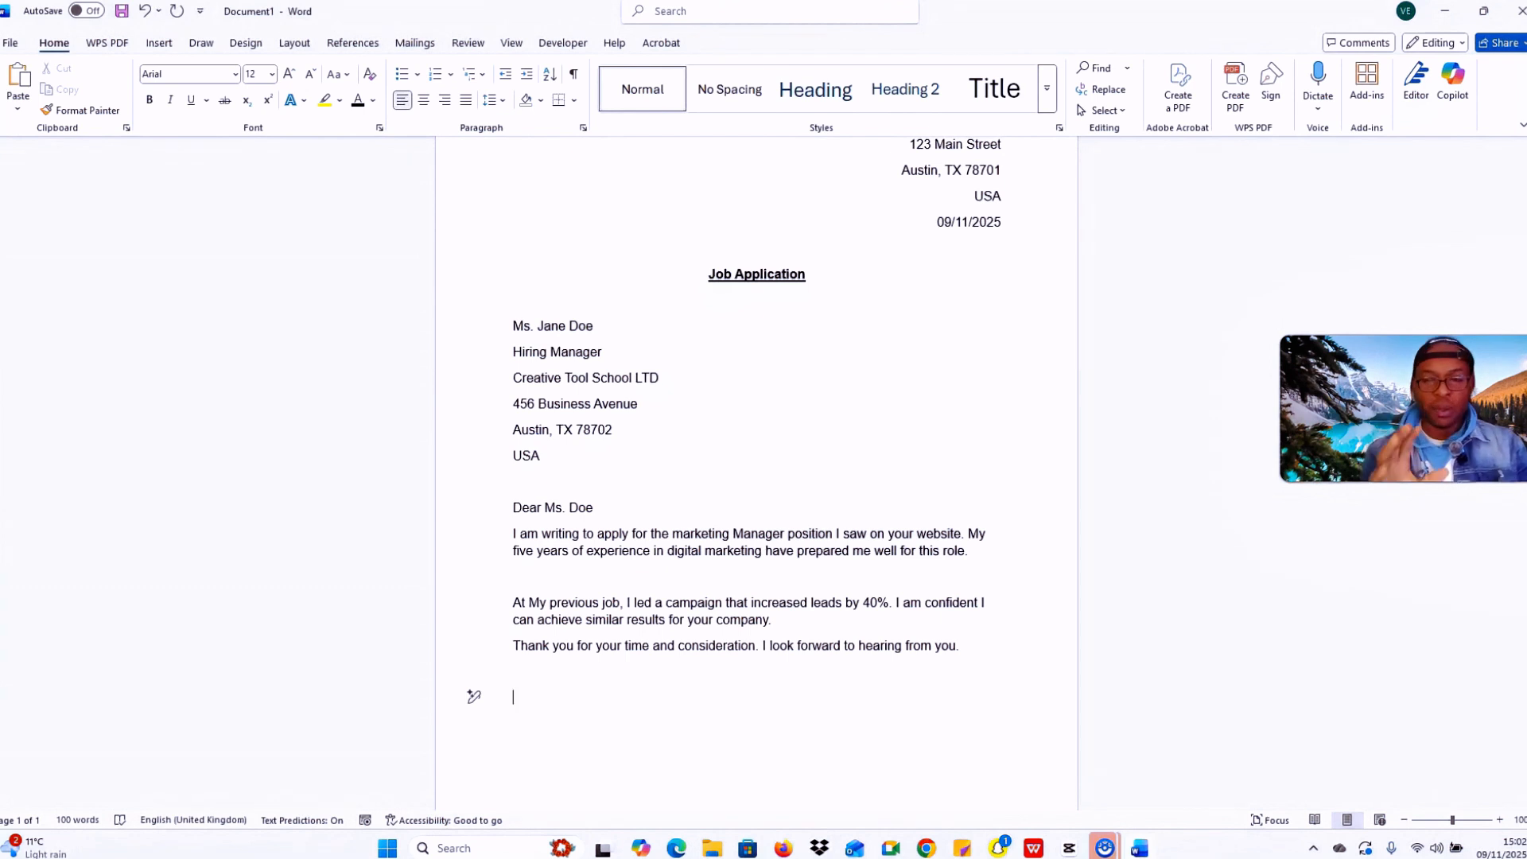
Step: Sign off with 'Kind Regards' and the sender's name on the line below
{"action": "type", "text": "Kind "}
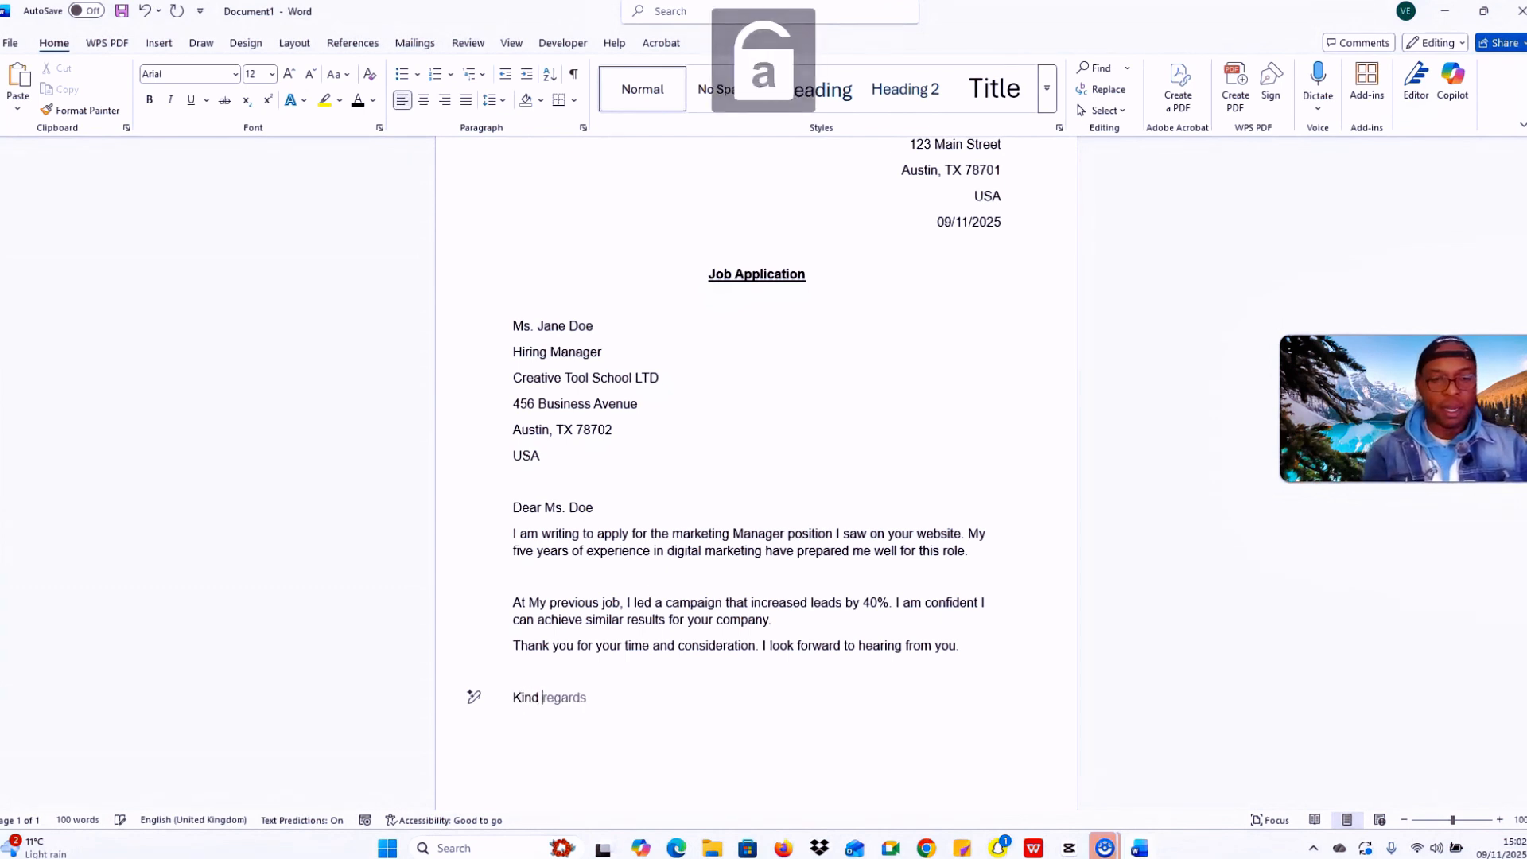
{"action": "type", "text": "Regards"}
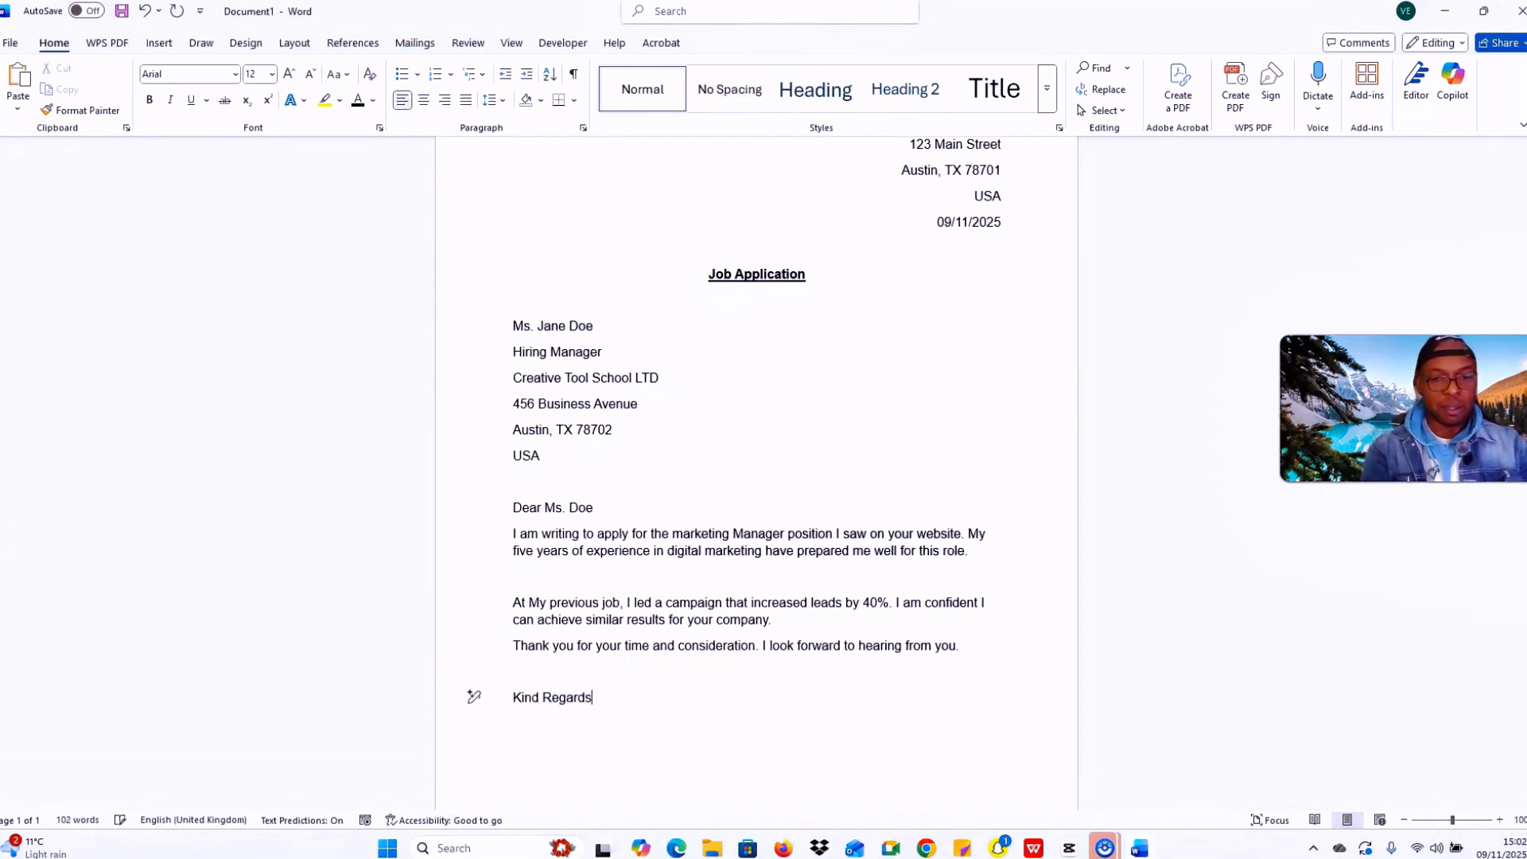
{"action": "key", "text": "Return"}
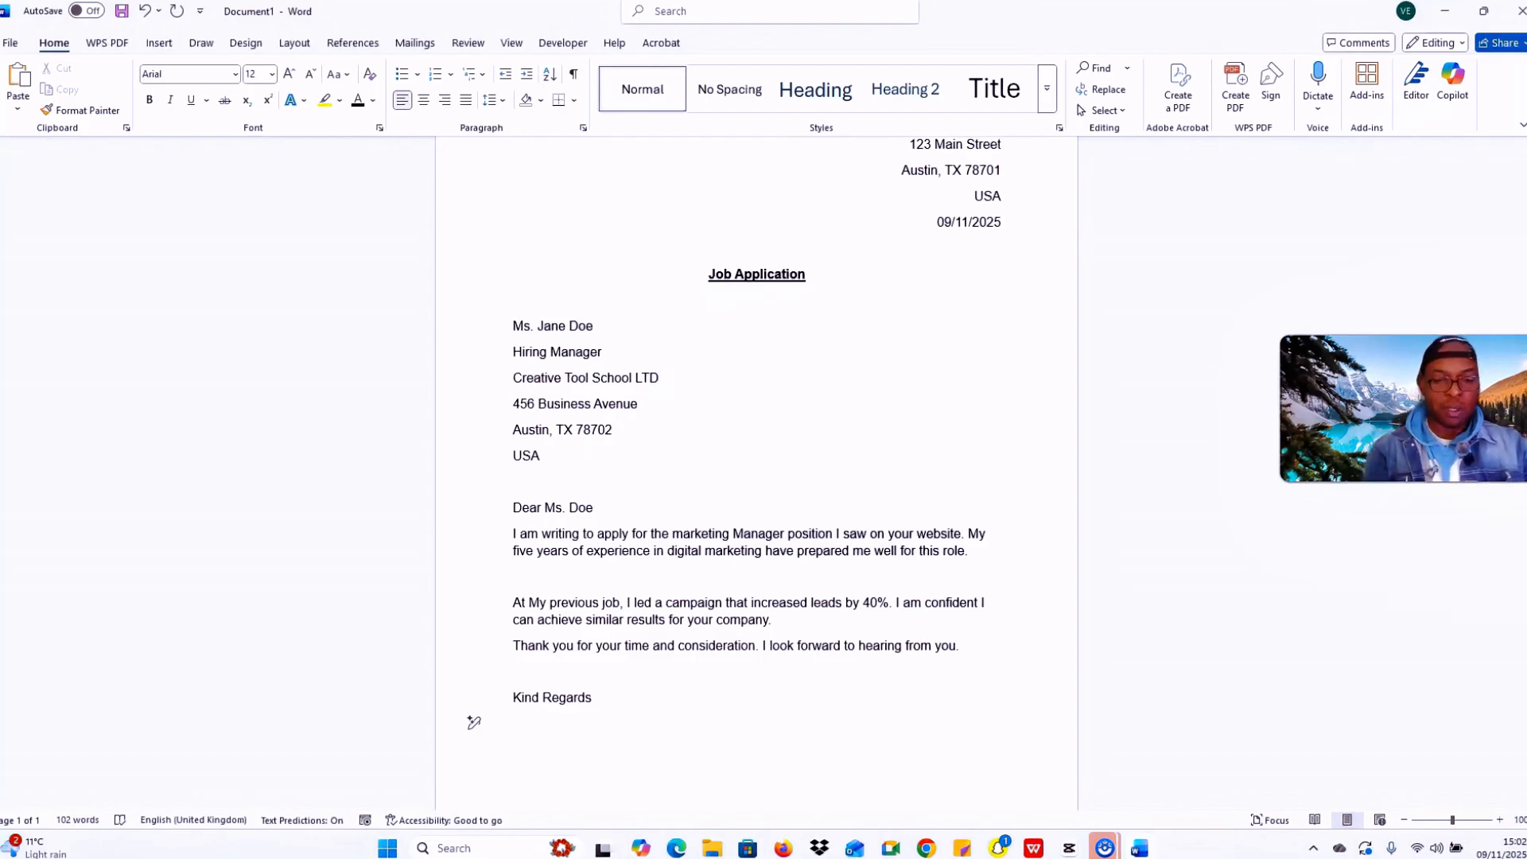
{"action": "key", "text": "Caps_Lock"}
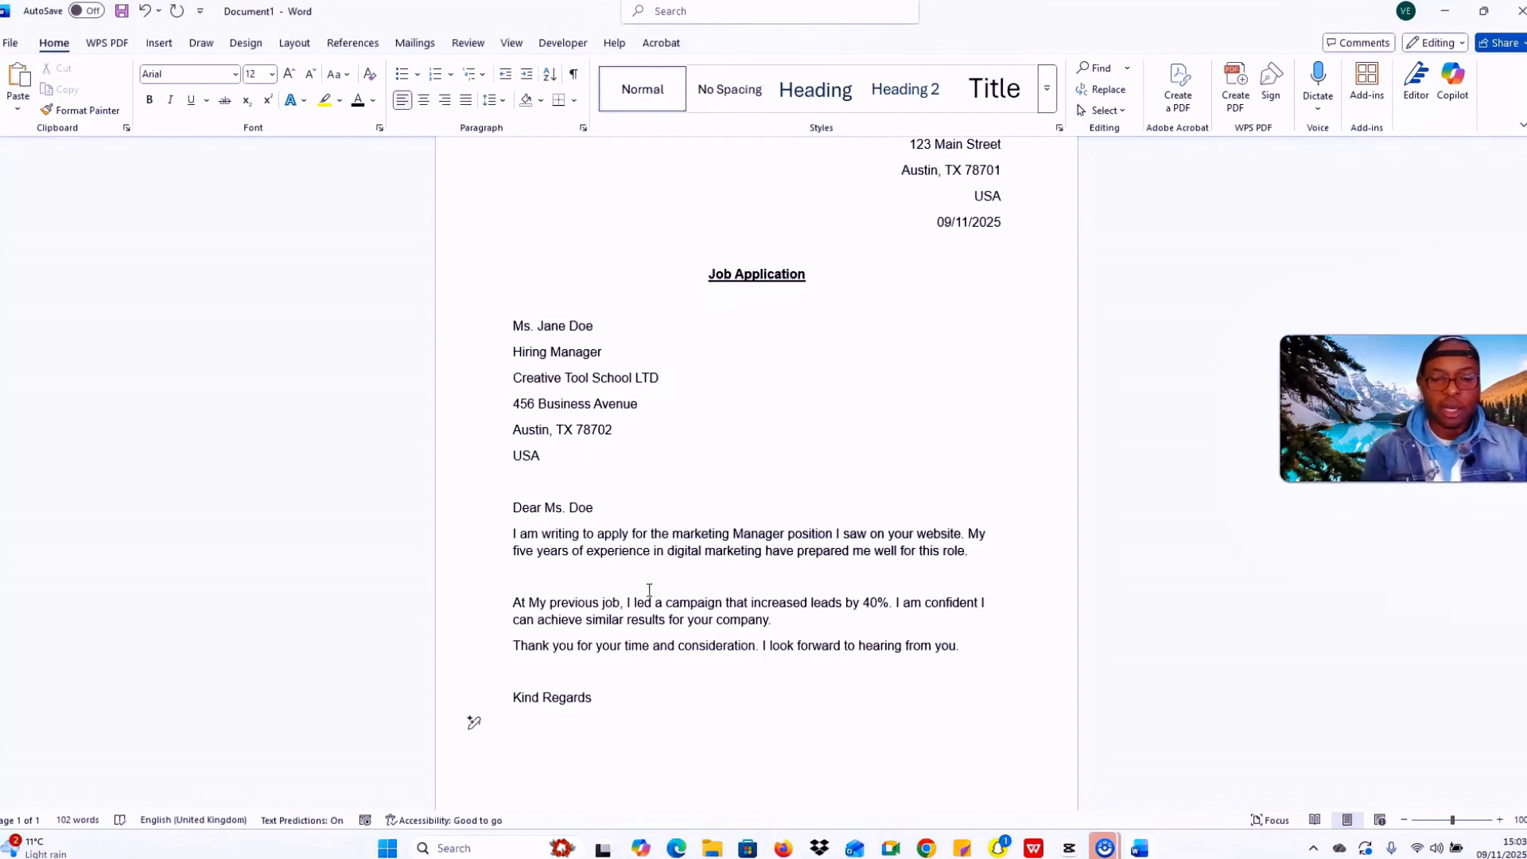
{"action": "type", "text": "V"}
{"action": "key", "text": "Caps_Lock"}
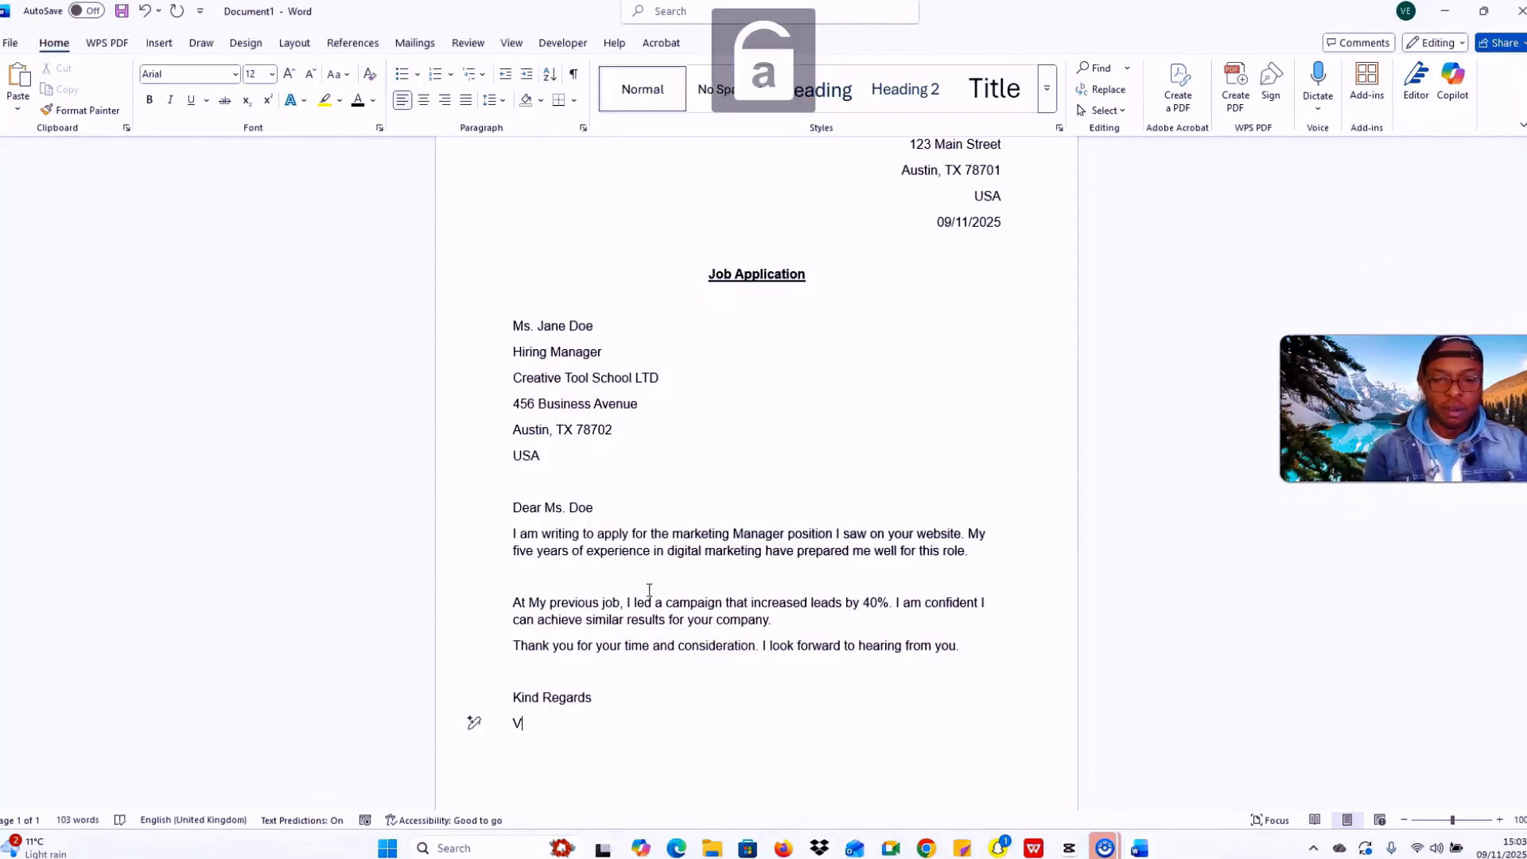
{"action": "type", "text": "ince"}
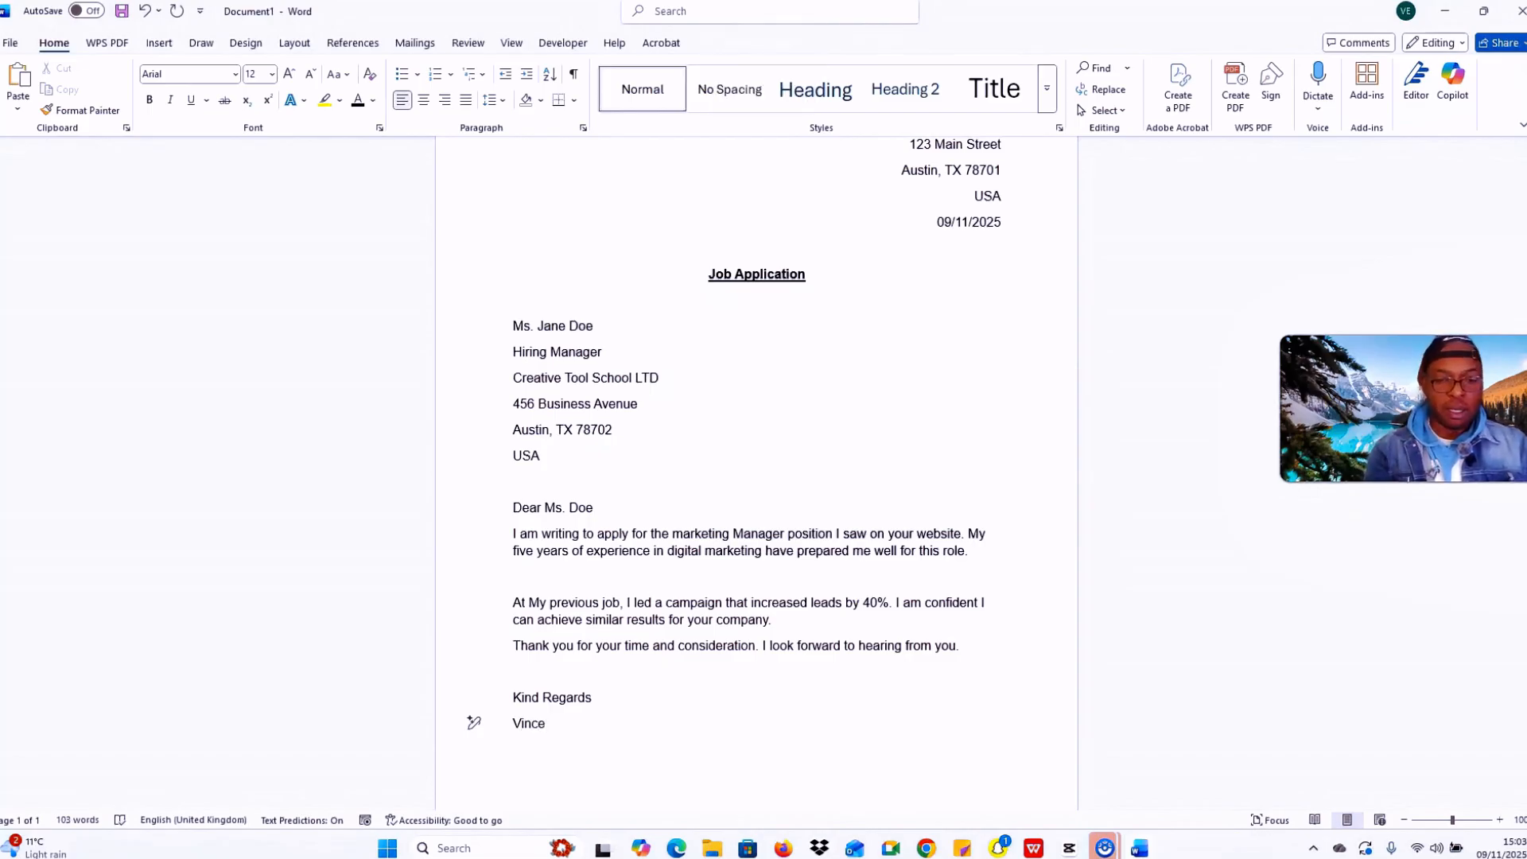
{"action": "type", "text": "nt"}
{"action": "key", "text": "Caps_Lock"}
{"action": "type", "text": "E"}
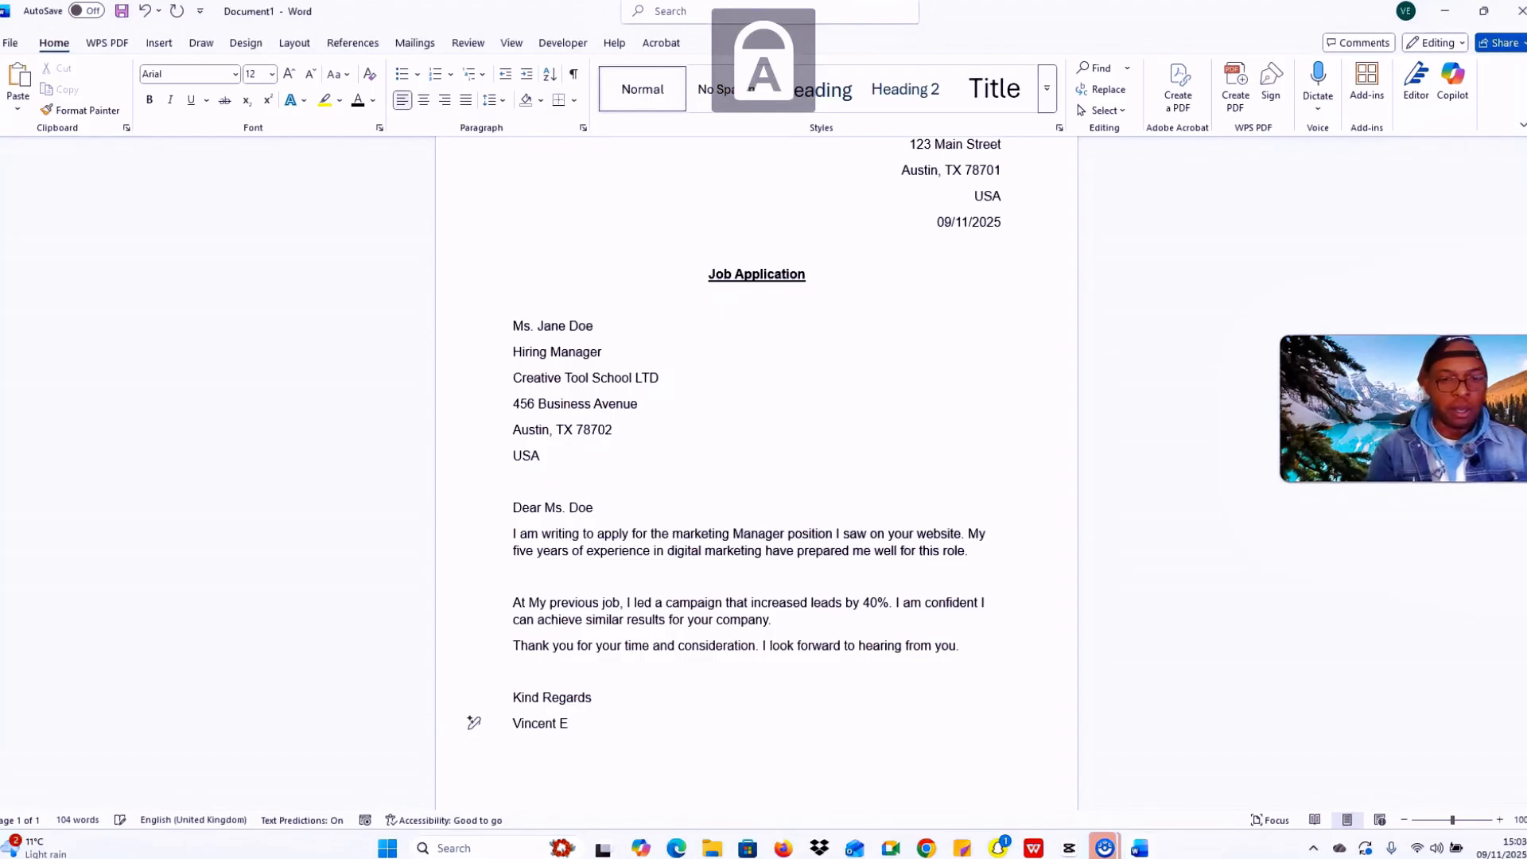
{"action": "key", "text": "Caps_Lock"}
Step: Make the six-line recipient name-and-address block bold
{"action": "scroll", "coordinate": [648, 587], "scroll_direction": "down", "scroll_amount": 1}
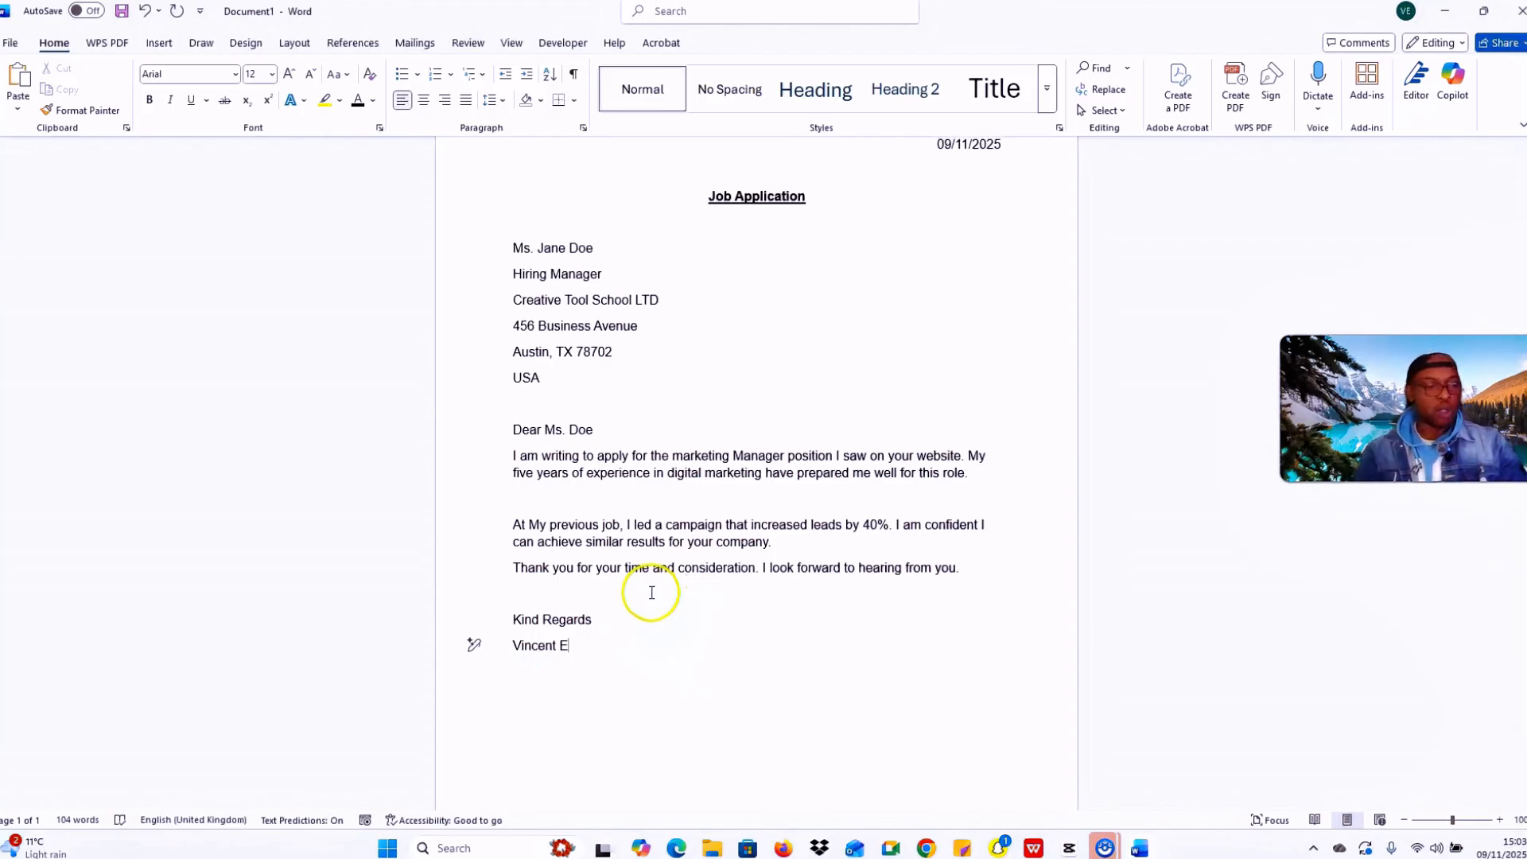
{"action": "scroll", "coordinate": [651, 592], "scroll_direction": "up", "scroll_amount": 2}
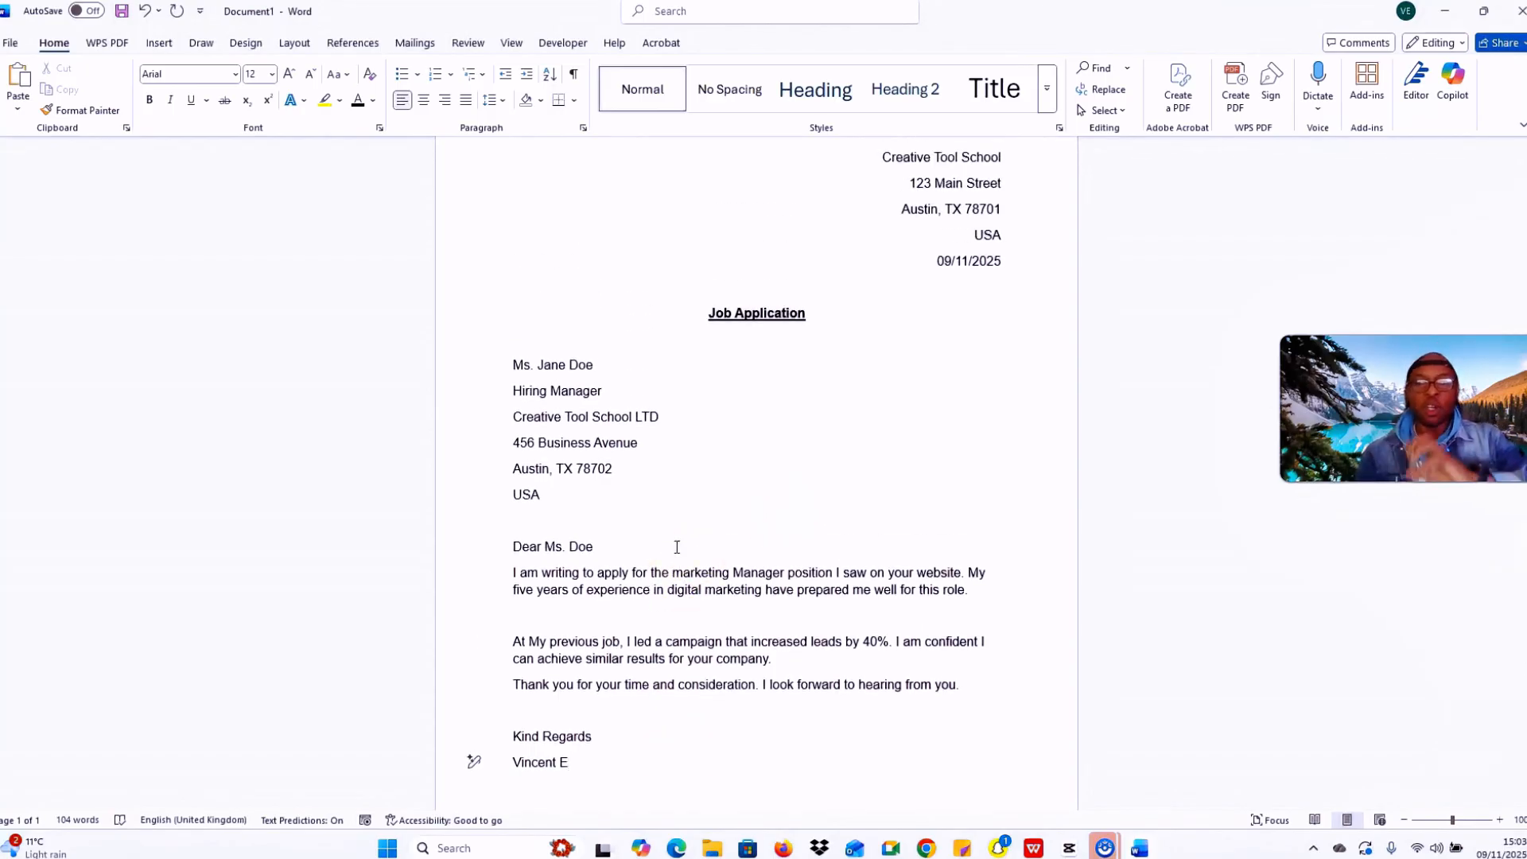
{"action": "scroll", "coordinate": [677, 547], "scroll_direction": "up", "scroll_amount": 1}
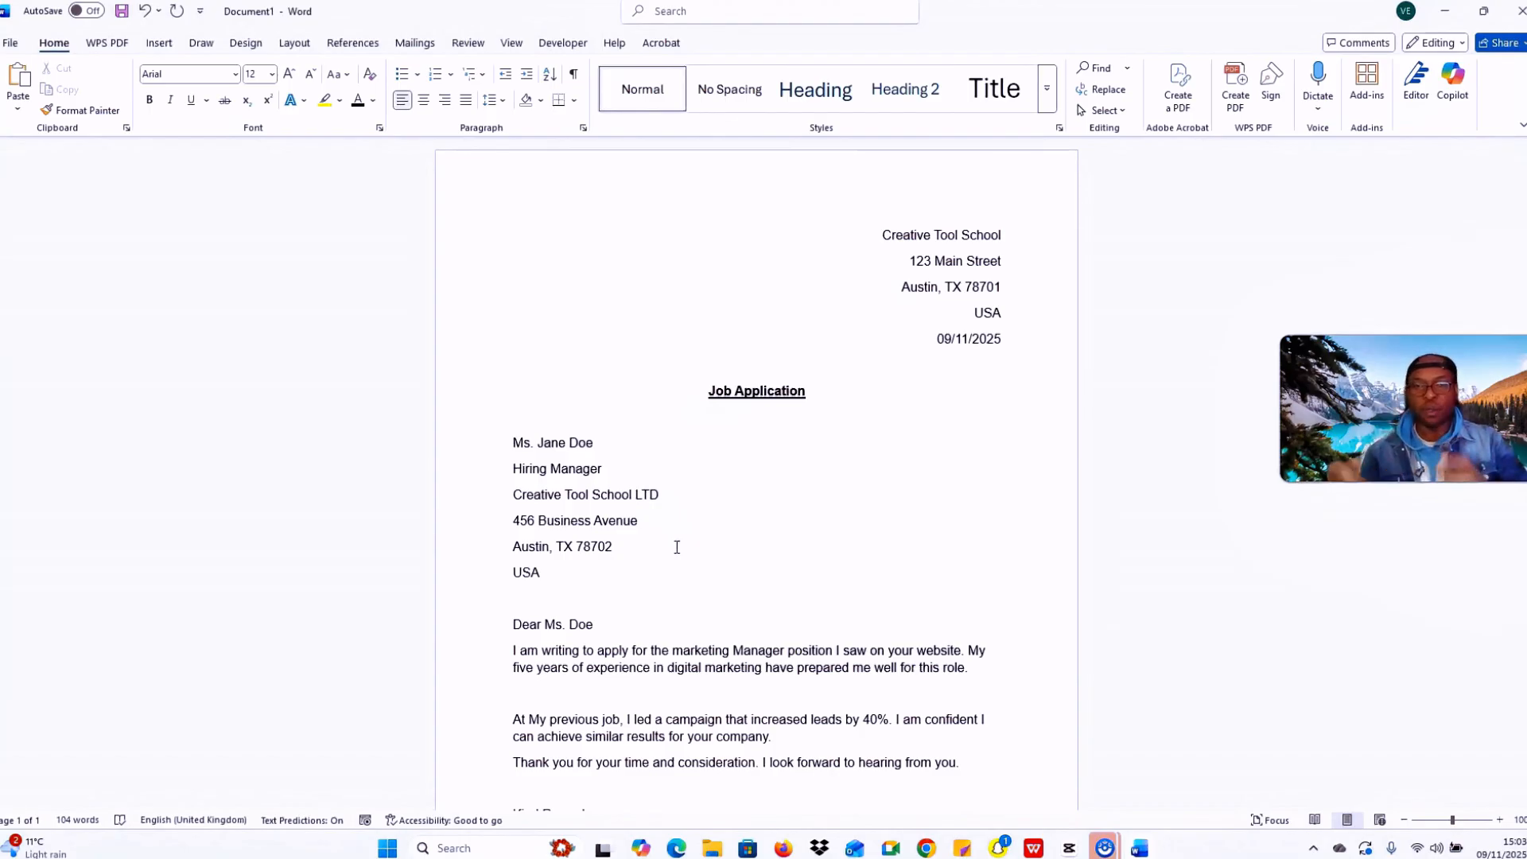
{"action": "scroll", "coordinate": [678, 535], "scroll_direction": "down", "scroll_amount": 1}
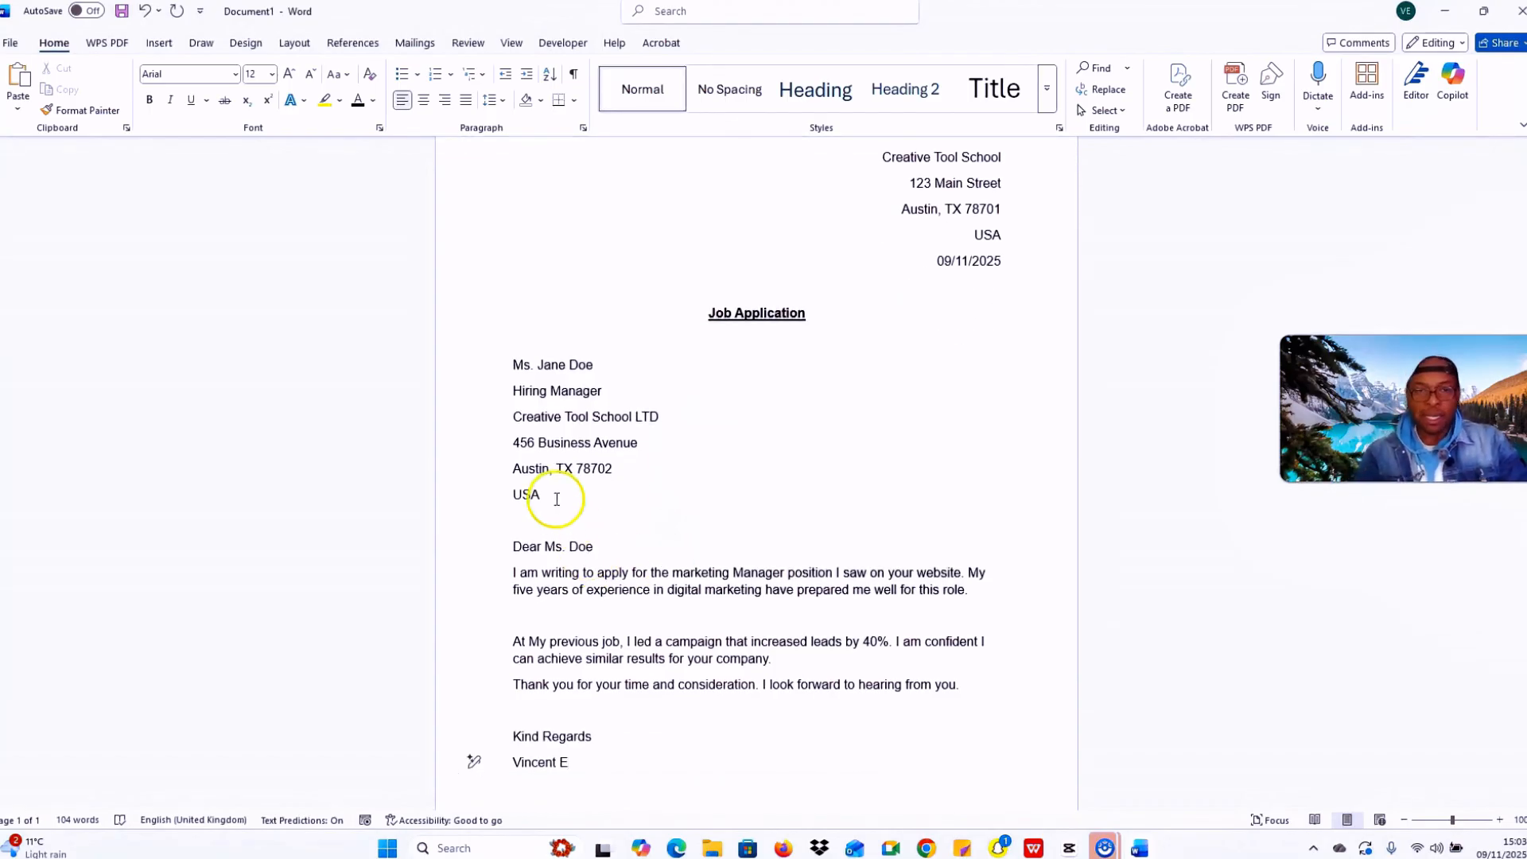
{"action": "scroll", "coordinate": [556, 498], "scroll_direction": "up", "scroll_amount": 1}
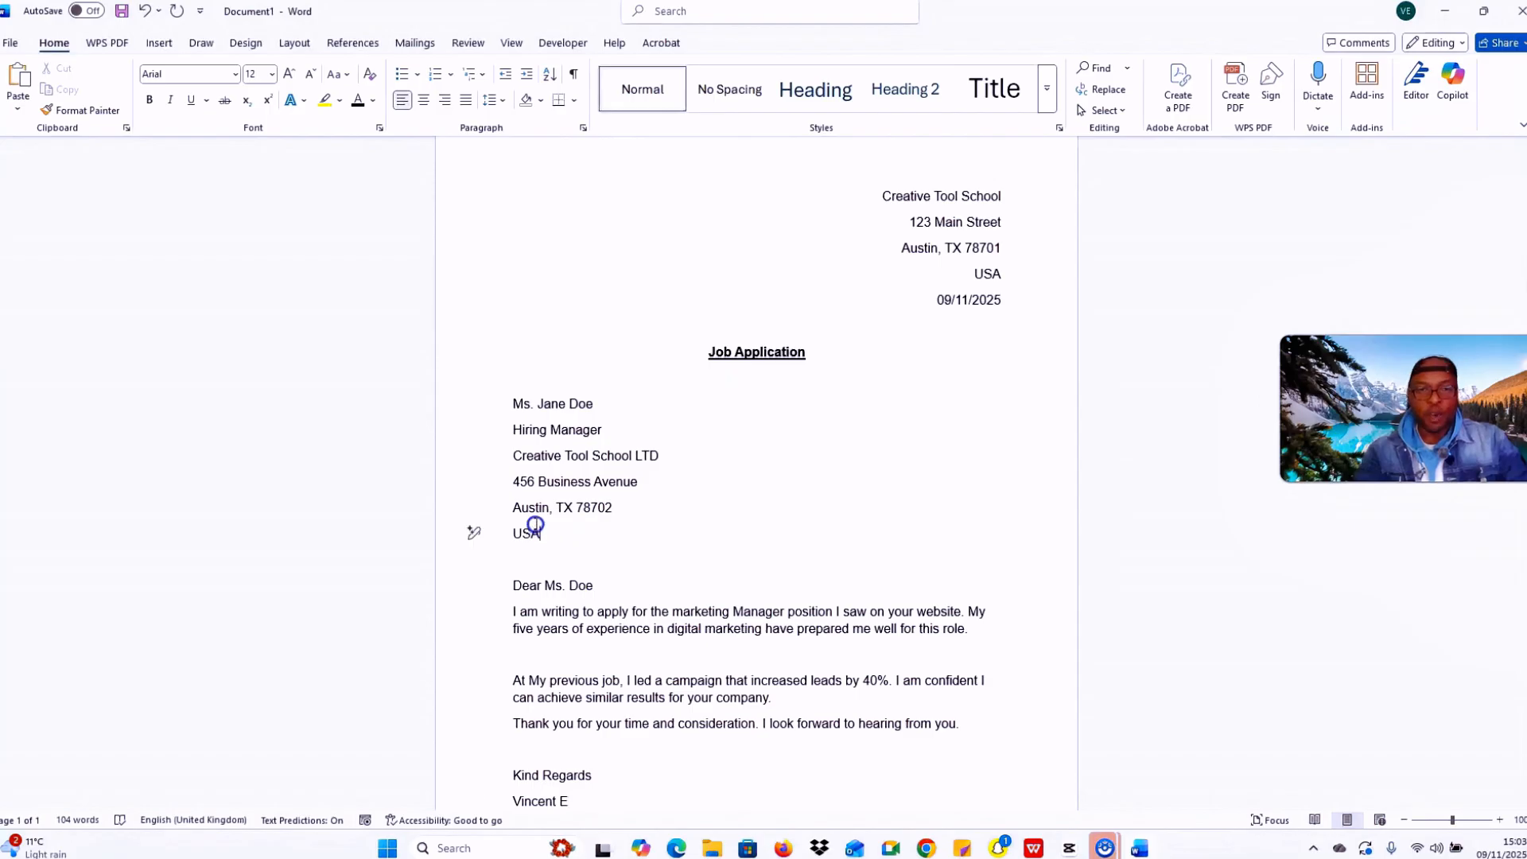
{"action": "left_click_drag", "start_coordinate": [544, 534], "coordinate": [517, 414]}
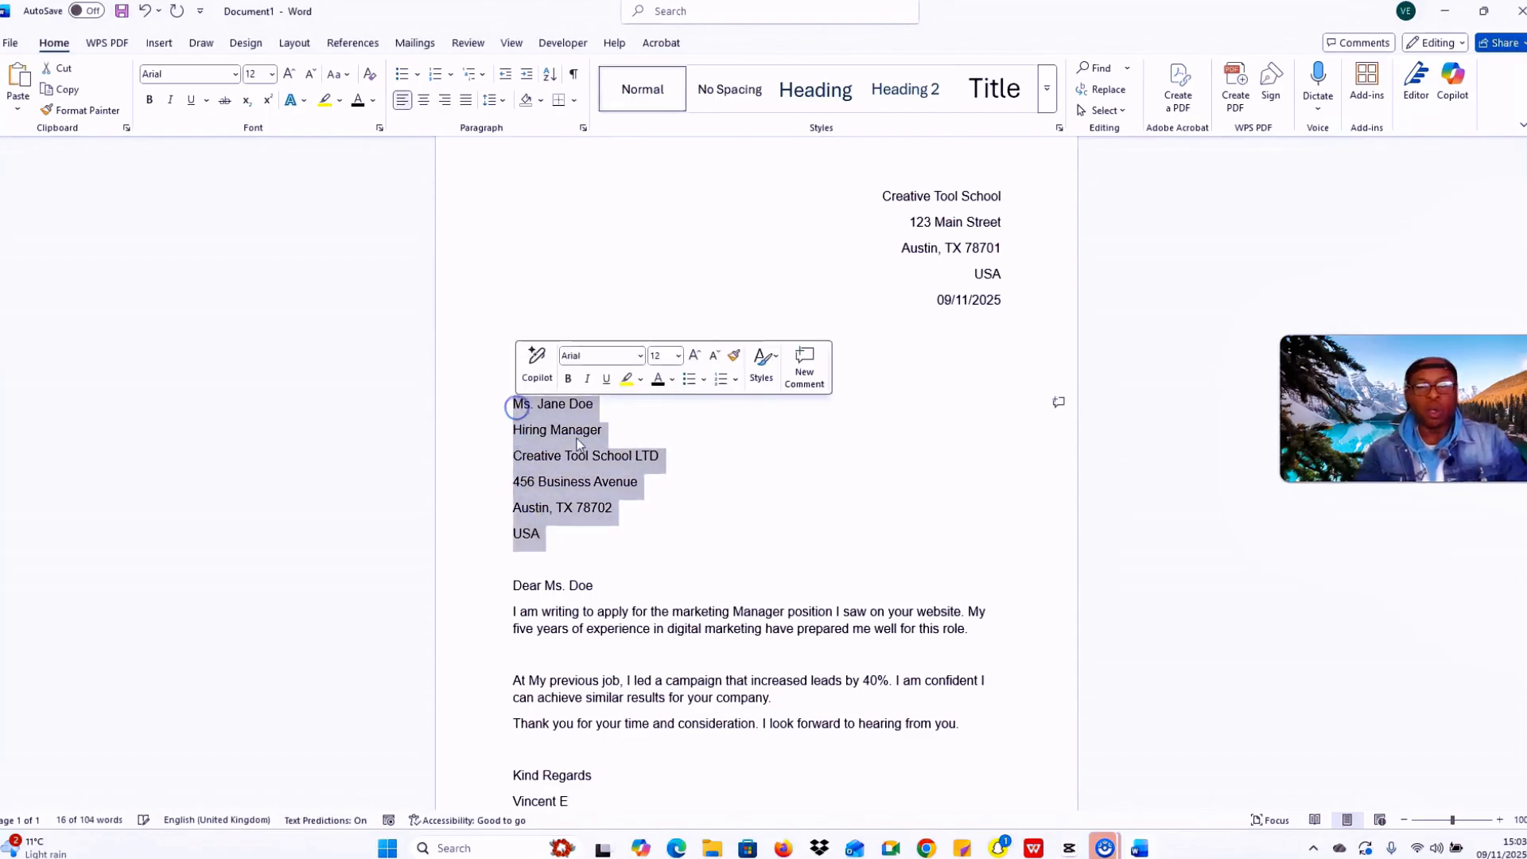
{"action": "left_click", "coordinate": [733, 529]}
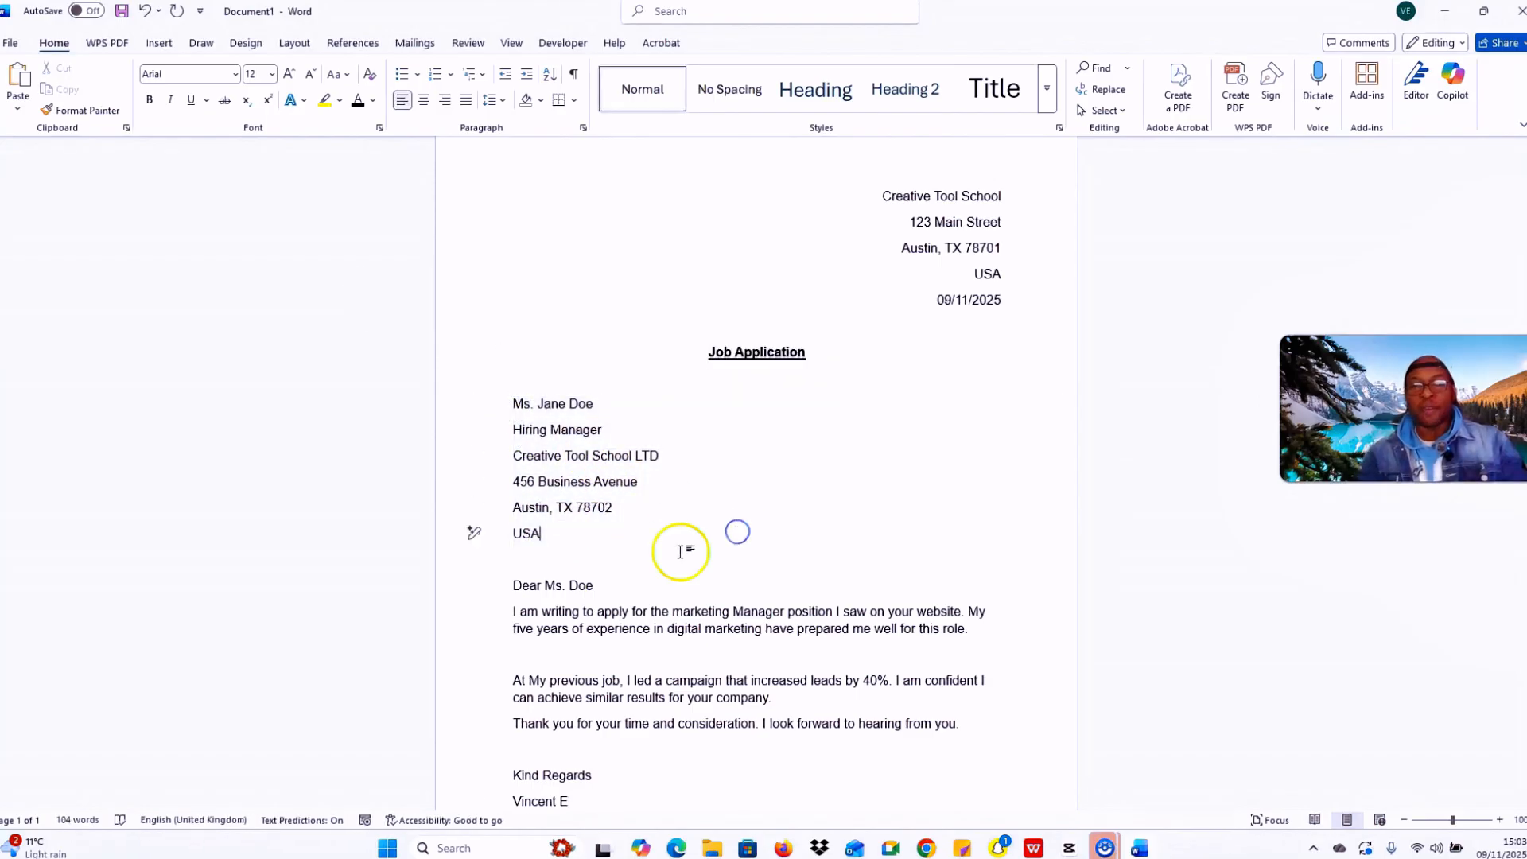
{"action": "left_click_drag", "start_coordinate": [556, 538], "coordinate": [516, 409]}
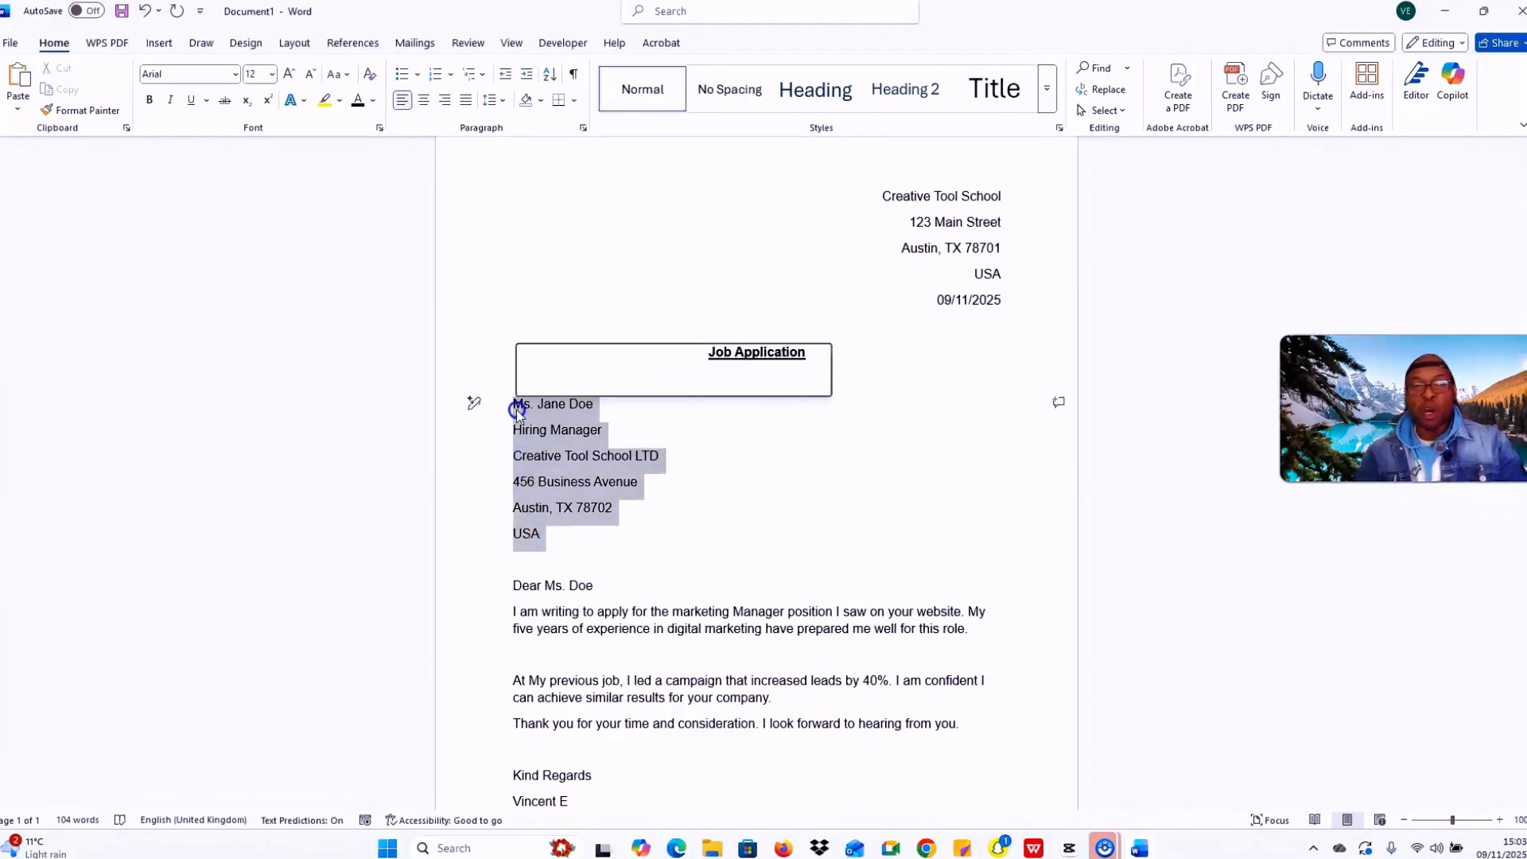
{"action": "left_click", "coordinate": [149, 99]}
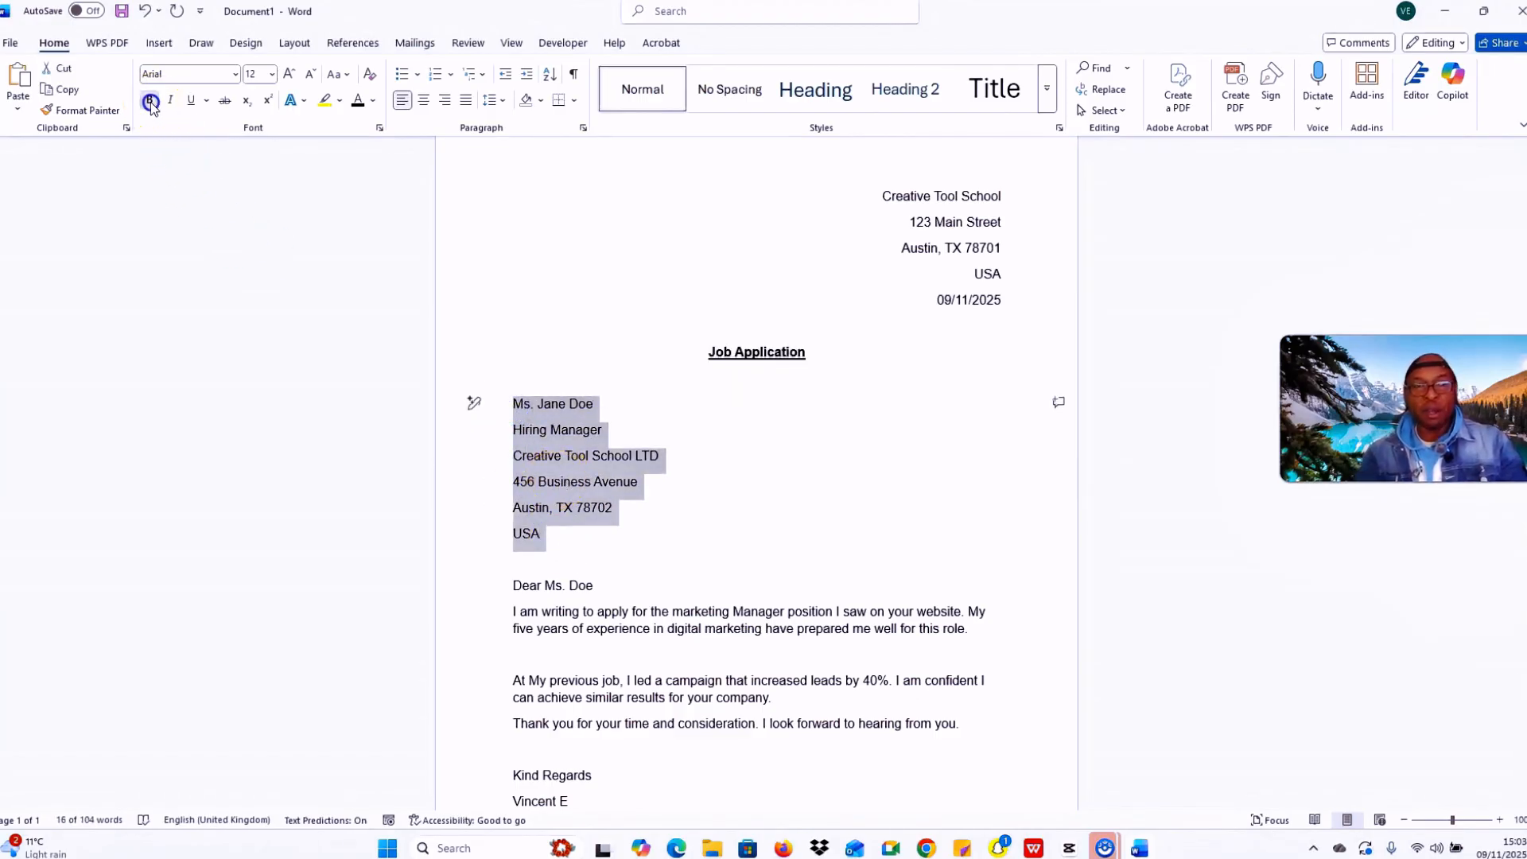
{"action": "left_click", "coordinate": [690, 455]}
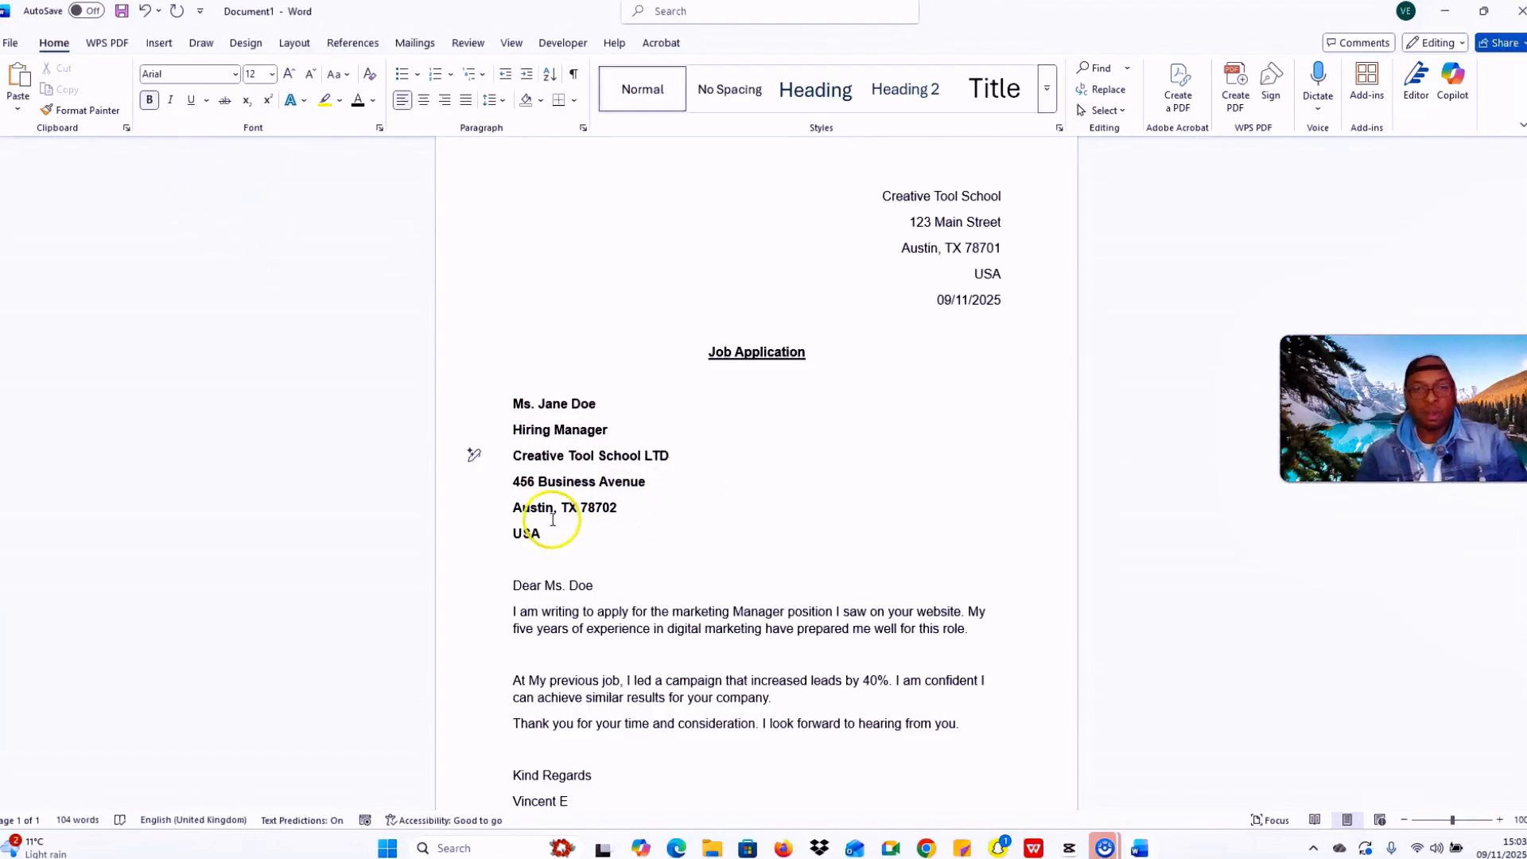
{"action": "left_click_drag", "start_coordinate": [541, 535], "coordinate": [513, 387]}
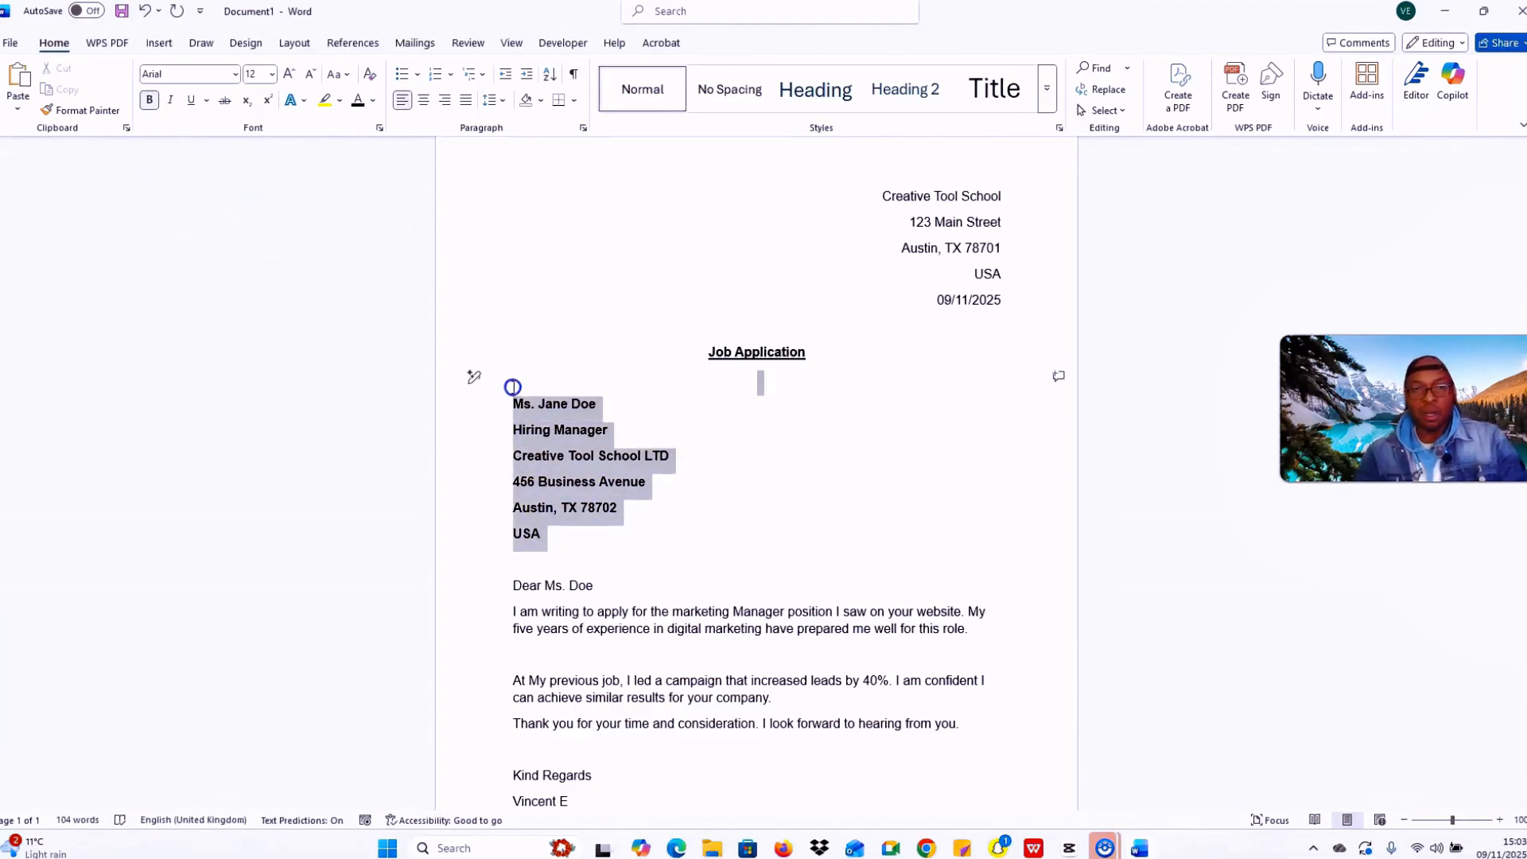
{"action": "left_click", "coordinate": [715, 483]}
{"action": "scroll", "coordinate": [775, 533], "scroll_direction": "down", "scroll_amount": 1}
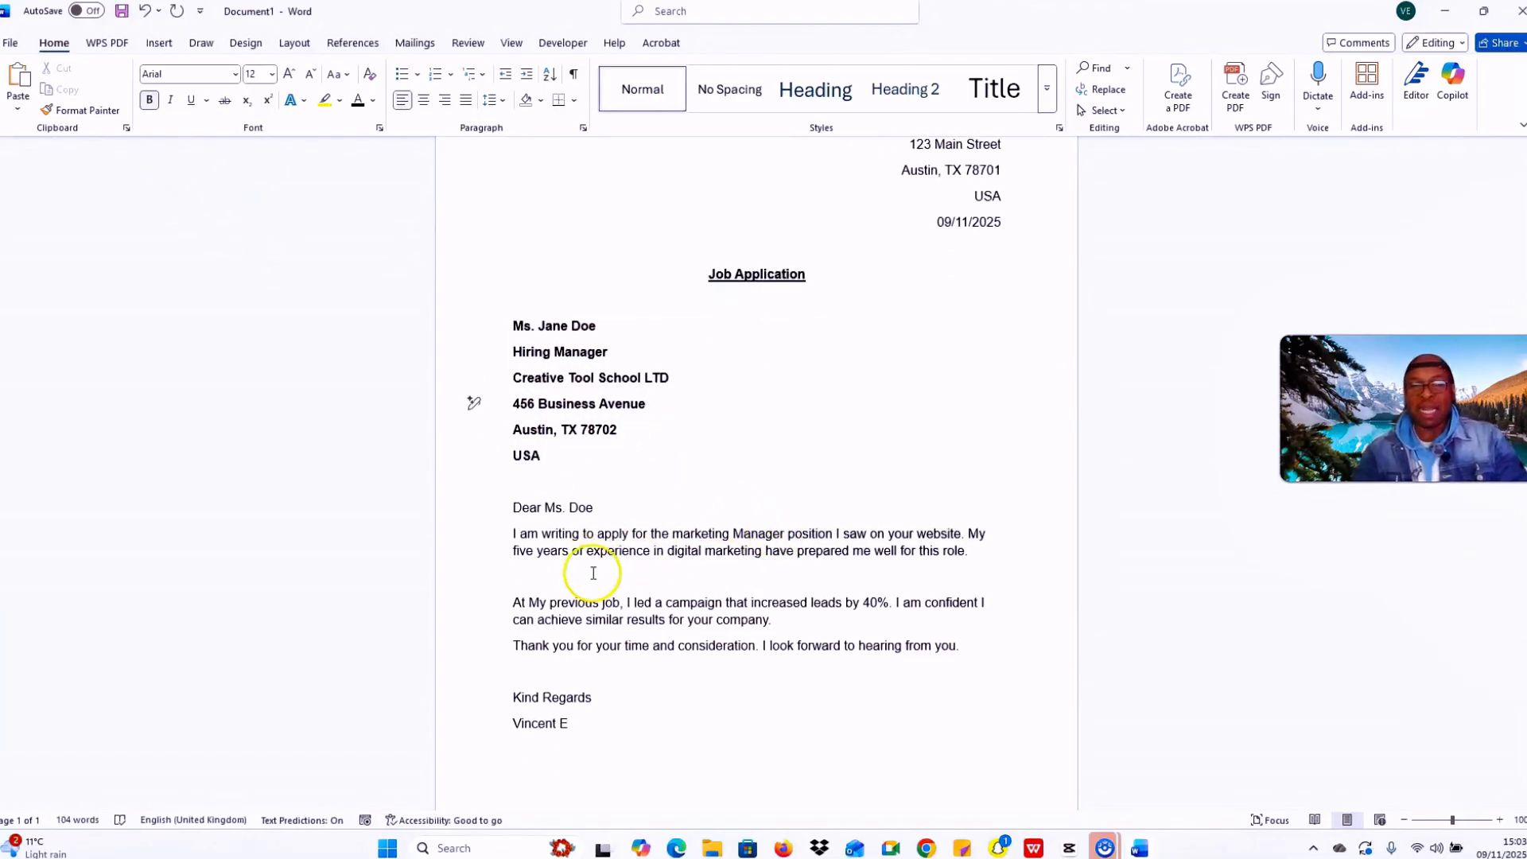
Step: Highlight the opening body paragraph in yellow, then select the whole letter text
{"action": "left_click_drag", "start_coordinate": [977, 563], "coordinate": [512, 541]}
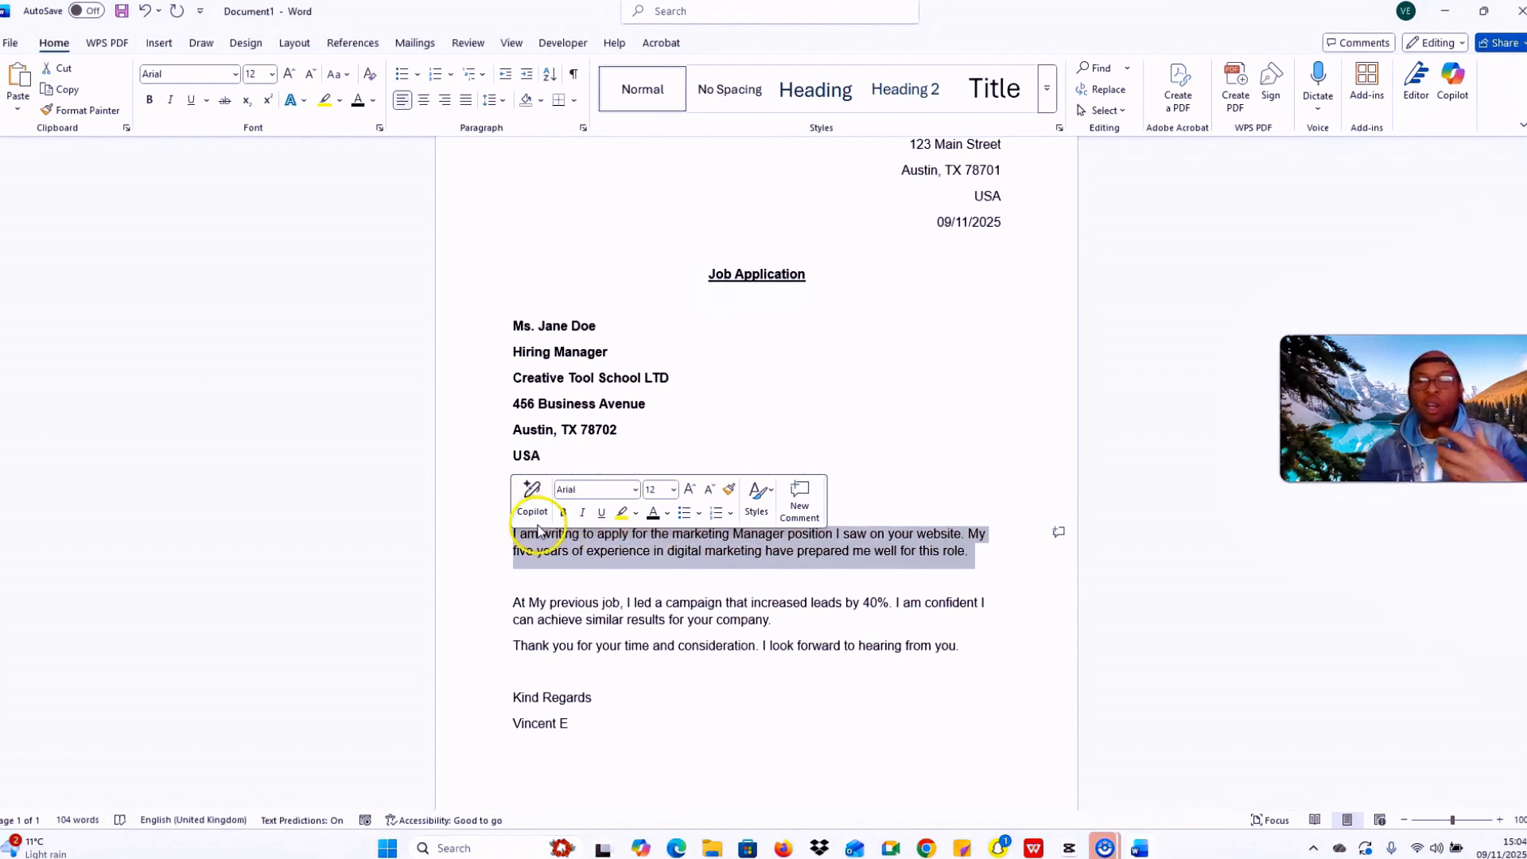
{"action": "left_click", "coordinate": [325, 101]}
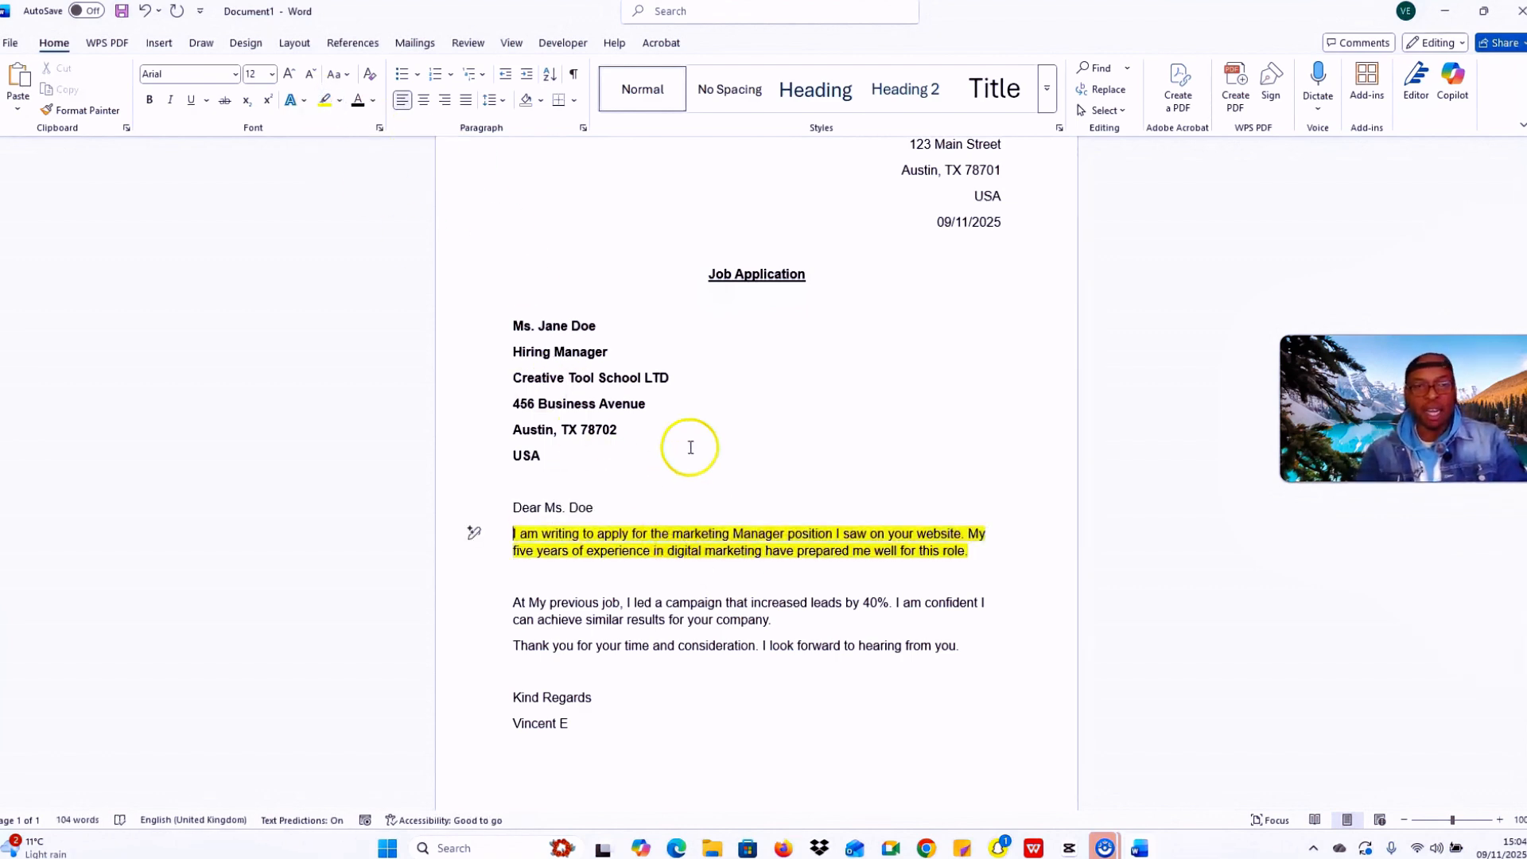
{"action": "left_click", "coordinate": [787, 550]}
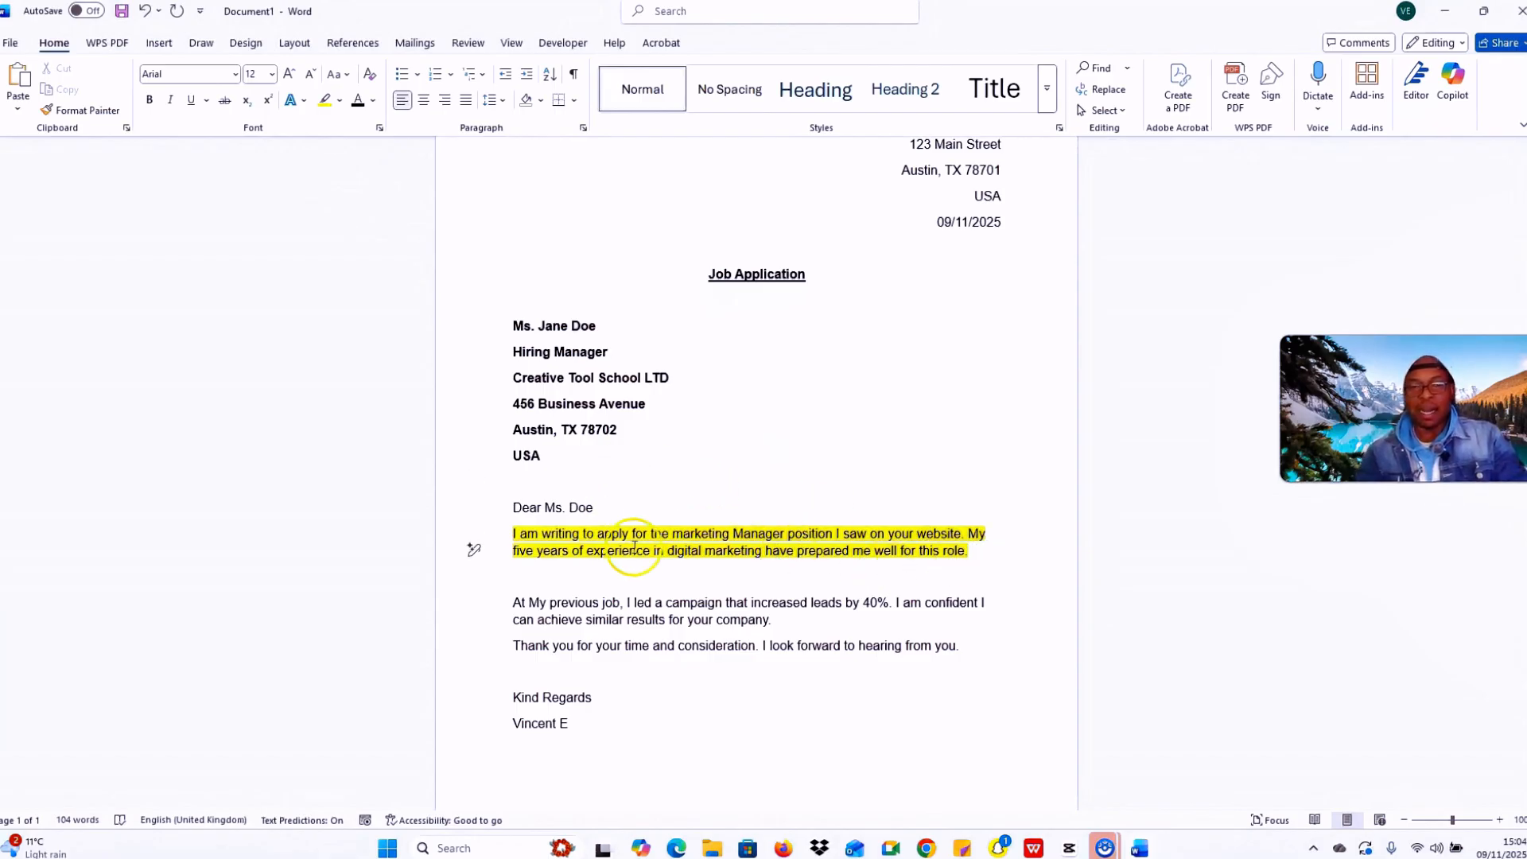
{"action": "left_click", "coordinate": [689, 483]}
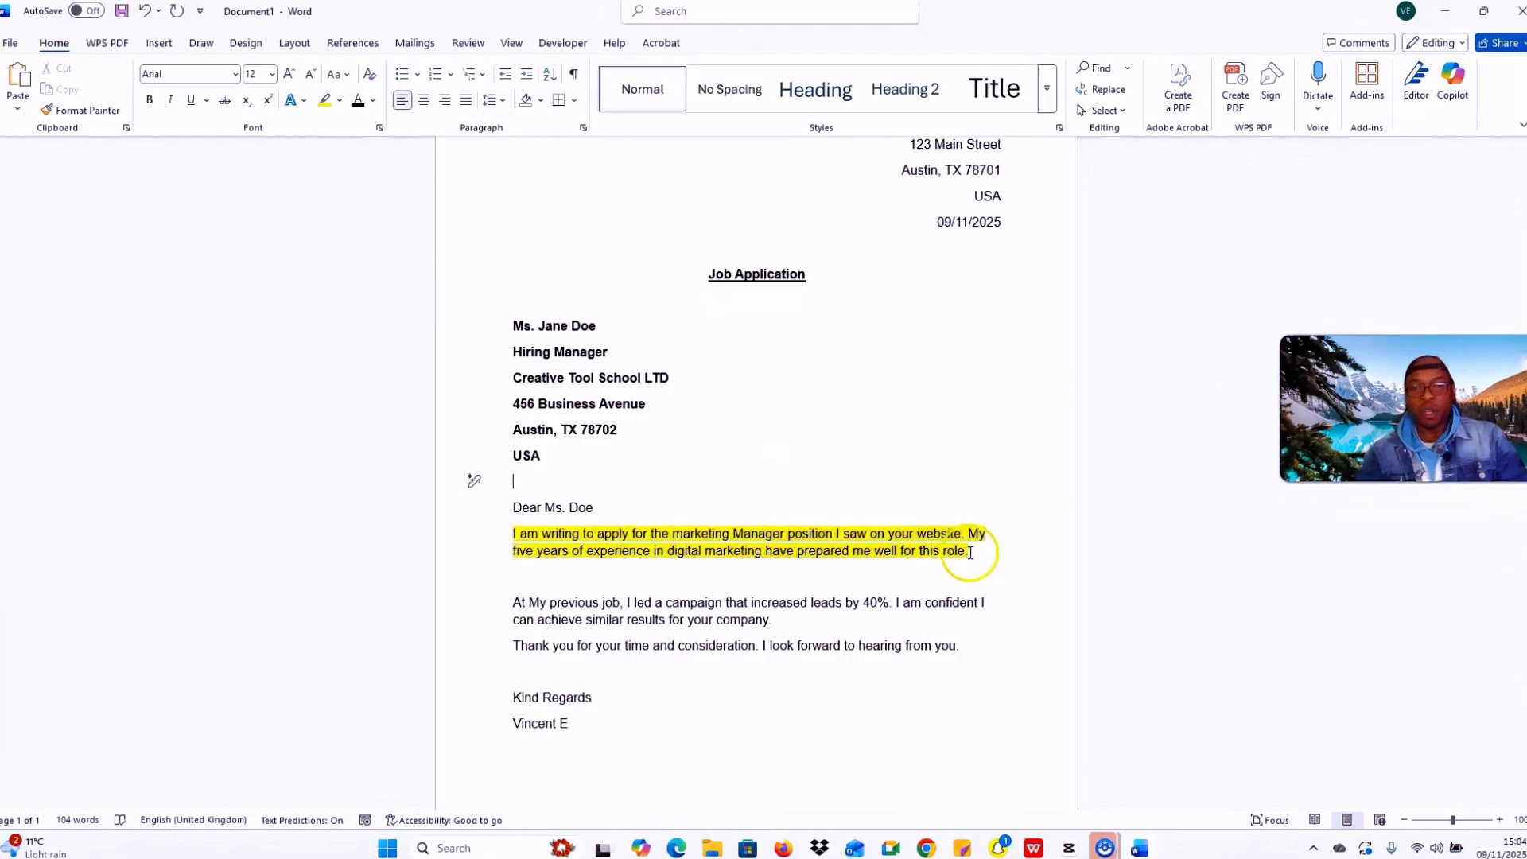
{"action": "left_click_drag", "start_coordinate": [633, 732], "coordinate": [358, 103]}
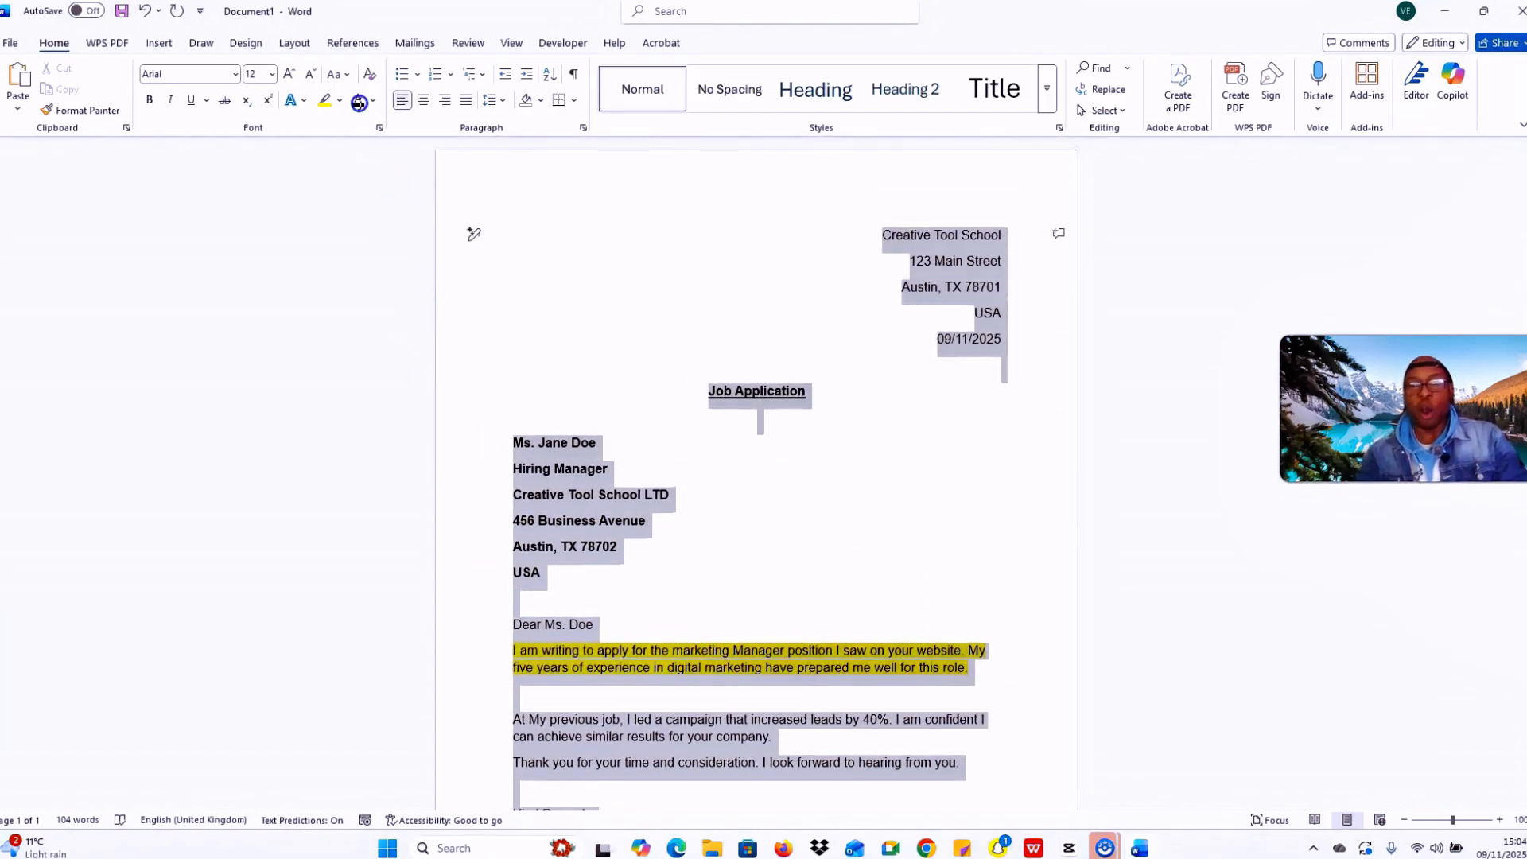
Step: Colour all the letter's text orange, then clear the selection
{"action": "left_click", "coordinate": [339, 101]}
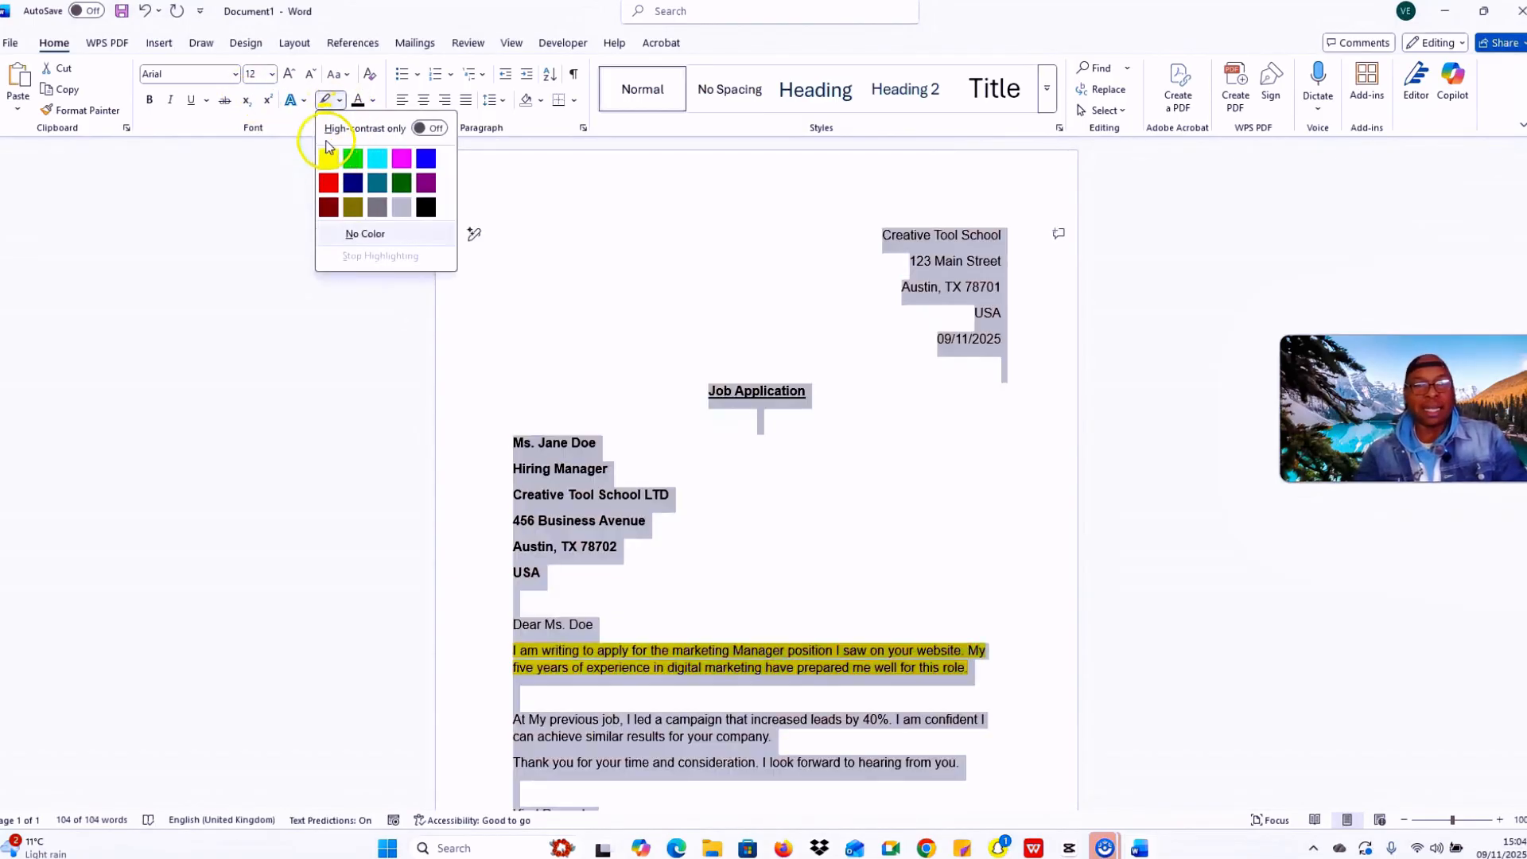
{"action": "left_click", "coordinate": [371, 102]}
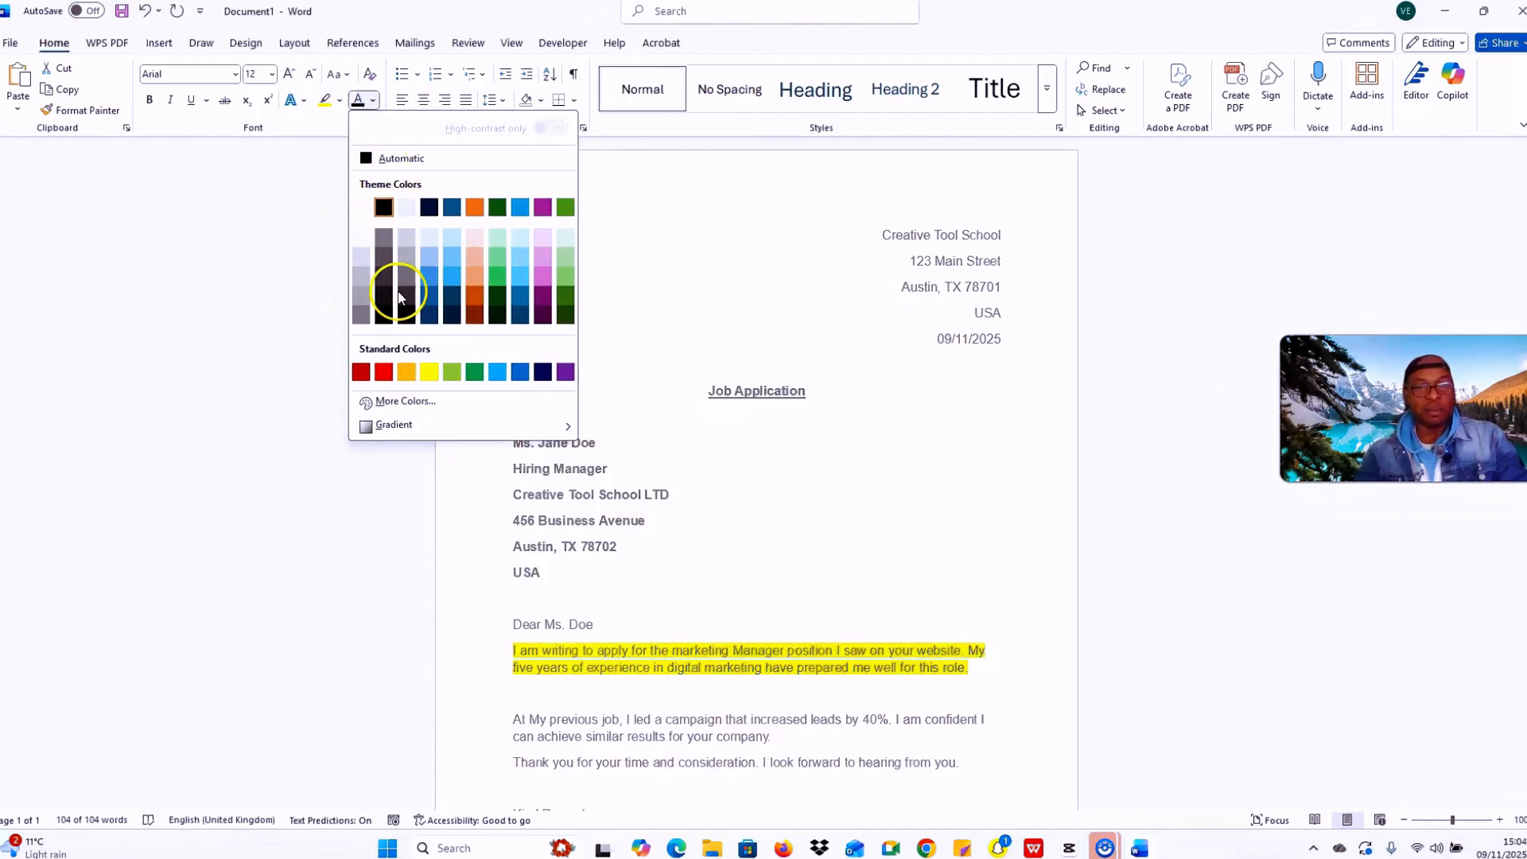
{"action": "left_click", "coordinate": [406, 369]}
{"action": "left_click", "coordinate": [867, 552]}
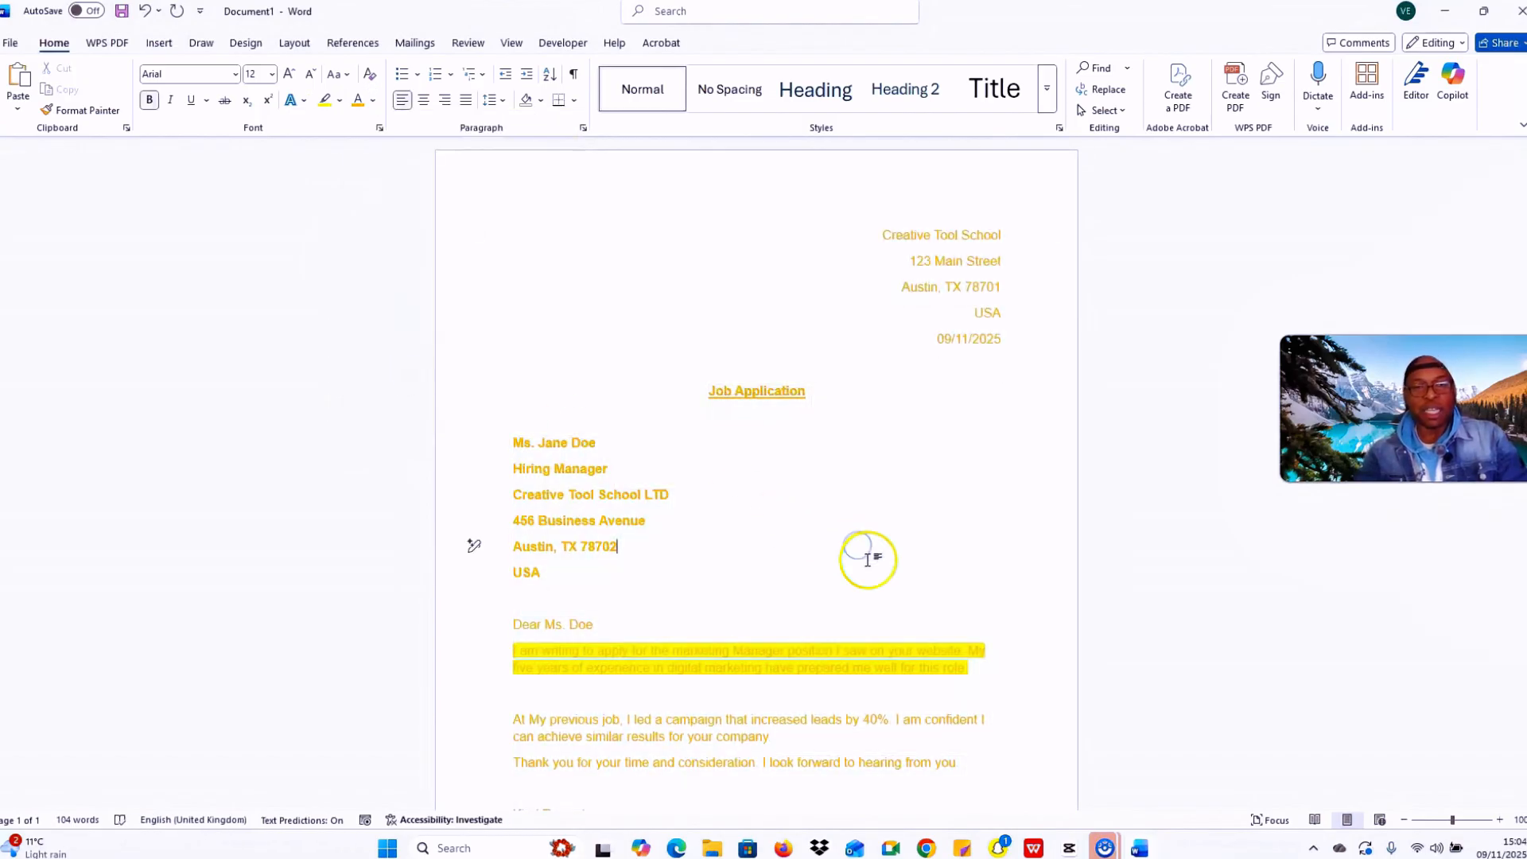
Step: Remove the yellow highlight from the first body paragraph
{"action": "left_click_drag", "start_coordinate": [968, 669], "coordinate": [505, 653]}
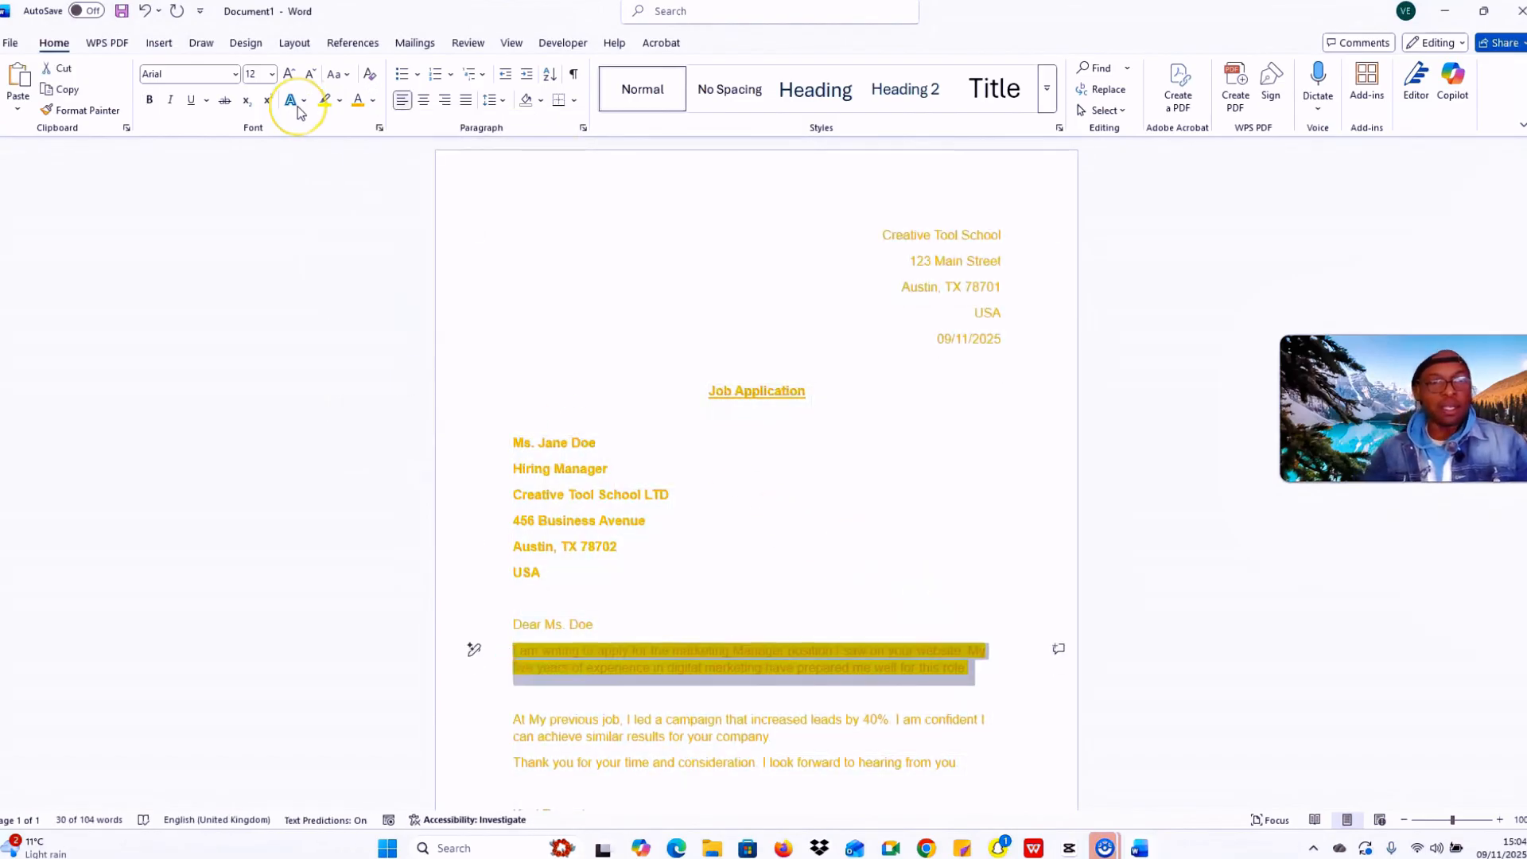
{"action": "left_click", "coordinate": [341, 101]}
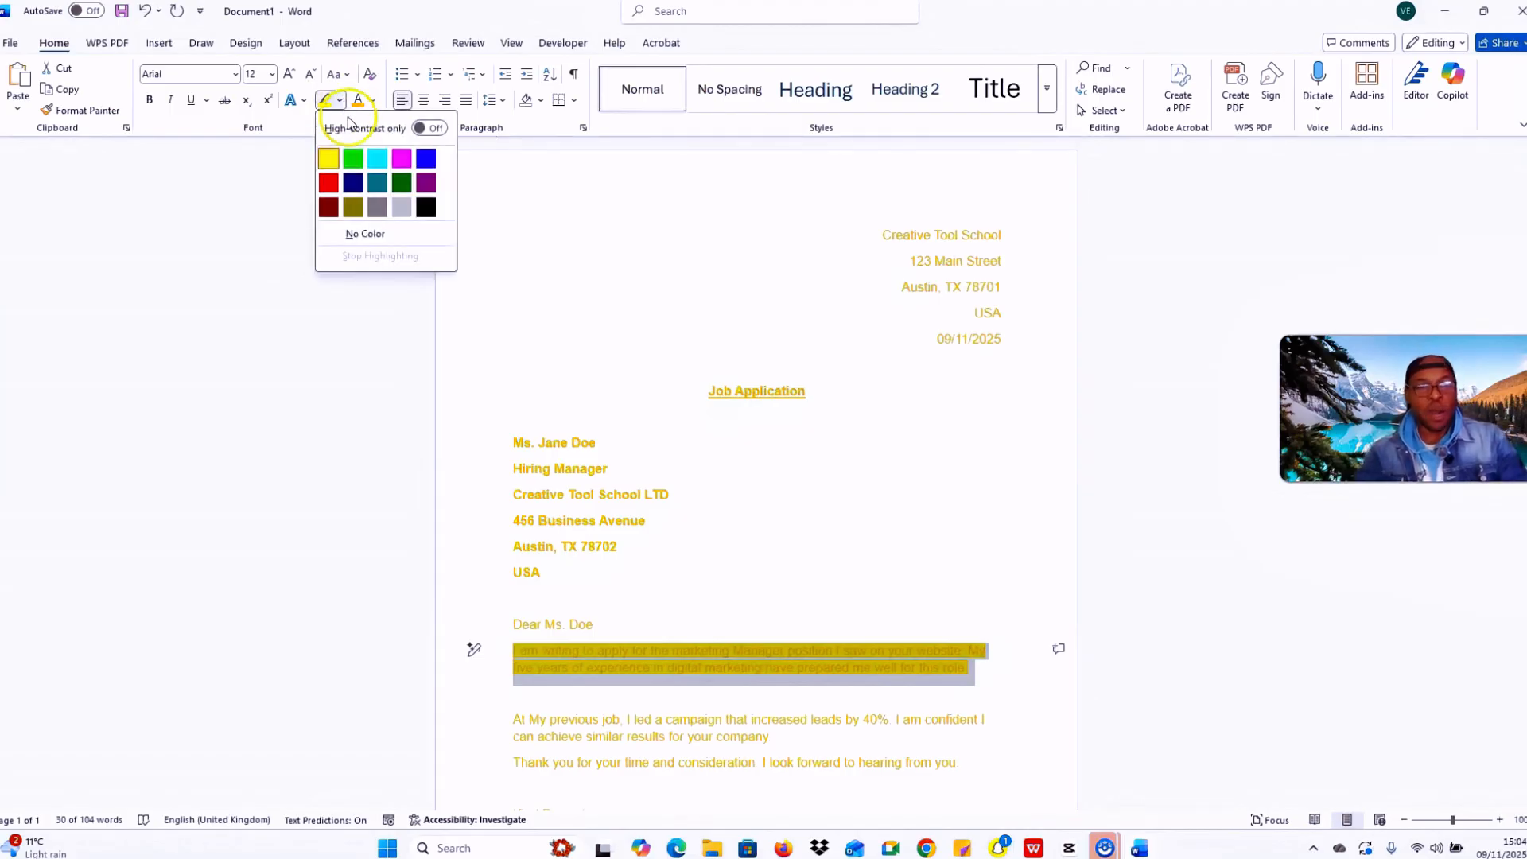
{"action": "left_click", "coordinate": [365, 234]}
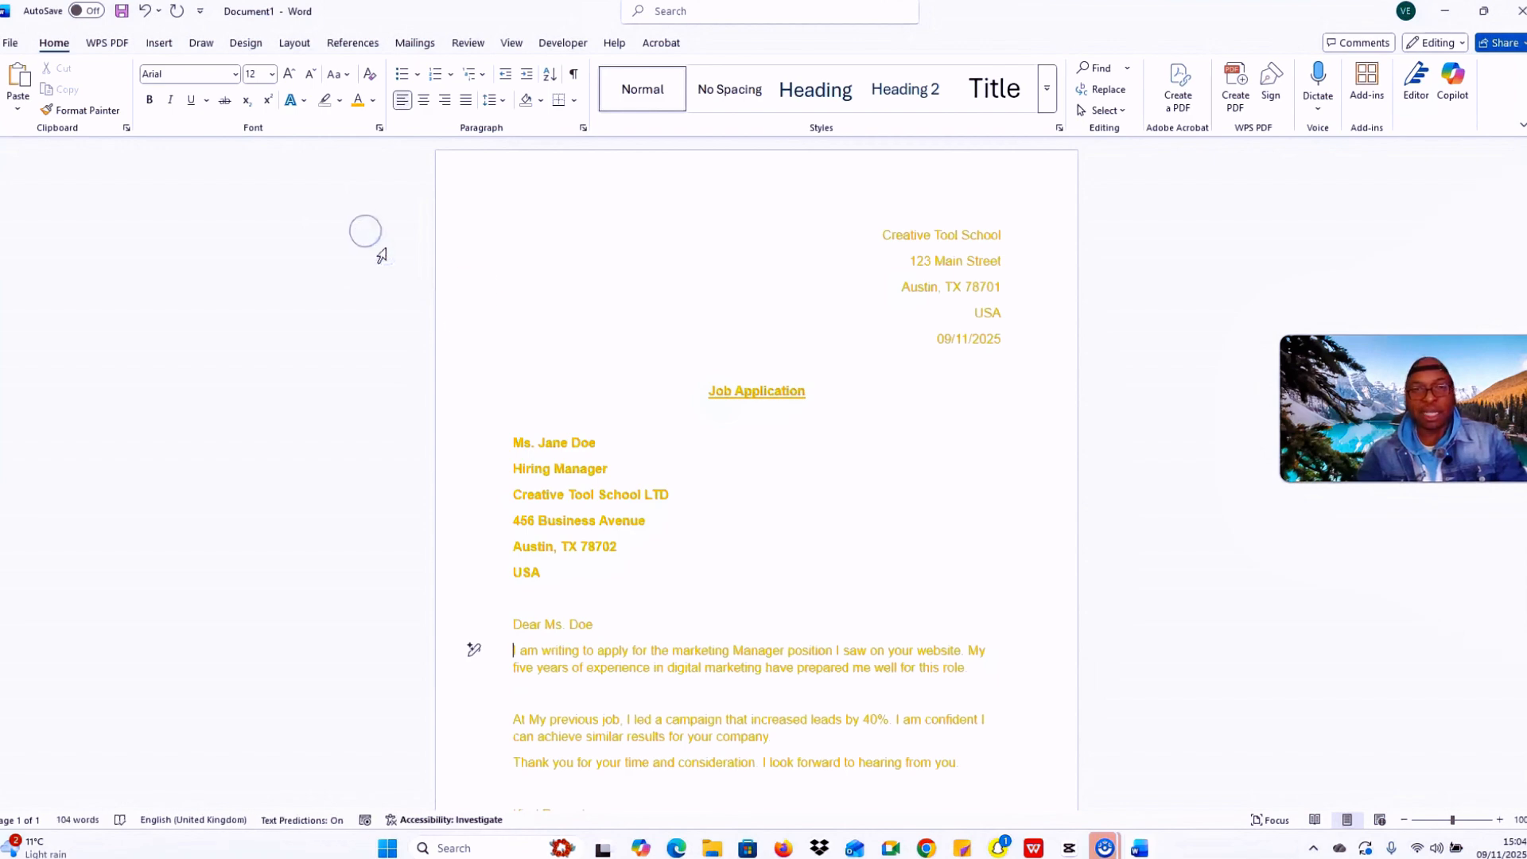
Step: Set the text colour of the entire letter to black
{"action": "scroll", "coordinate": [846, 502], "scroll_direction": "down", "scroll_amount": 3}
{"action": "scroll", "coordinate": [630, 641], "scroll_direction": "up", "scroll_amount": 1}
{"action": "left_click", "coordinate": [658, 682]}
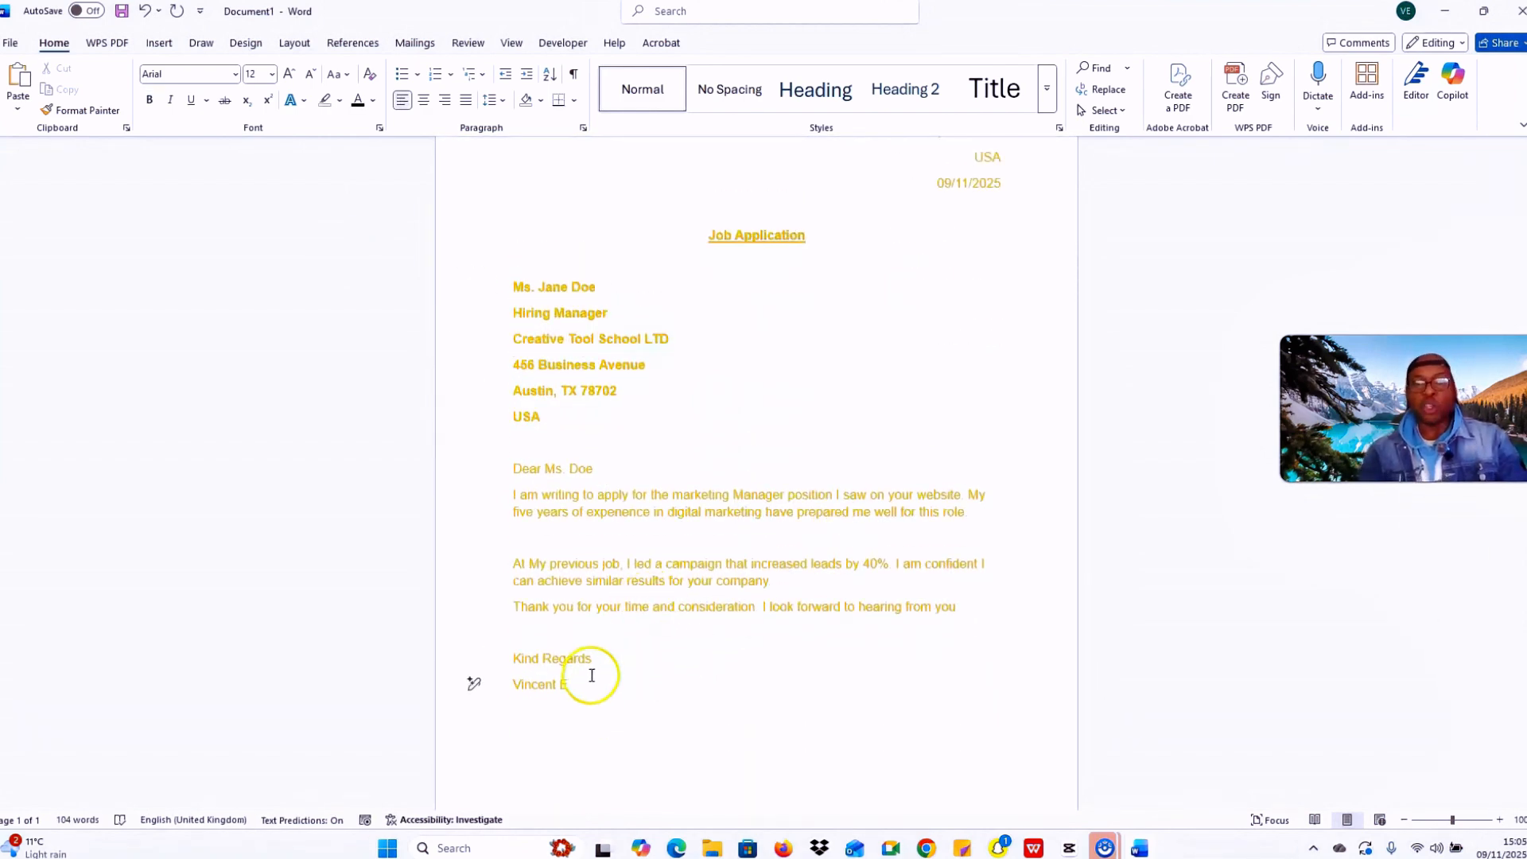
{"action": "left_click_drag", "start_coordinate": [592, 685], "coordinate": [434, 135]}
{"action": "left_click", "coordinate": [372, 99]}
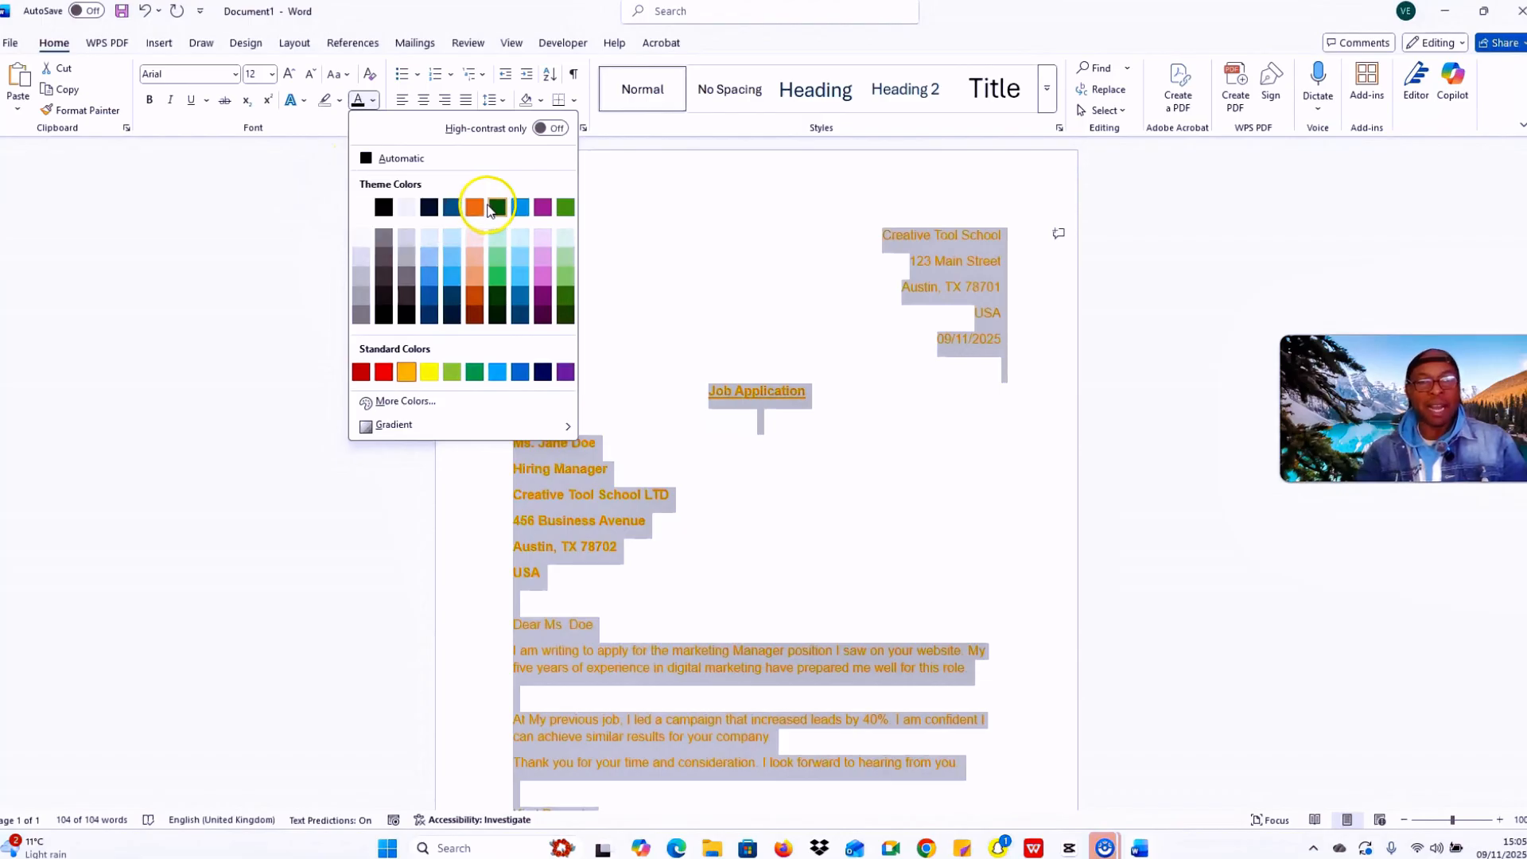
{"action": "left_click", "coordinate": [383, 207]}
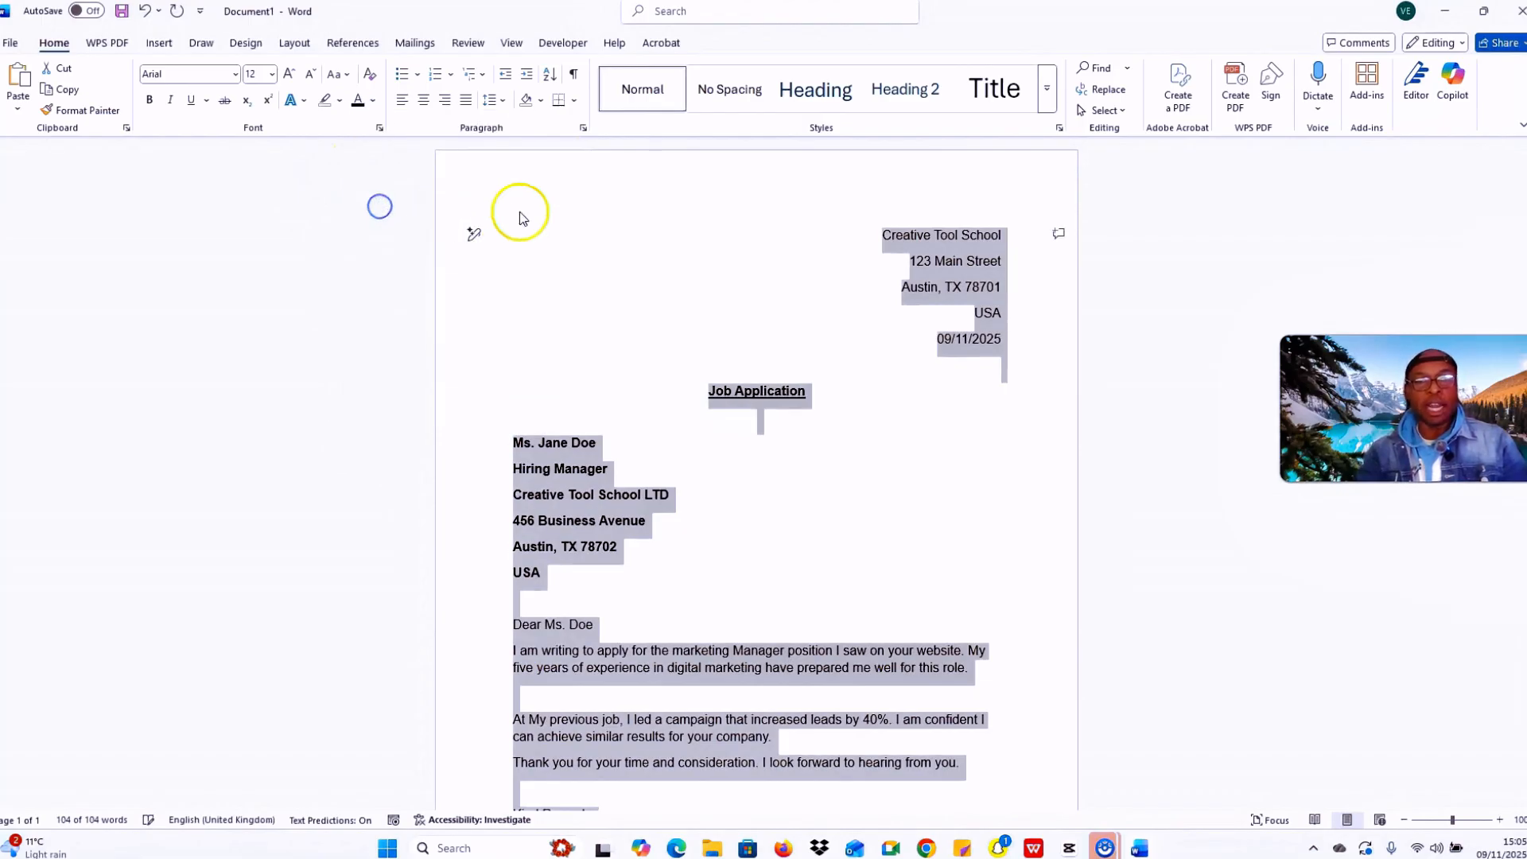
Step: Remove the underline from the Job Application heading, then restore it
{"action": "left_click", "coordinate": [829, 499]}
{"action": "scroll", "coordinate": [883, 528], "scroll_direction": "down", "scroll_amount": 3}
{"action": "scroll", "coordinate": [715, 556], "scroll_direction": "up", "scroll_amount": 3}
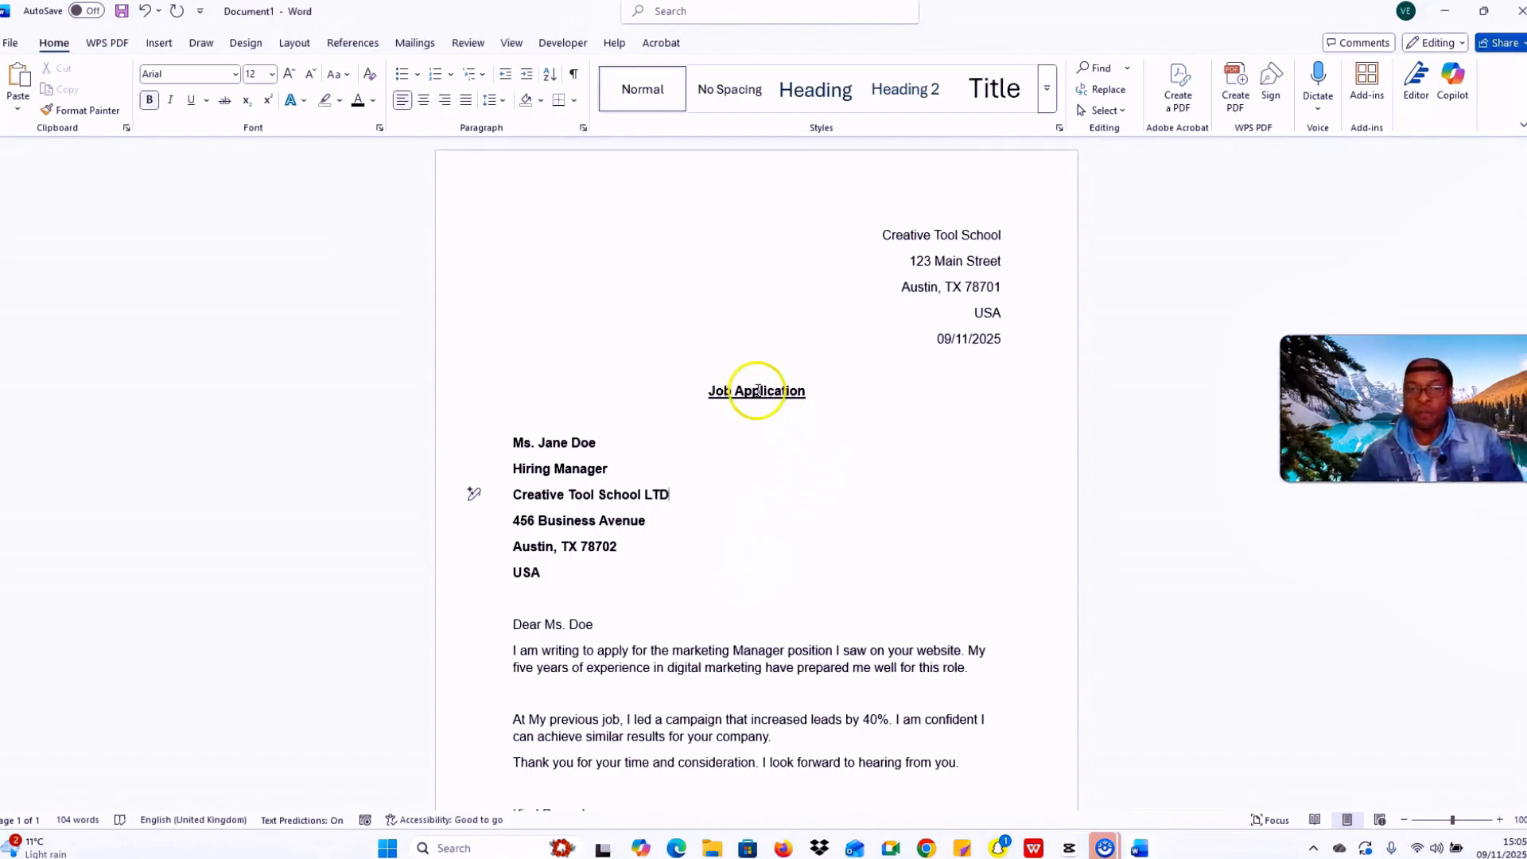
{"action": "left_click_drag", "start_coordinate": [827, 400], "coordinate": [697, 382]}
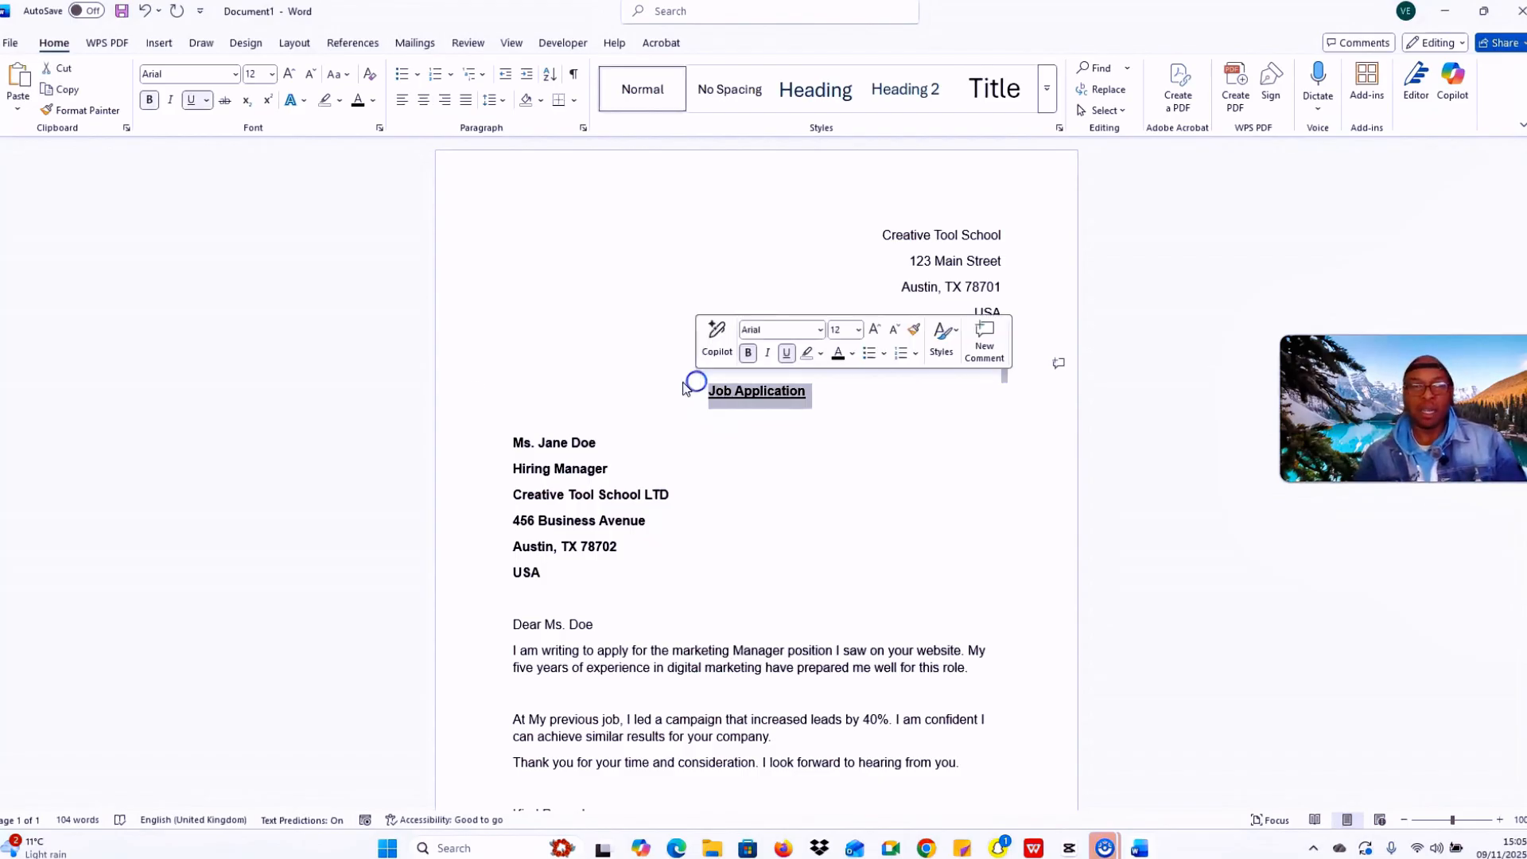
{"action": "left_click", "coordinate": [193, 101]}
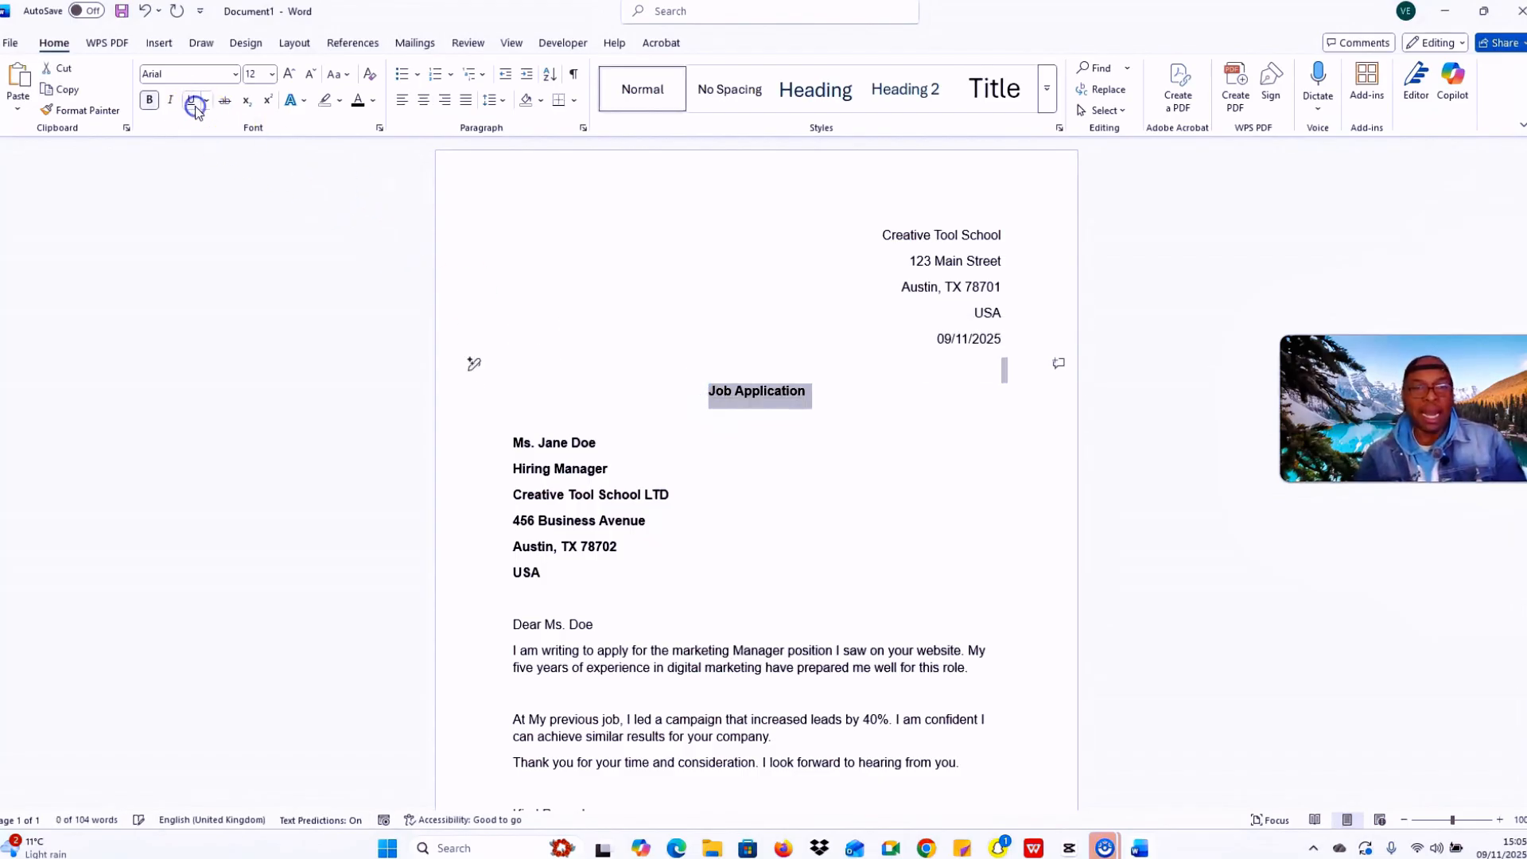
{"action": "left_click", "coordinate": [848, 429]}
{"action": "left_click_drag", "start_coordinate": [842, 398], "coordinate": [683, 388]}
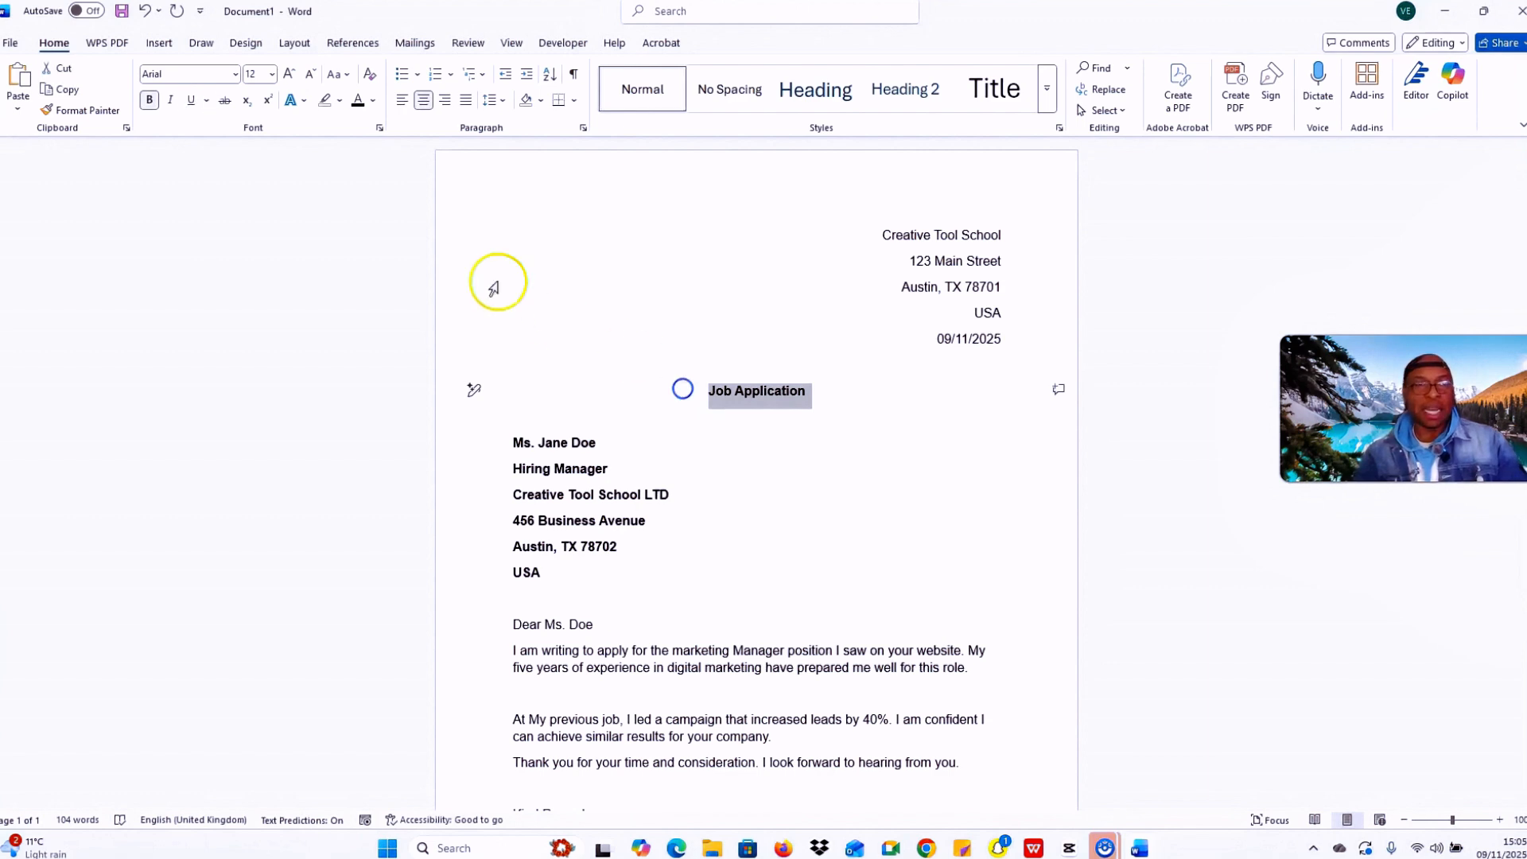
{"action": "left_click", "coordinate": [191, 106]}
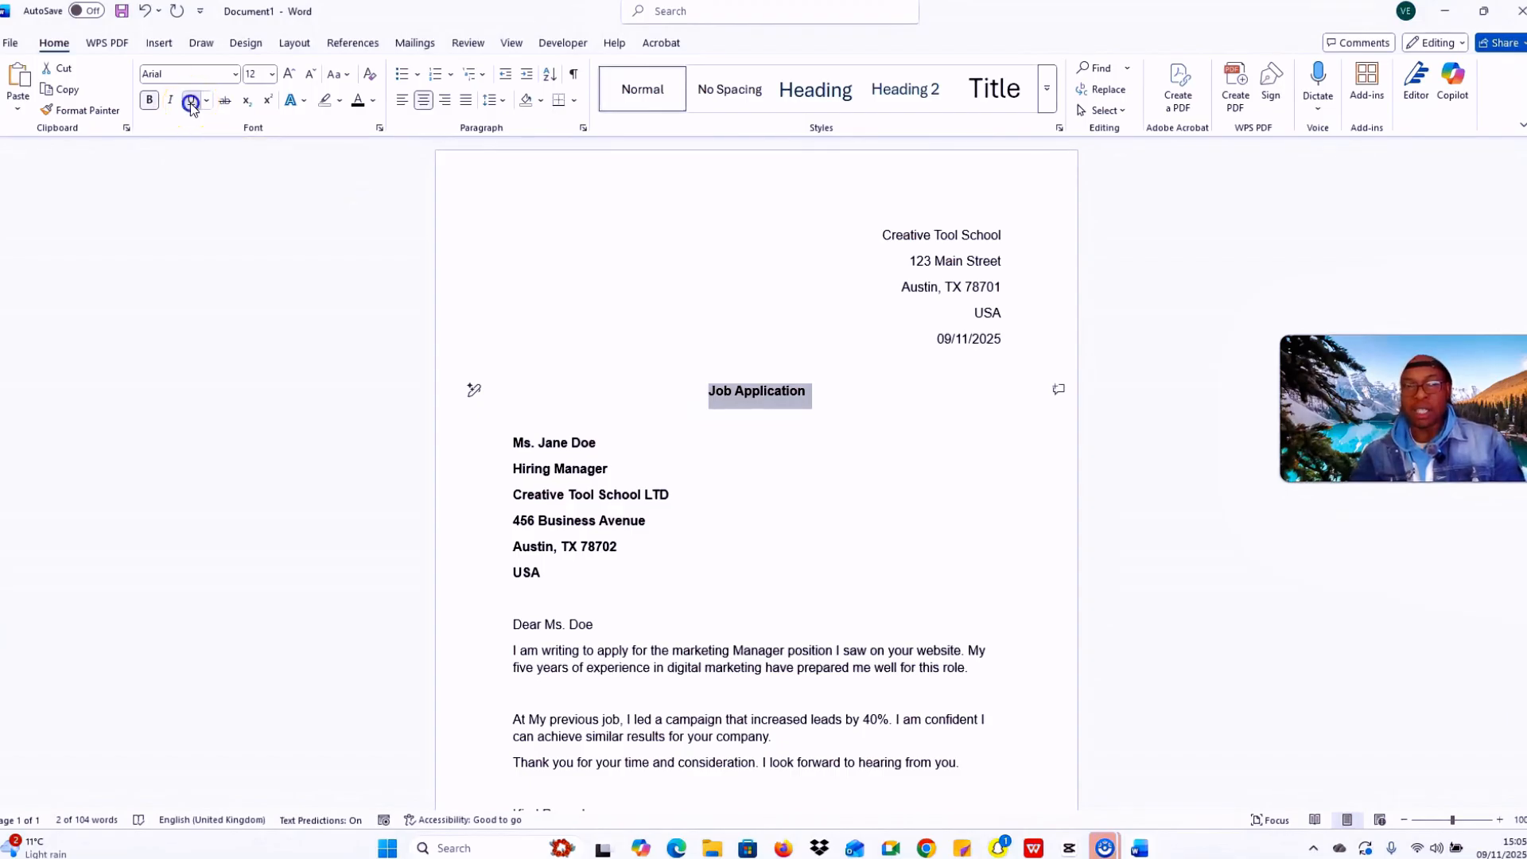
{"action": "left_click", "coordinate": [838, 420]}
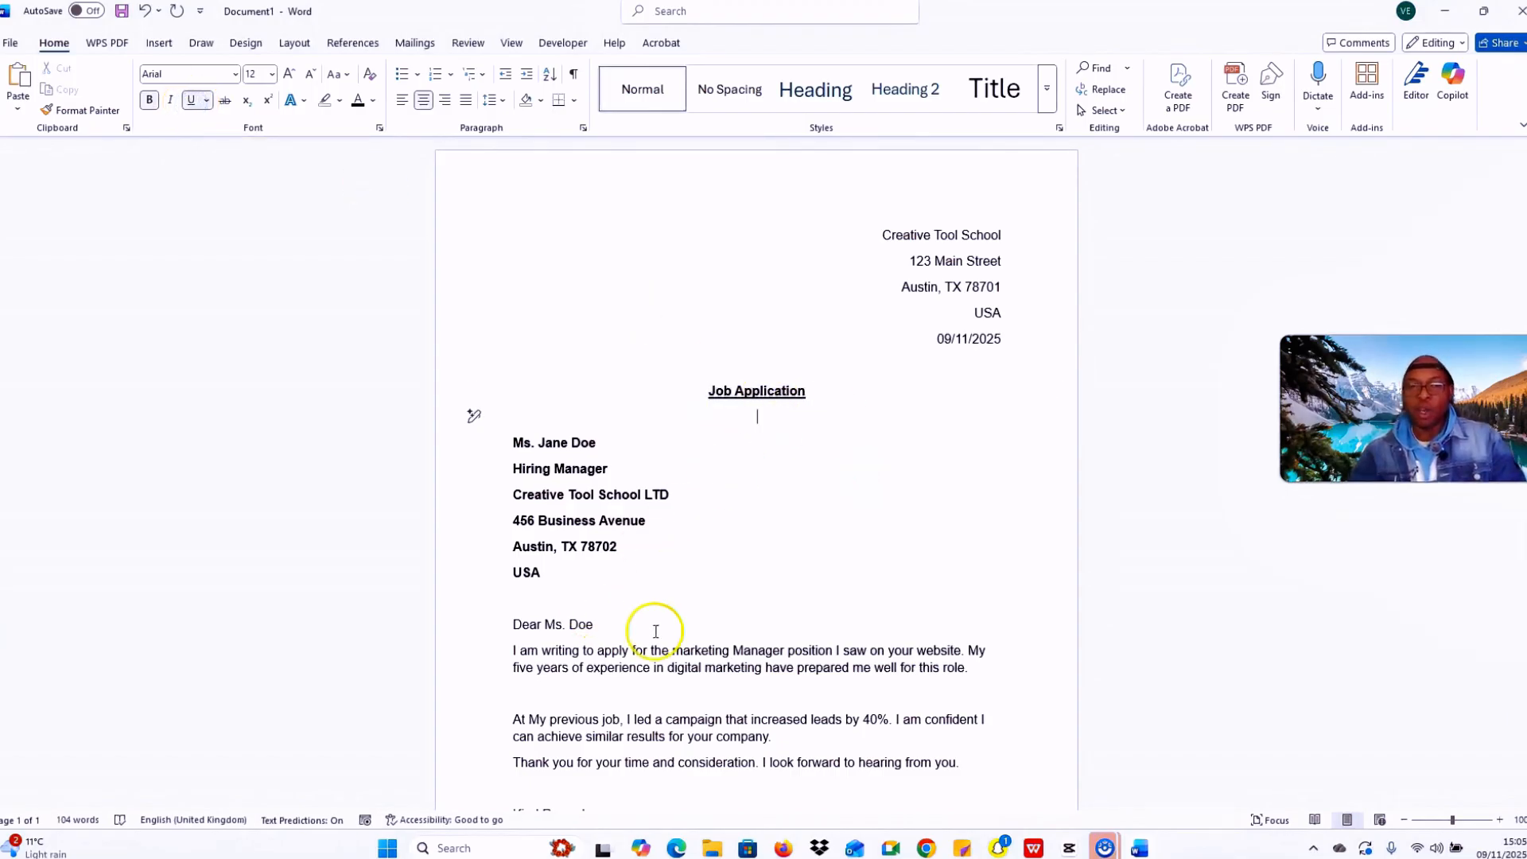
Step: Take the underline off the Job Application heading for good
{"action": "scroll", "coordinate": [763, 596], "scroll_direction": "down", "scroll_amount": 3}
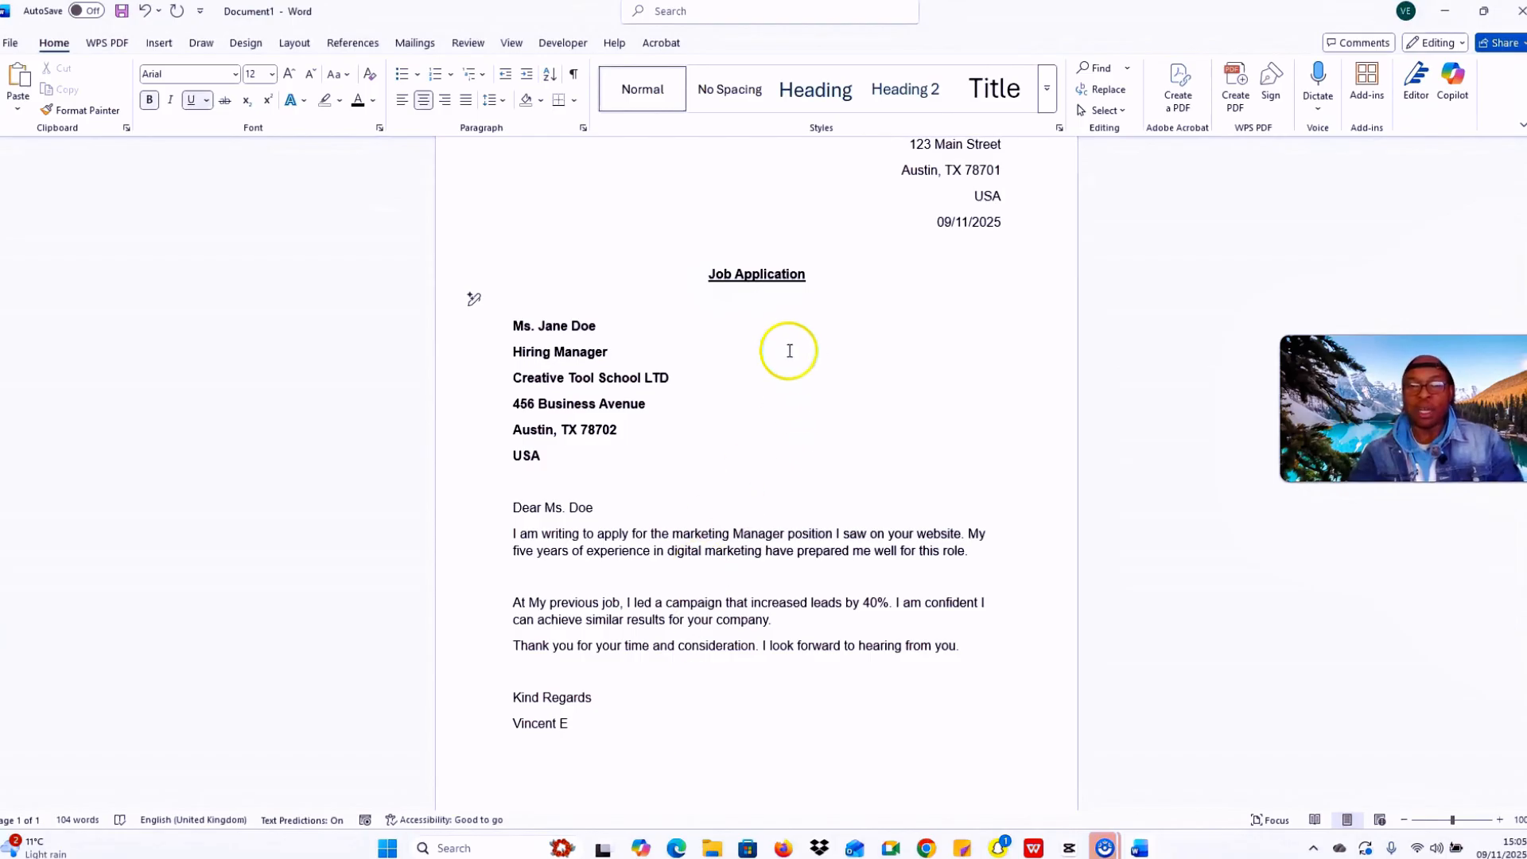
{"action": "left_click_drag", "start_coordinate": [847, 280], "coordinate": [694, 273]}
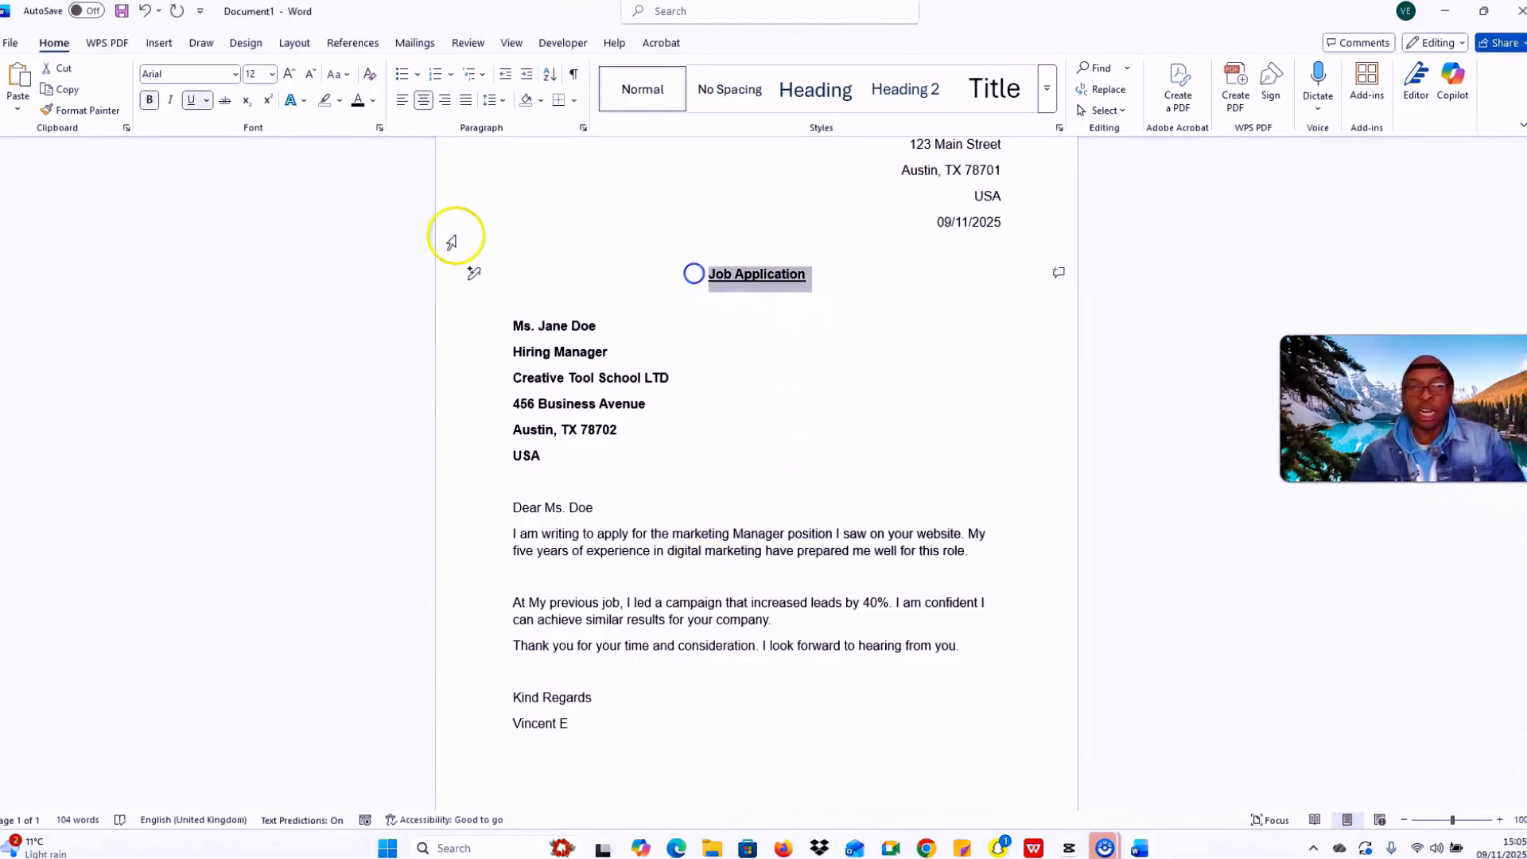
{"action": "left_click", "coordinate": [189, 102]}
{"action": "left_click", "coordinate": [777, 341]}
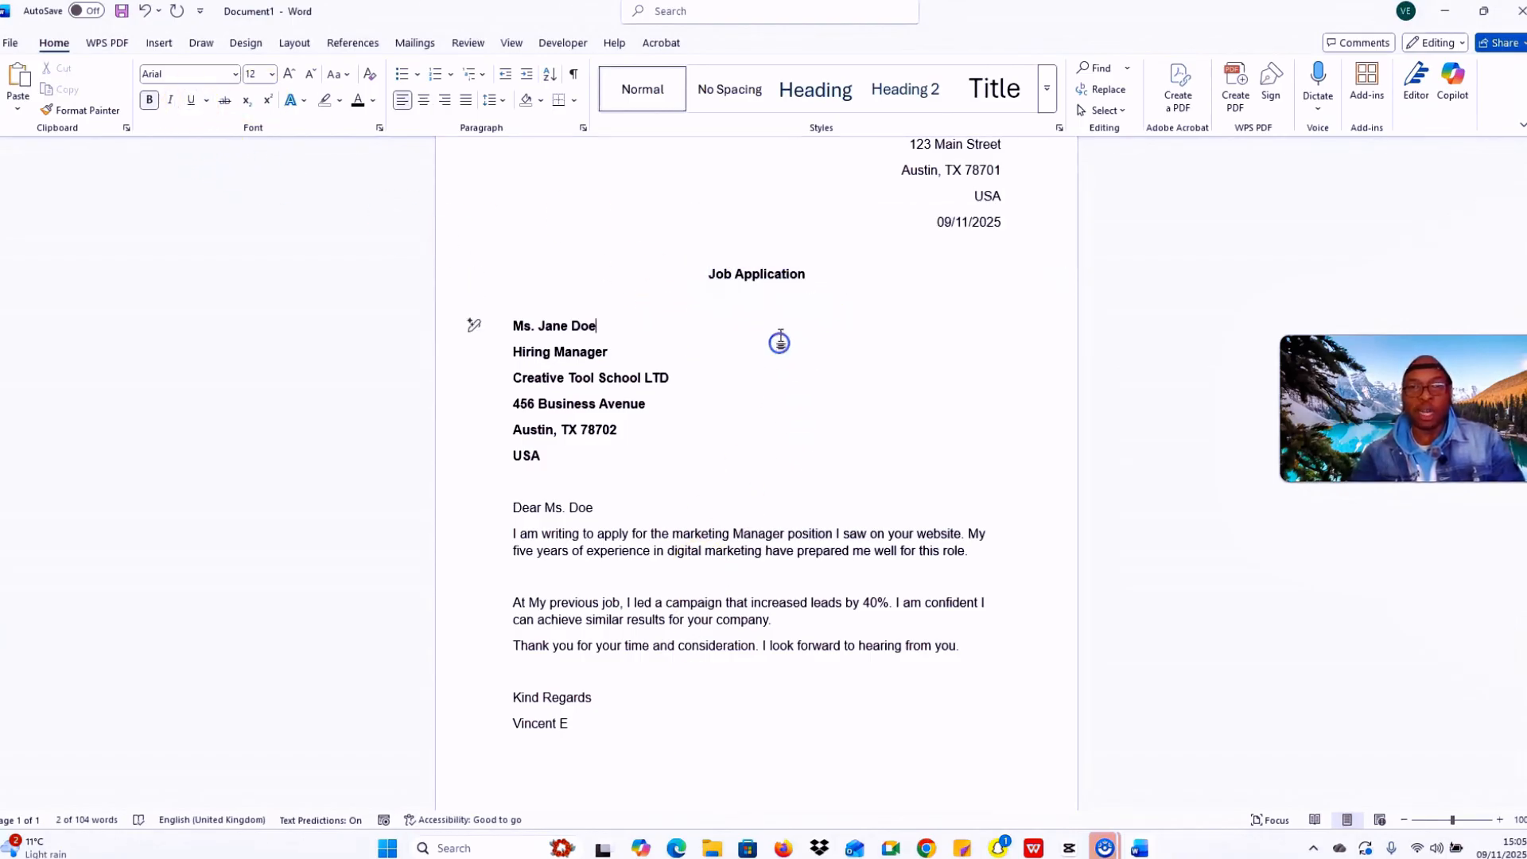
Step: Remove bold from the recipient address block and review the letter
{"action": "left_click_drag", "start_coordinate": [583, 462], "coordinate": [760, 305]}
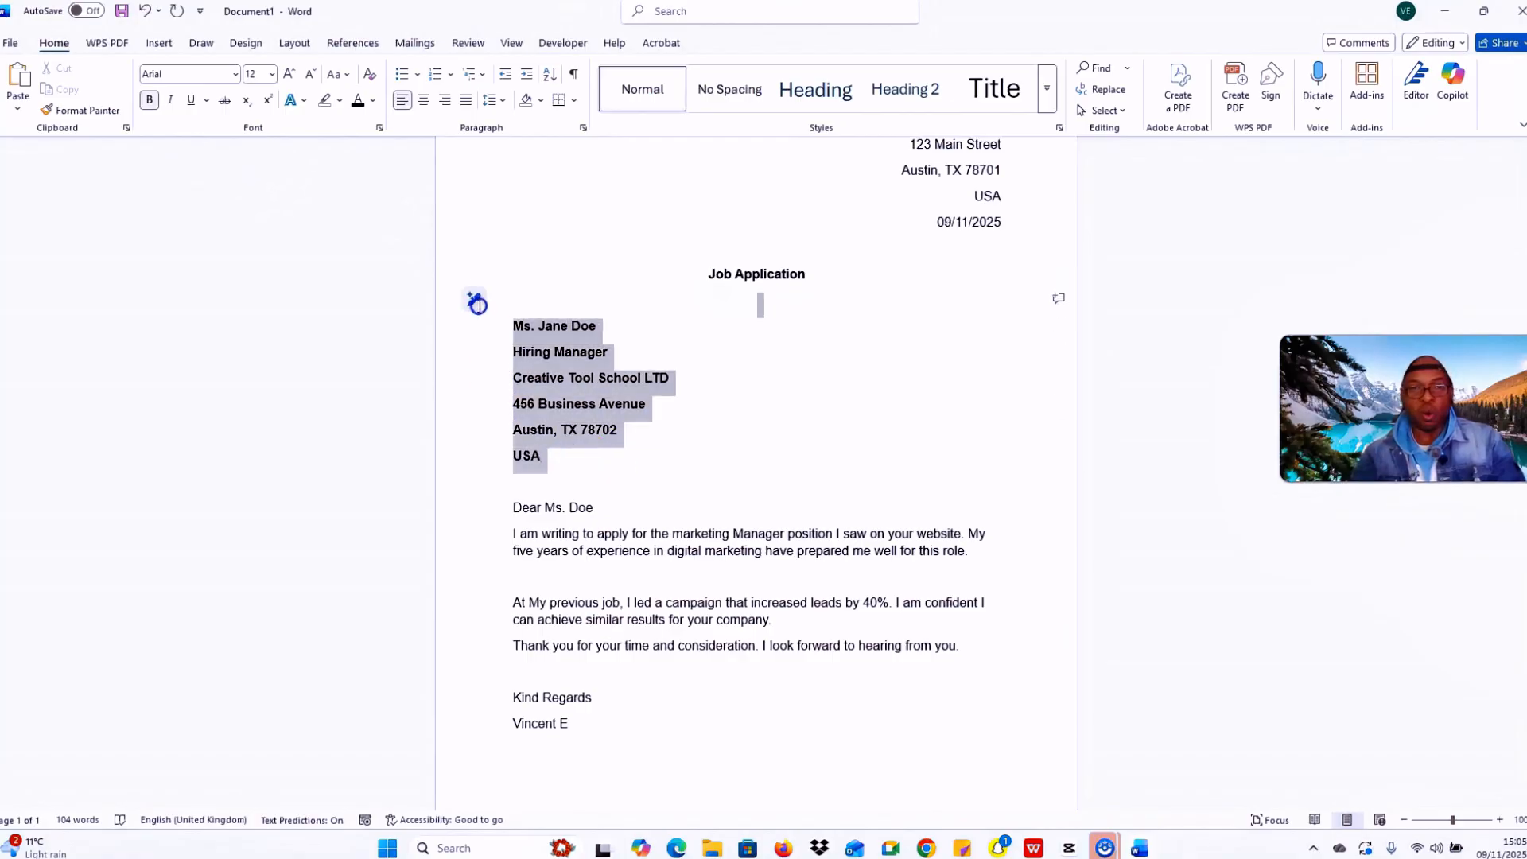
{"action": "left_click", "coordinate": [150, 100]}
{"action": "left_click", "coordinate": [688, 340]}
{"action": "scroll", "coordinate": [801, 620], "scroll_direction": "down", "scroll_amount": 1}
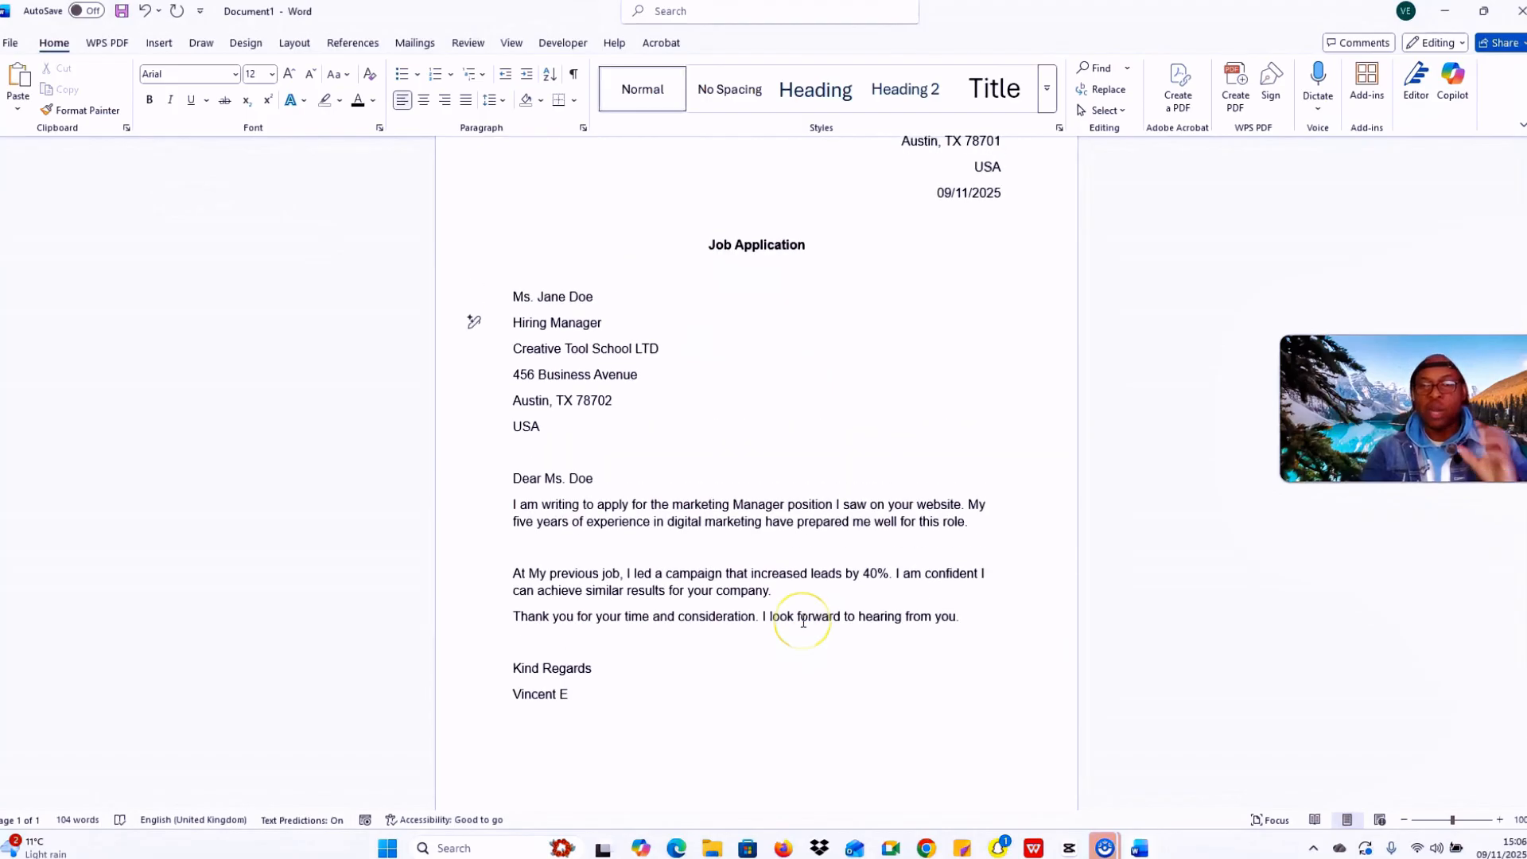
{"action": "scroll", "coordinate": [832, 483], "scroll_direction": "up", "scroll_amount": 4}
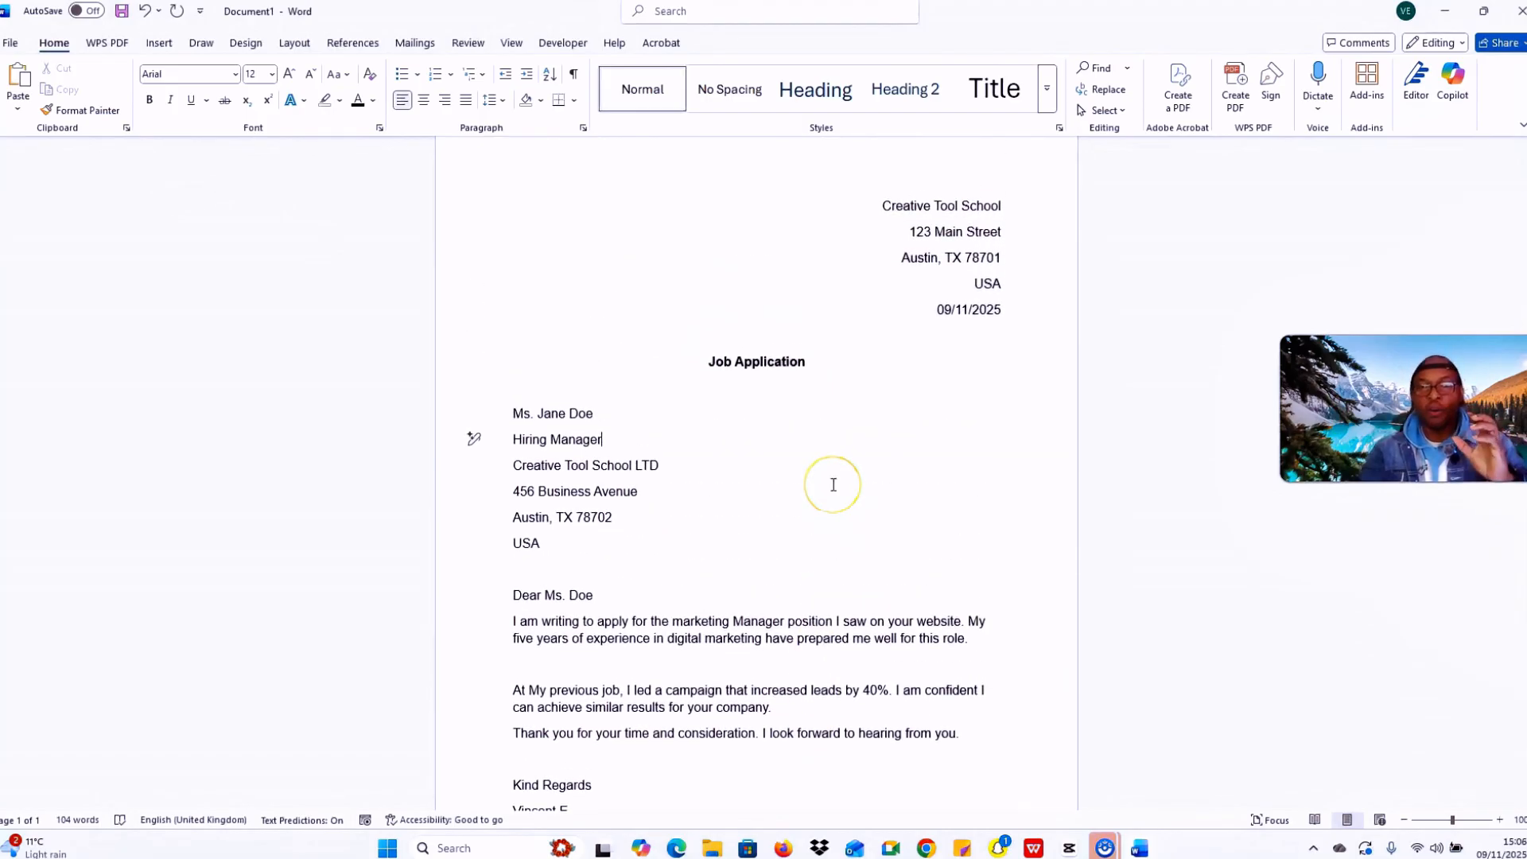
{"action": "scroll", "coordinate": [831, 482], "scroll_direction": "up", "scroll_amount": 1}
{"action": "scroll", "coordinate": [831, 485], "scroll_direction": "down", "scroll_amount": 8}
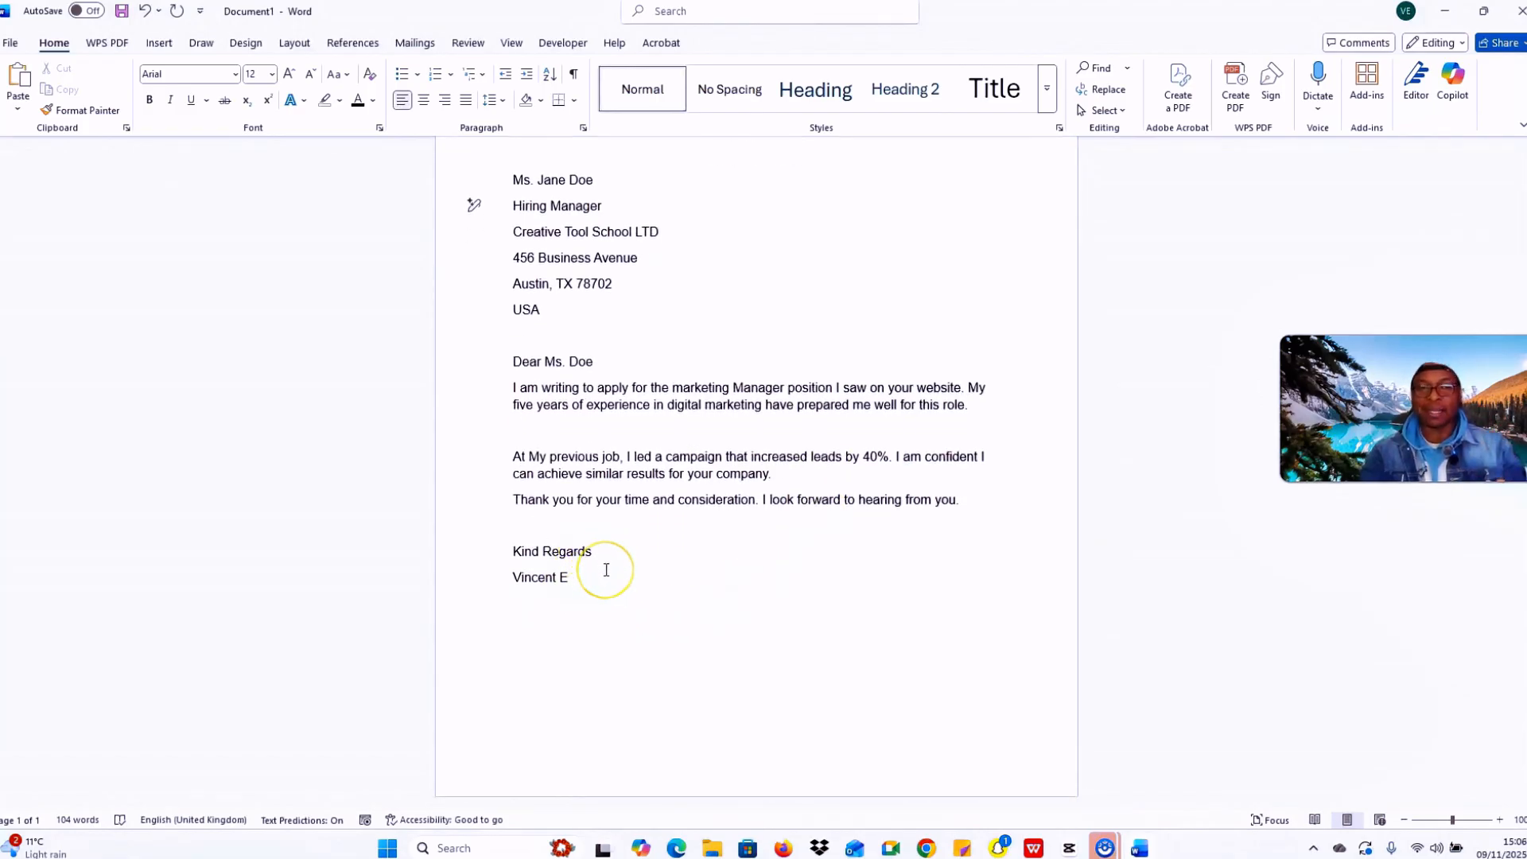
{"action": "scroll", "coordinate": [1039, 416], "scroll_direction": "up", "scroll_amount": 8}
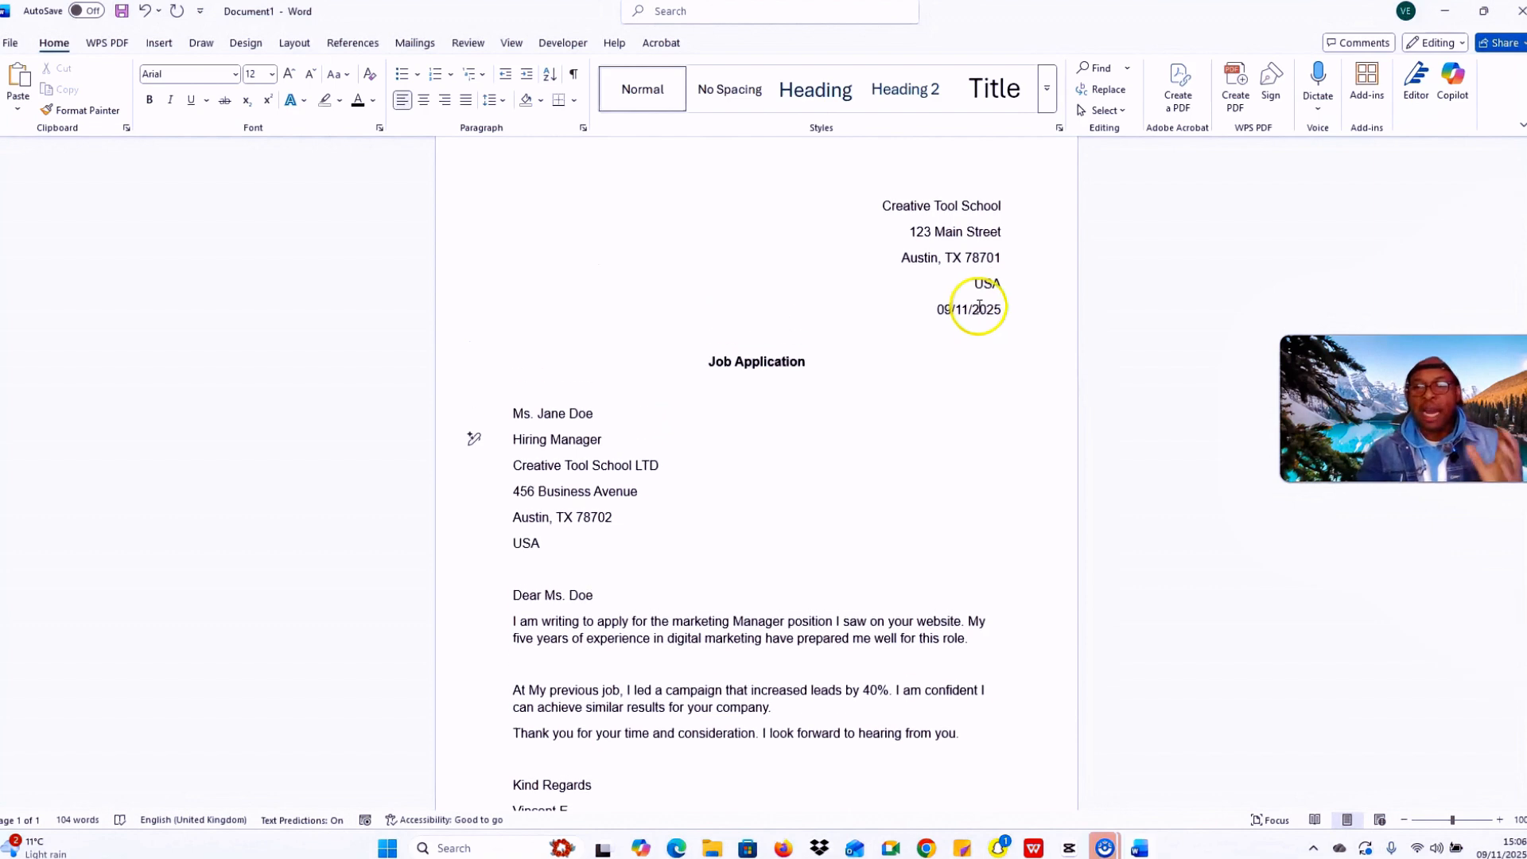
{"action": "scroll", "coordinate": [962, 292], "scroll_direction": "up", "scroll_amount": 1}
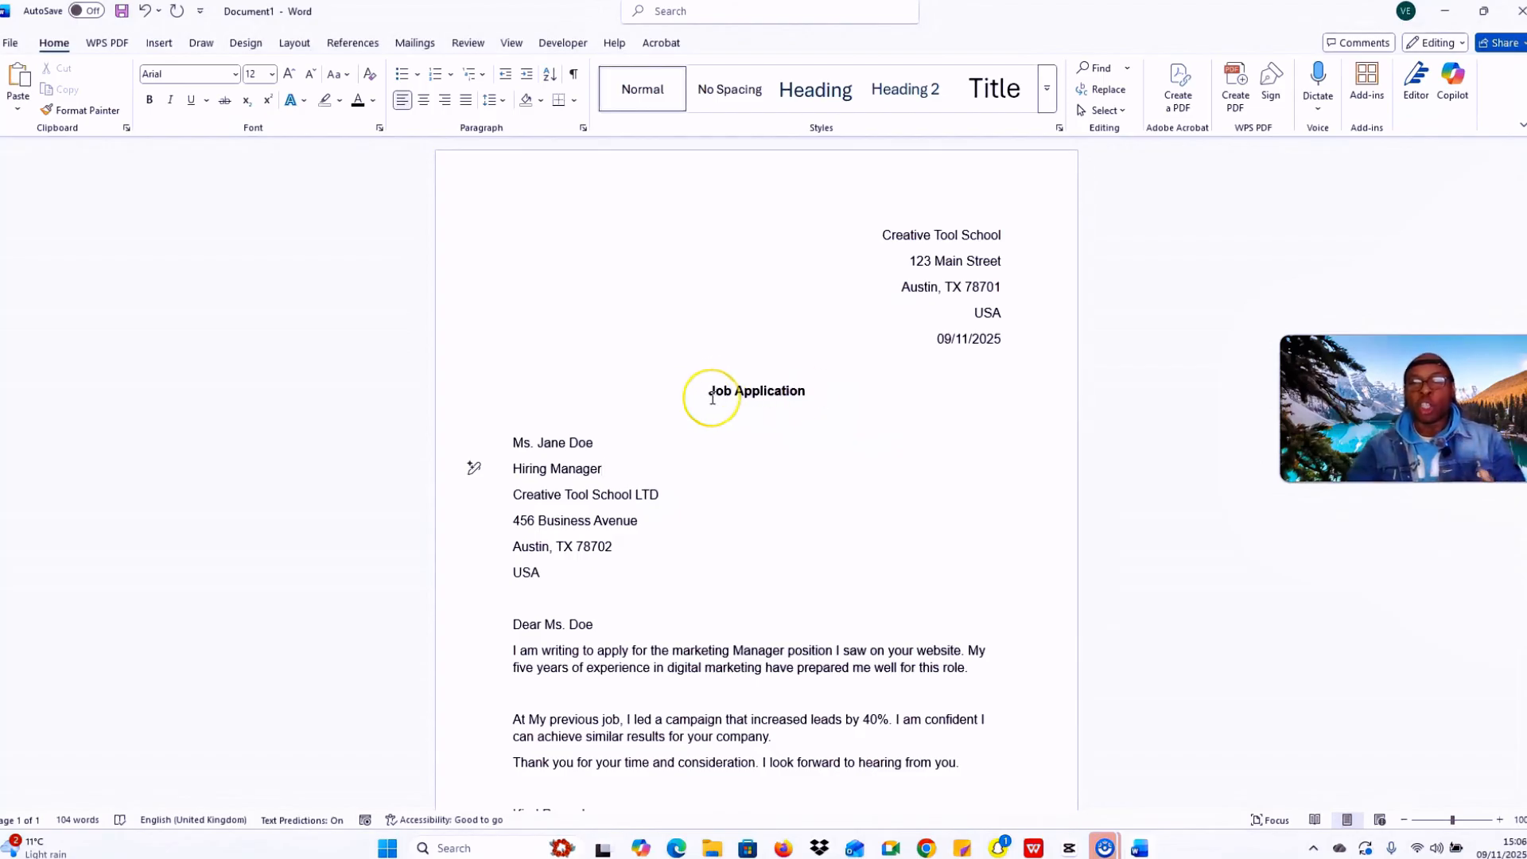
{"action": "left_click_drag", "start_coordinate": [807, 395], "coordinate": [697, 395]}
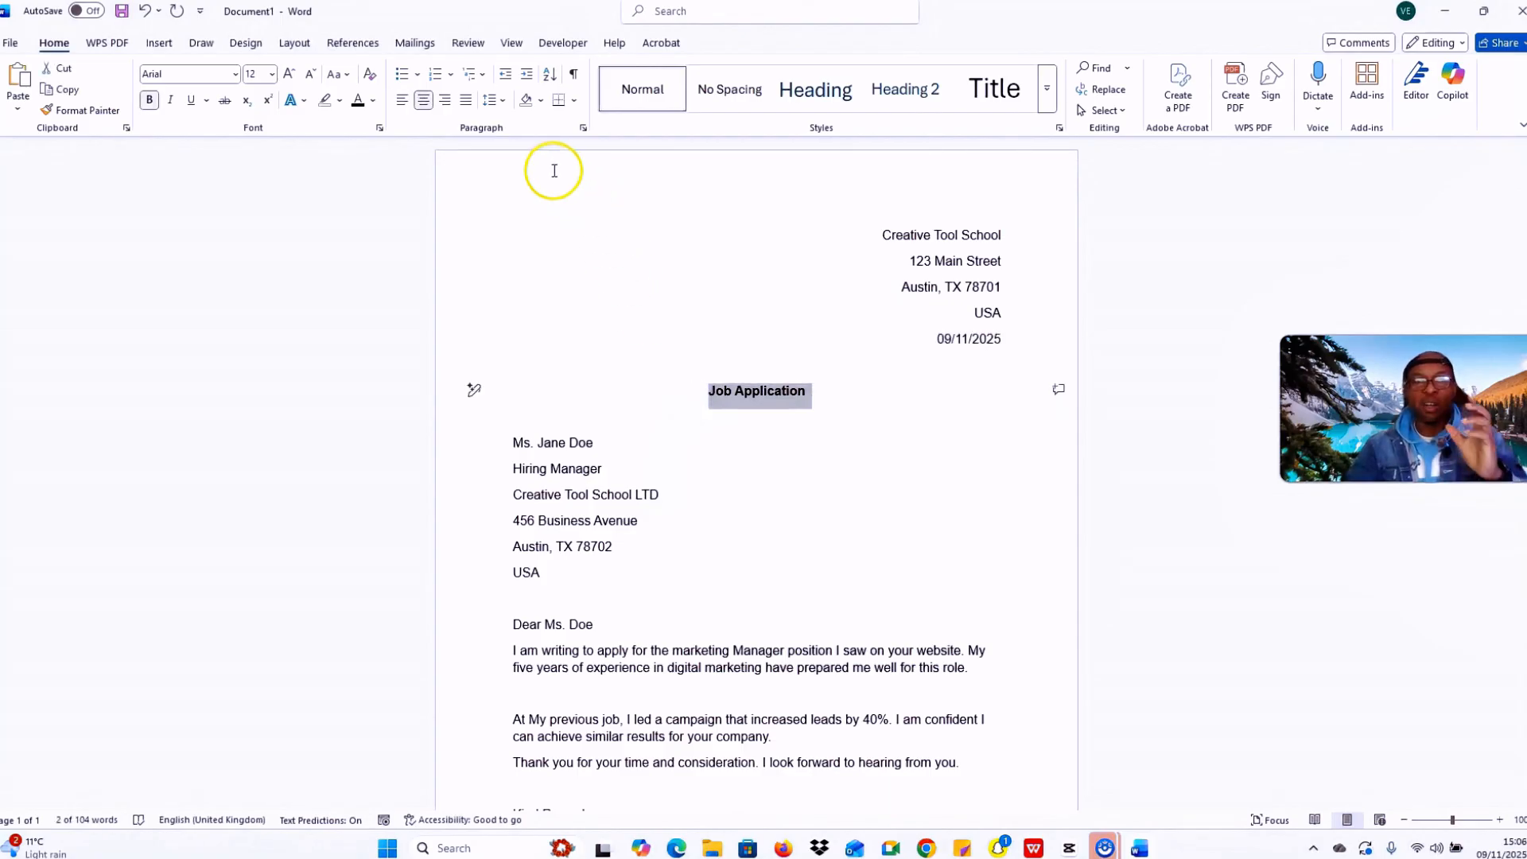
{"action": "left_click", "coordinate": [703, 498]}
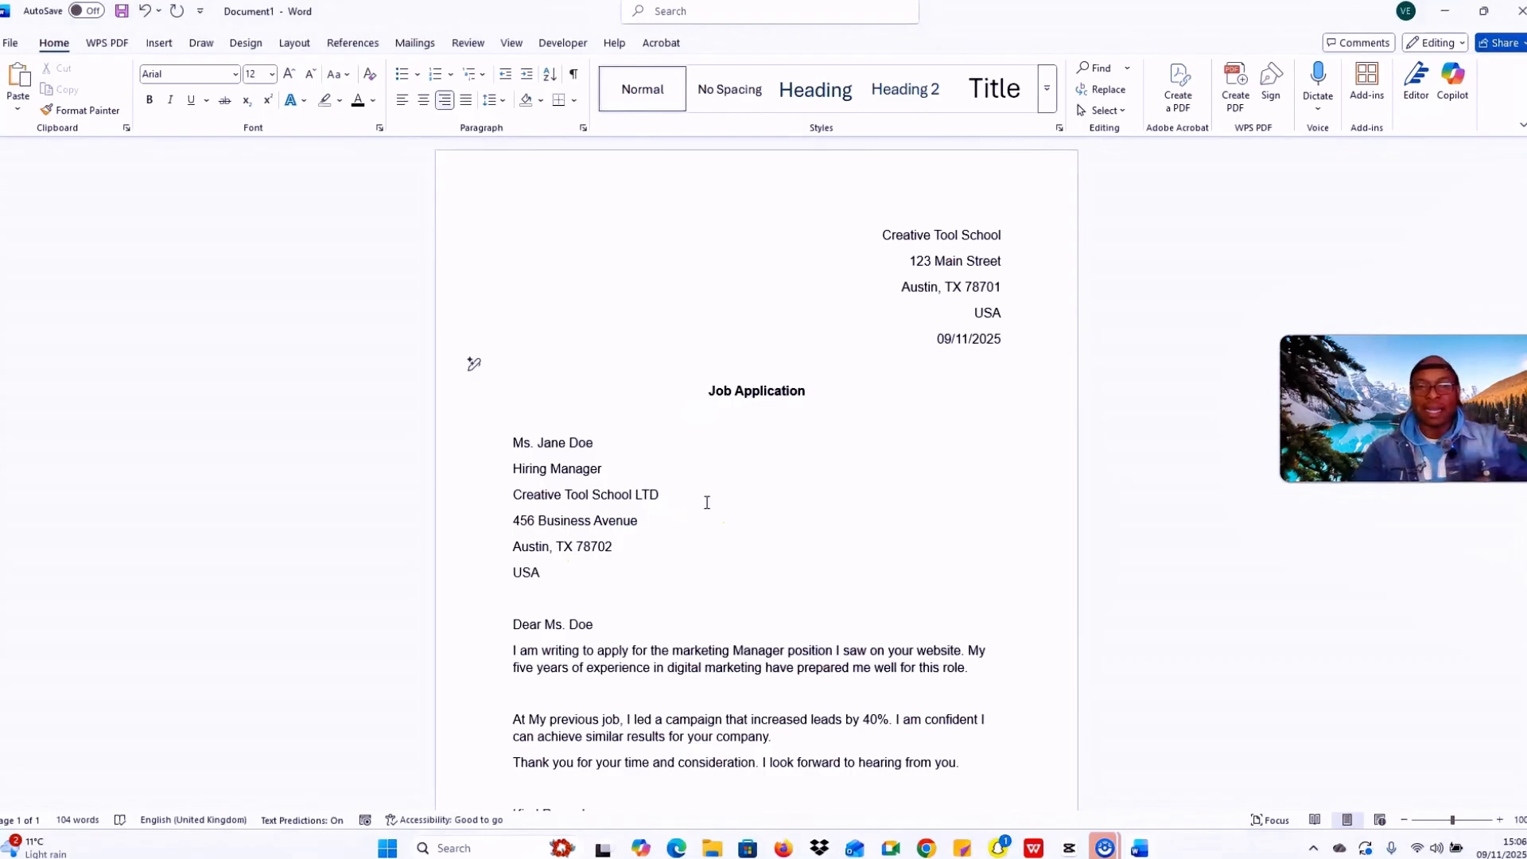
{"action": "left_click_drag", "start_coordinate": [588, 580], "coordinate": [504, 436]}
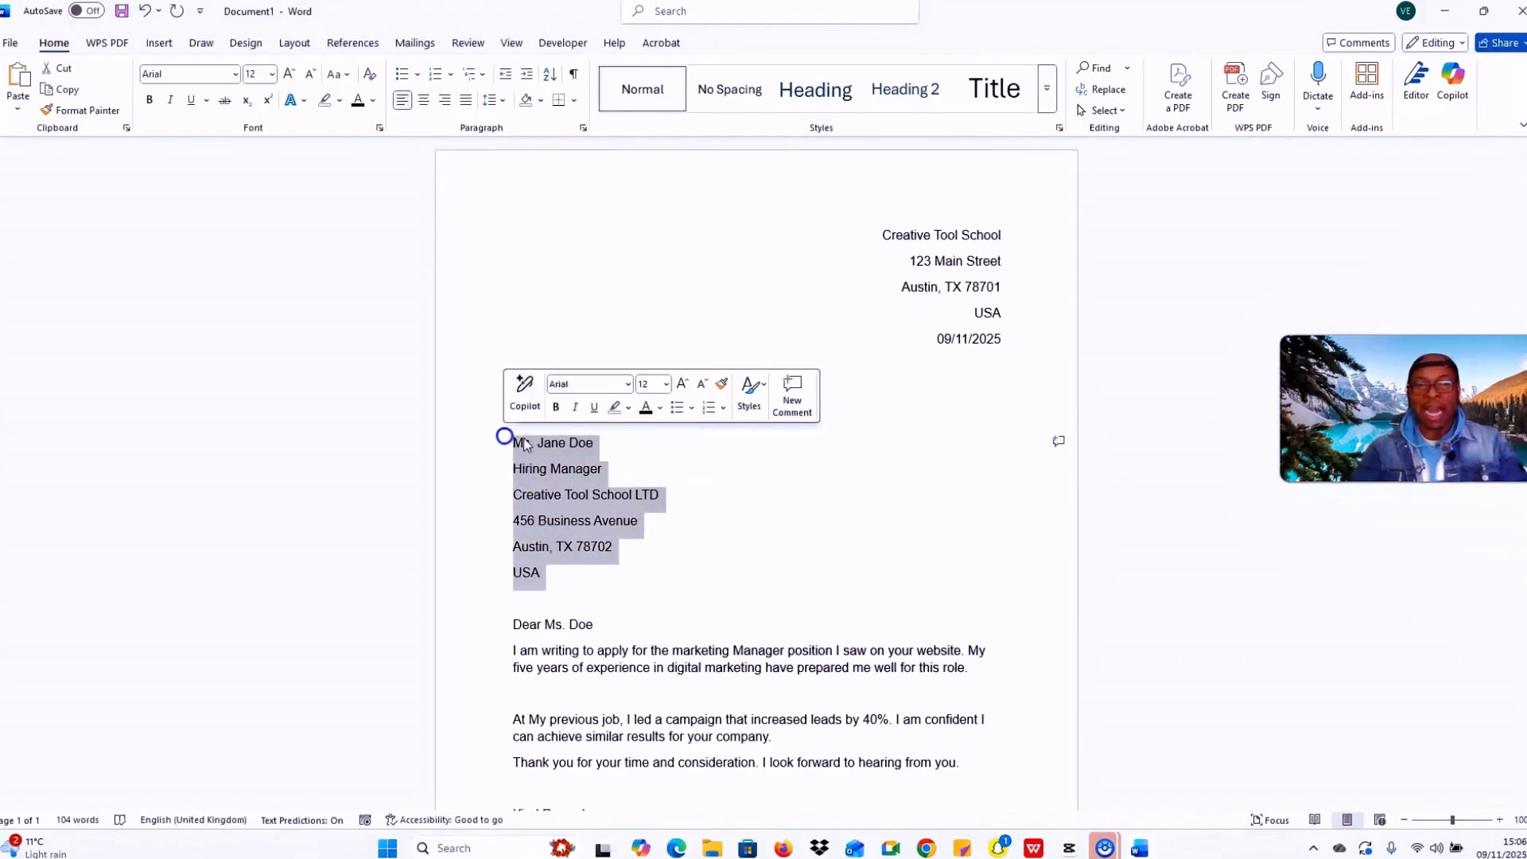
{"action": "left_click", "coordinate": [670, 483]}
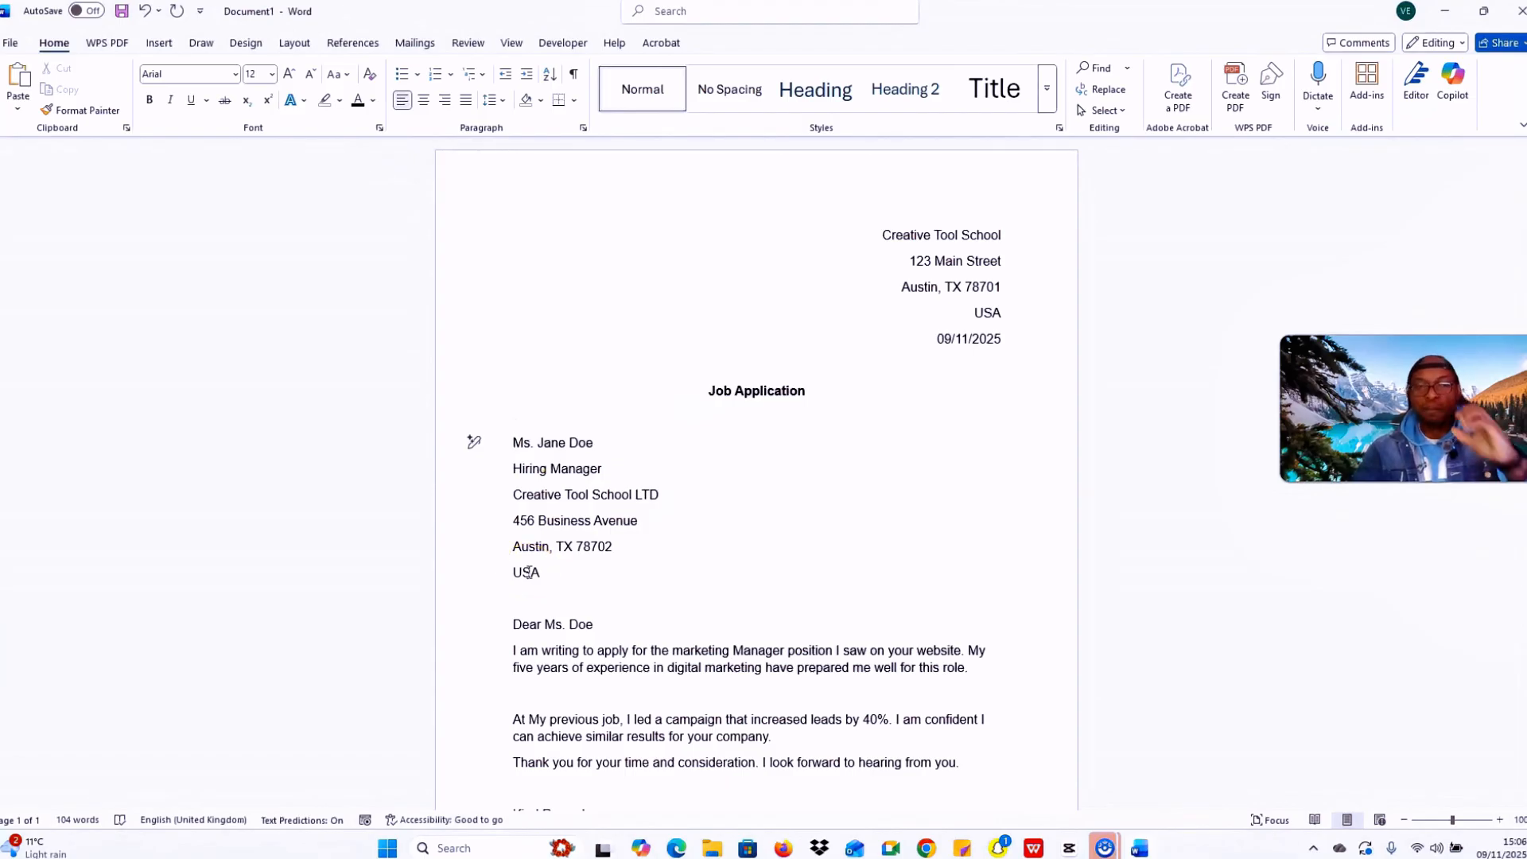
{"action": "left_click", "coordinate": [842, 388]}
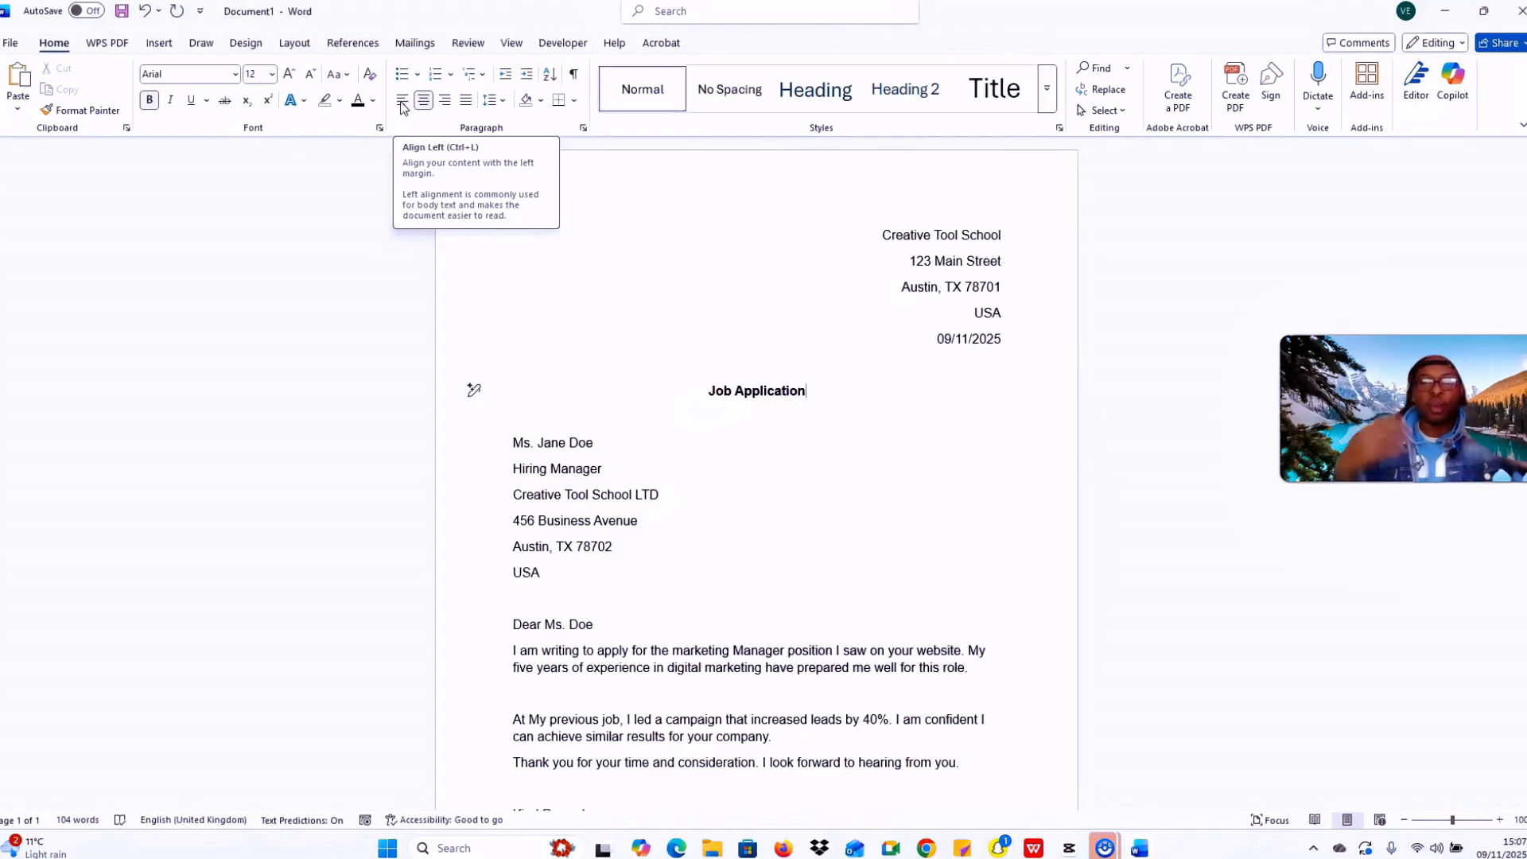
{"action": "scroll", "coordinate": [846, 538], "scroll_direction": "down", "scroll_amount": 3}
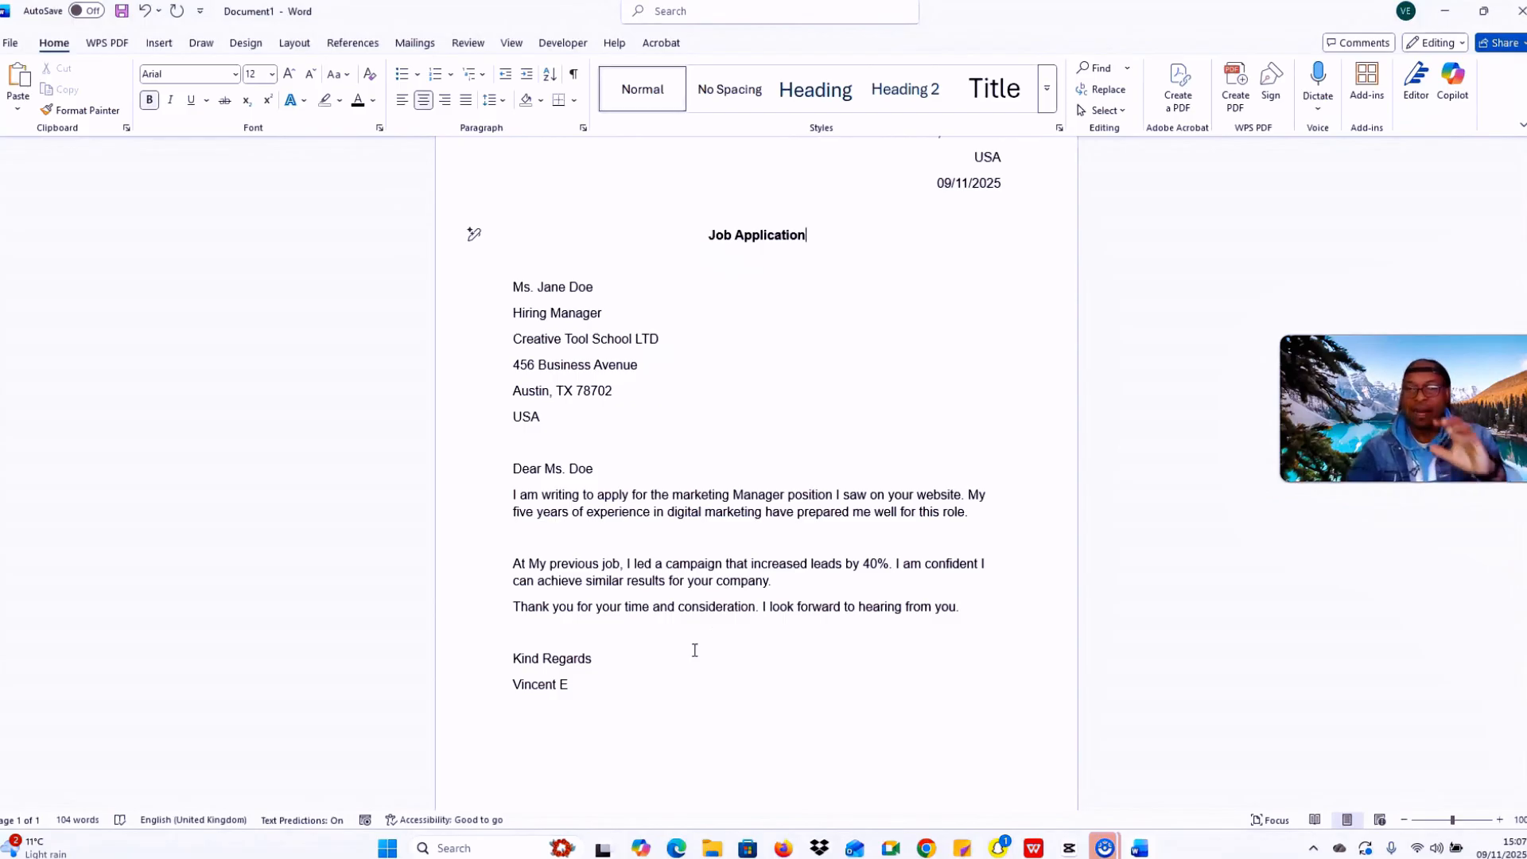
{"action": "scroll", "coordinate": [694, 650], "scroll_direction": "up", "scroll_amount": 3}
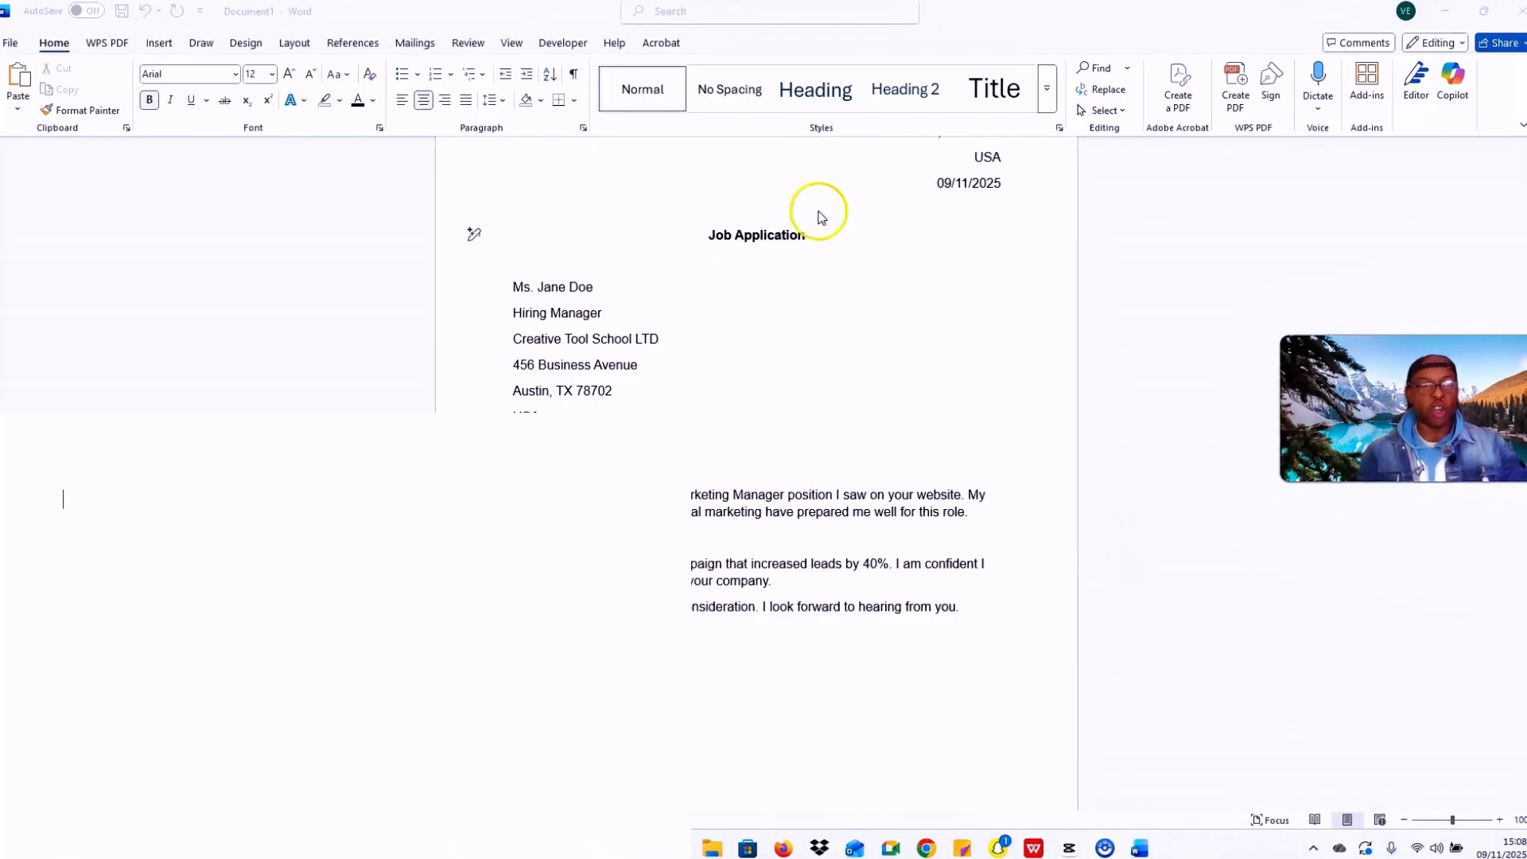
Step: Start Save a Copy and choose PDF (*.pdf) as the file format
{"action": "left_click", "coordinate": [13, 44]}
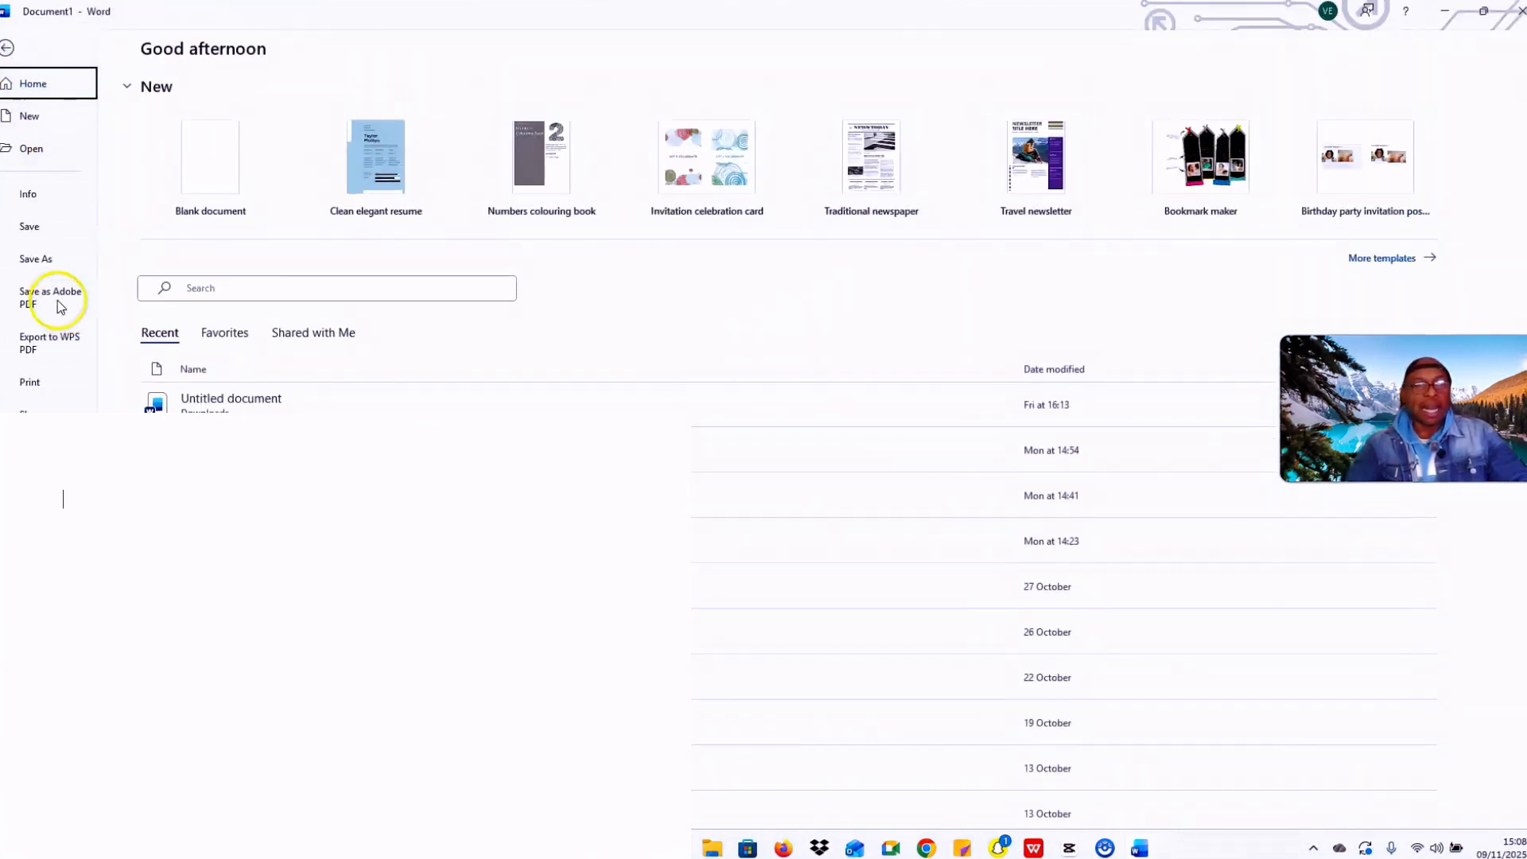
{"action": "left_click", "coordinate": [66, 270]}
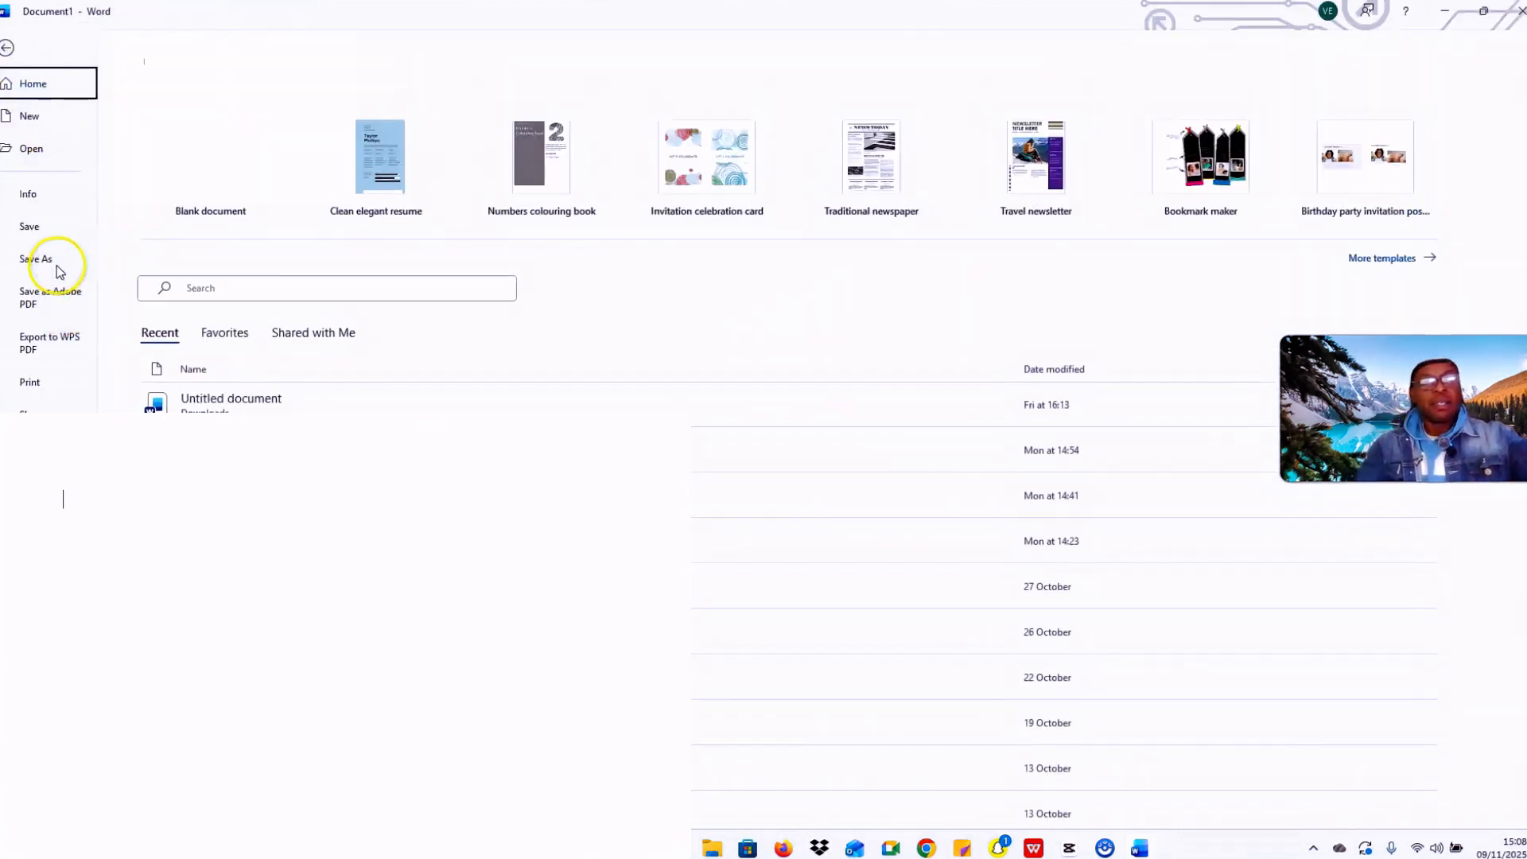
{"action": "left_click", "coordinate": [58, 271]}
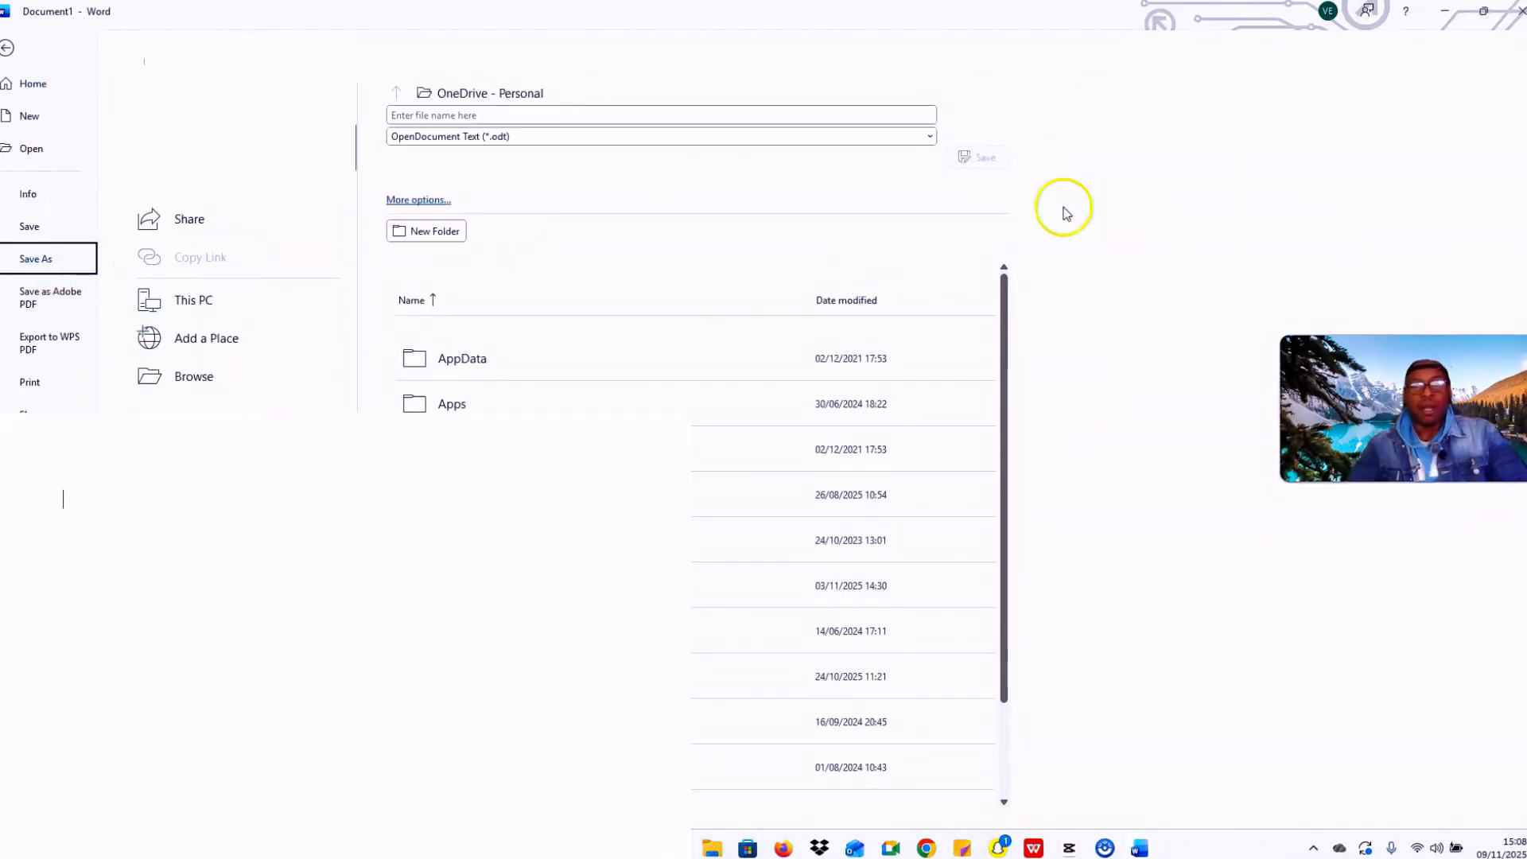
{"action": "left_click", "coordinate": [925, 138]}
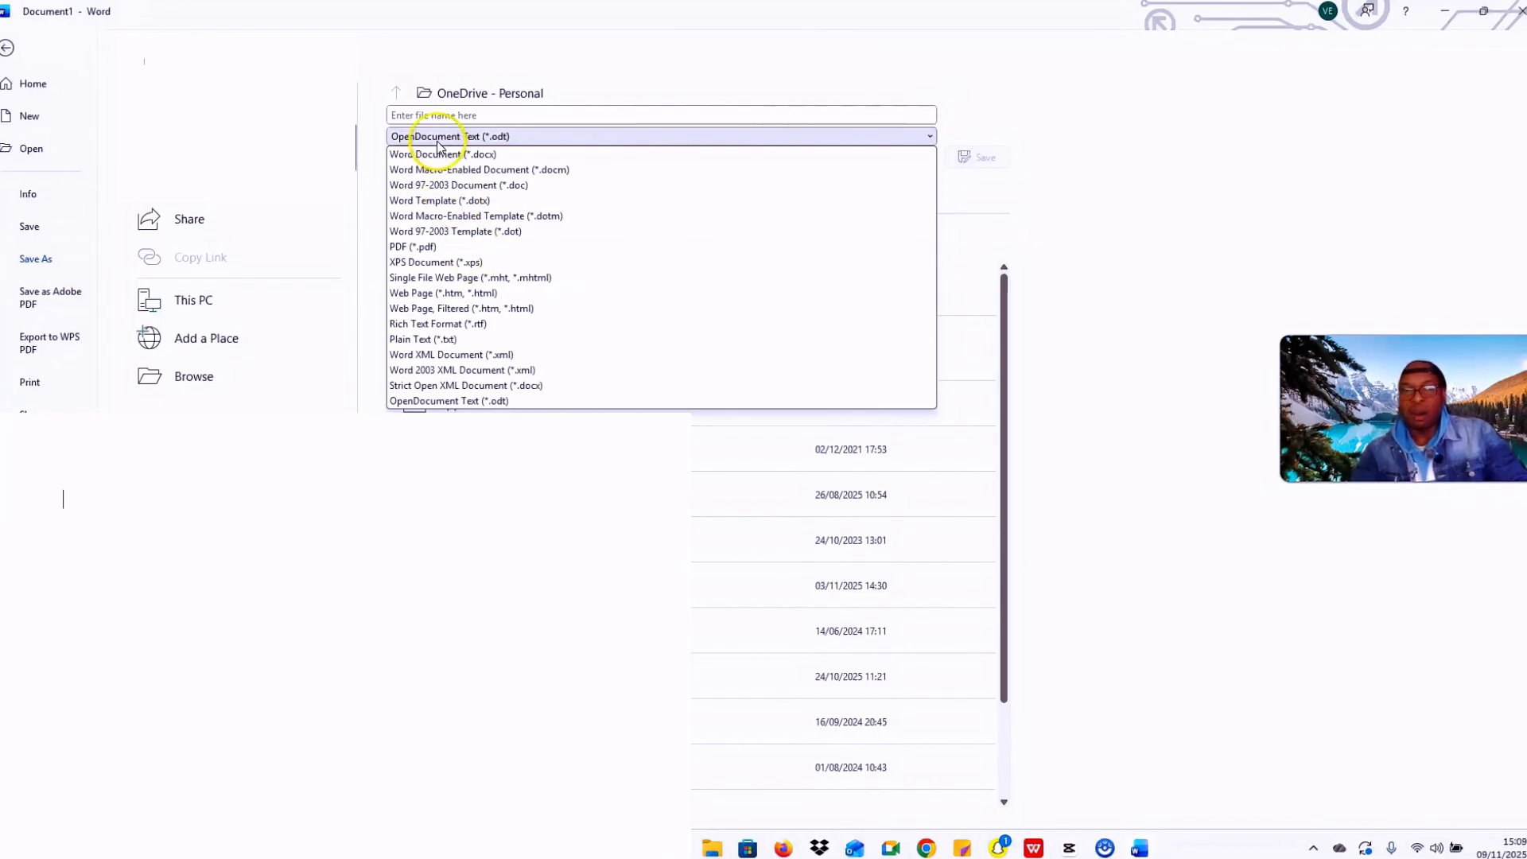
{"action": "left_click", "coordinate": [434, 247]}
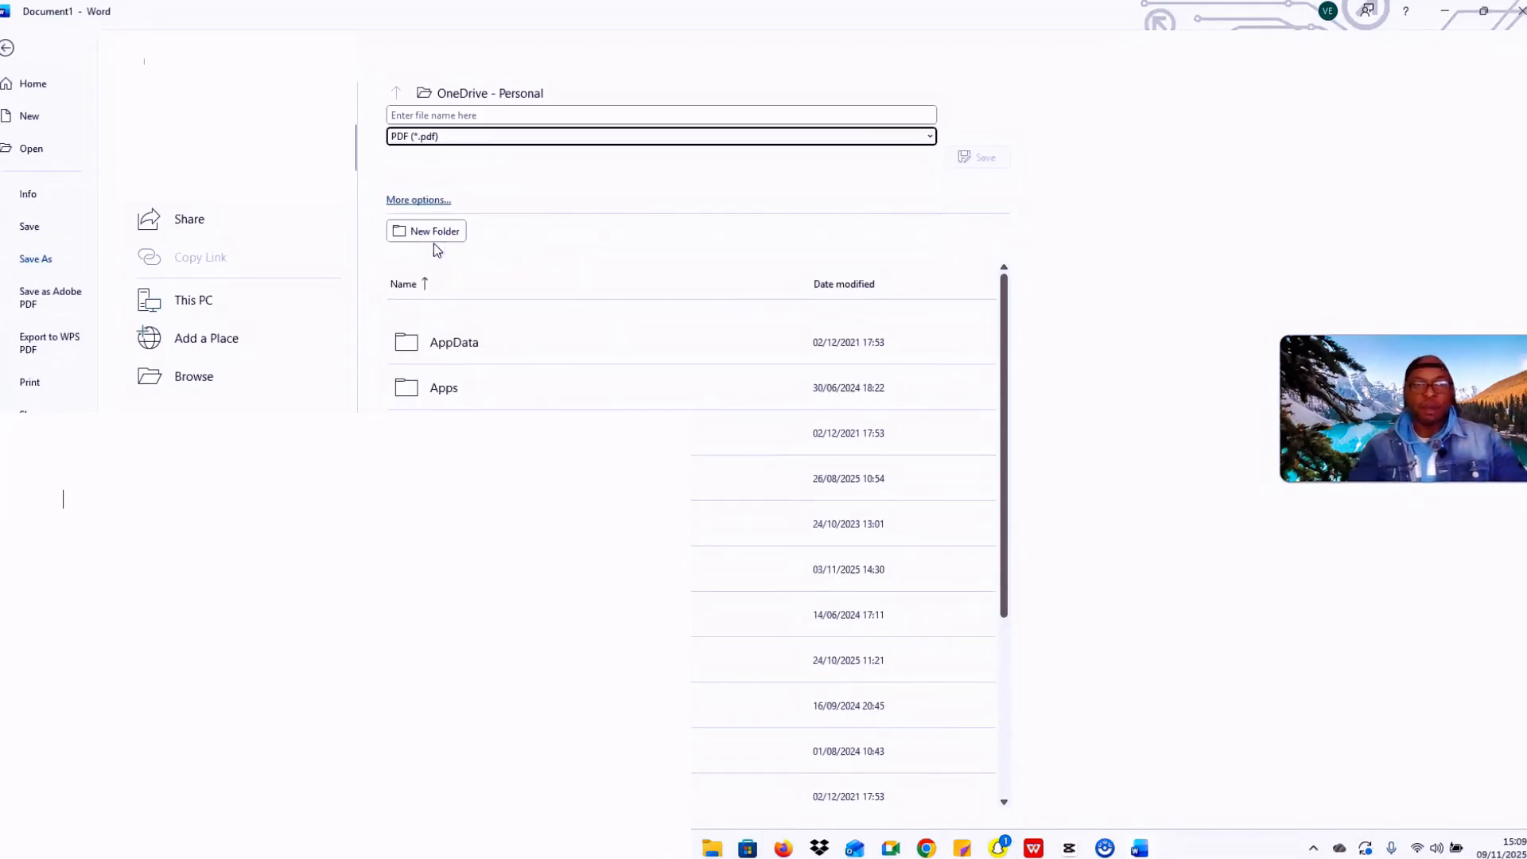
Step: Enter 'Job Application' as the file name and open the full Save As window
{"action": "left_click", "coordinate": [422, 116]}
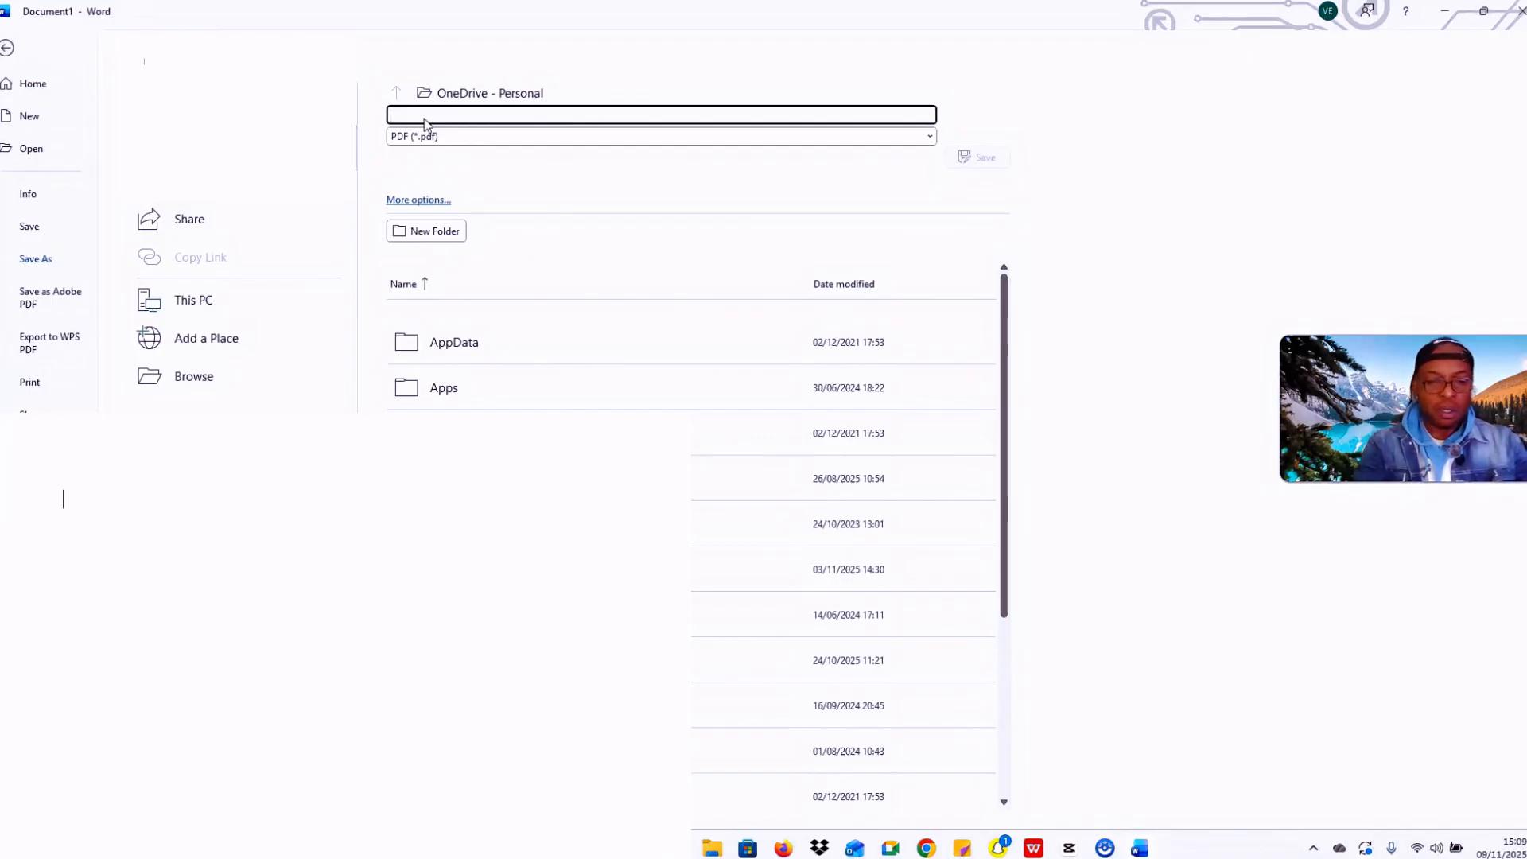
{"action": "key", "text": "Caps_Lock"}
{"action": "type", "text": "J"}
{"action": "key", "text": "Caps_Lock"}
{"action": "type", "text": "ob"}
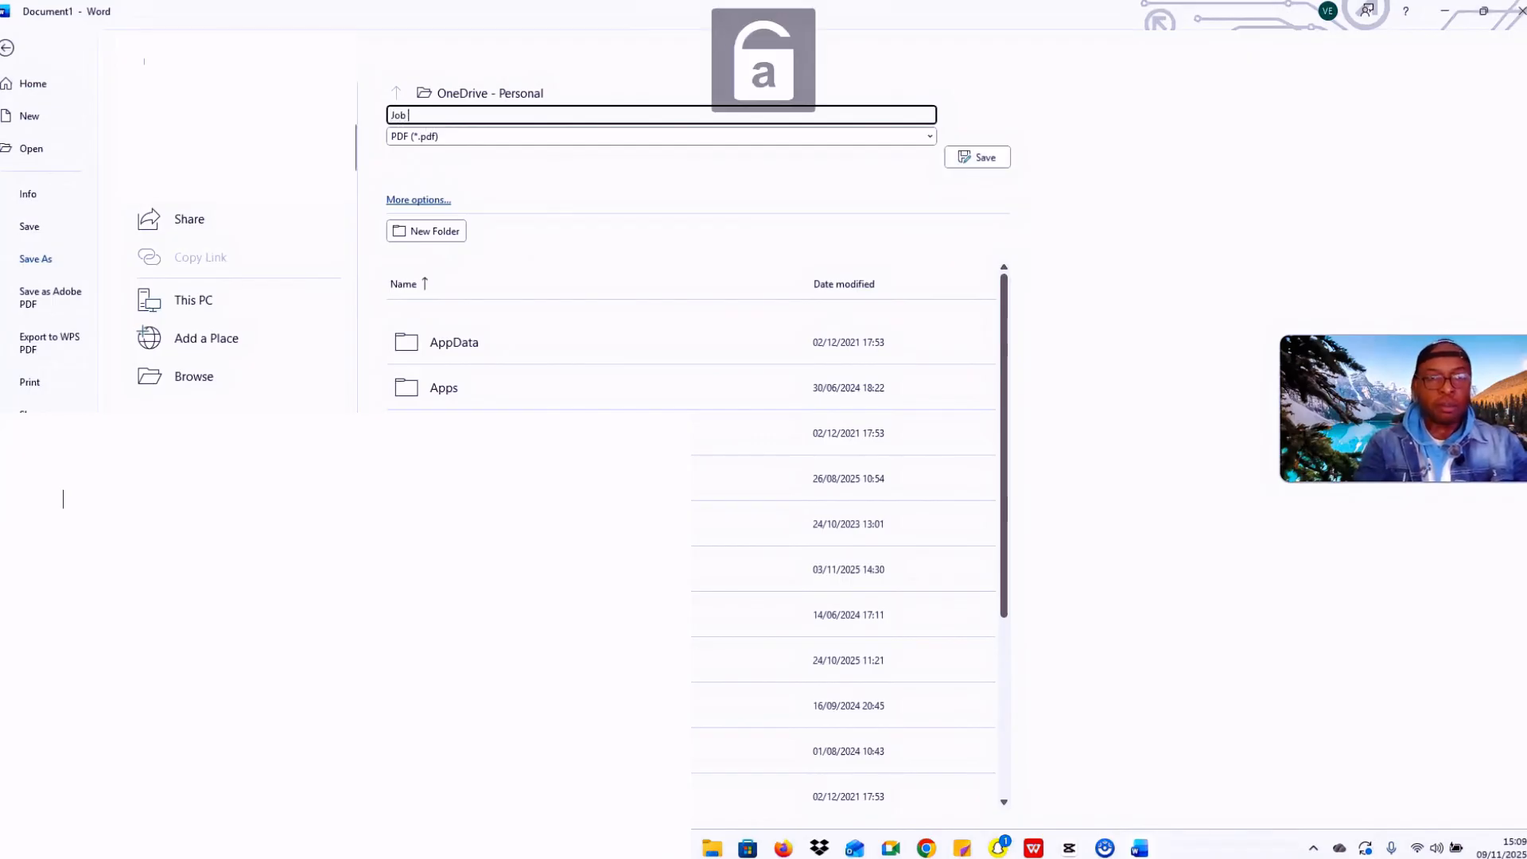
{"action": "key", "text": "Caps_Lock"}
{"action": "type", "text": "A"}
{"action": "key", "text": "Caps_Lock"}
{"action": "type", "text": "pl"}
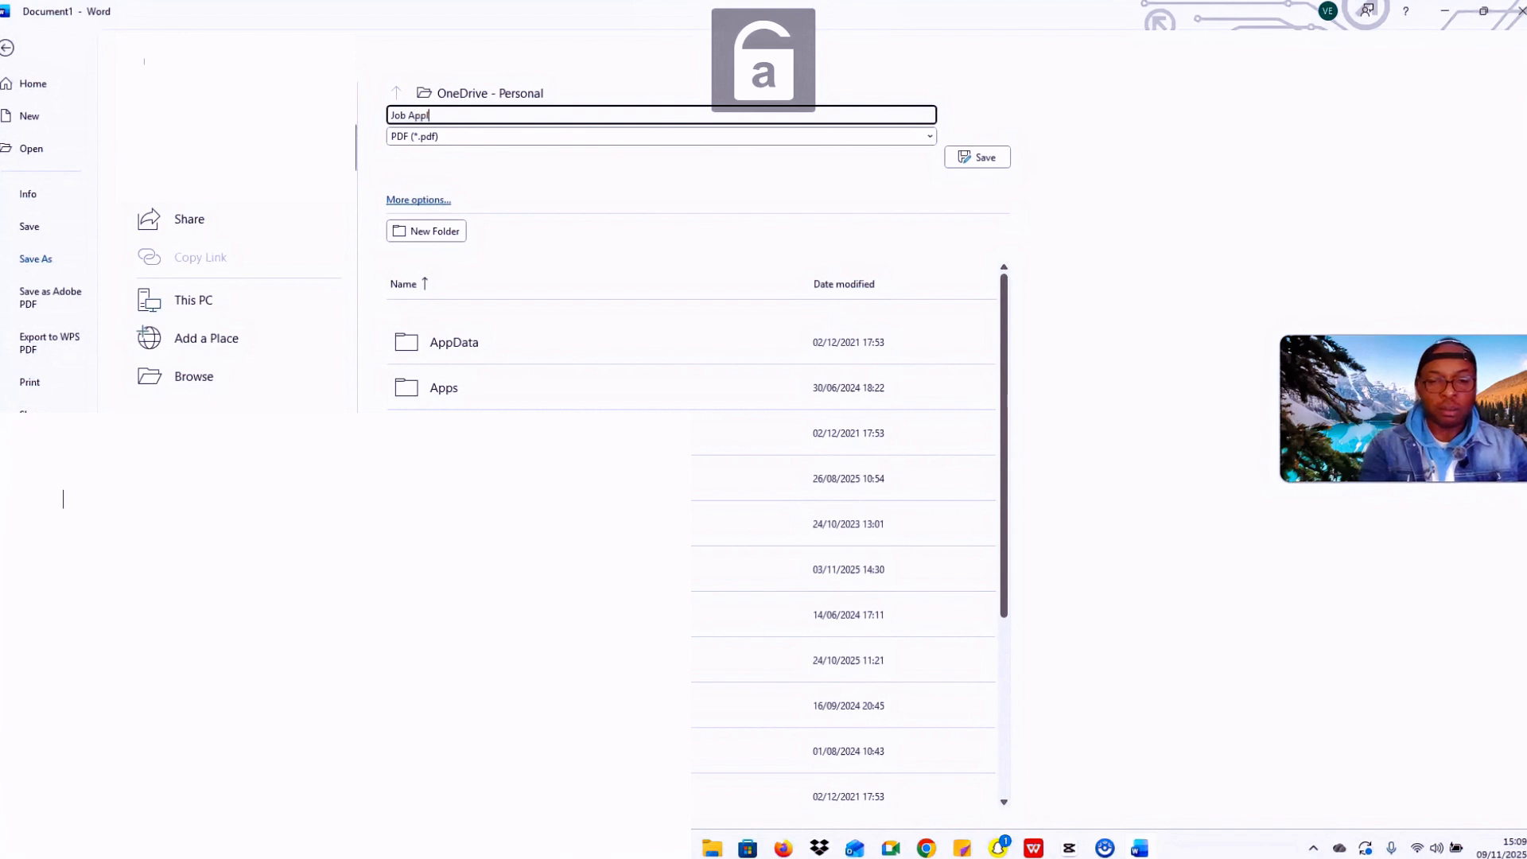
{"action": "type", "text": "ication"}
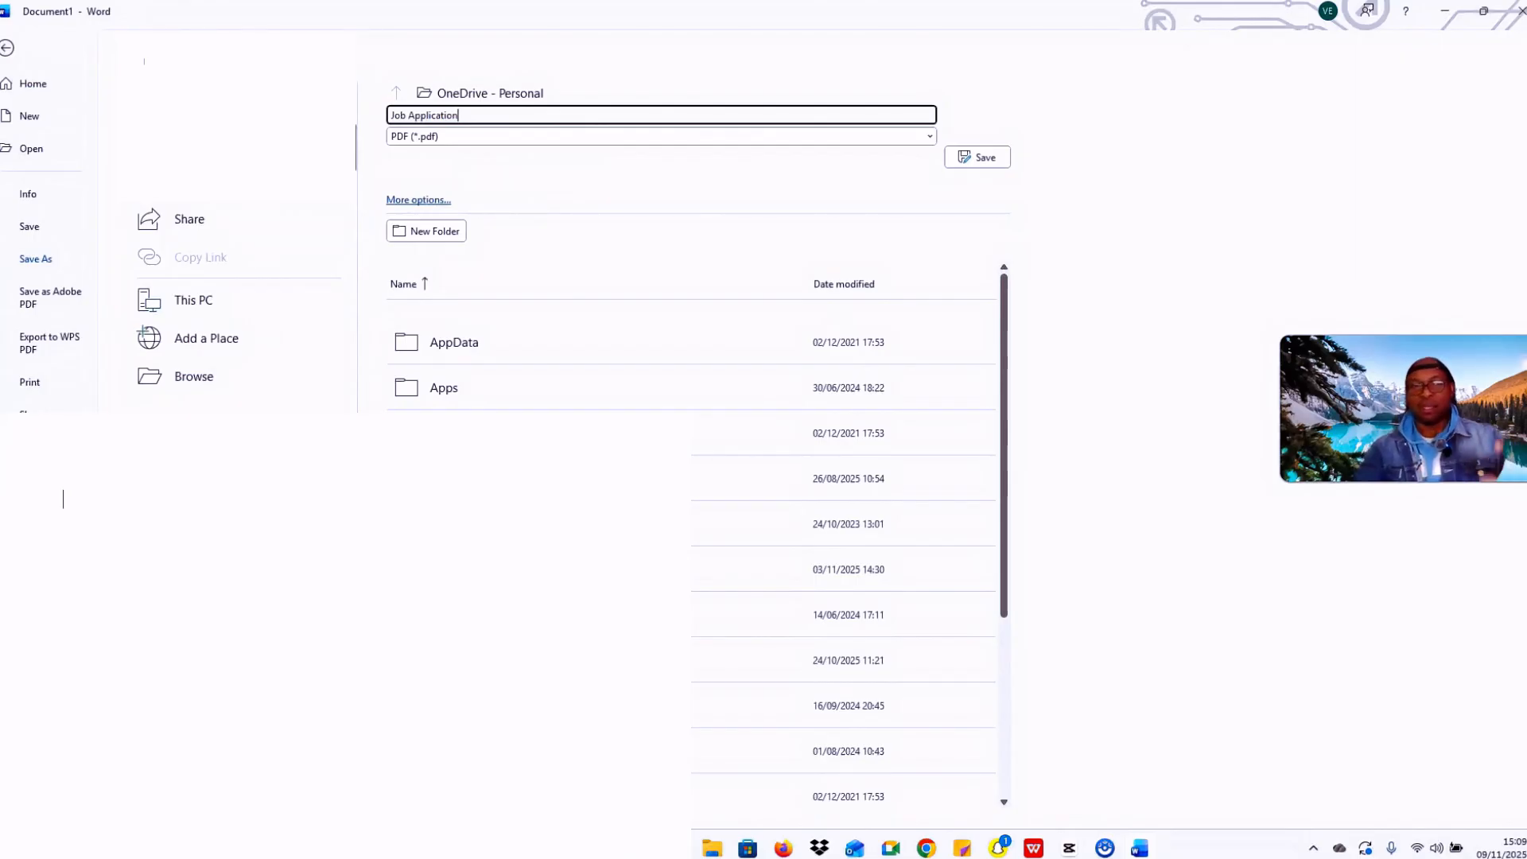
{"action": "left_click", "coordinate": [241, 382]}
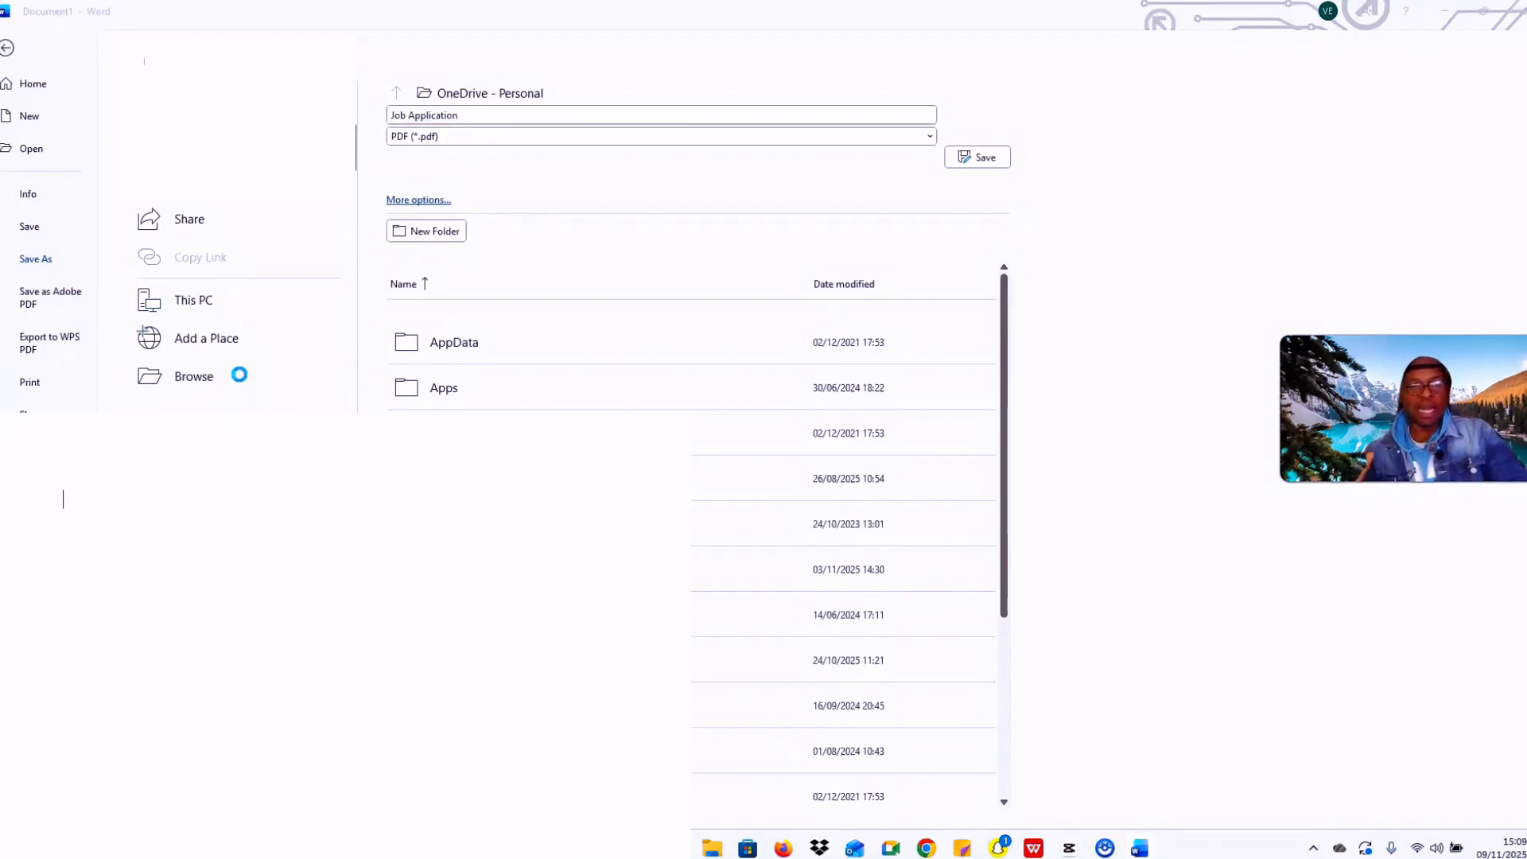
Step: Save the letter as Job Application.pdf in Documents and open it in Edge just once
{"action": "left_click", "coordinate": [271, 349]}
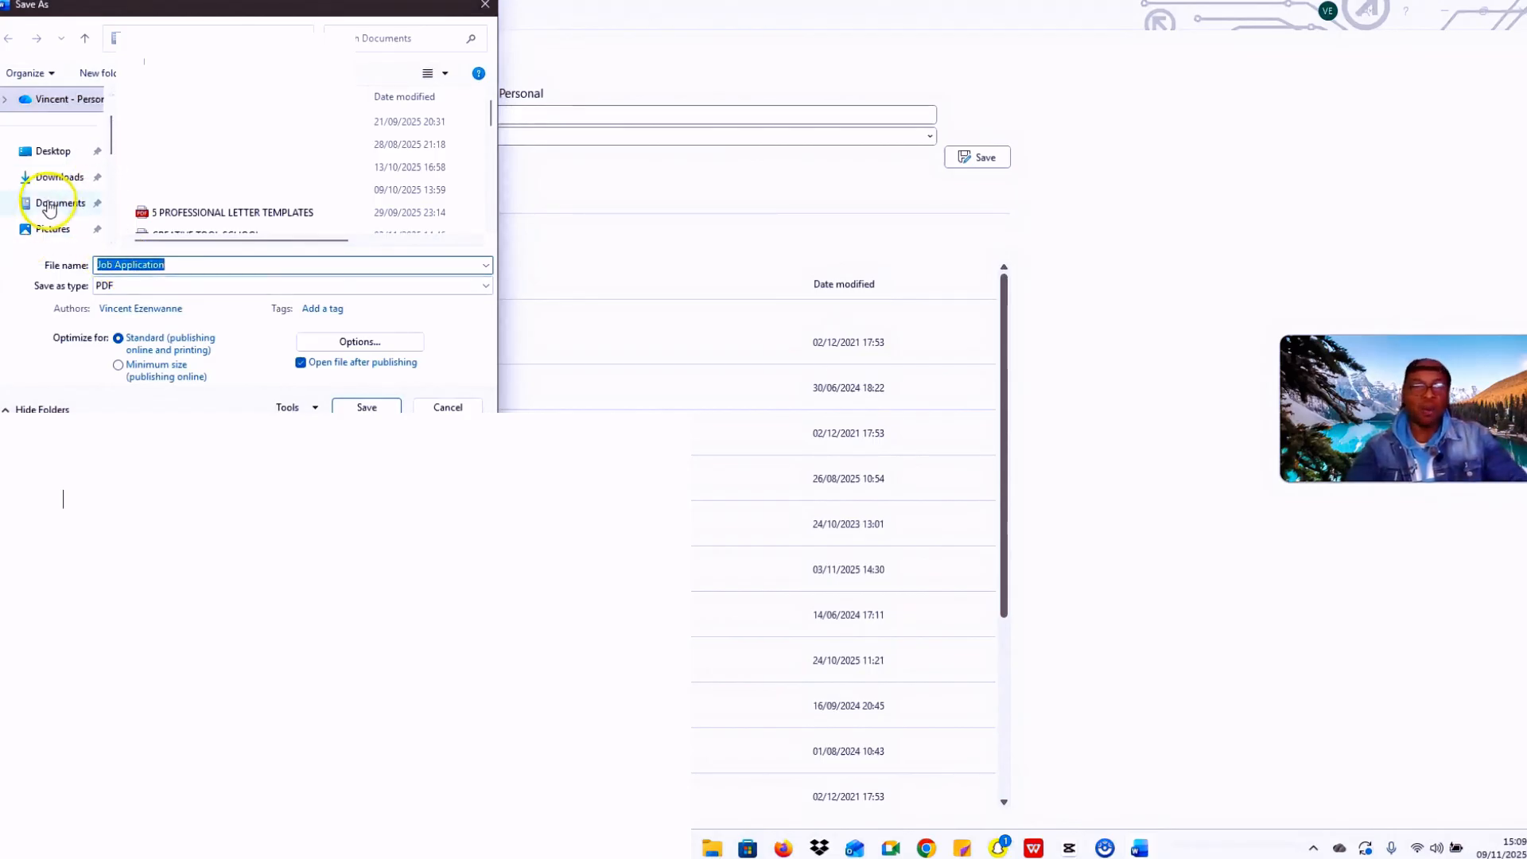
{"action": "left_click", "coordinate": [49, 204]}
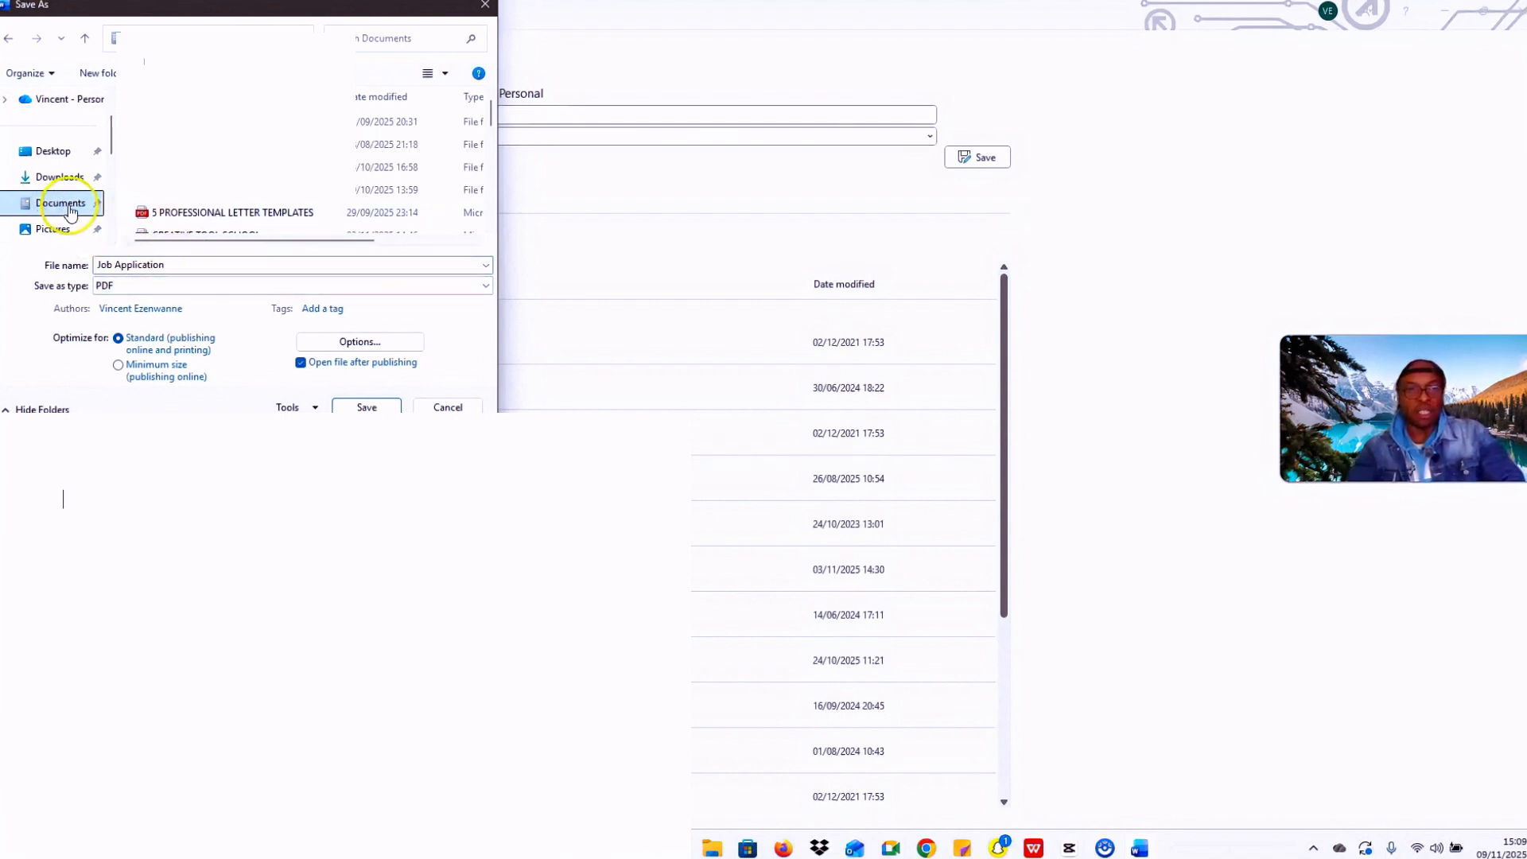
{"action": "left_click", "coordinate": [366, 407]}
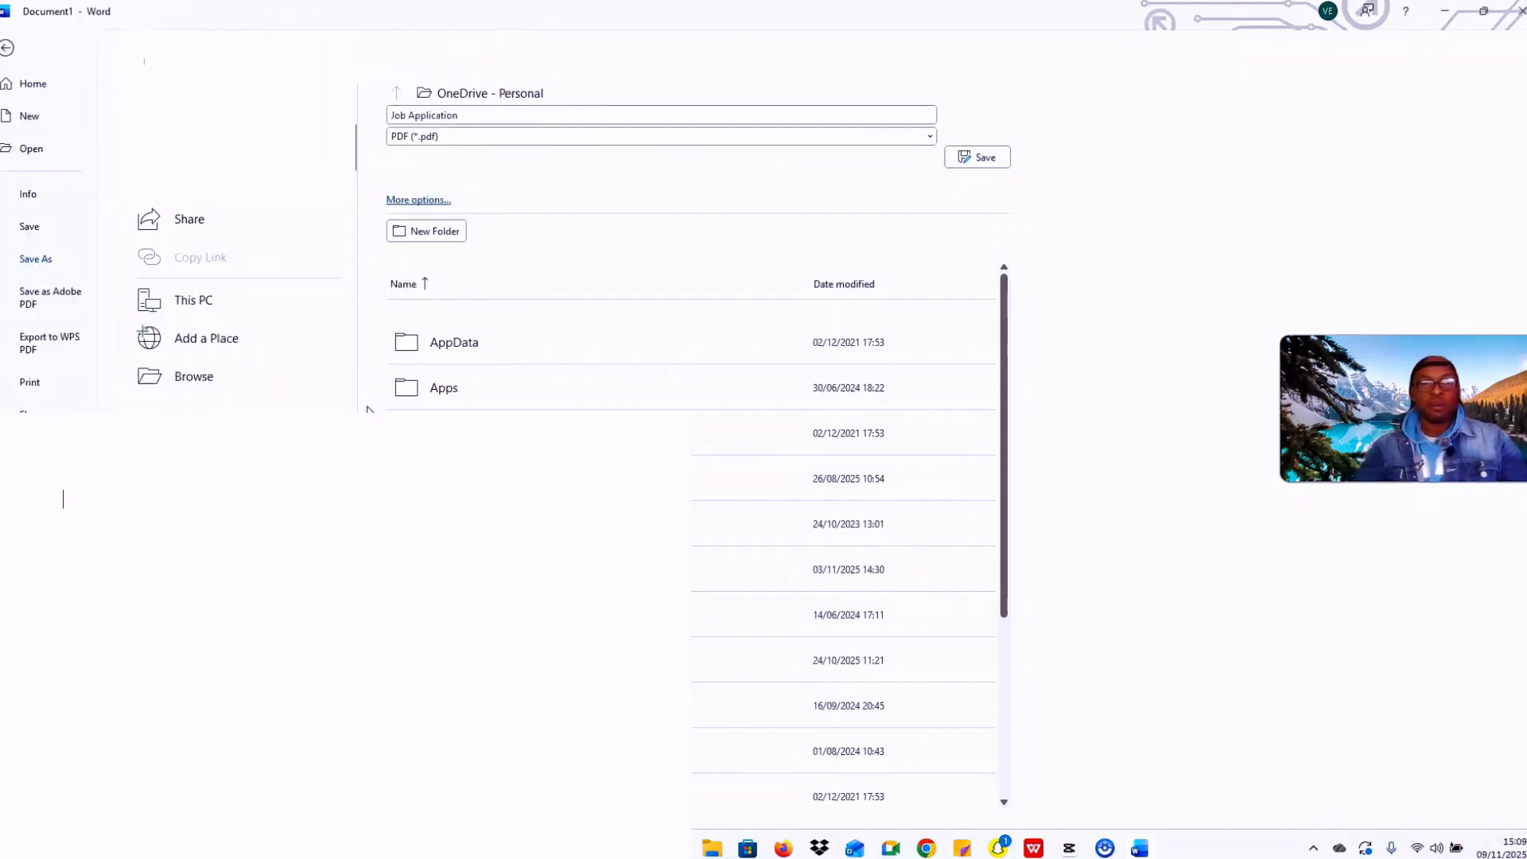
{"action": "left_click", "coordinate": [980, 158]}
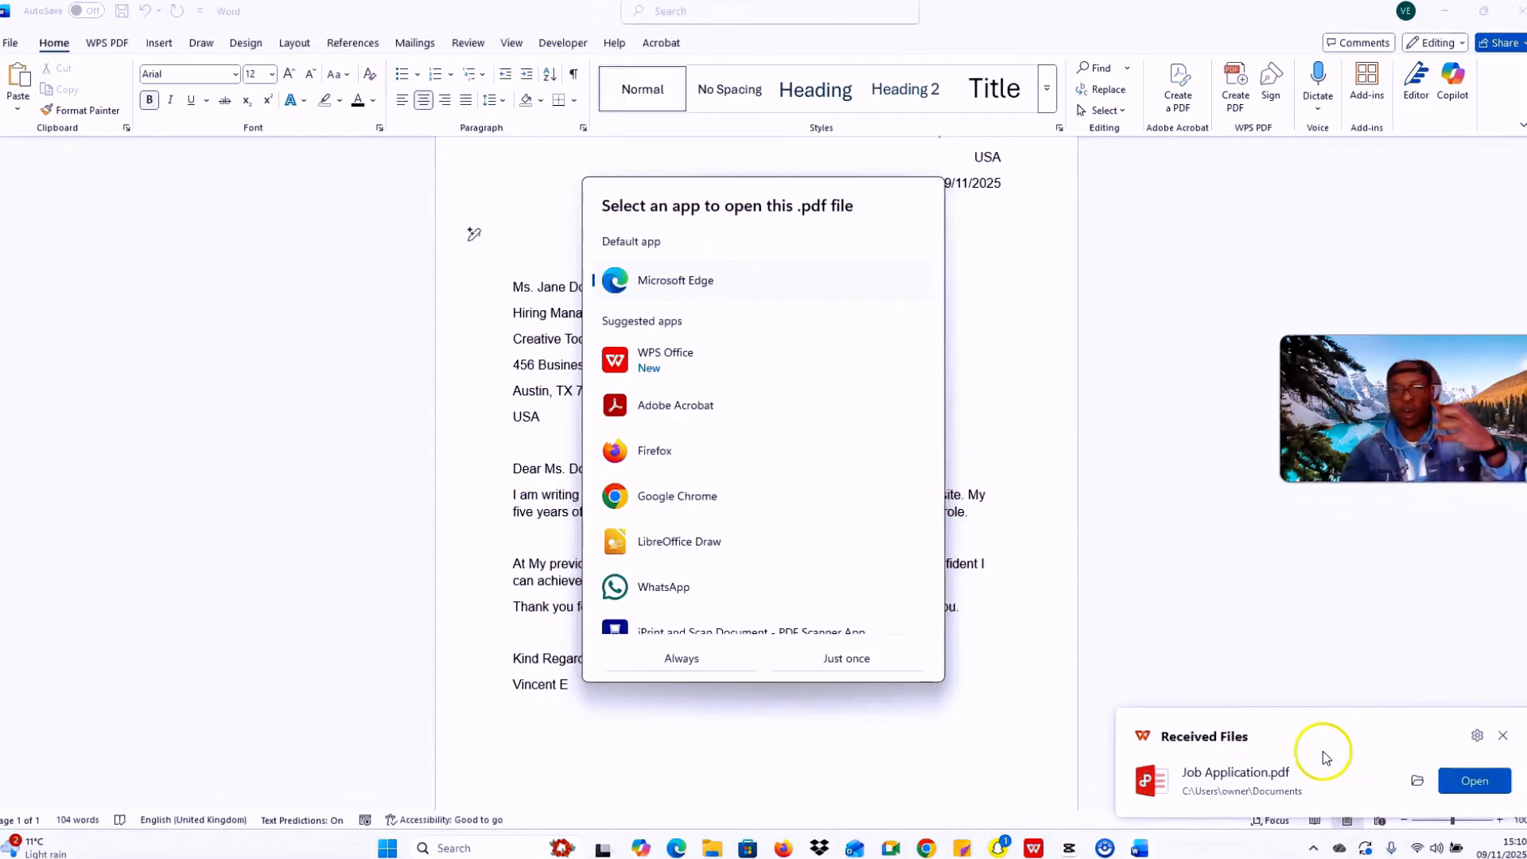
{"action": "left_click", "coordinate": [851, 658]}
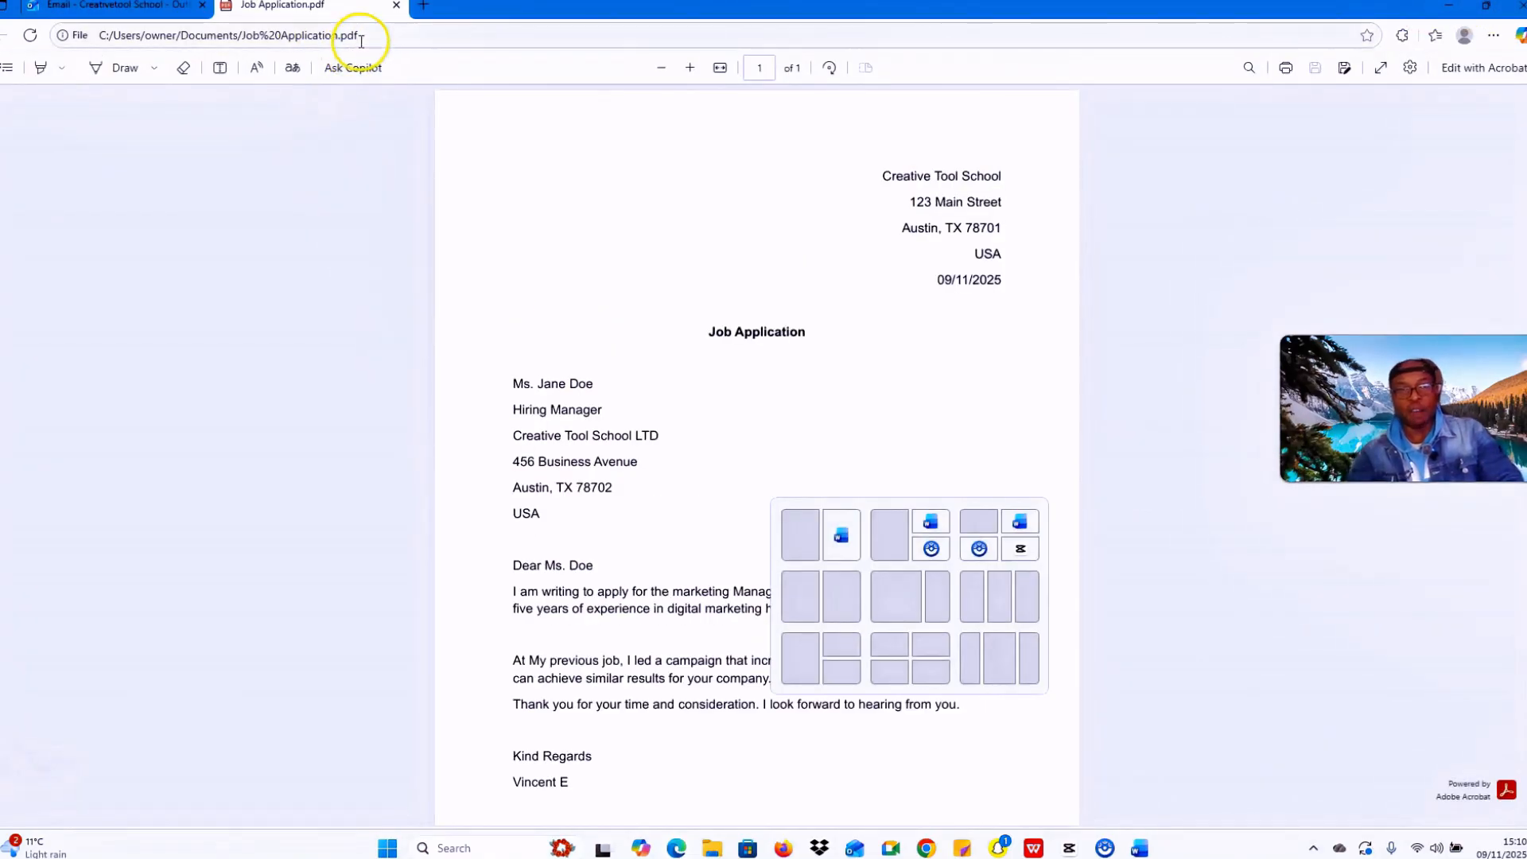
Step: Close the Edge PDF preview and minimise Word to reveal the desktop
{"action": "left_click", "coordinate": [1447, 6]}
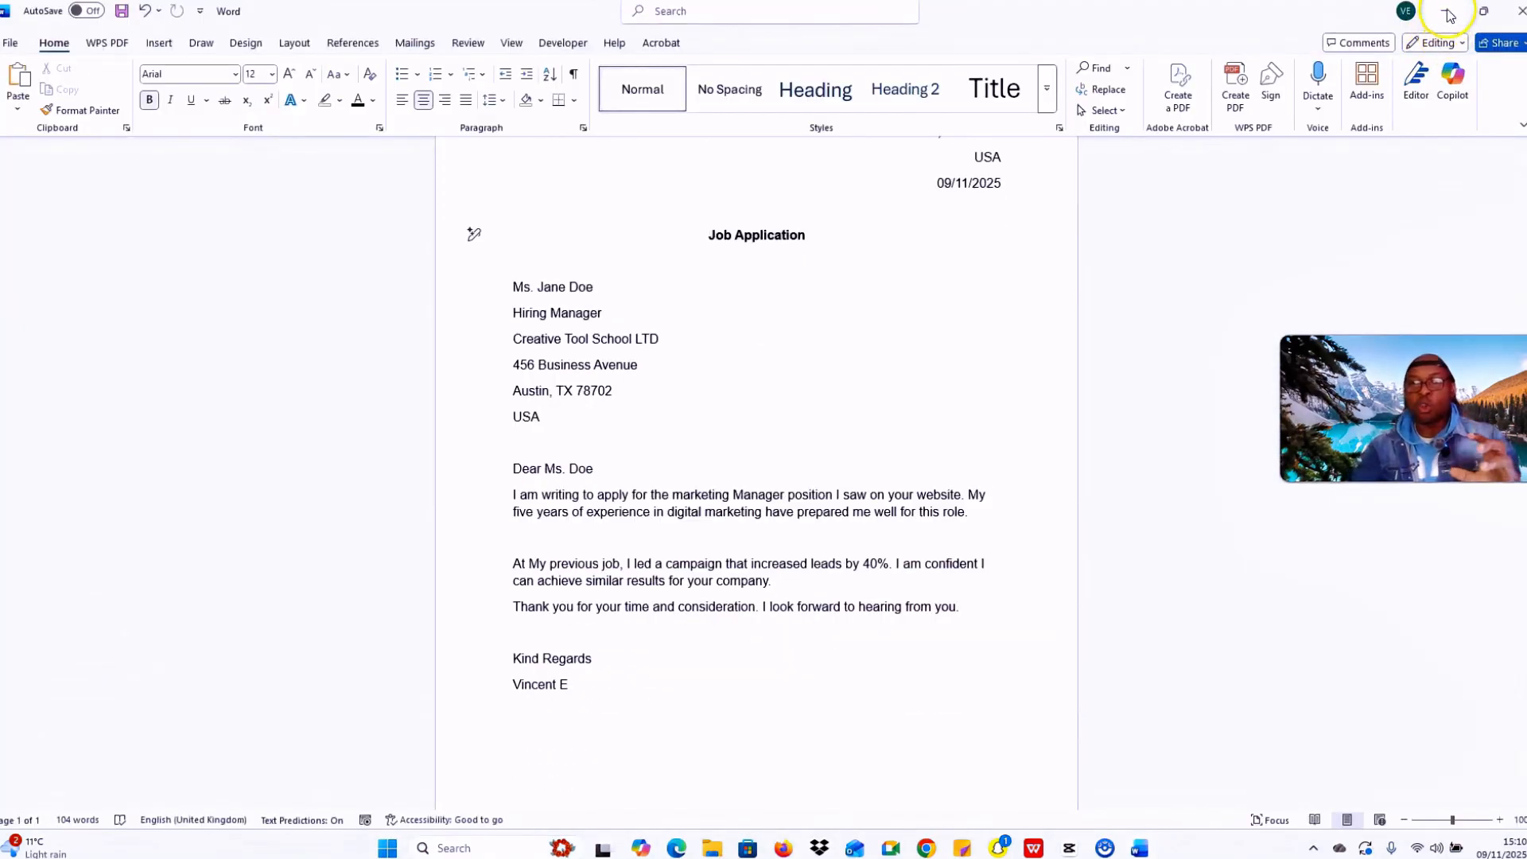
{"action": "left_click", "coordinate": [1447, 13]}
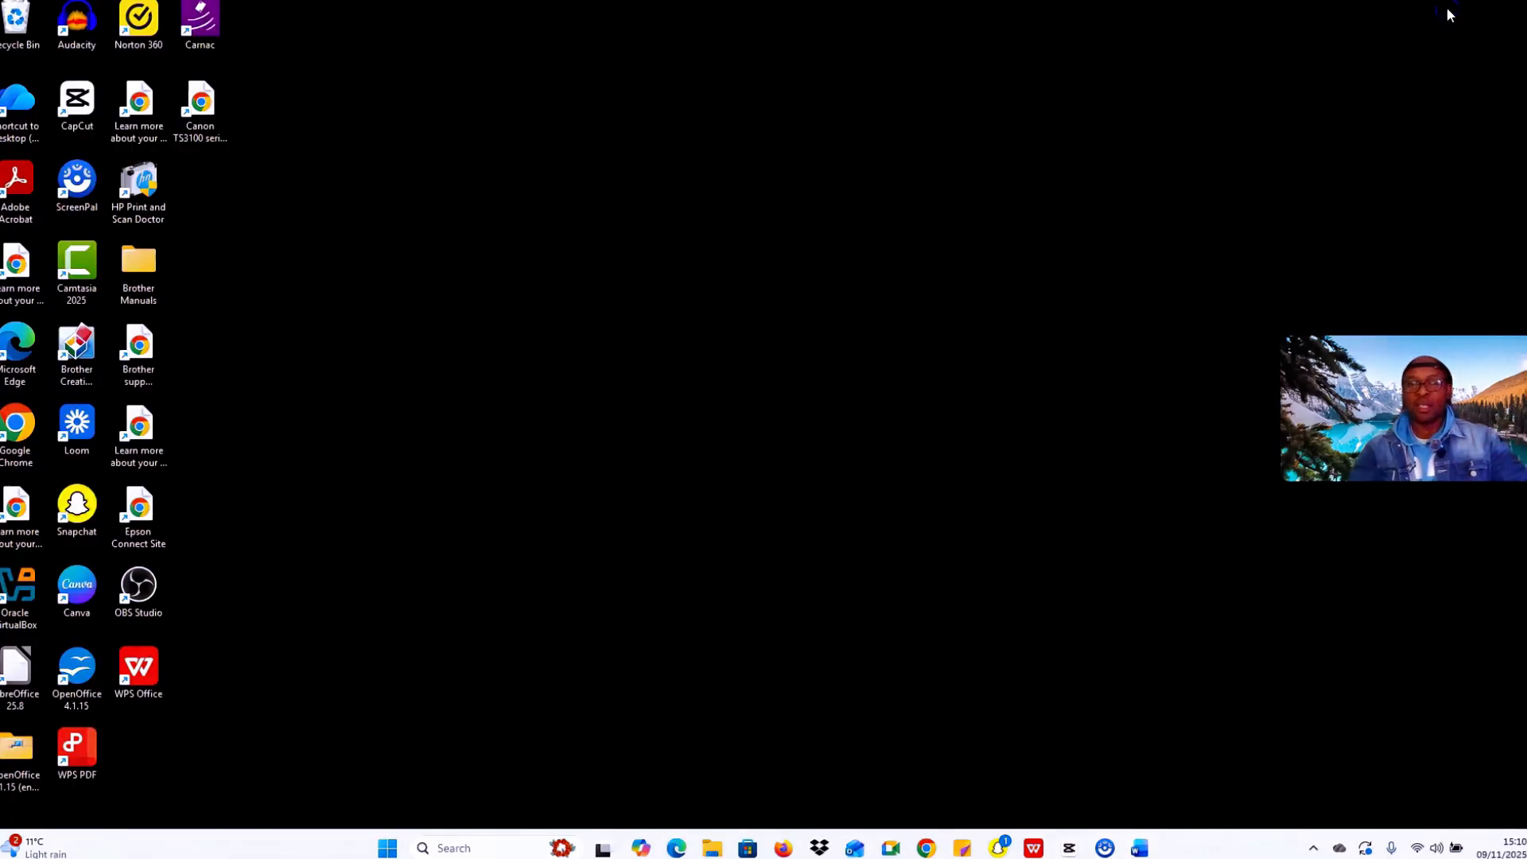
Step: Search the Documents folder in File Explorer for 9/11/2025 and select the Job Application PDF
{"action": "left_click", "coordinate": [705, 851]}
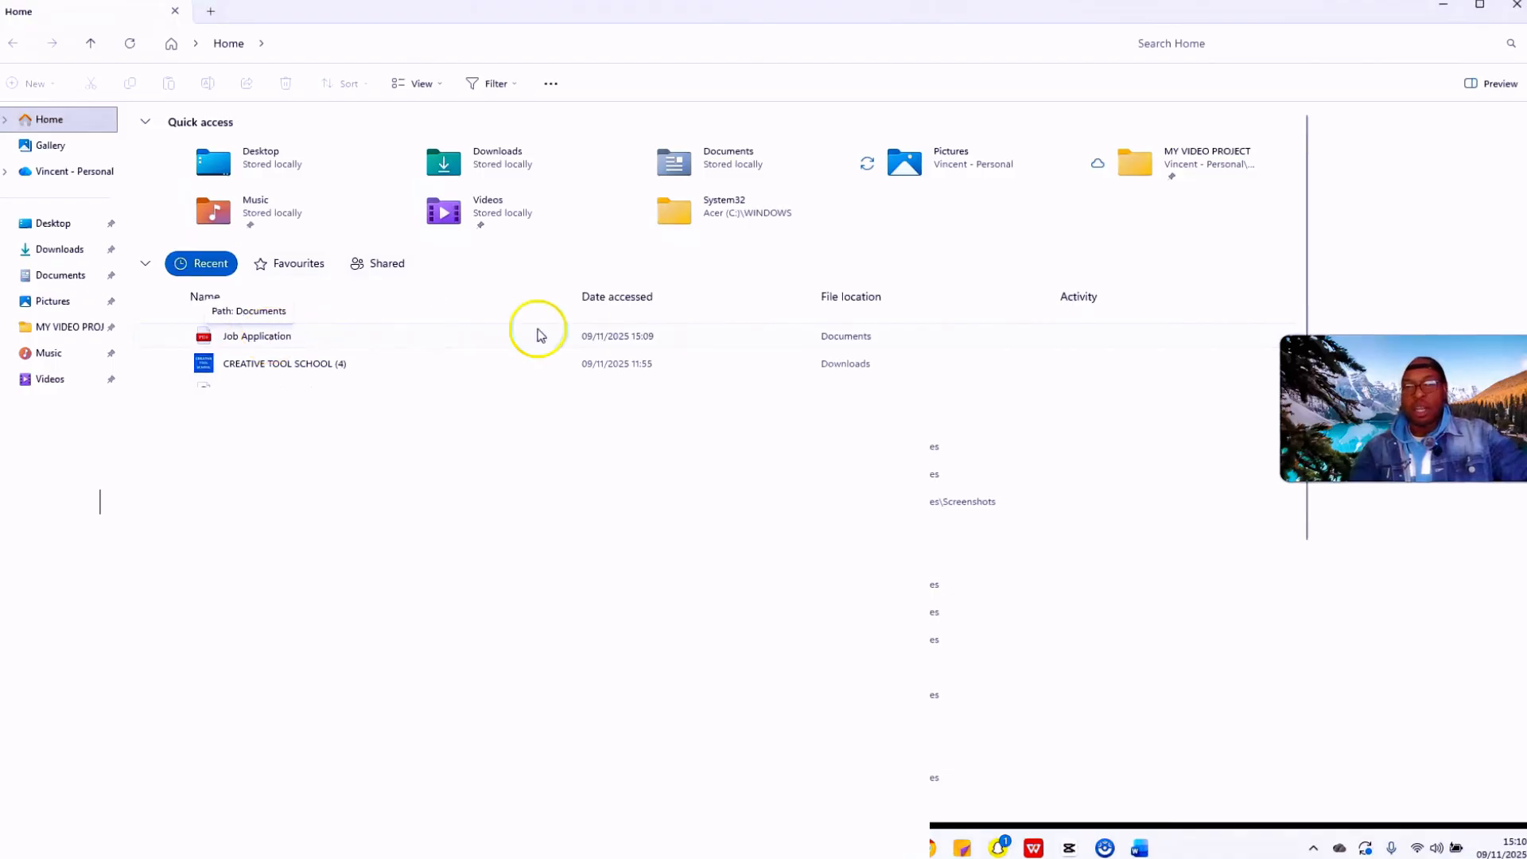
{"action": "left_click", "coordinate": [60, 278]}
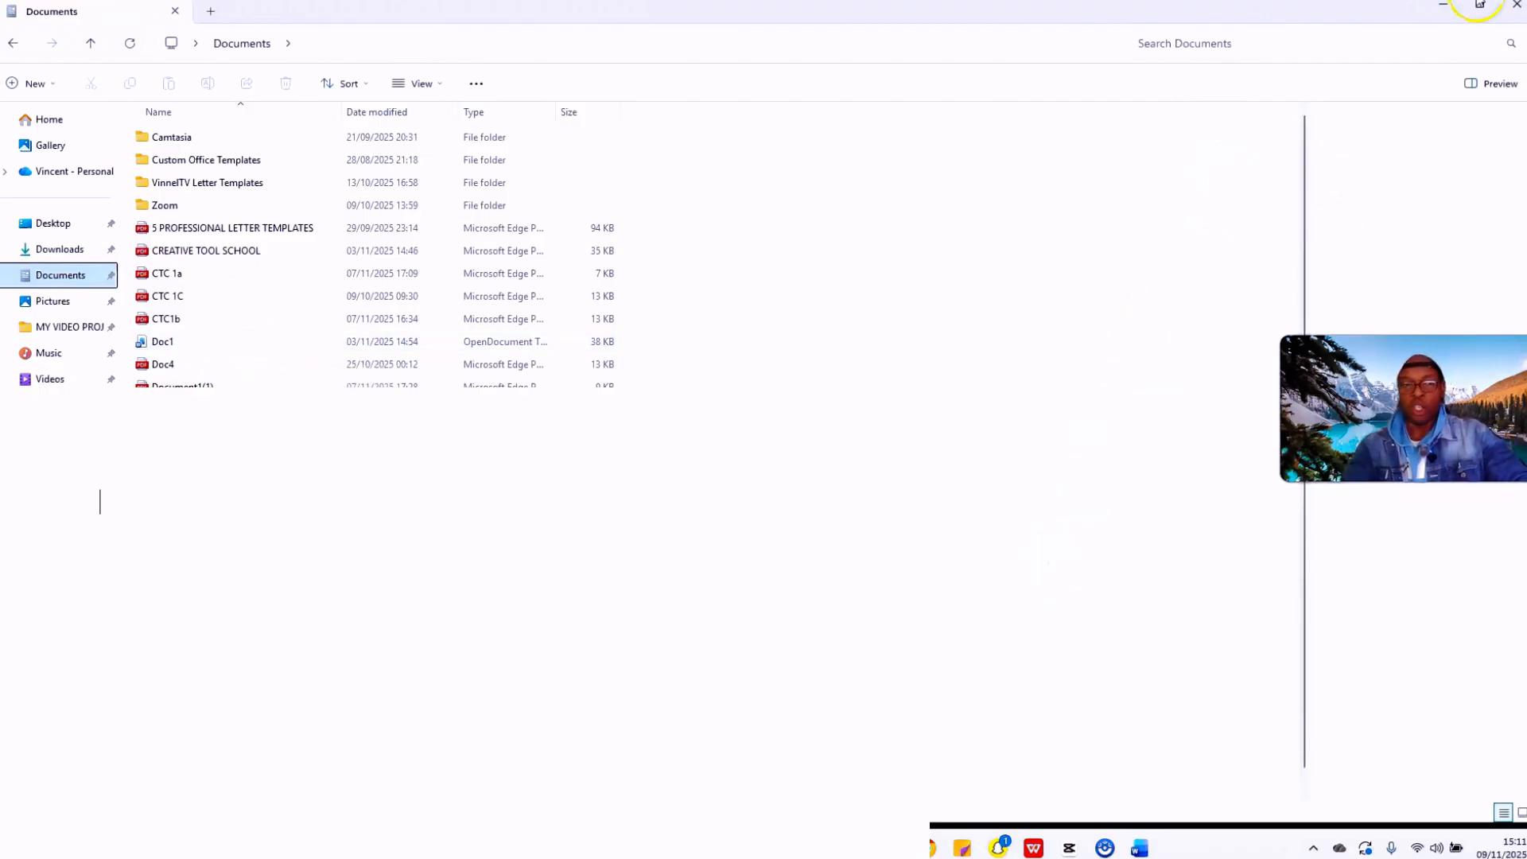
{"action": "left_click", "coordinate": [1214, 43]}
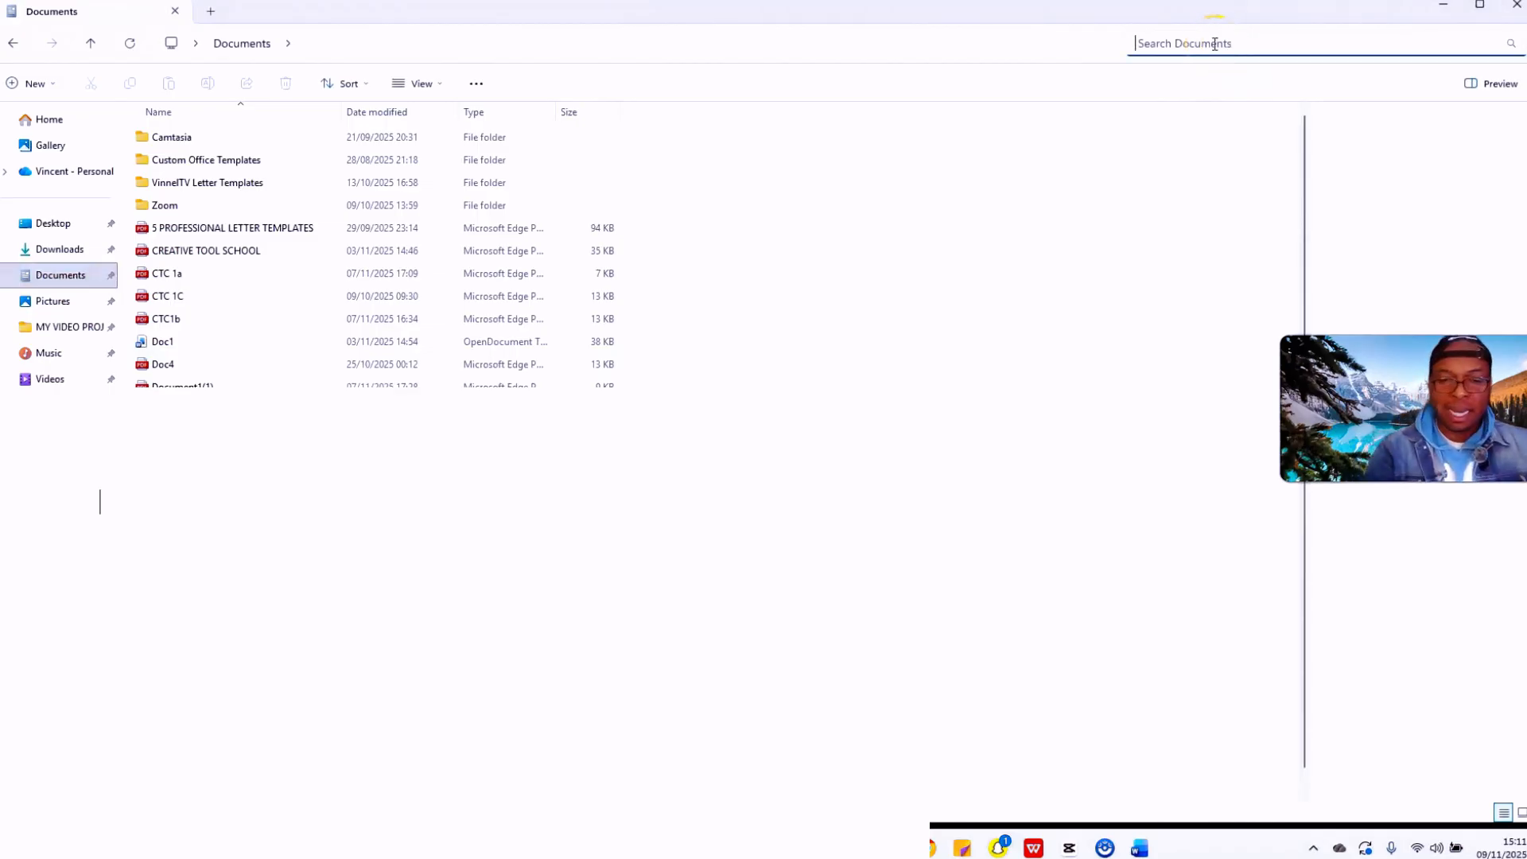
{"action": "type", "text": "9/"}
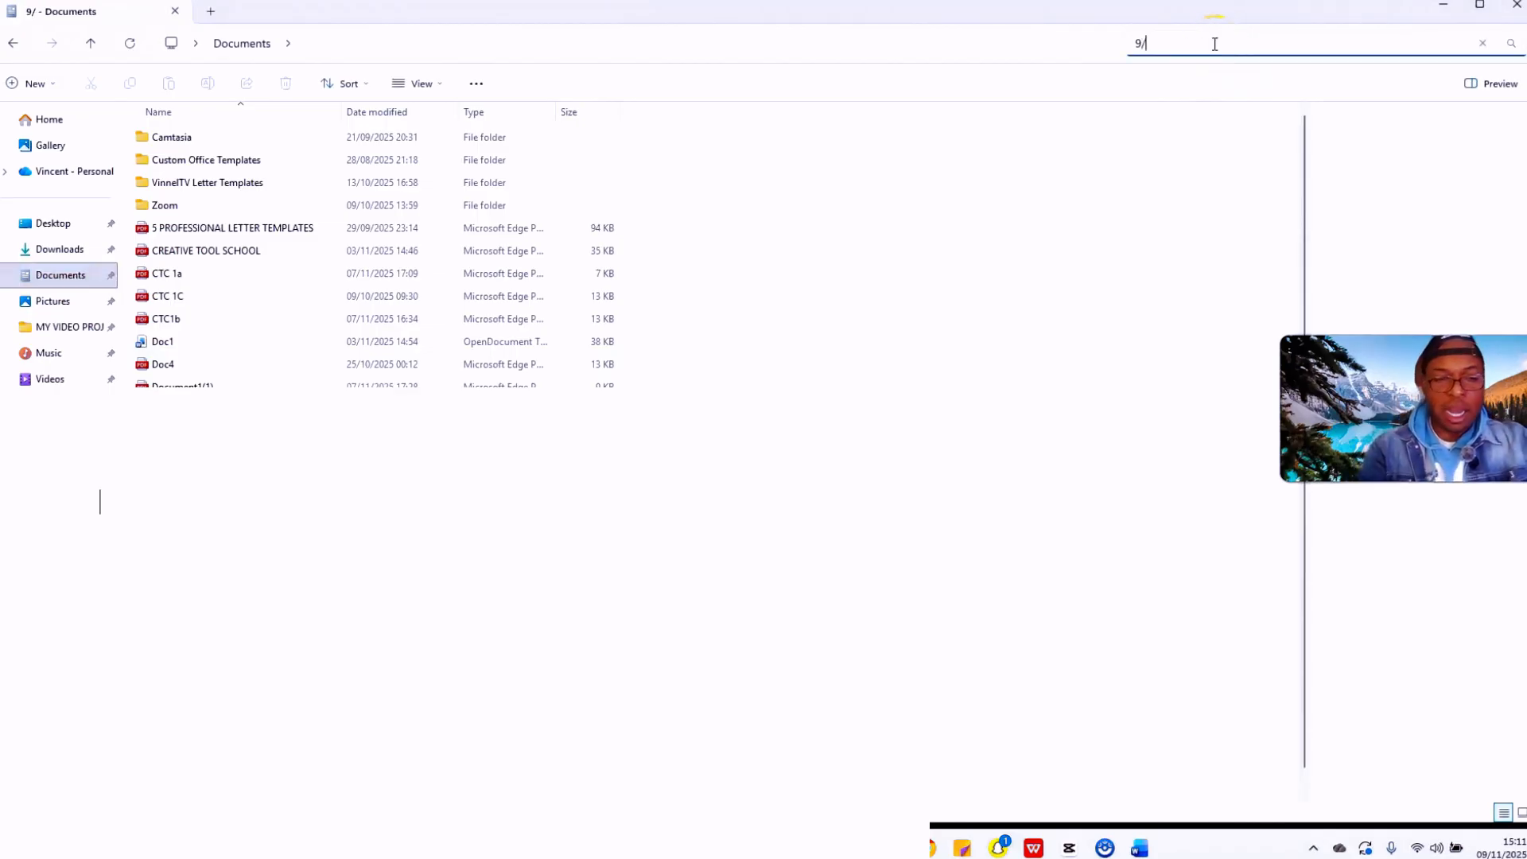
{"action": "type", "text": "11/2"}
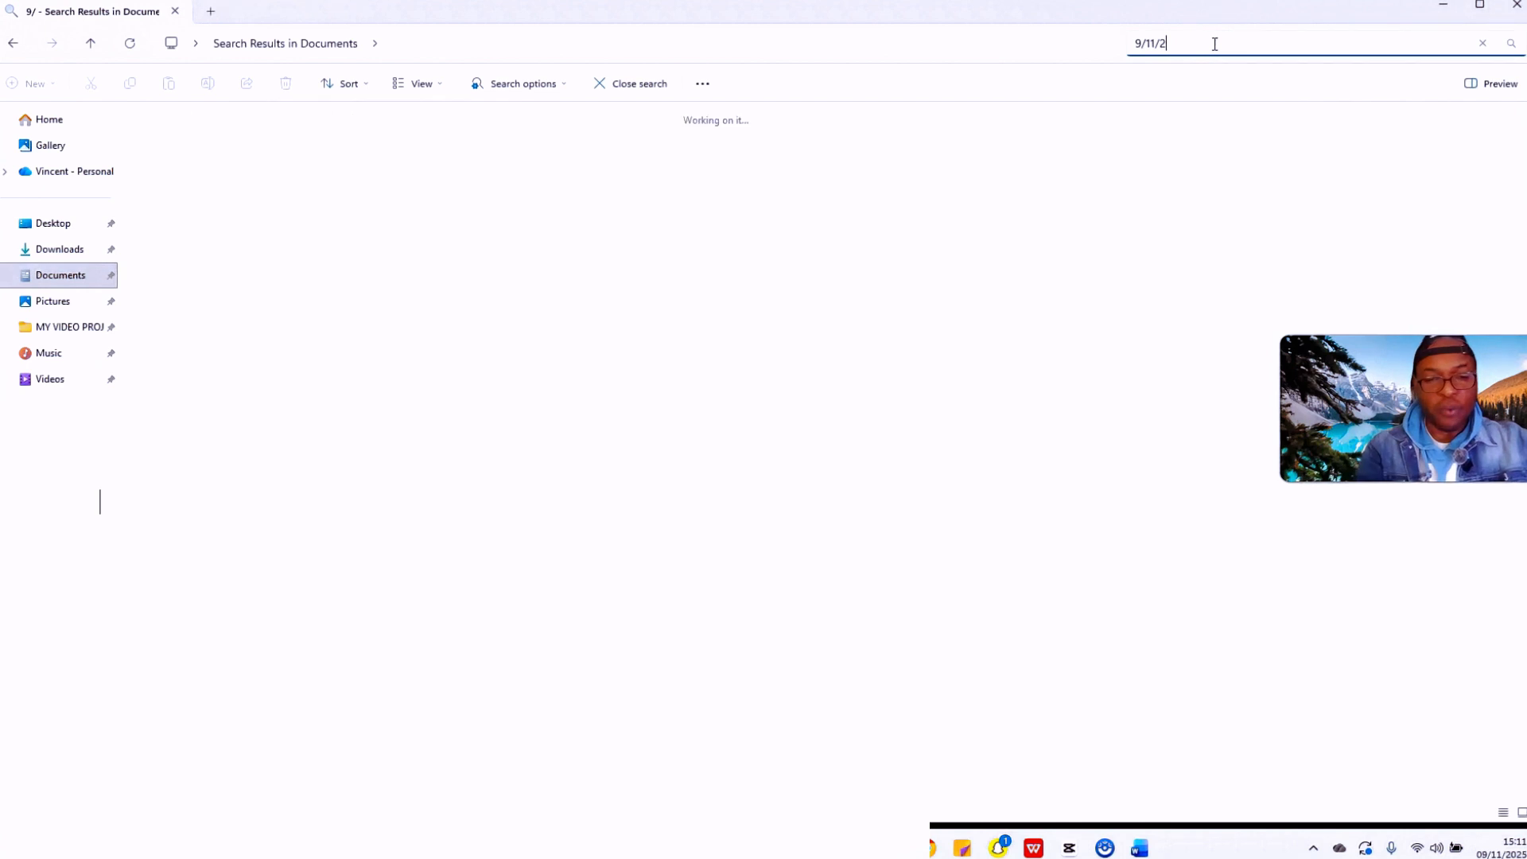
{"action": "type", "text": "025"}
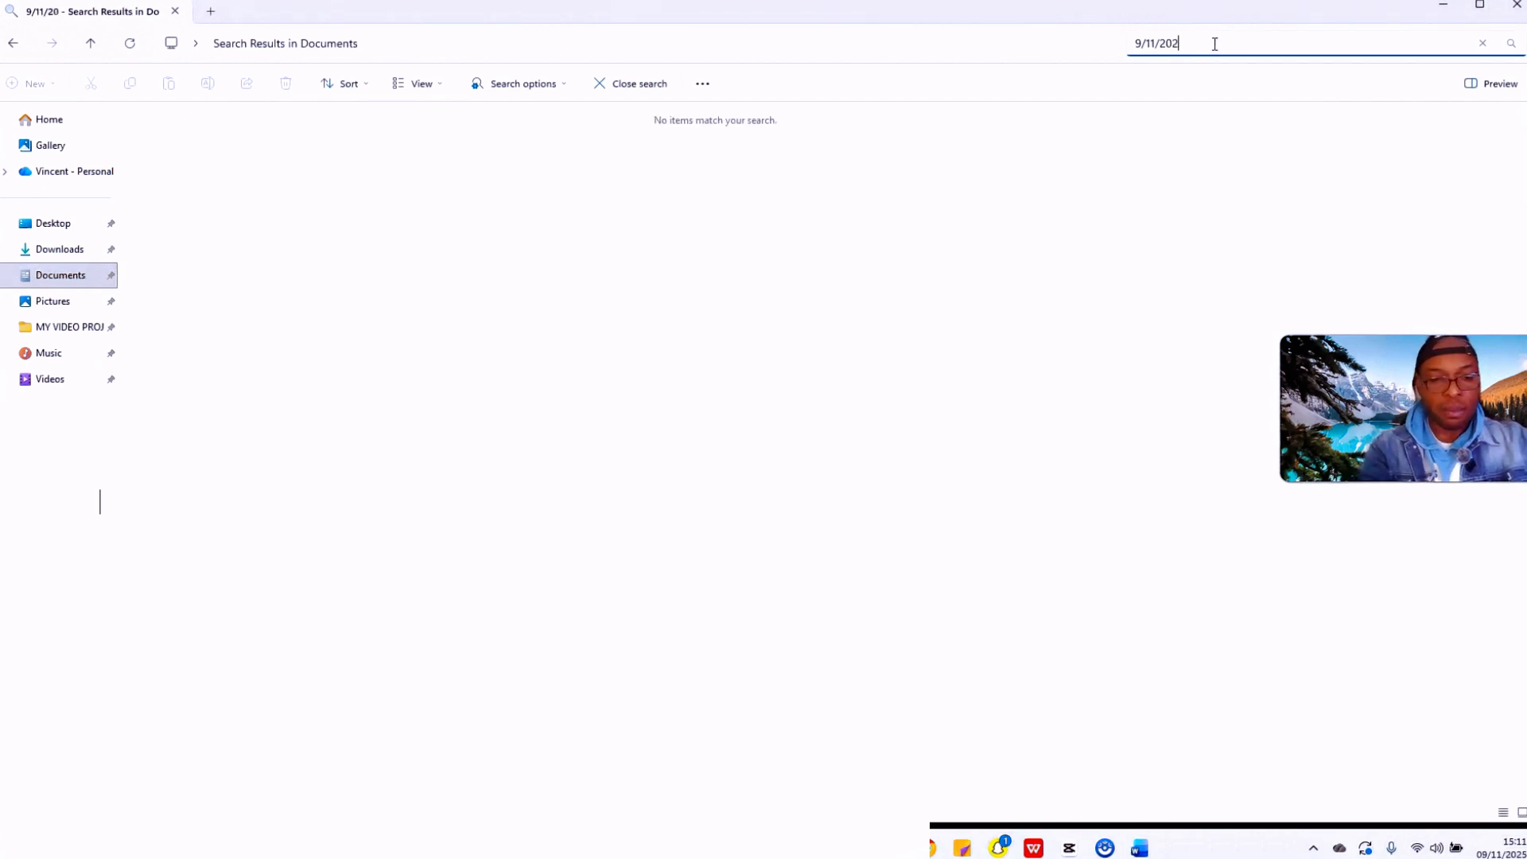
{"action": "key", "text": "Return"}
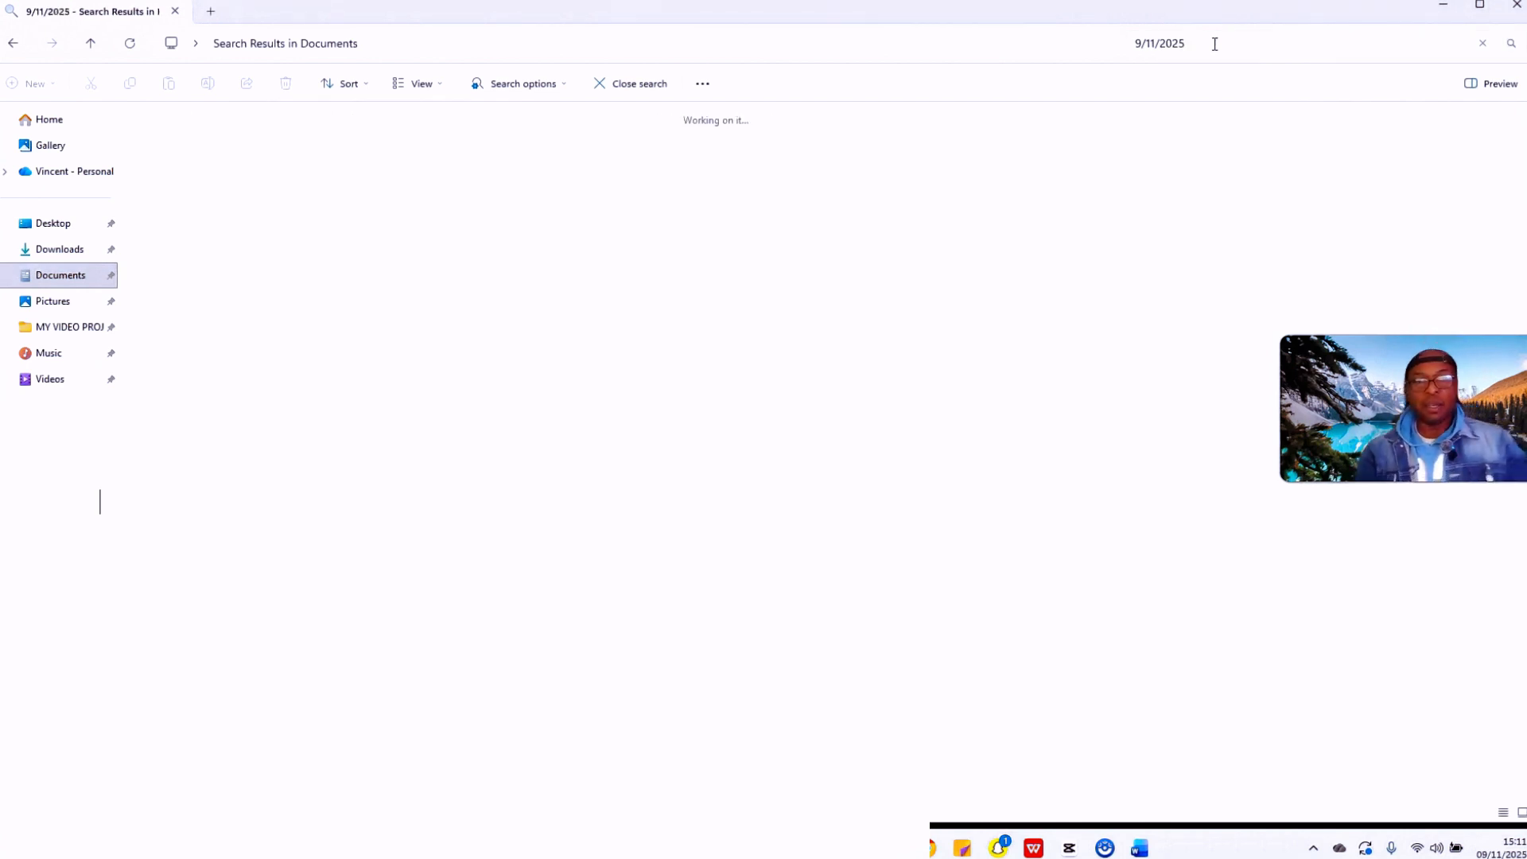
{"action": "left_click", "coordinate": [307, 140]}
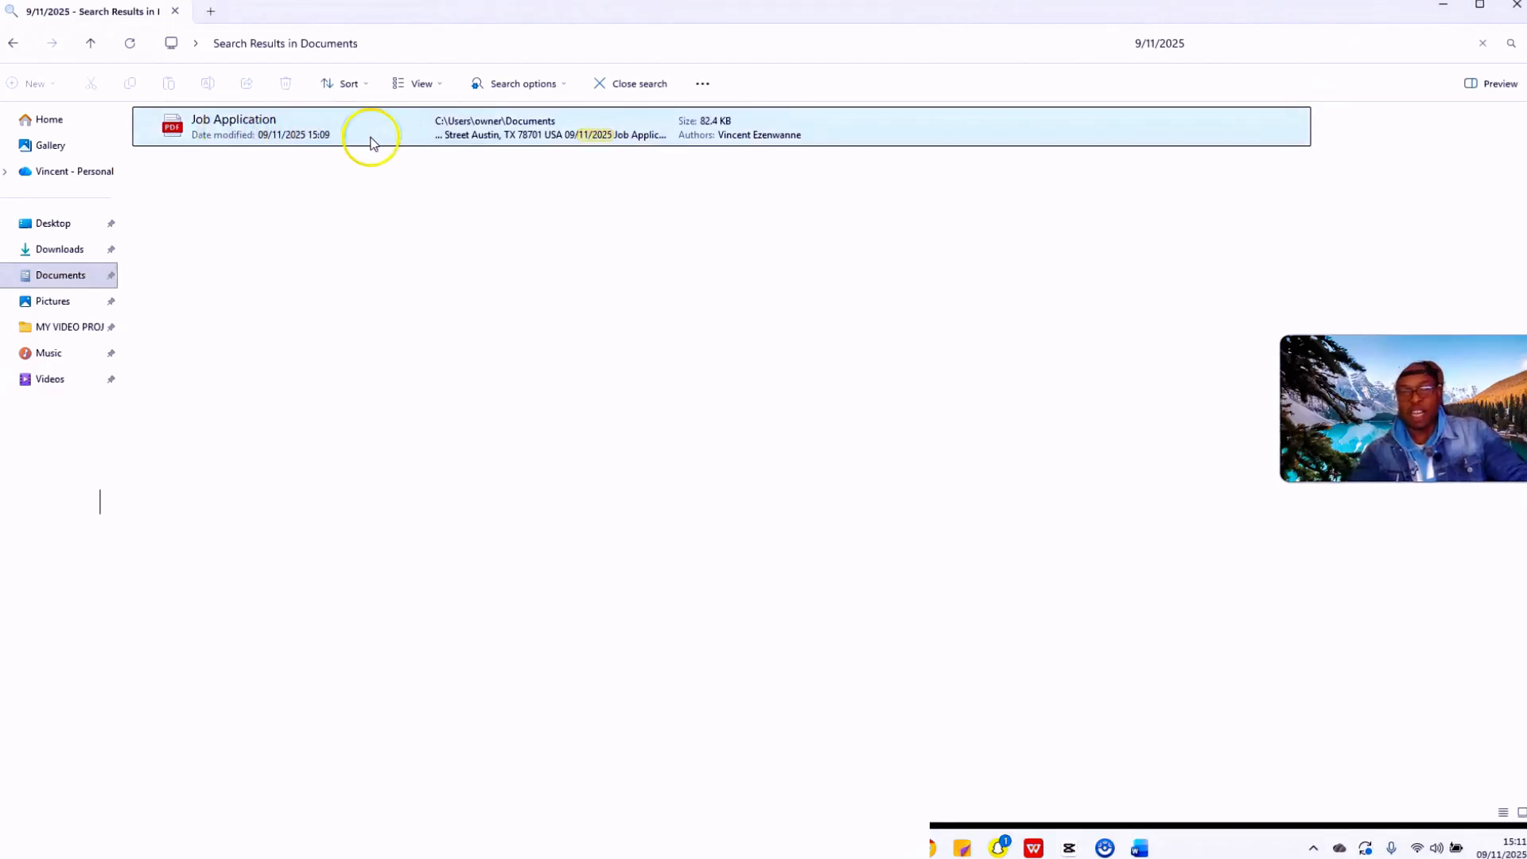
Step: Open the Job Application PDF in Edge and scroll through the whole letter
{"action": "double_click", "coordinate": [393, 131]}
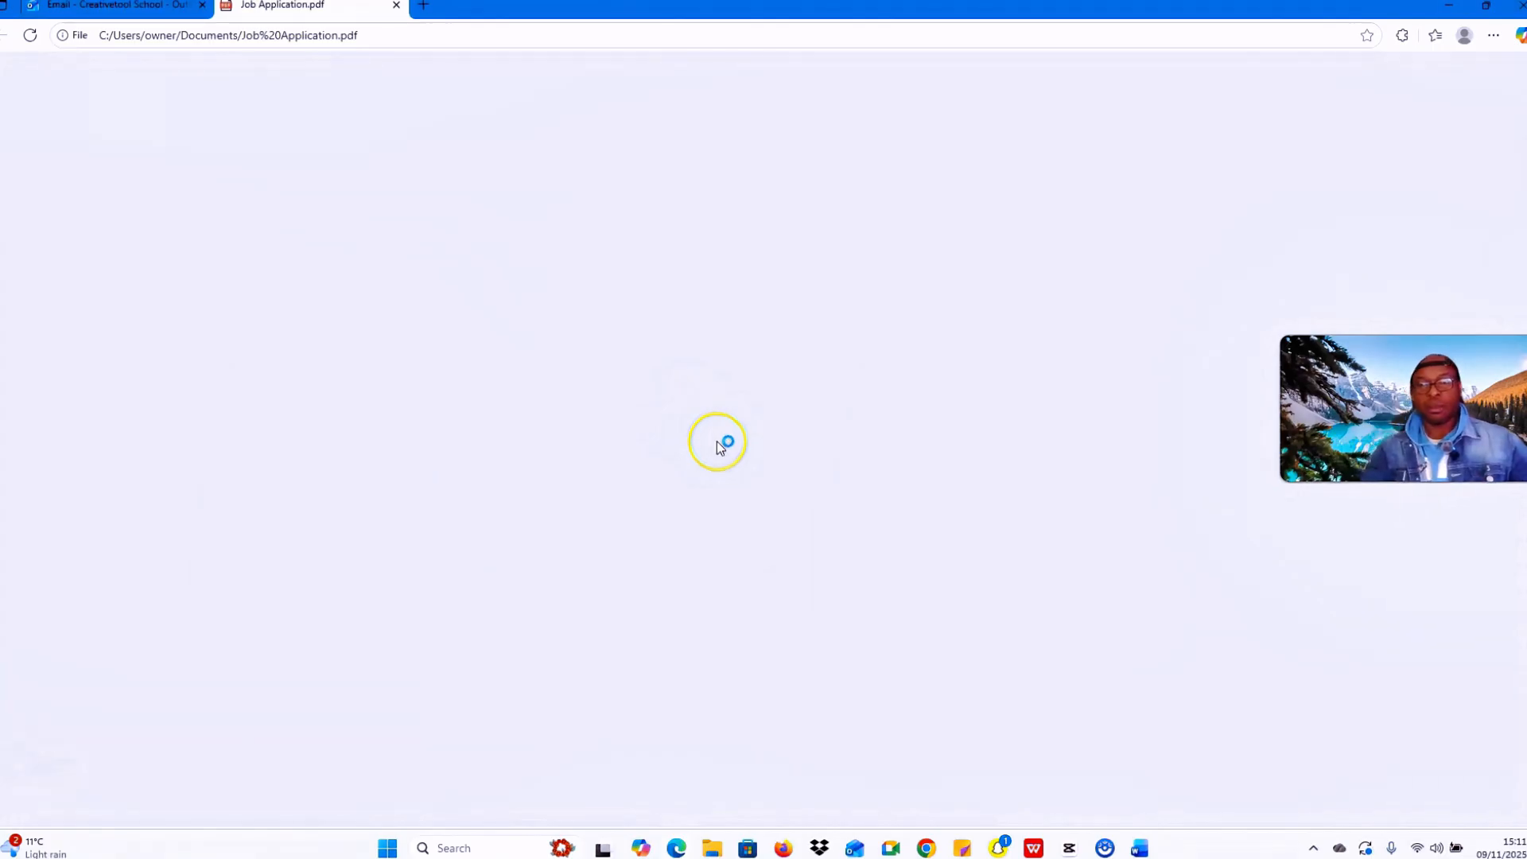
{"action": "scroll", "coordinate": [717, 440], "scroll_direction": "down", "scroll_amount": 2}
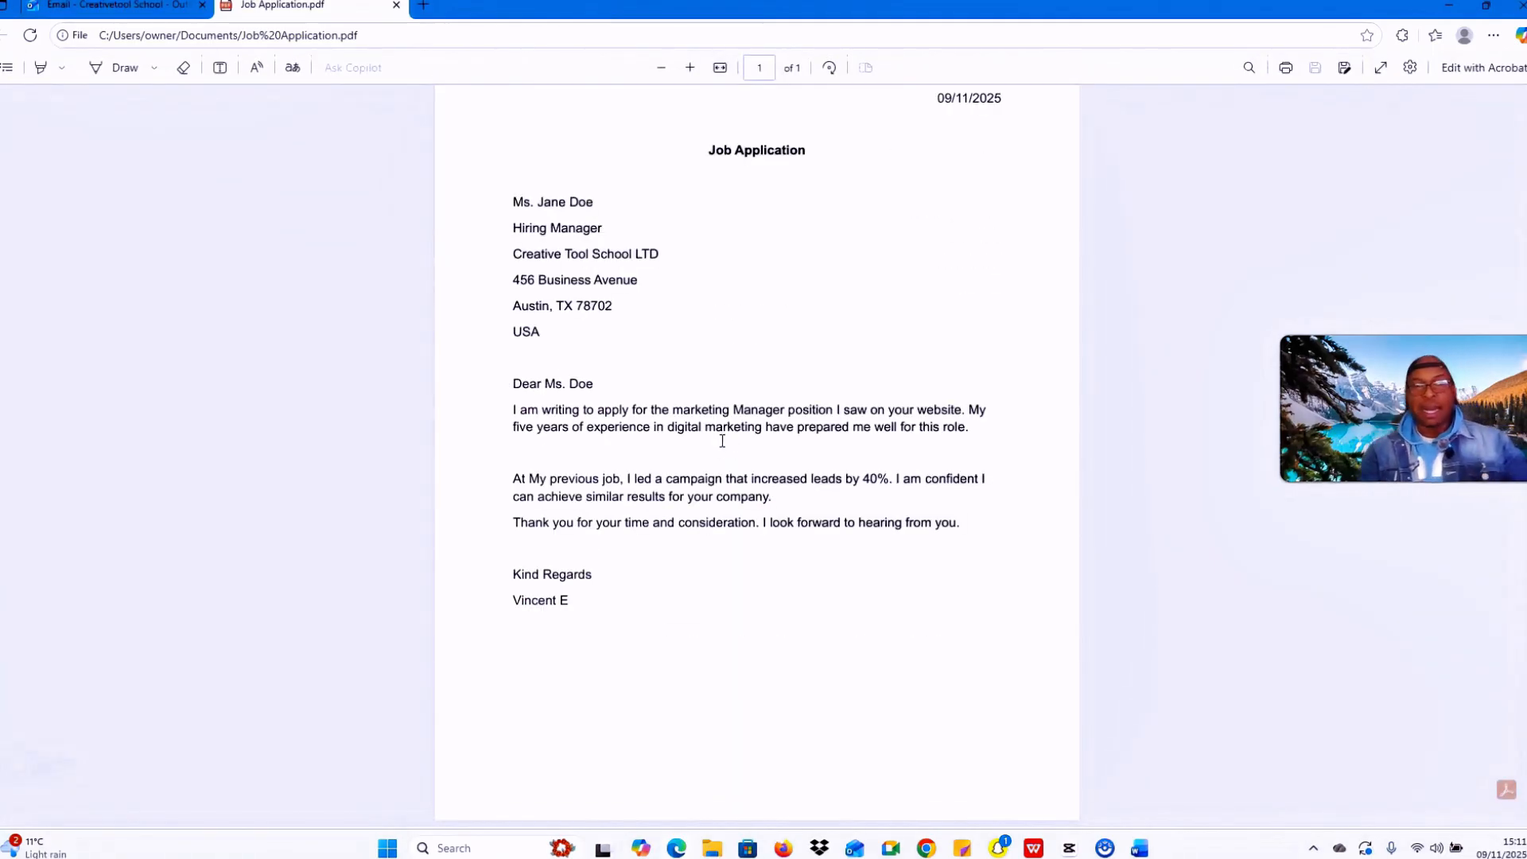
{"action": "scroll", "coordinate": [722, 441], "scroll_direction": "up", "scroll_amount": 2}
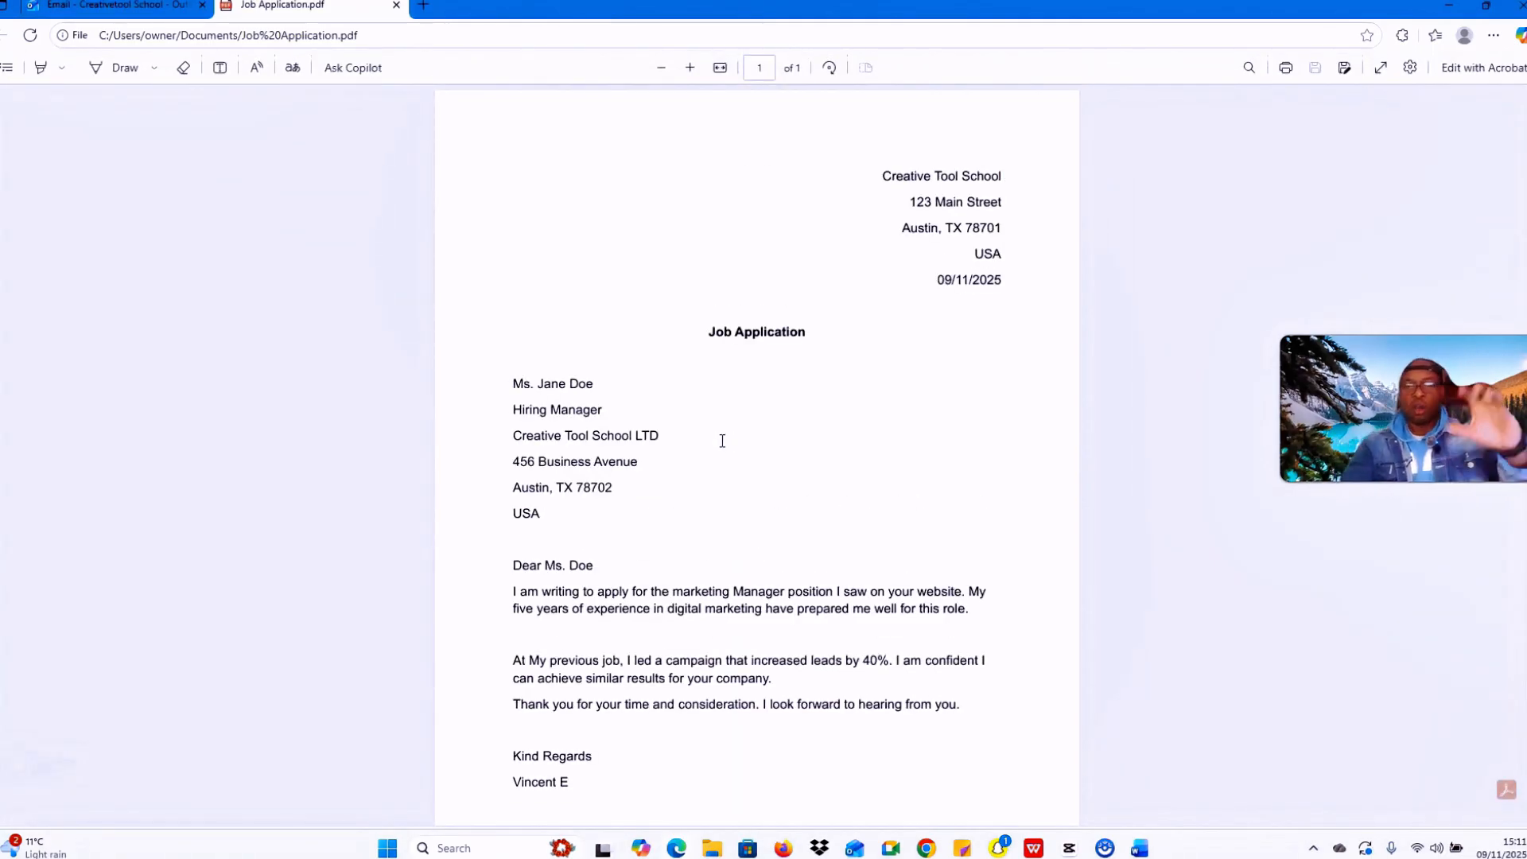
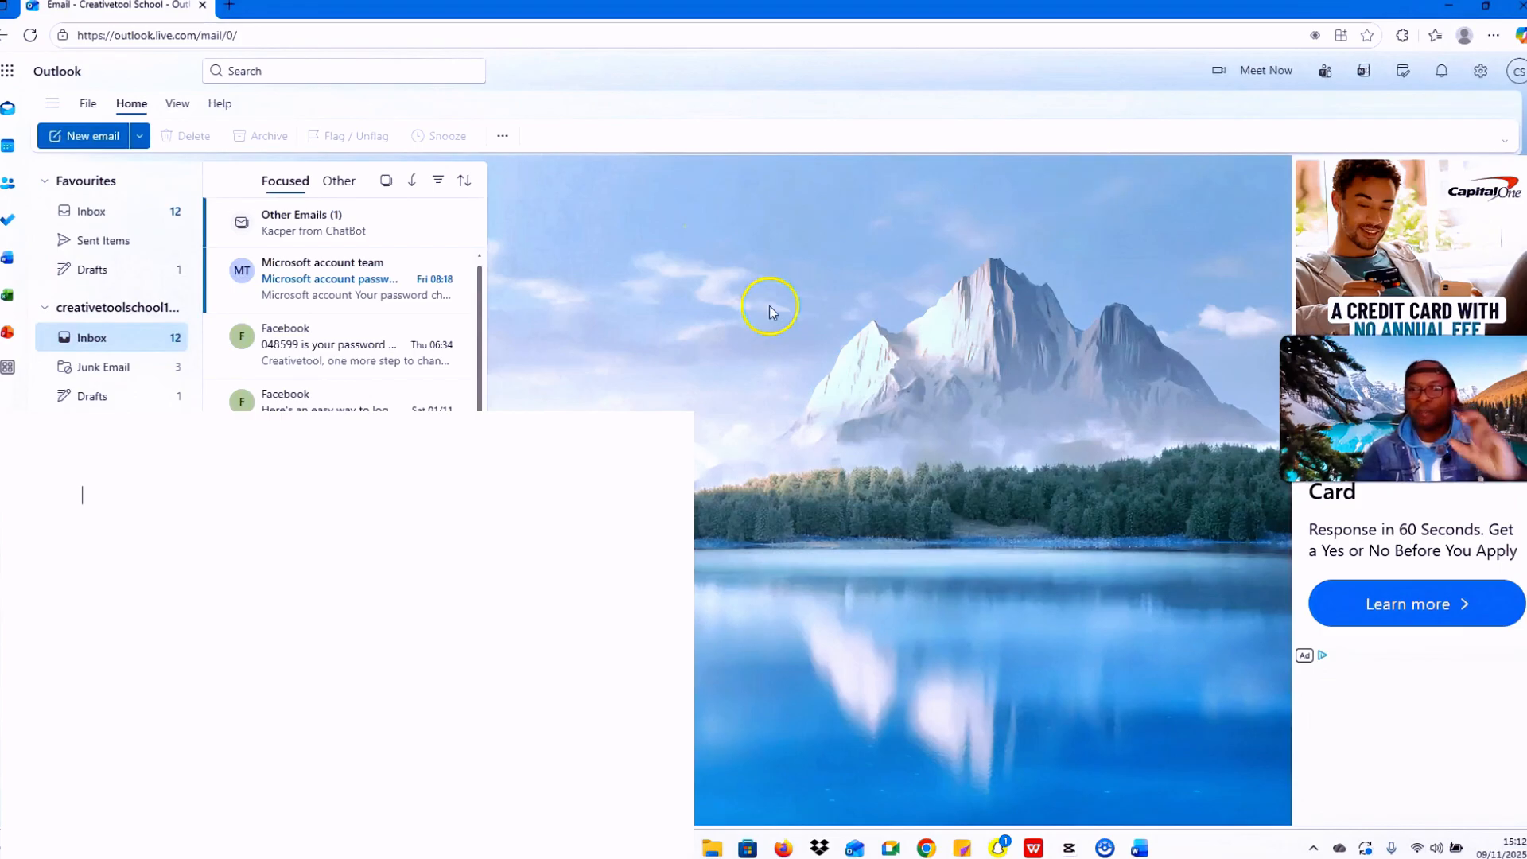
Step: Start a blank new email draft in Outlook on the web and show the account details panel
{"action": "left_click", "coordinate": [78, 137]}
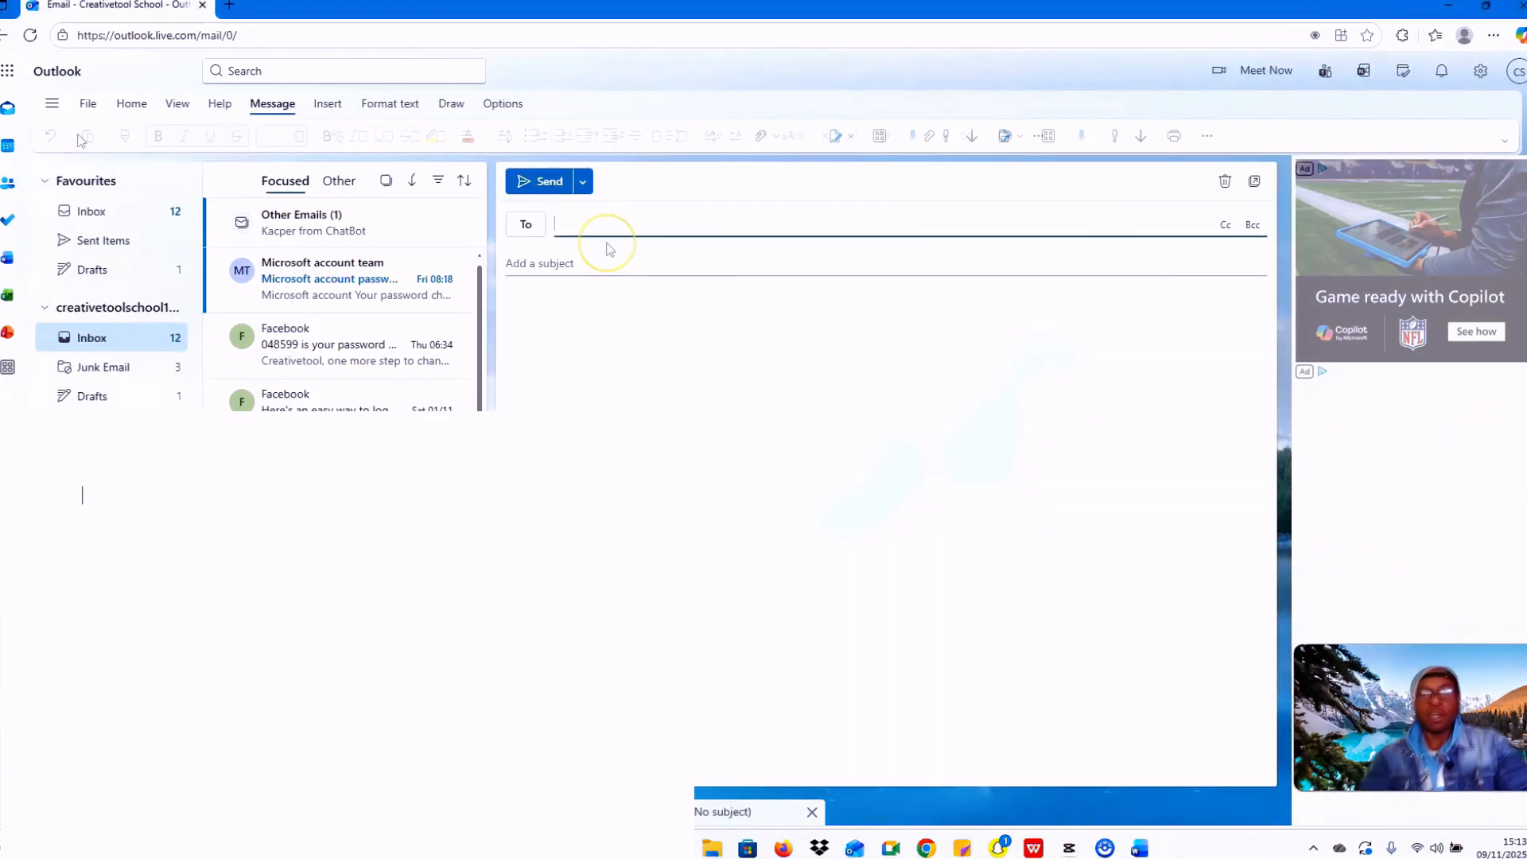
{"action": "left_click", "coordinate": [597, 224]}
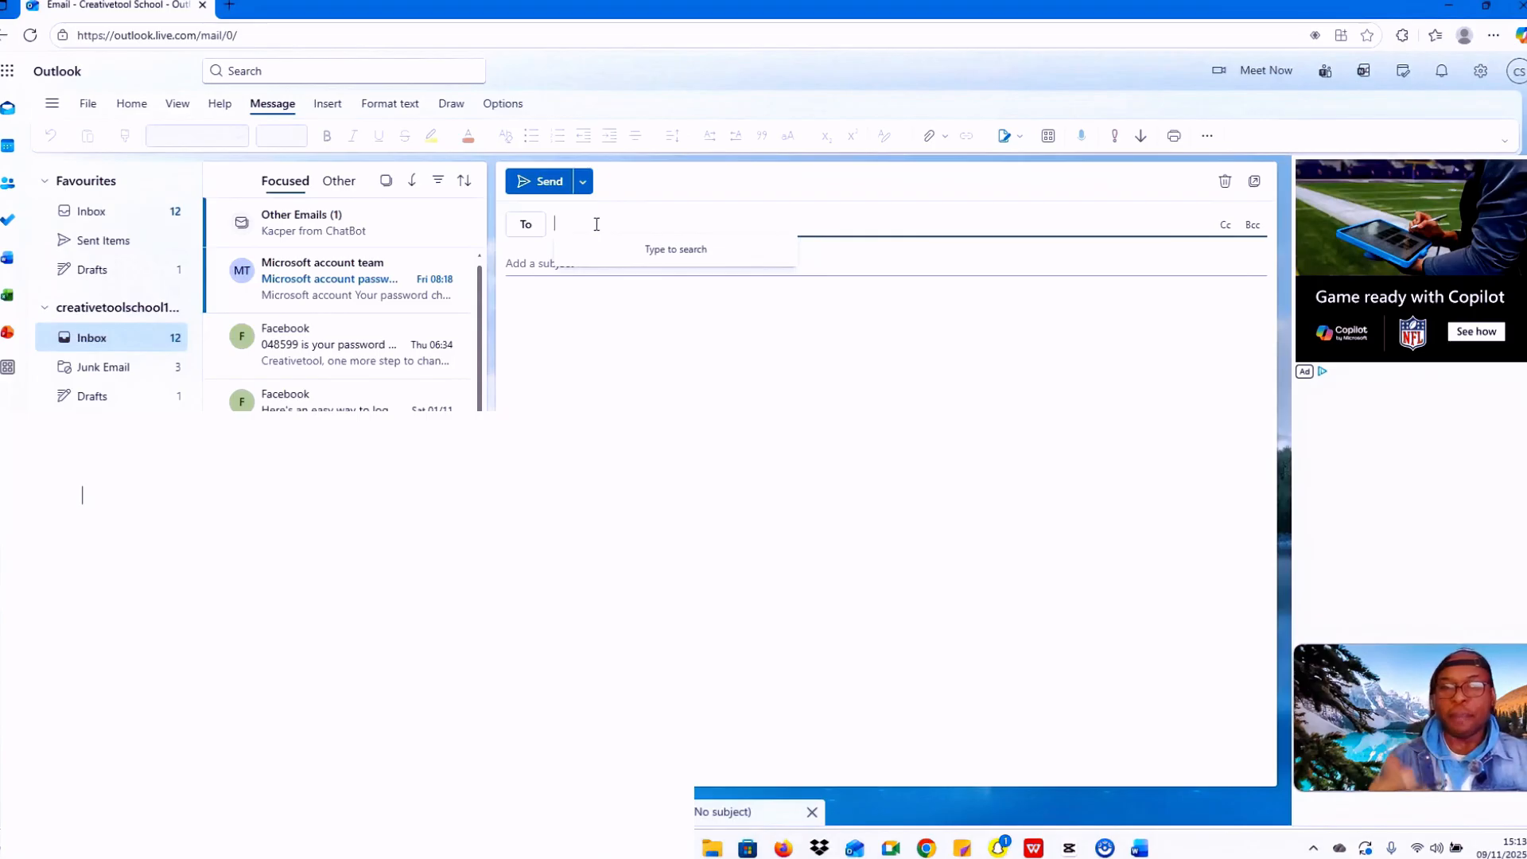
{"action": "left_click", "coordinate": [1517, 73]}
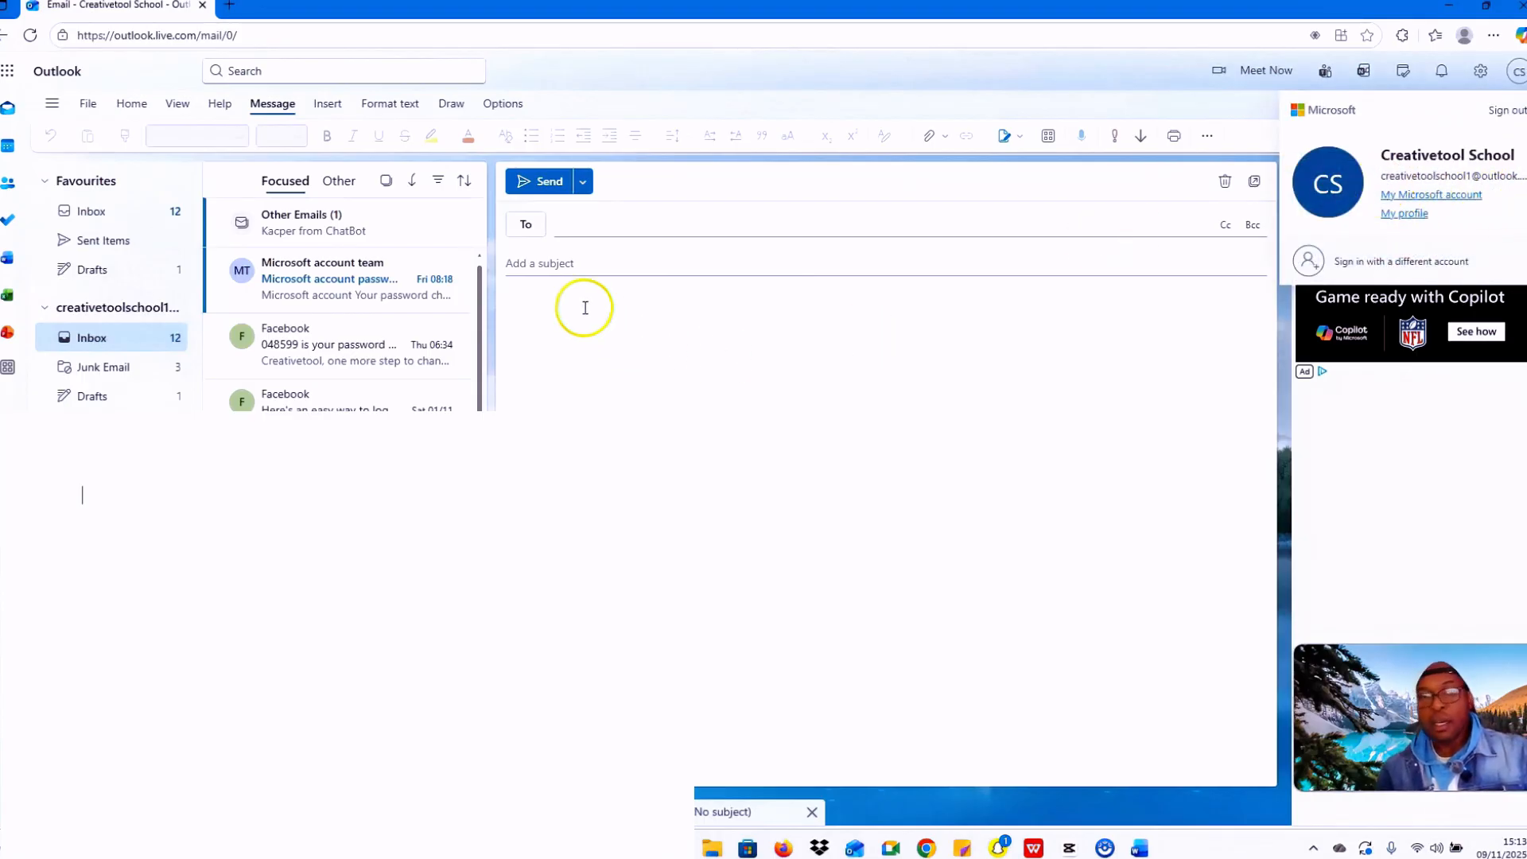
Step: Enter the recipient's Outlook email address on the To line and accept the suggested address
{"action": "left_click", "coordinate": [589, 224]}
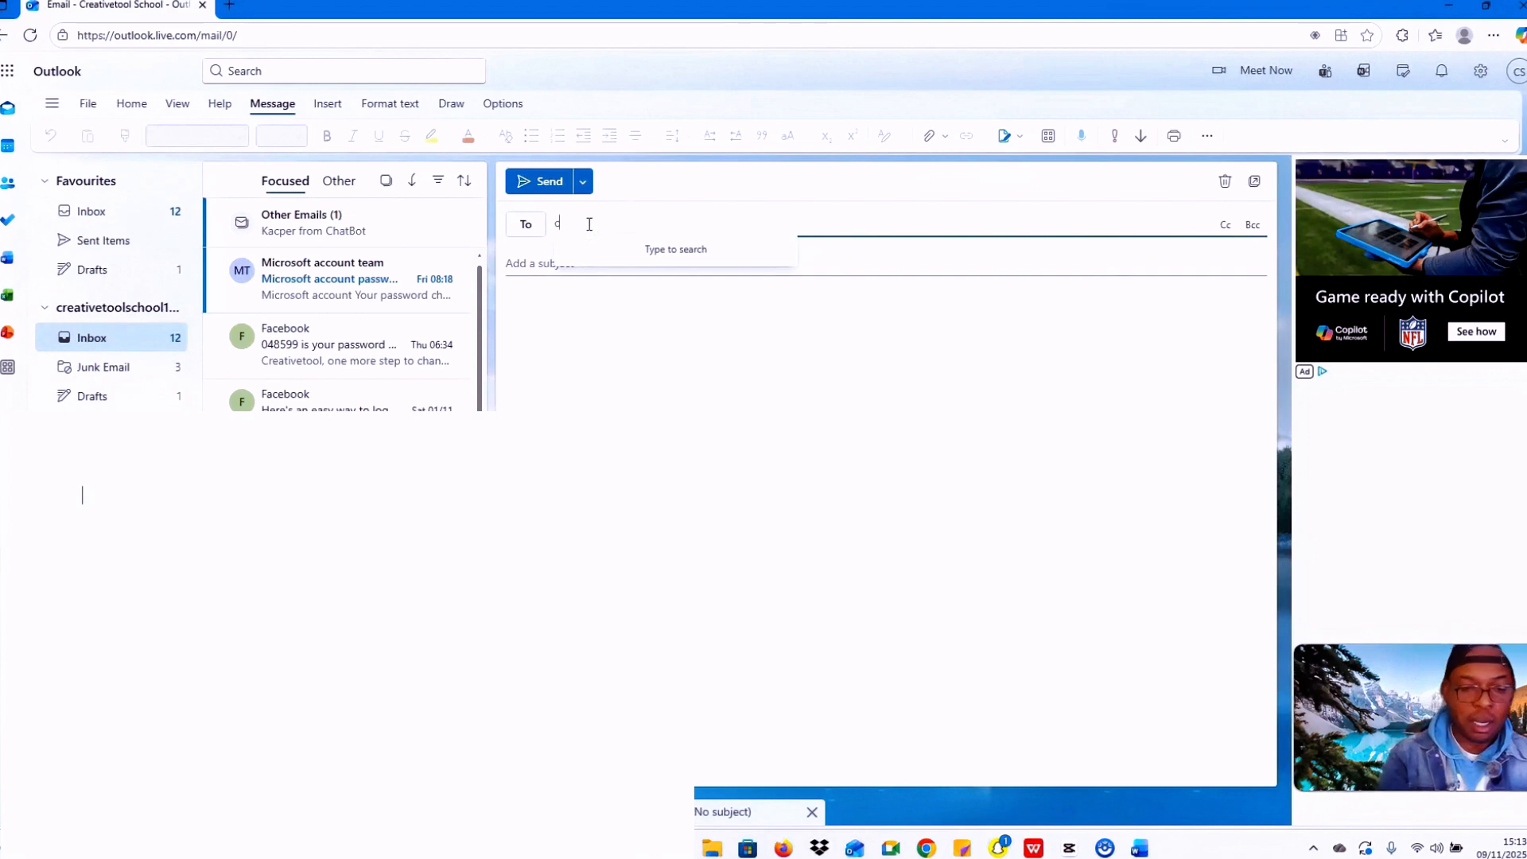
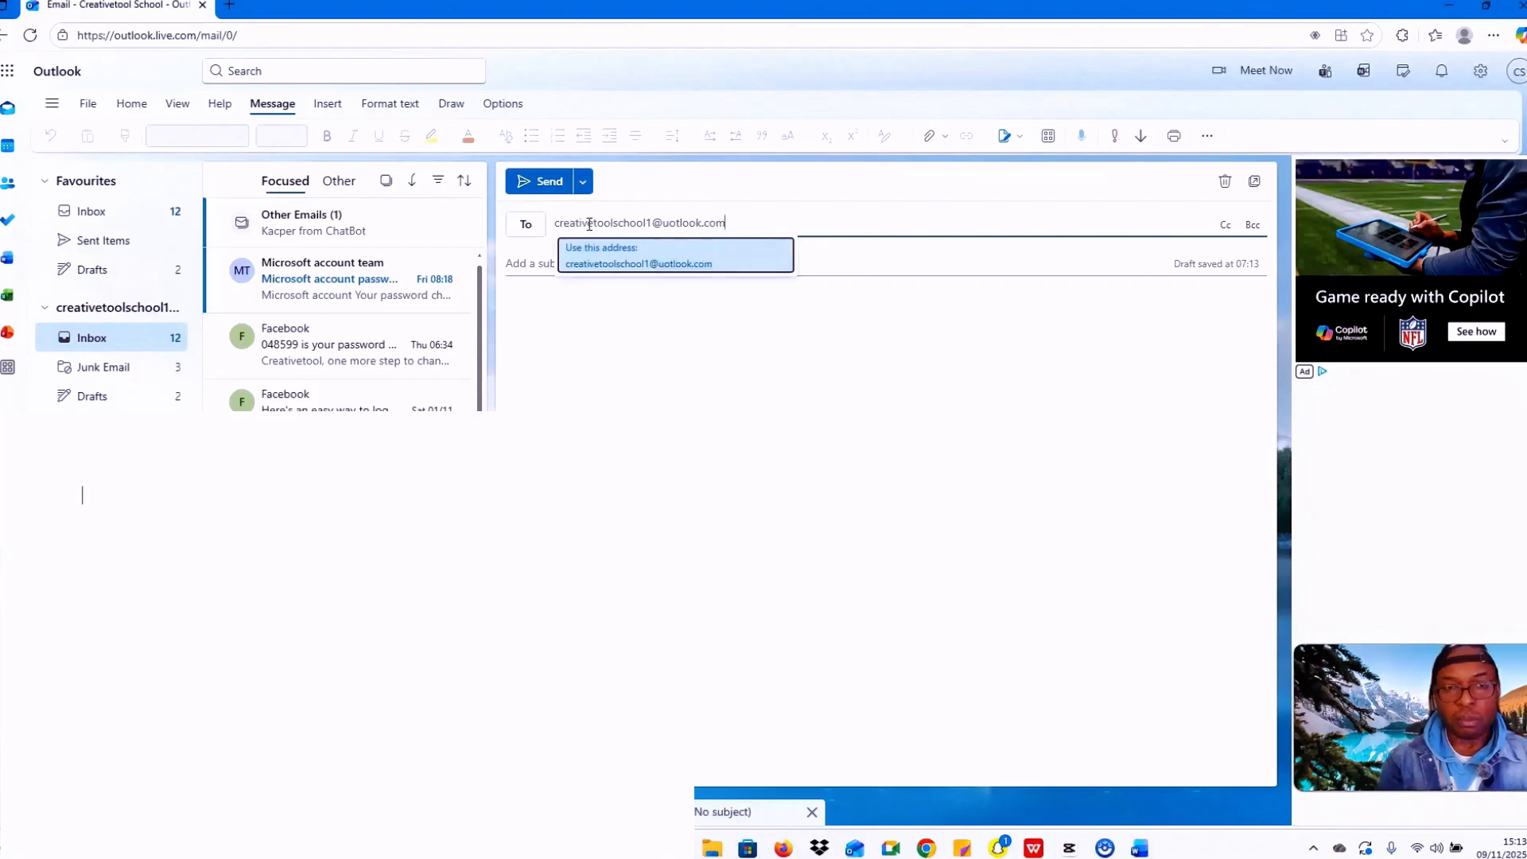
{"action": "left_click", "coordinate": [653, 239]}
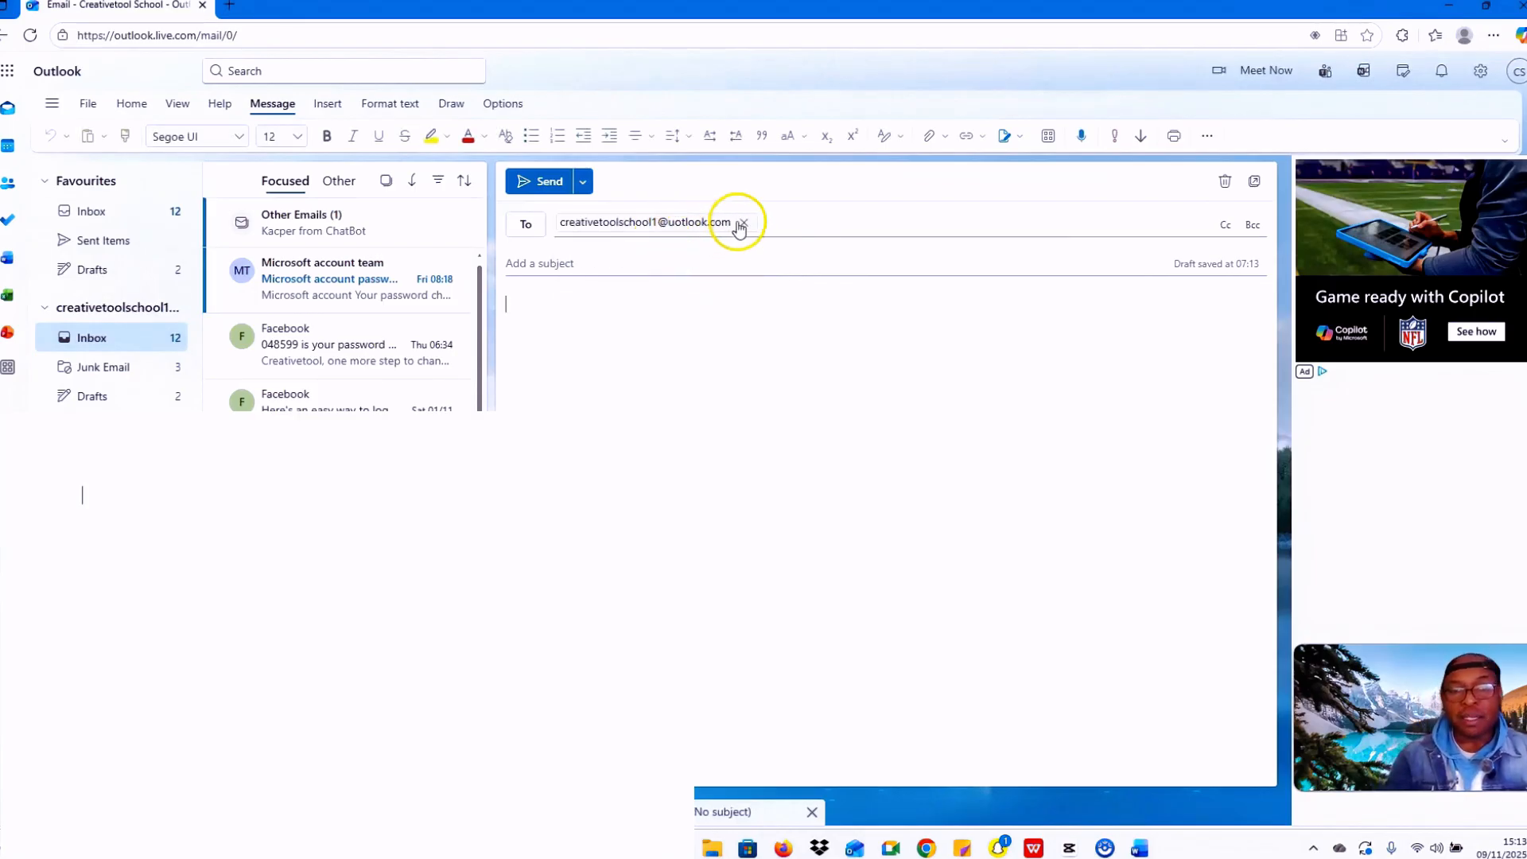
{"action": "left_click", "coordinate": [658, 261]}
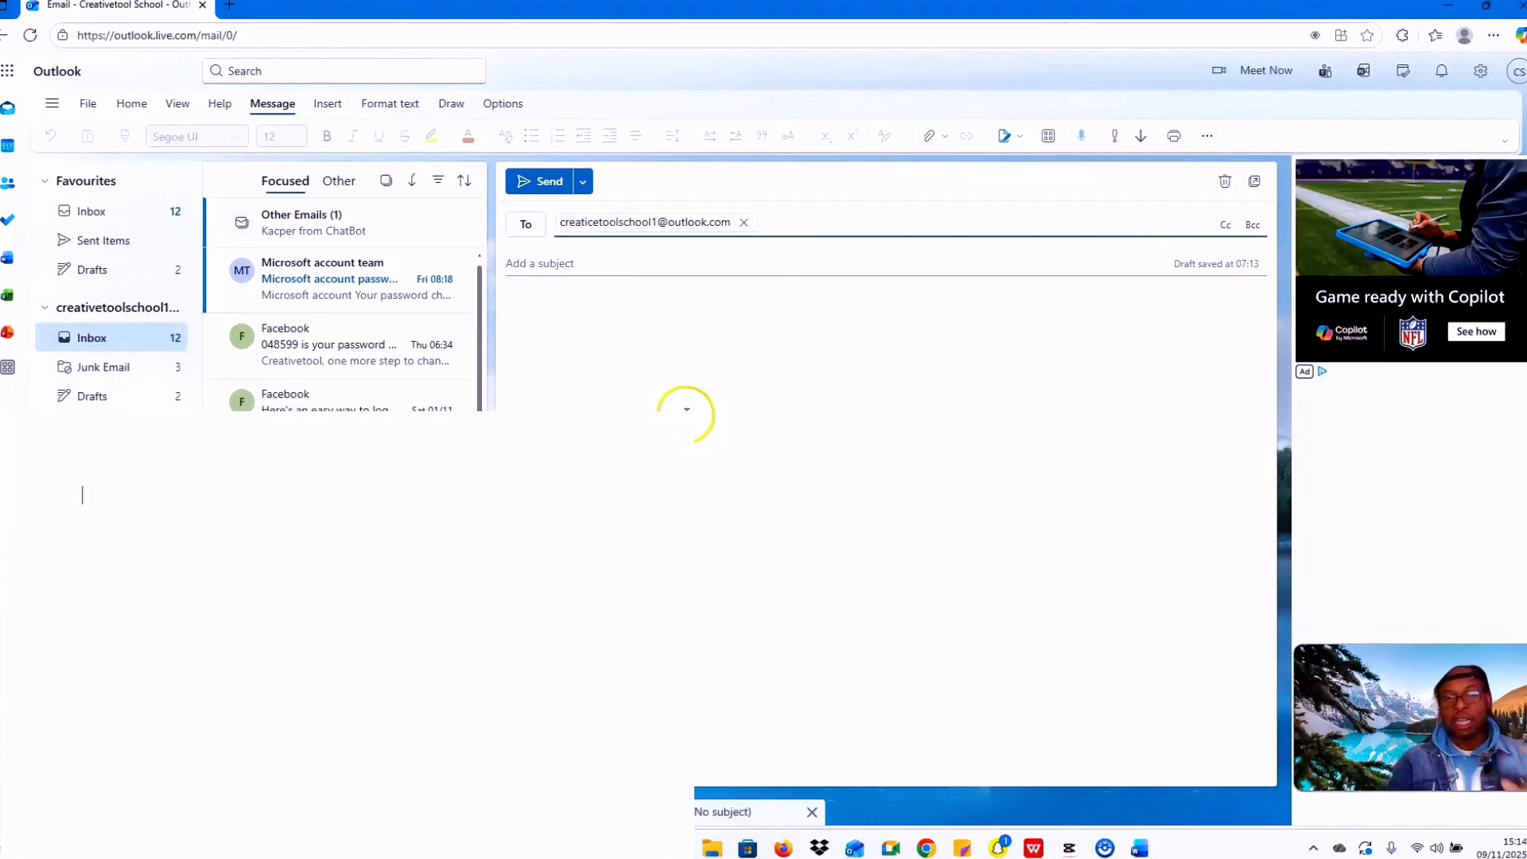
{"action": "left_click", "coordinate": [540, 270]}
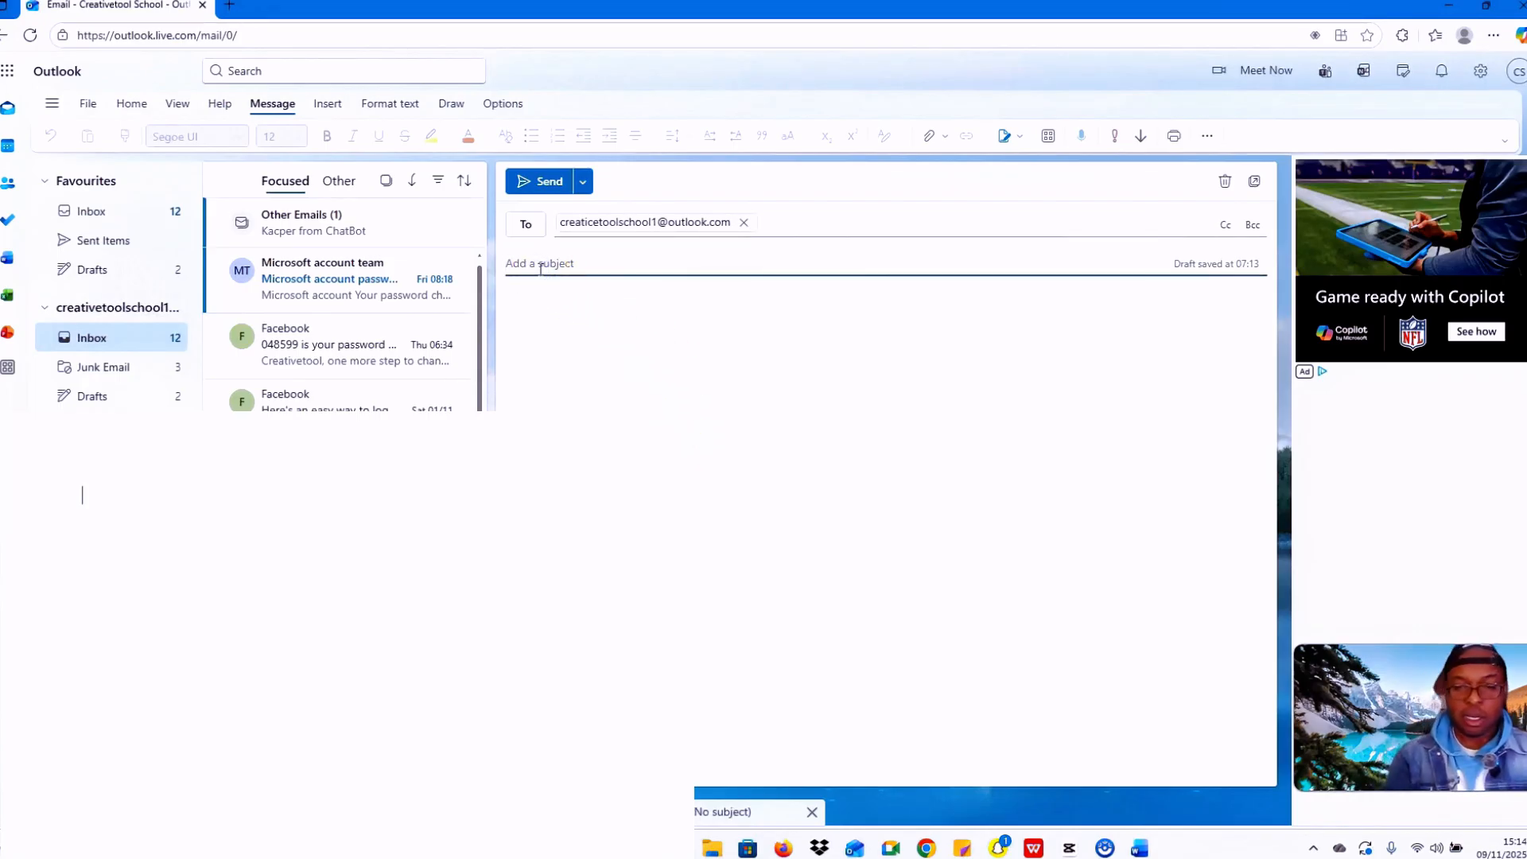
Step: Type the subject 'Job Application letter' with capital J and A
{"action": "key", "text": "Caps_Lock"}
{"action": "type", "text": "J"}
{"action": "key", "text": "Caps_Lock"}
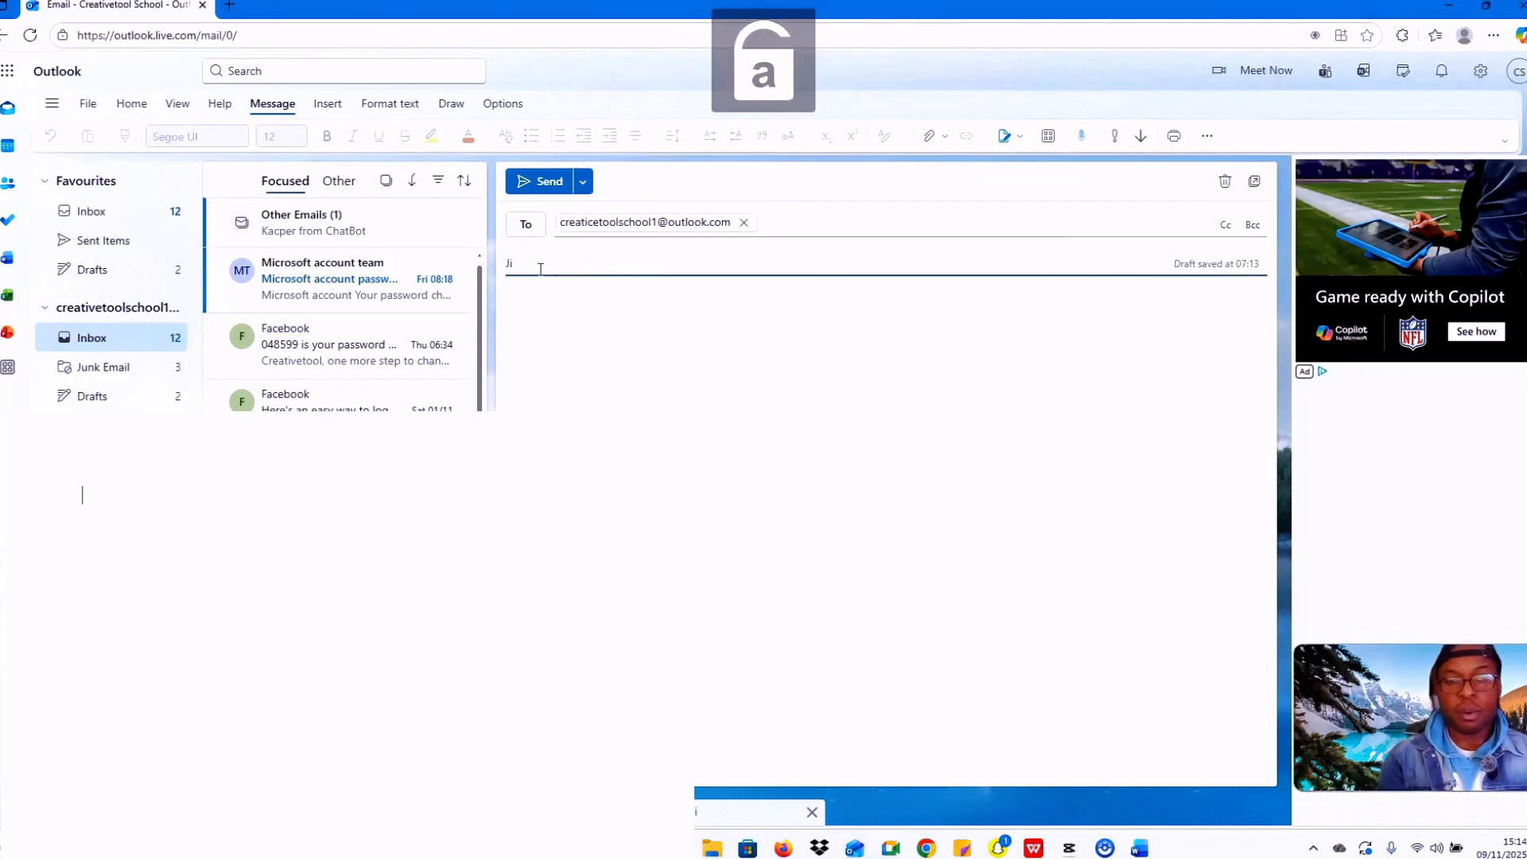
{"action": "type", "text": "o"}
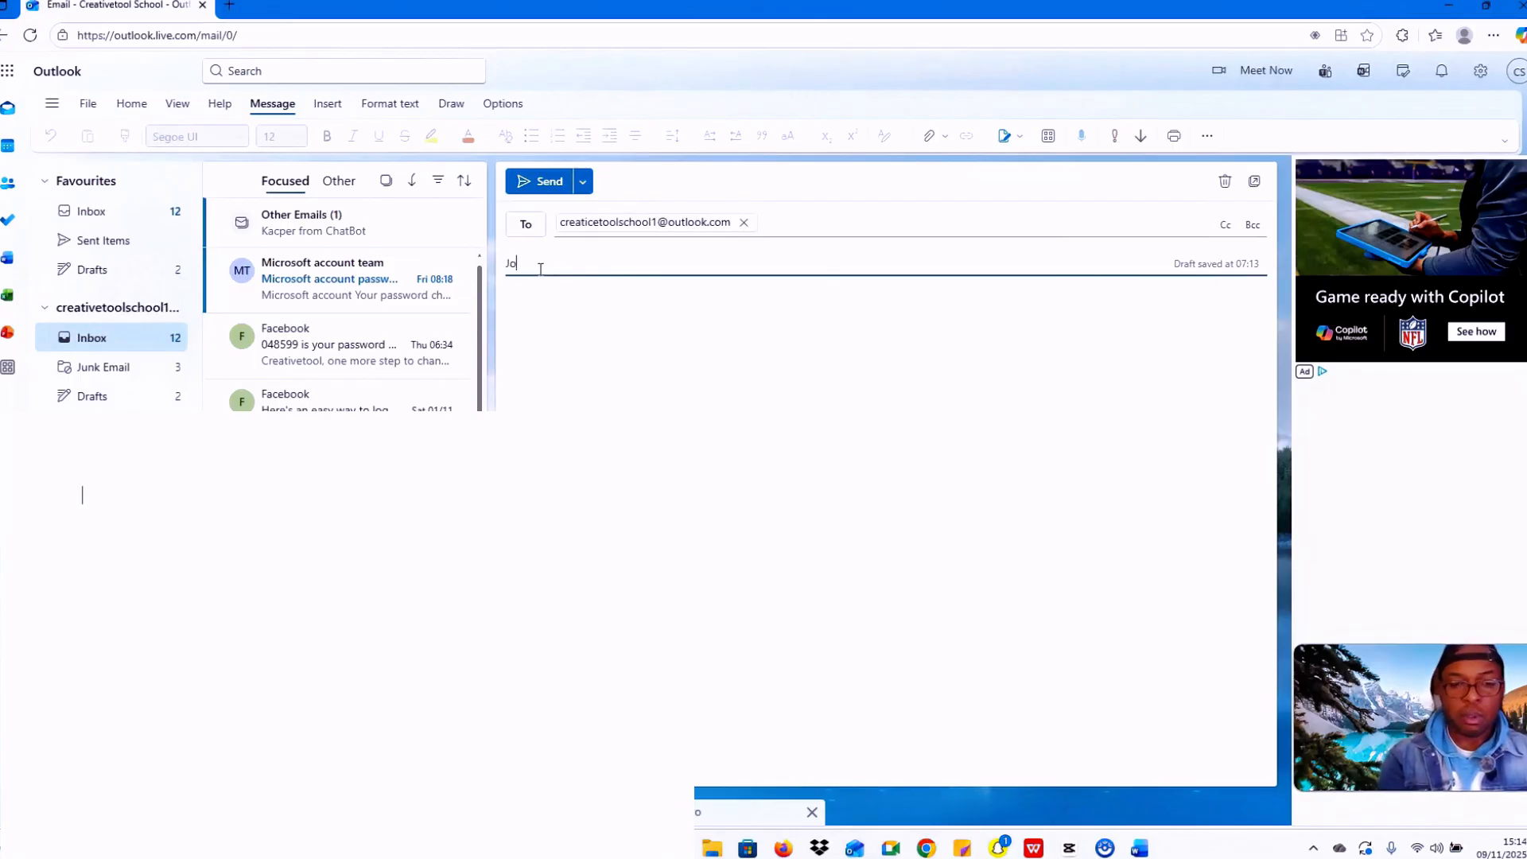
{"action": "type", "text": "b a"}
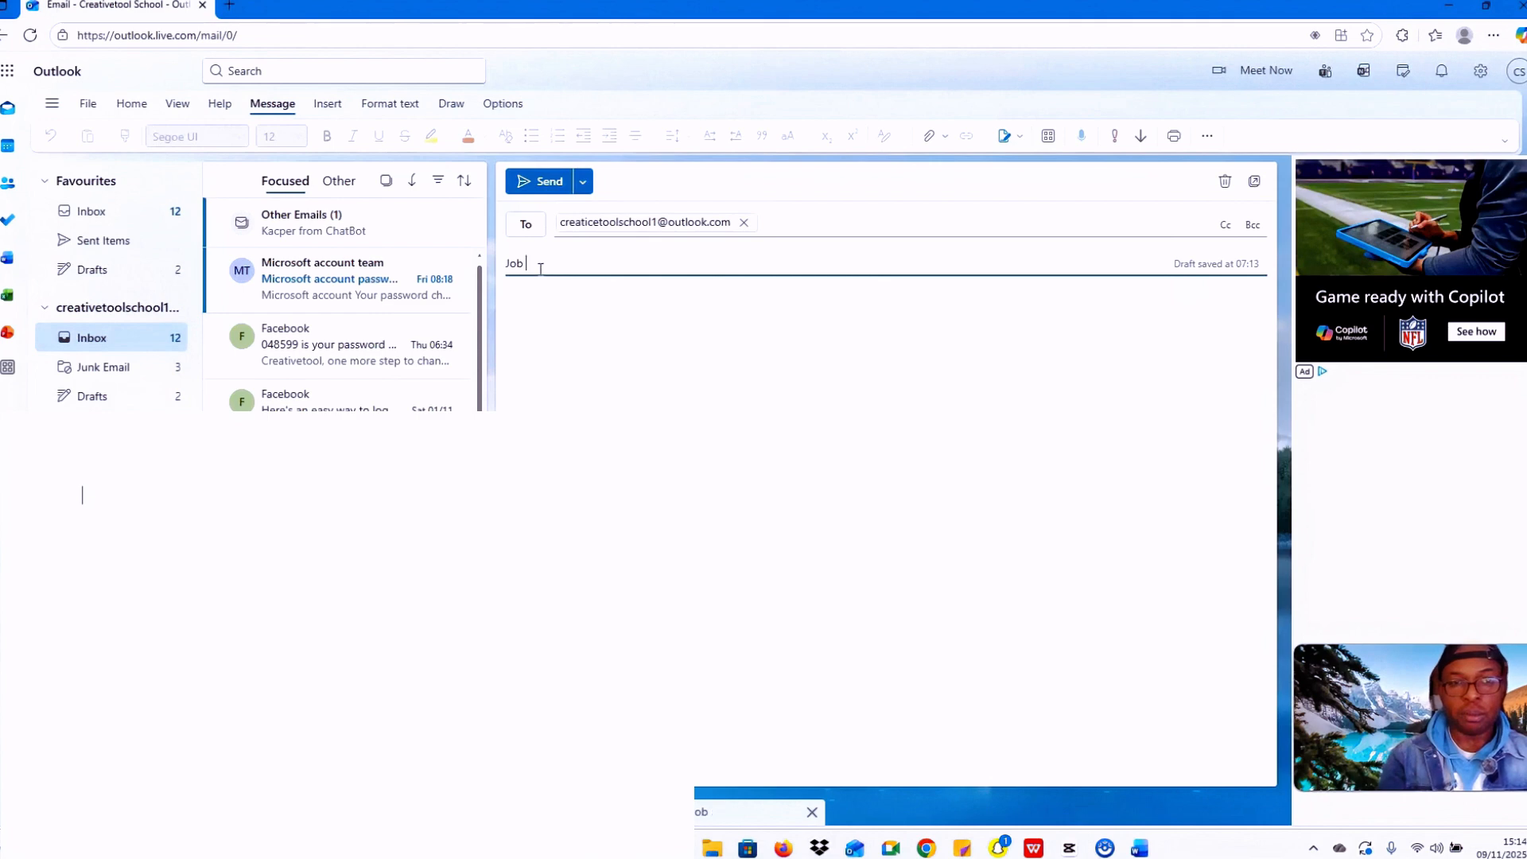
{"action": "key", "text": "Caps_Lock"}
{"action": "type", "text": "A"}
{"action": "key", "text": "Caps_Lock"}
{"action": "type", "text": "ppli"}
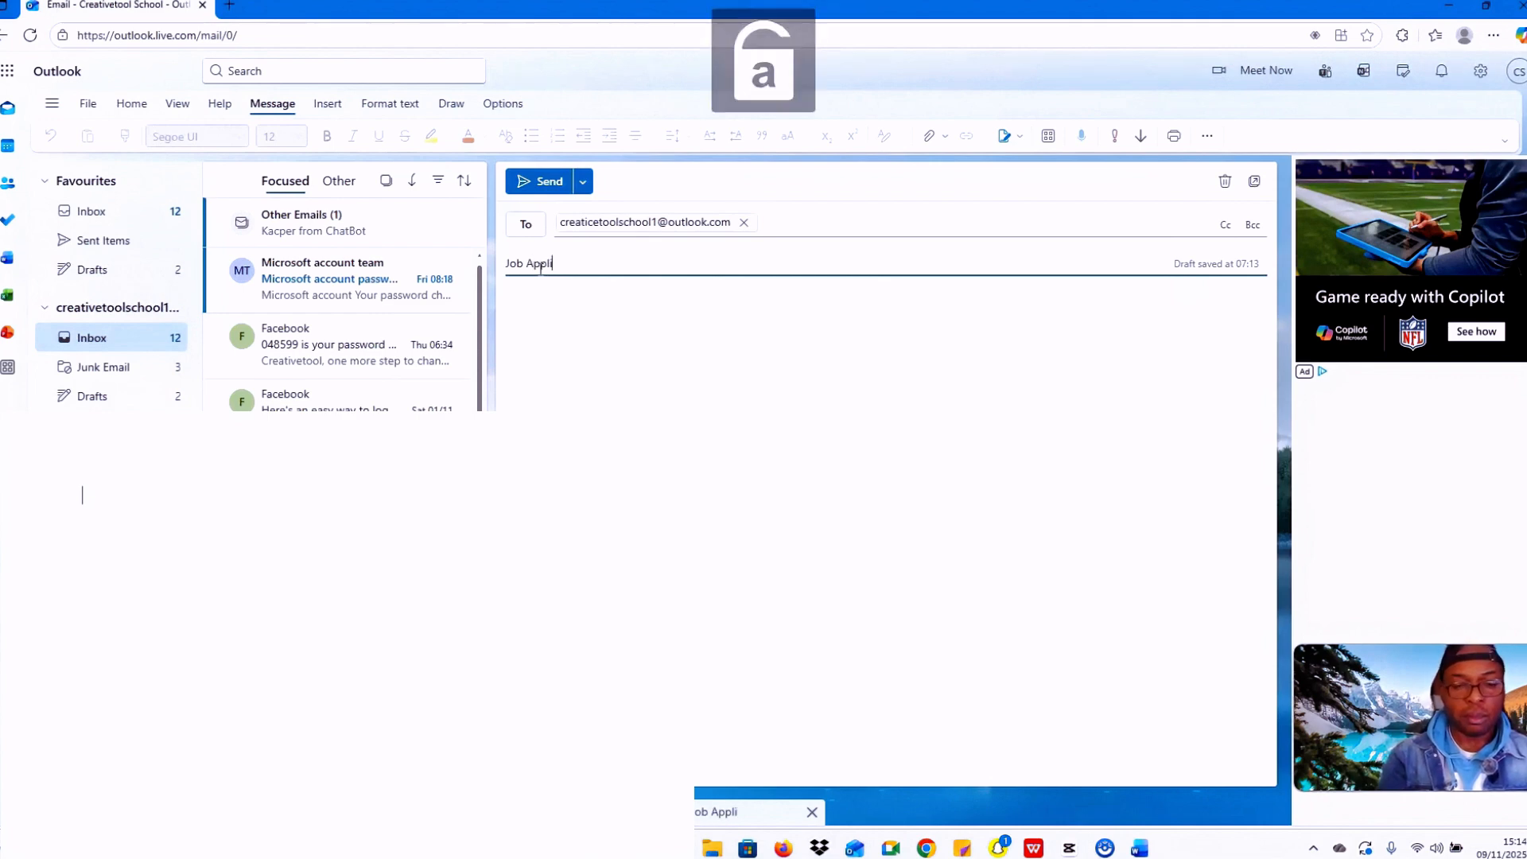
{"action": "type", "text": "cation l"}
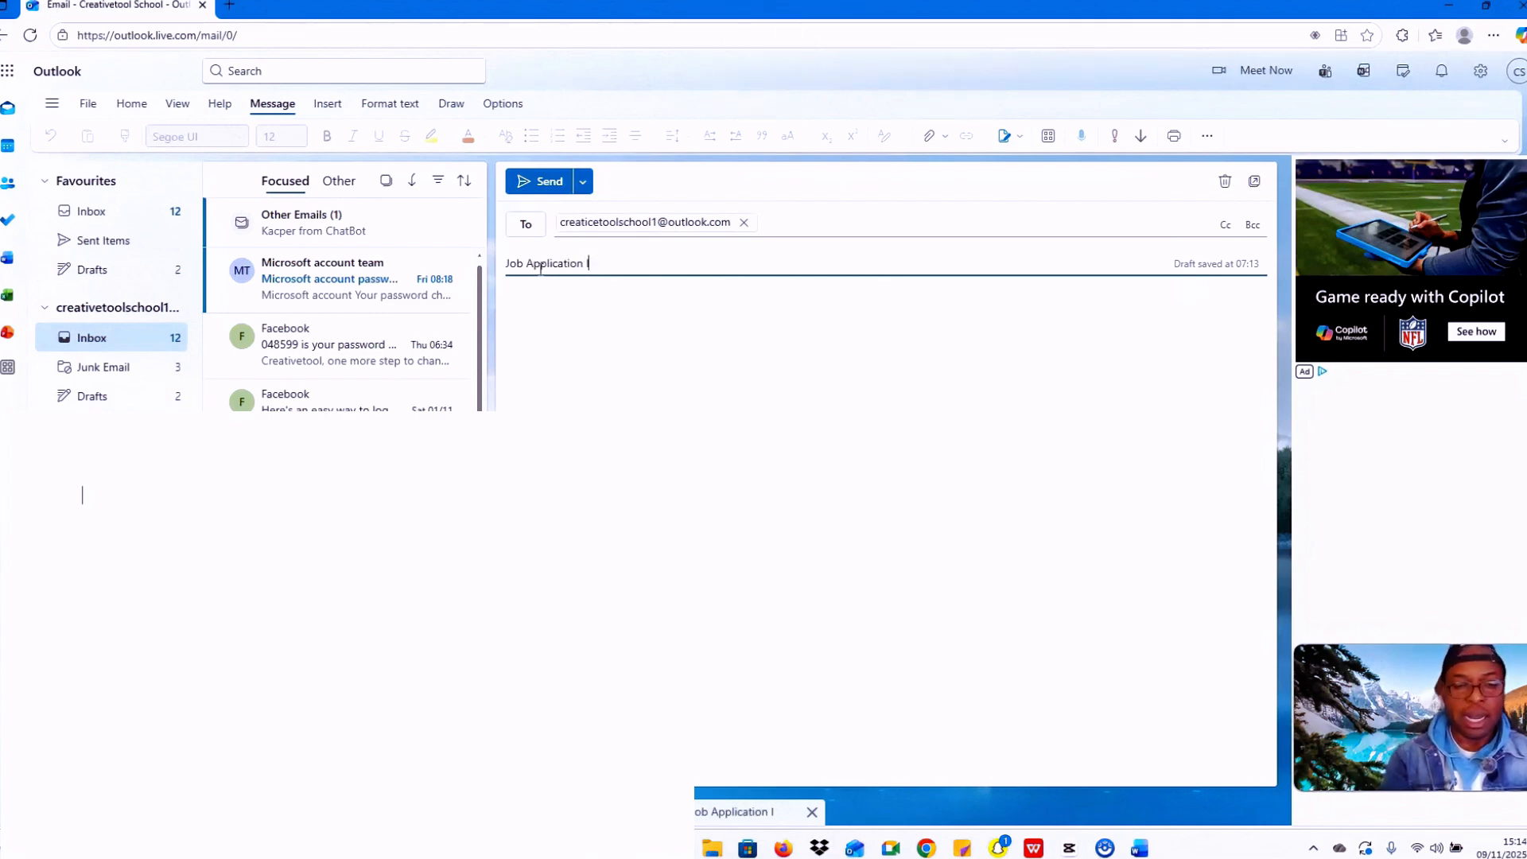
{"action": "type", "text": "etter"}
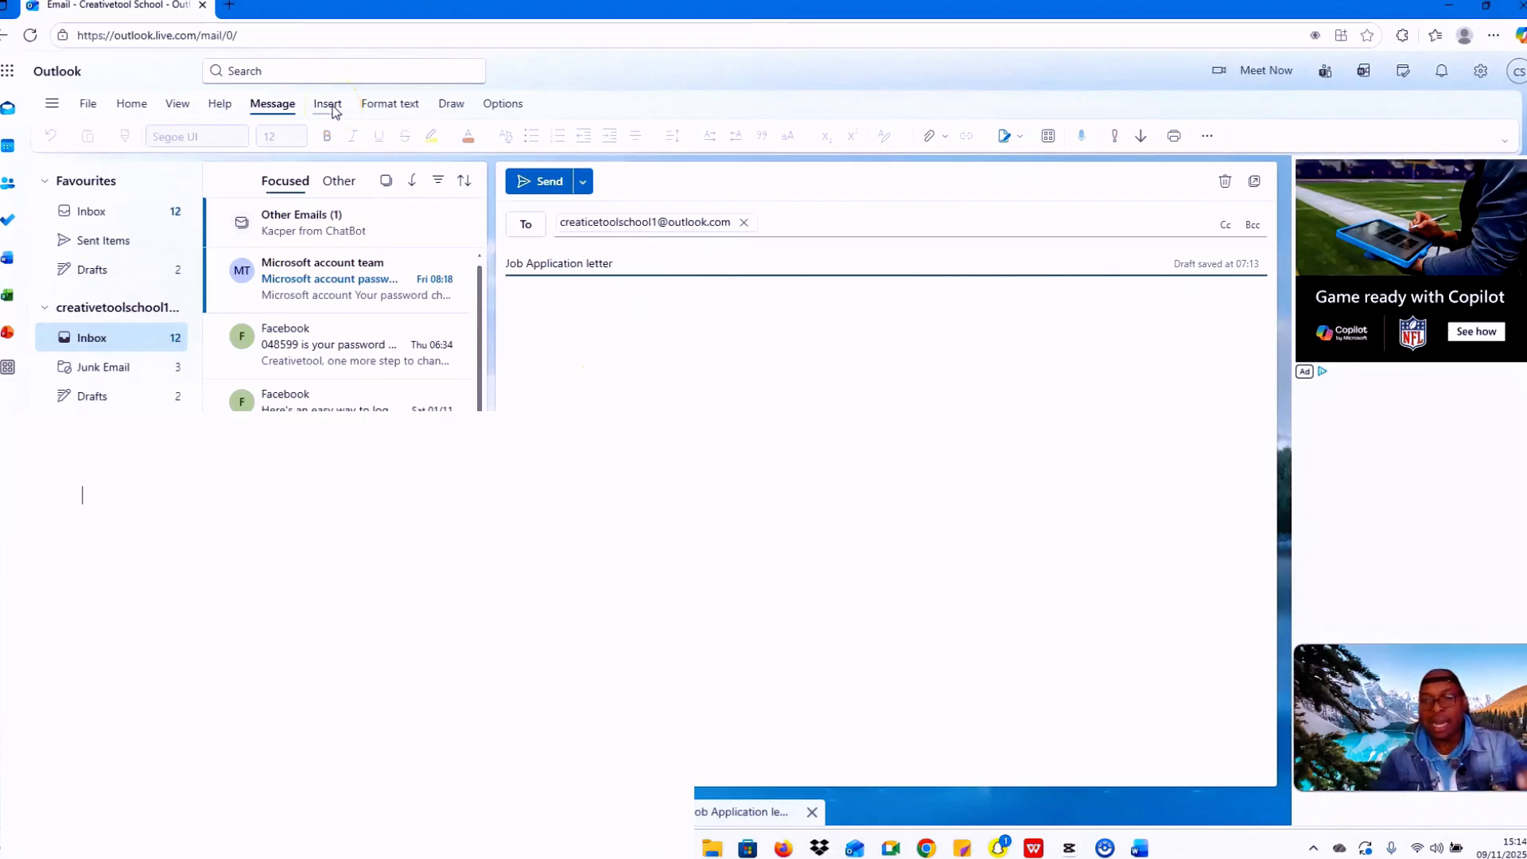
Step: Begin the body with a 'Dear Ms.' greeting addressing the recipient by surname
{"action": "left_click", "coordinate": [562, 342]}
{"action": "type", "text": "Dea"}
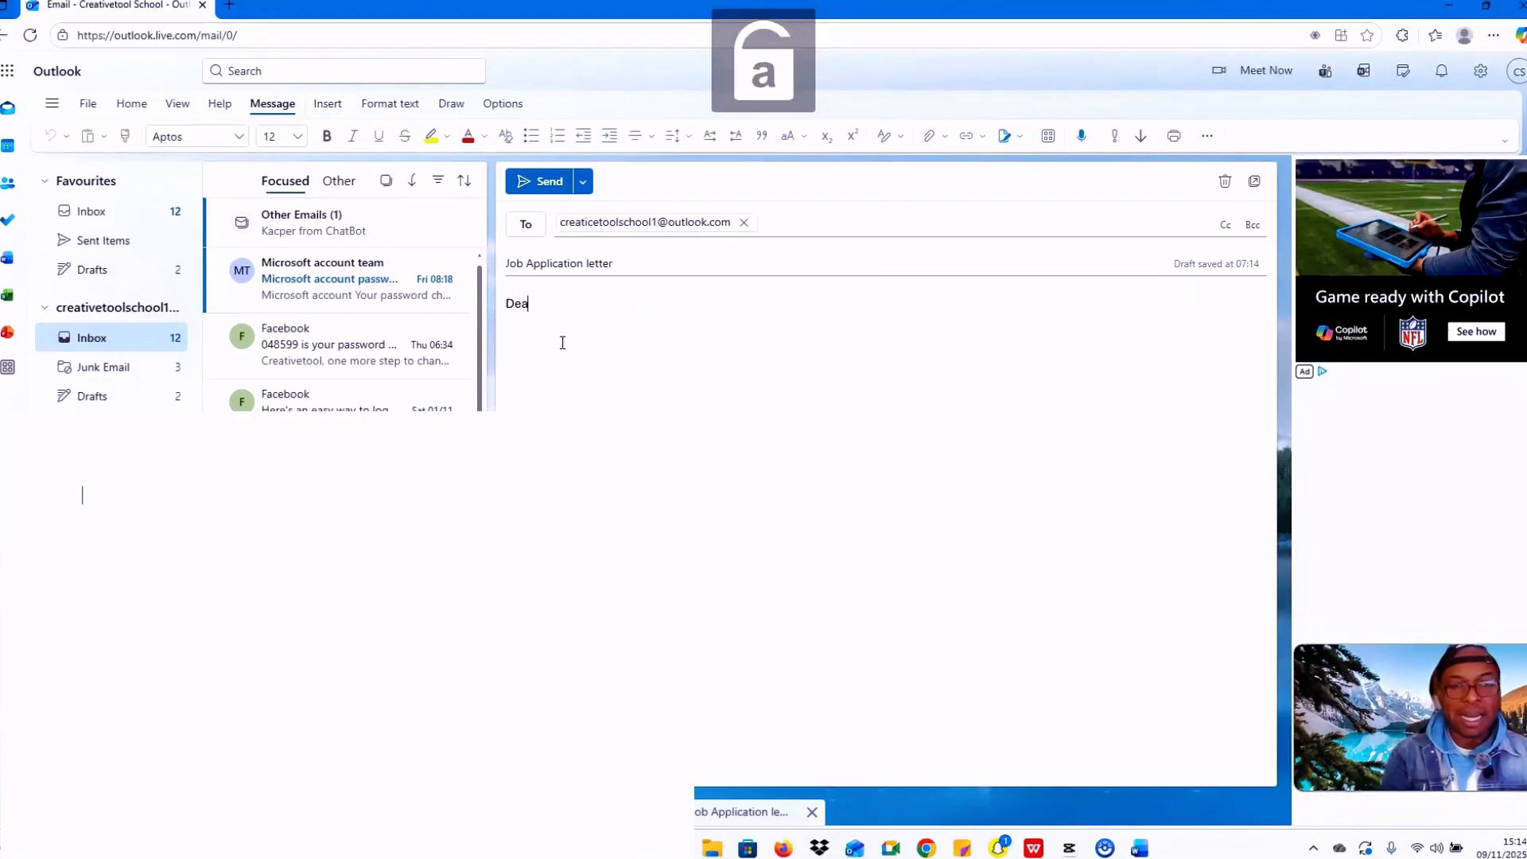
{"action": "type", "text": "r "}
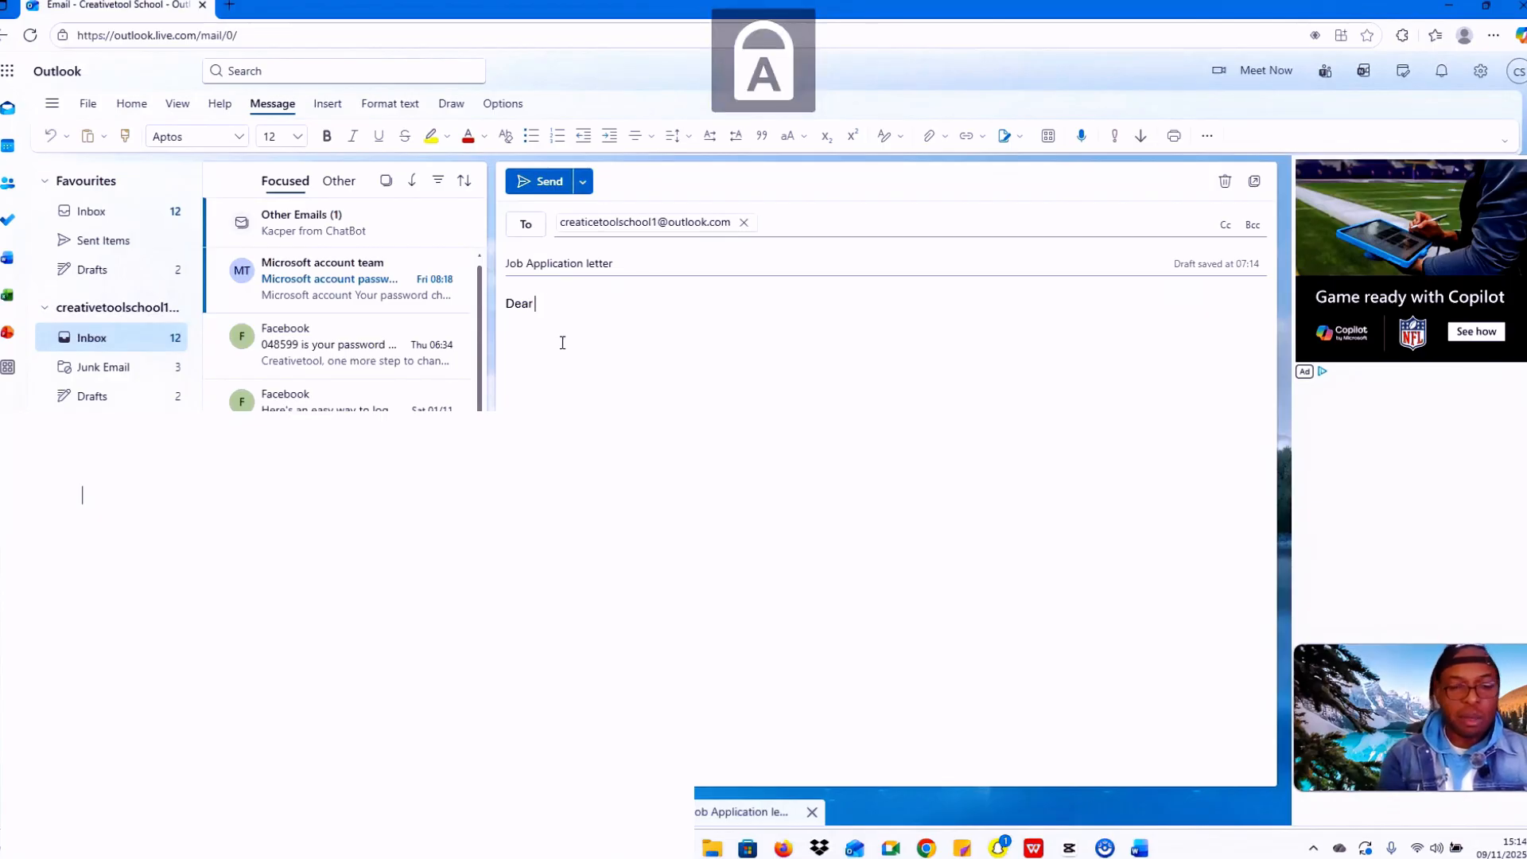
{"action": "type", "text": "Ms."}
{"action": "key", "text": "Caps_Lock"}
{"action": "type", "text": "D"}
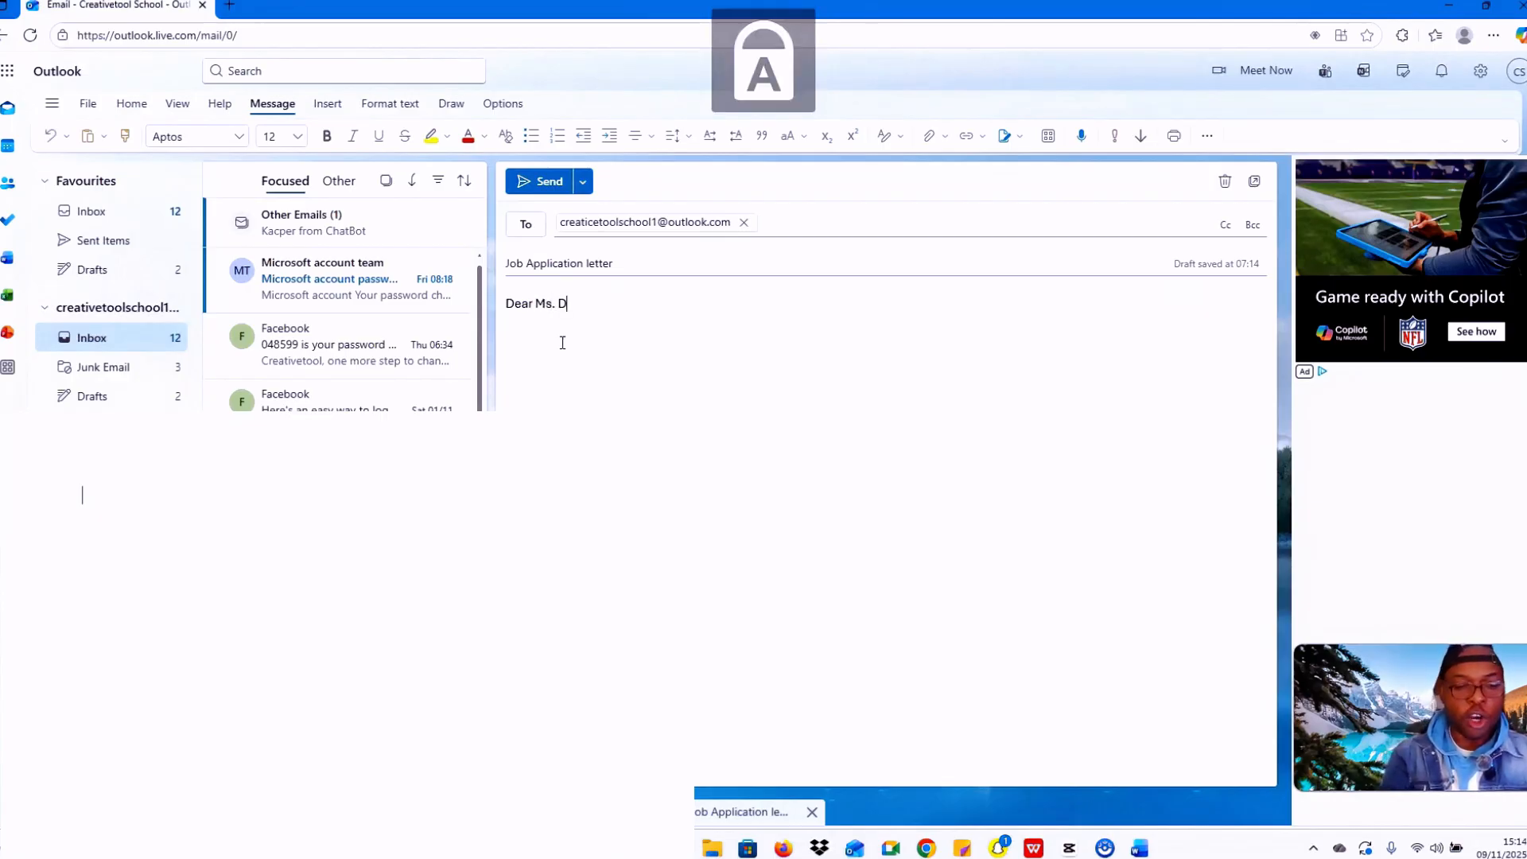
{"action": "key", "text": "Caps_Lock"}
{"action": "type", "text": "oes"}
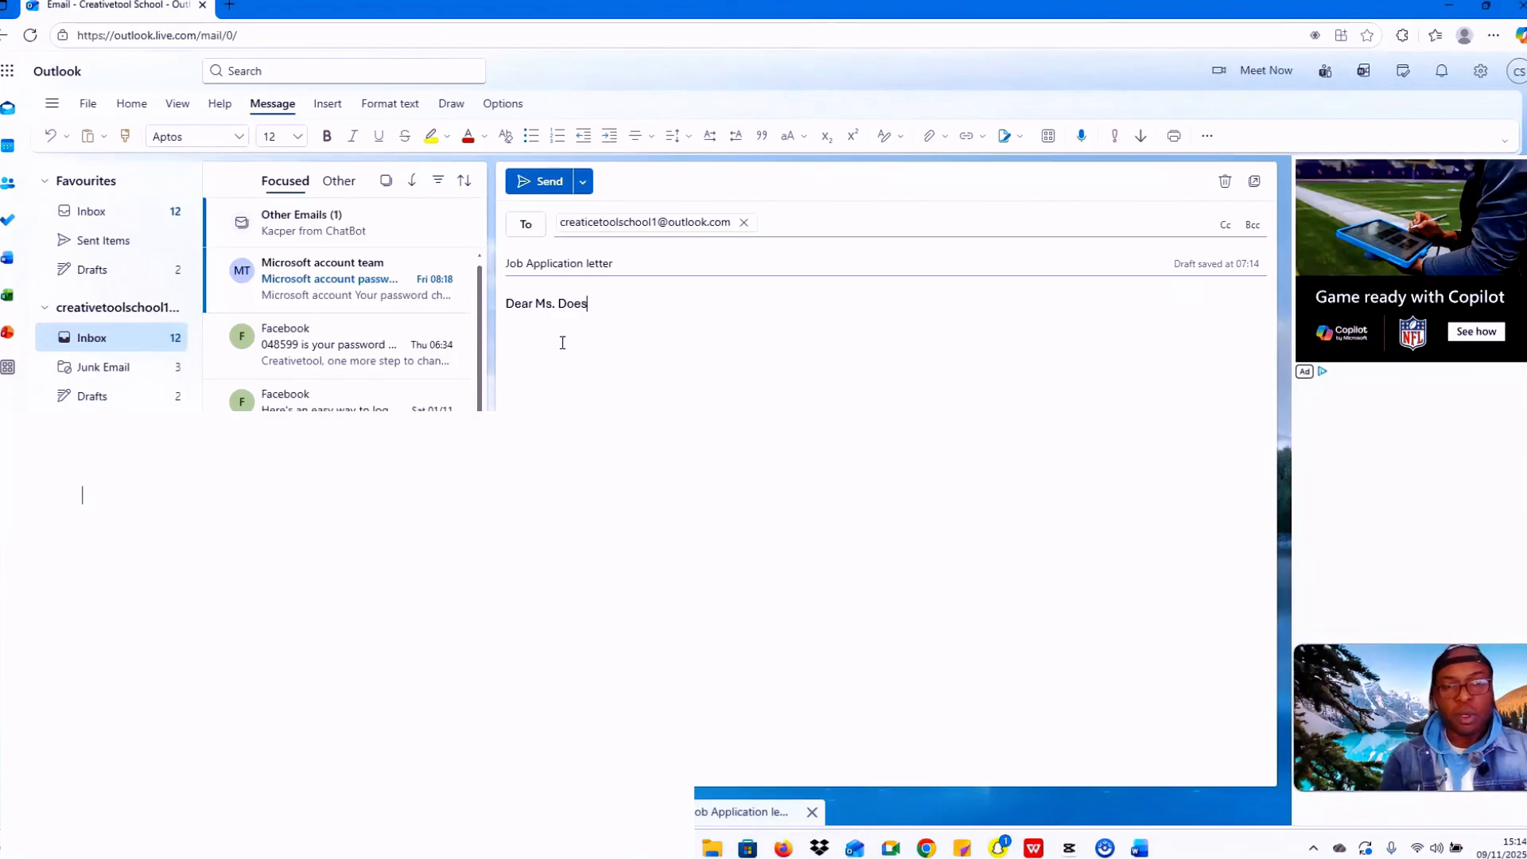
{"action": "key", "text": "Return"}
Step: Add the line 'Please find attached my job application letter' below the greeting
{"action": "key", "text": "Caps_Lock"}
{"action": "type", "text": "P"}
{"action": "key", "text": "Caps_Lock"}
{"action": "type", "text": "l"}
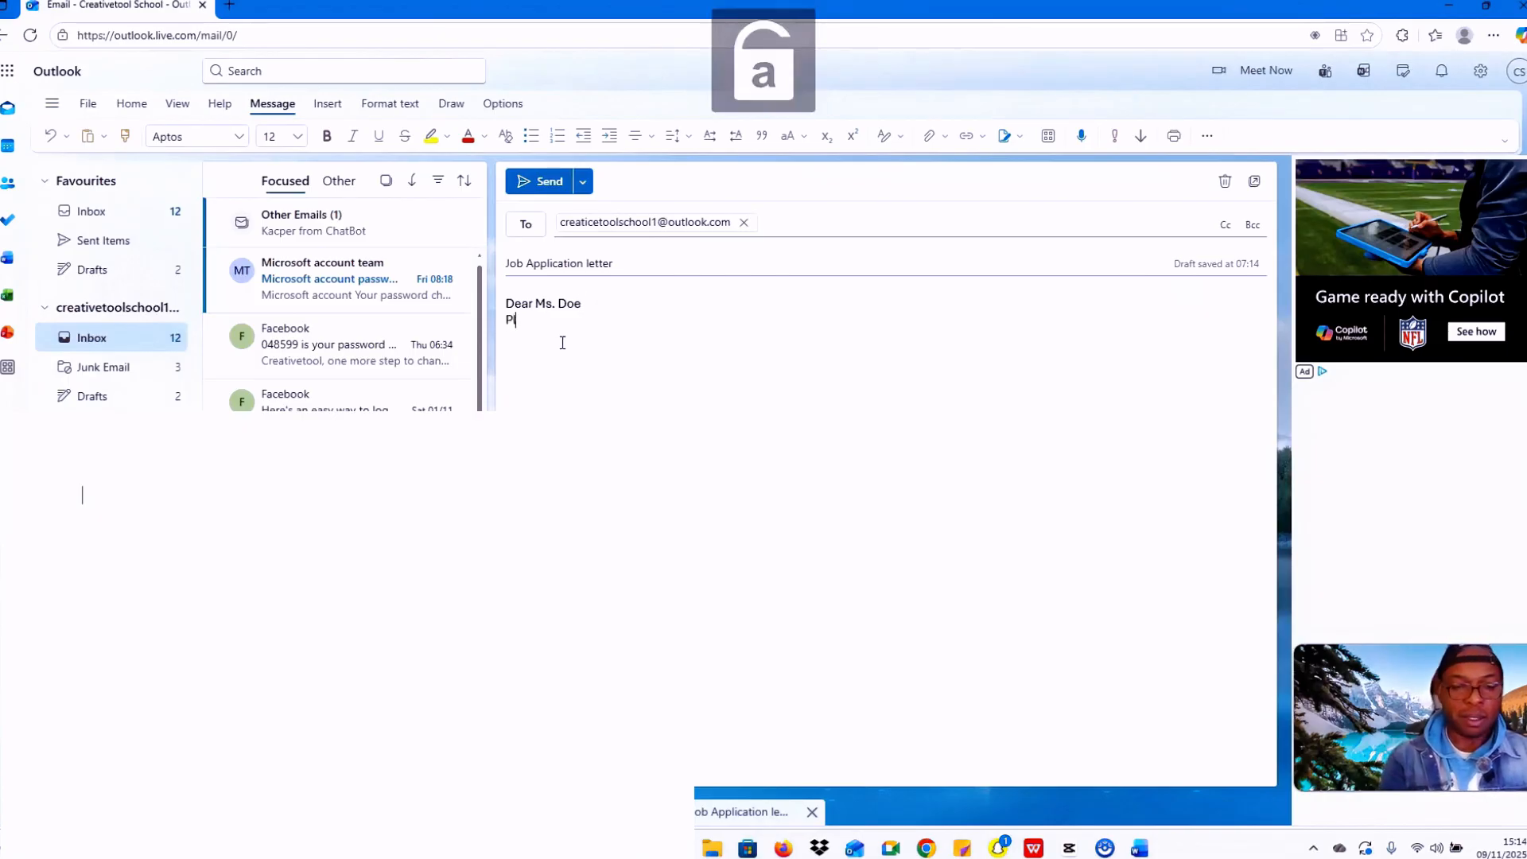
{"action": "type", "text": "ease fin"}
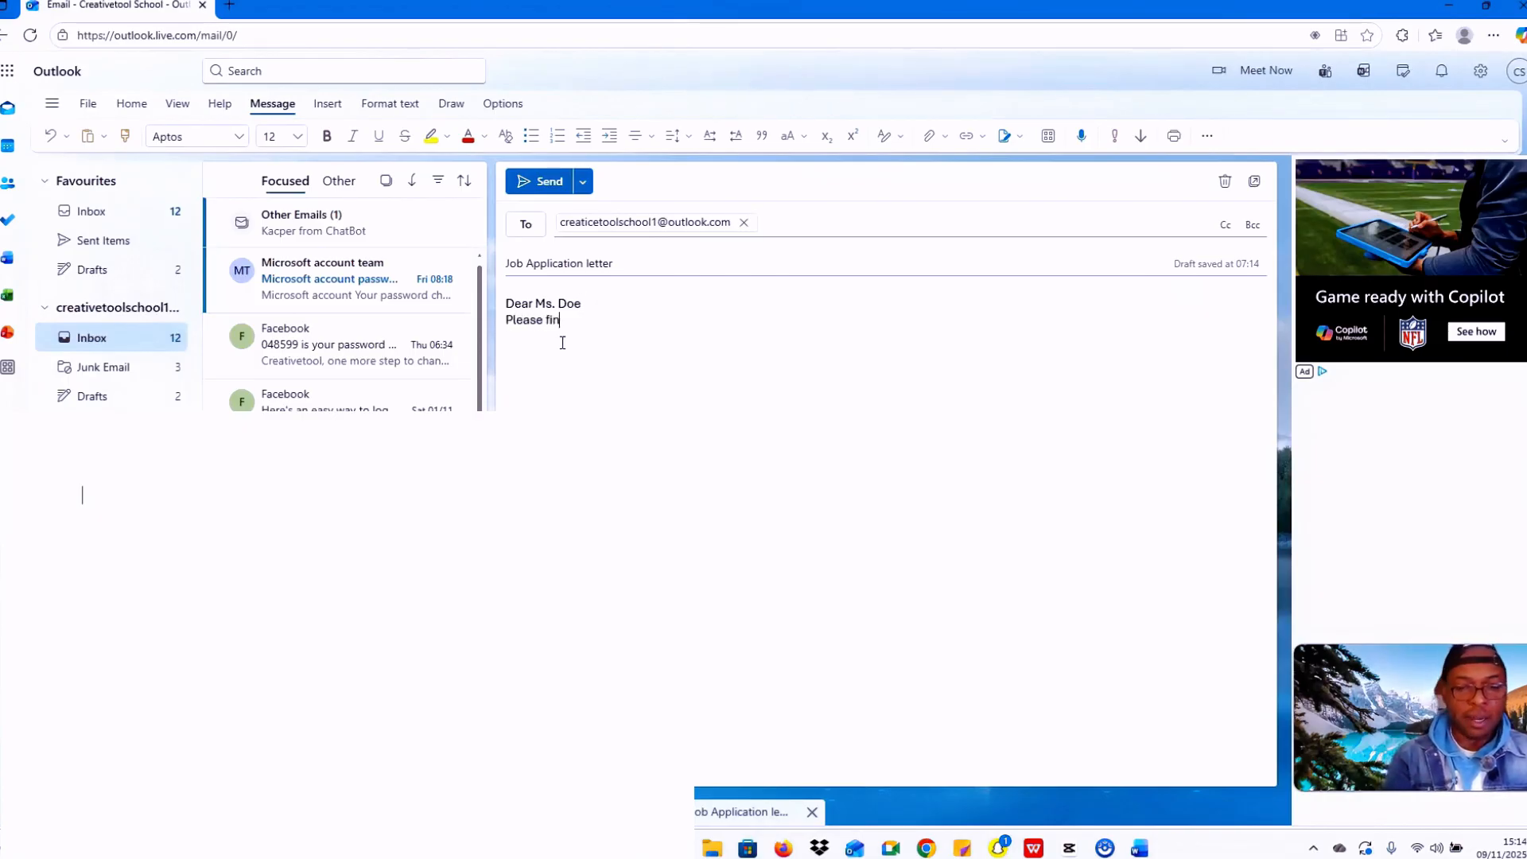
{"action": "type", "text": "d attache"}
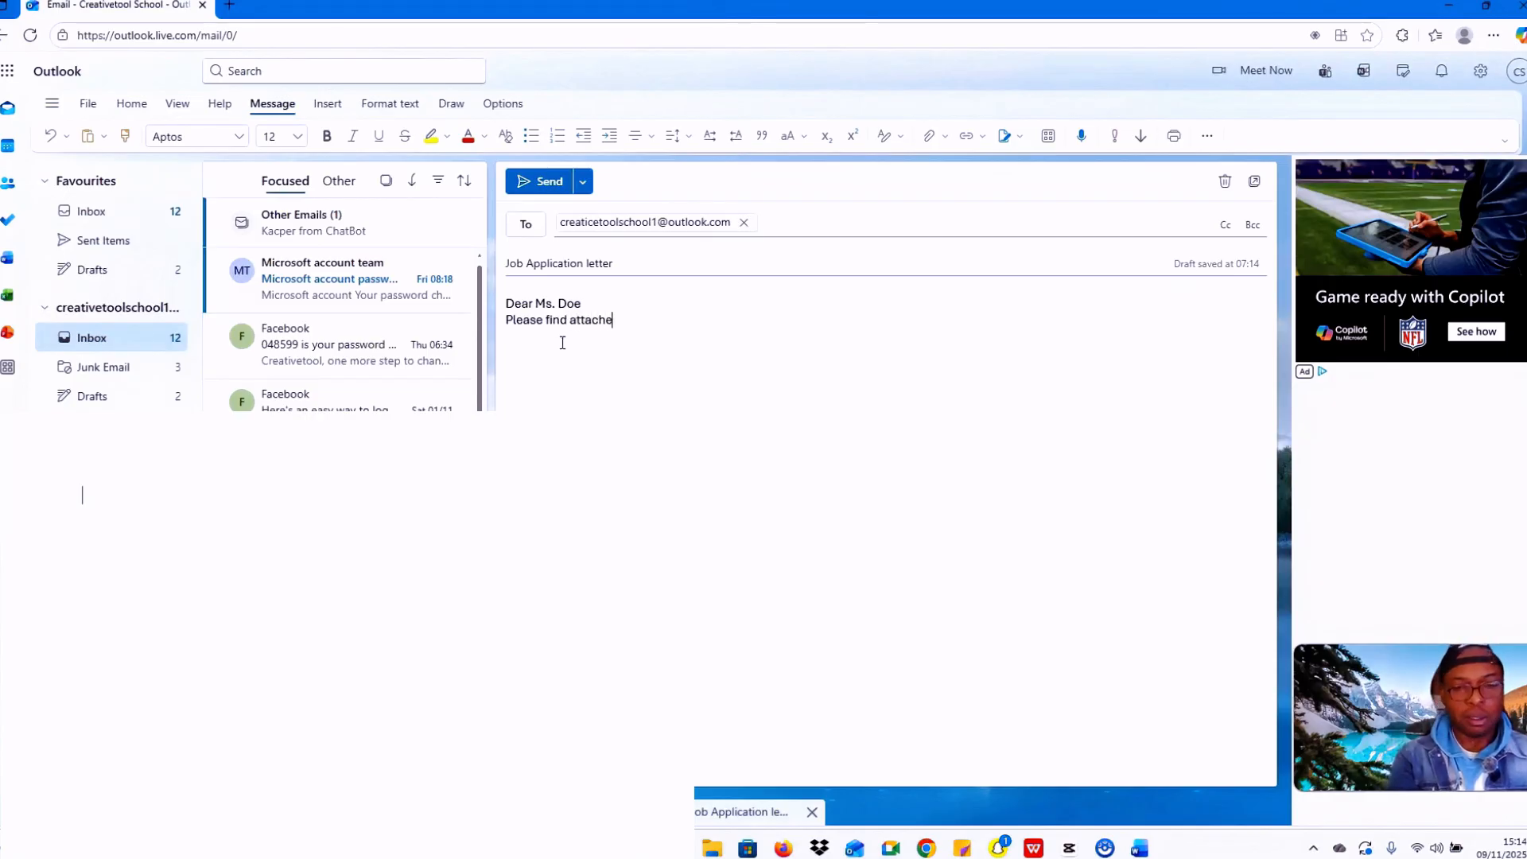
{"action": "type", "text": "d my"}
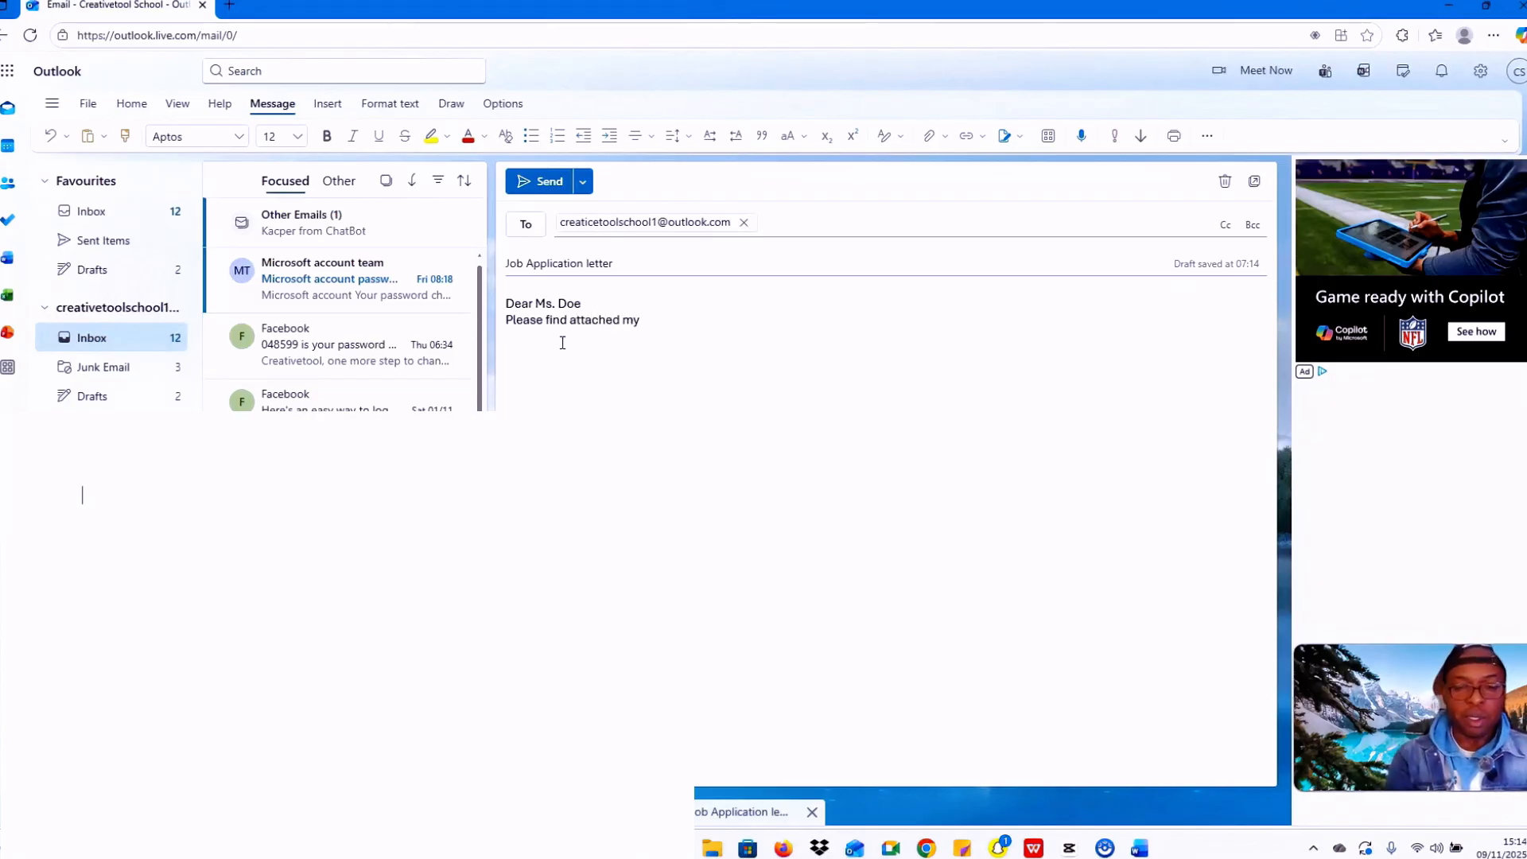
{"action": "type", "text": " job appli"}
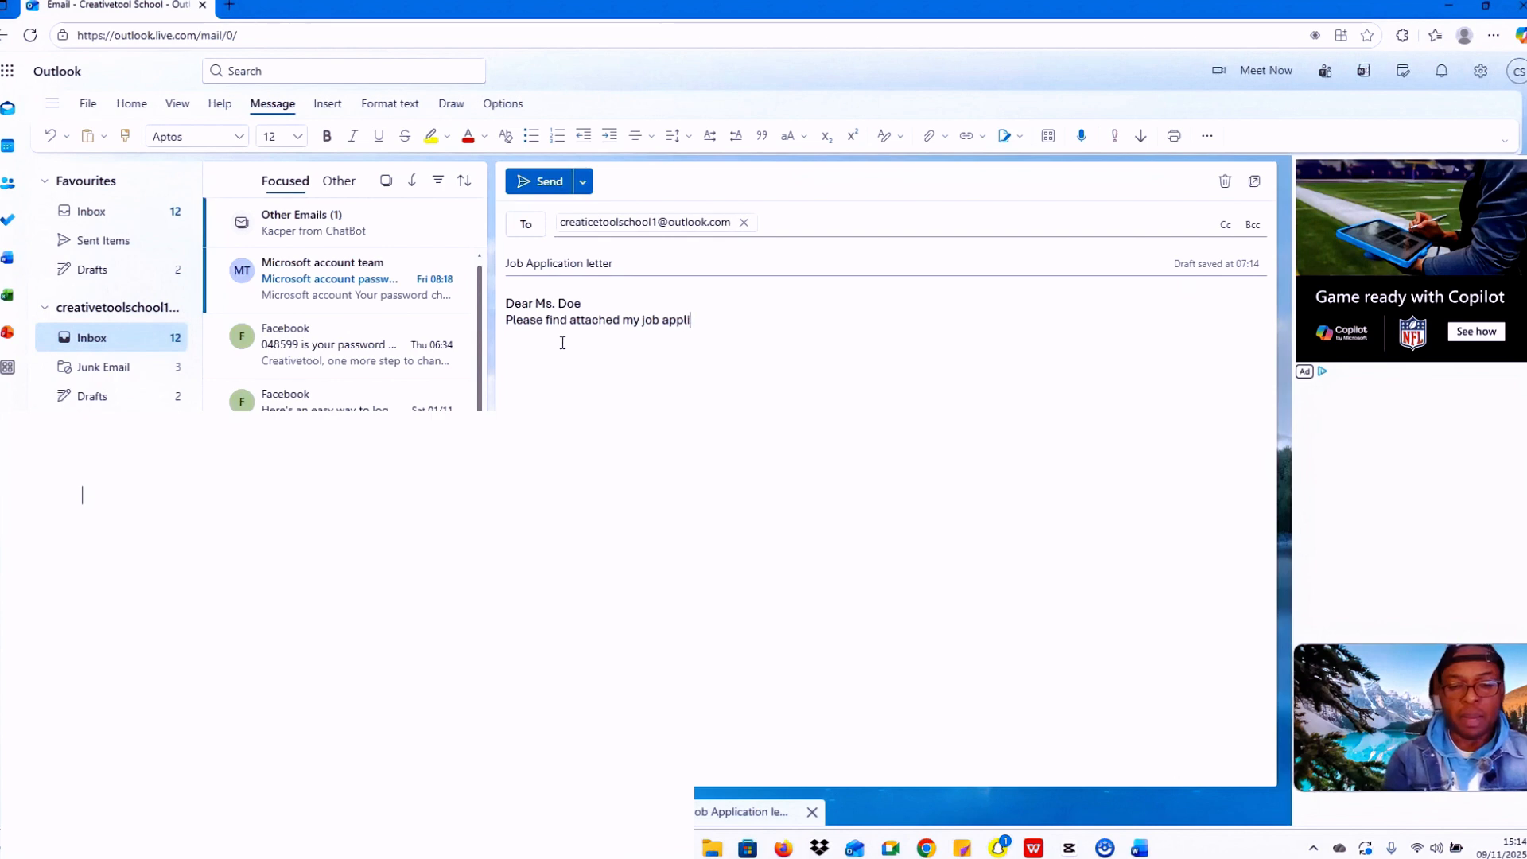
{"action": "type", "text": "cation le"}
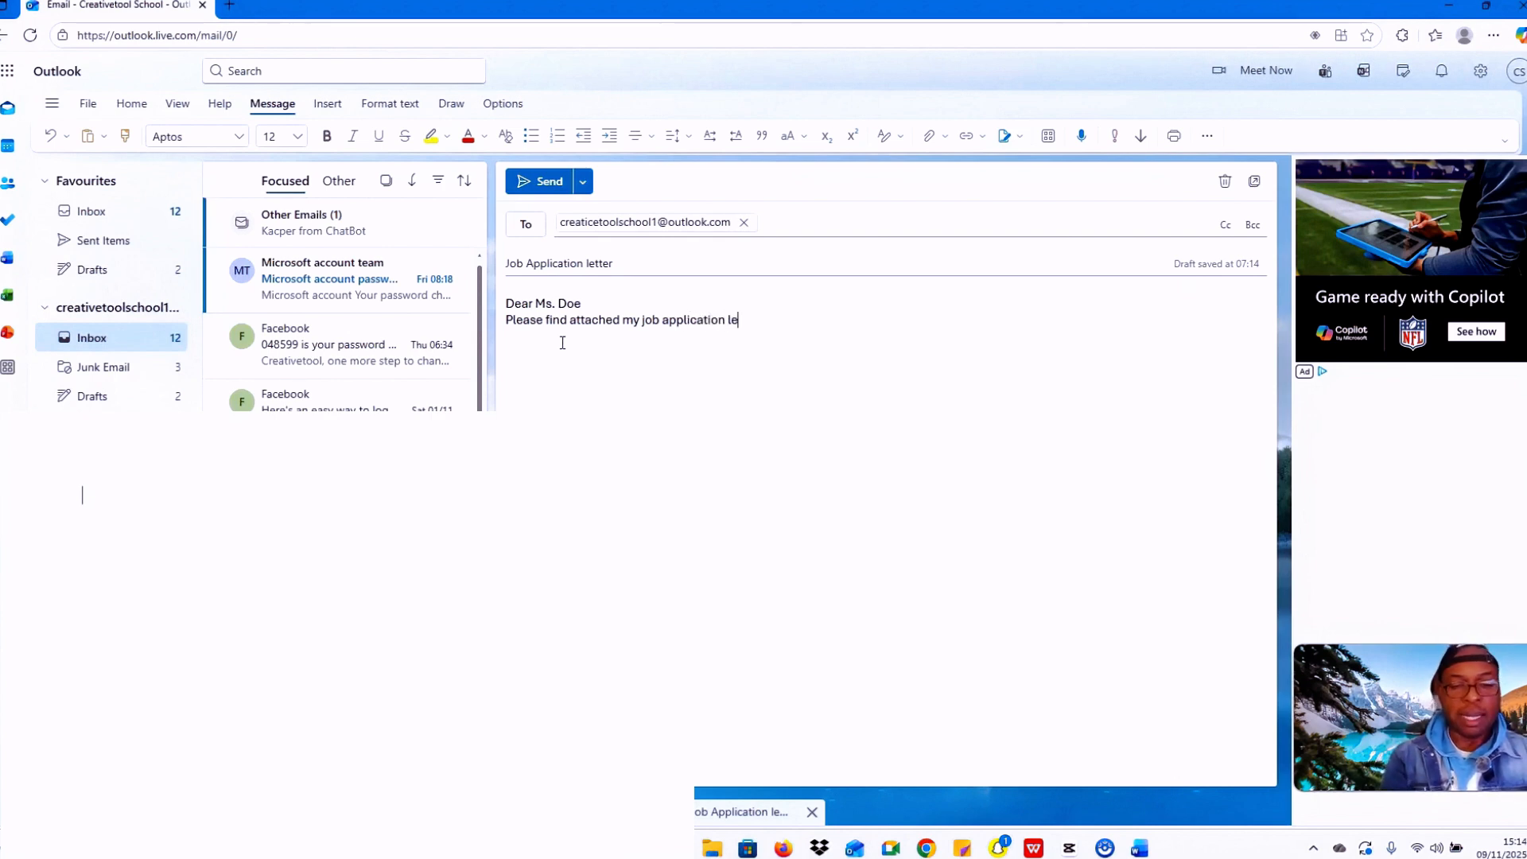
{"action": "type", "text": "tter"}
{"action": "key", "text": "Return"}
{"action": "key", "text": "Return"}
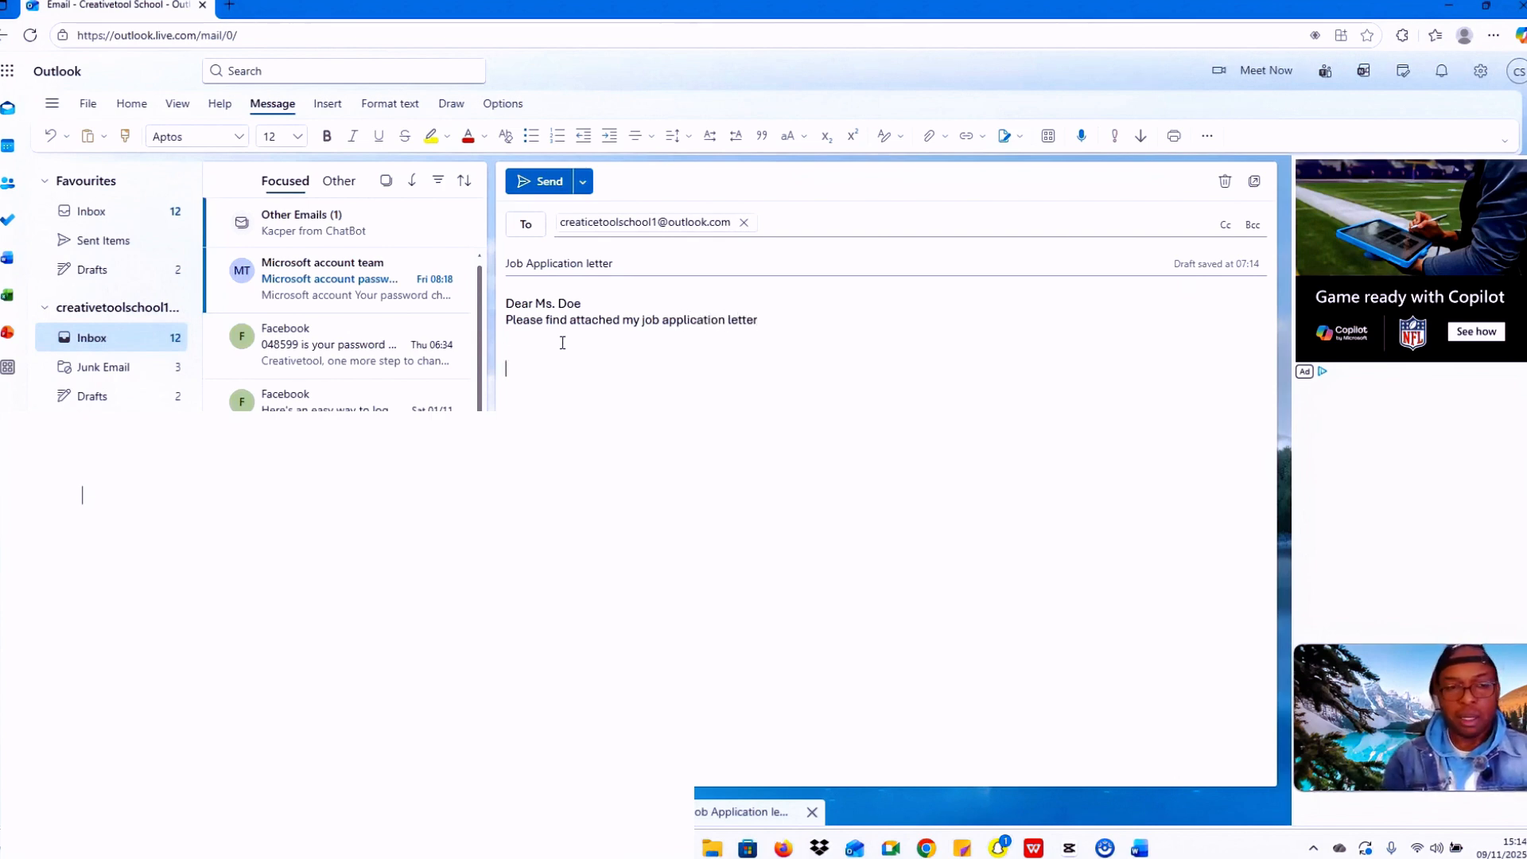
Step: Close the email with 'Kind Regards' and the sender's first name on the next line
{"action": "key", "text": "Caps_Lock"}
{"action": "type", "text": "K"}
{"action": "key", "text": "Caps_Lock"}
{"action": "type", "text": "ind"}
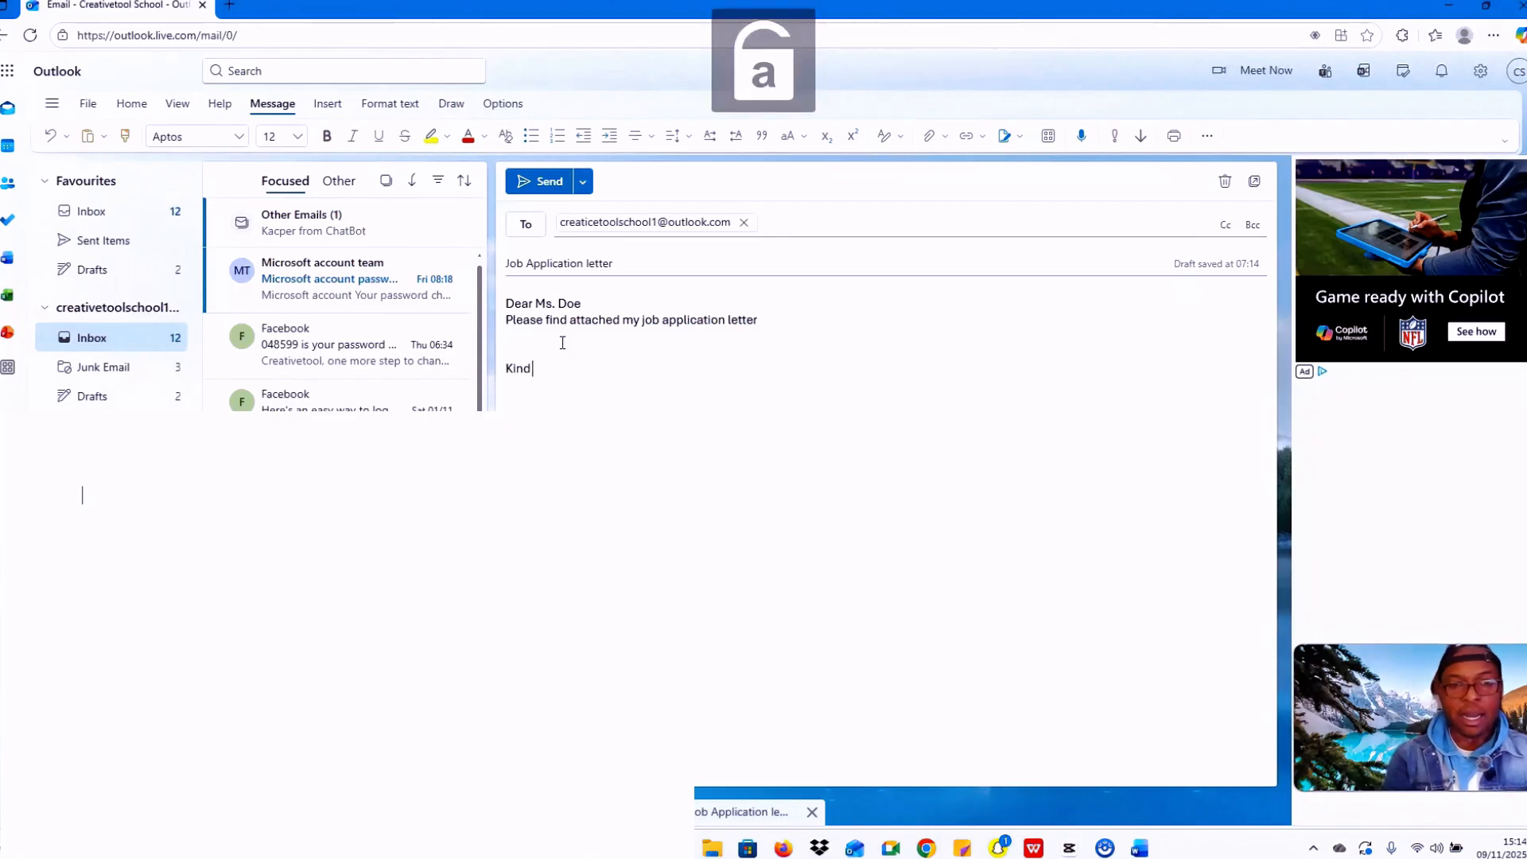
{"action": "key", "text": "Caps_Lock"}
{"action": "type", "text": "R"}
{"action": "key", "text": "Caps_Lock"}
{"action": "type", "text": "egards"}
{"action": "key", "text": "Return"}
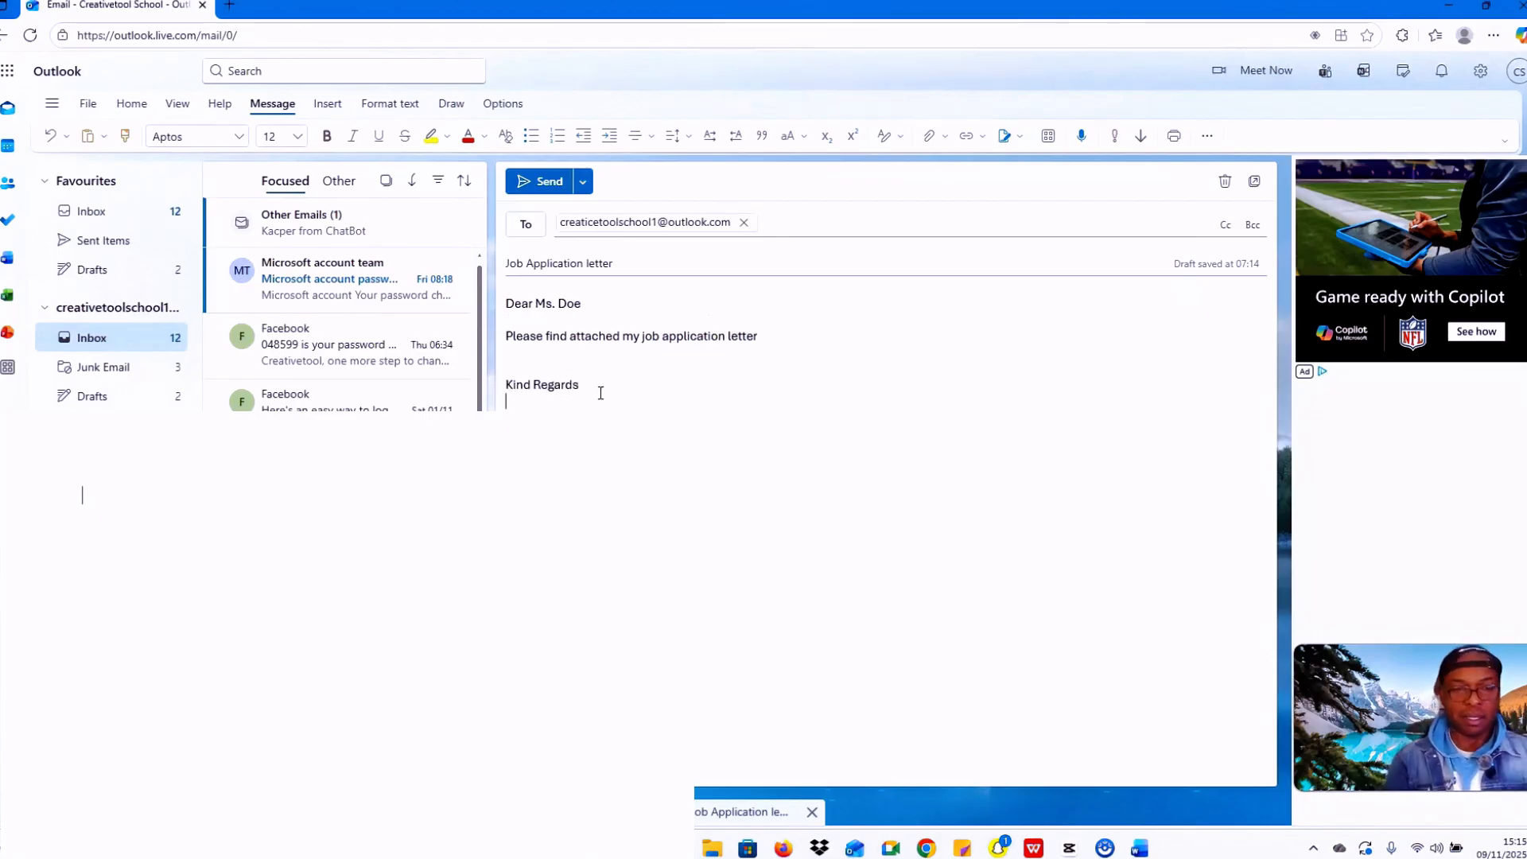
{"action": "key", "text": "Caps_Lock"}
{"action": "type", "text": "V"}
{"action": "key", "text": "Caps_Lock"}
{"action": "type", "text": "ince"}
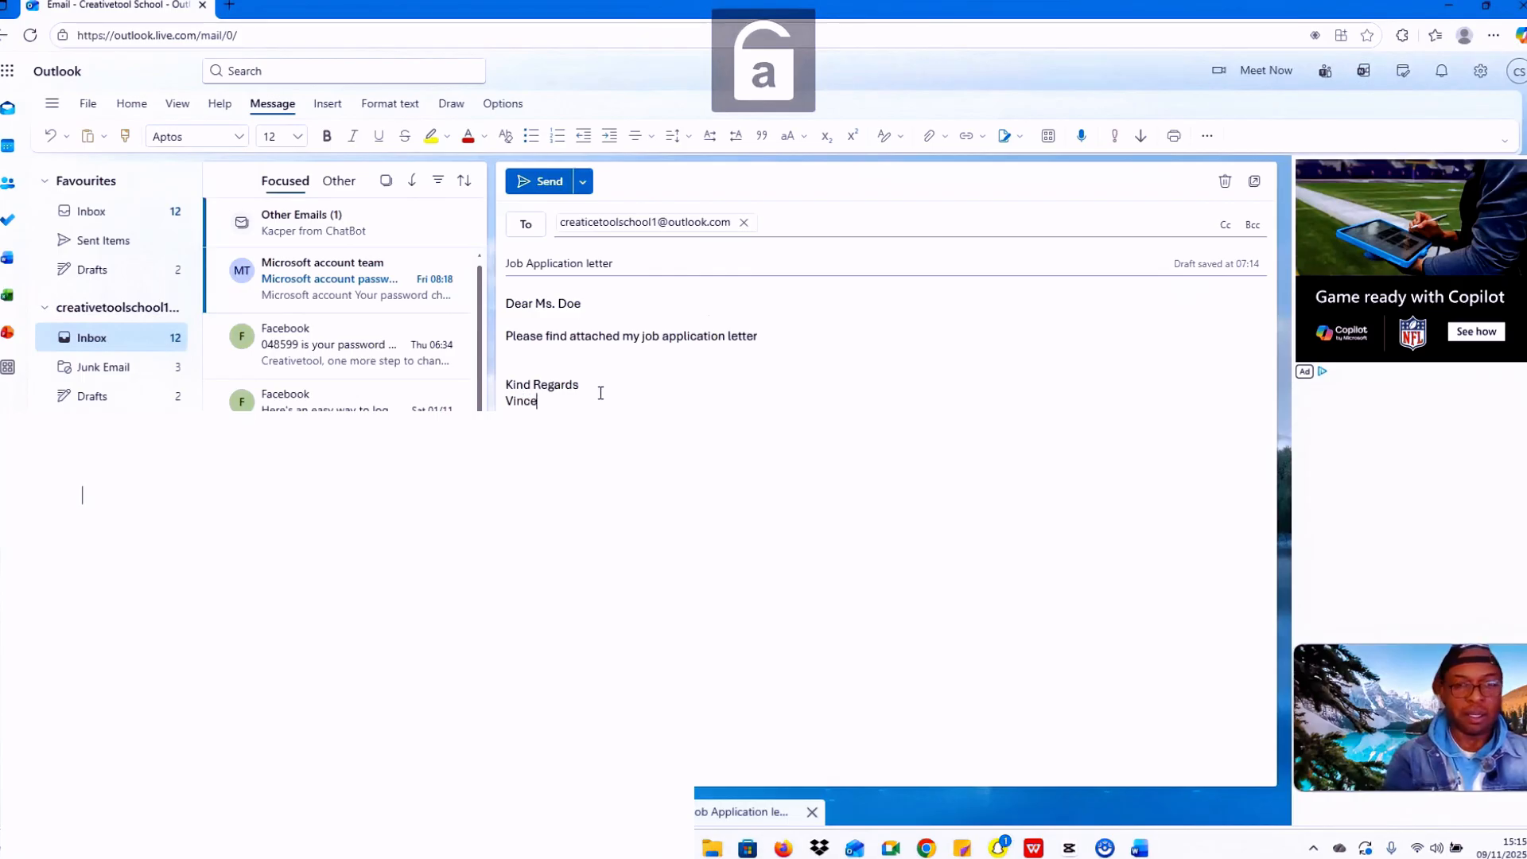
{"action": "type", "text": "nt"}
{"action": "key", "text": "Caps_Lock"}
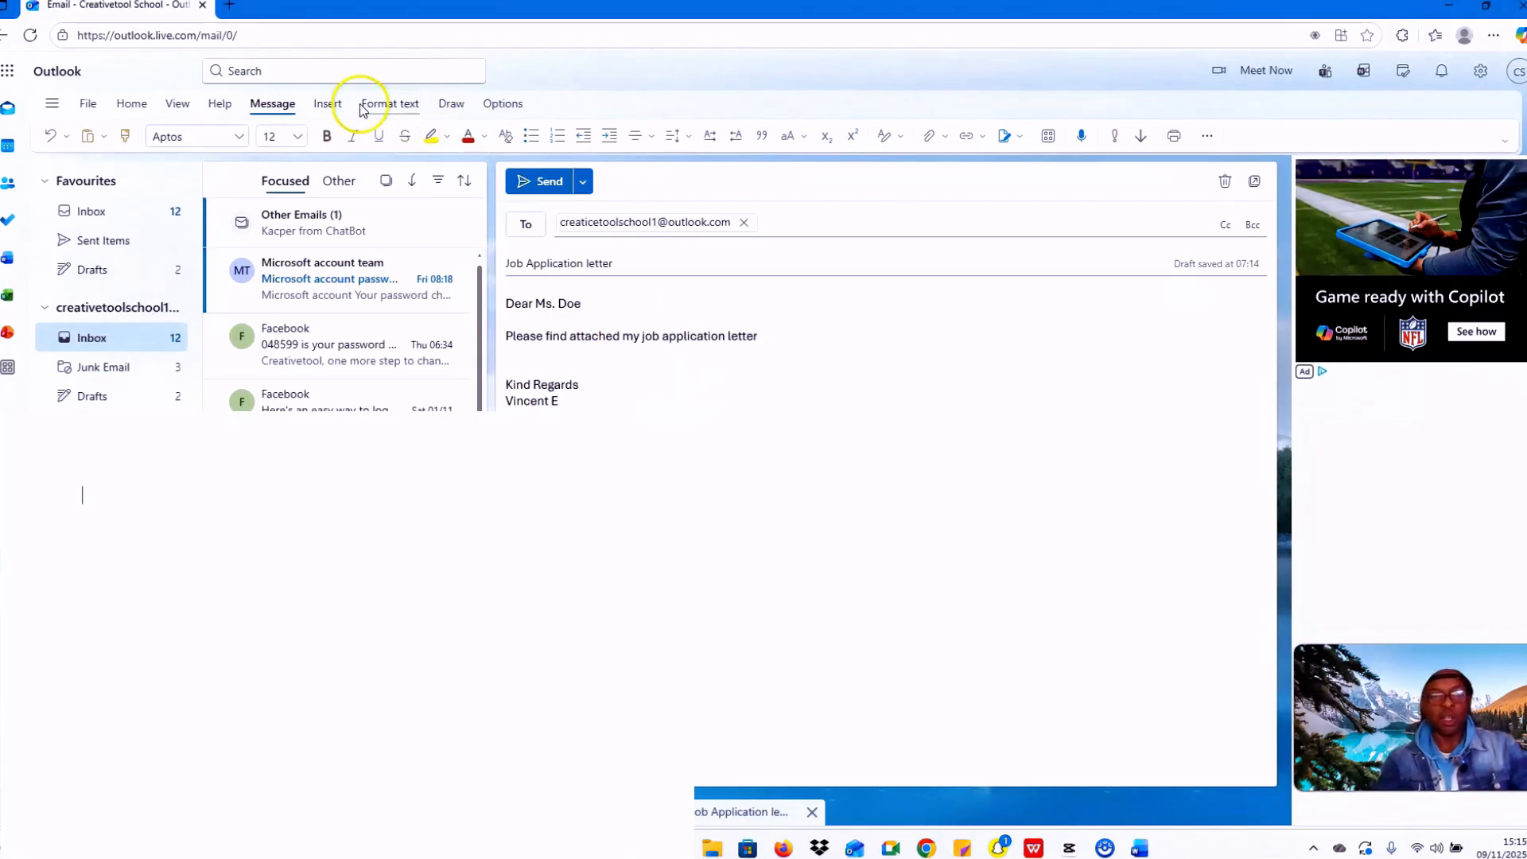
Step: Open the file picker from Insert > Attach file > Browse this computer, showing Downloads
{"action": "left_click", "coordinate": [329, 105]}
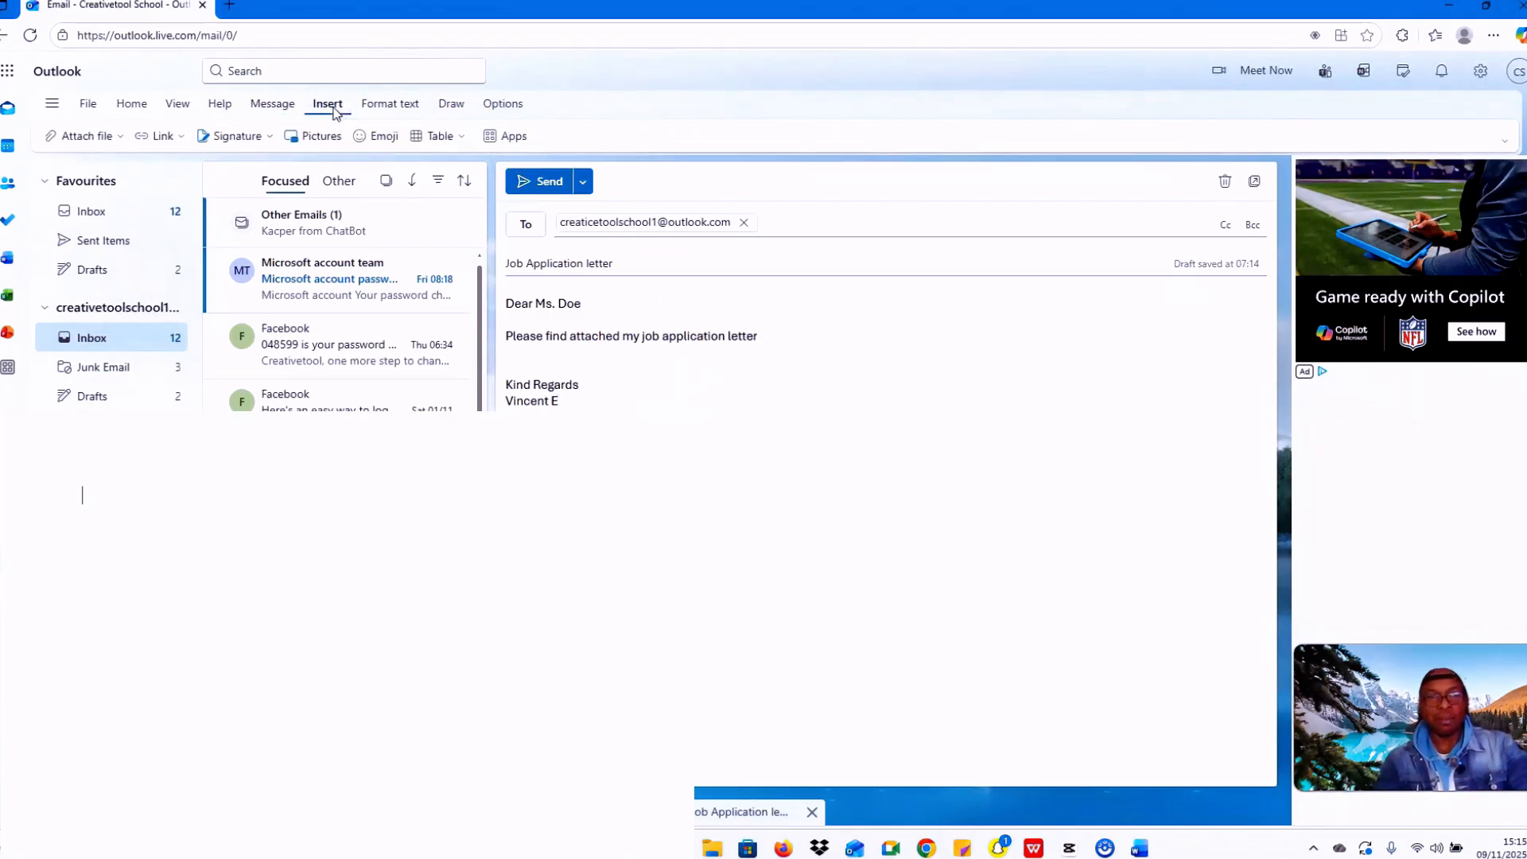
{"action": "left_click", "coordinate": [82, 142]}
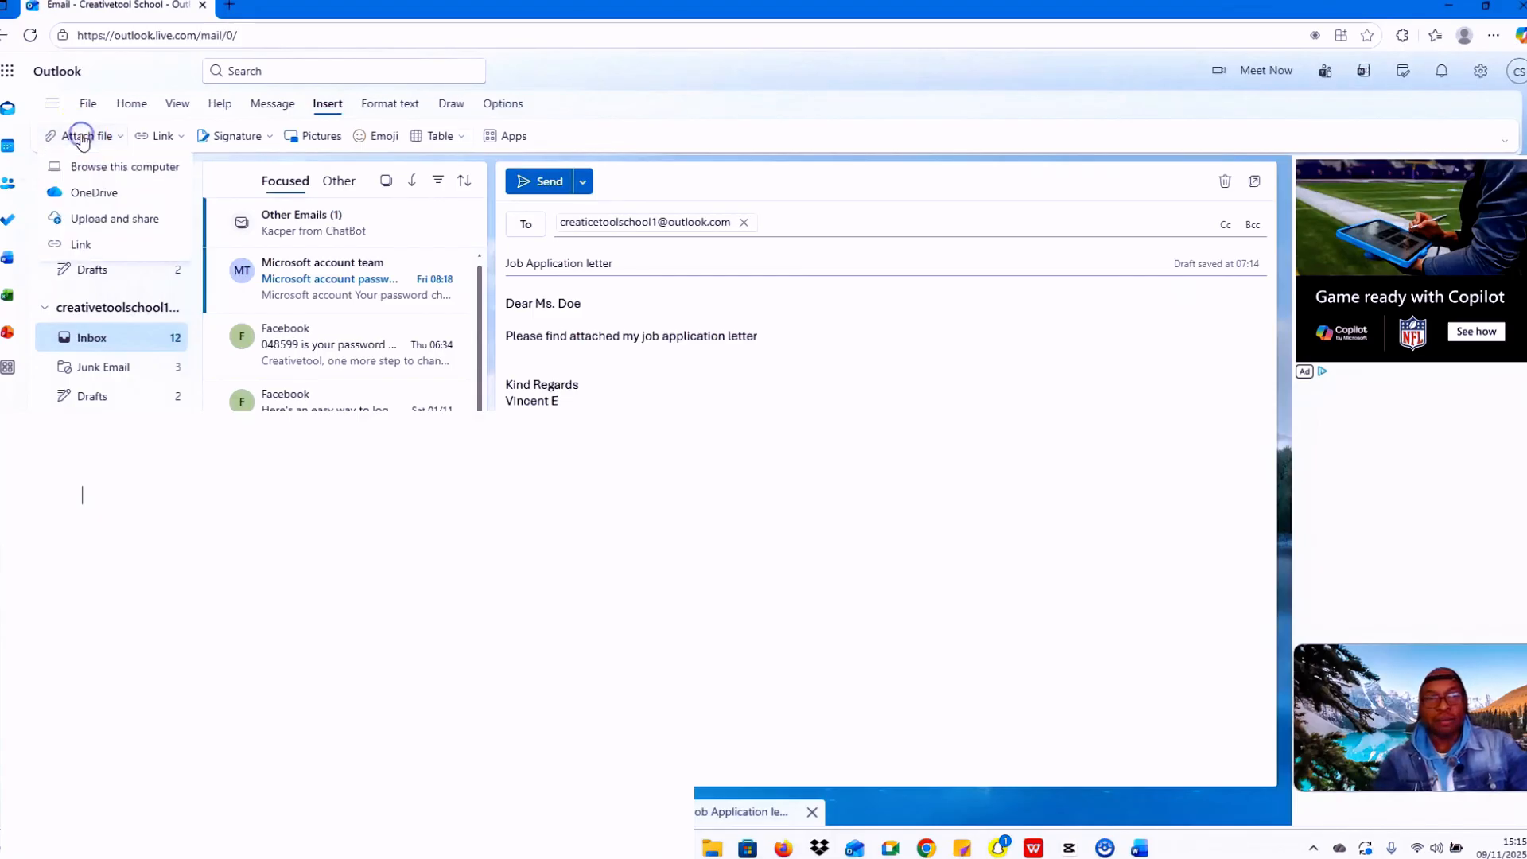
{"action": "left_click", "coordinate": [134, 174]}
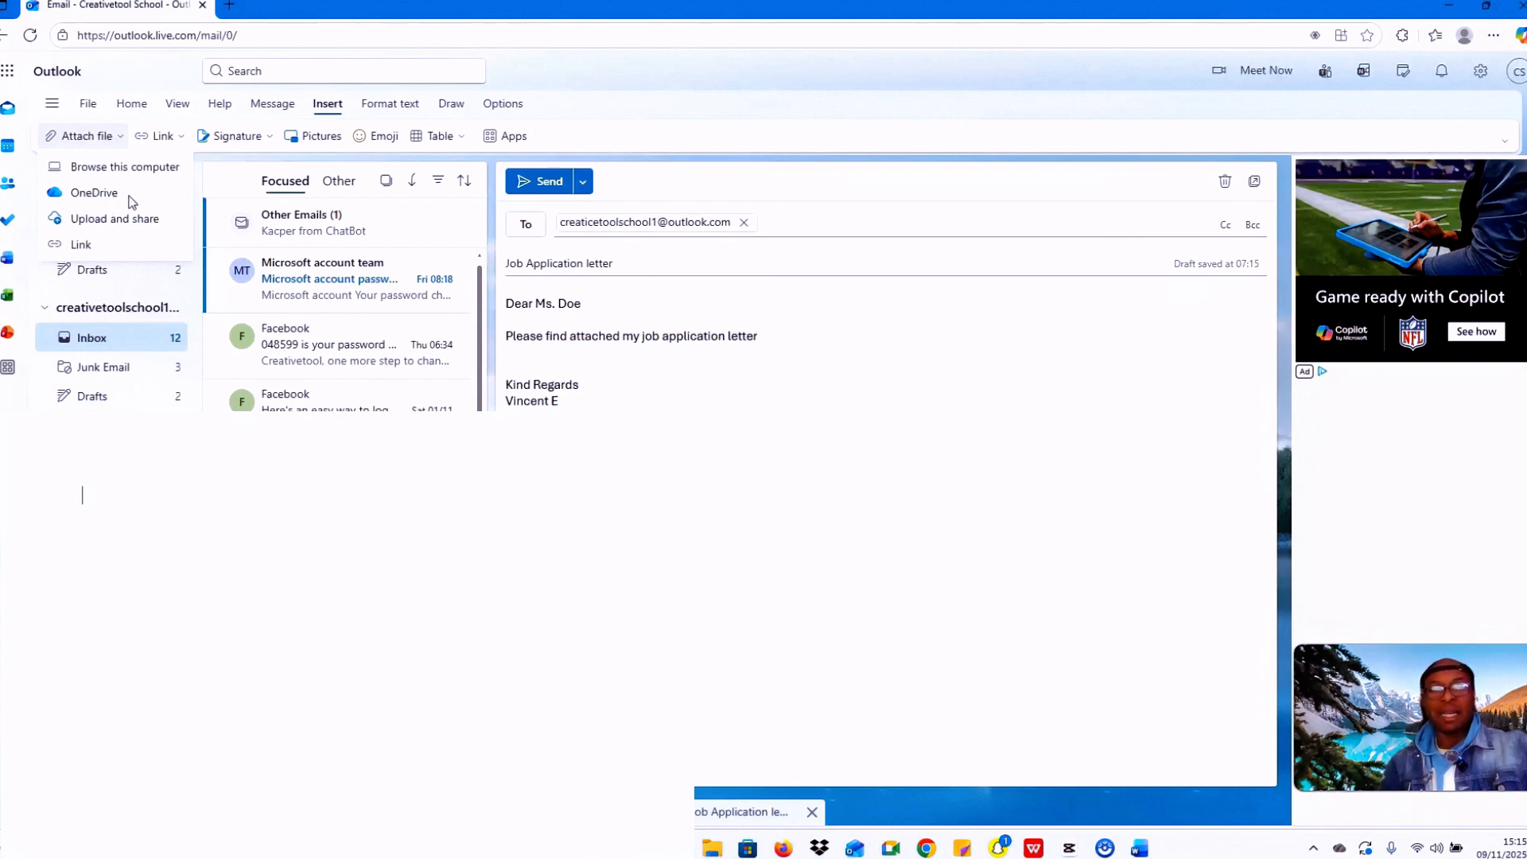
{"action": "left_click", "coordinate": [119, 231]}
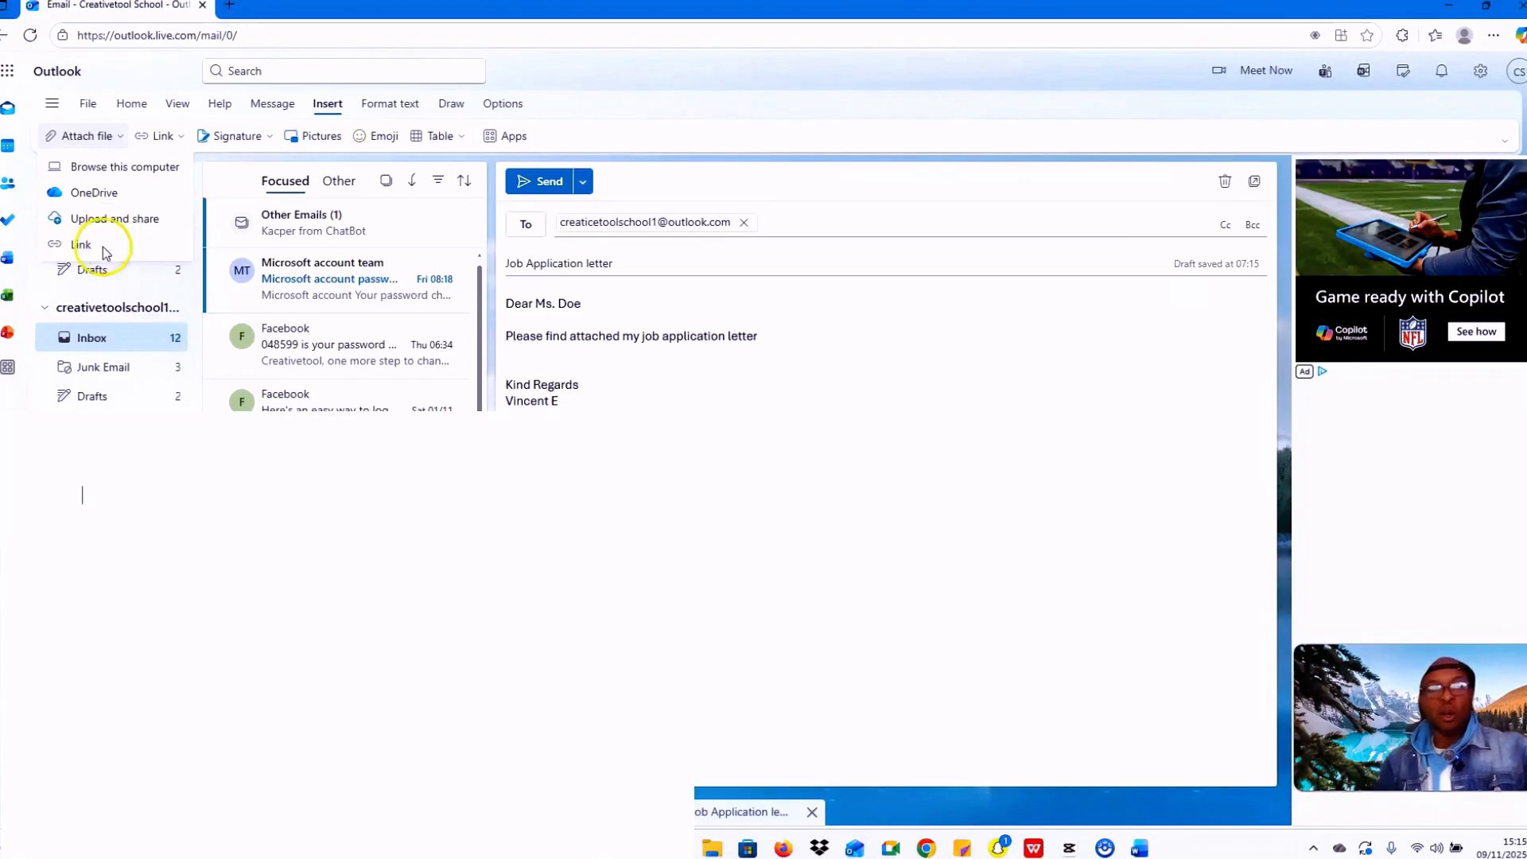
{"action": "left_click", "coordinate": [137, 169]}
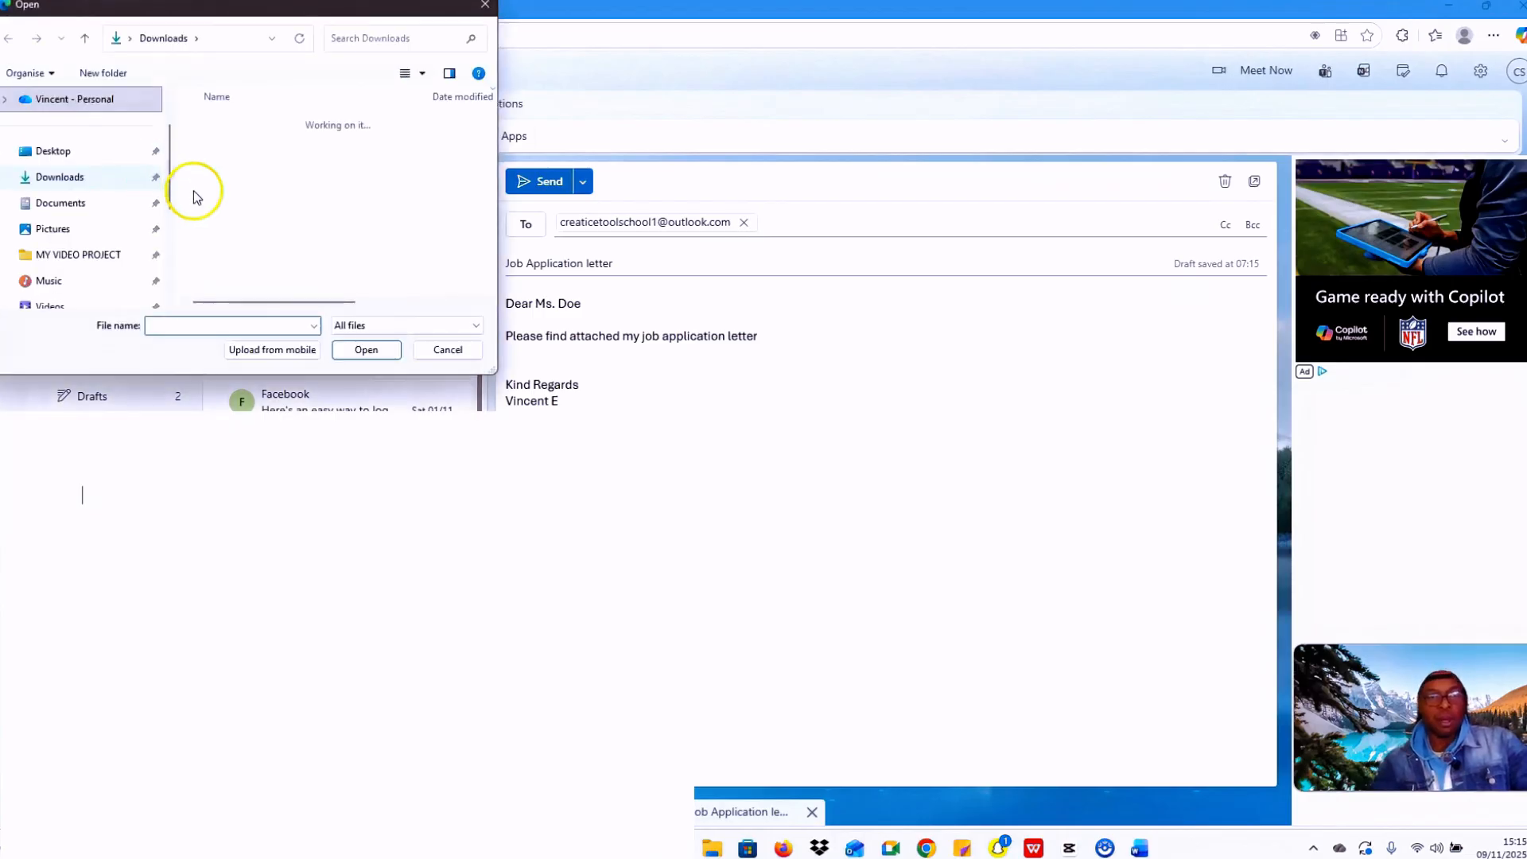
Step: Attach Job Application.pdf, found by searching the Documents folder for 9/11/2025
{"action": "left_click", "coordinate": [76, 205]}
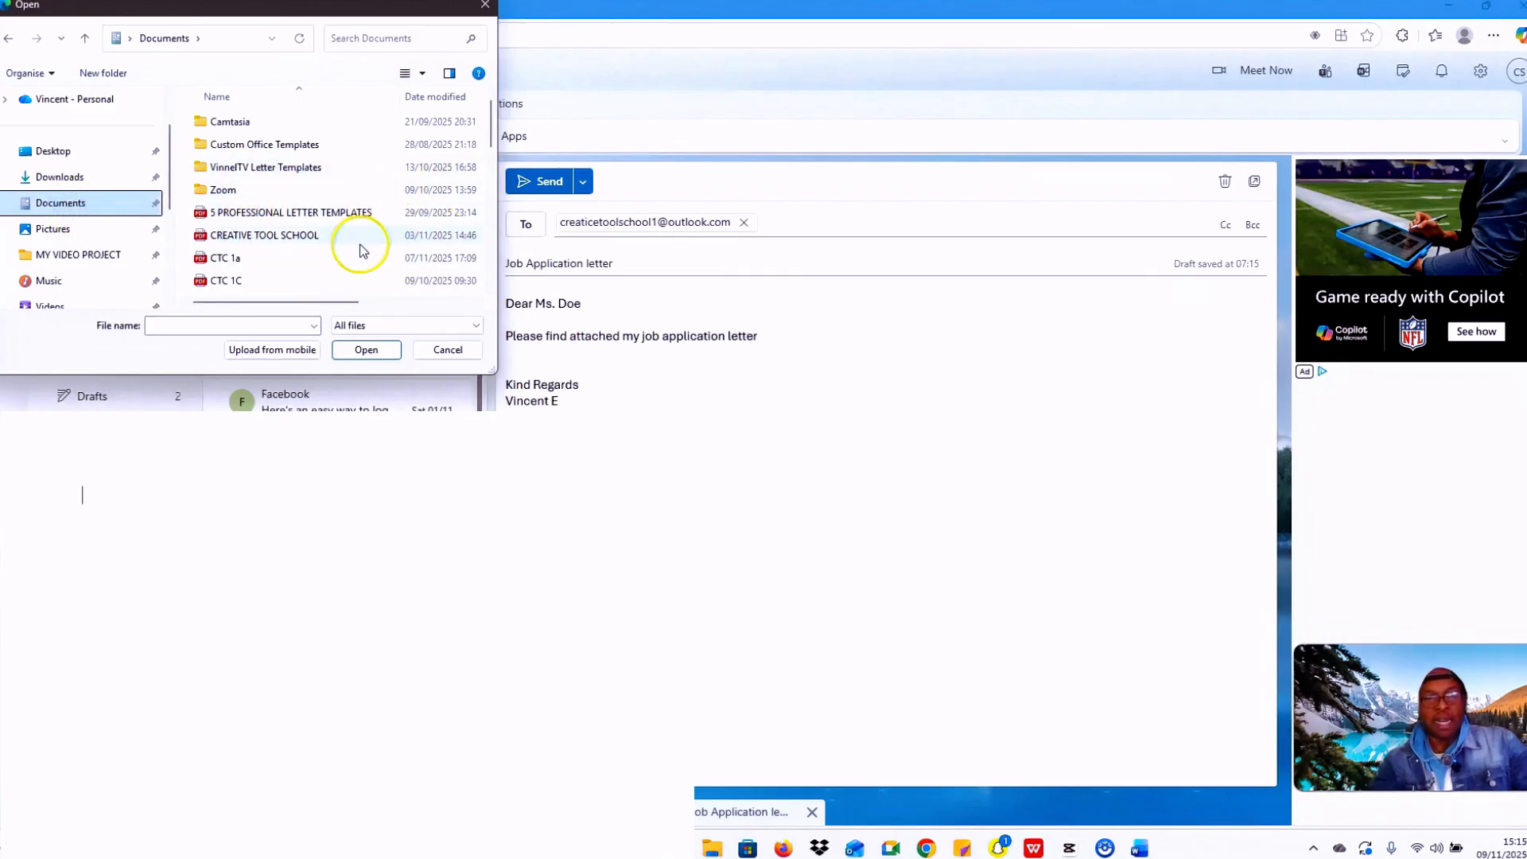
{"action": "scroll", "coordinate": [359, 251], "scroll_direction": "down", "scroll_amount": 2}
{"action": "scroll", "coordinate": [358, 250], "scroll_direction": "up", "scroll_amount": 1}
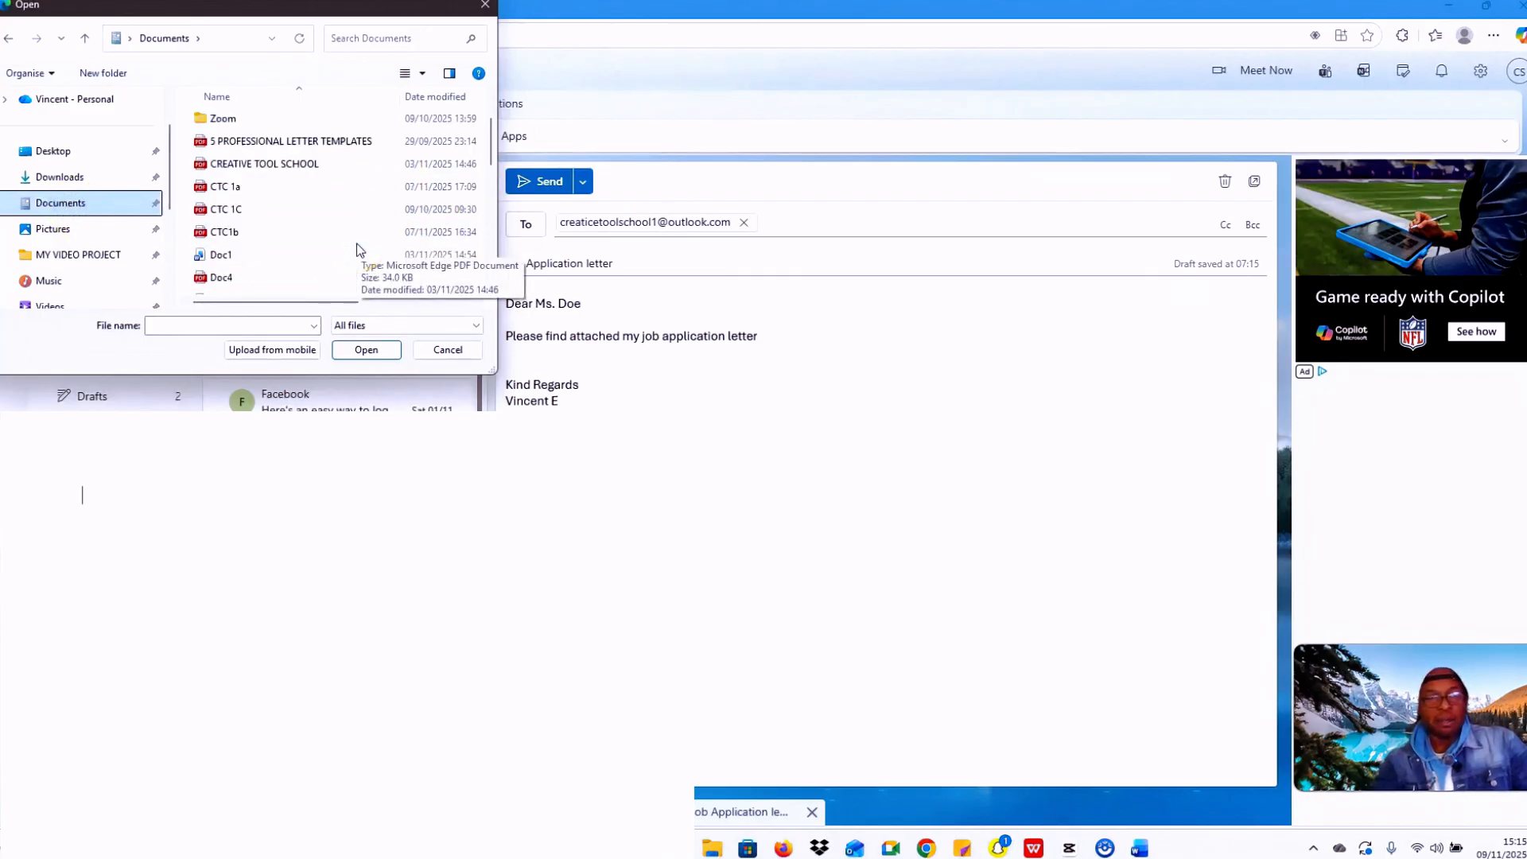
{"action": "scroll", "coordinate": [356, 249], "scroll_direction": "up", "scroll_amount": 1}
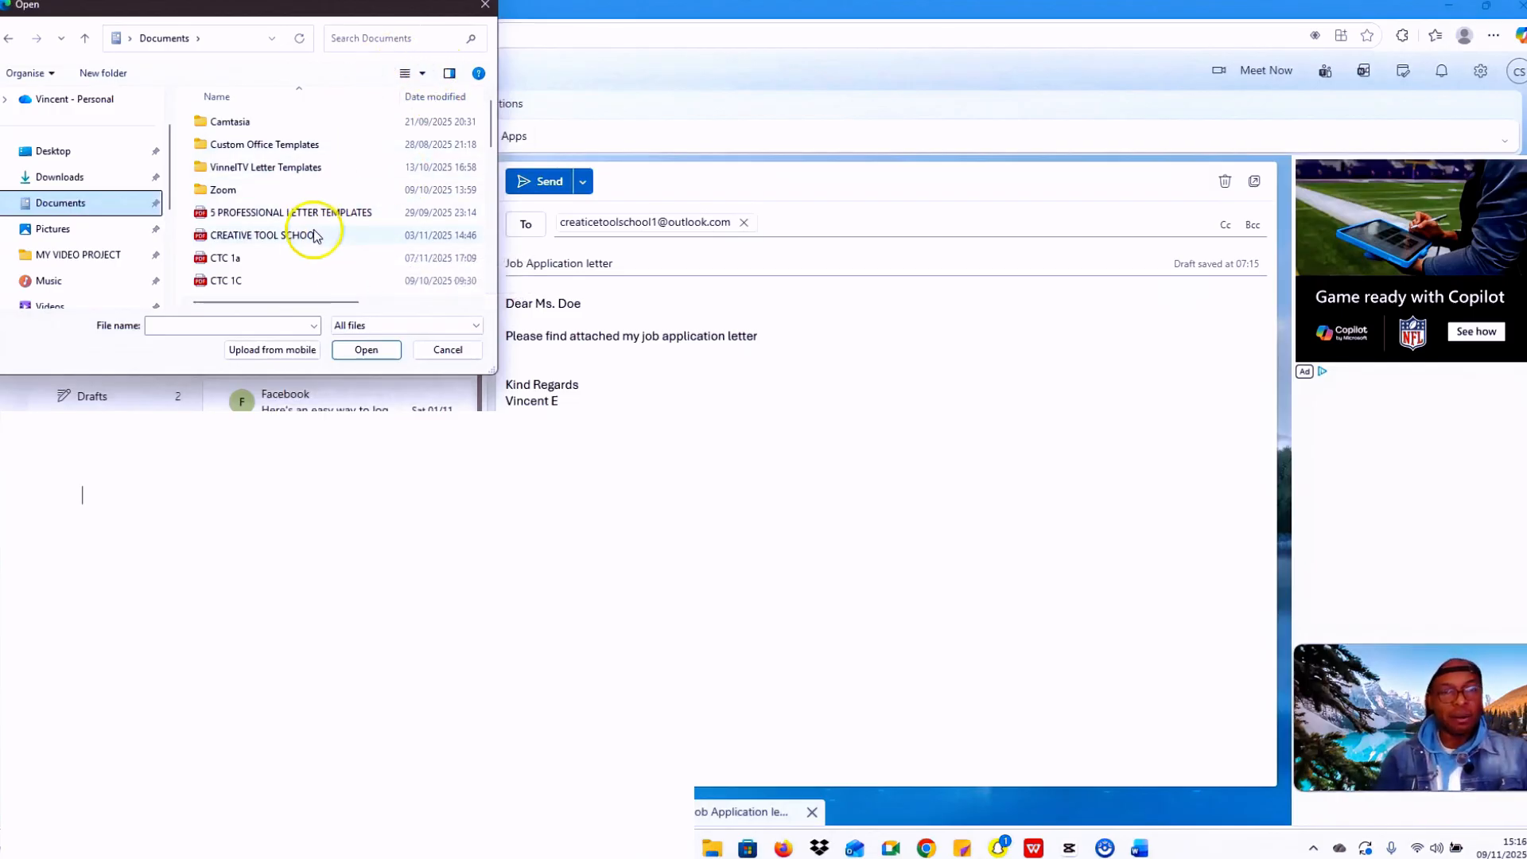
{"action": "left_click", "coordinate": [355, 37]}
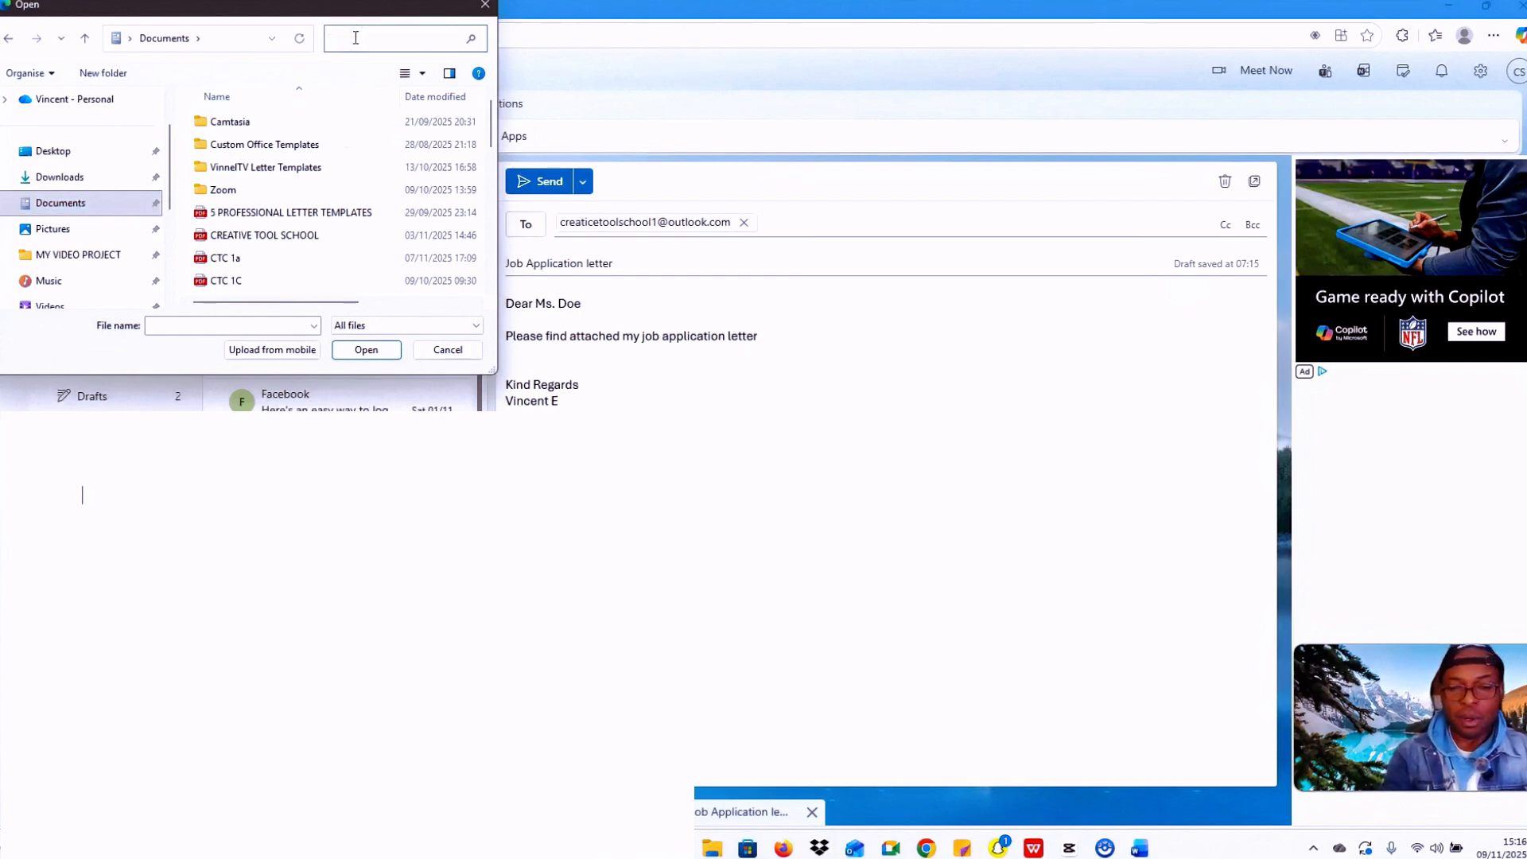
{"action": "type", "text": "9/11"}
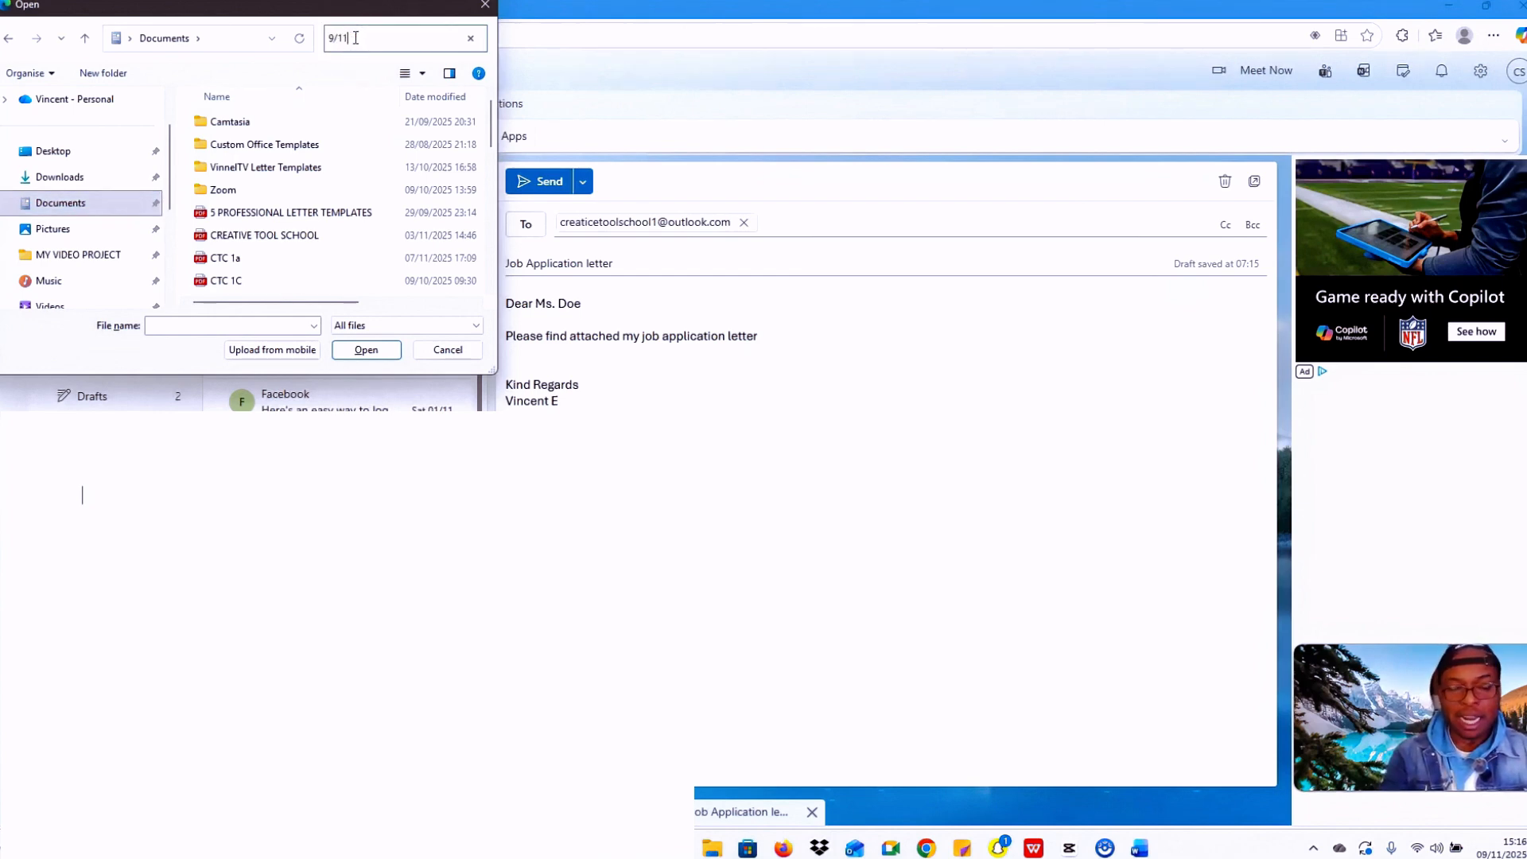
{"action": "type", "text": "/202"}
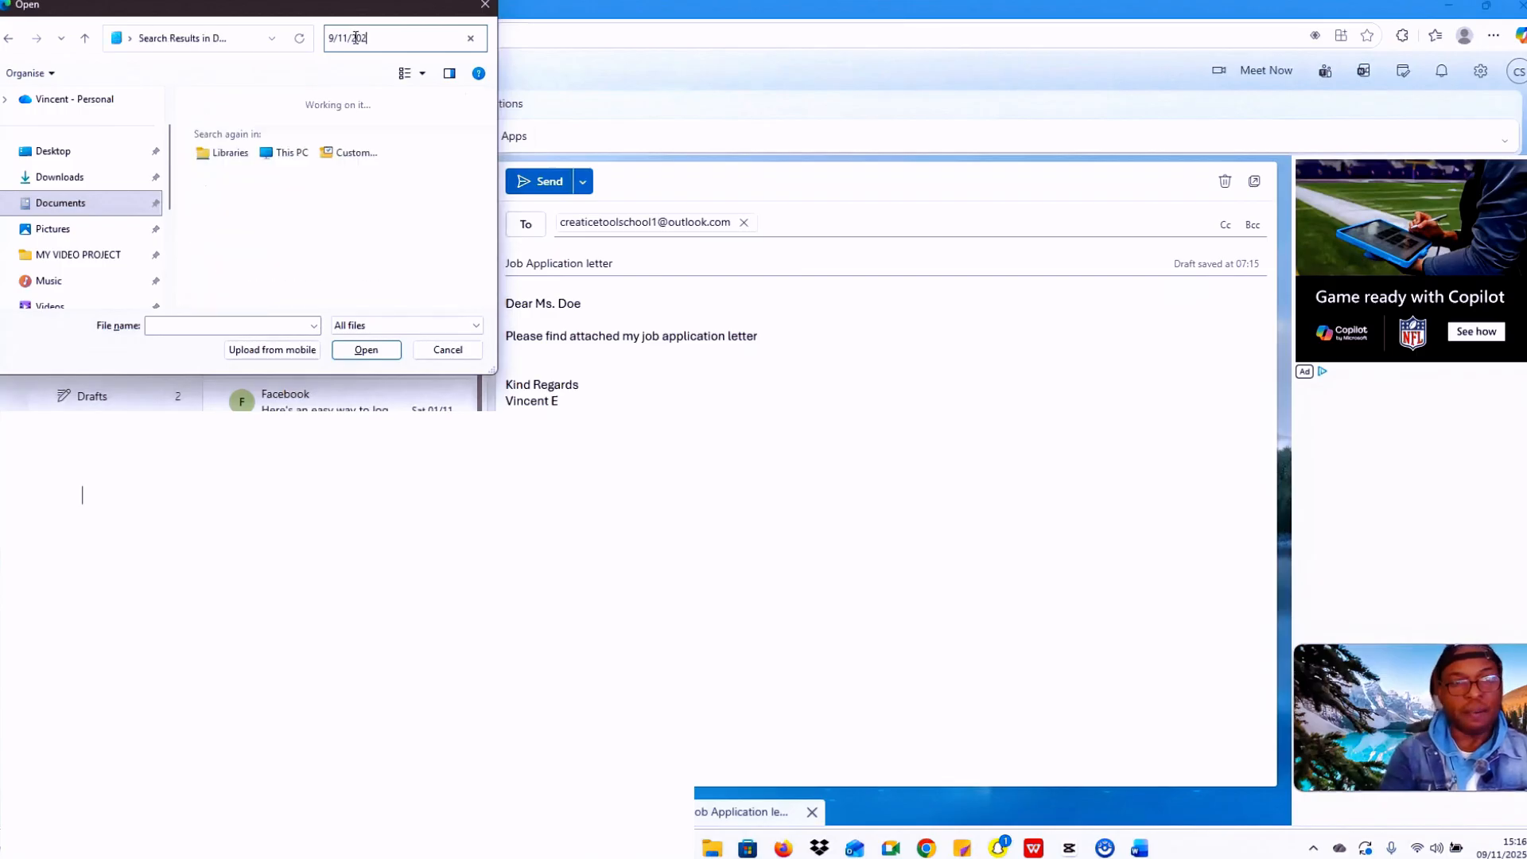
{"action": "type", "text": "5"}
{"action": "left_click", "coordinate": [370, 126]}
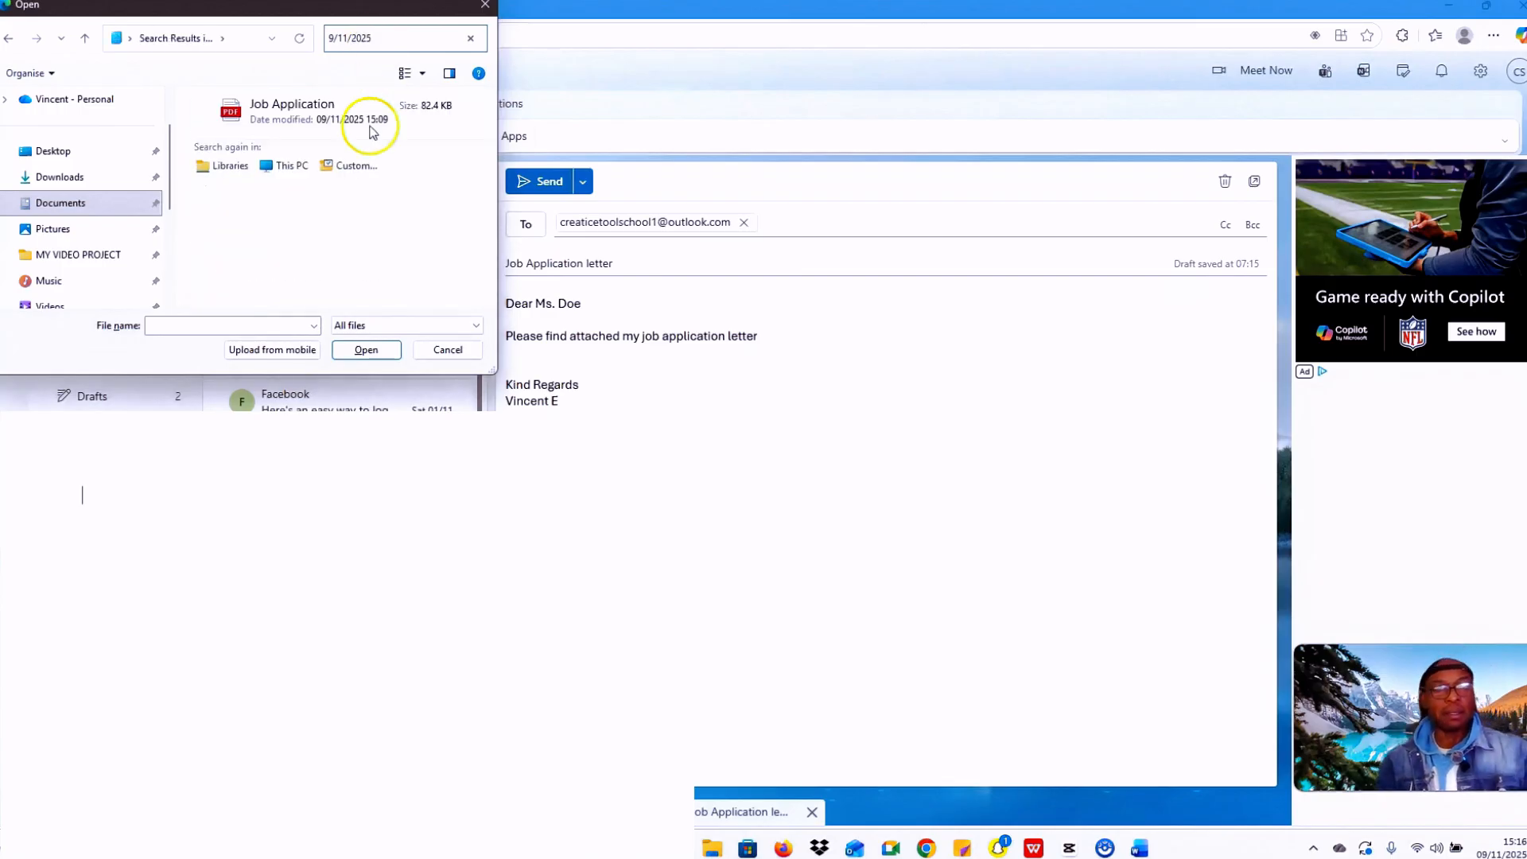
{"action": "left_click", "coordinate": [317, 119]}
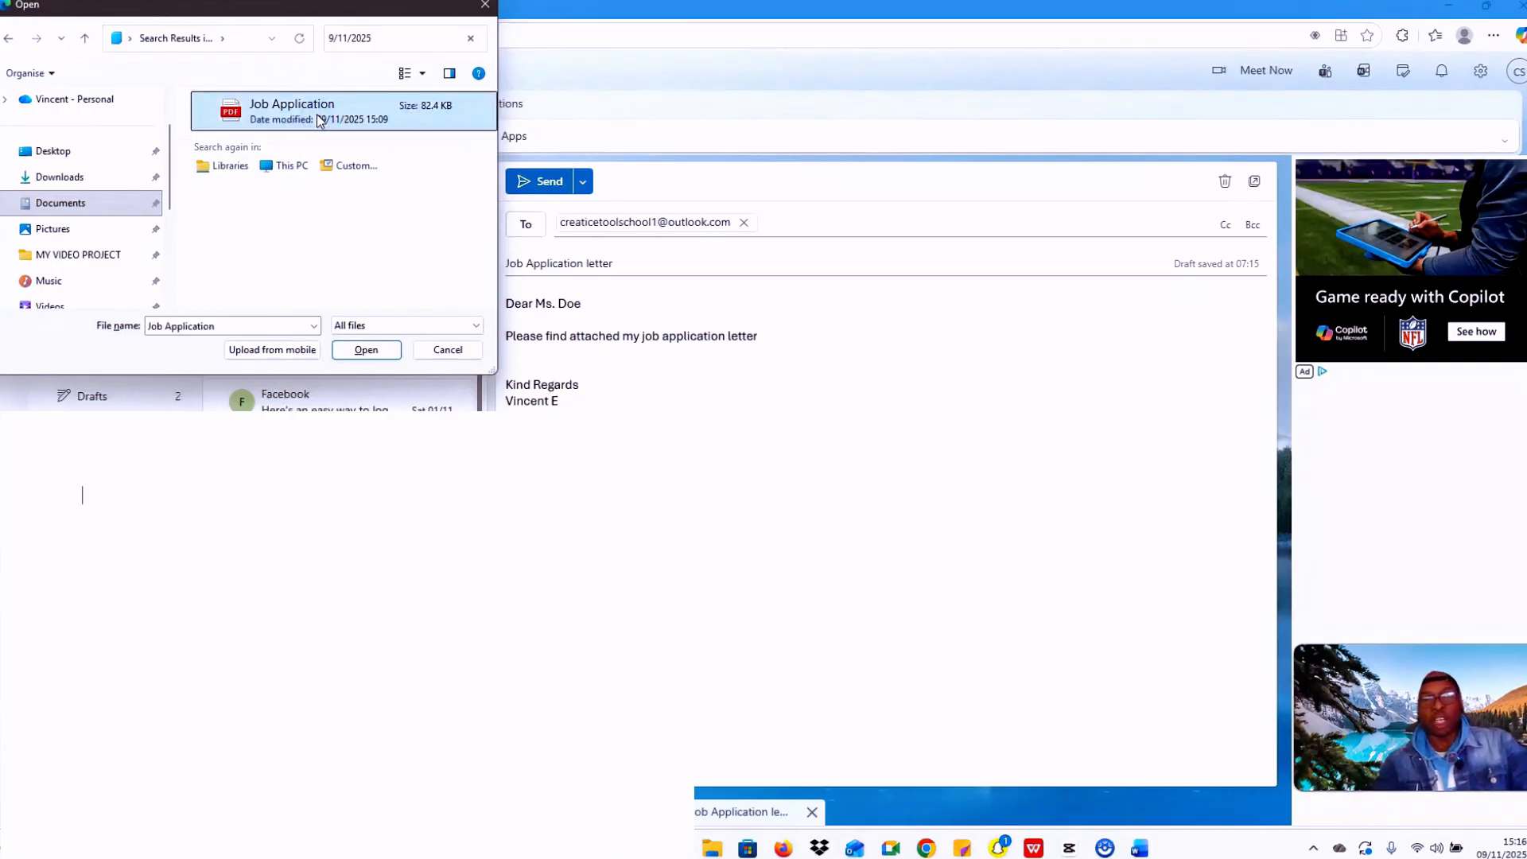
{"action": "left_click", "coordinate": [366, 351]}
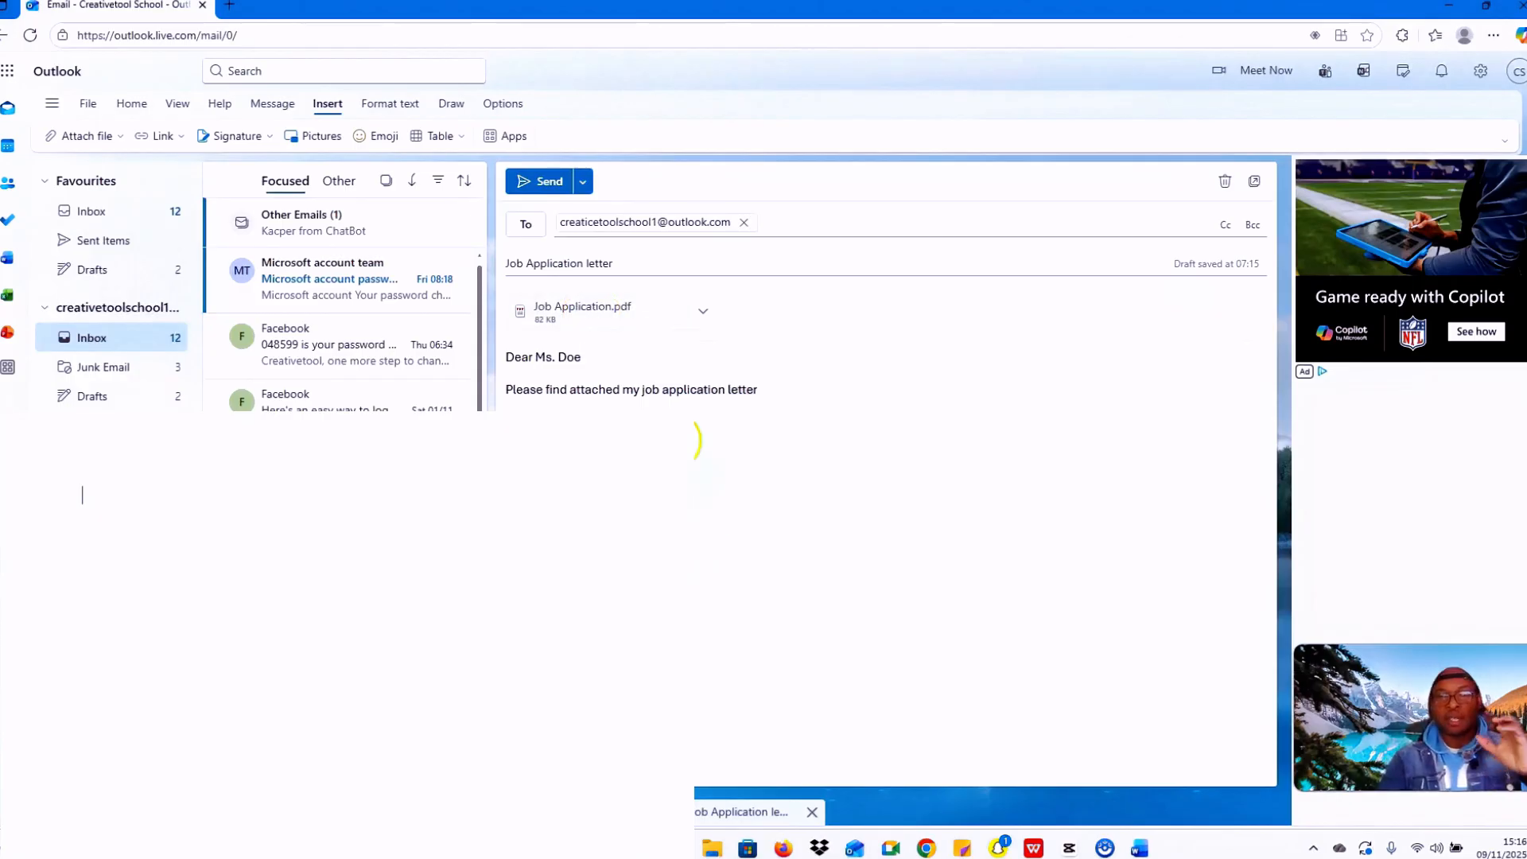
Step: Send the email, then open the received Job Application letter and its PDF attachment from the Inbox
{"action": "left_click", "coordinate": [543, 182]}
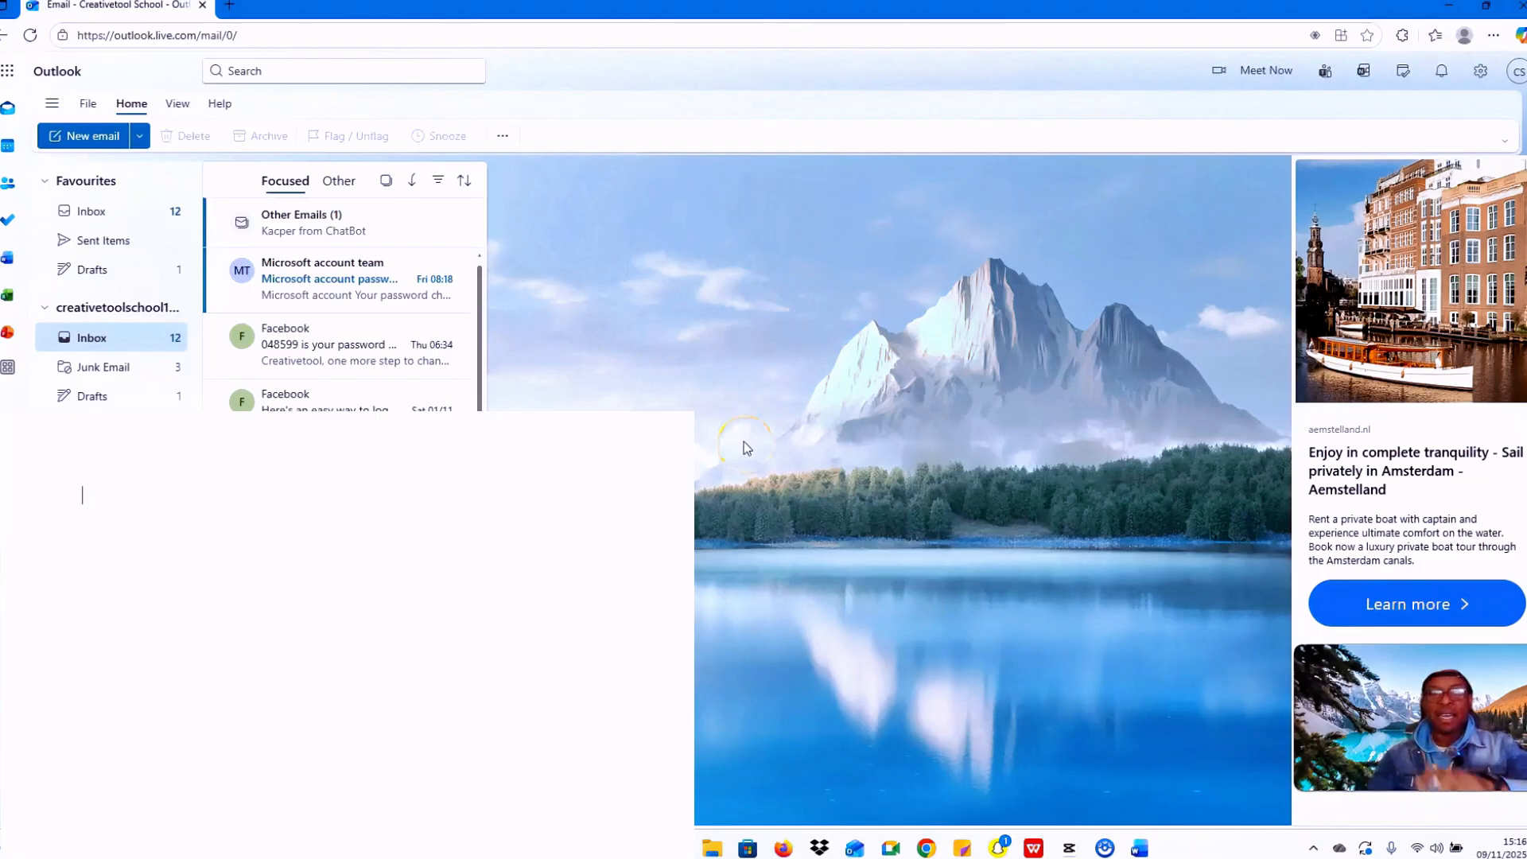
{"action": "left_click", "coordinate": [79, 209]}
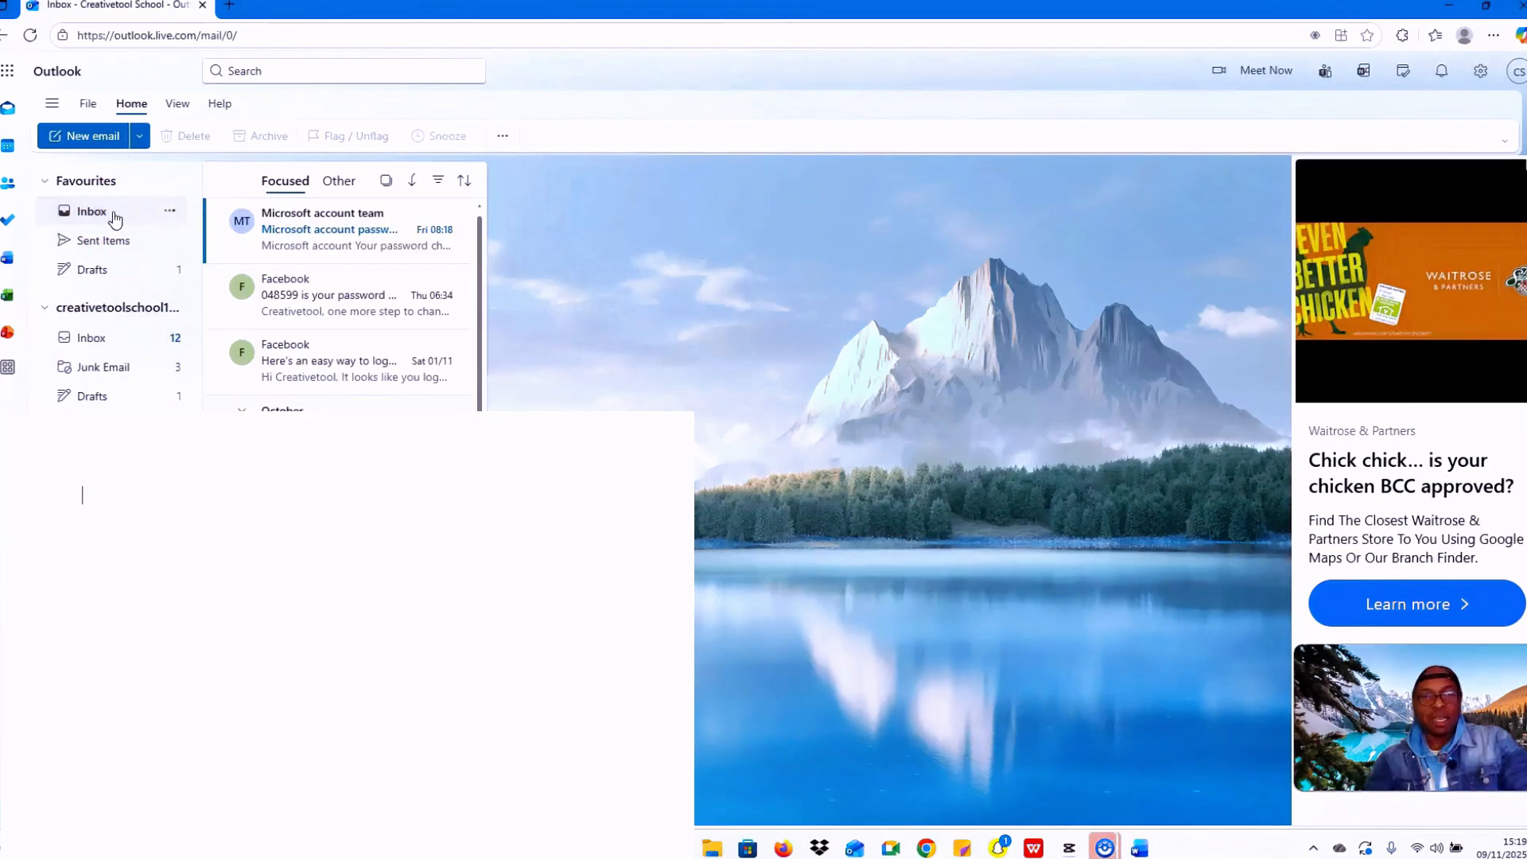
{"action": "left_click", "coordinate": [371, 237]}
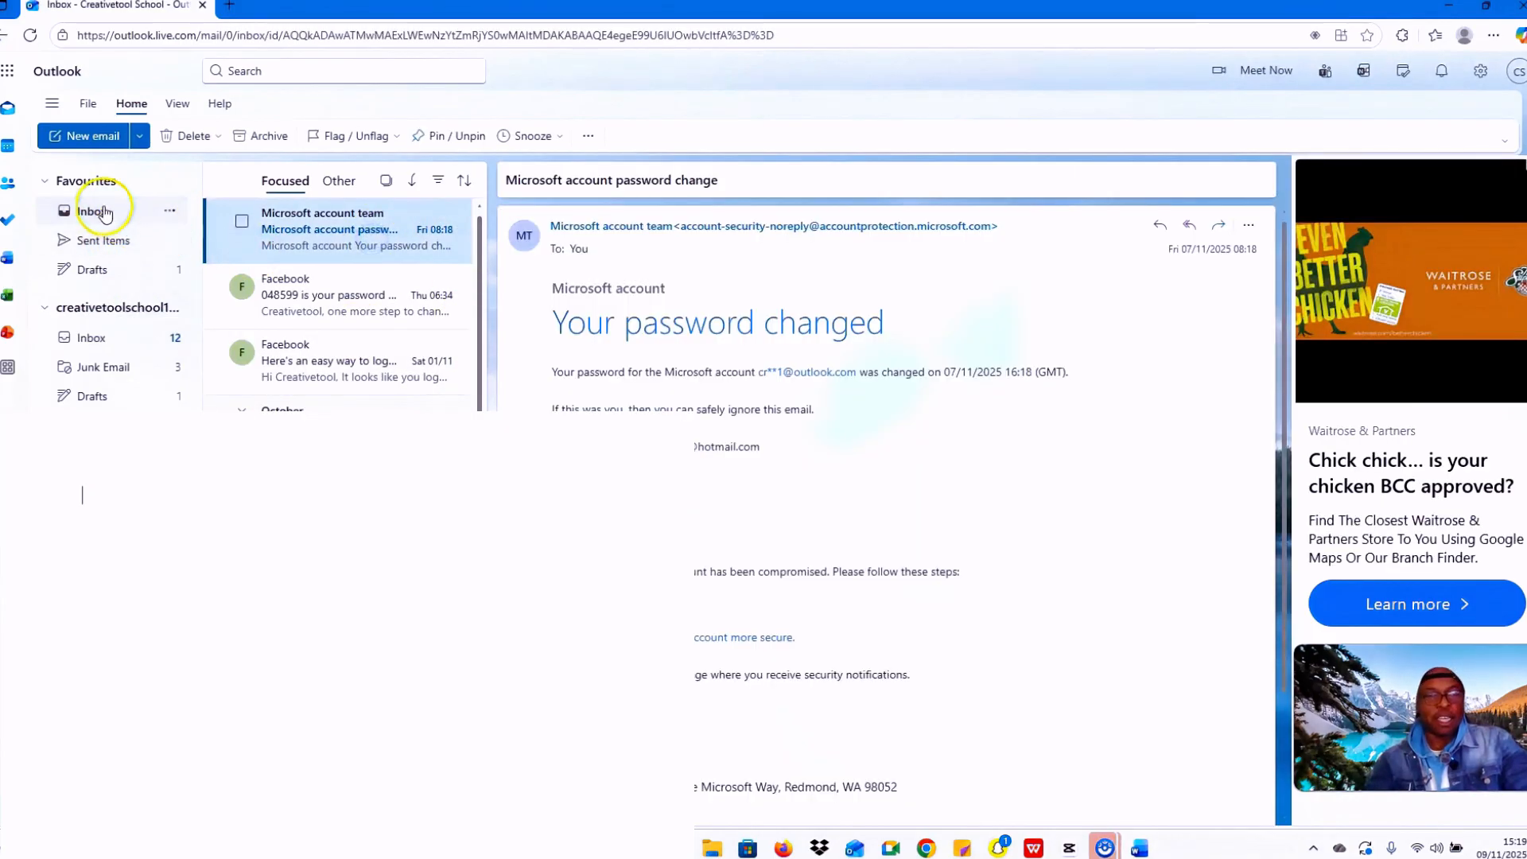
{"action": "left_click", "coordinate": [94, 211]}
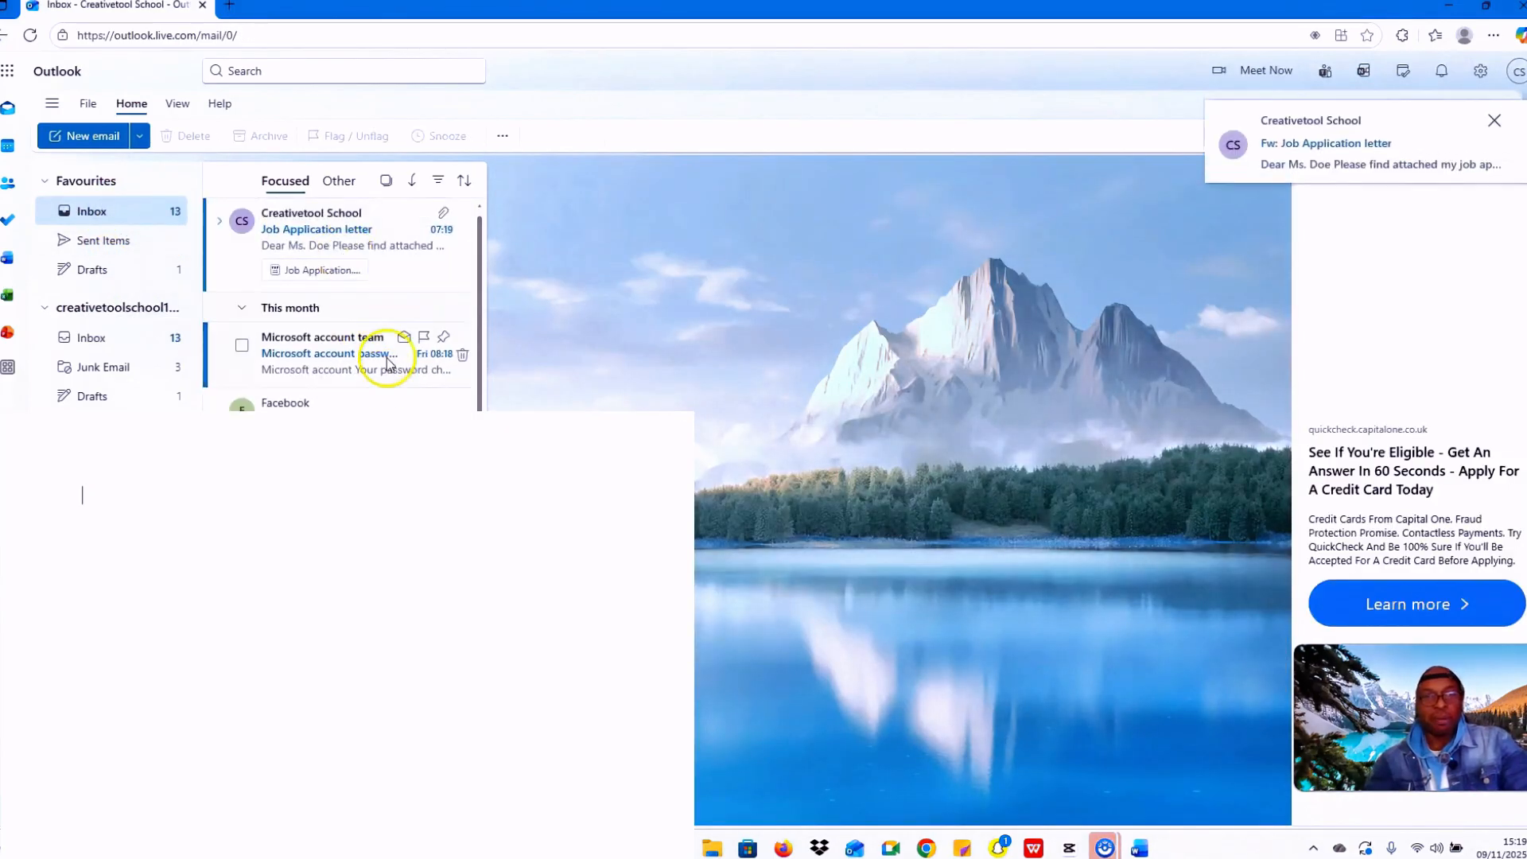
{"action": "left_click", "coordinate": [326, 238]}
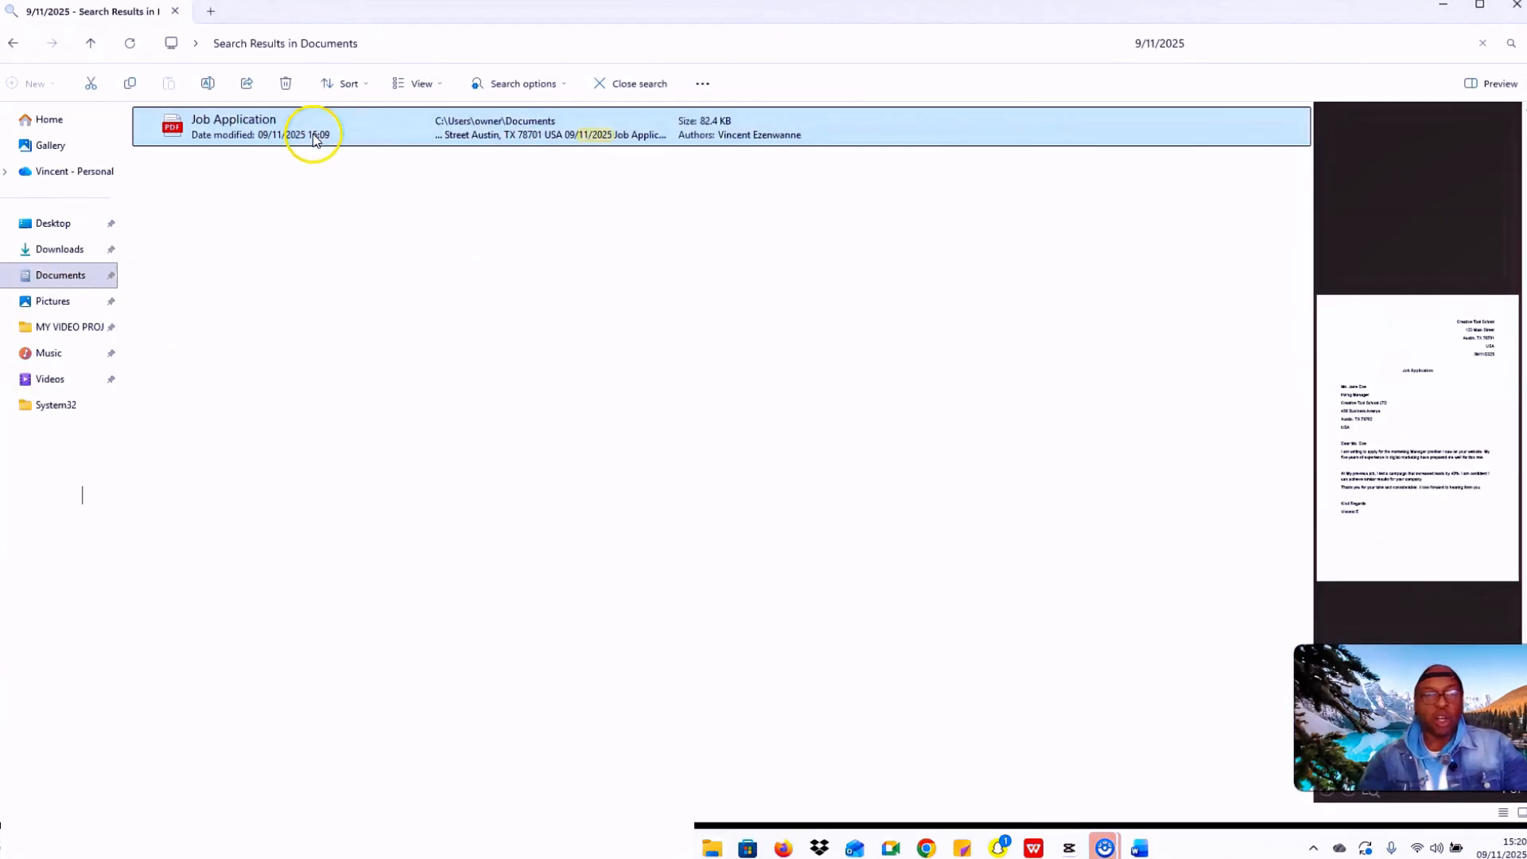
{"action": "left_click", "coordinate": [315, 127]}
Step: Open Job Application.pdf in Edge and scroll over the whole one-page letter
{"action": "double_click", "coordinate": [315, 127]}
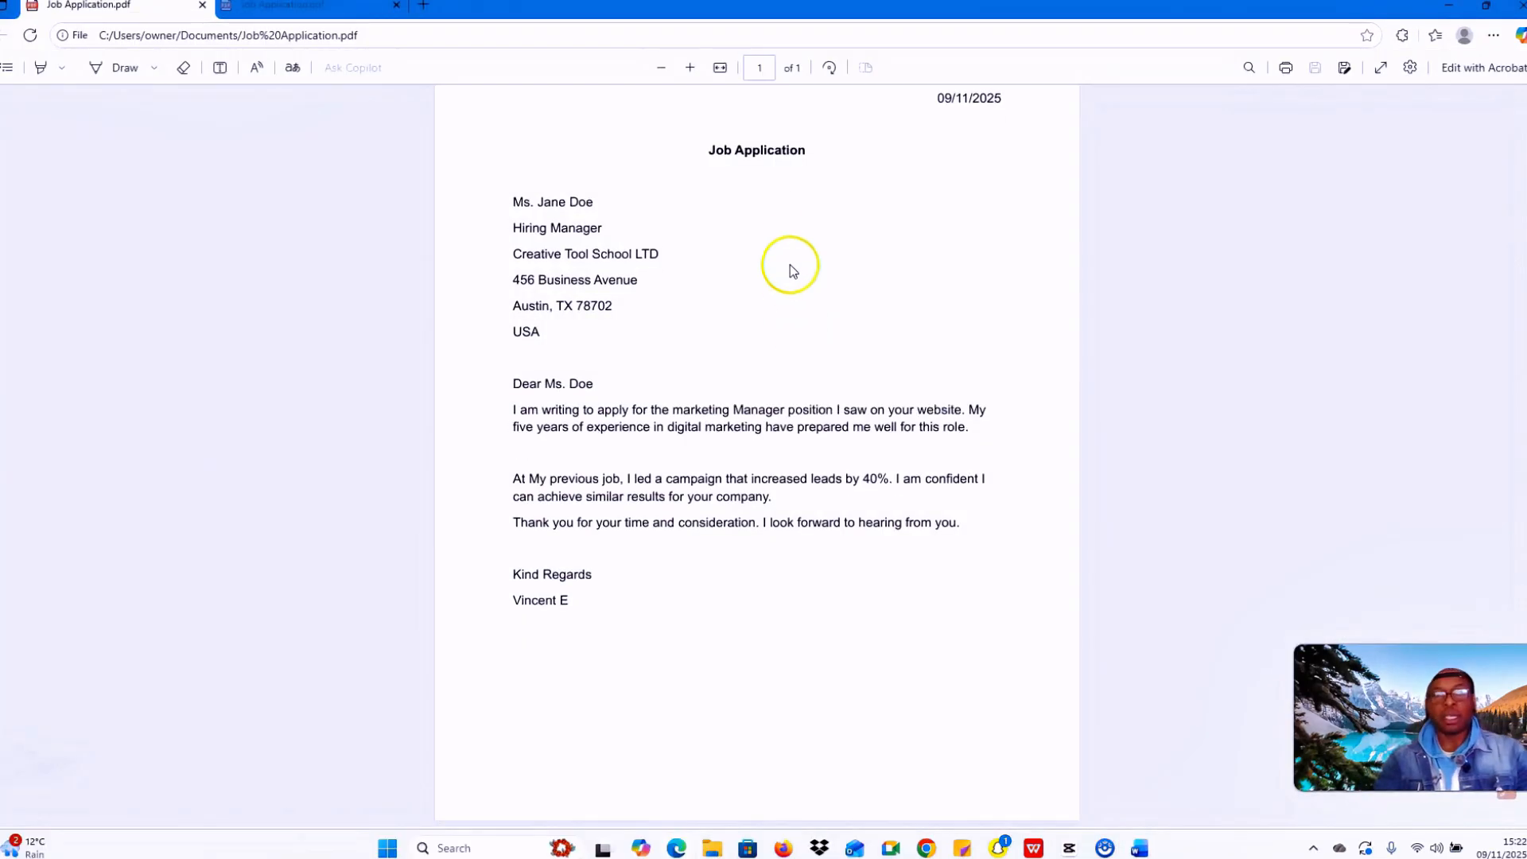
{"action": "scroll", "coordinate": [795, 242], "scroll_direction": "up", "scroll_amount": 3}
{"action": "scroll", "coordinate": [799, 246], "scroll_direction": "down", "scroll_amount": 2}
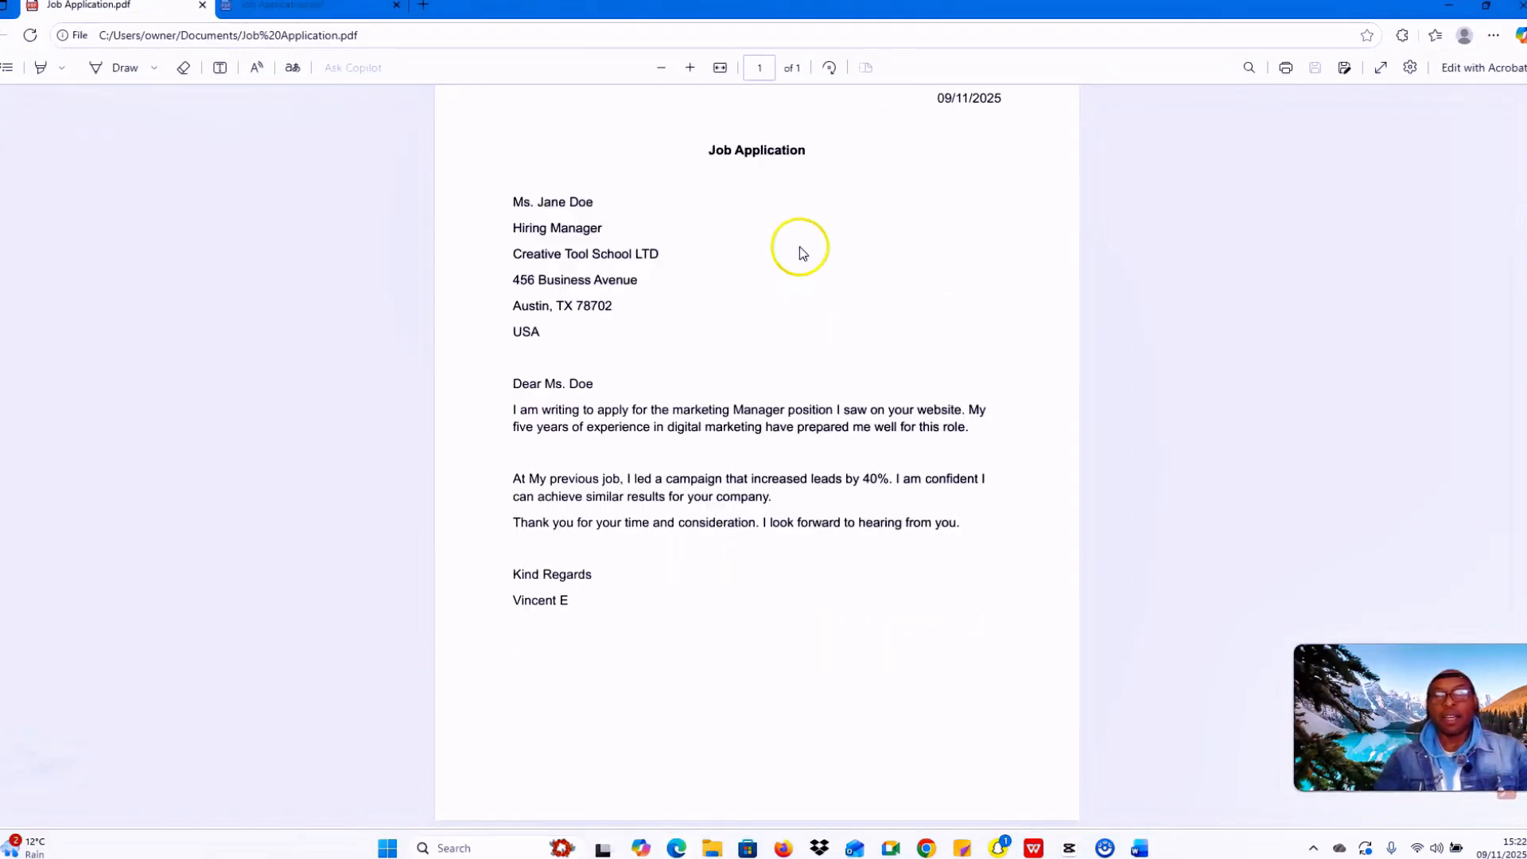
{"action": "scroll", "coordinate": [799, 246], "scroll_direction": "up", "scroll_amount": 2}
{"action": "scroll", "coordinate": [799, 246], "scroll_direction": "down", "scroll_amount": 1}
{"action": "scroll", "coordinate": [827, 358], "scroll_direction": "down", "scroll_amount": 1}
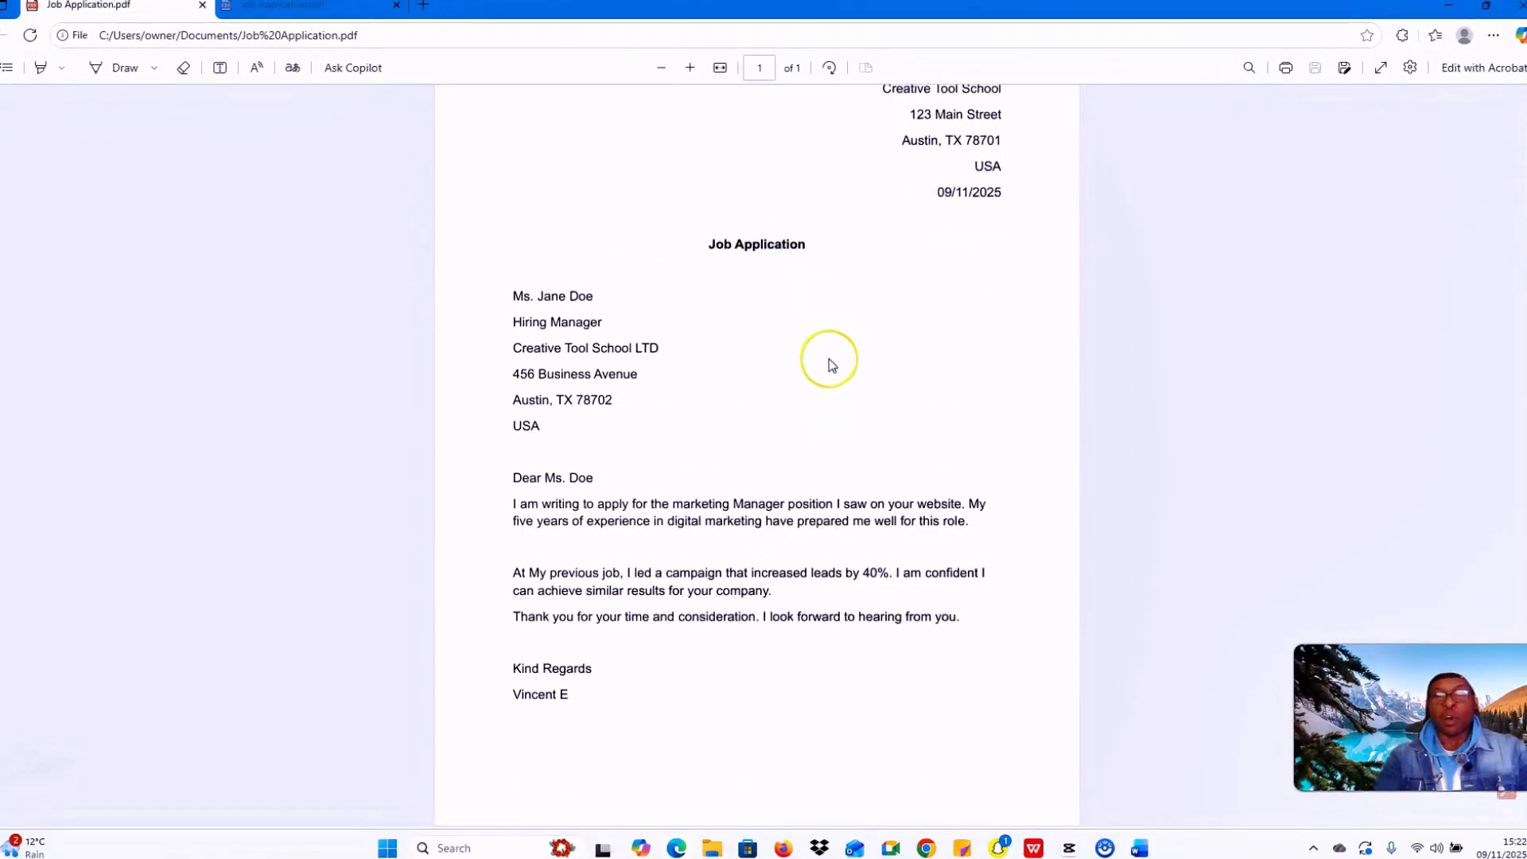
{"action": "scroll", "coordinate": [828, 359], "scroll_direction": "up", "scroll_amount": 2}
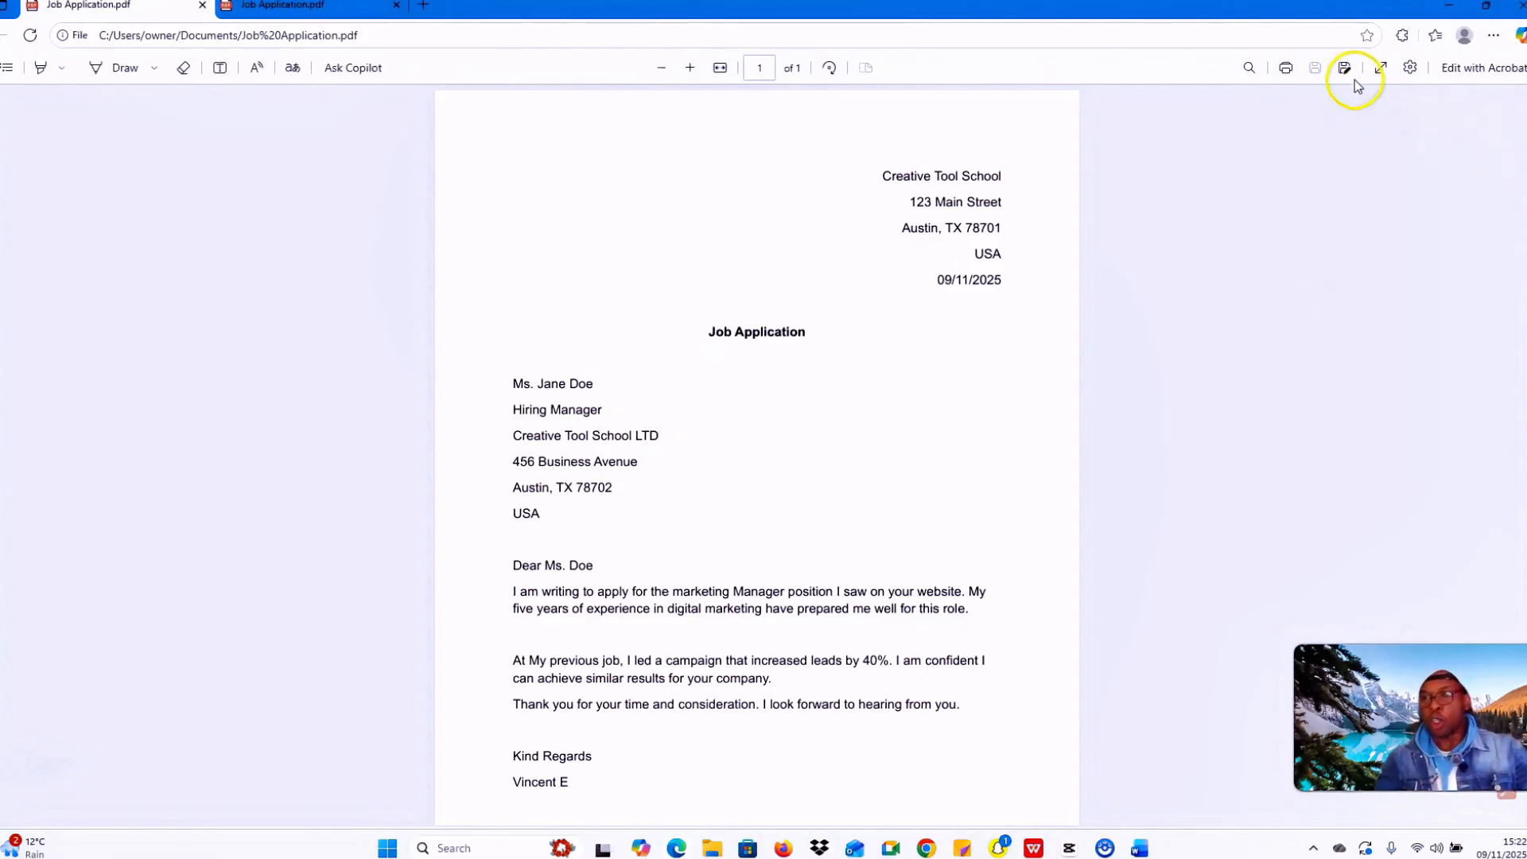
Step: In the print settings, select the HP LaserJet MFP M140w printer
{"action": "left_click", "coordinate": [1286, 68]}
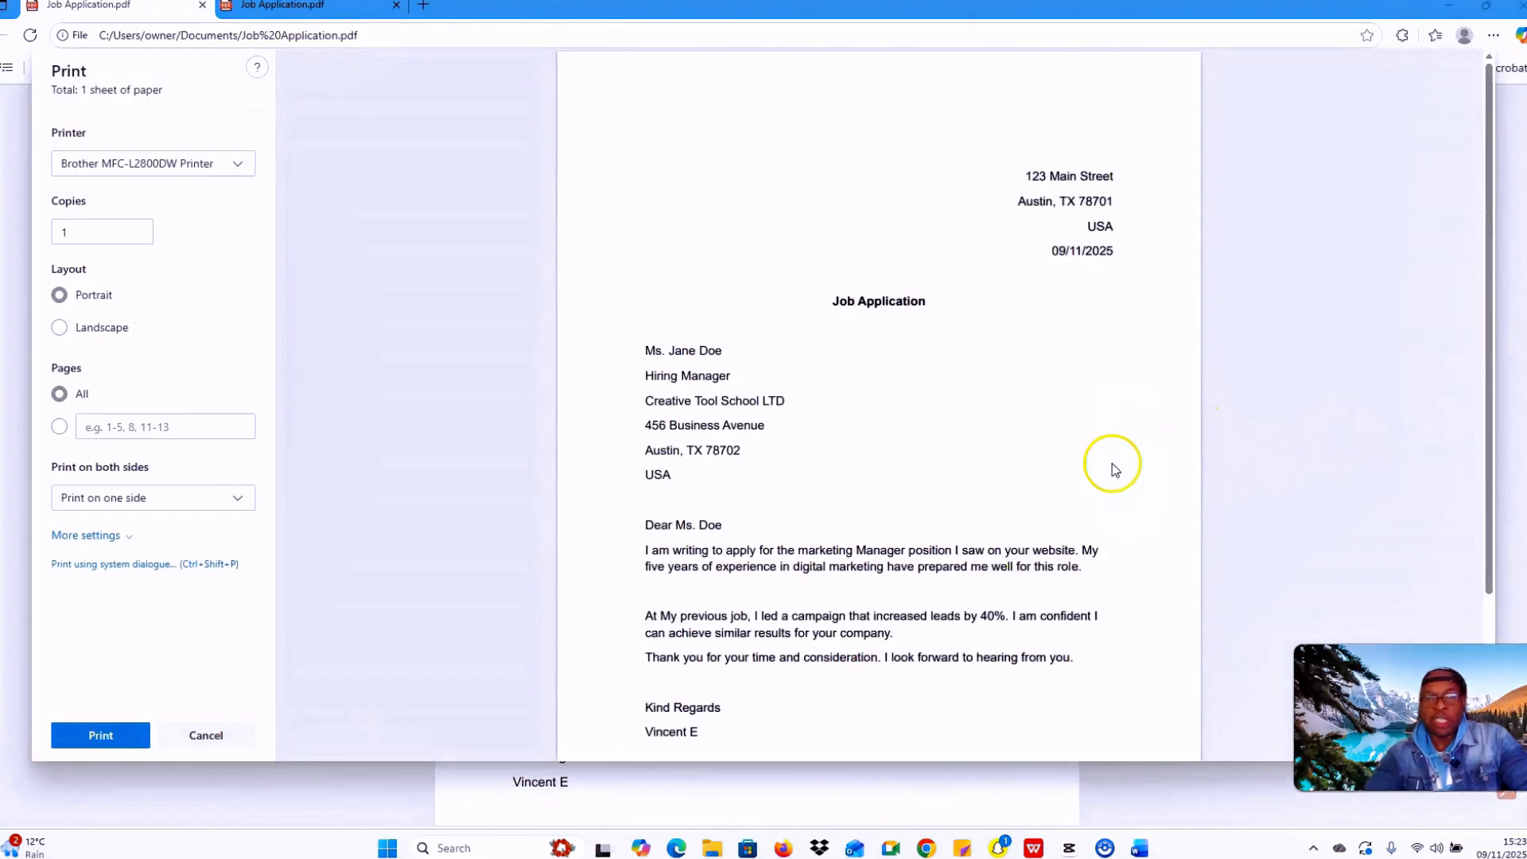
{"action": "left_click", "coordinate": [237, 165]}
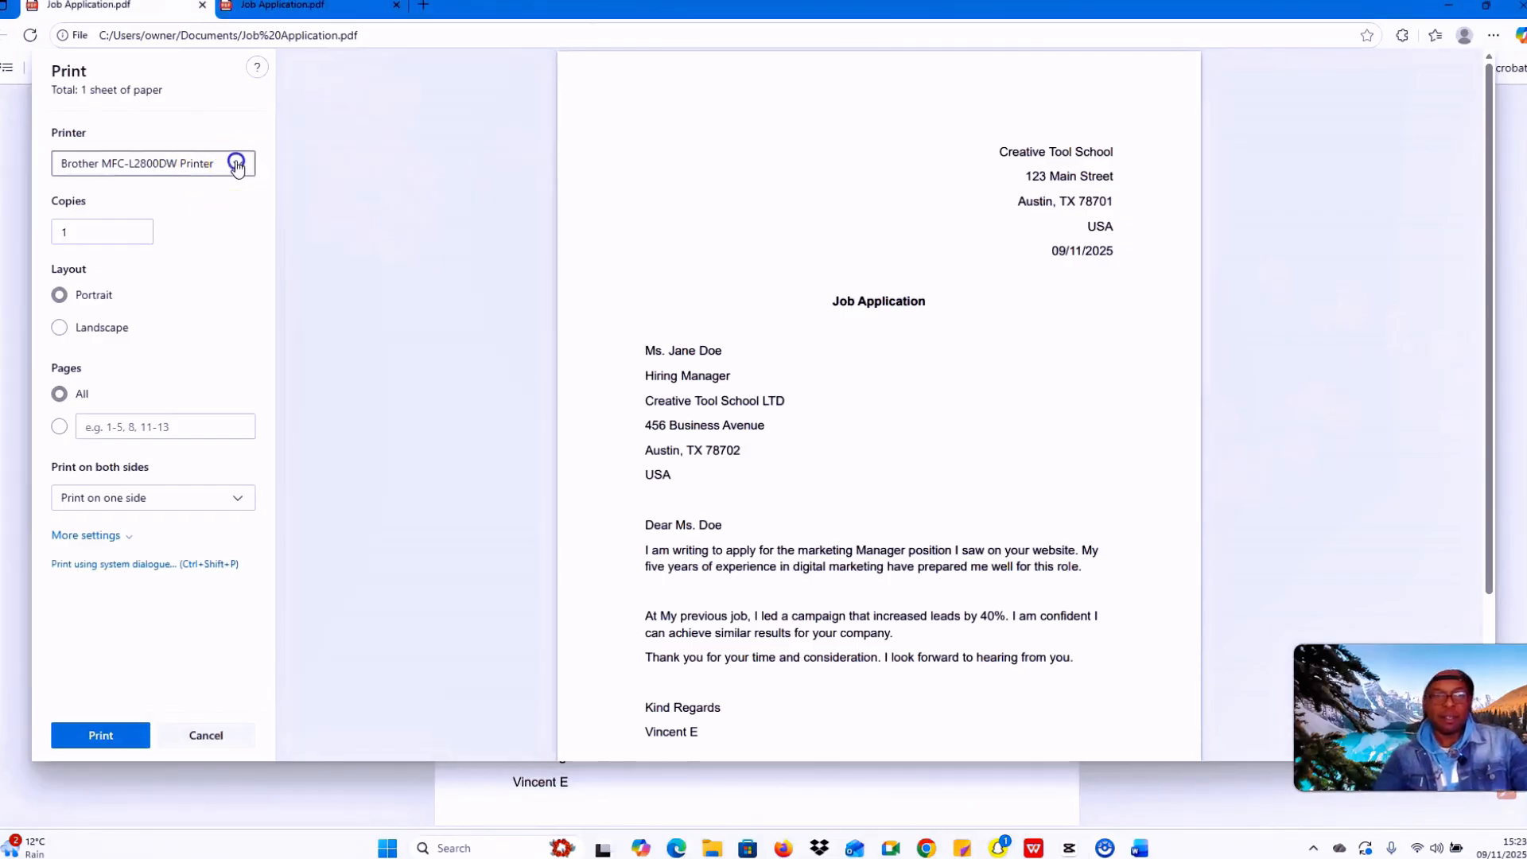
{"action": "scroll", "coordinate": [119, 254], "scroll_direction": "down", "scroll_amount": 2}
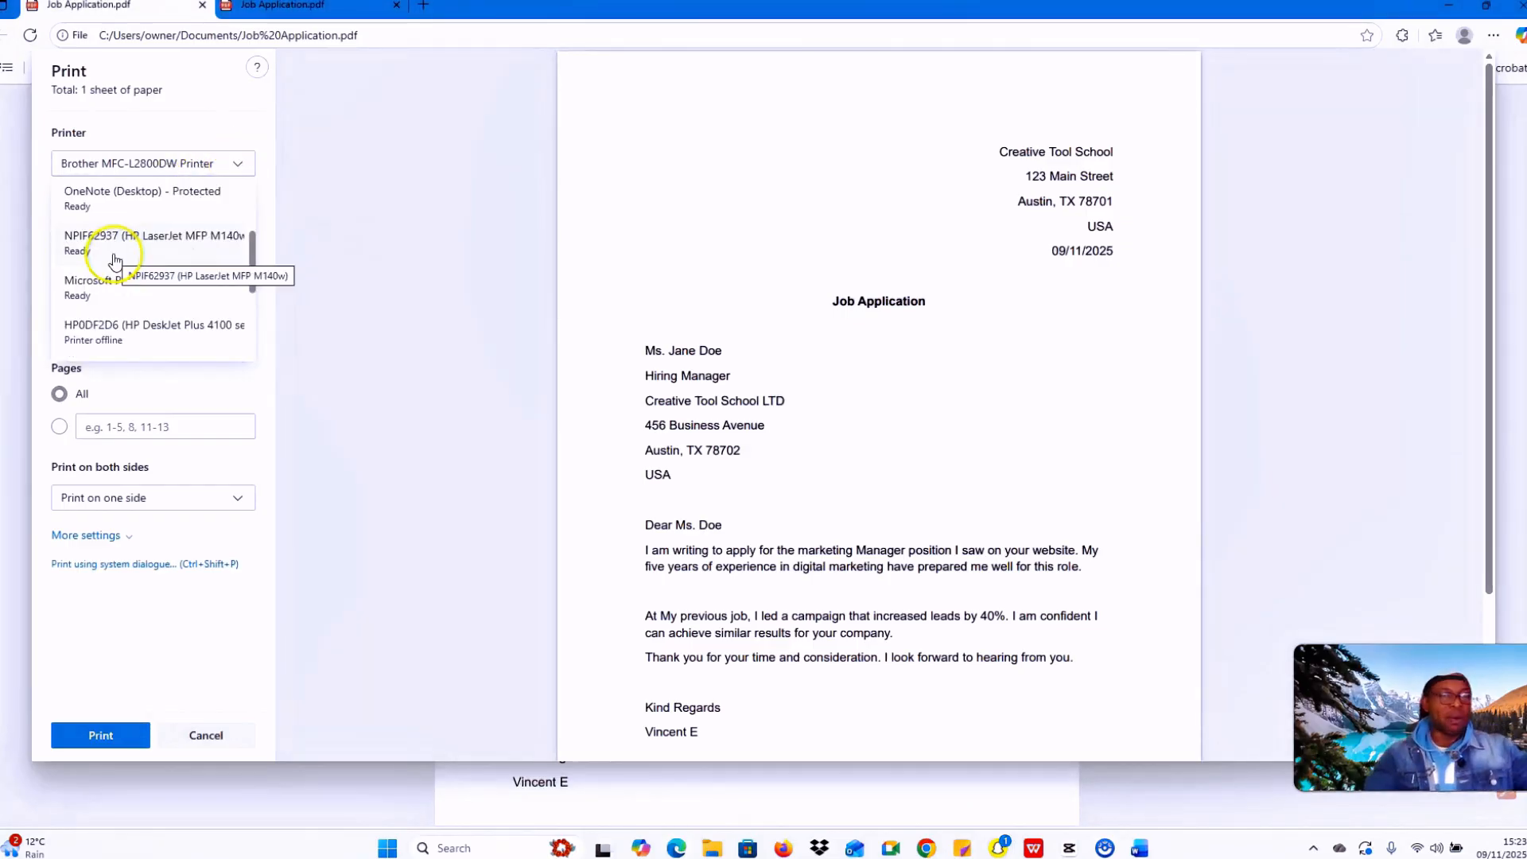
{"action": "left_click", "coordinate": [193, 246]}
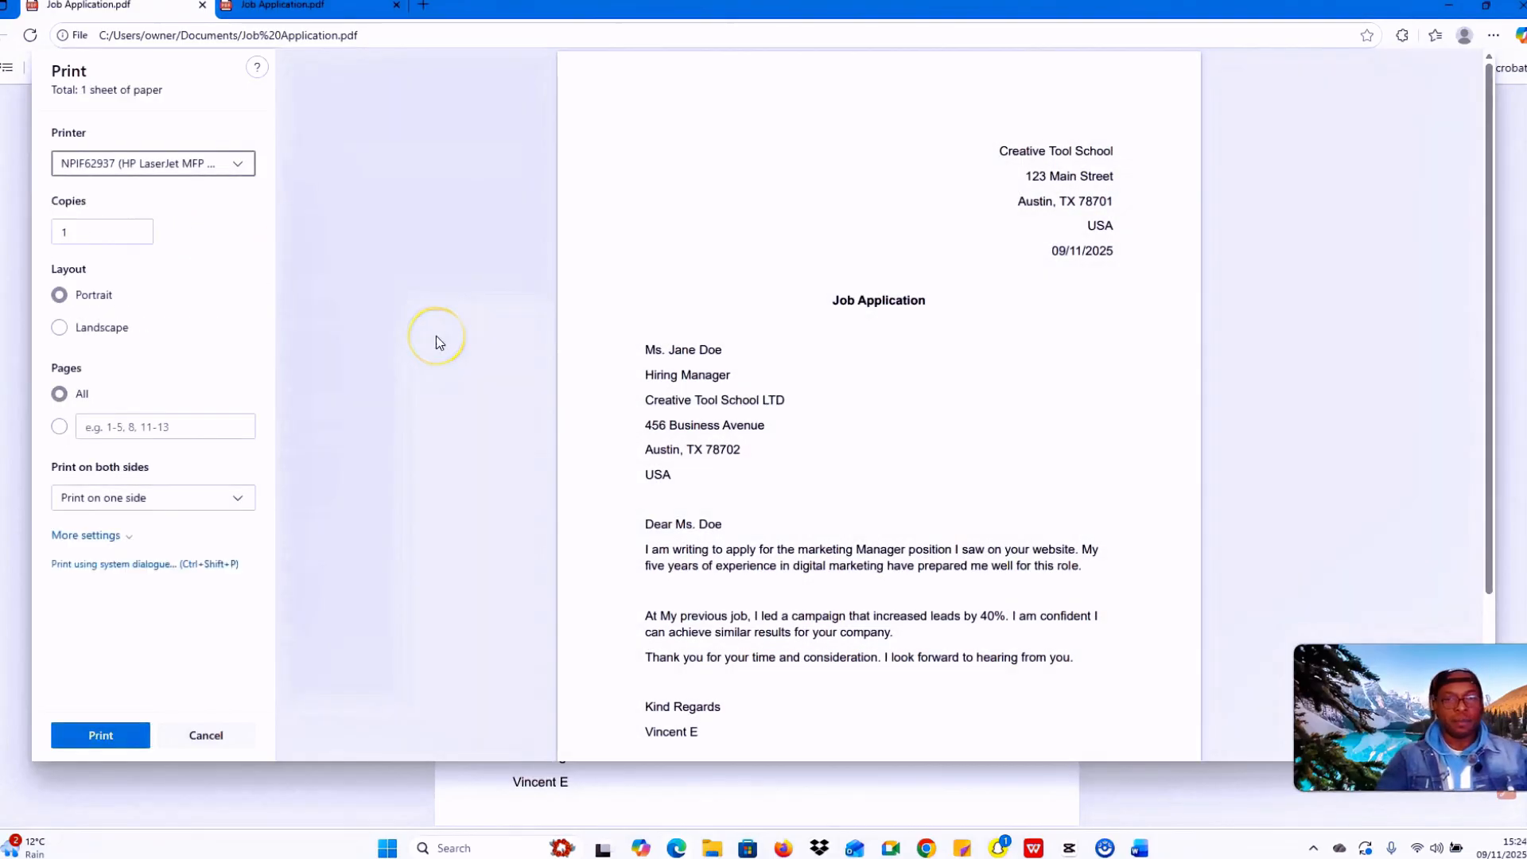
{"action": "scroll", "coordinate": [950, 369], "scroll_direction": "down", "scroll_amount": 1}
{"action": "scroll", "coordinate": [954, 358], "scroll_direction": "down", "scroll_amount": 1}
{"action": "scroll", "coordinate": [938, 354], "scroll_direction": "up", "scroll_amount": 2}
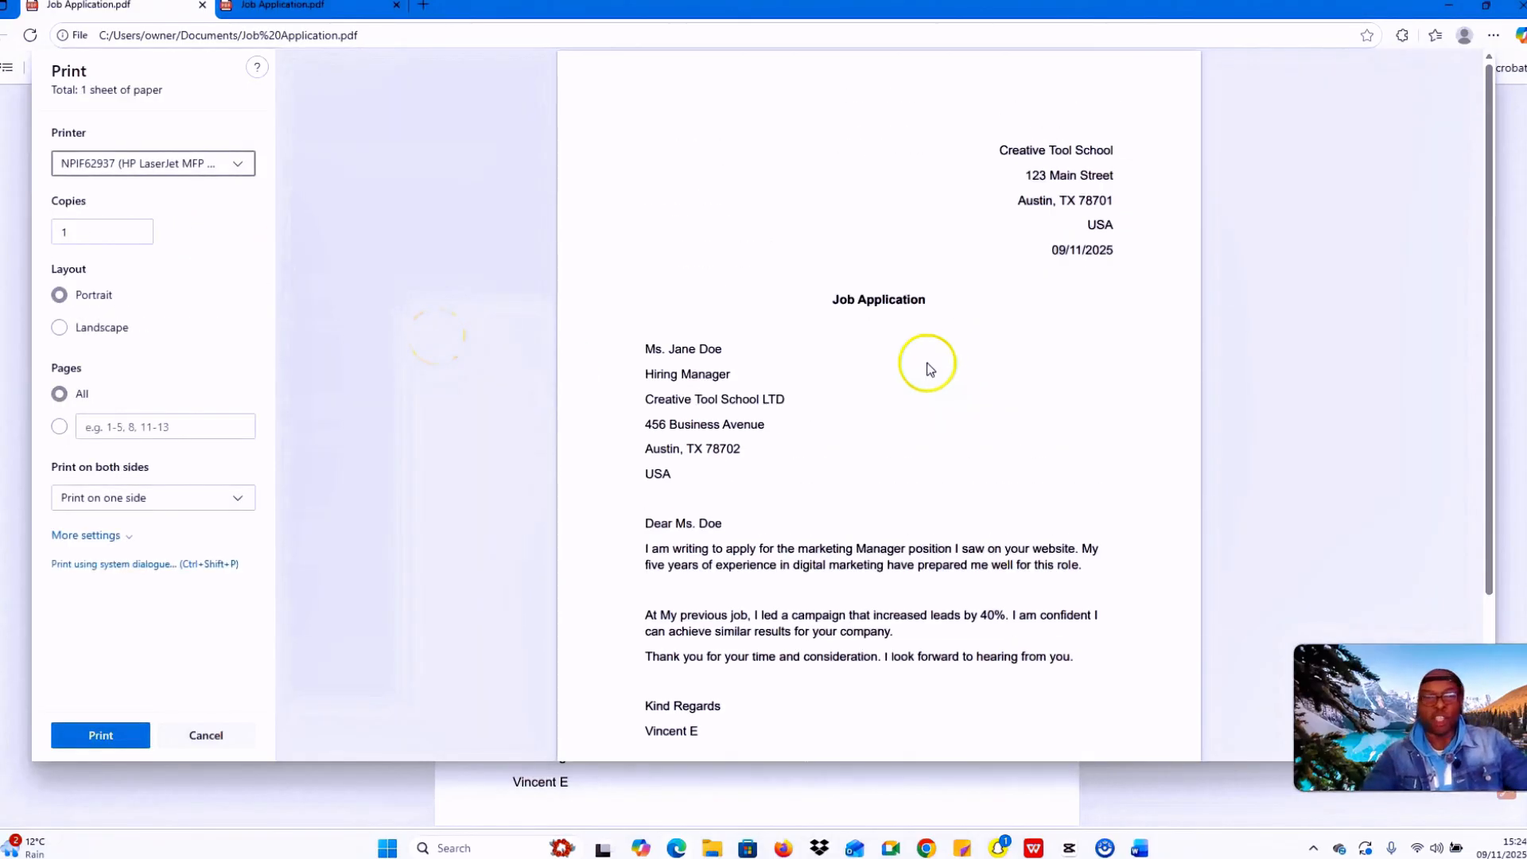
{"action": "scroll", "coordinate": [924, 361], "scroll_direction": "down", "scroll_amount": 2}
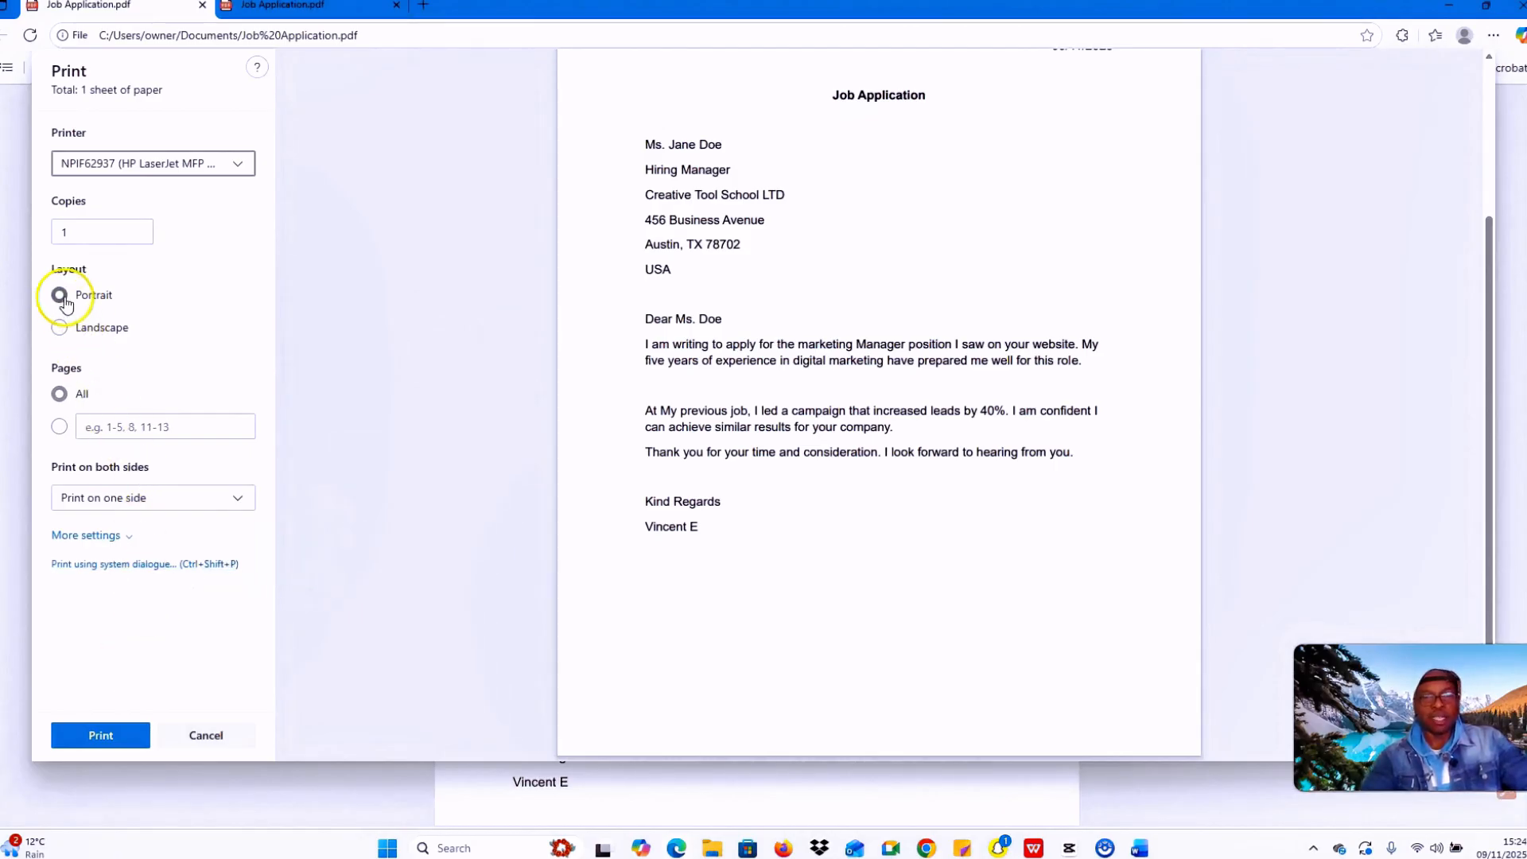
Step: Try landscape, settle on portrait orientation, and print one copy of the letter
{"action": "left_click", "coordinate": [60, 328]}
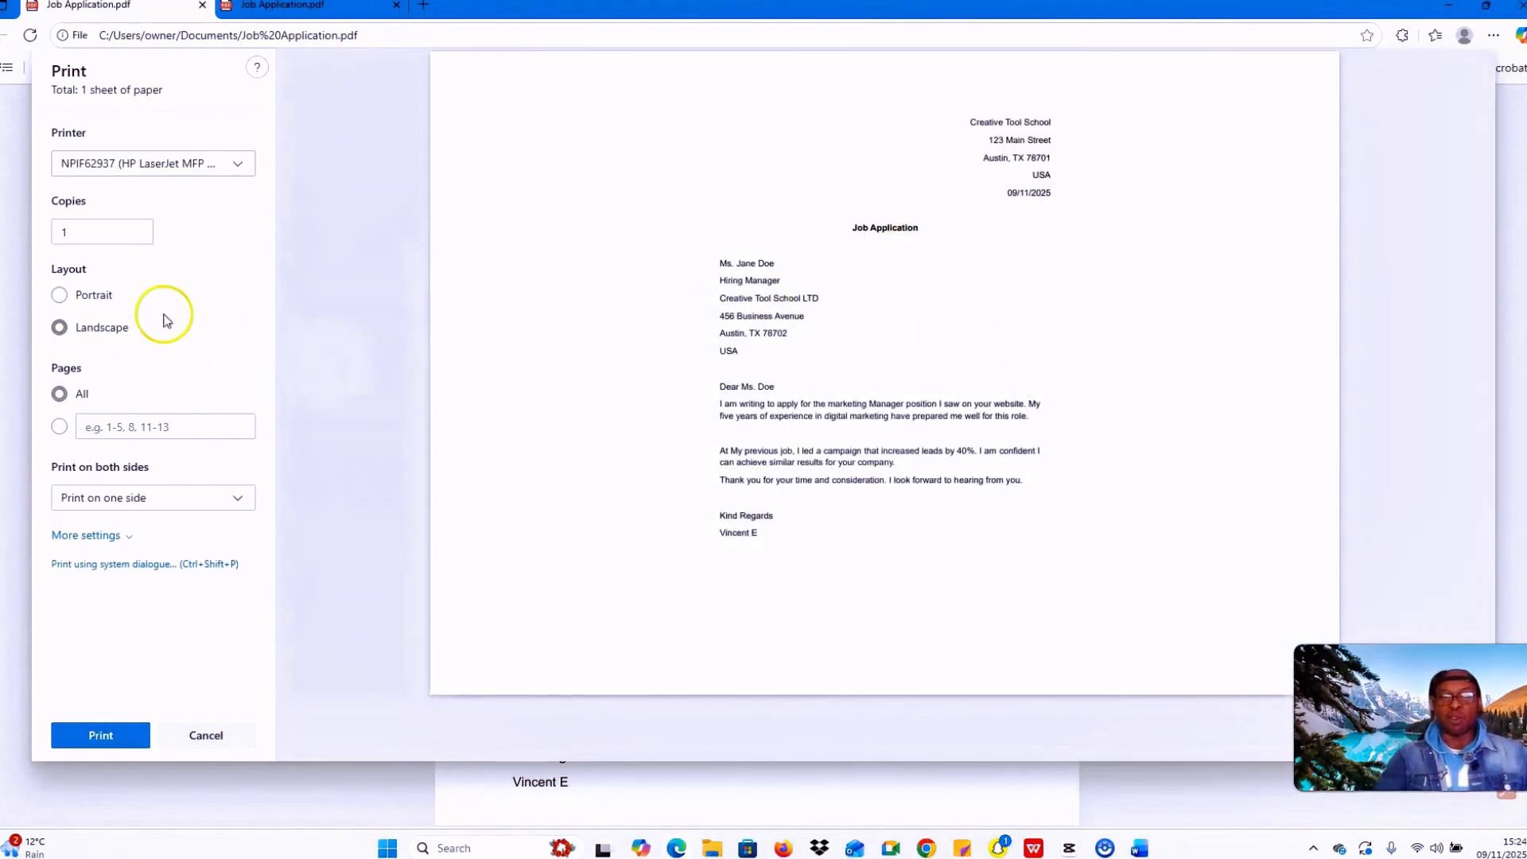
{"action": "left_click", "coordinate": [59, 296]}
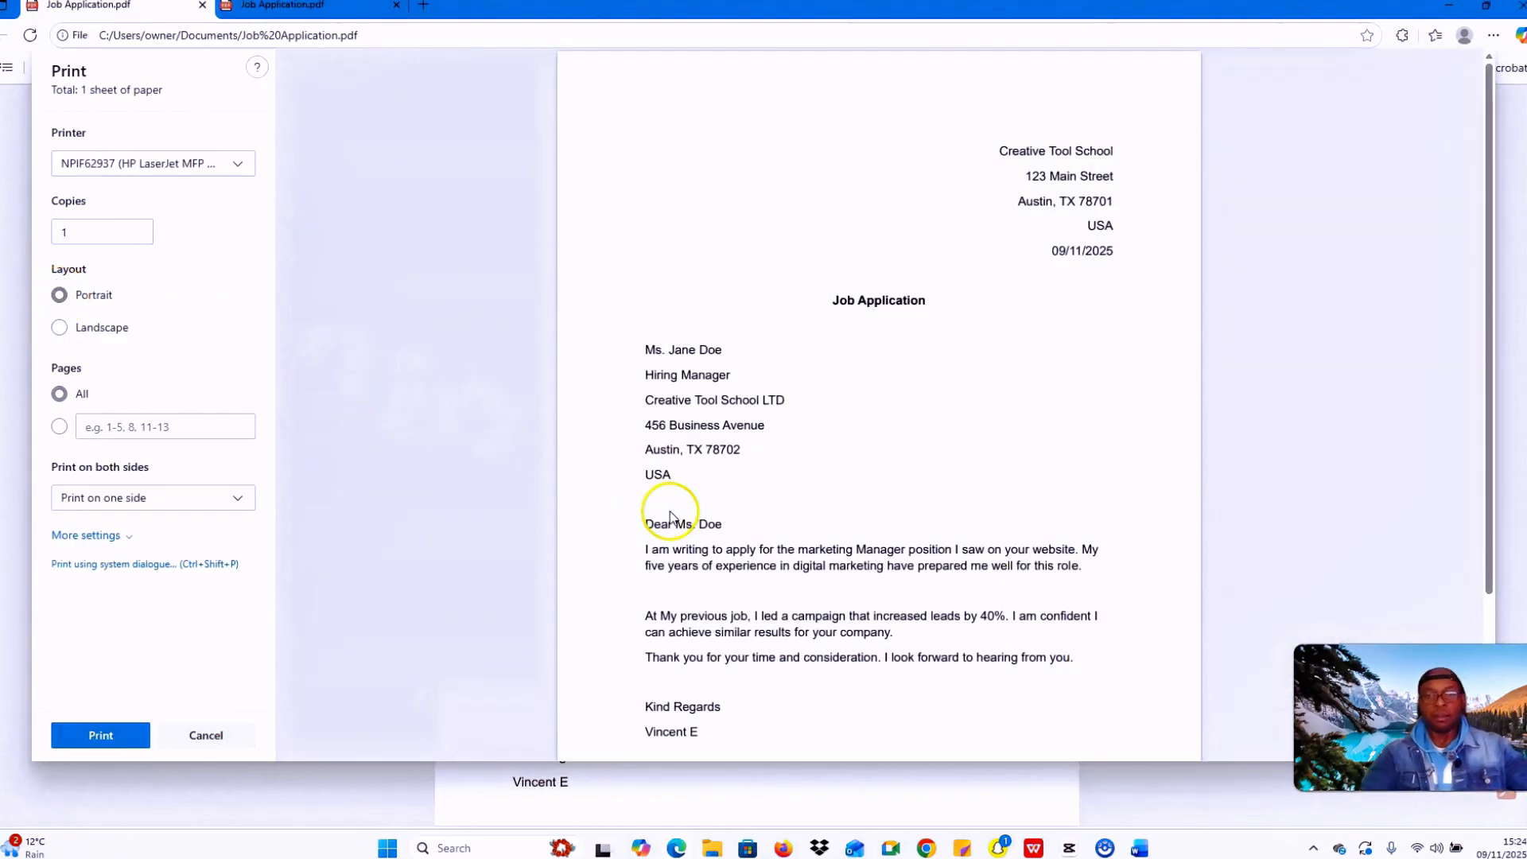
{"action": "scroll", "coordinate": [900, 461], "scroll_direction": "down", "scroll_amount": 3}
{"action": "scroll", "coordinate": [862, 508], "scroll_direction": "up", "scroll_amount": 3}
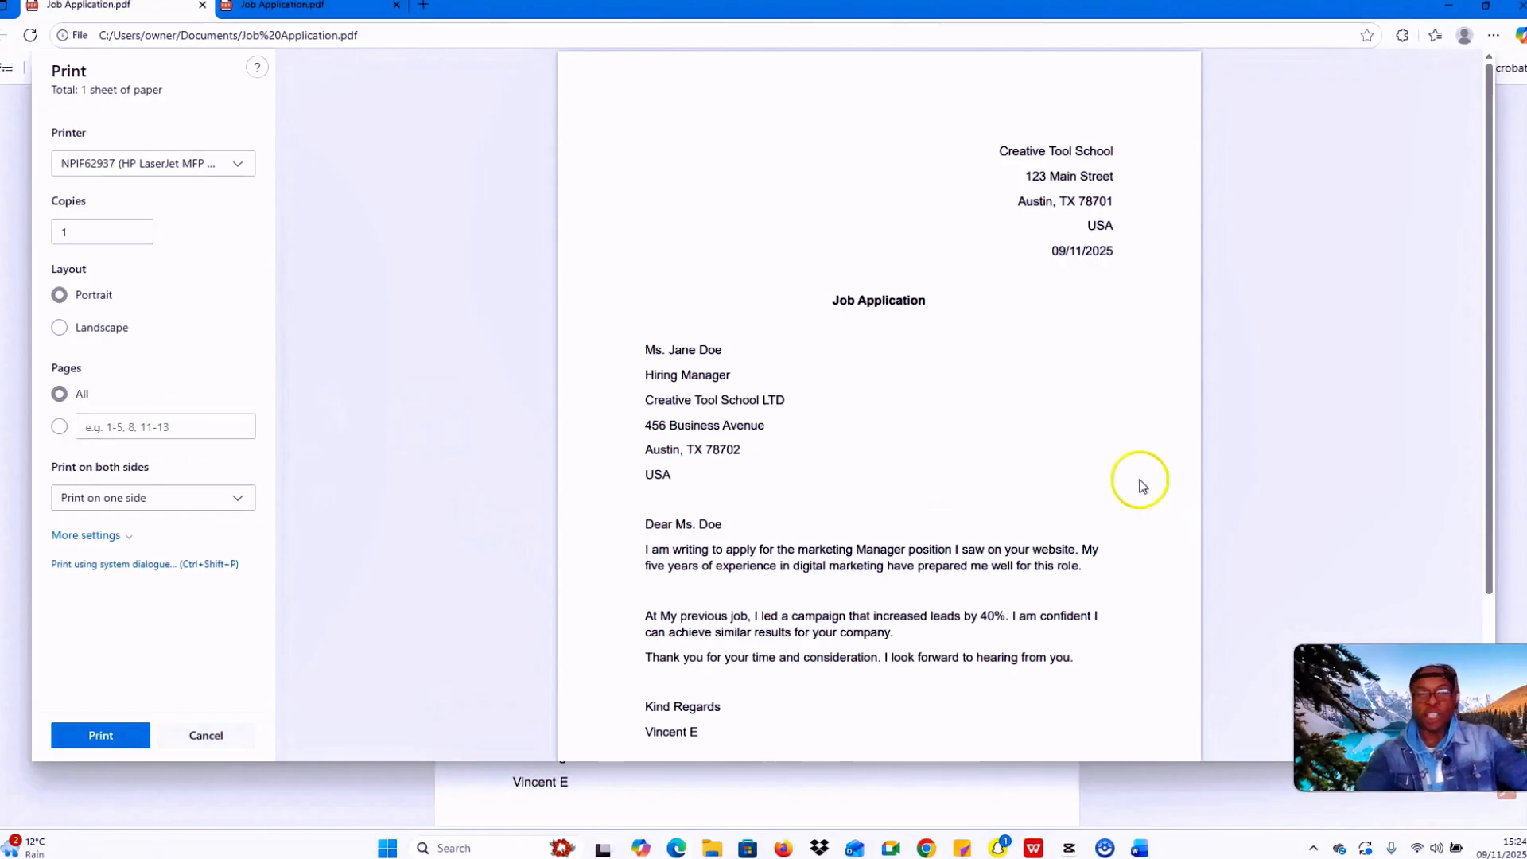
{"action": "left_click", "coordinate": [99, 734]}
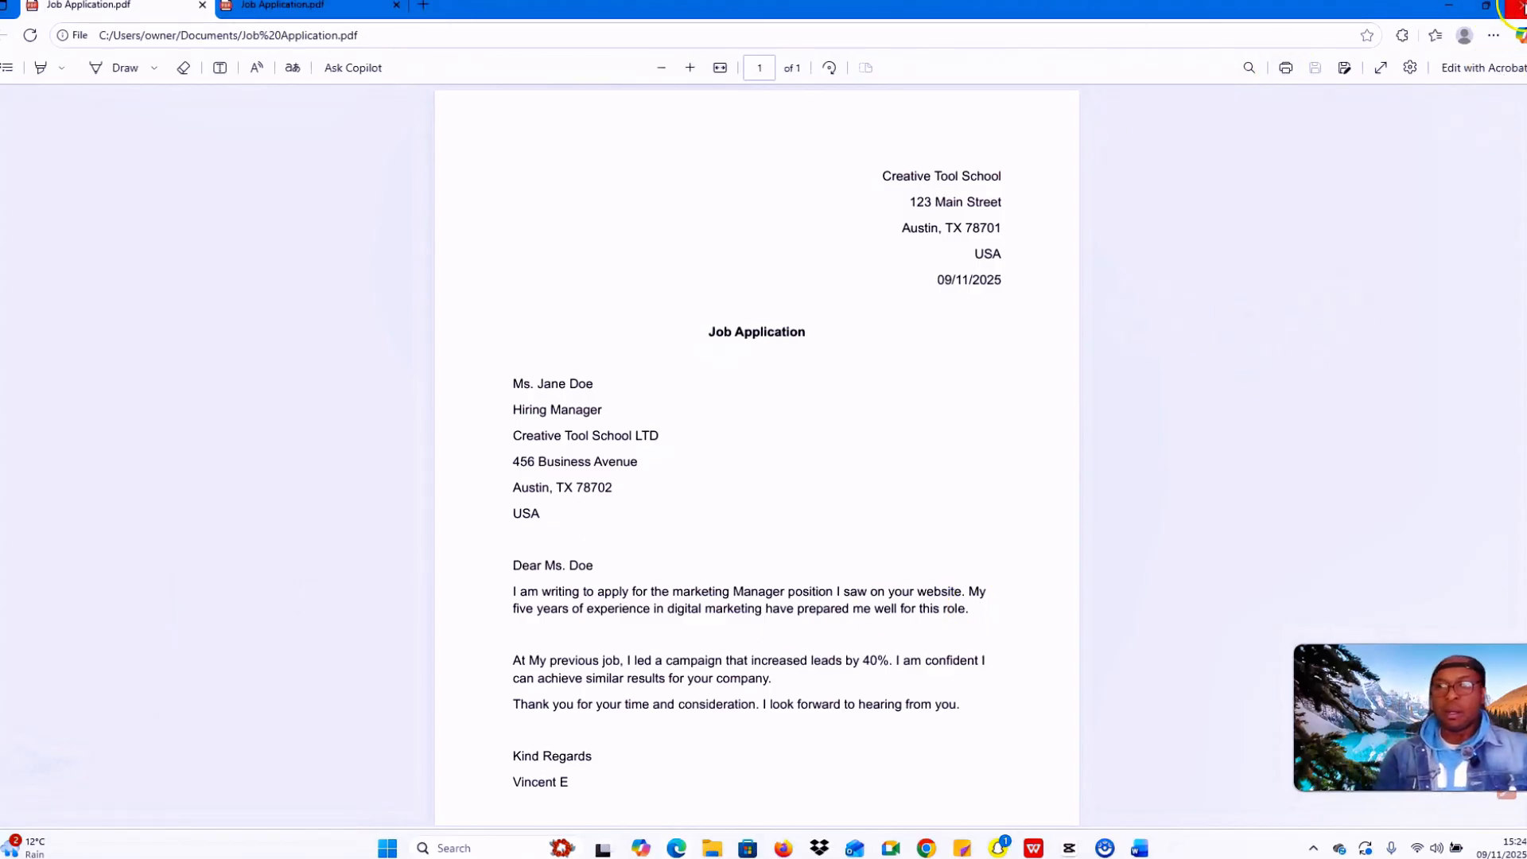
Step: Close the Edge PDF viewer, minimise File Explorer and bring the Job Application document up in Word
{"action": "left_click", "coordinate": [1518, 8]}
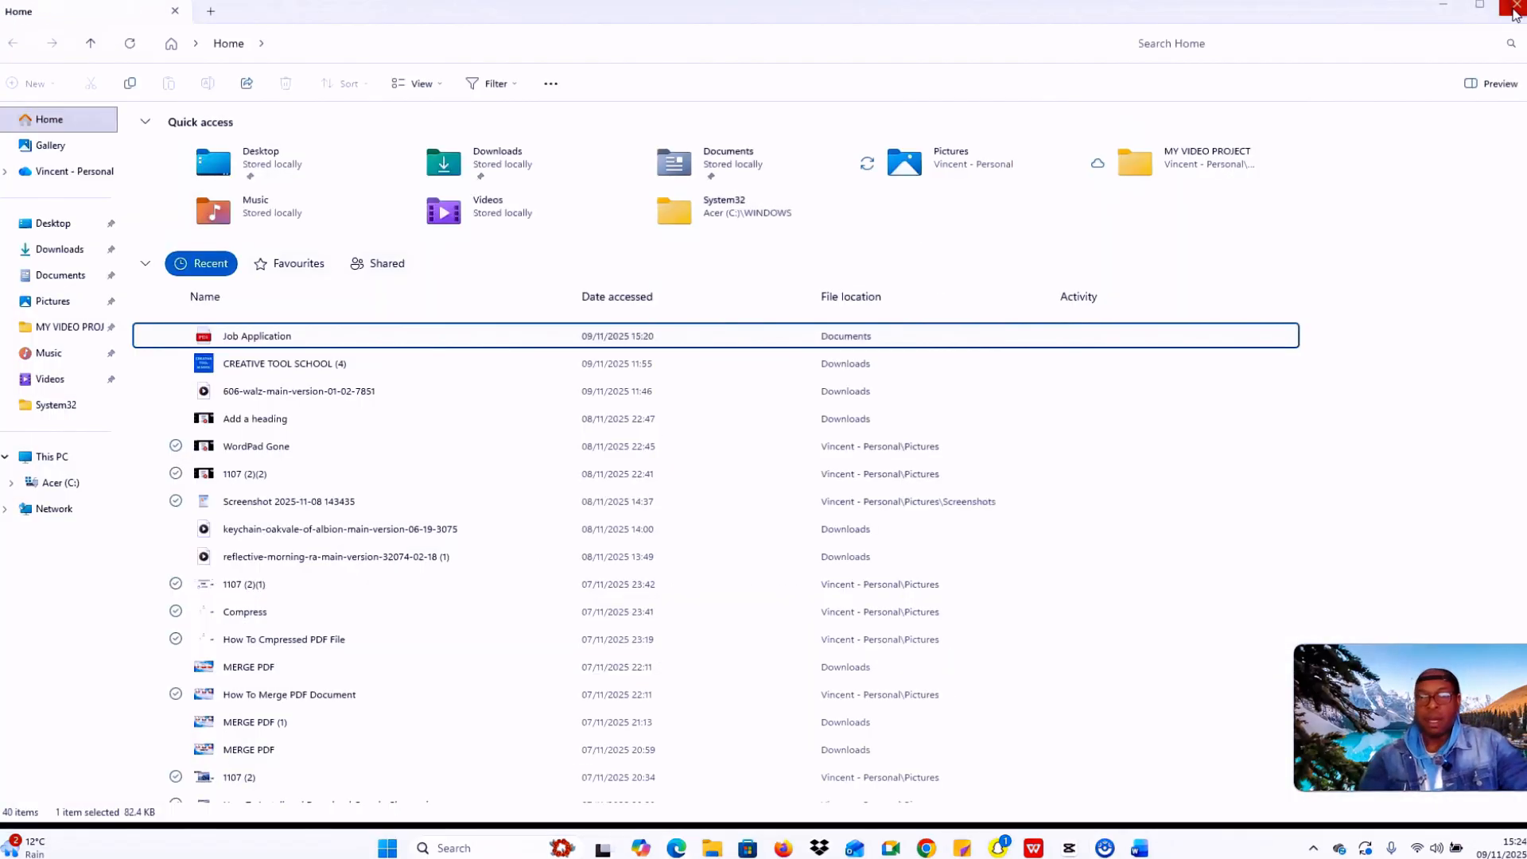
{"action": "left_click", "coordinate": [1449, 8]}
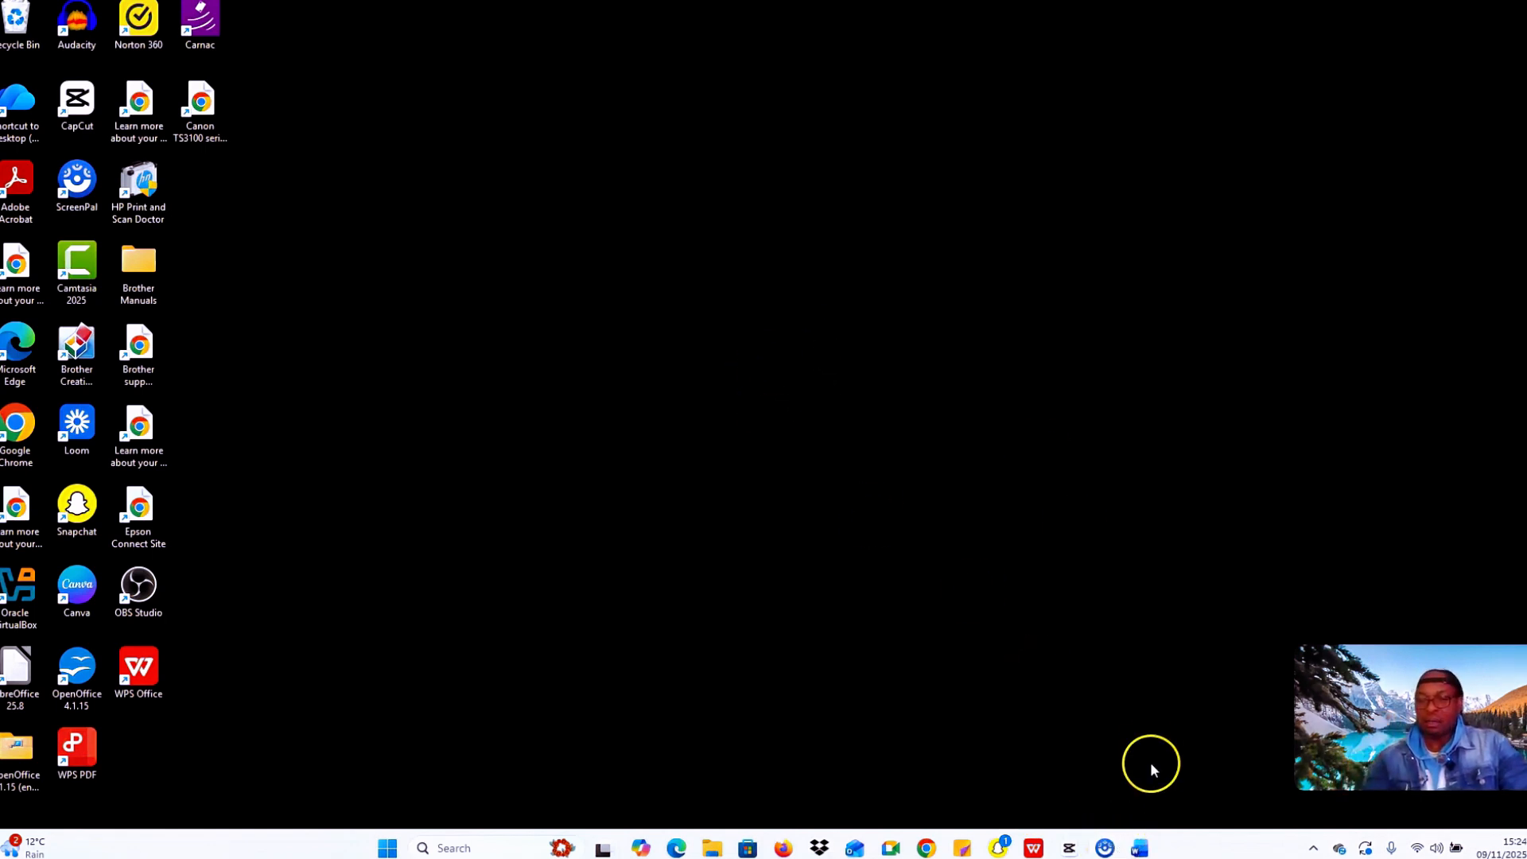
{"action": "left_click", "coordinate": [1138, 847]}
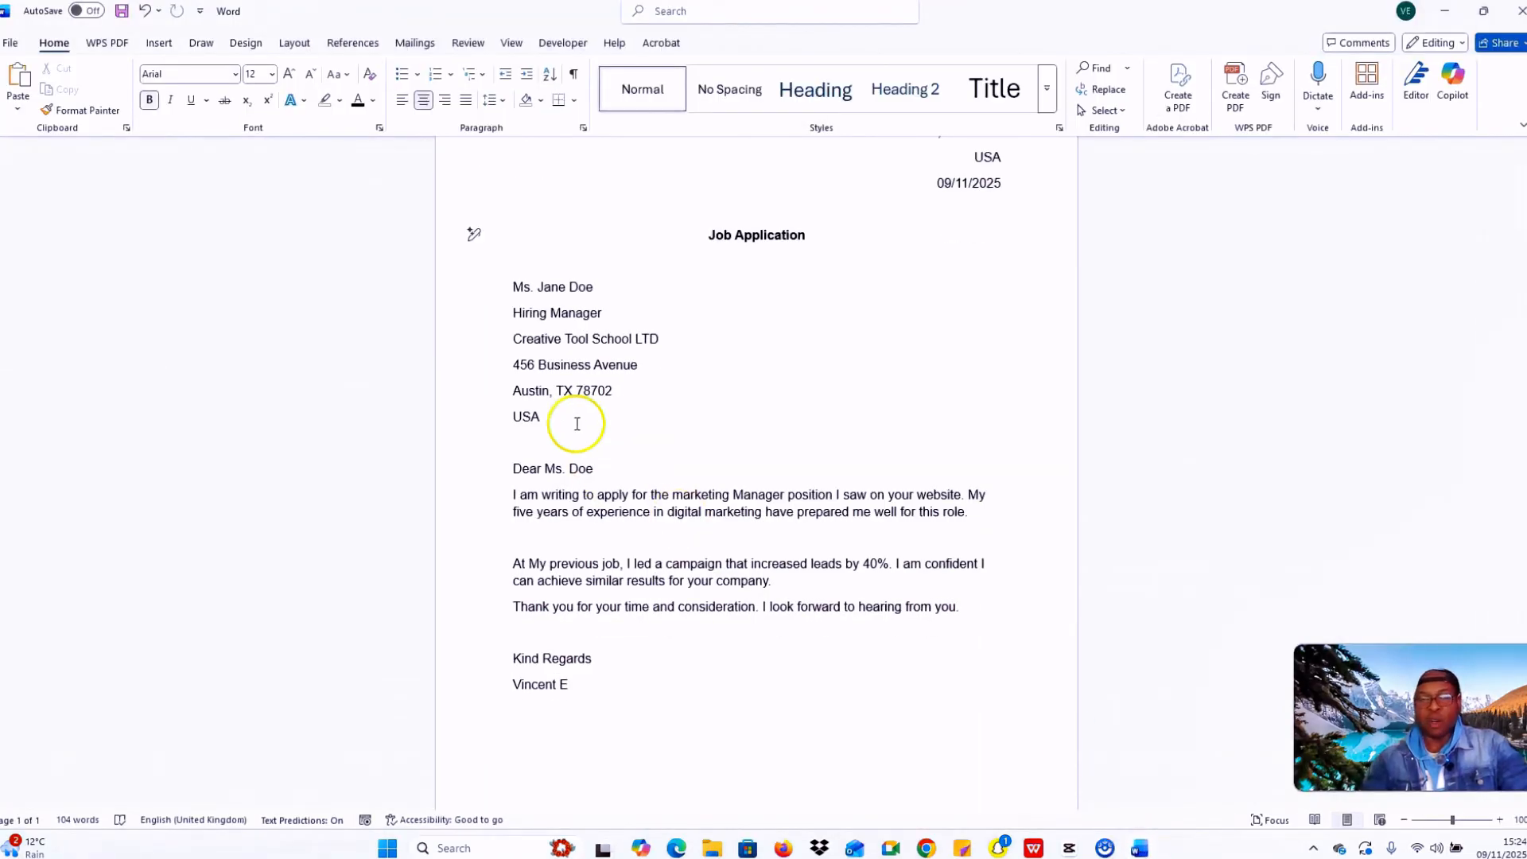
Step: Select the entire job application letter and delete it, leaving an empty page
{"action": "scroll", "coordinate": [580, 392], "scroll_direction": "down", "scroll_amount": 2}
{"action": "scroll", "coordinate": [612, 414], "scroll_direction": "up", "scroll_amount": 4}
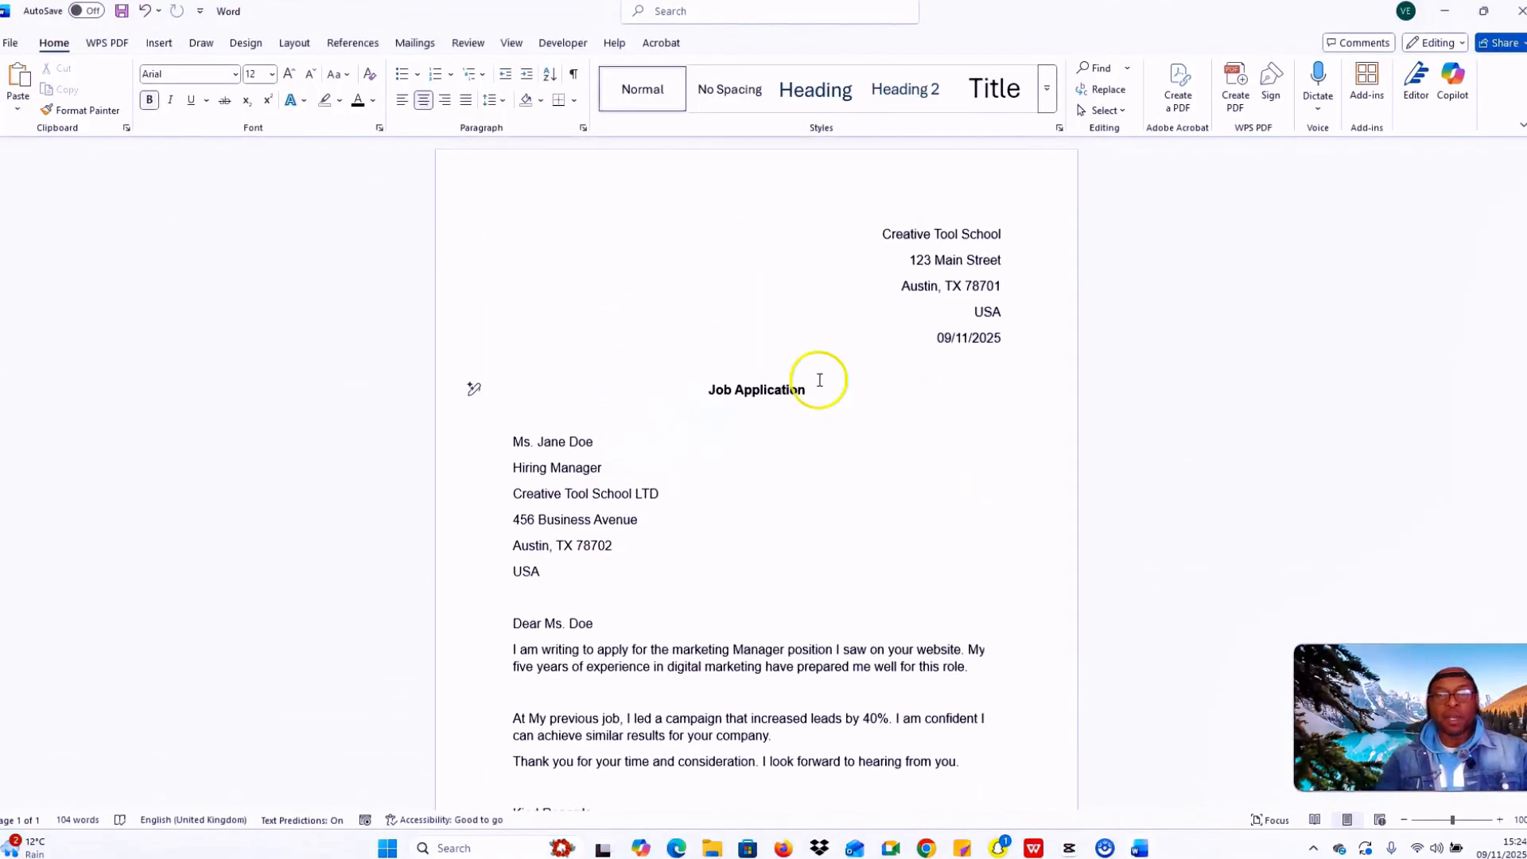
{"action": "scroll", "coordinate": [880, 429], "scroll_direction": "down", "scroll_amount": 3}
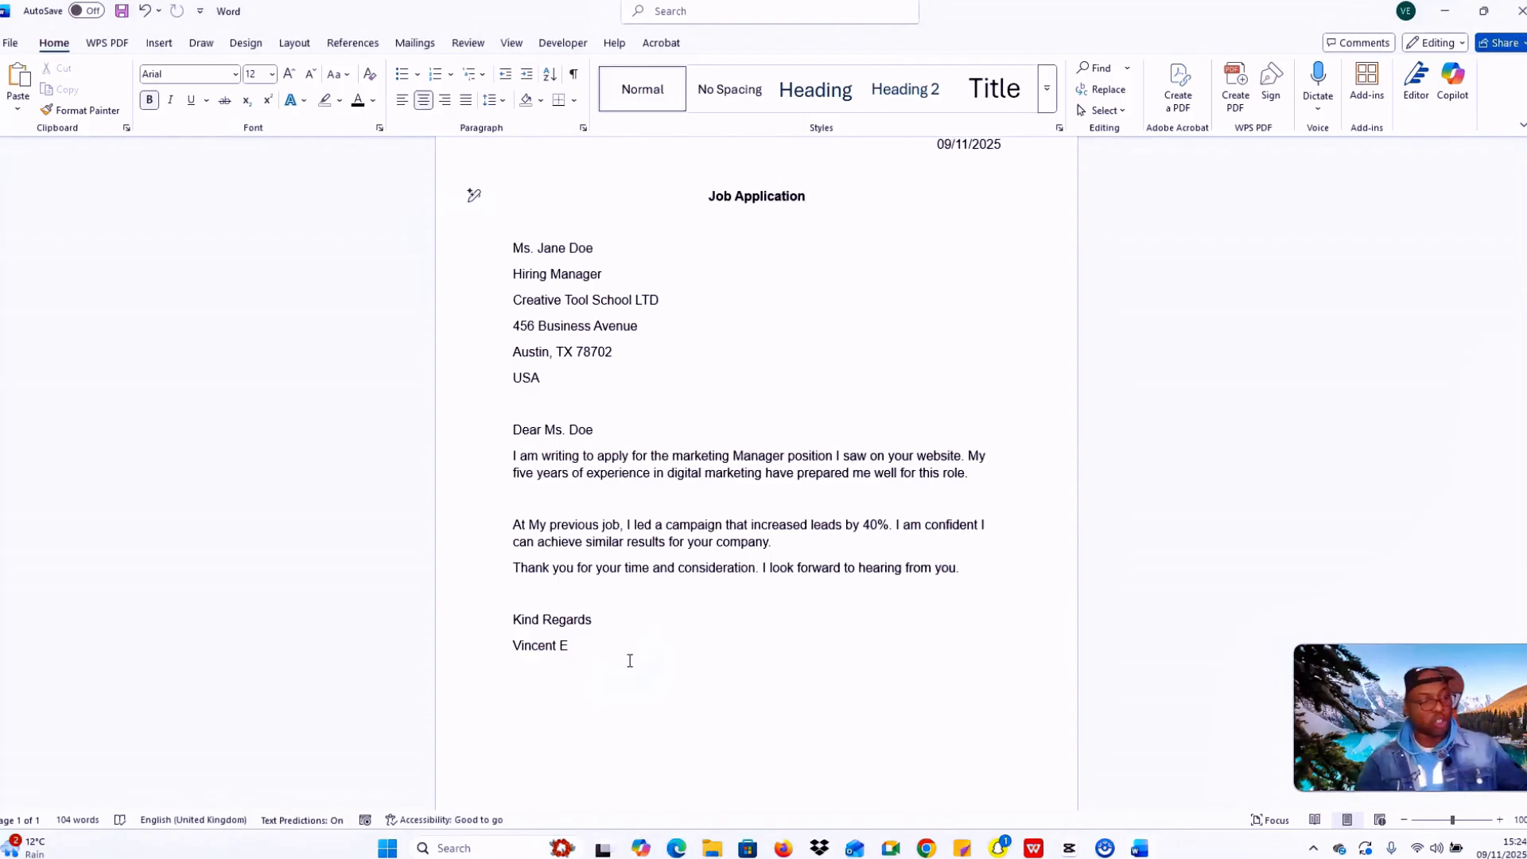
{"action": "left_click_drag", "start_coordinate": [629, 661], "coordinate": [495, 196]}
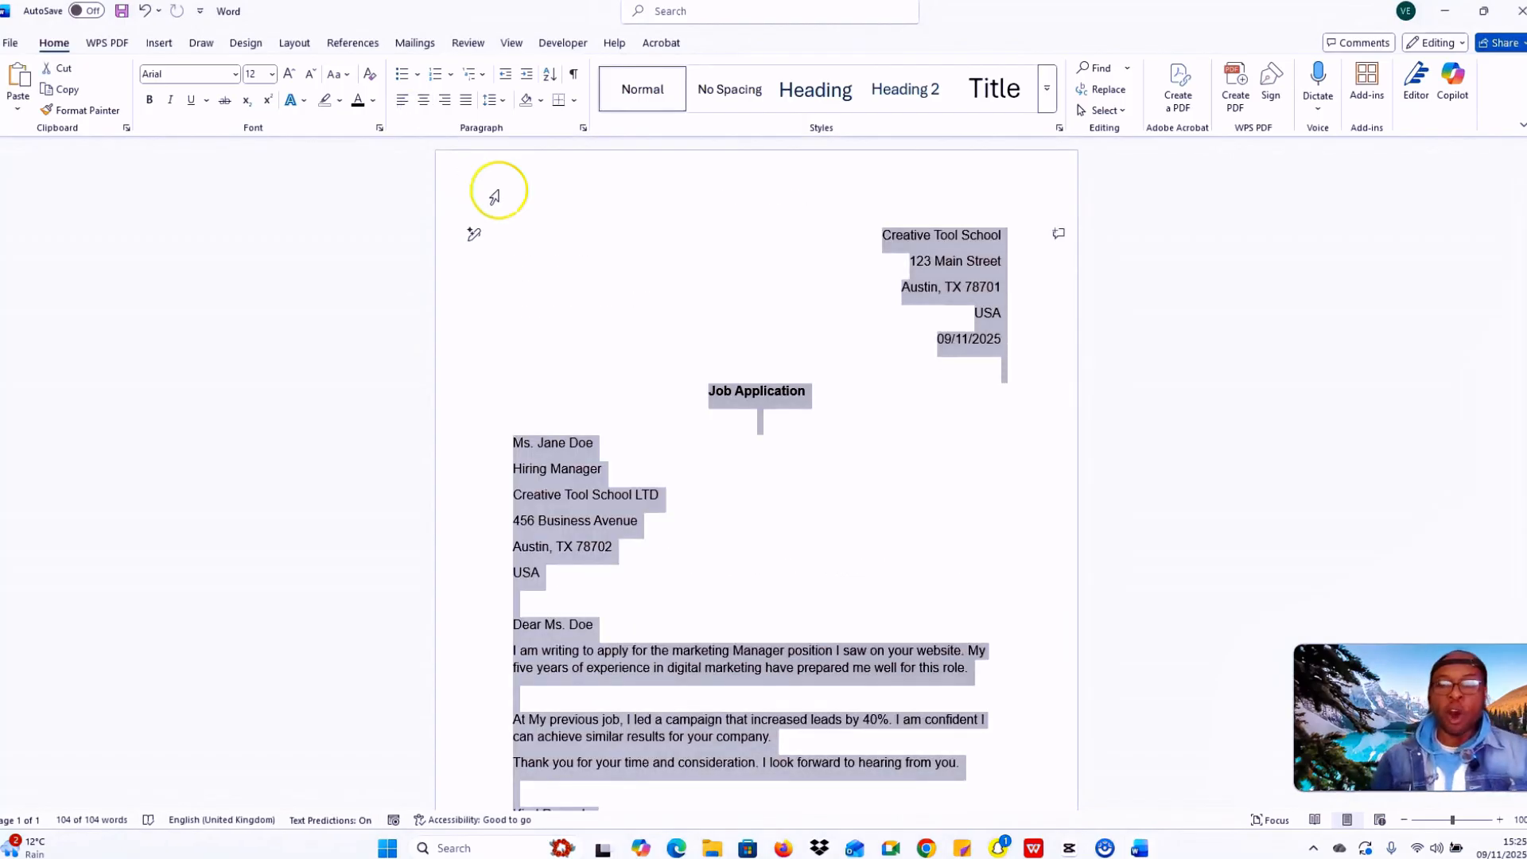
{"action": "key", "text": "Delete"}
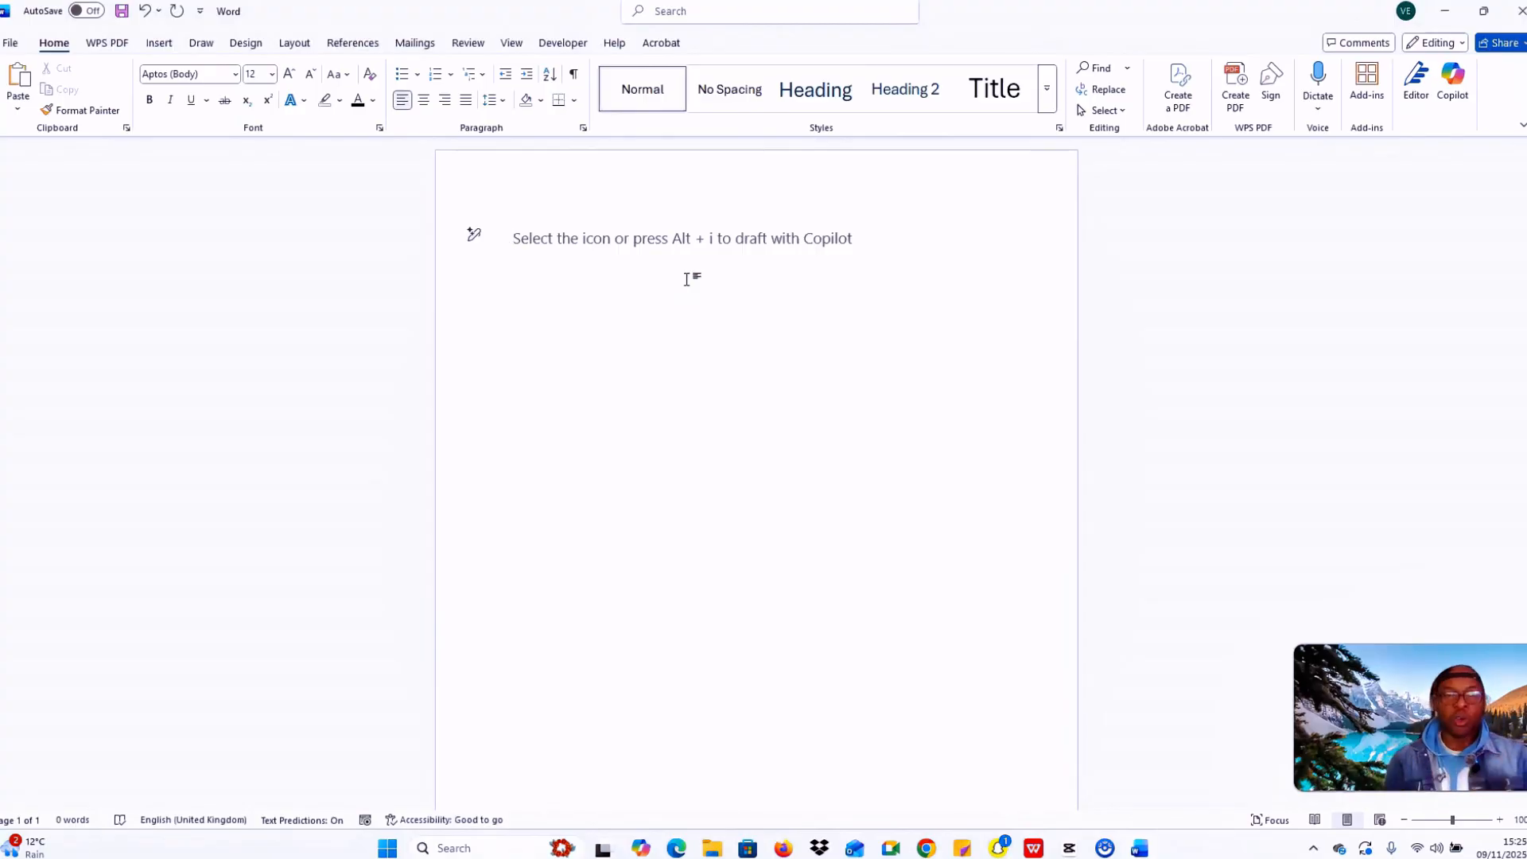
Step: Type the greeting 'Hey,' plus the recipient's name, followed by a blank line
{"action": "key", "text": "Return"}
{"action": "key", "text": "Return"}
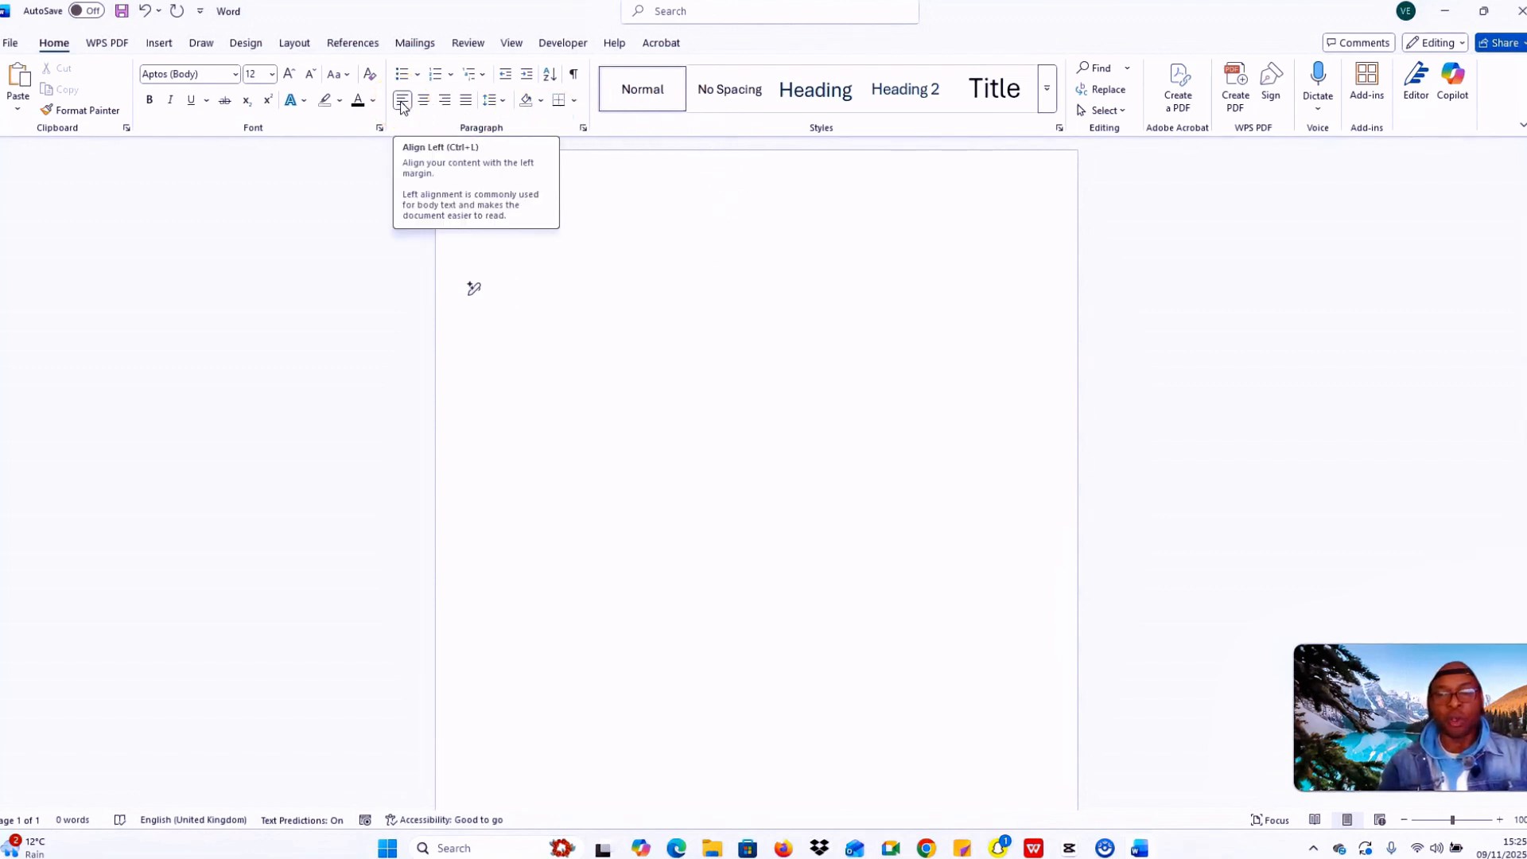
{"action": "type", "text": "Hey"}
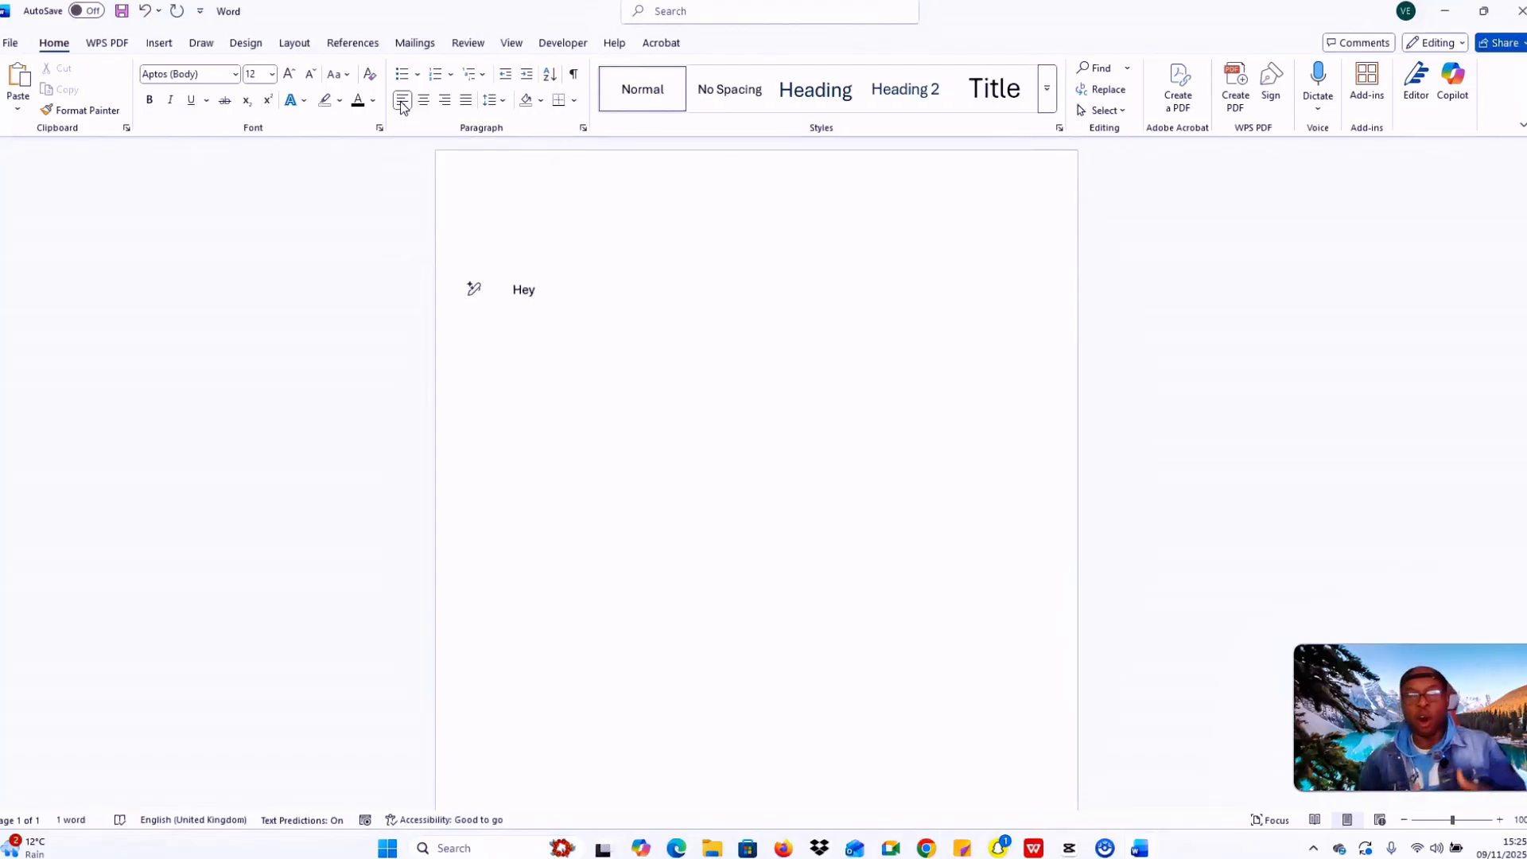
{"action": "type", "text": ","}
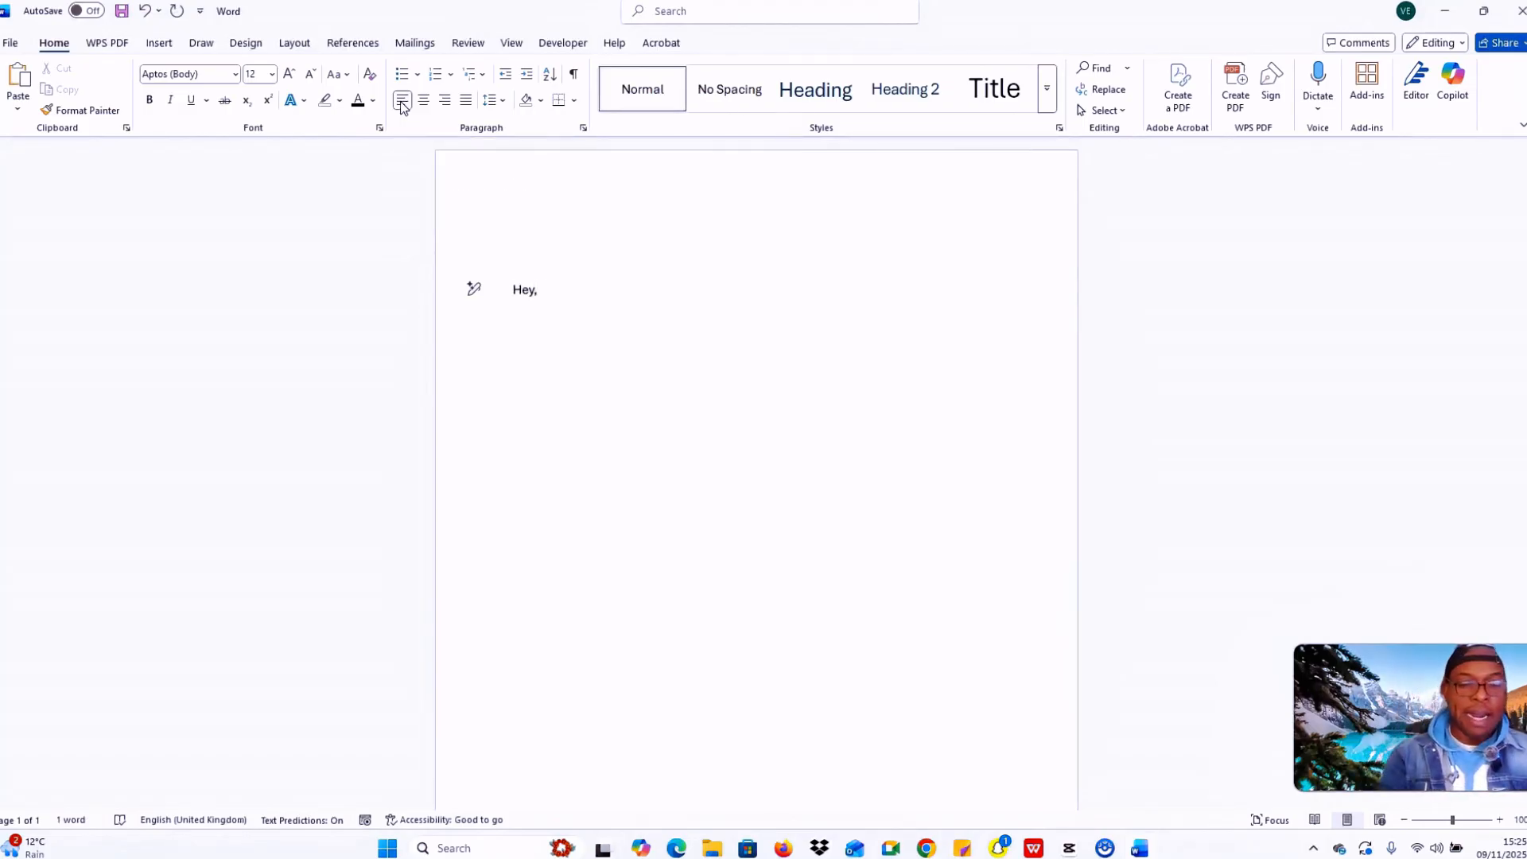
{"action": "type", "text": "Maria"}
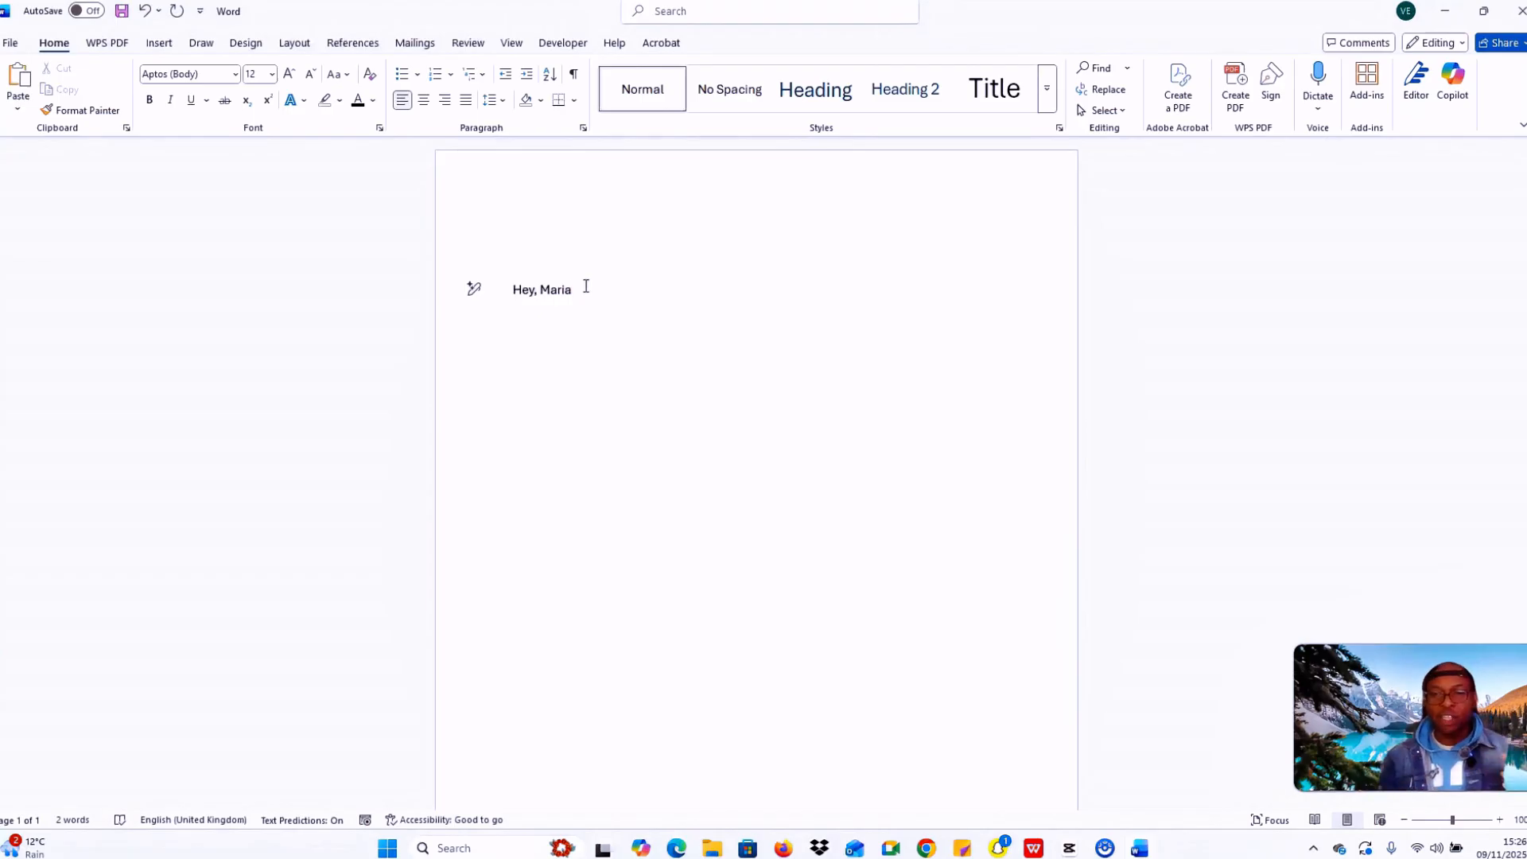
{"action": "key", "text": "Return"}
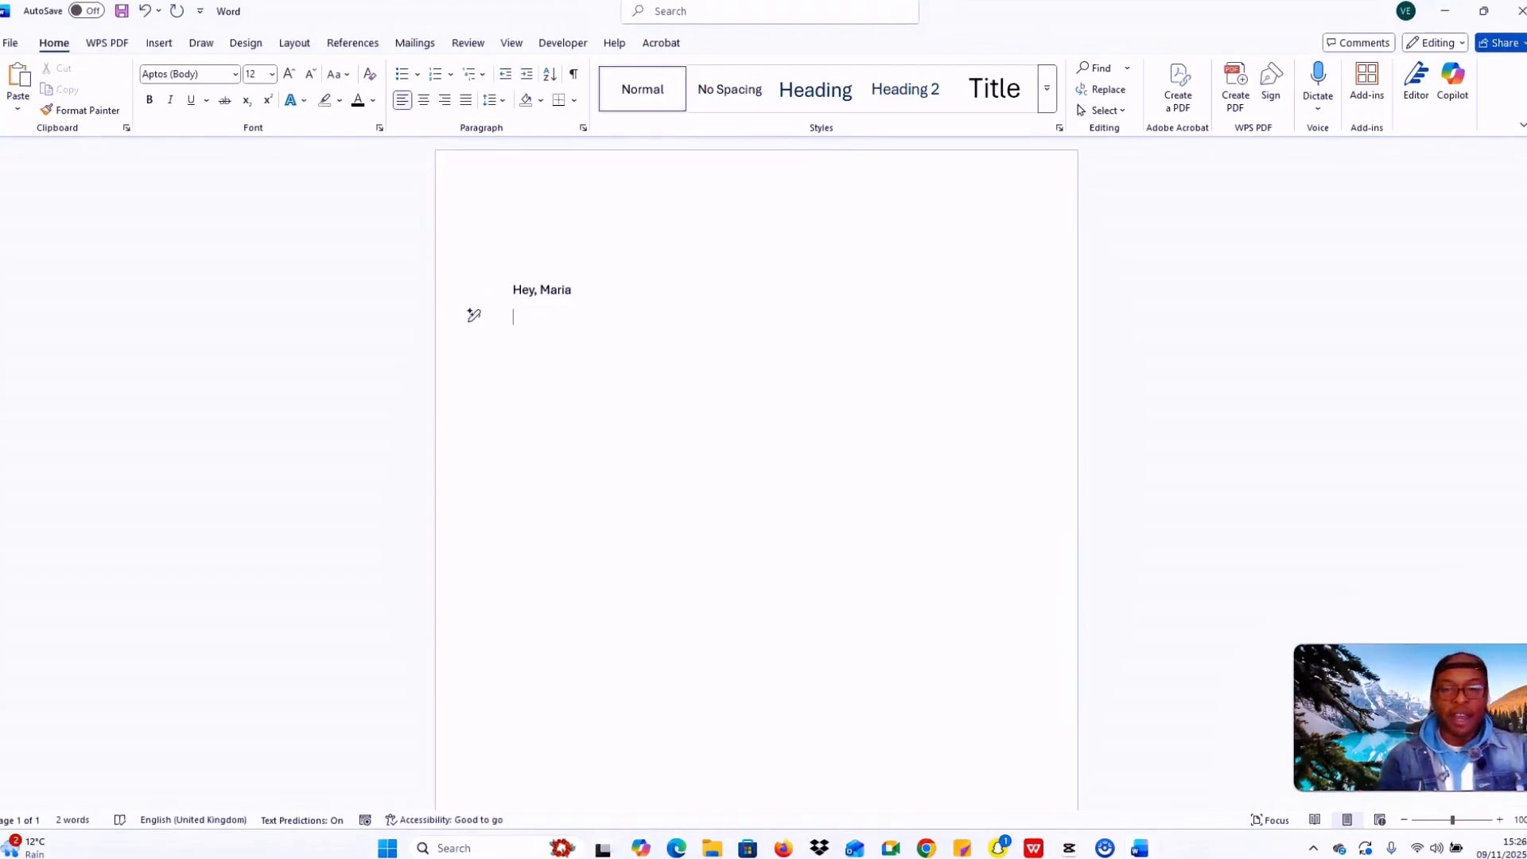
{"action": "key", "text": "Return"}
Step: Type 'Just writing to see how you are liking Seattle! I hope the new apartment is great'
{"action": "key", "text": "Caps_Lock"}
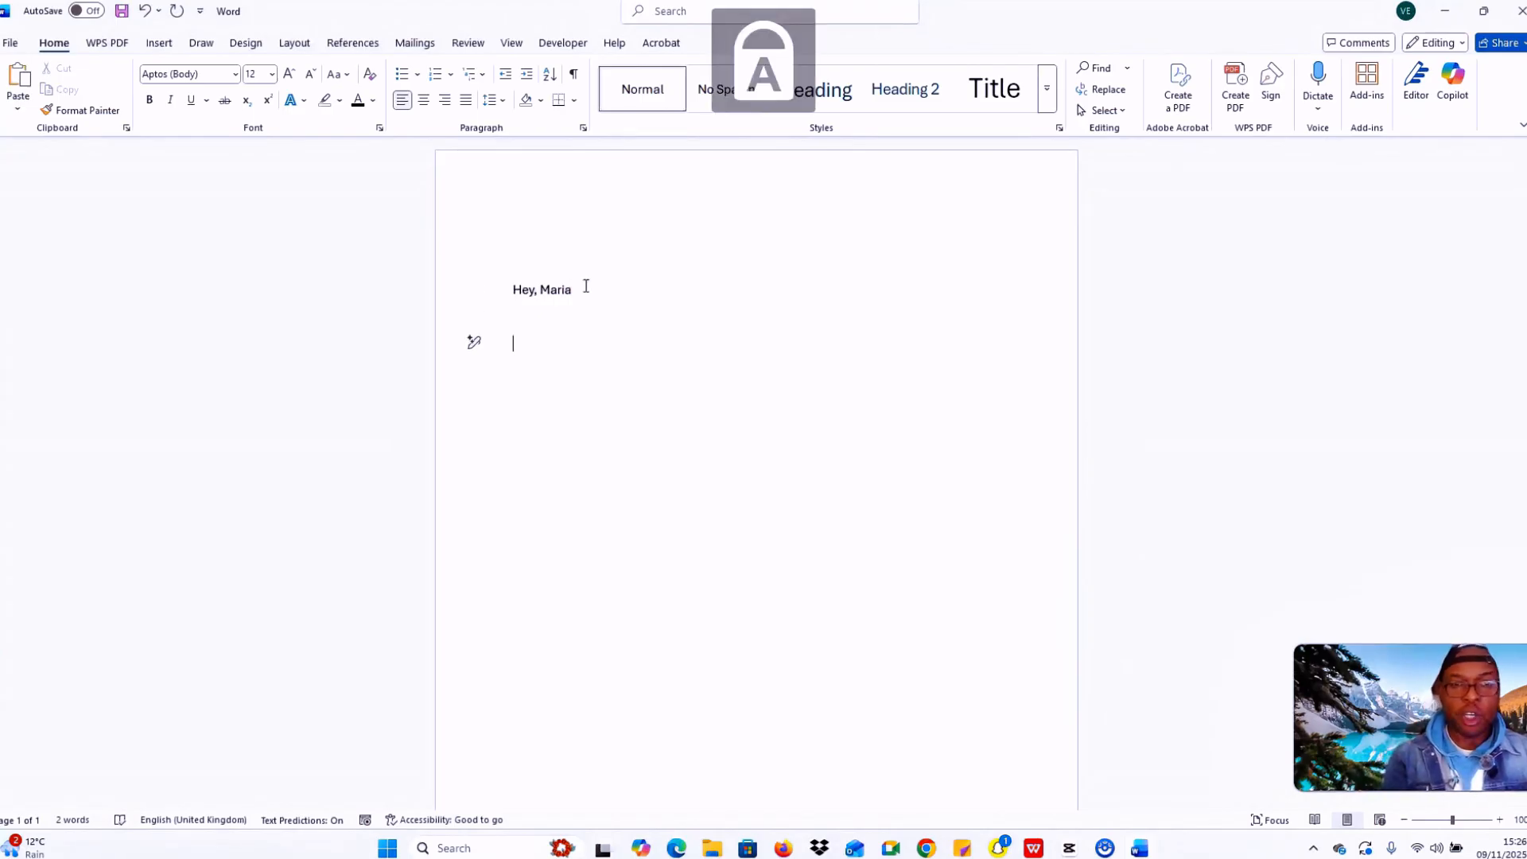
{"action": "type", "text": "J"}
{"action": "key", "text": "Caps_Lock"}
{"action": "type", "text": "ust"}
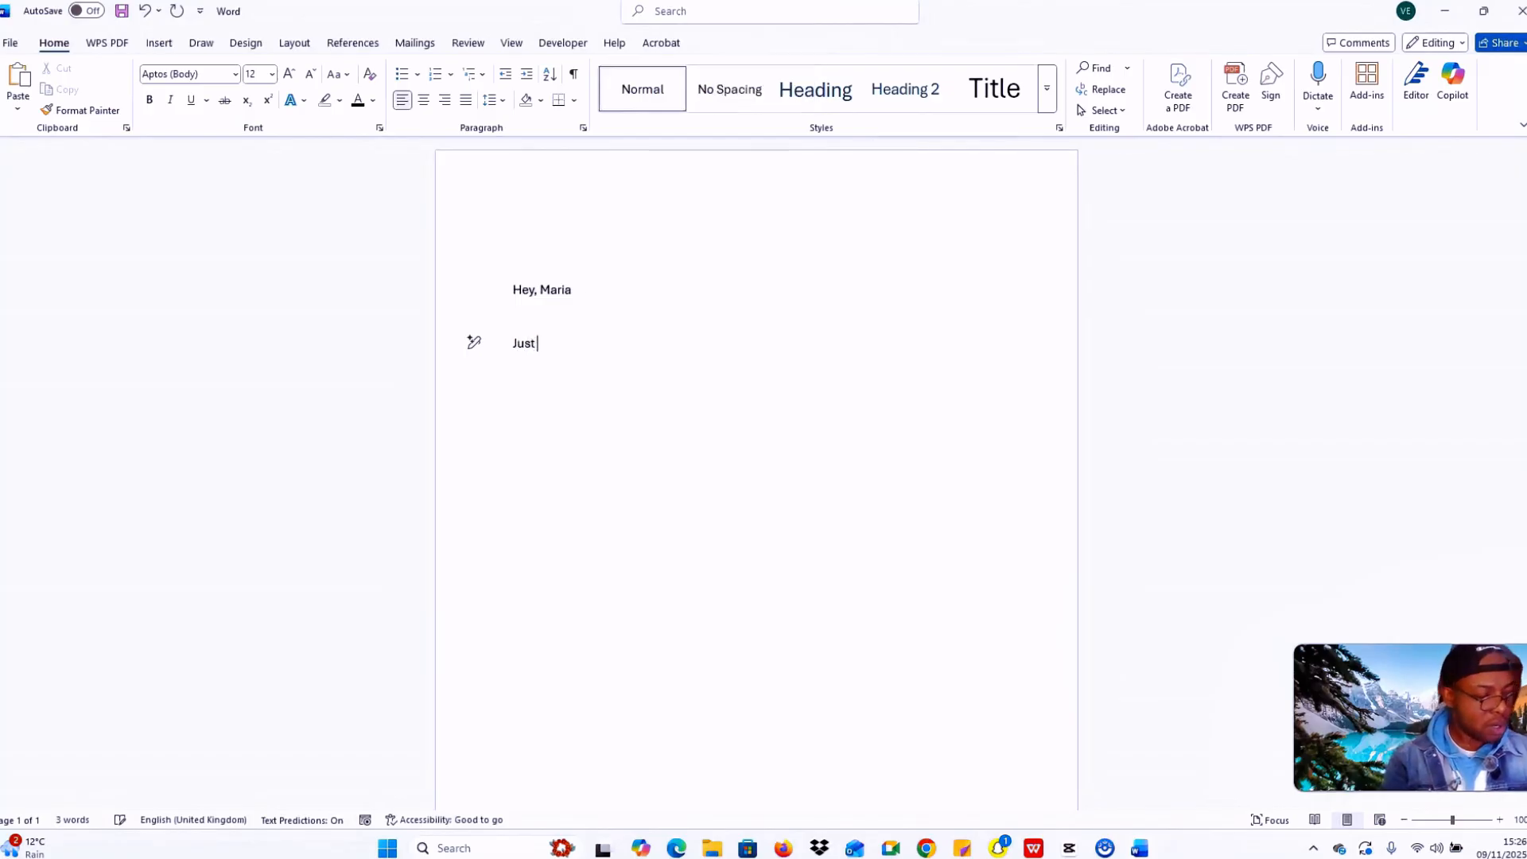
{"action": "type", "text": " writt"}
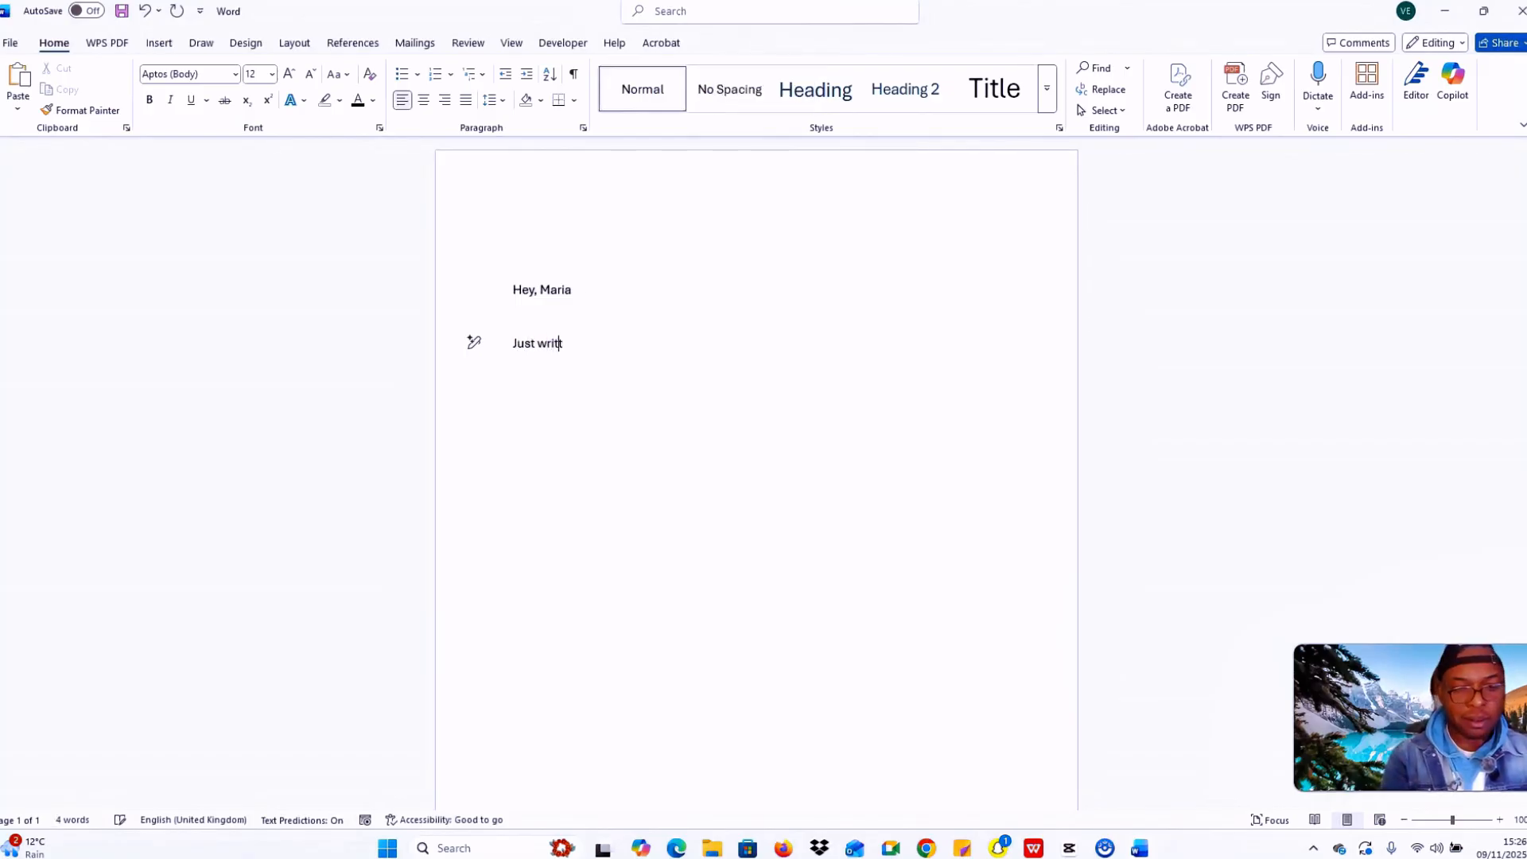
{"action": "key", "text": "BackSpace"}
{"action": "type", "text": "ing "}
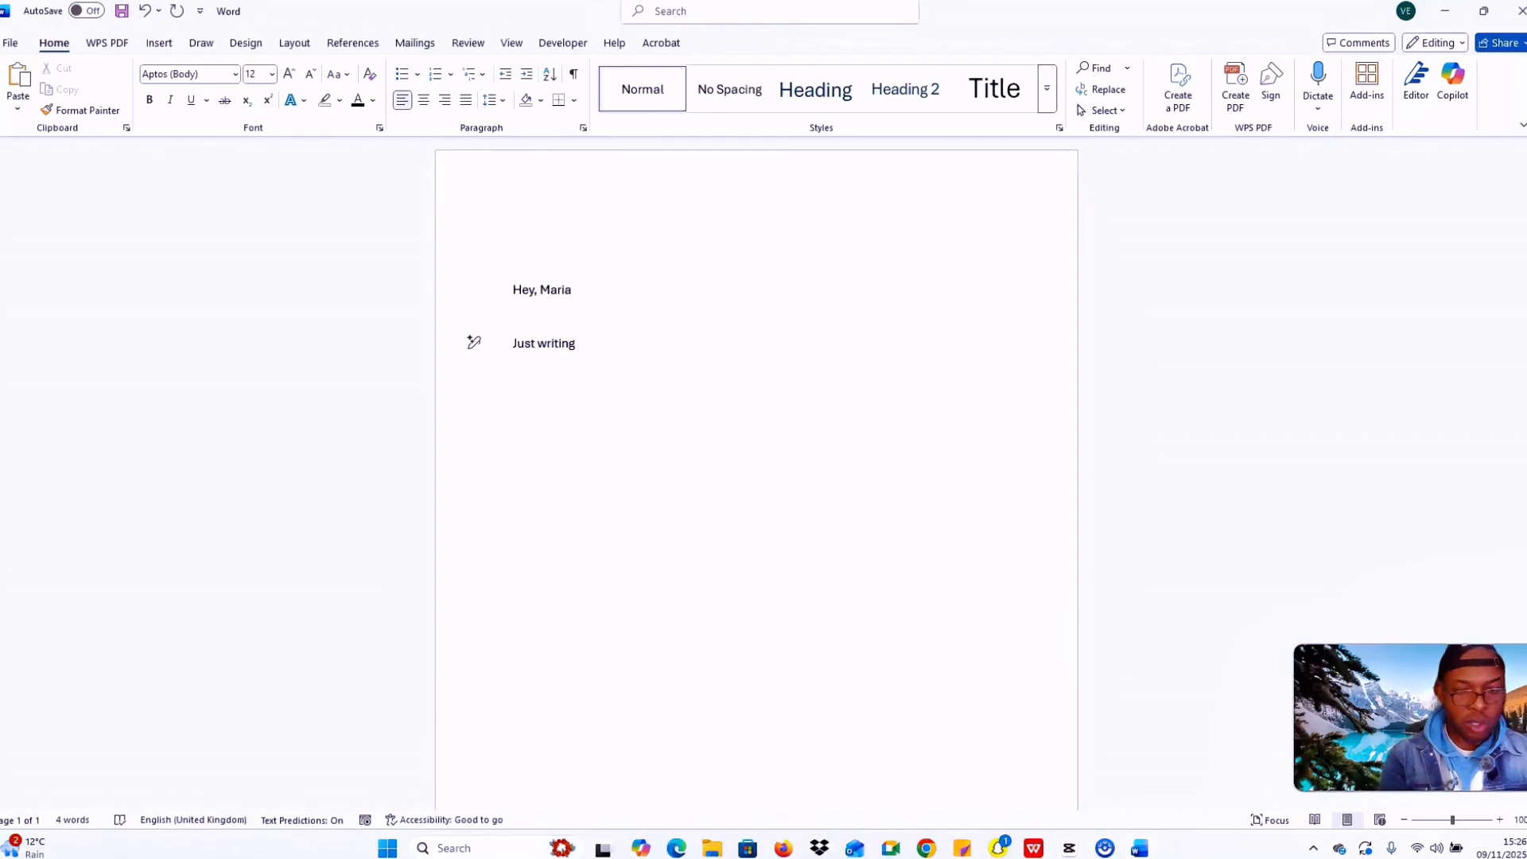
{"action": "type", "text": "to see how you"}
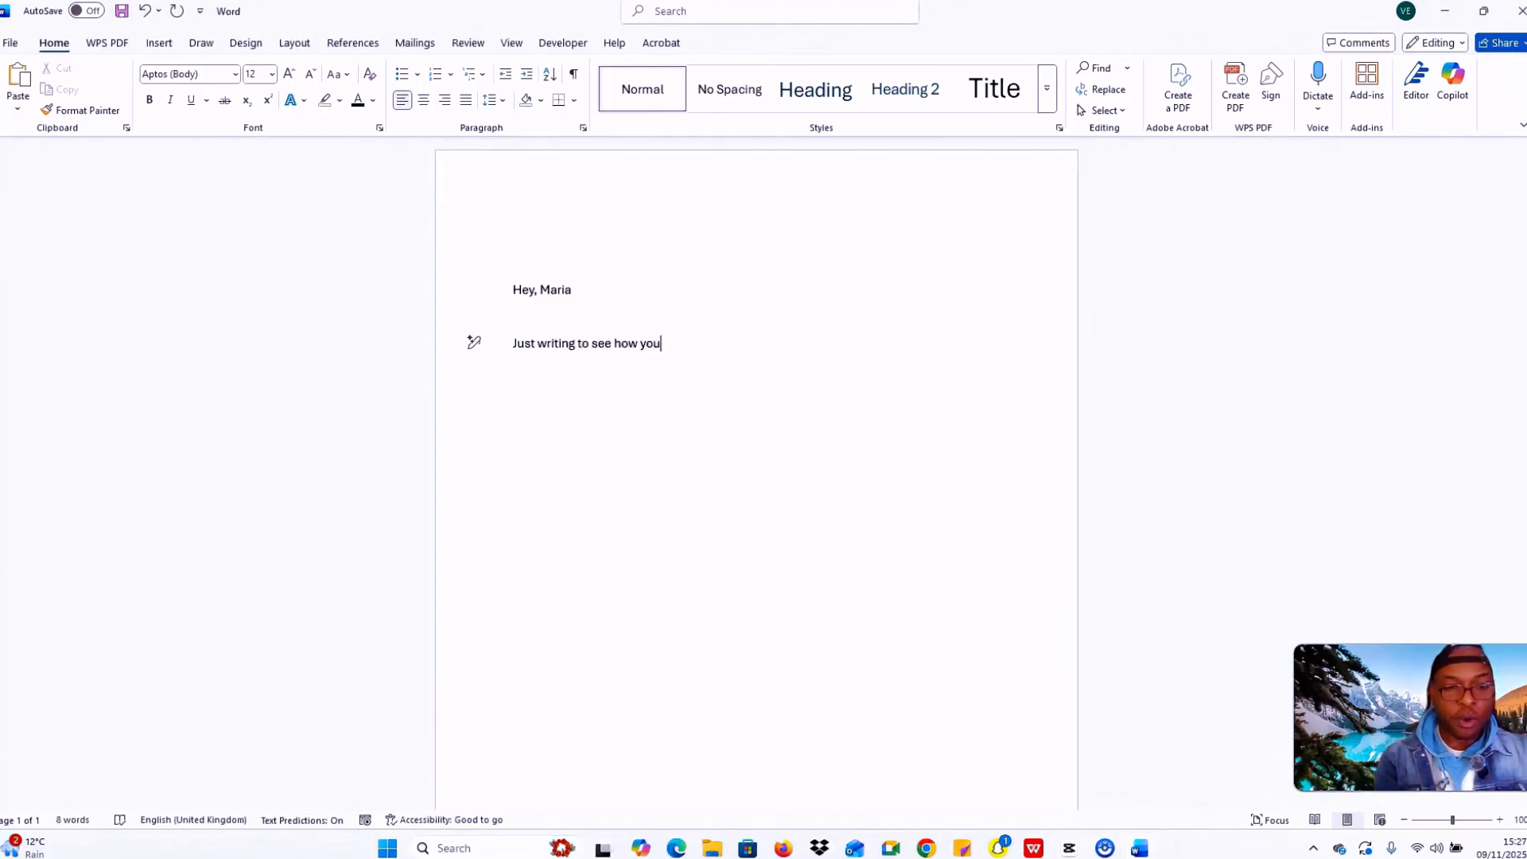
{"action": "type", "text": " are "}
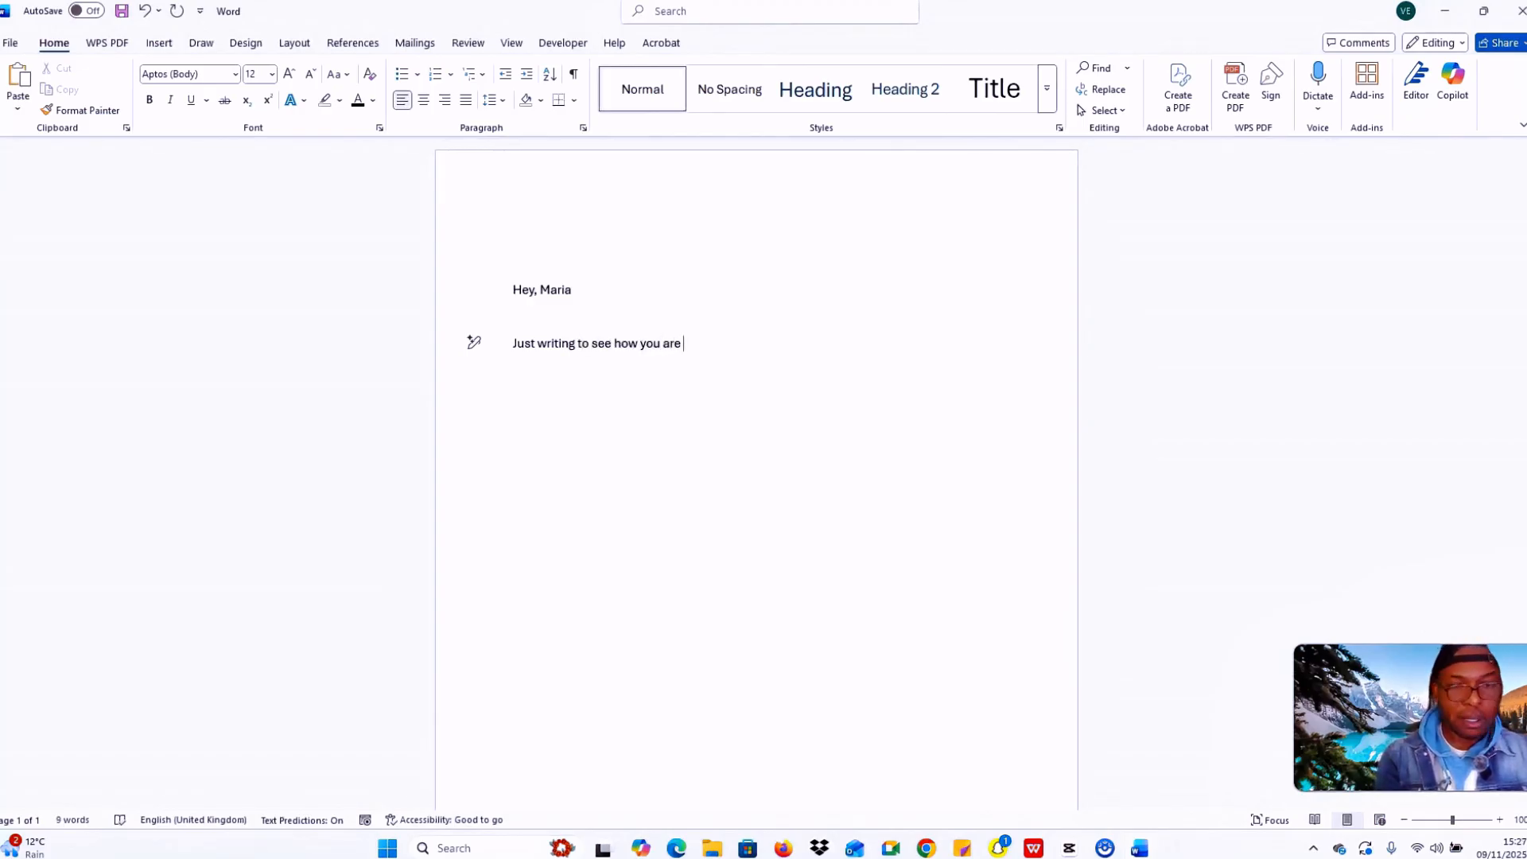
{"action": "type", "text": "link"}
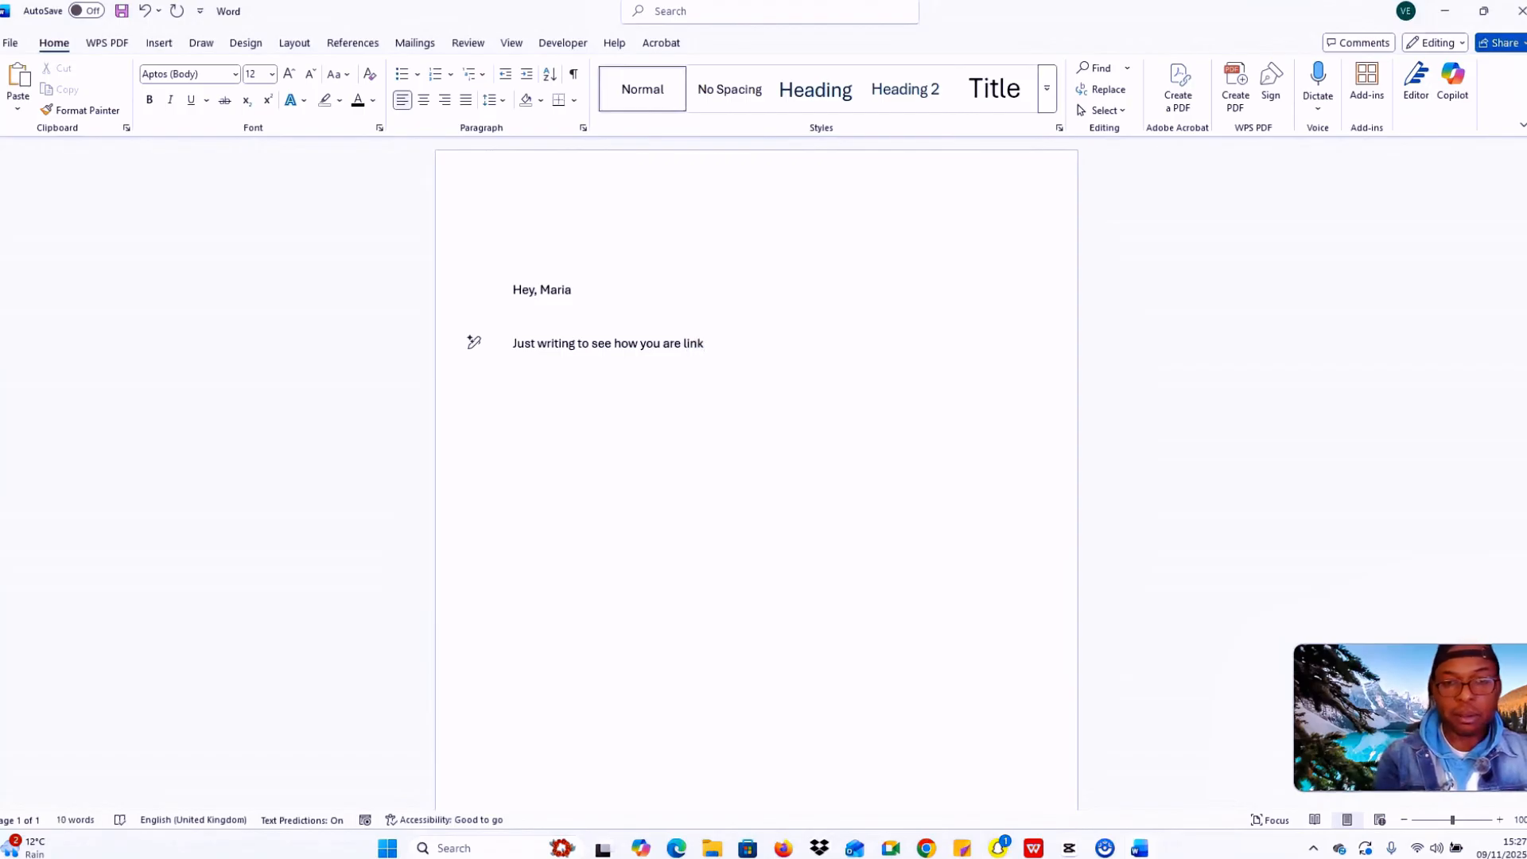
{"action": "key", "text": "BackSpace"}
{"action": "key", "text": "BackSpace"}
{"action": "type", "text": "king"}
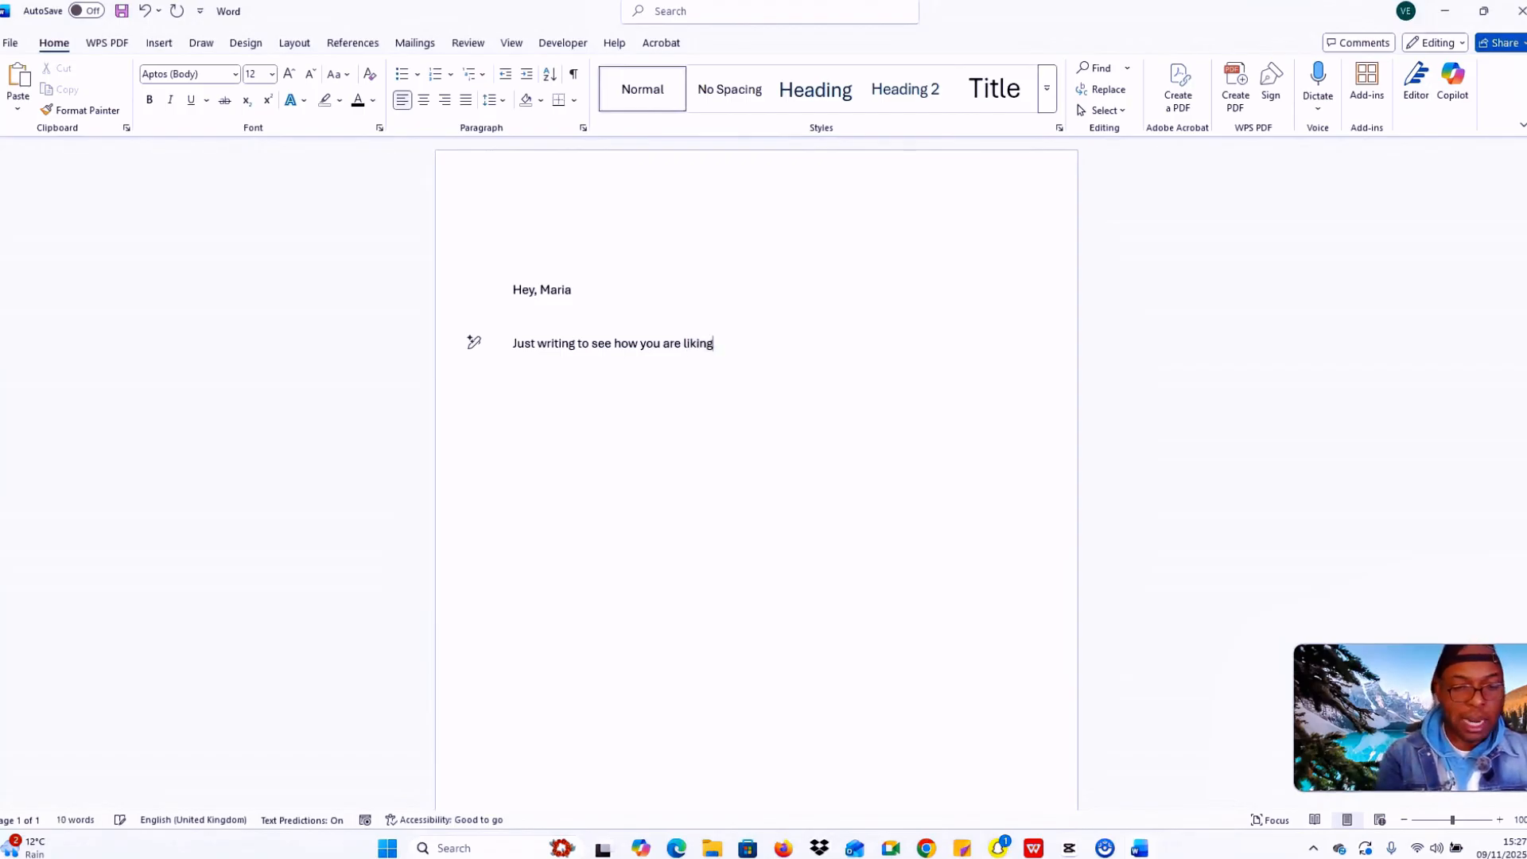
{"action": "key", "text": "Caps_Lock"}
{"action": "type", "text": "S"}
{"action": "key", "text": "Caps_Lock"}
{"action": "type", "text": "ea"}
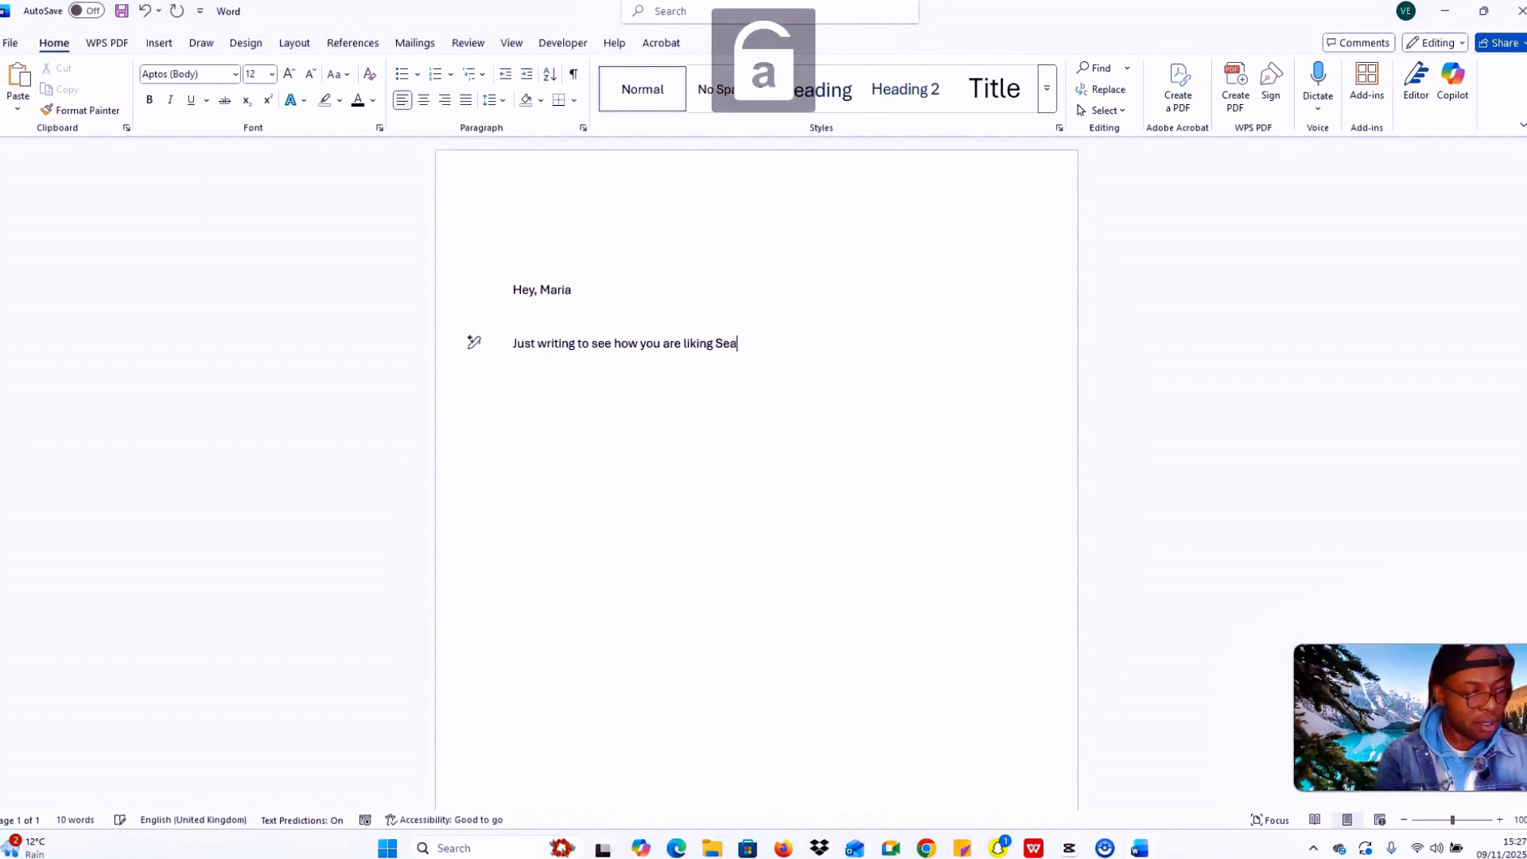
{"action": "type", "text": "ttle"}
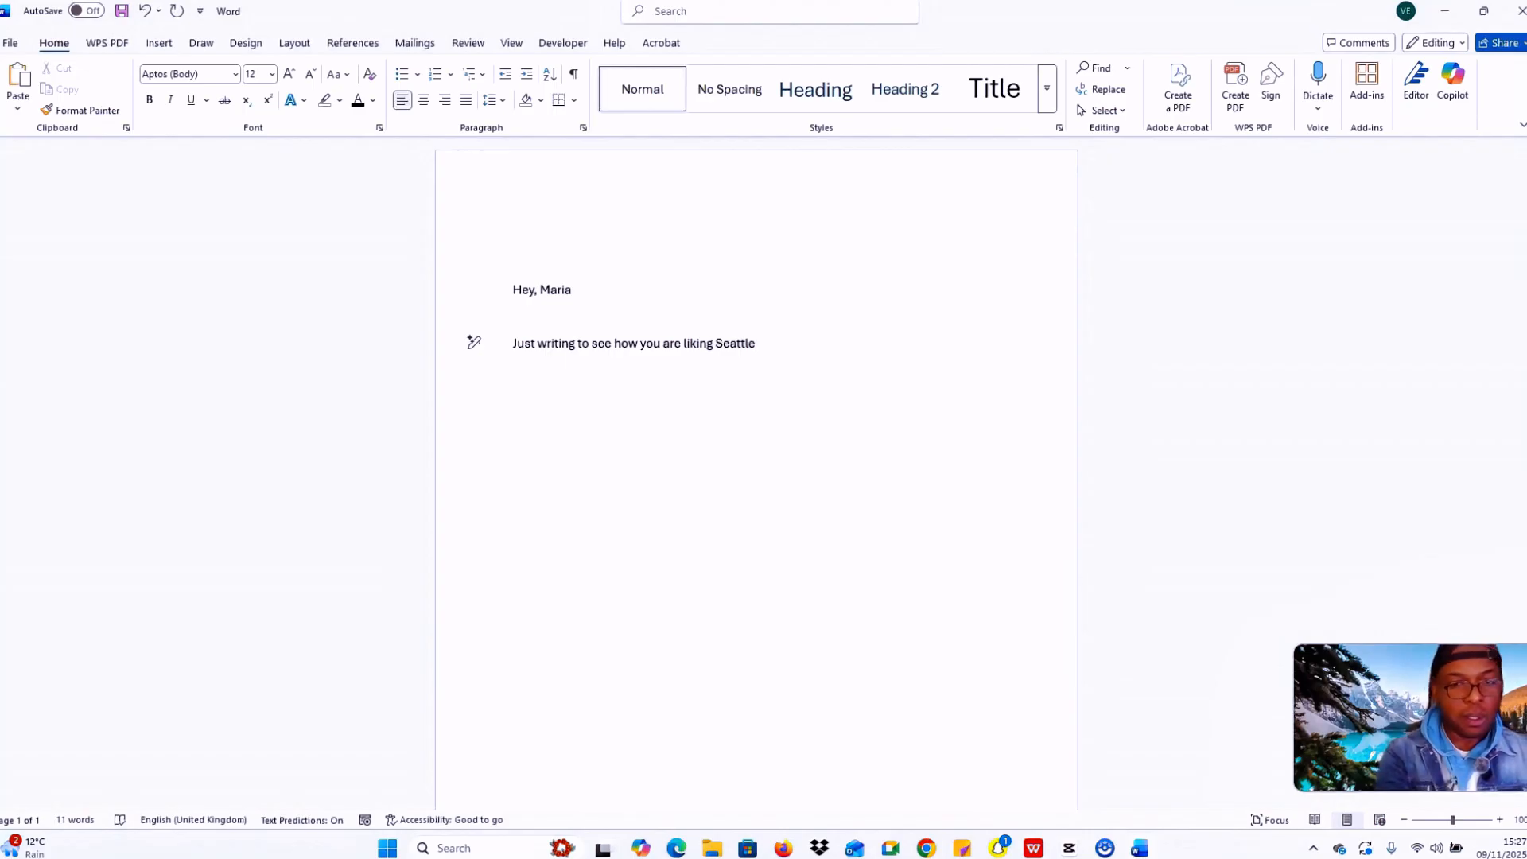
{"action": "type", "text": "!"}
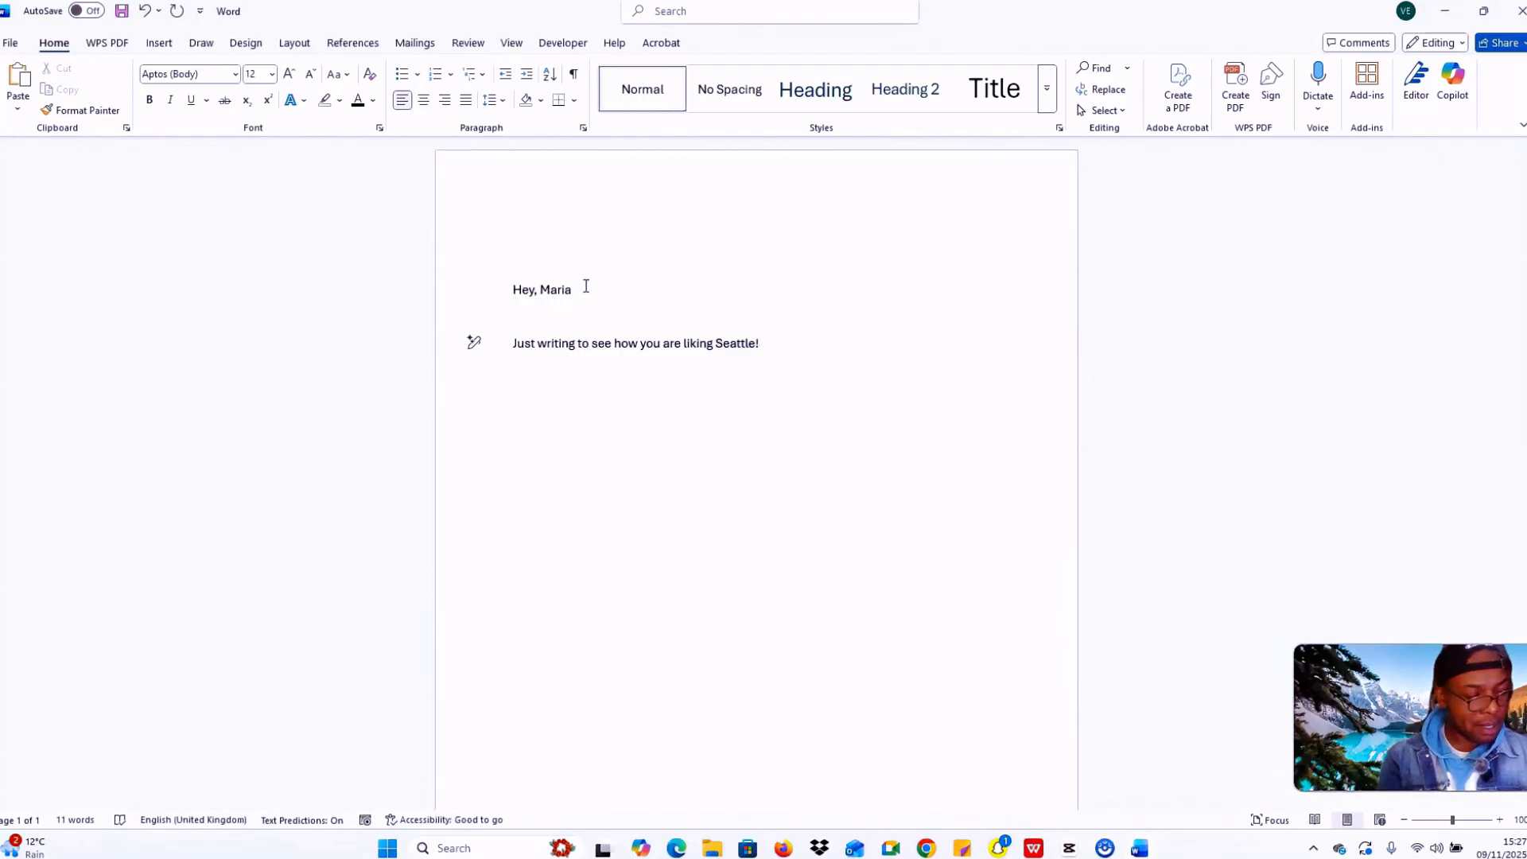
{"action": "key", "text": "Caps_Lock"}
{"action": "type", "text": "I"}
{"action": "key", "text": "Caps_Lock"}
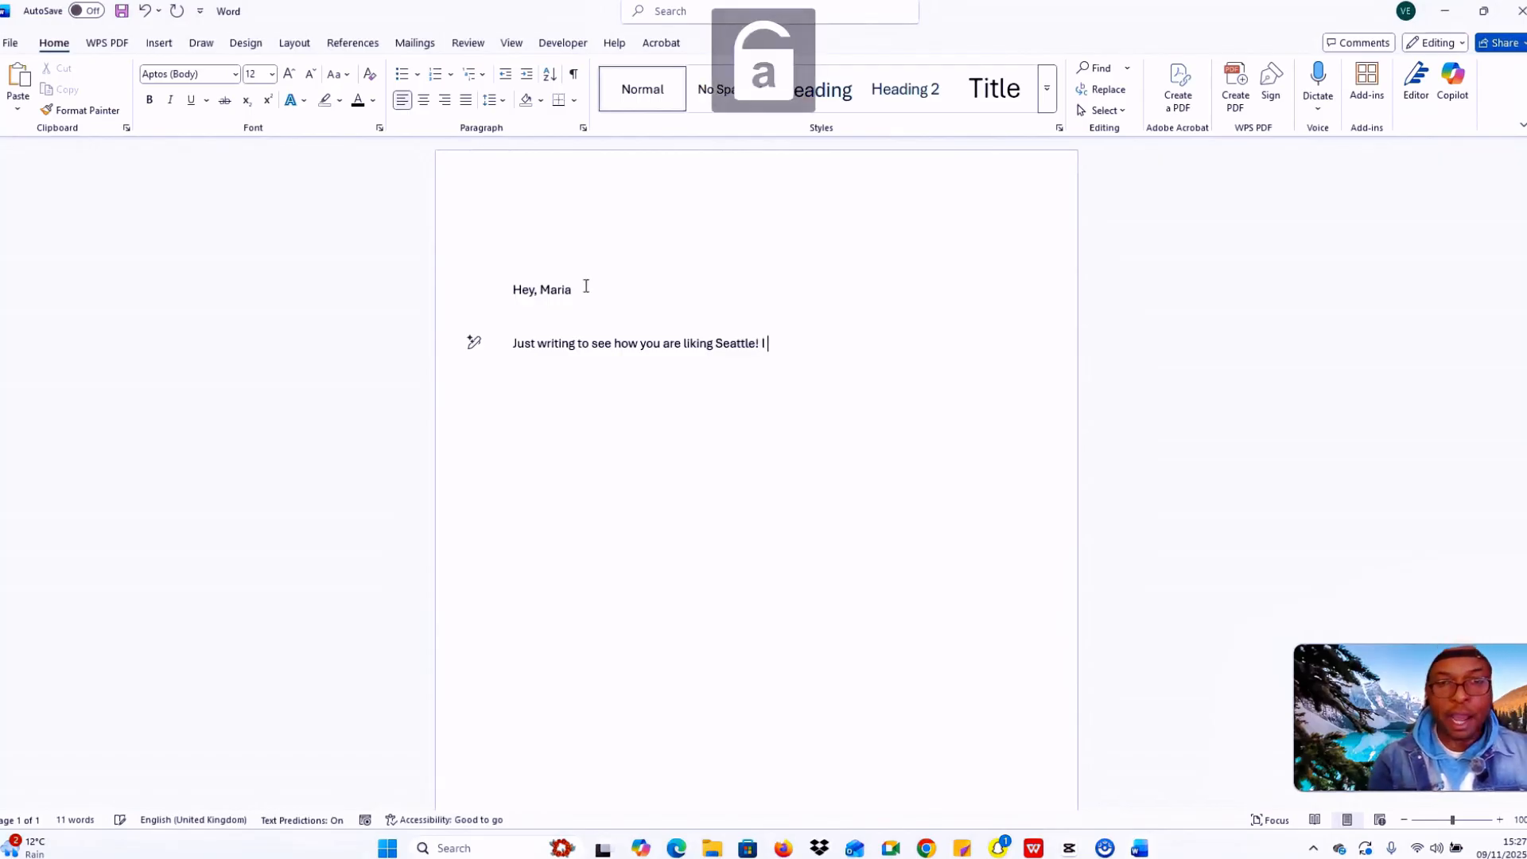
{"action": "type", "text": "hope "}
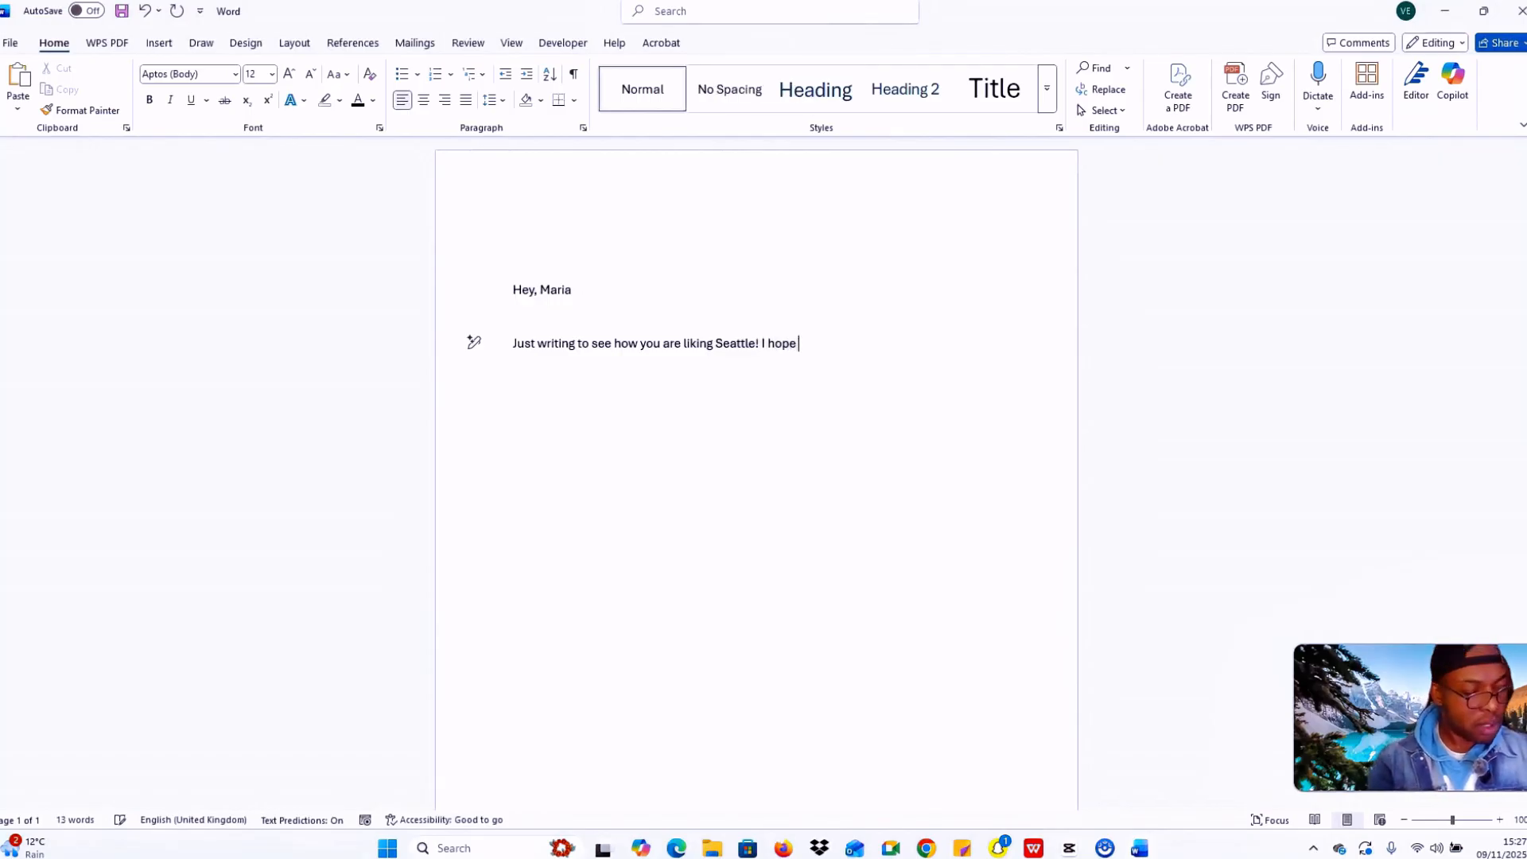
{"action": "type", "text": "the new "}
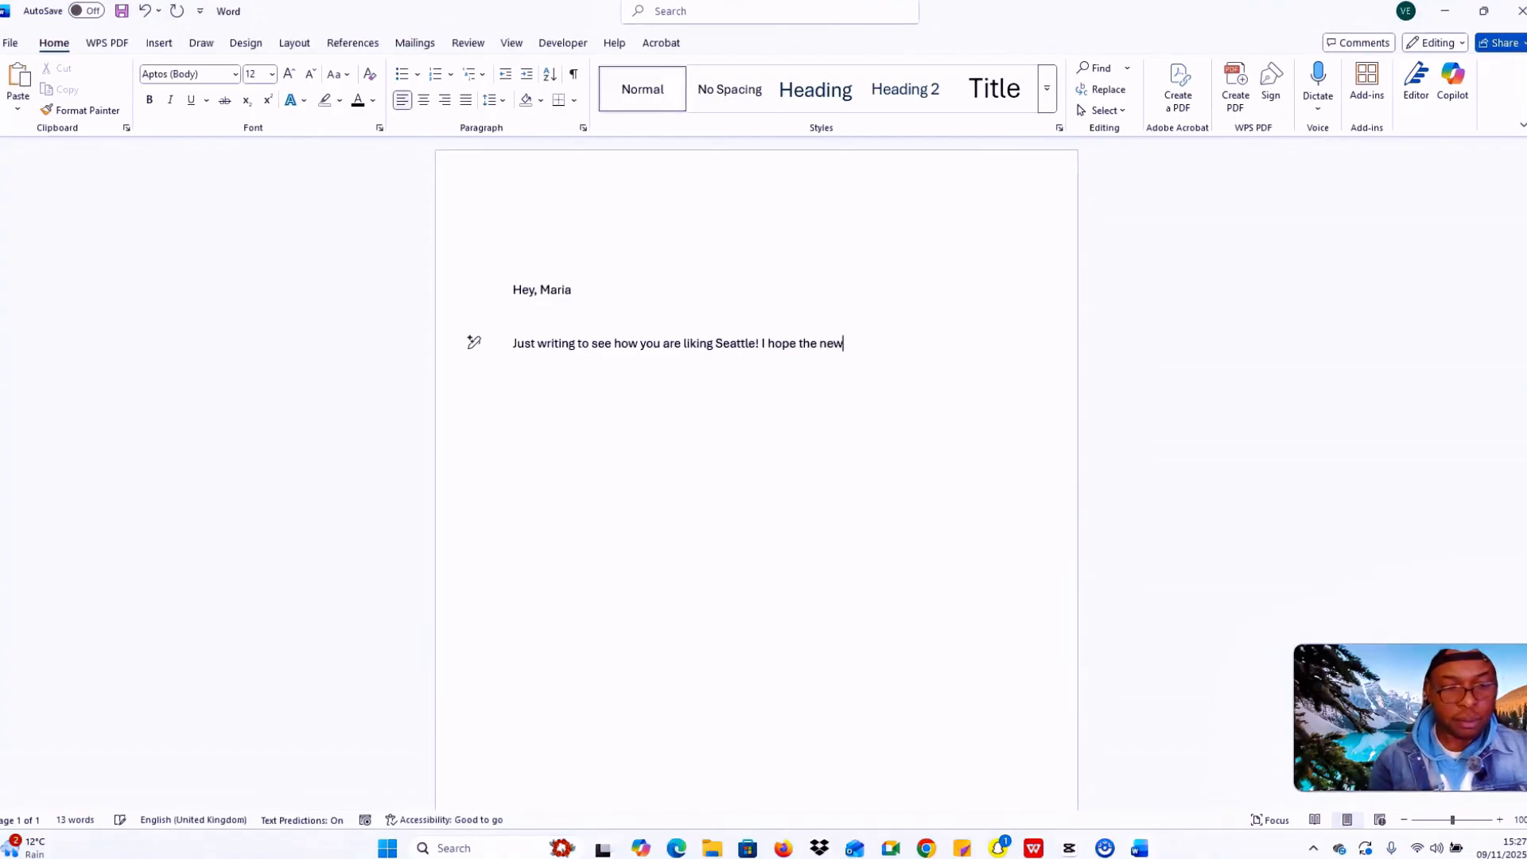
{"action": "type", "text": "apartment is g"}
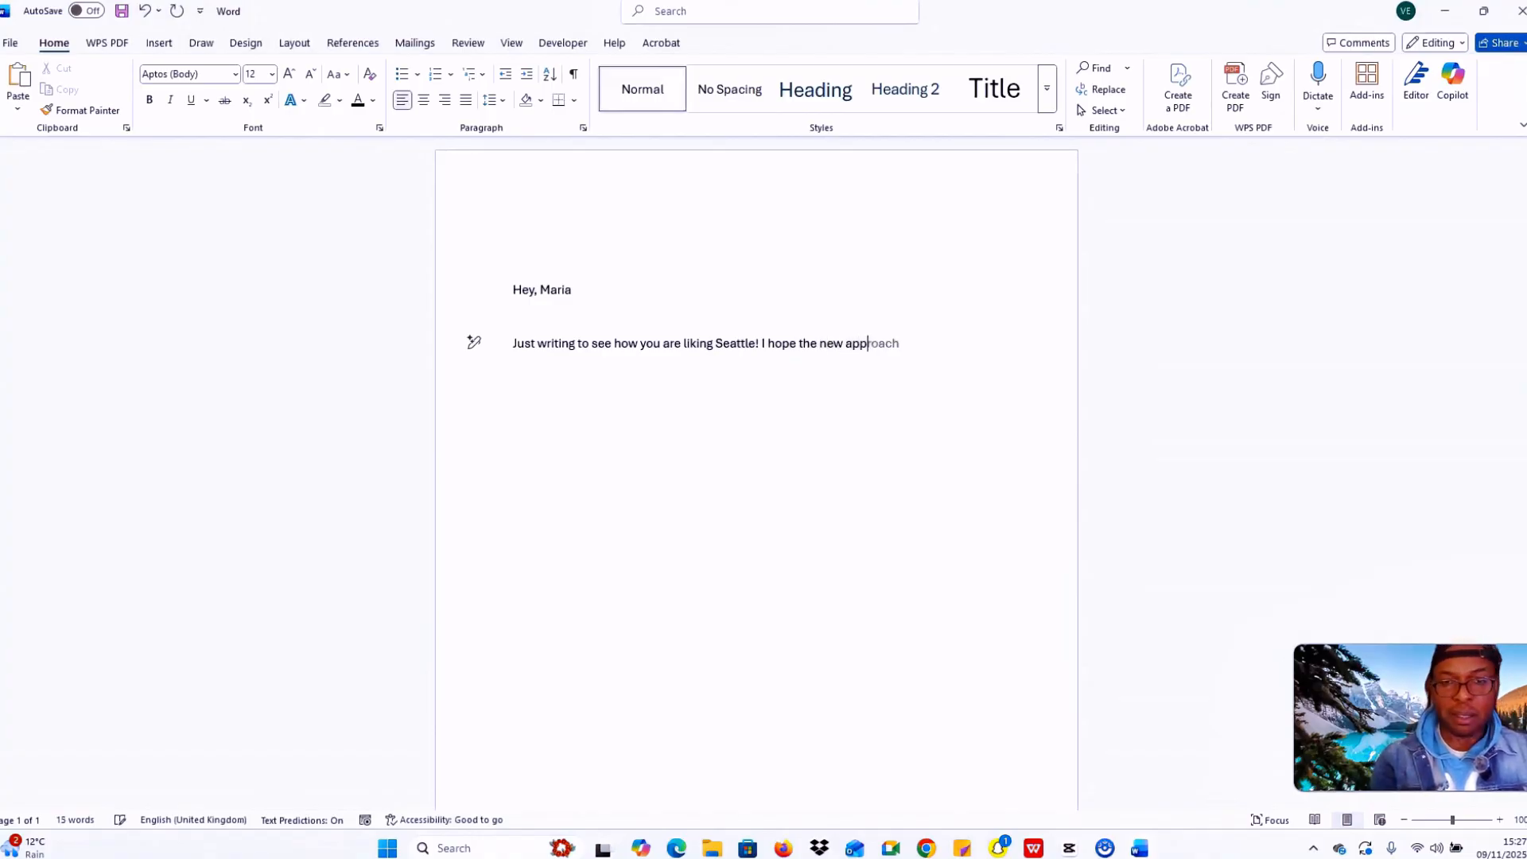
{"action": "type", "text": "reat,"}
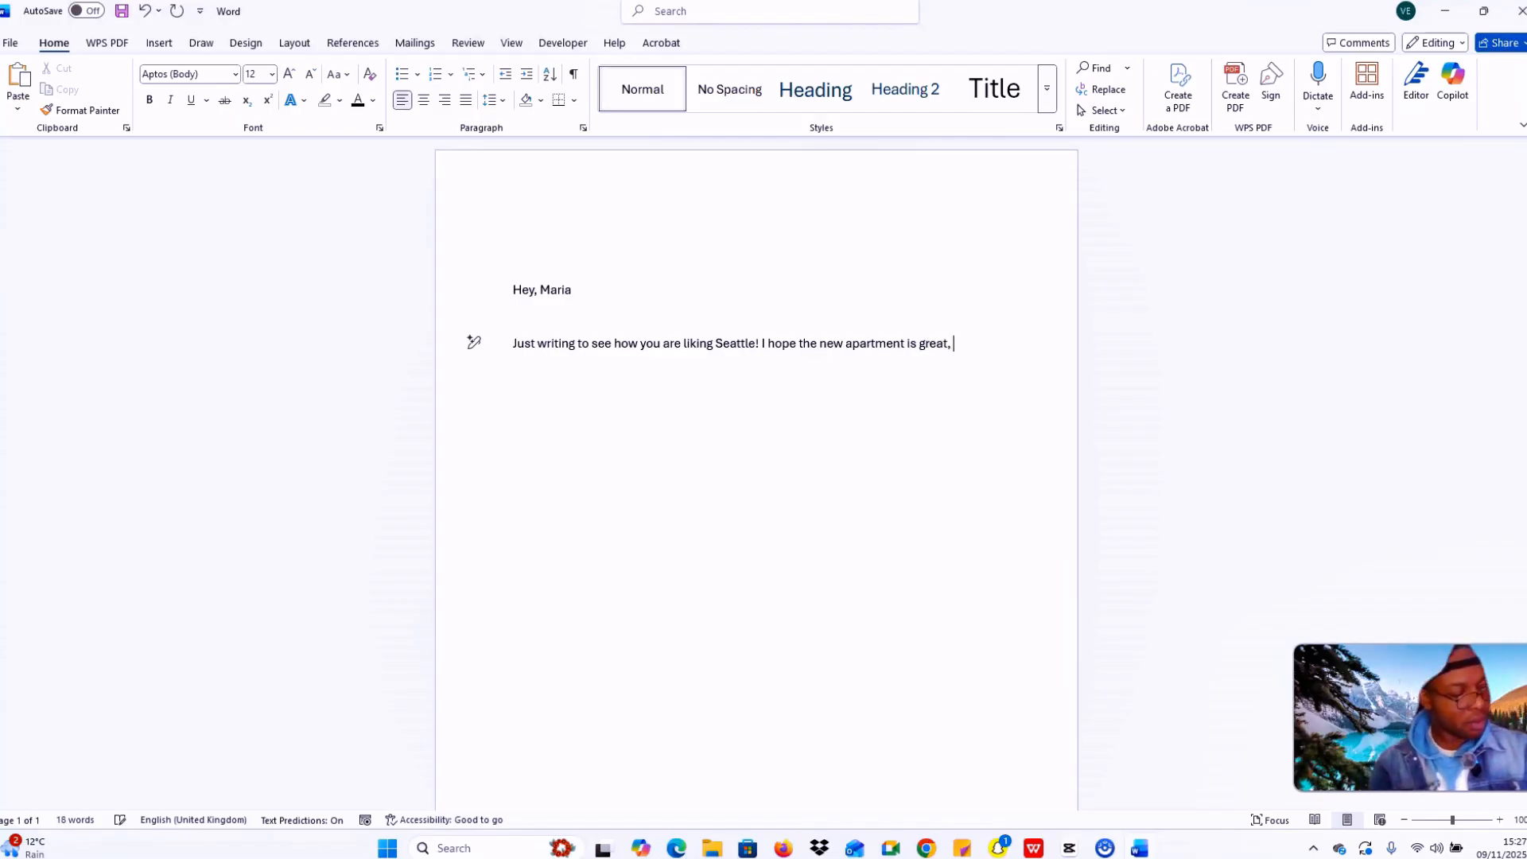
{"action": "key", "text": "Return"}
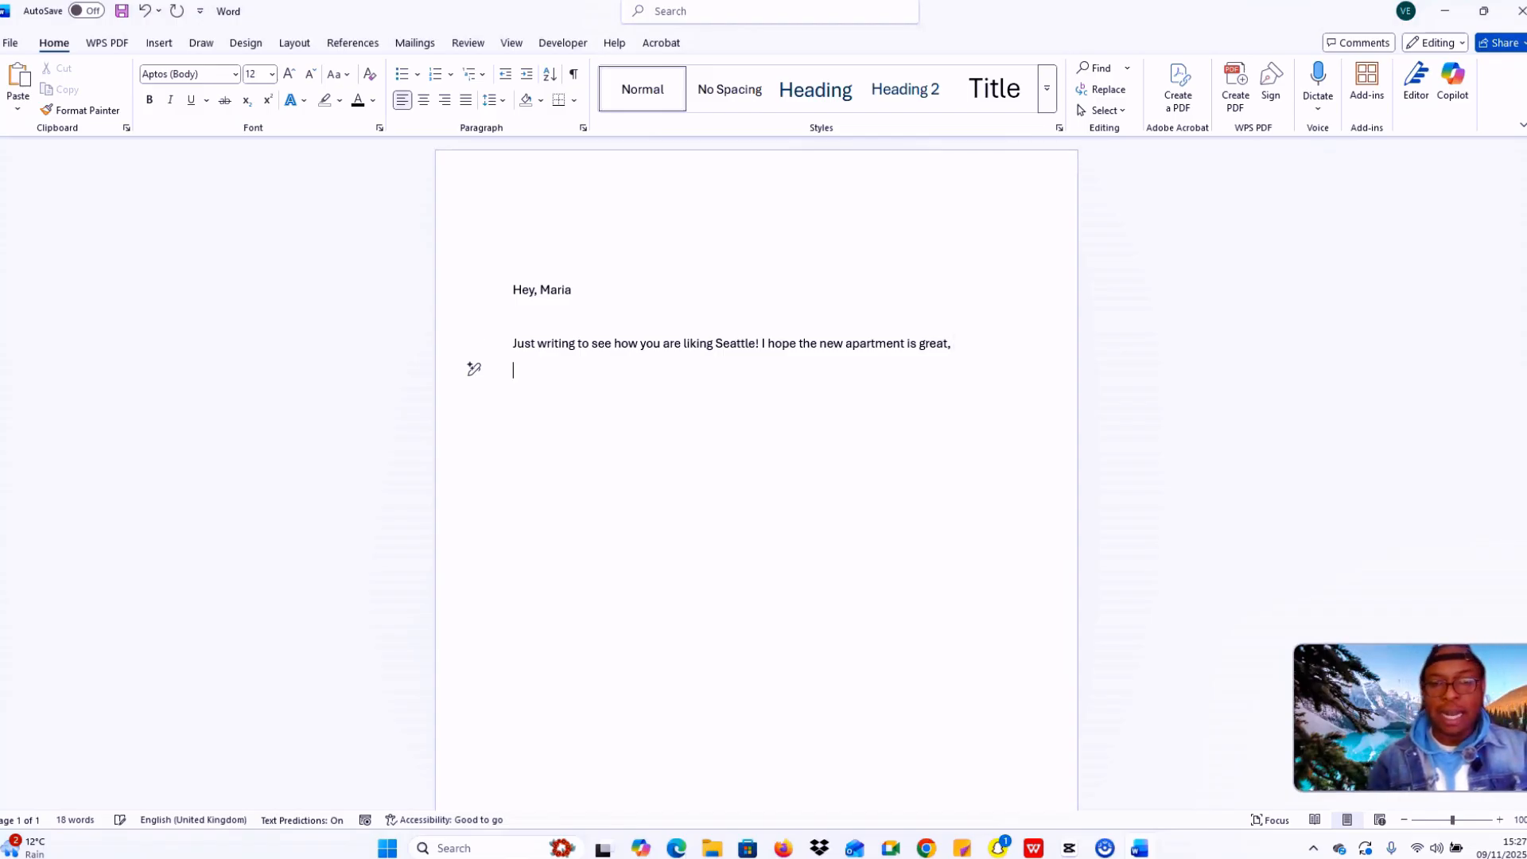
Step: Add the puppy news: 'Some big news on my end- I got a puppy! His name is Milo…very busy.'
{"action": "key", "text": "Caps_Lock"}
{"action": "type", "text": "S"}
{"action": "key", "text": "Caps_Lock"}
{"action": "type", "text": "ome"}
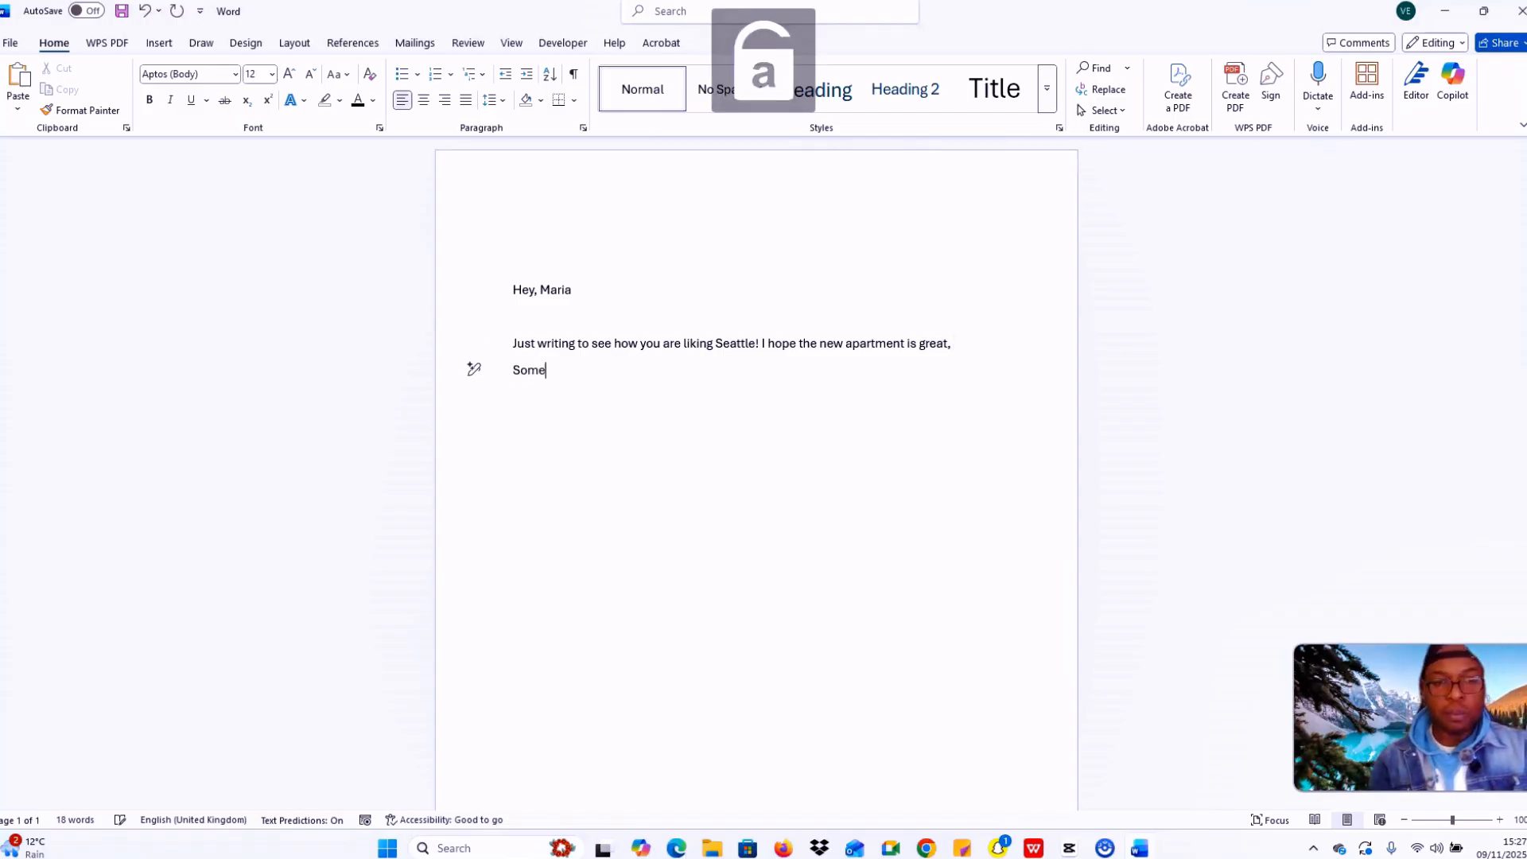
{"action": "type", "text": " bi"}
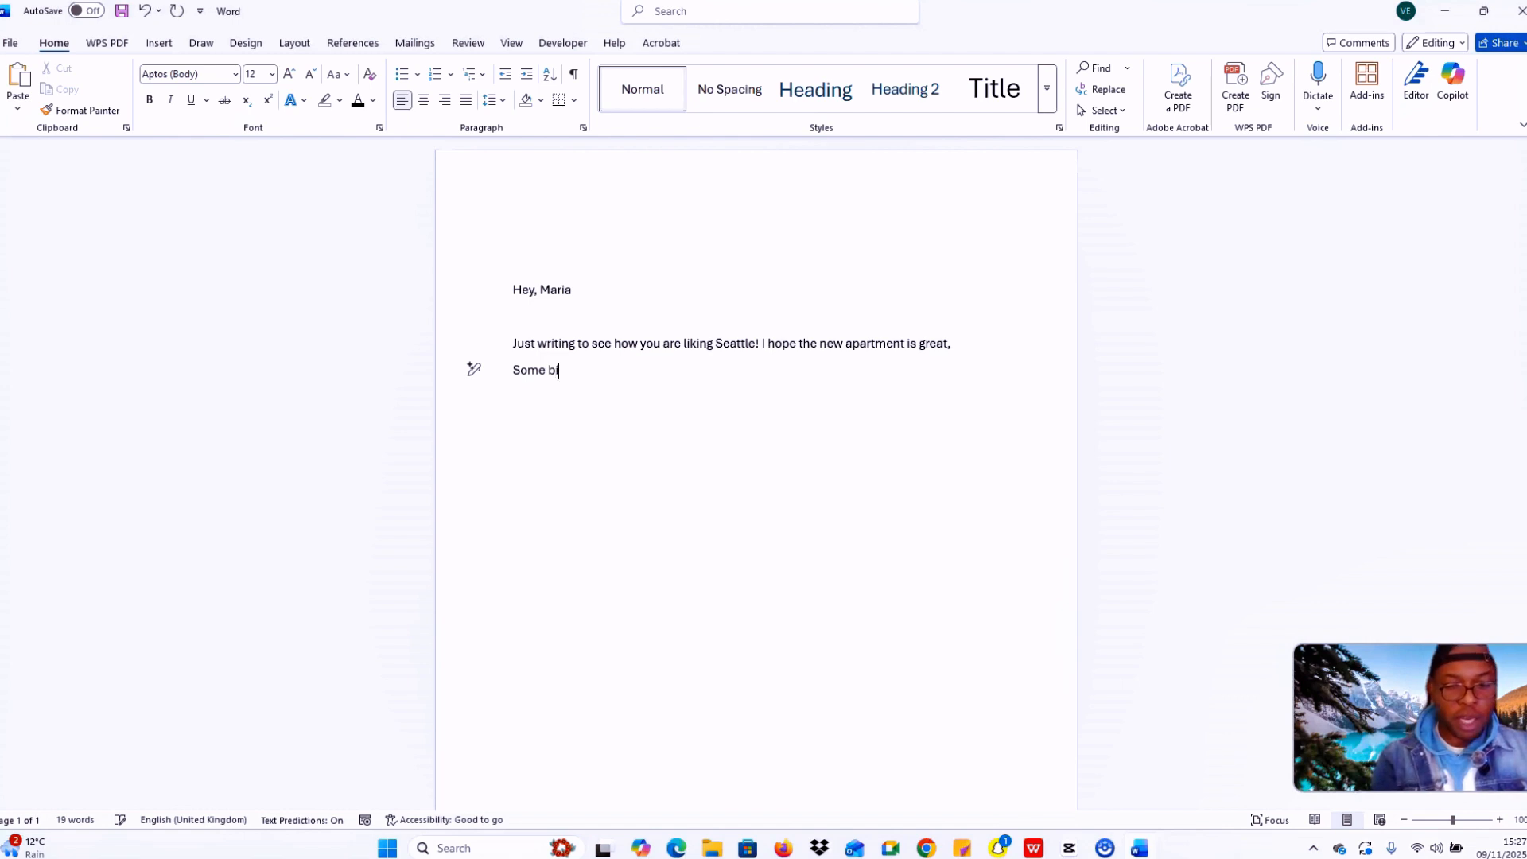
{"action": "type", "text": "g n"}
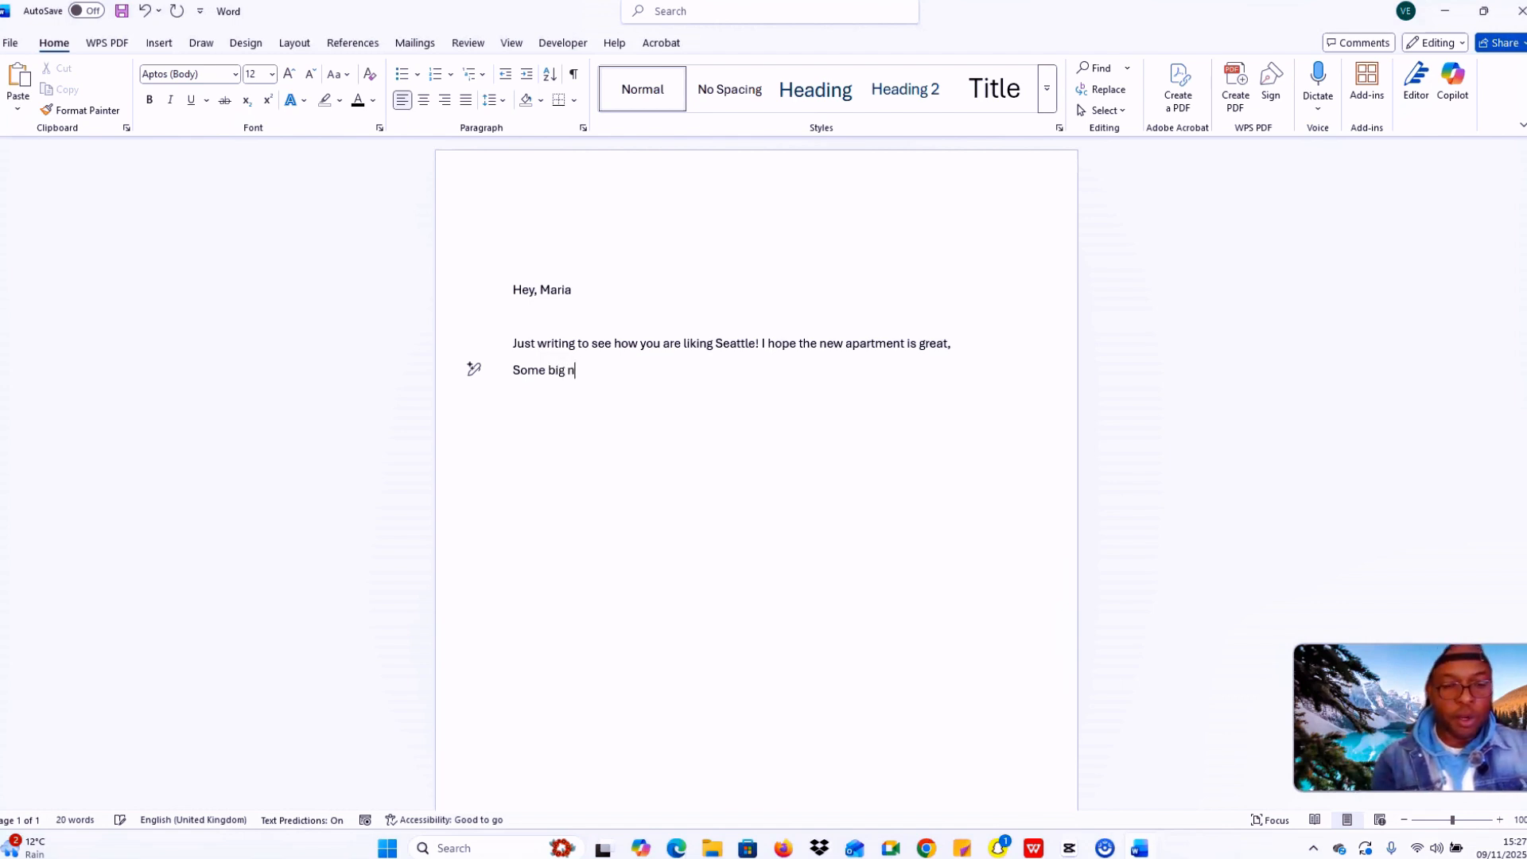
{"action": "type", "text": "ews "}
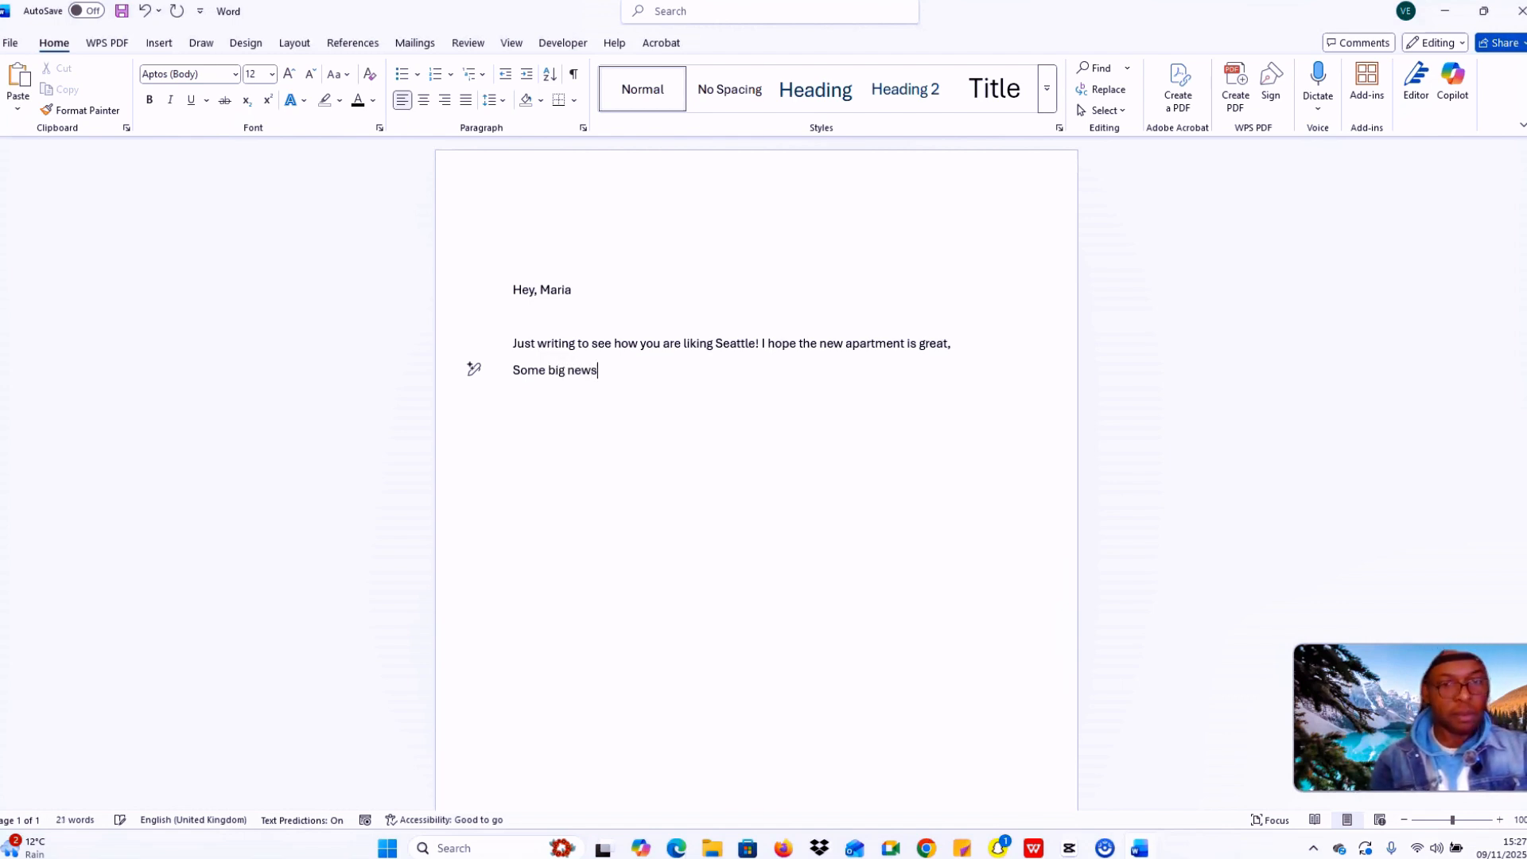
{"action": "type", "text": "on "}
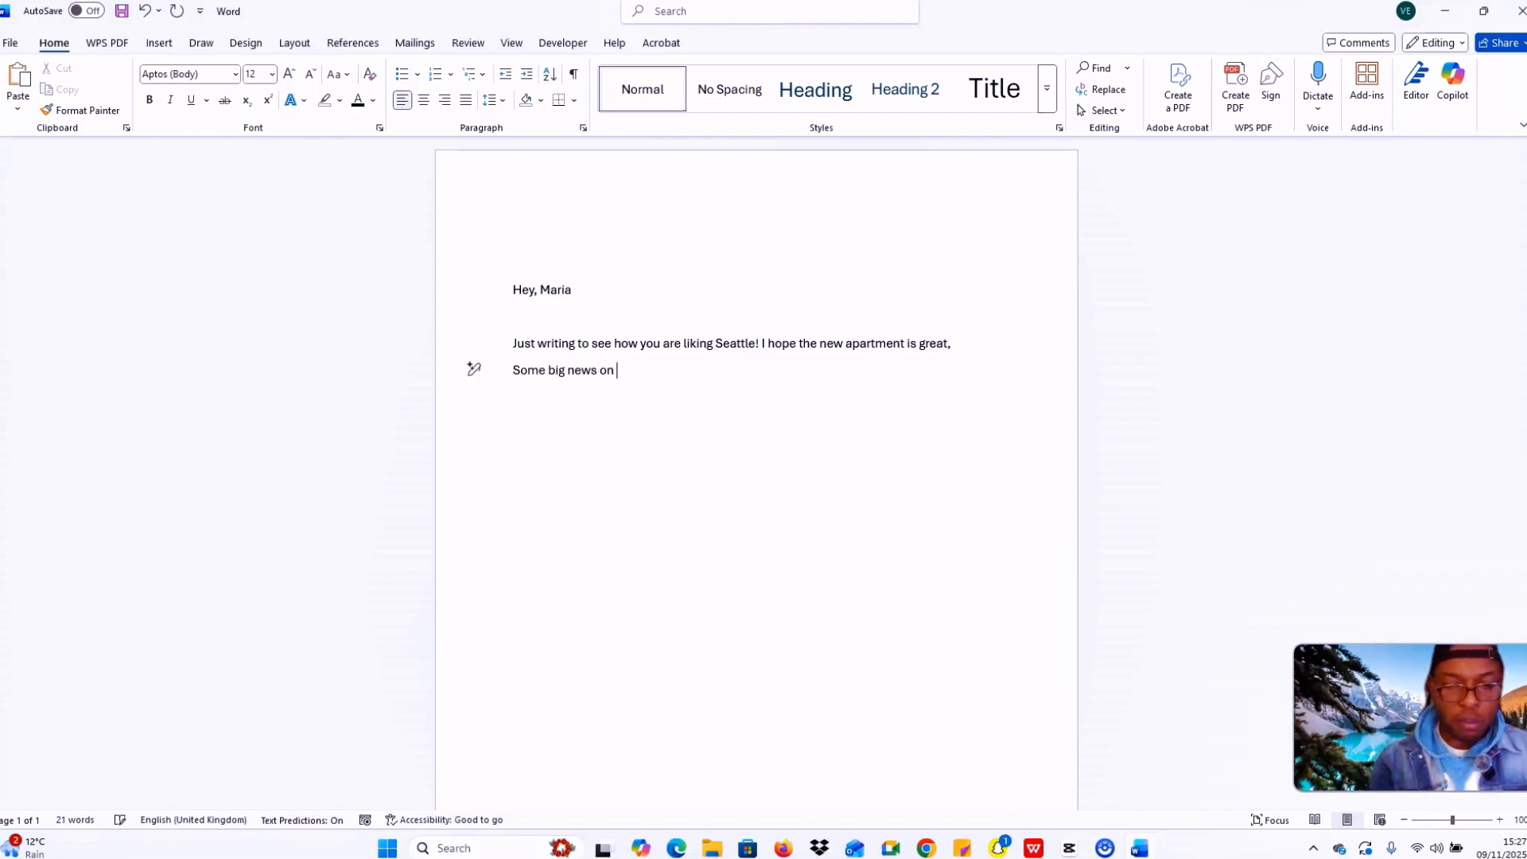
{"action": "type", "text": "my end"}
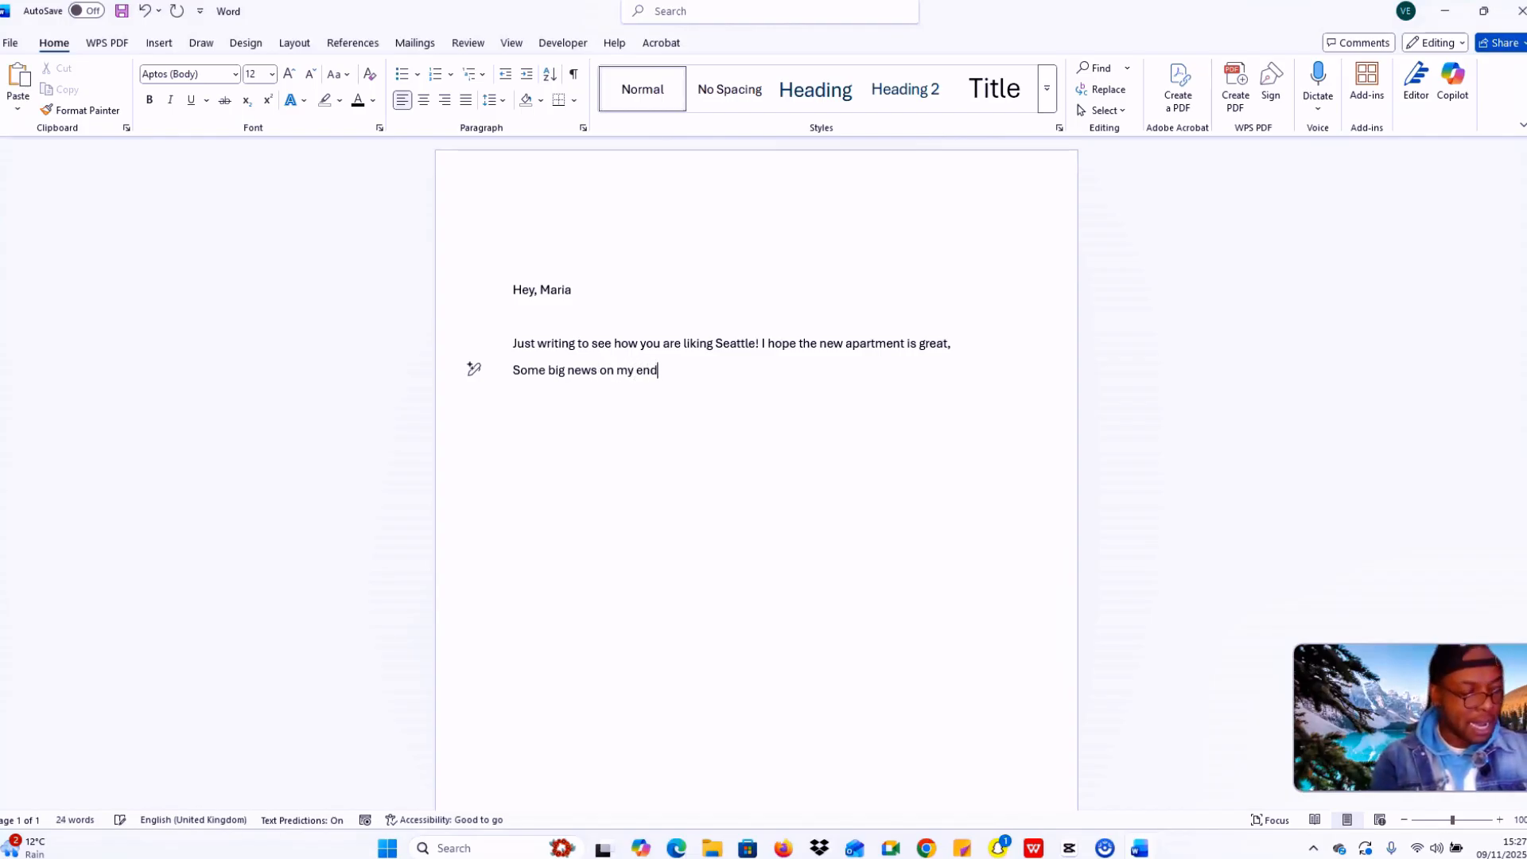
{"action": "type", "text": "- I got "}
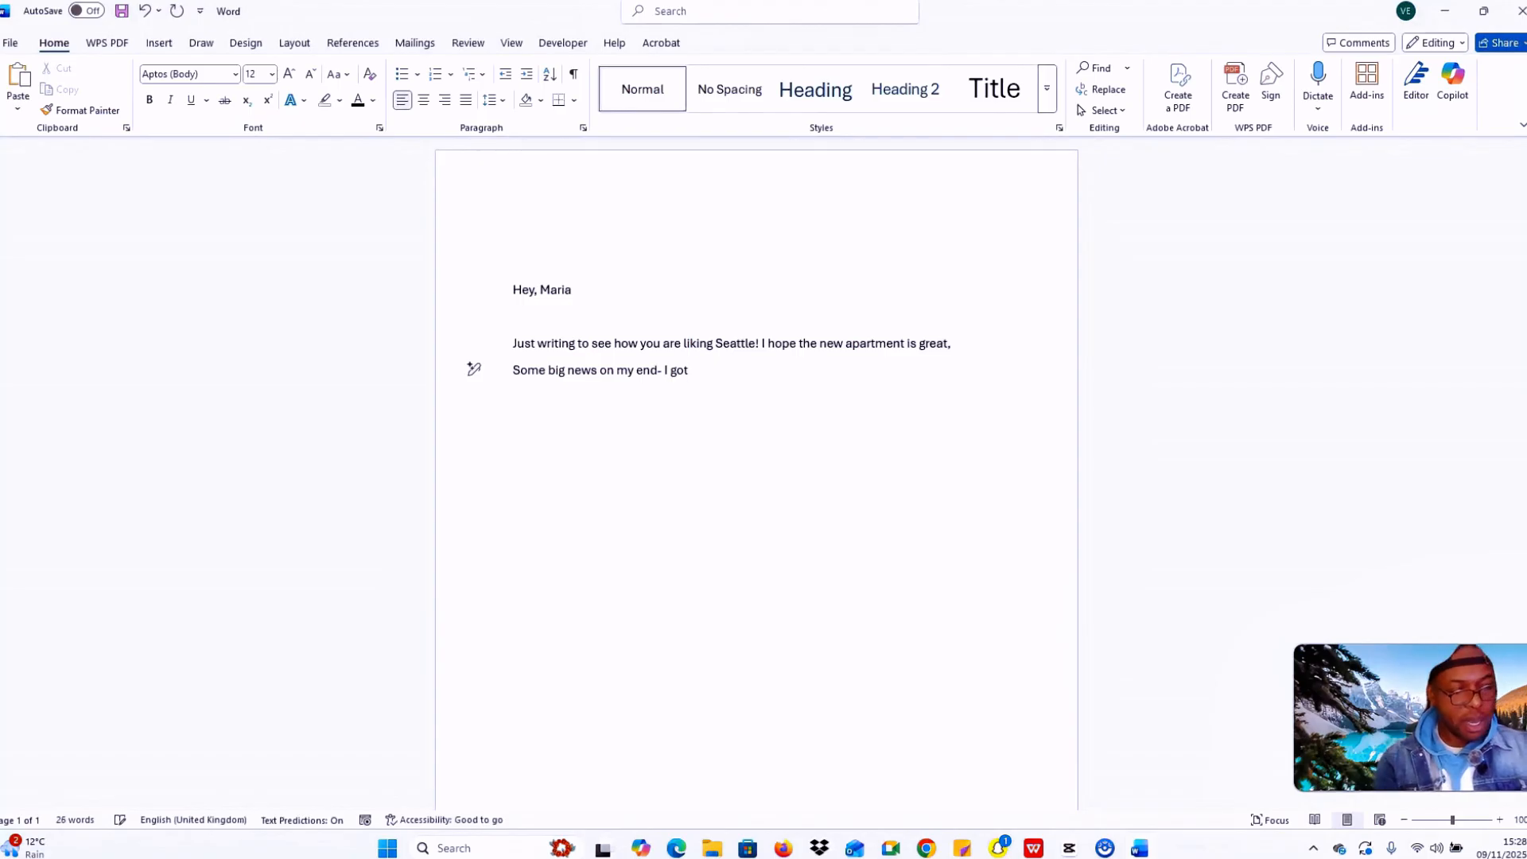
{"action": "type", "text": "a p"}
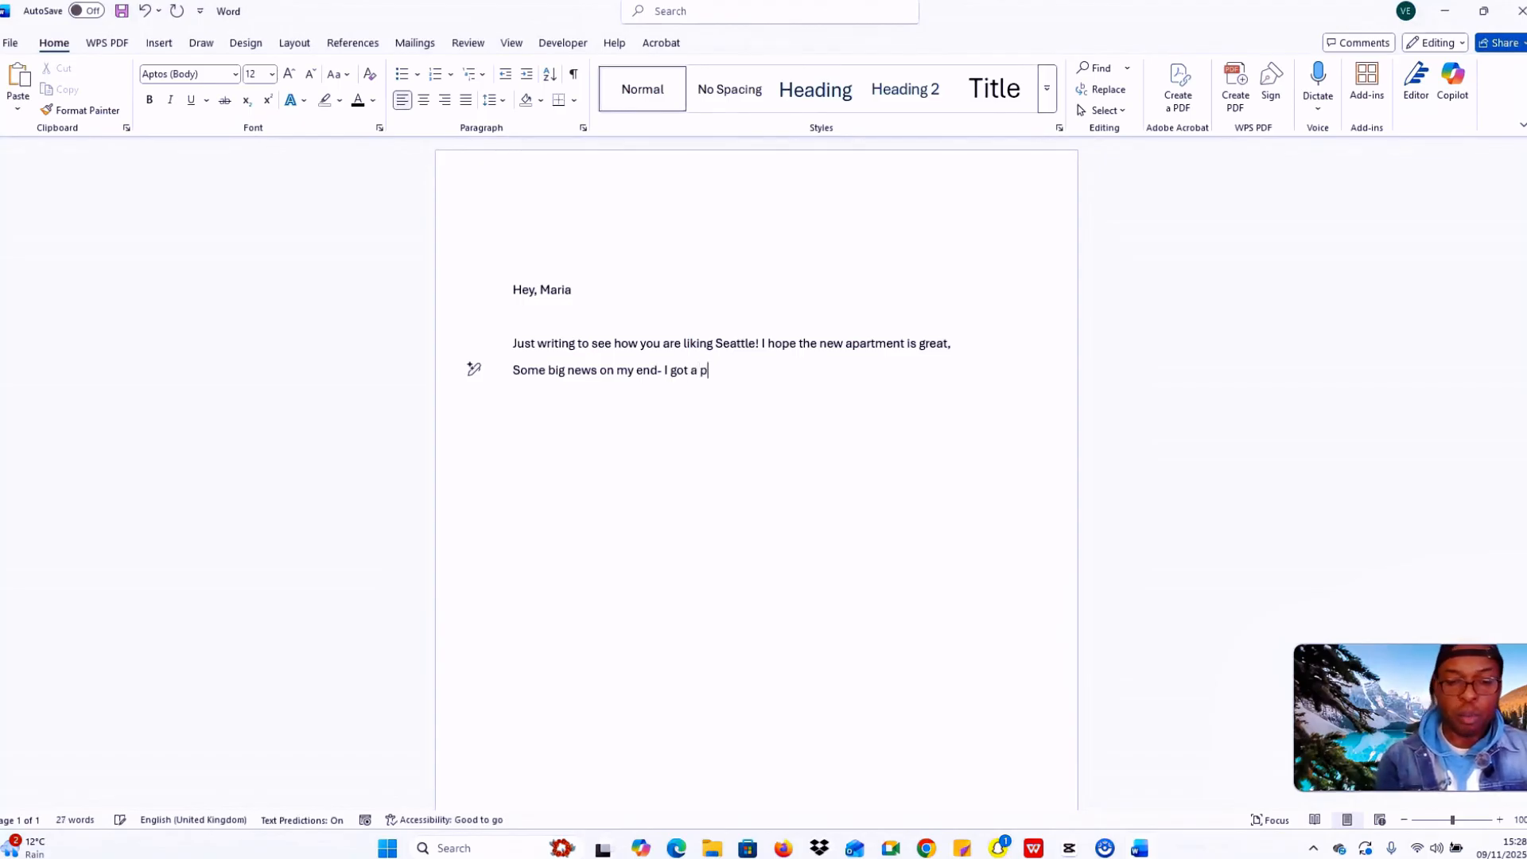
{"action": "type", "text": "uppy! His na"}
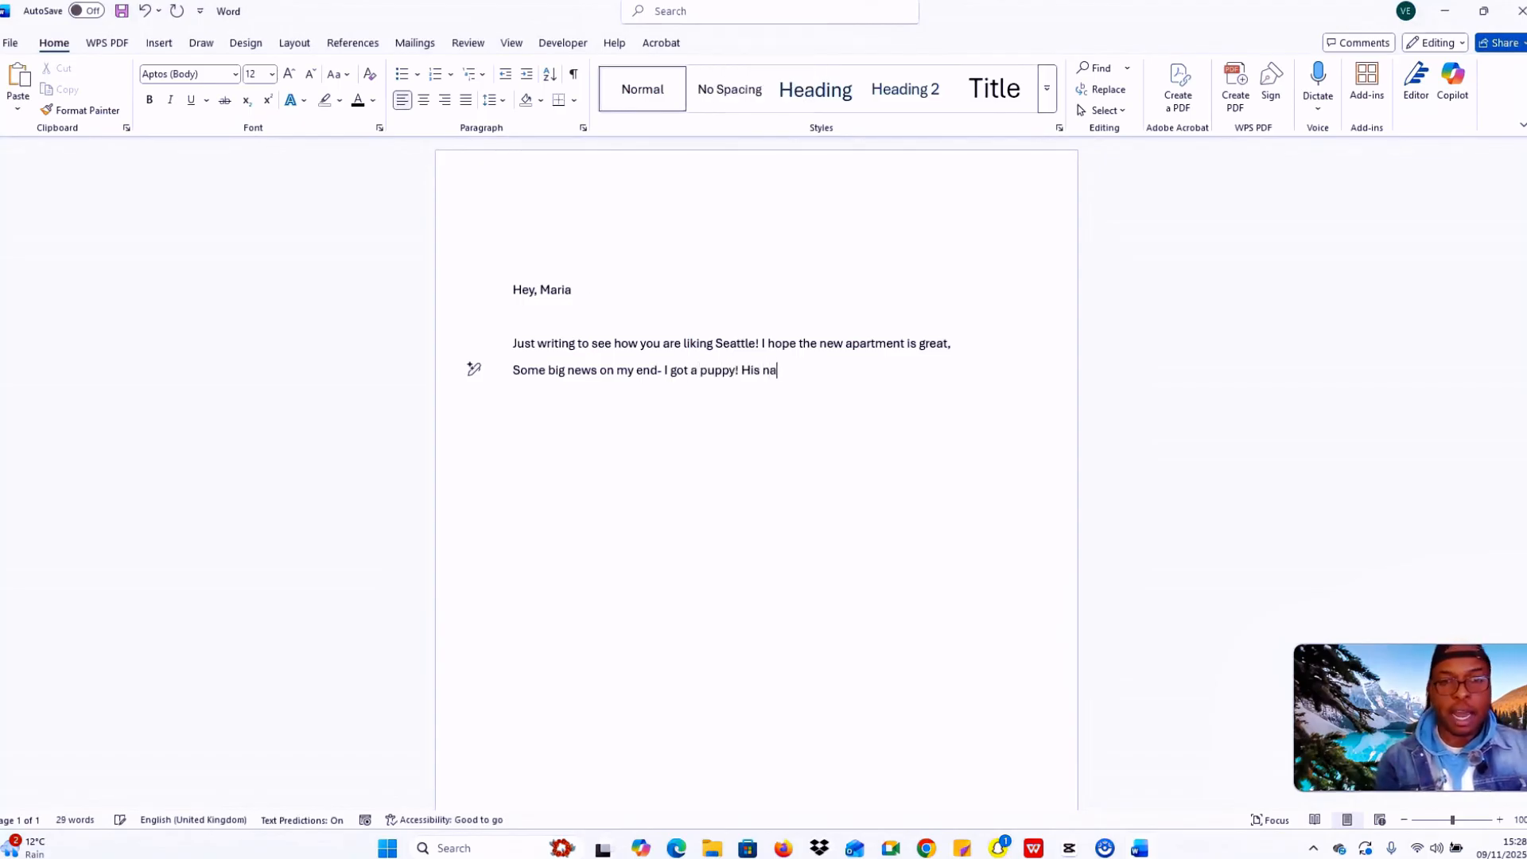
{"action": "type", "text": "me is"}
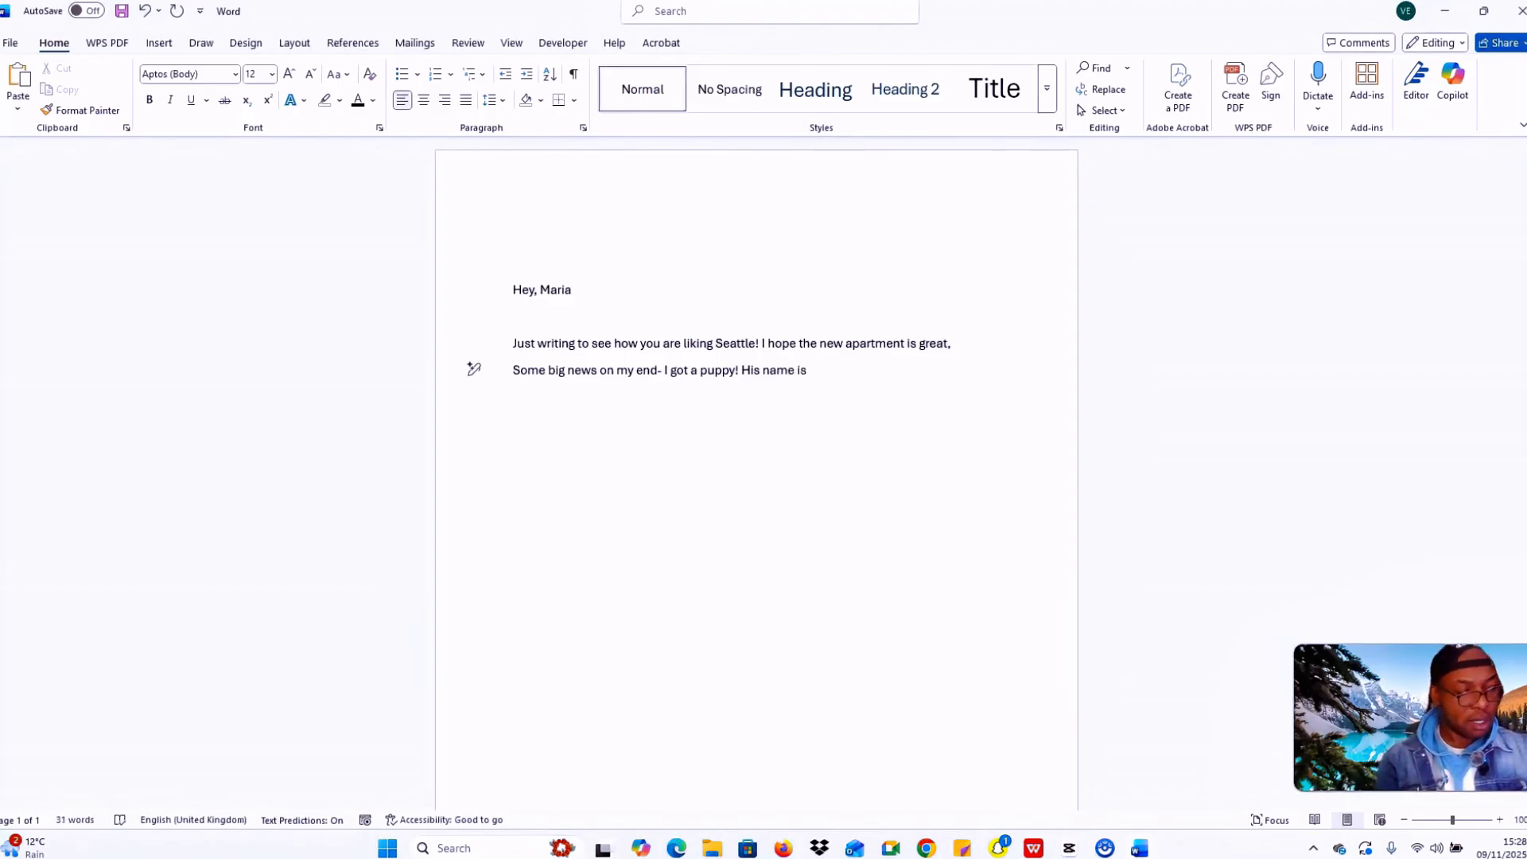
{"action": "key", "text": "Caps_Lock"}
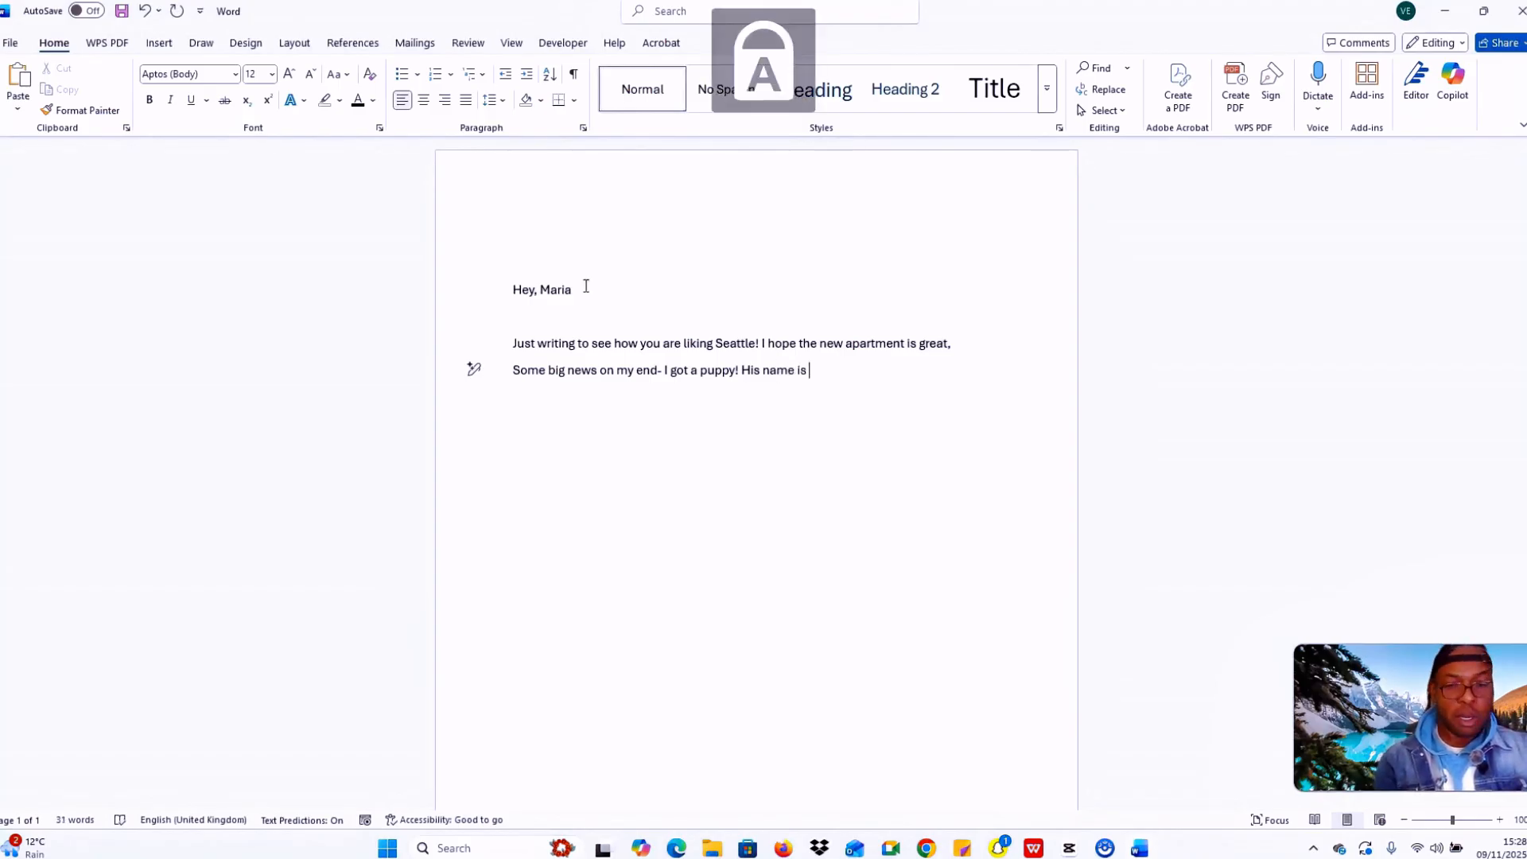
{"action": "type", "text": "M"}
{"action": "key", "text": "Caps_Lock"}
{"action": "type", "text": "ilo and he is "}
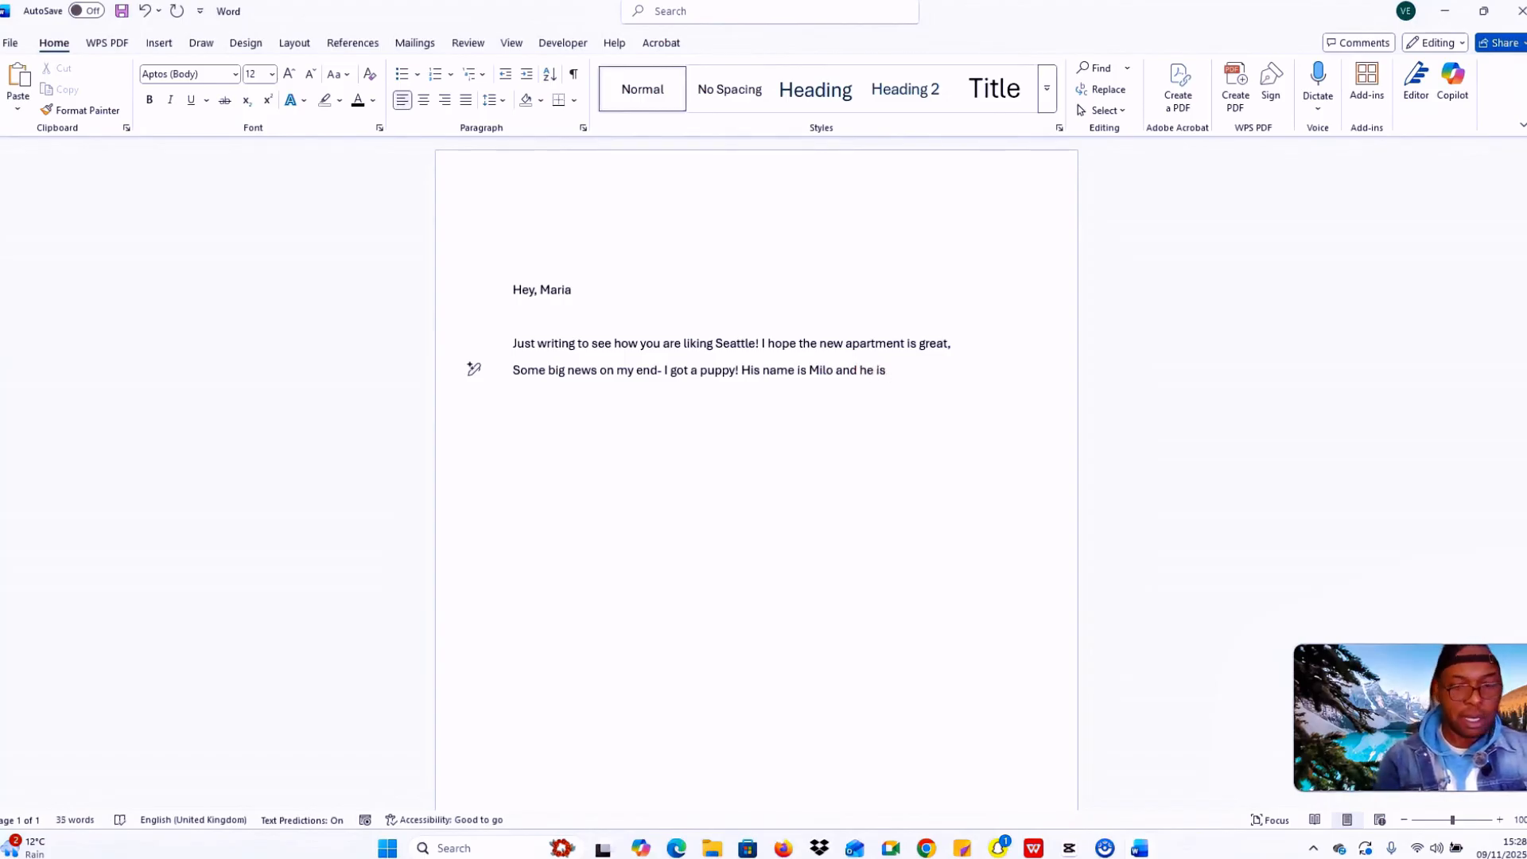
{"action": "type", "text": "keeping ,e"}
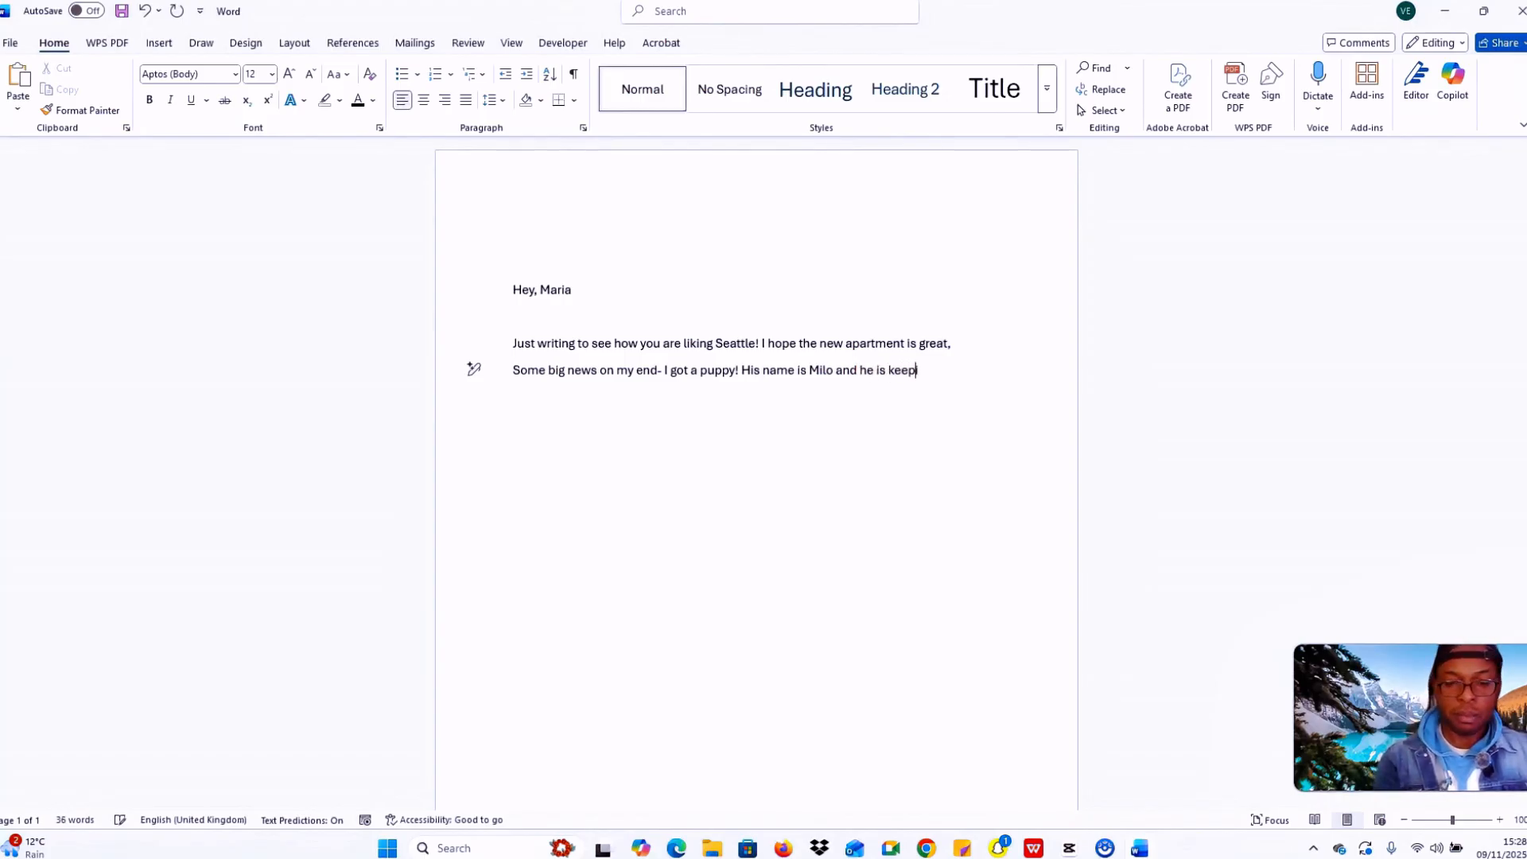
{"action": "key", "text": "BackSpace"}
{"action": "key", "text": "BackSpace"}
{"action": "type", "text": "me v"}
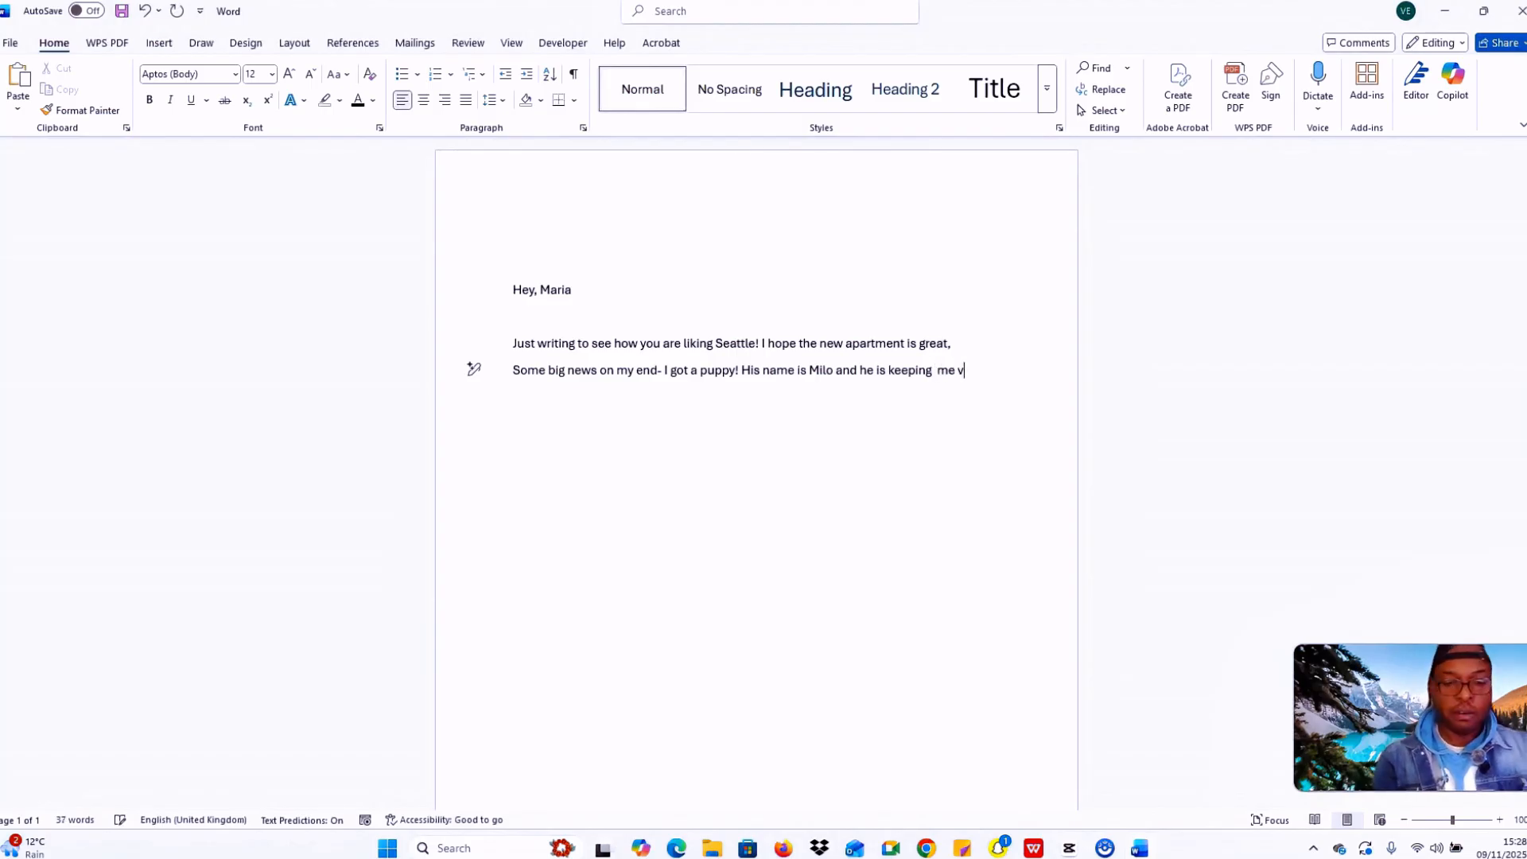
{"action": "type", "text": "ery bus"}
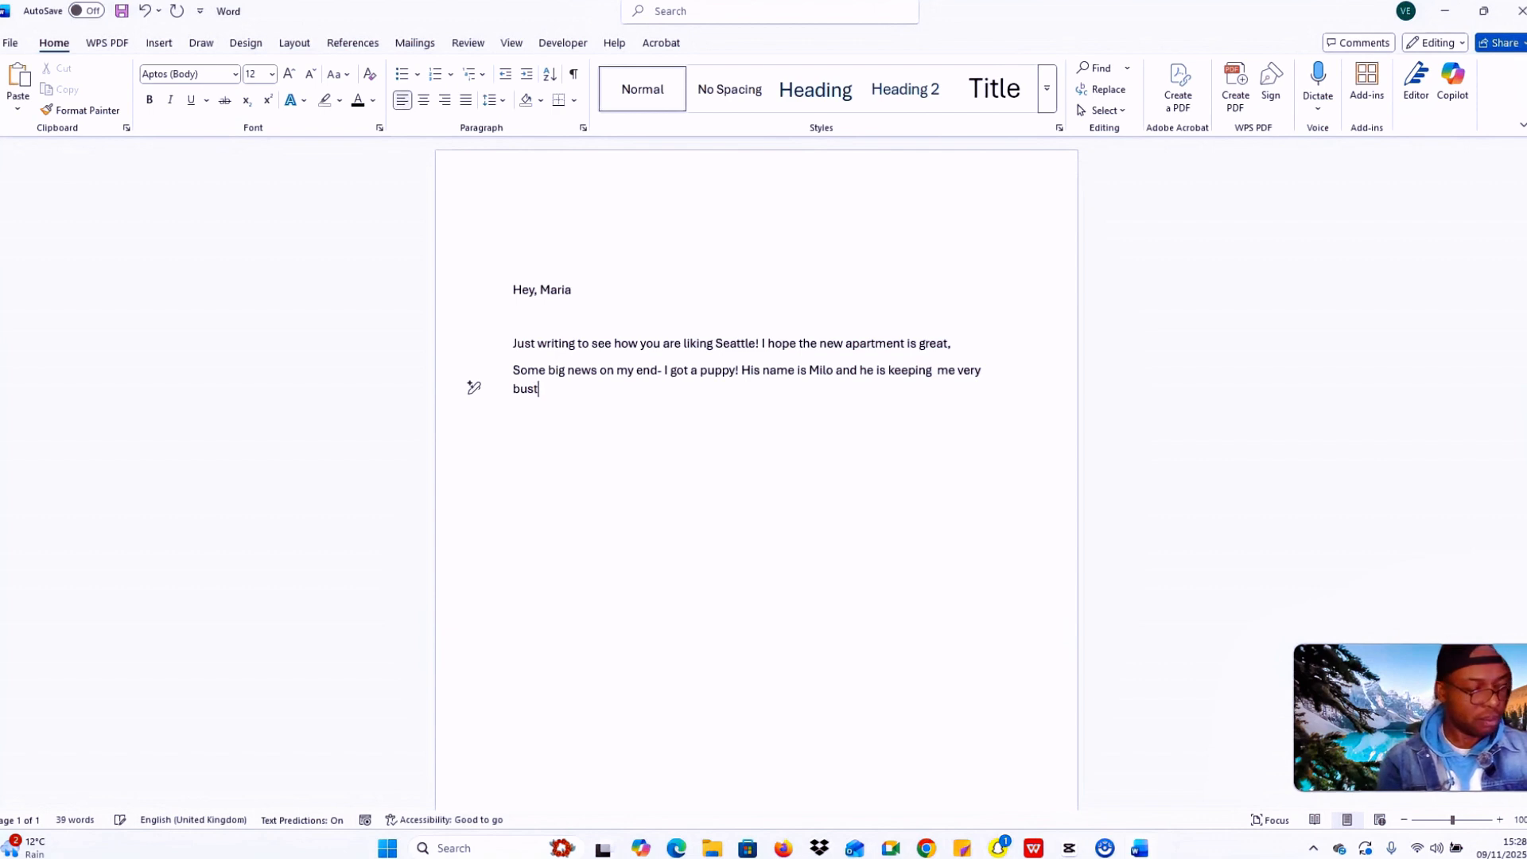
{"action": "type", "text": "y"}
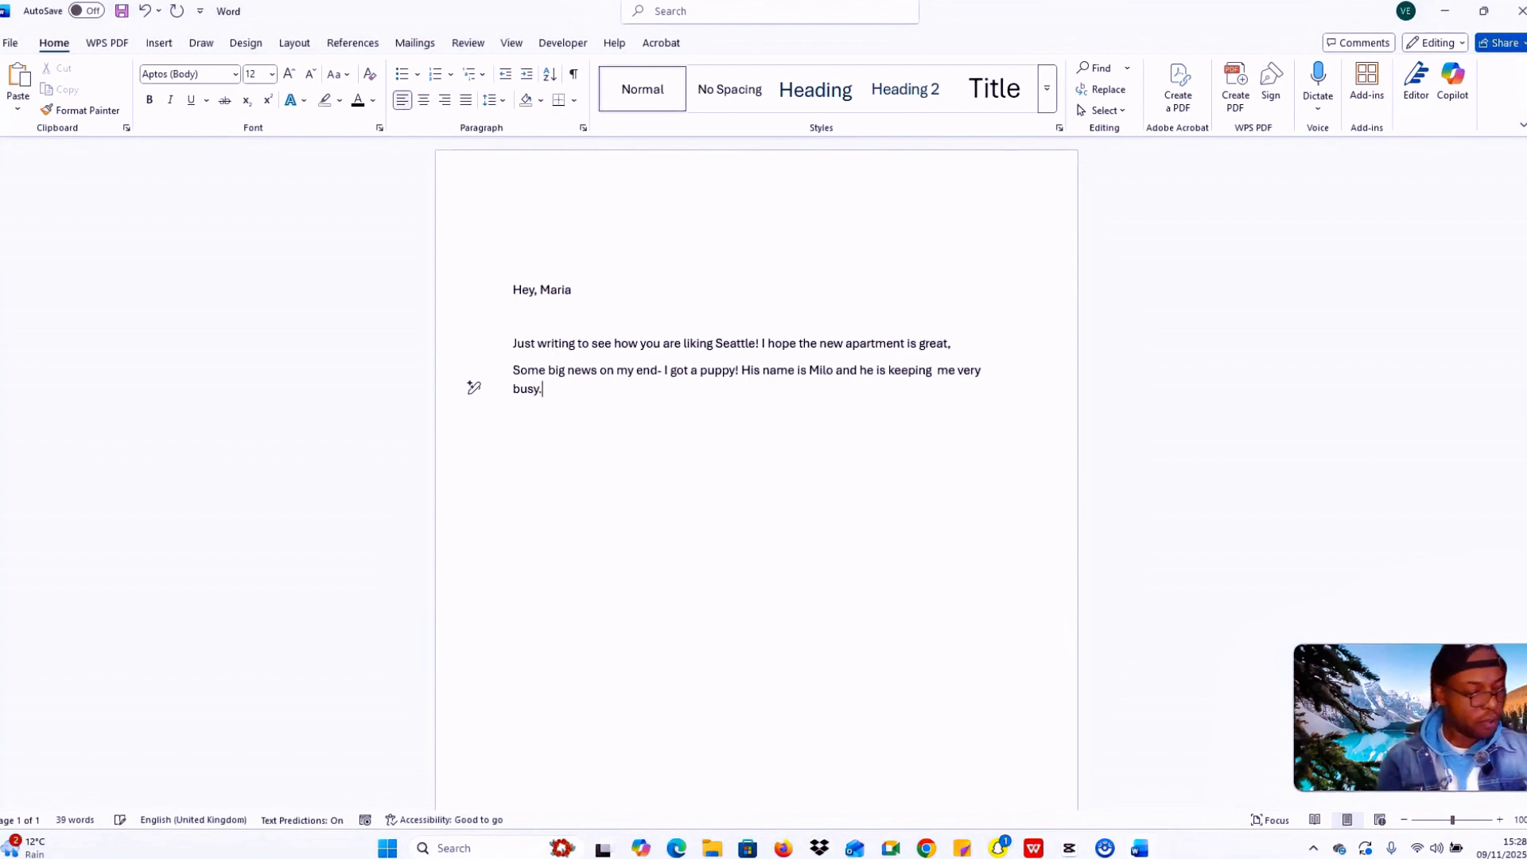
{"action": "type", "text": "."}
{"action": "key", "text": "Return"}
Step: Add the video-chat request line, then the sign-off 'Best Wishes'
{"action": "type", "text": "L"}
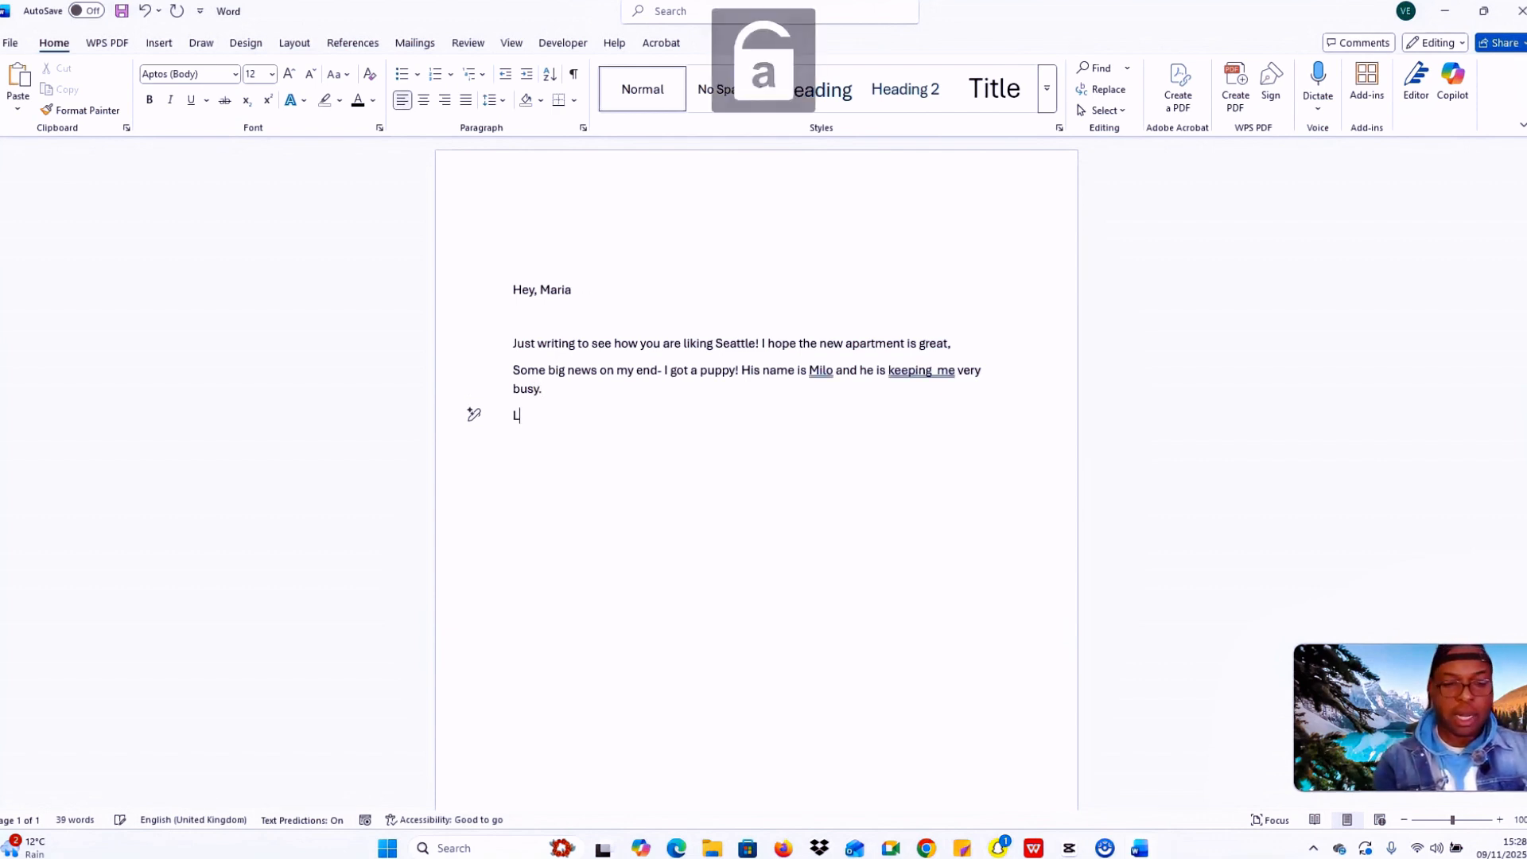
{"action": "type", "text": "et me k"}
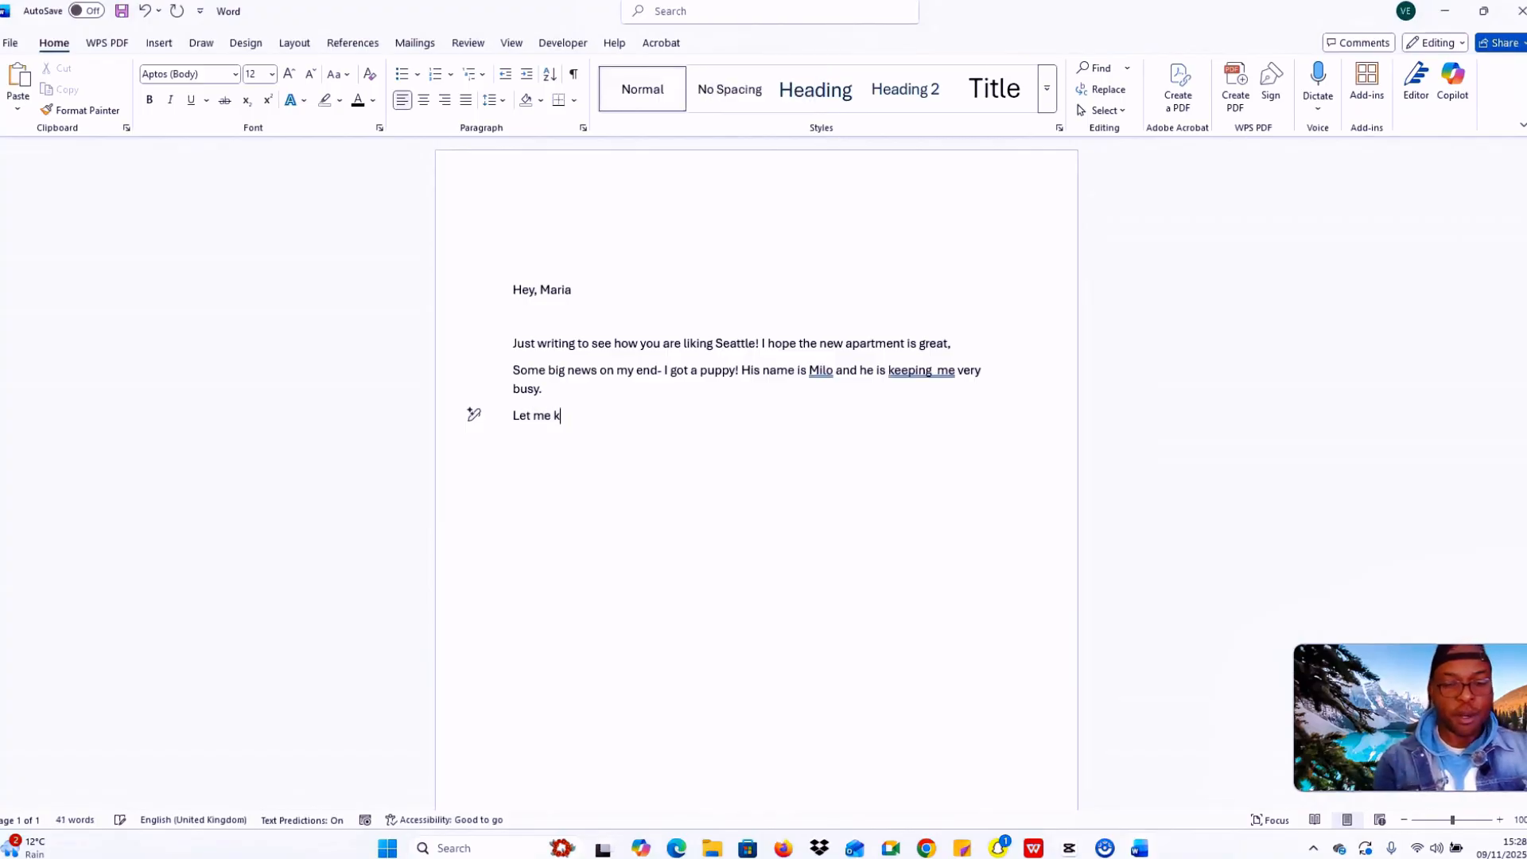
{"action": "type", "text": "now when "}
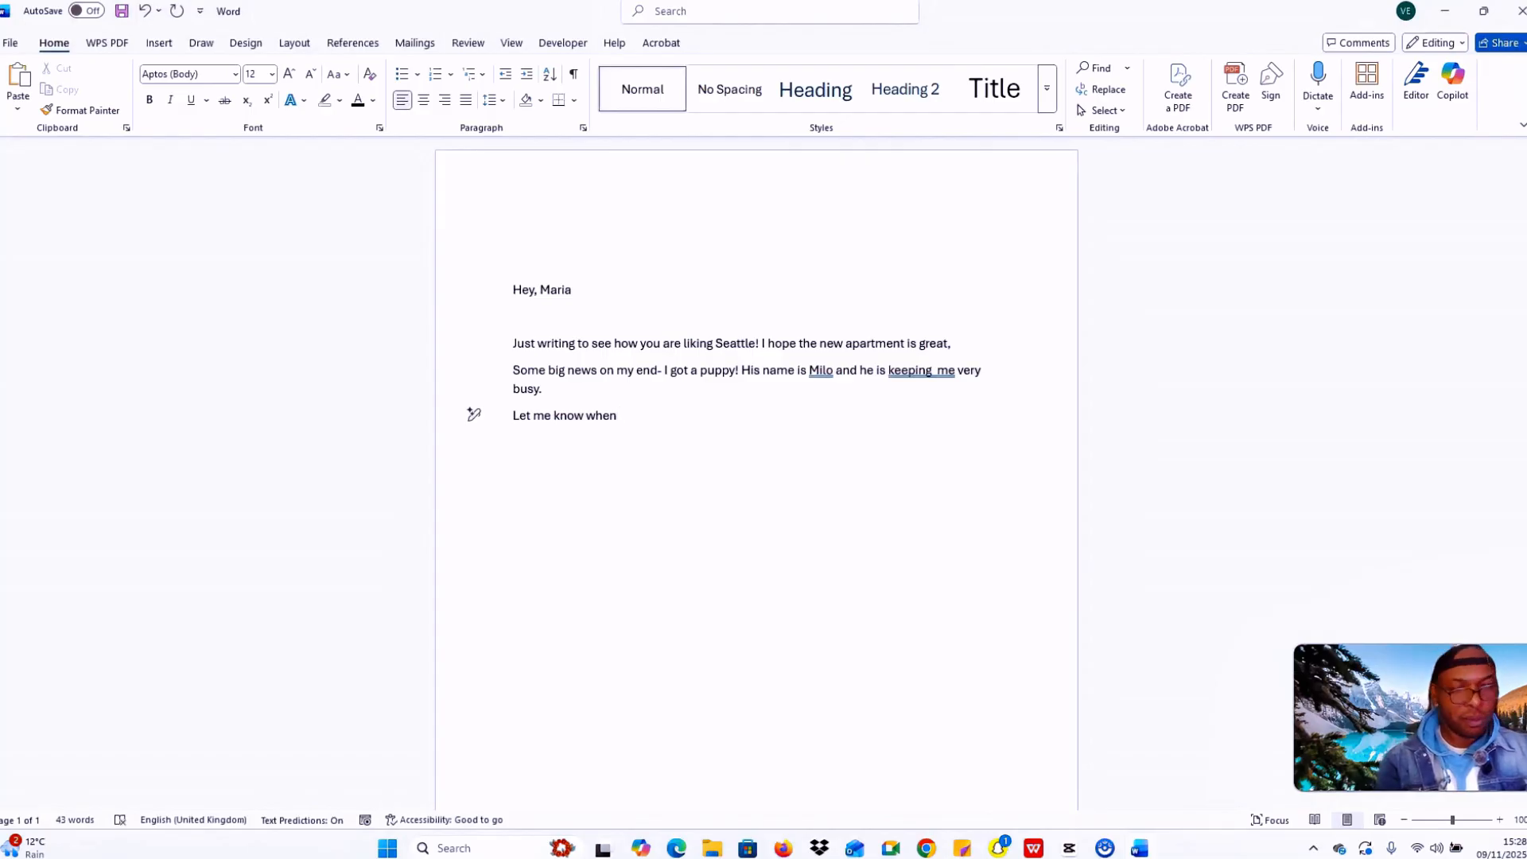
{"action": "type", "text": "you have"}
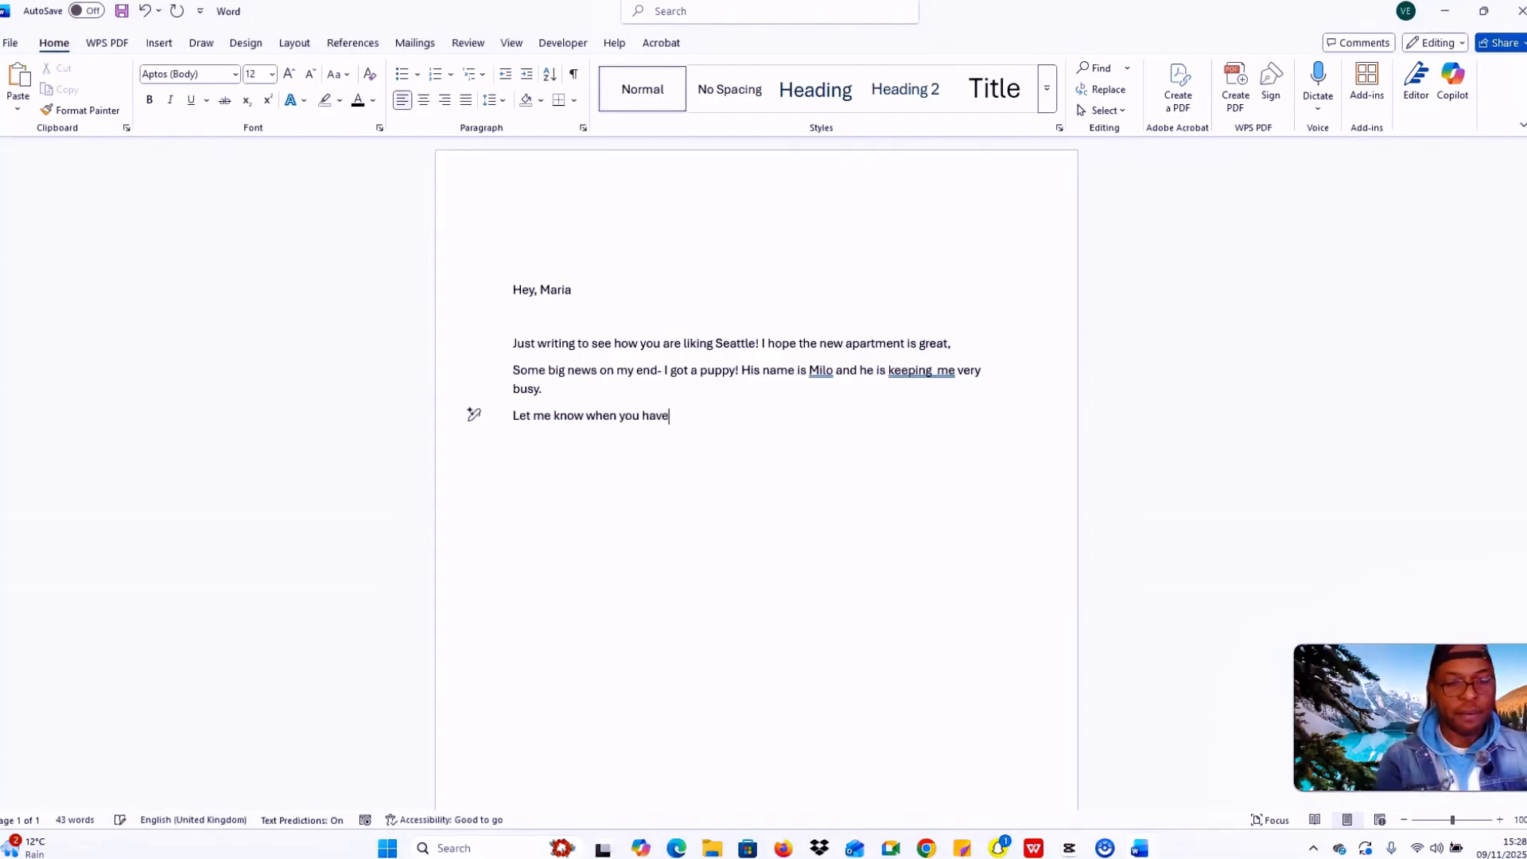
{"action": "type", "text": " time"}
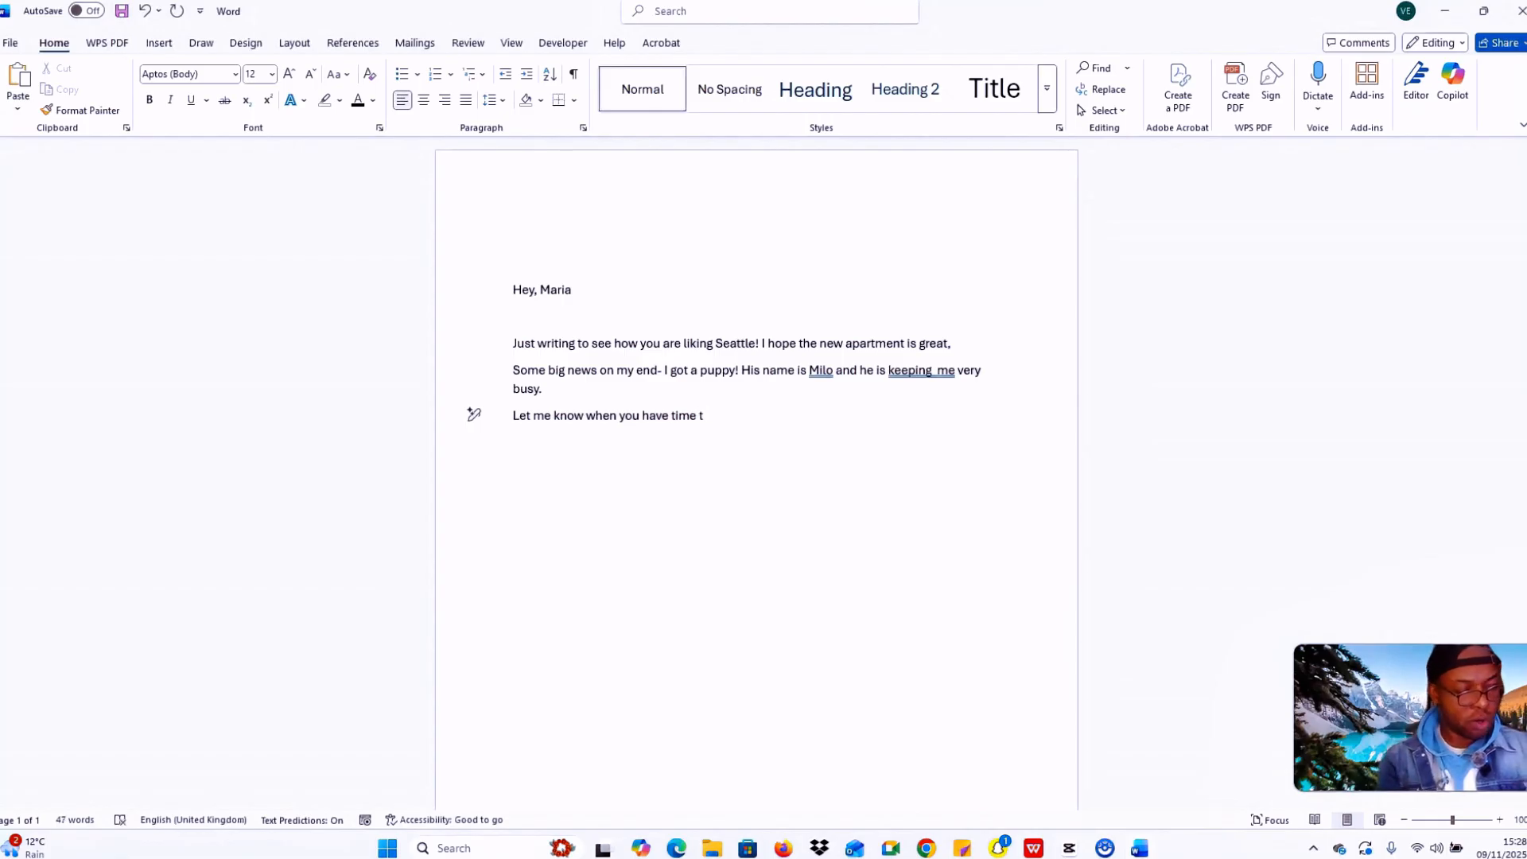
{"action": "type", "text": " to vide"}
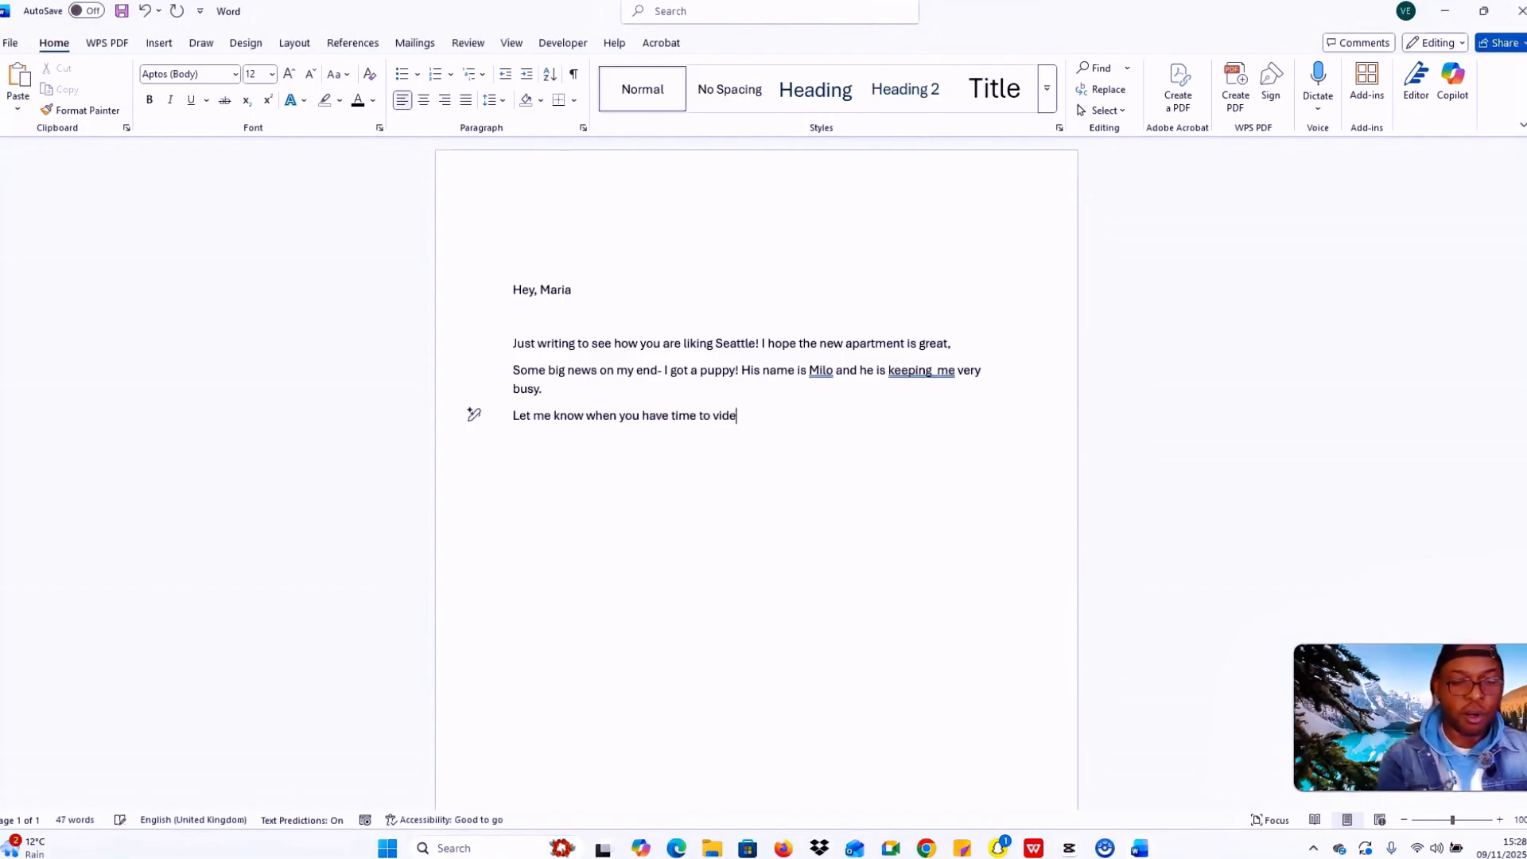
{"action": "type", "text": "o cha"}
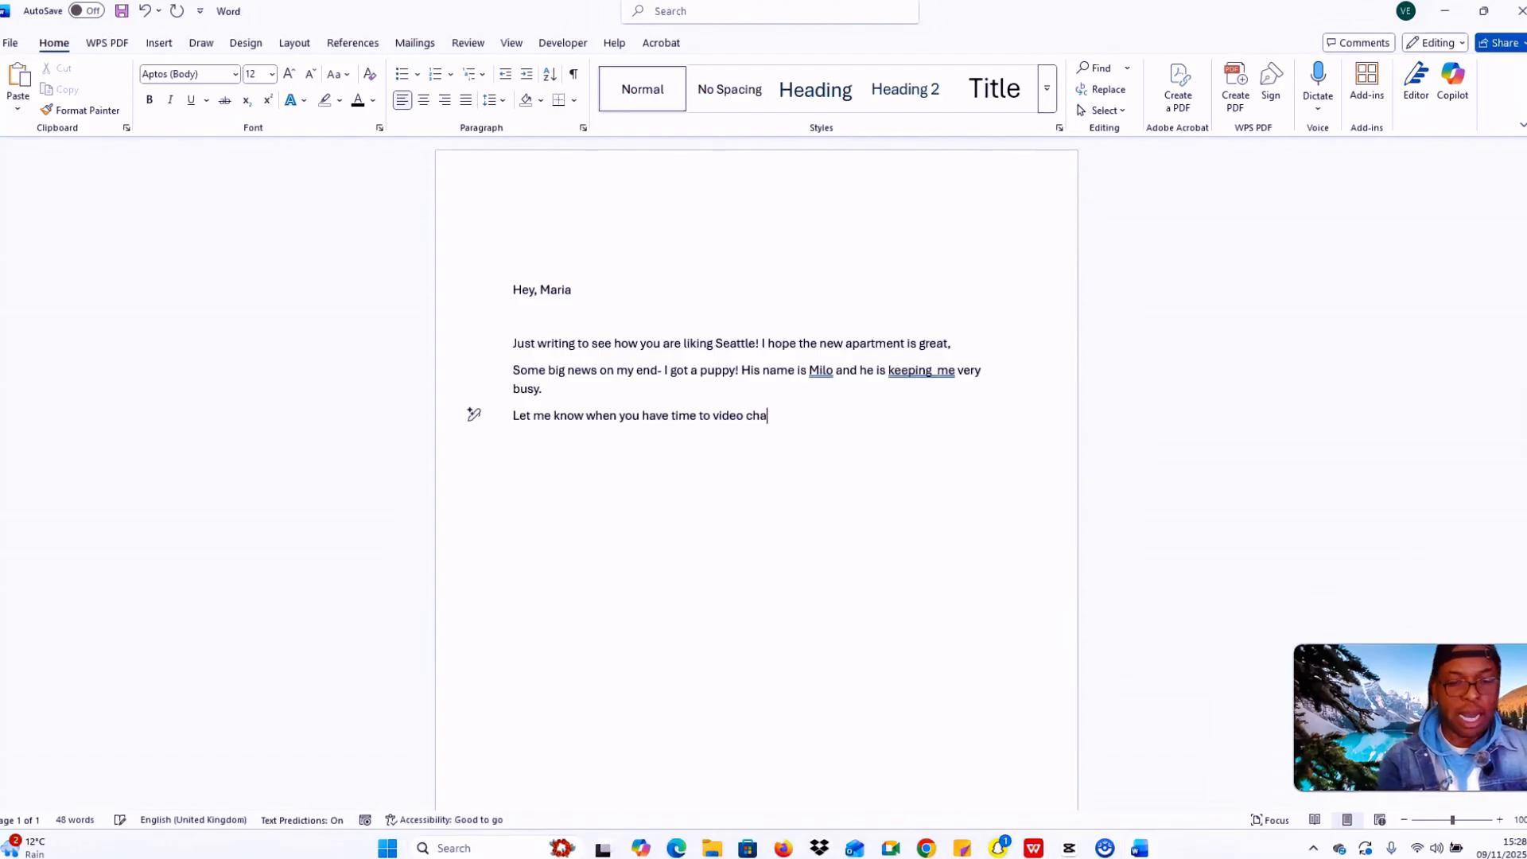
{"action": "type", "text": "t soon. I did love to catch "}
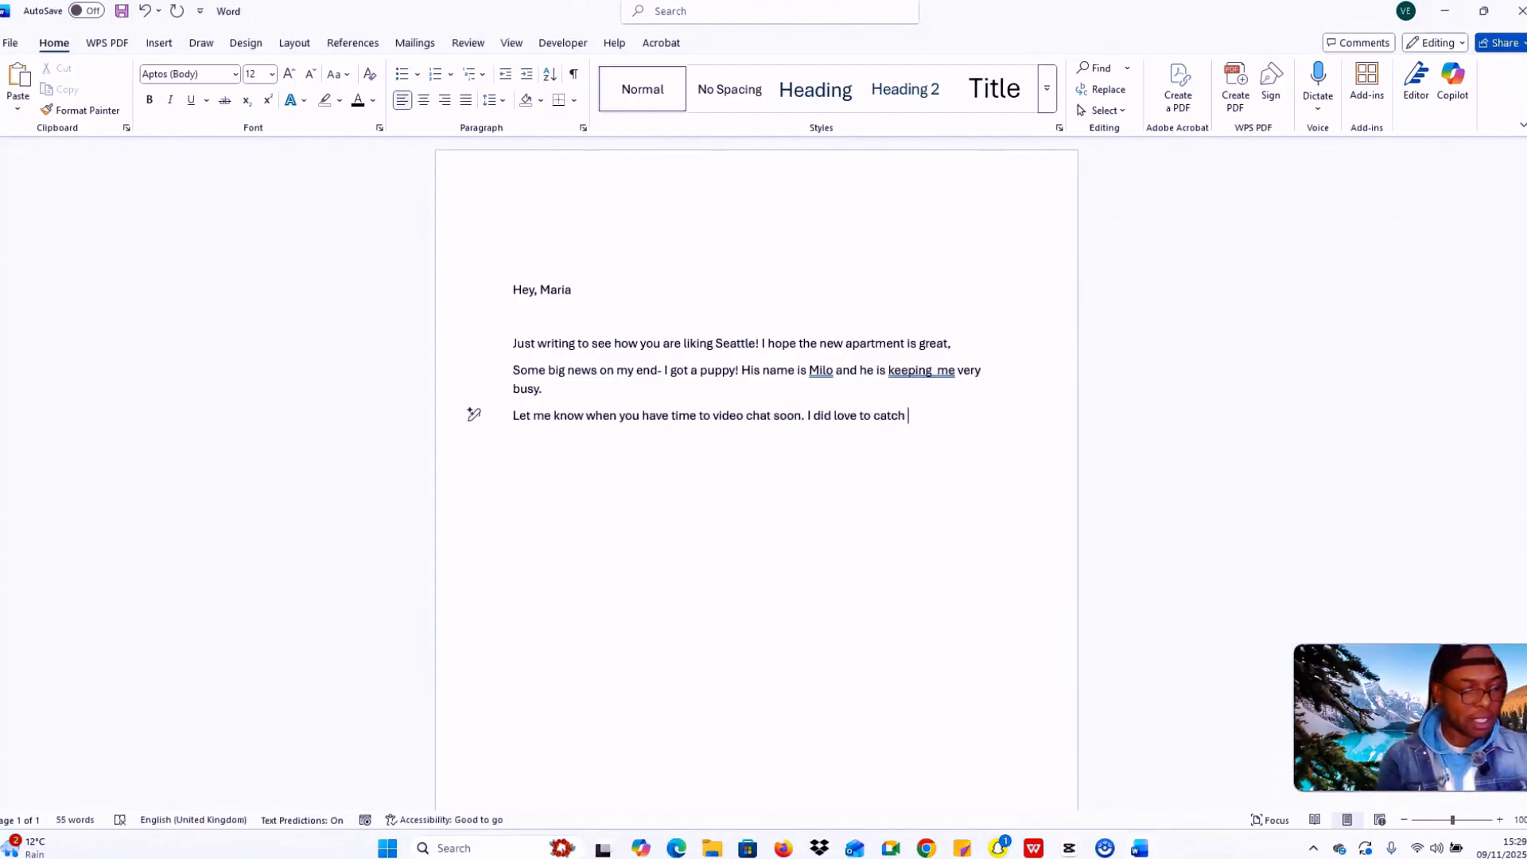
{"action": "type", "text": "up "}
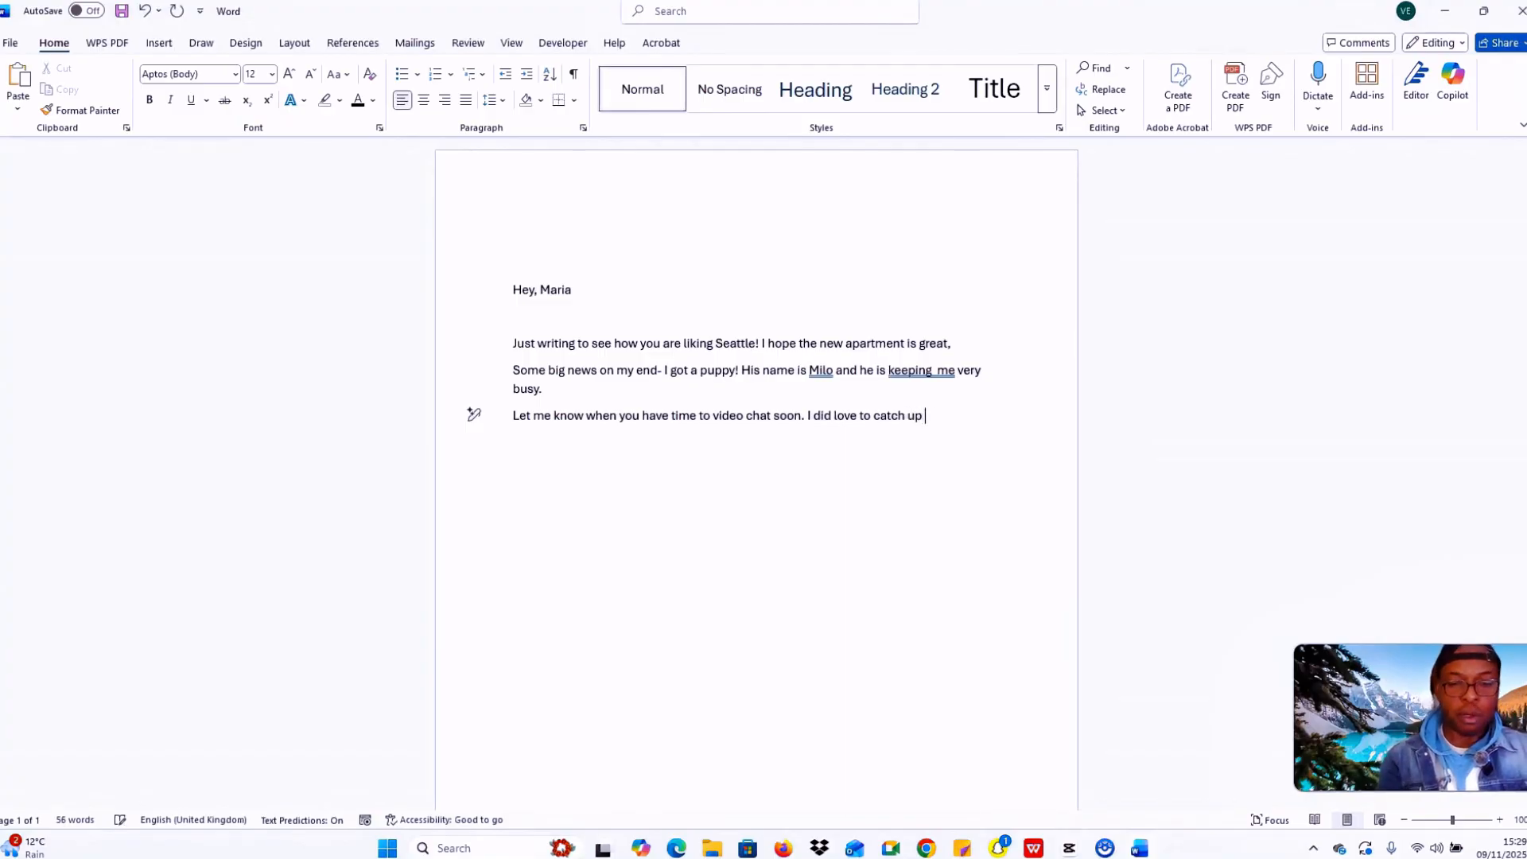
{"action": "type", "text": "properly!"}
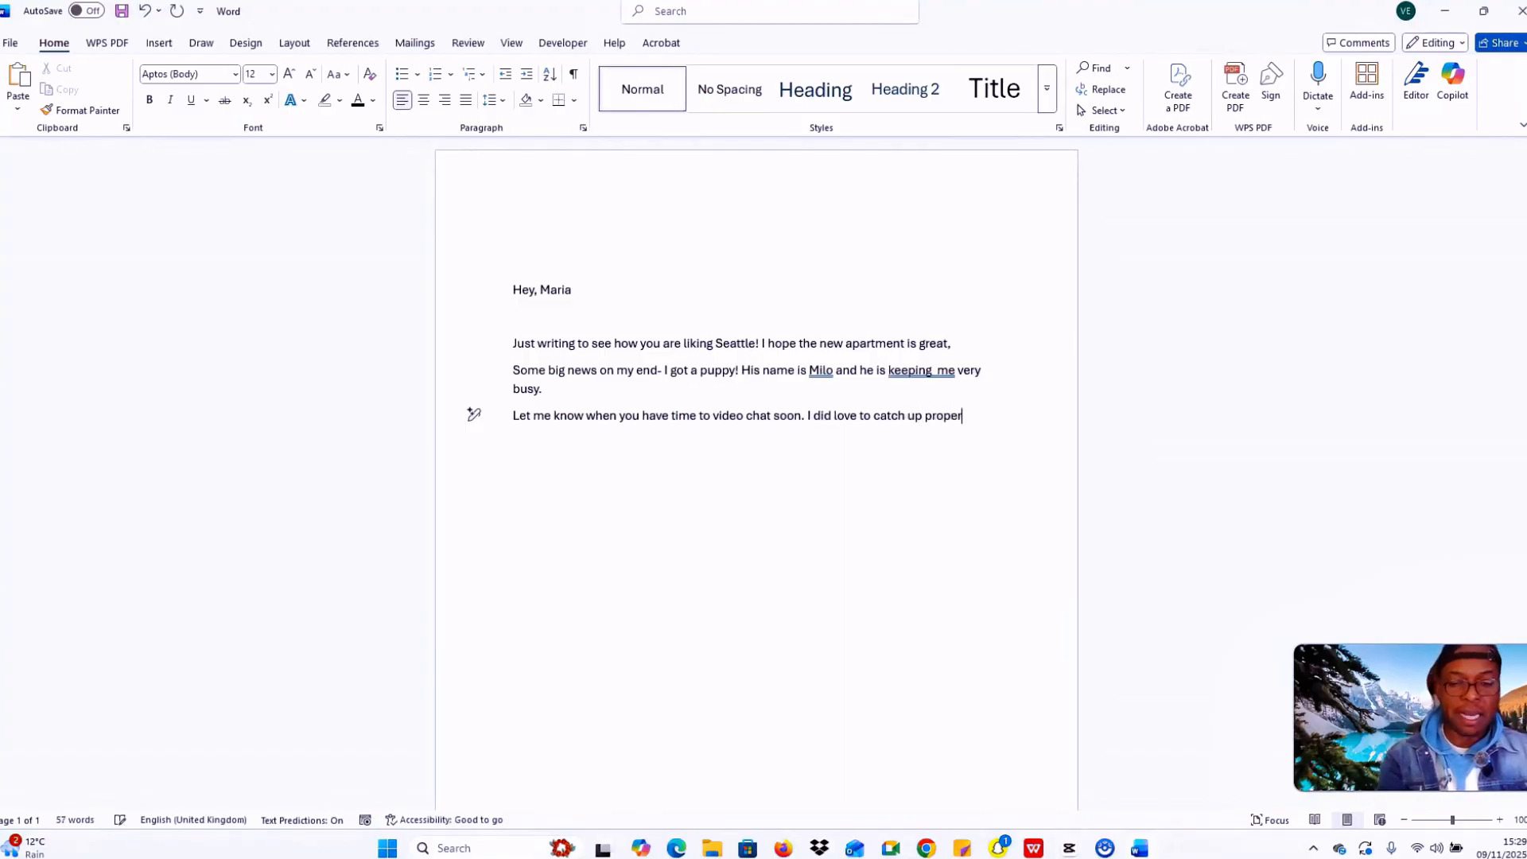
{"action": "key", "text": "Return"}
{"action": "key", "text": "Return"}
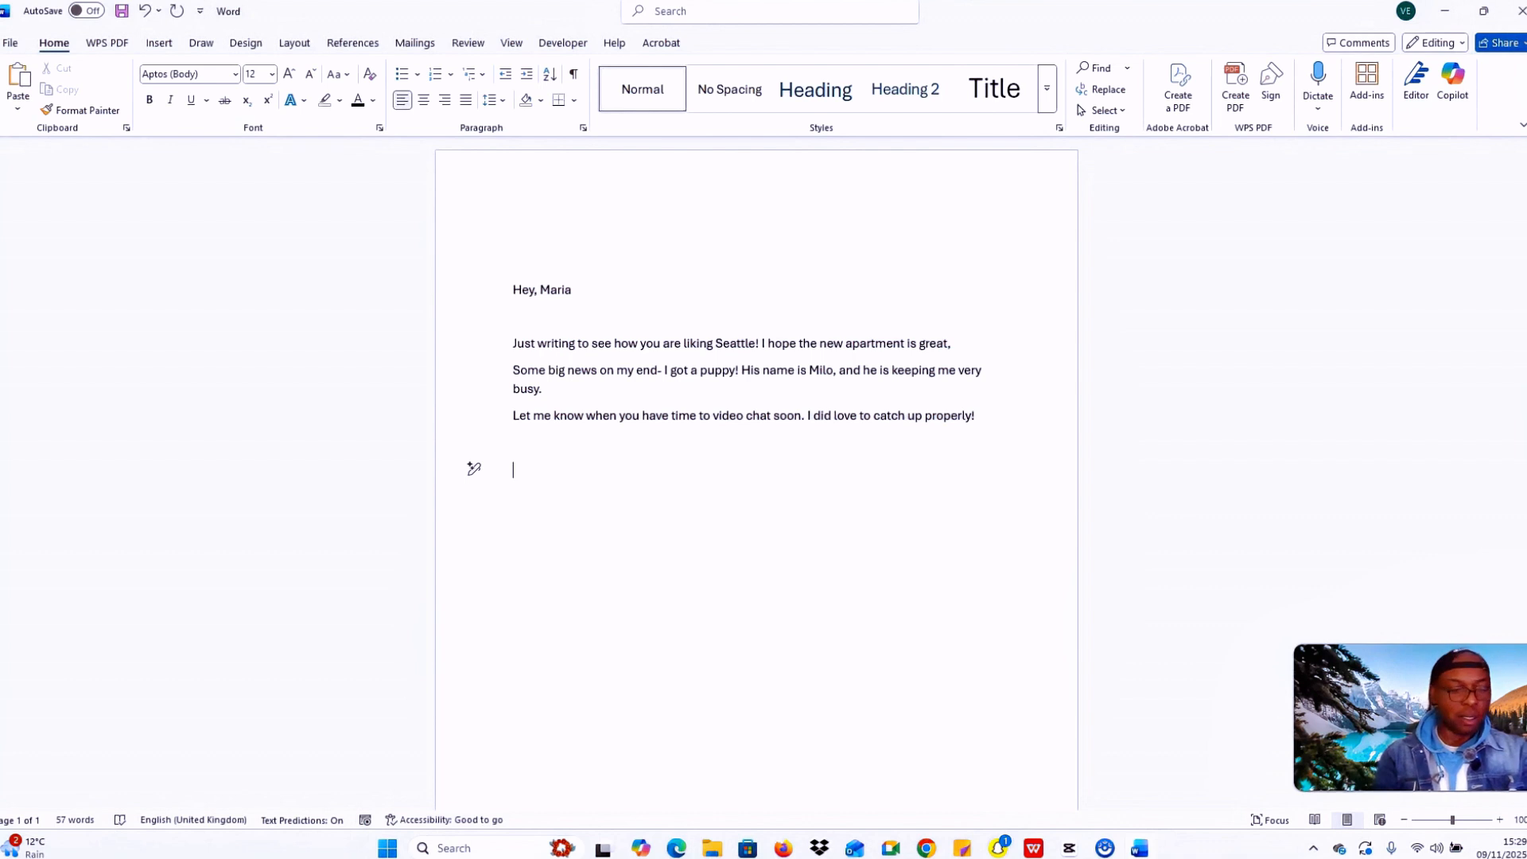
{"action": "key", "text": "Caps_Lock"}
{"action": "type", "text": "Best"}
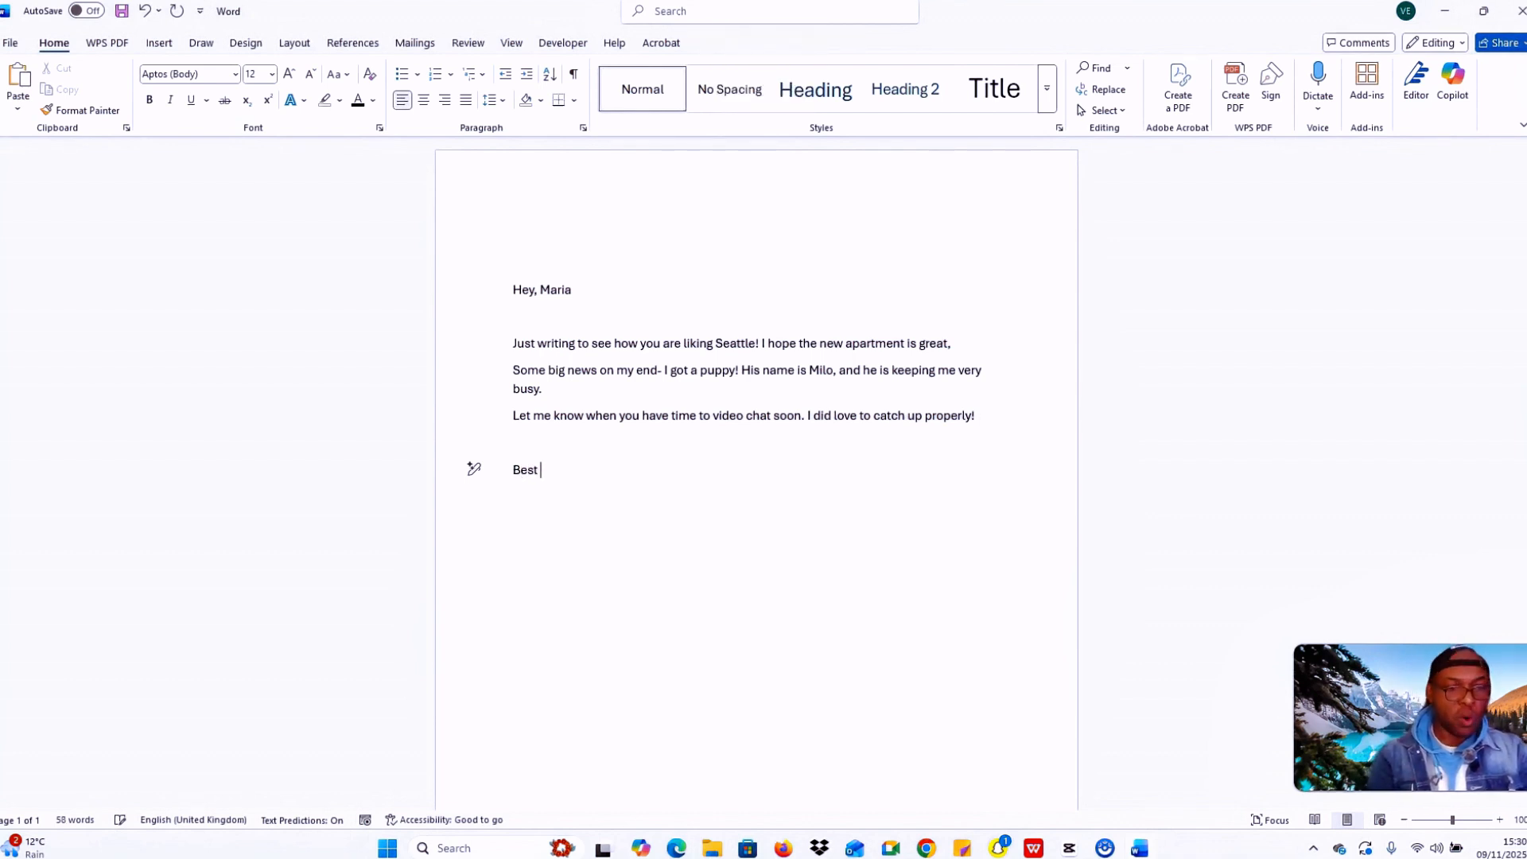
{"action": "key", "text": "Caps_Lock"}
{"action": "type", "text": "W"}
{"action": "key", "text": "Caps_Lock"}
{"action": "type", "text": "ishes"}
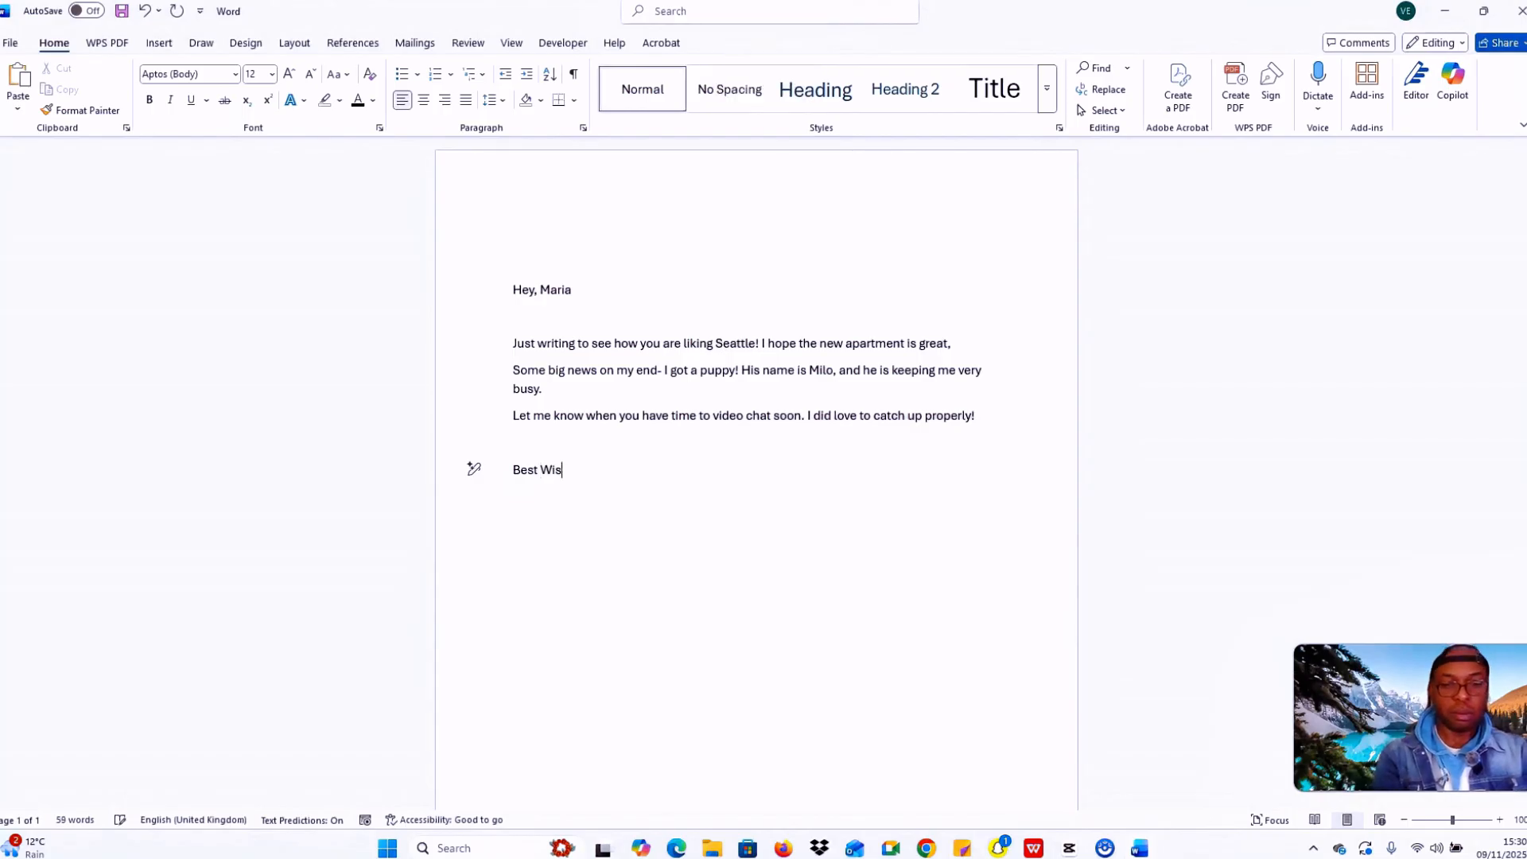
Step: Sign the note with the sender's name on the line below Best Wishes
{"action": "key", "text": "Return"}
{"action": "key", "text": "Caps_Lock"}
{"action": "type", "text": "V"}
{"action": "key", "text": "Caps_Lock"}
{"action": "type", "text": "incent"}
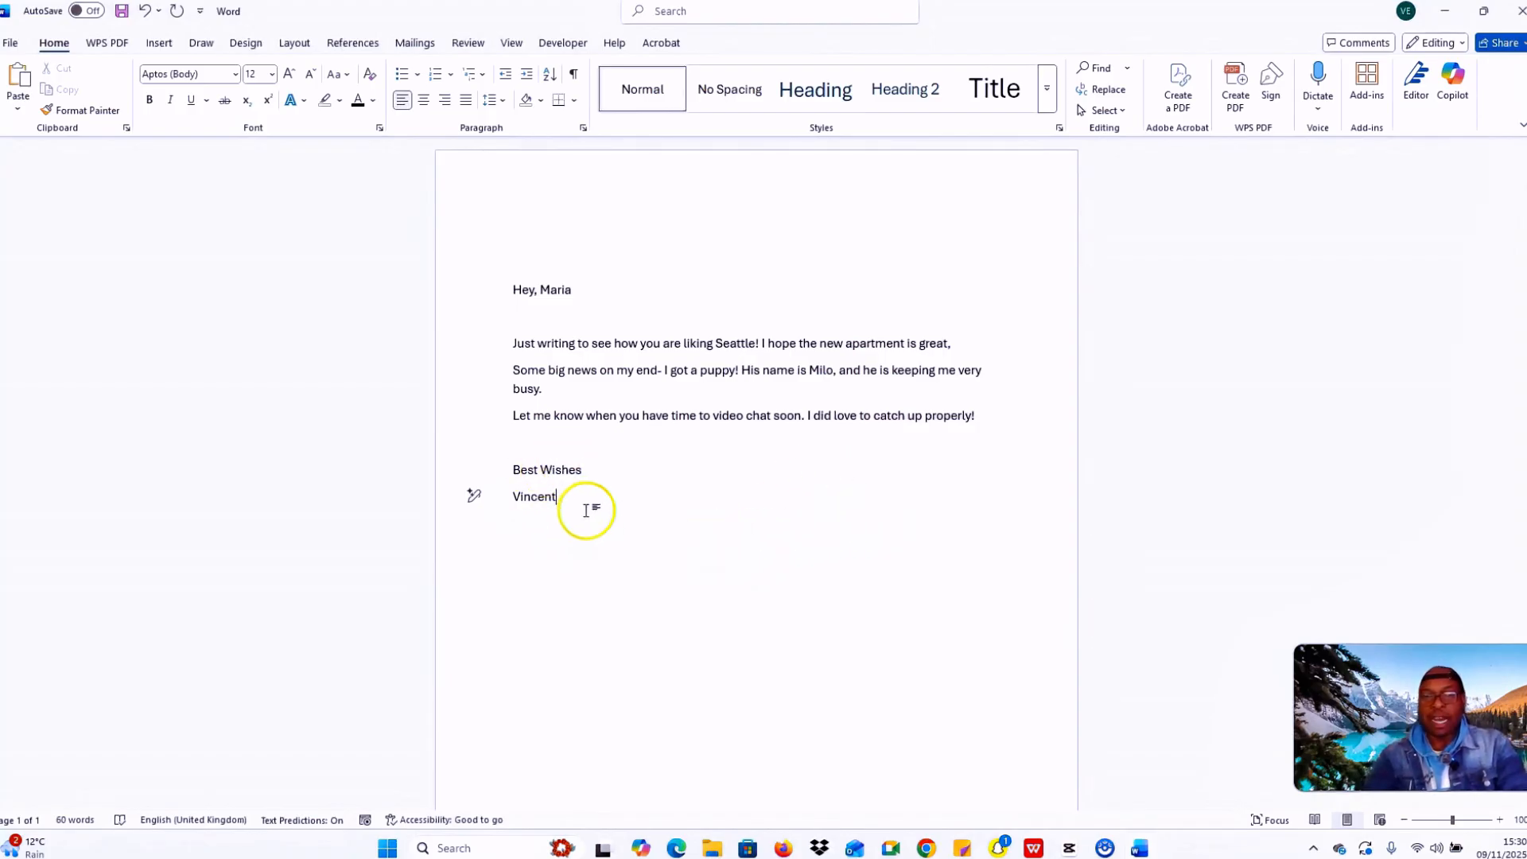
Step: Select parts of the letter to review the text, then clear the selection
{"action": "left_click_drag", "start_coordinate": [584, 510], "coordinate": [470, 279]}
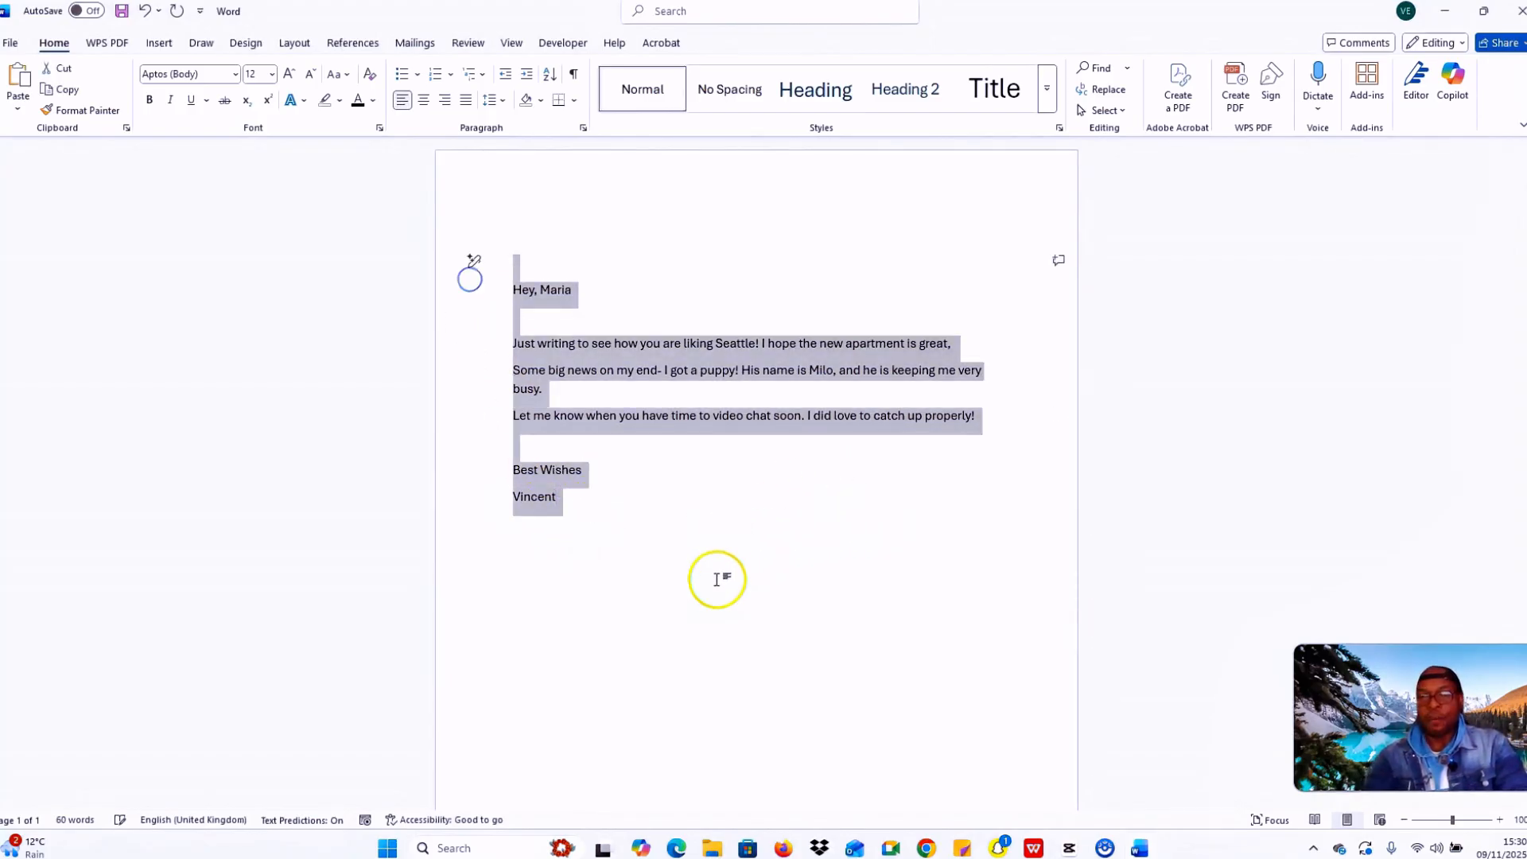
{"action": "left_click", "coordinate": [689, 538]}
{"action": "left_click_drag", "start_coordinate": [601, 513], "coordinate": [487, 296]}
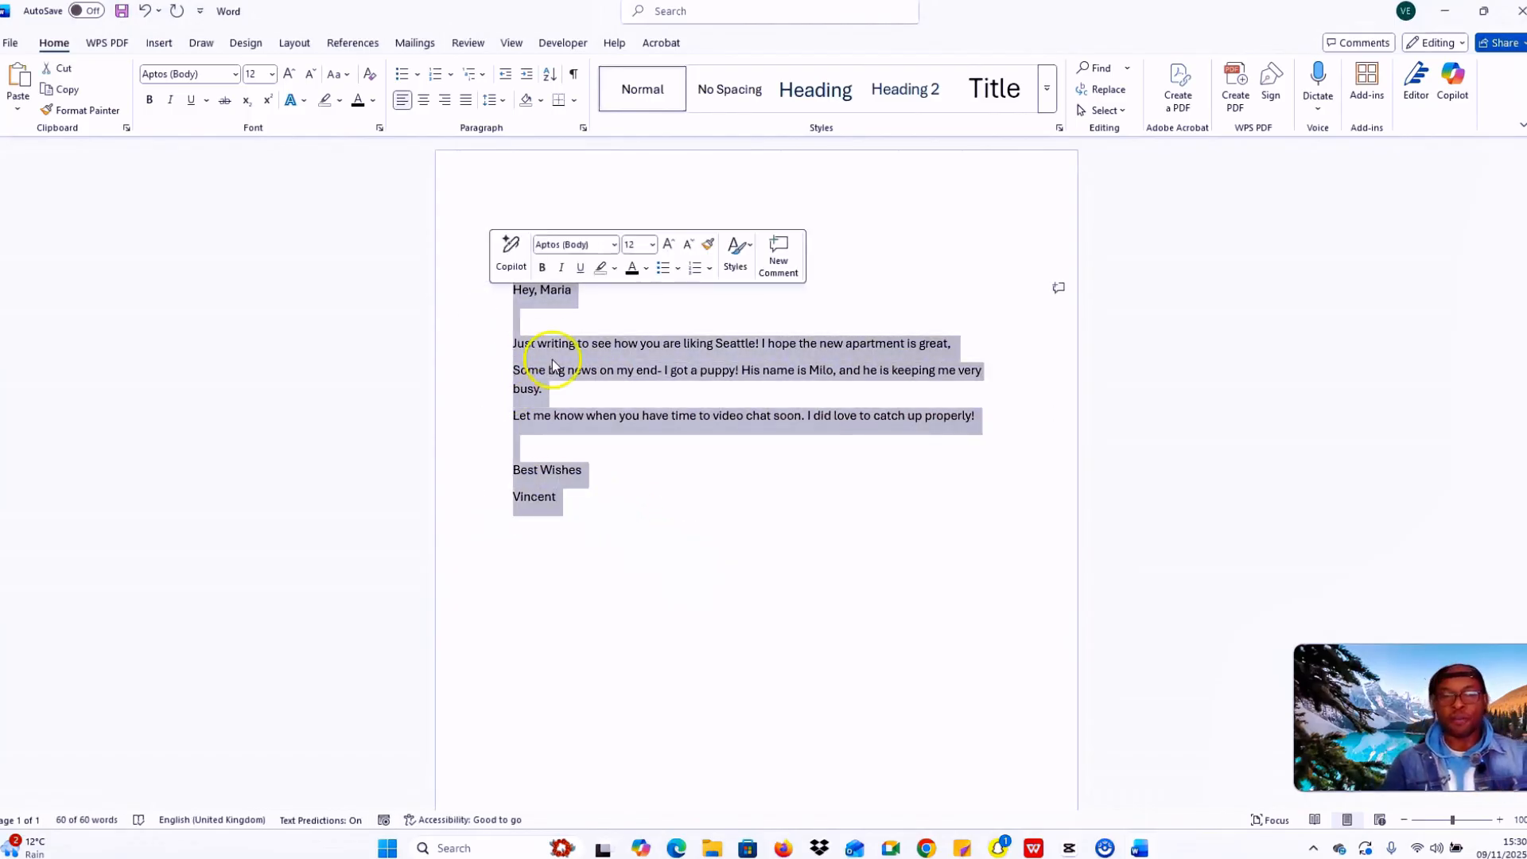
{"action": "left_click_drag", "start_coordinate": [593, 506], "coordinate": [490, 282]}
{"action": "left_click", "coordinate": [644, 482]}
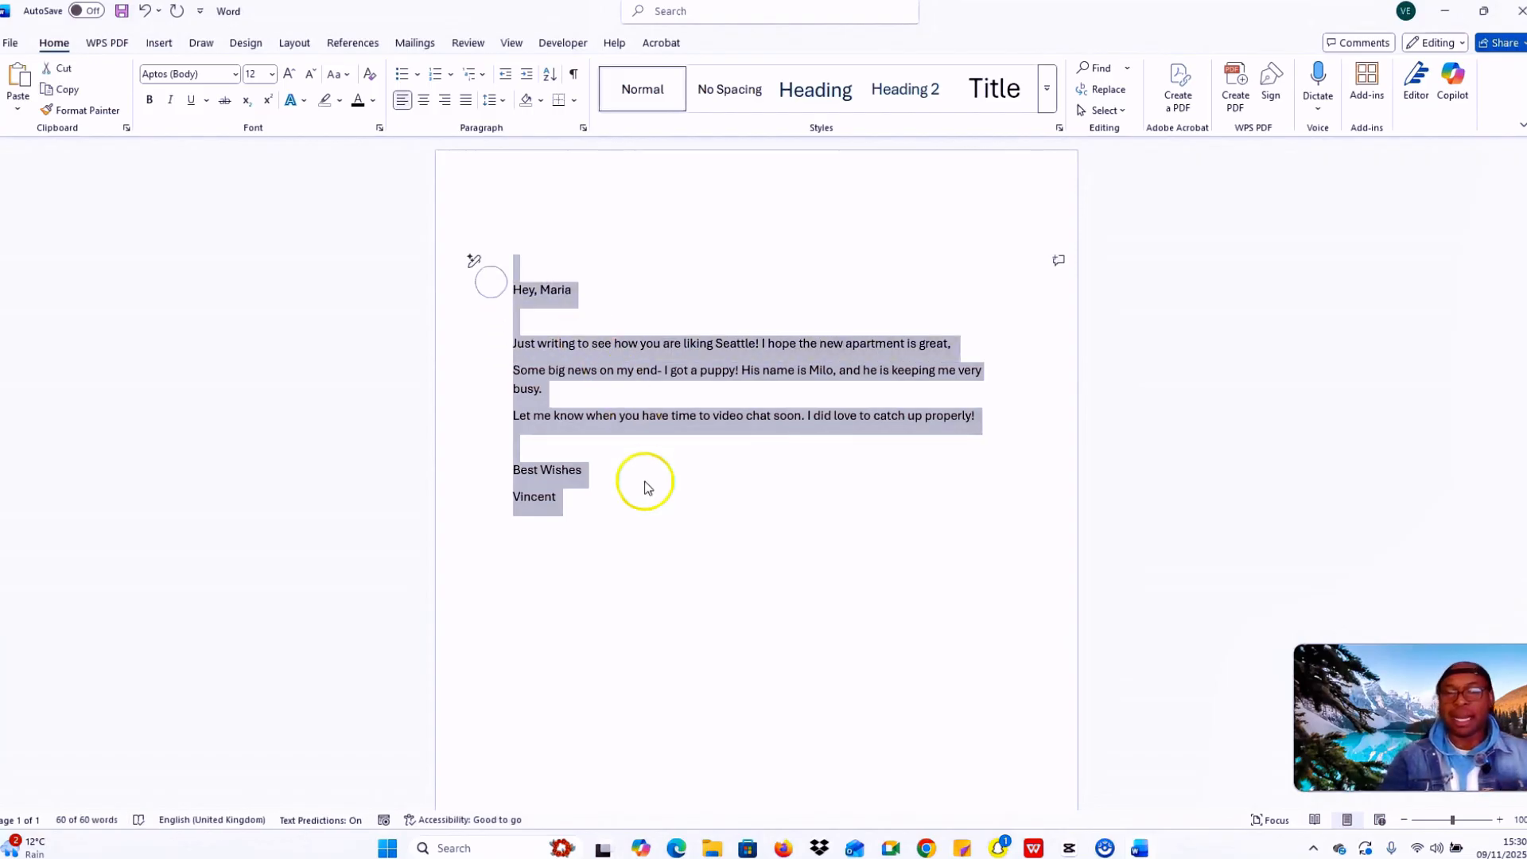
Step: Insert two blank lines above the greeting and check the whole document
{"action": "left_click", "coordinate": [513, 289]}
{"action": "key", "text": "Return"}
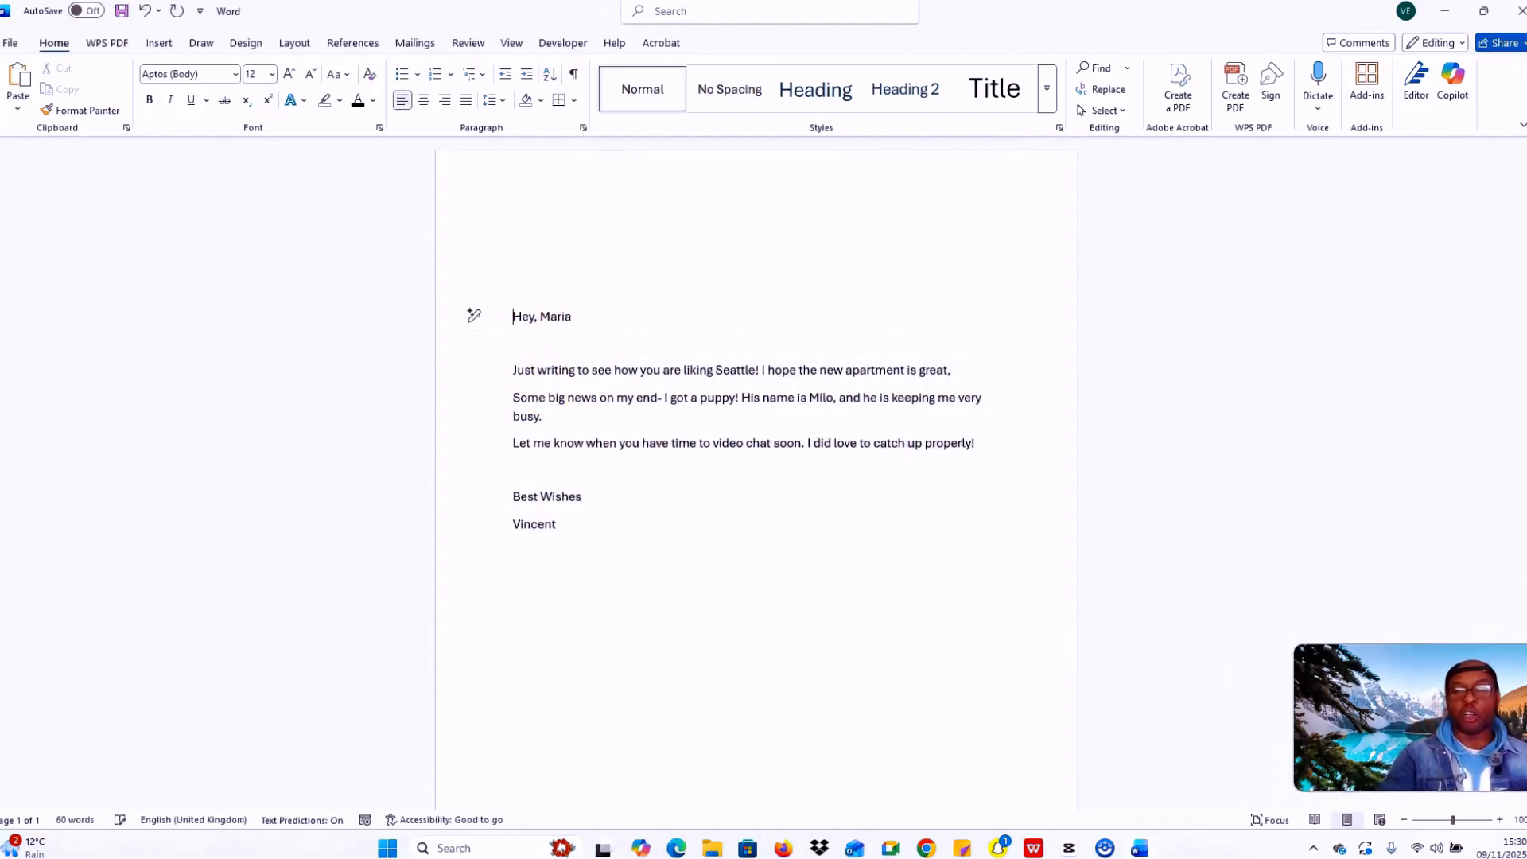
{"action": "key", "text": "Return"}
{"action": "key", "text": "ctrl+a"}
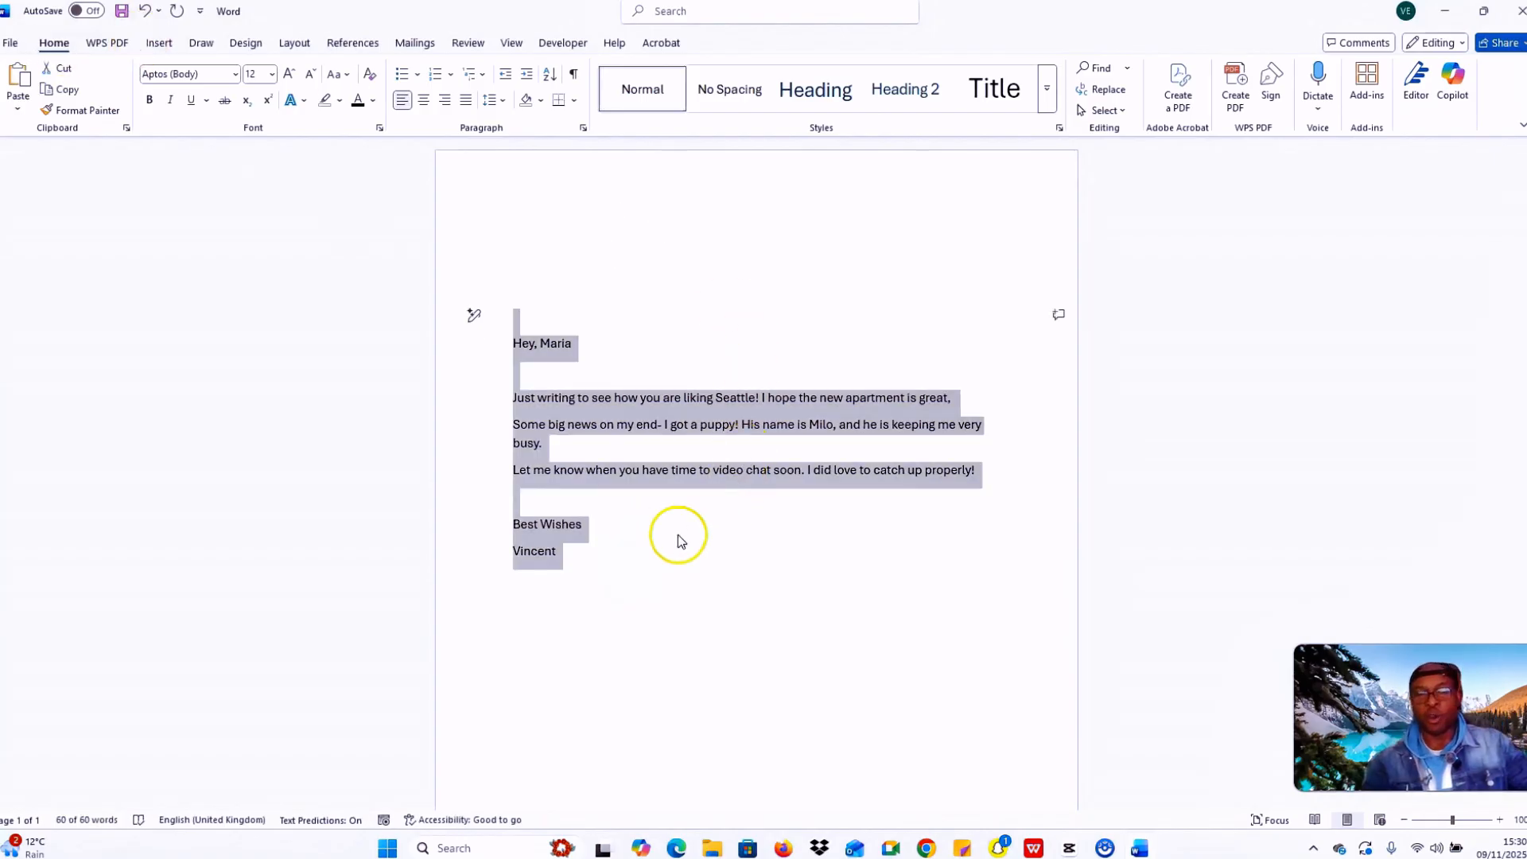
{"action": "left_click", "coordinate": [606, 552]}
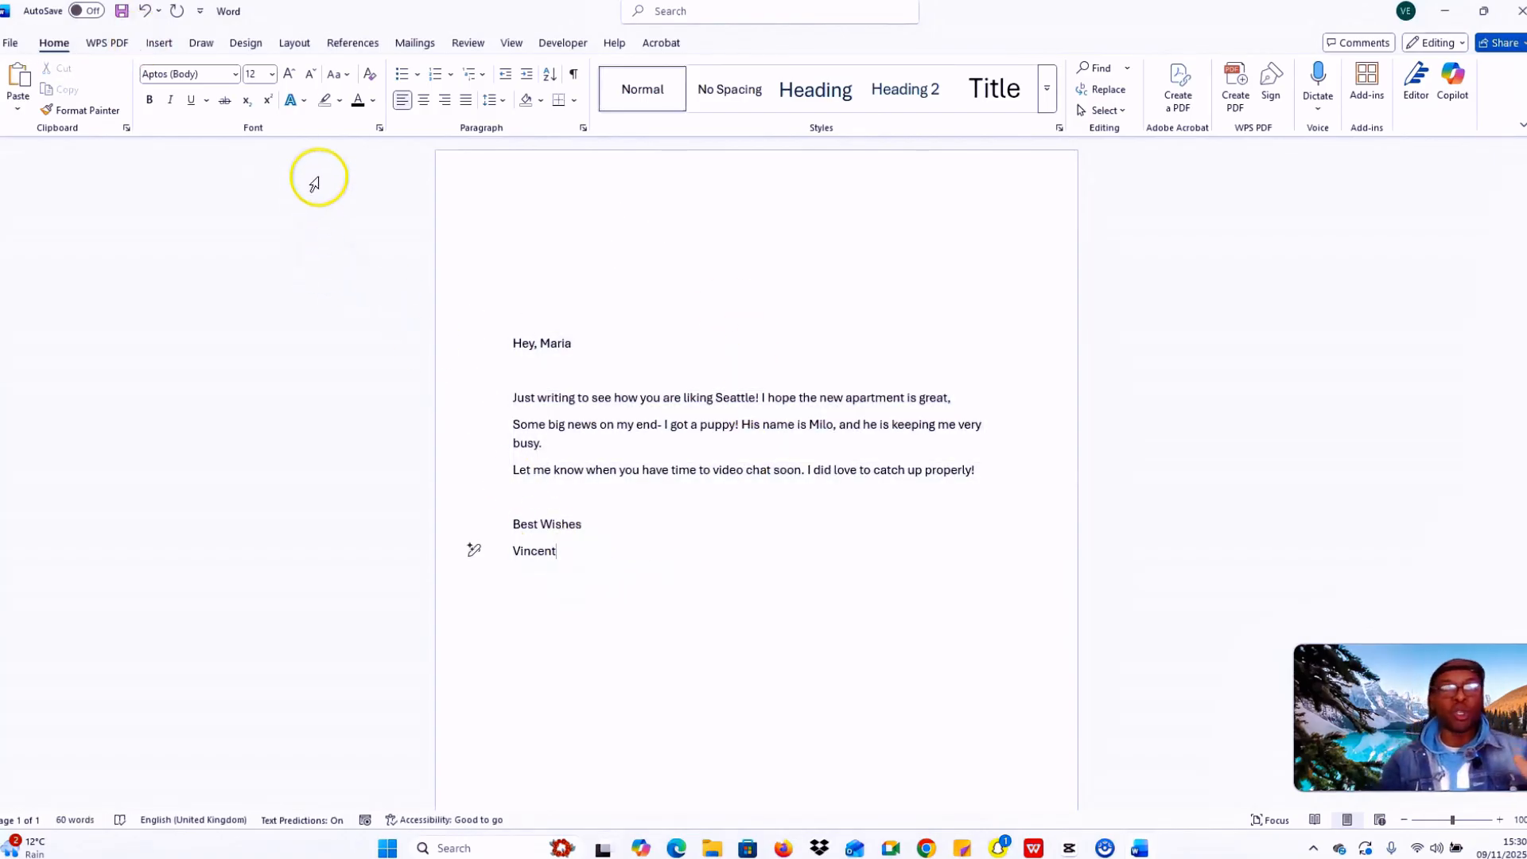
Step: Apply the Normal 2.54 cm margins preset, then review the greeting and sign-off
{"action": "left_click", "coordinate": [295, 43]}
{"action": "left_click", "coordinate": [18, 82]}
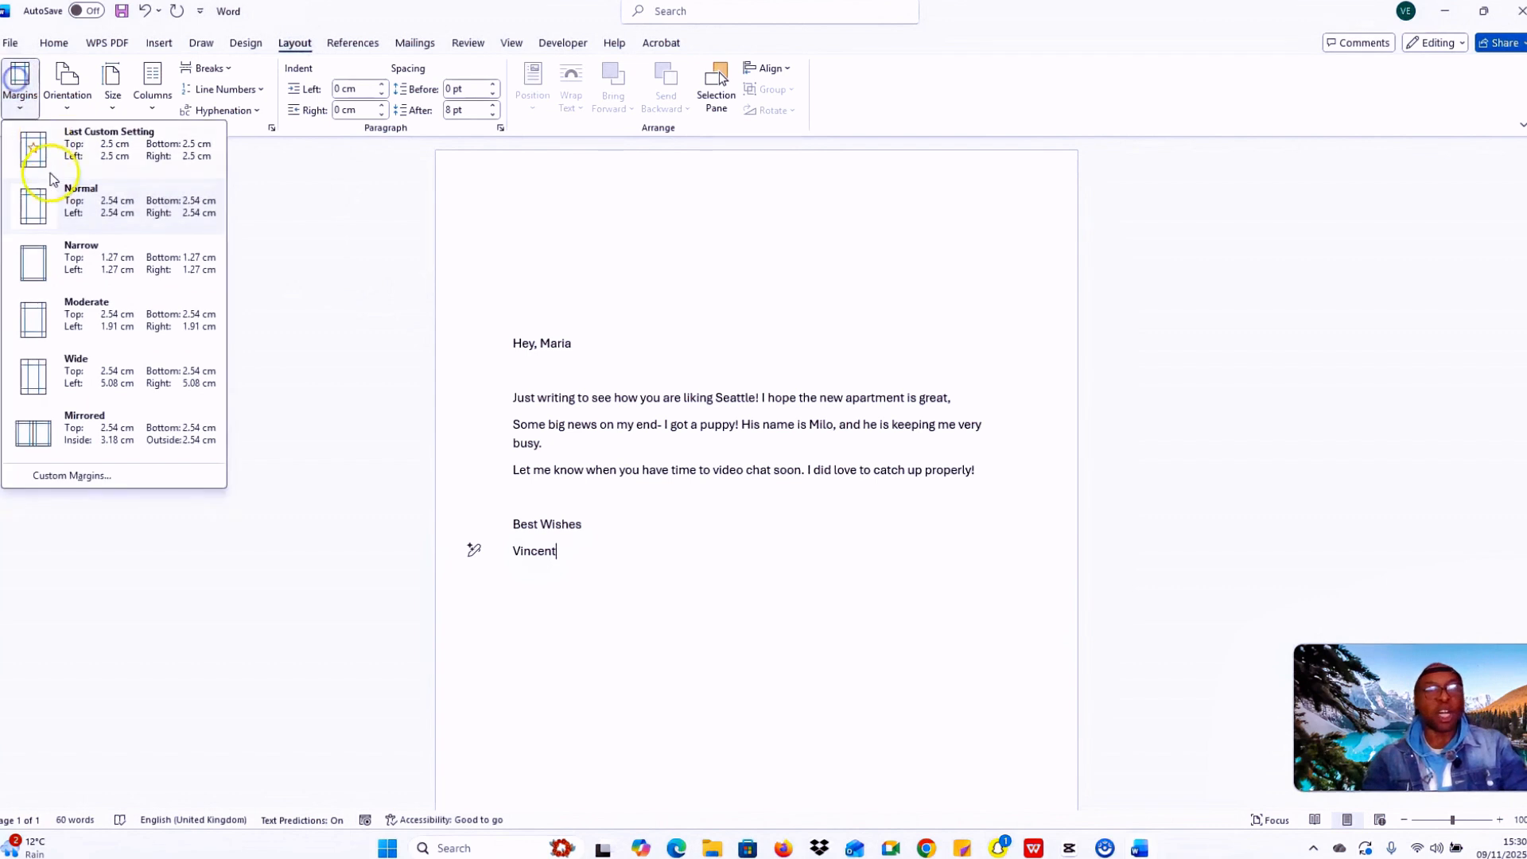
{"action": "left_click", "coordinate": [34, 205]}
{"action": "left_click", "coordinate": [679, 517]}
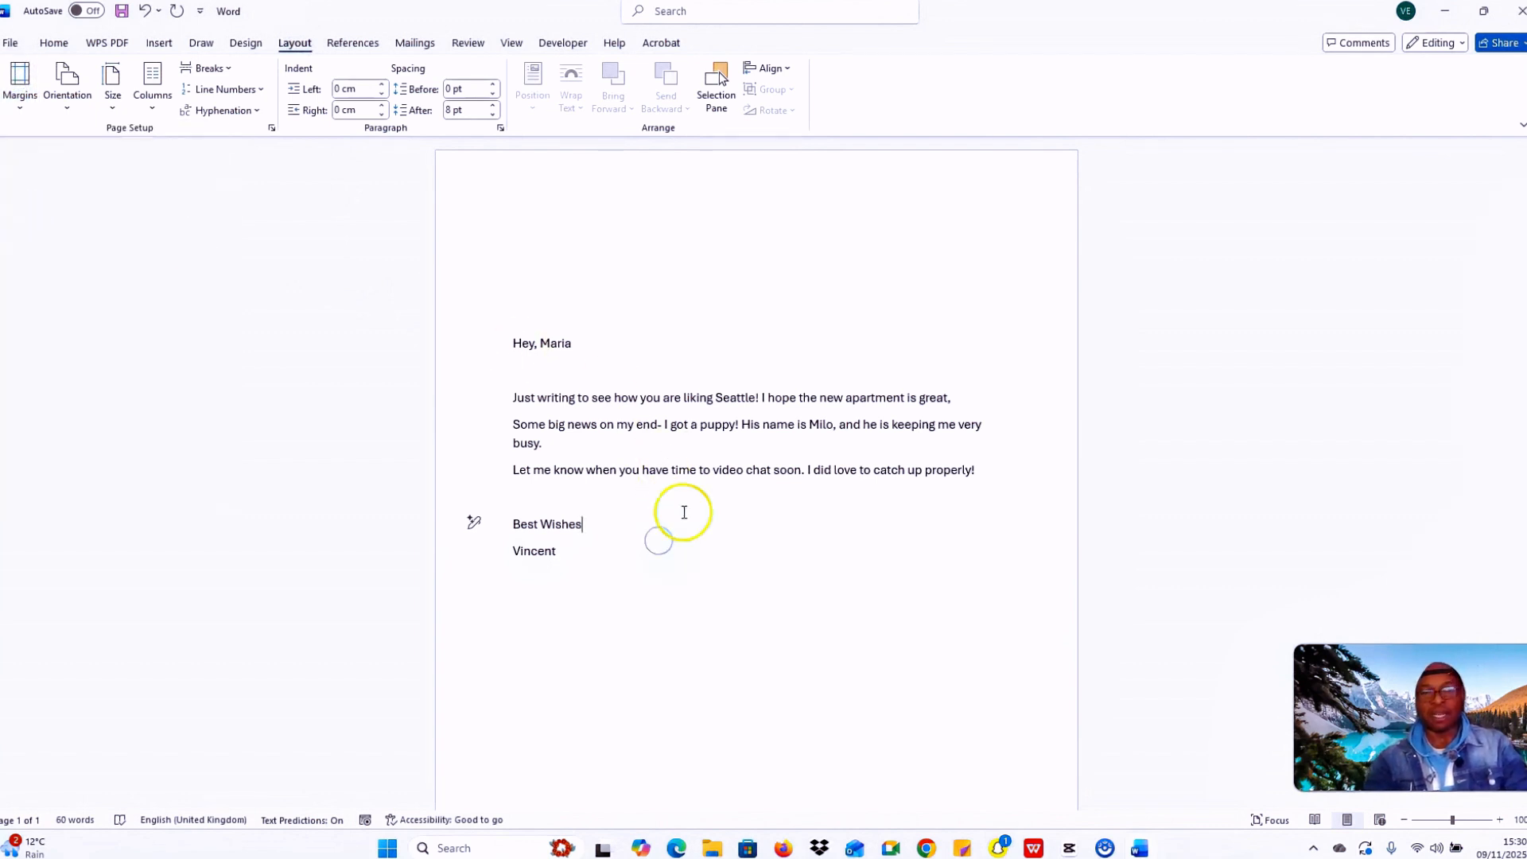
{"action": "left_click", "coordinate": [600, 350]}
{"action": "left_click_drag", "start_coordinate": [582, 348], "coordinate": [511, 343]}
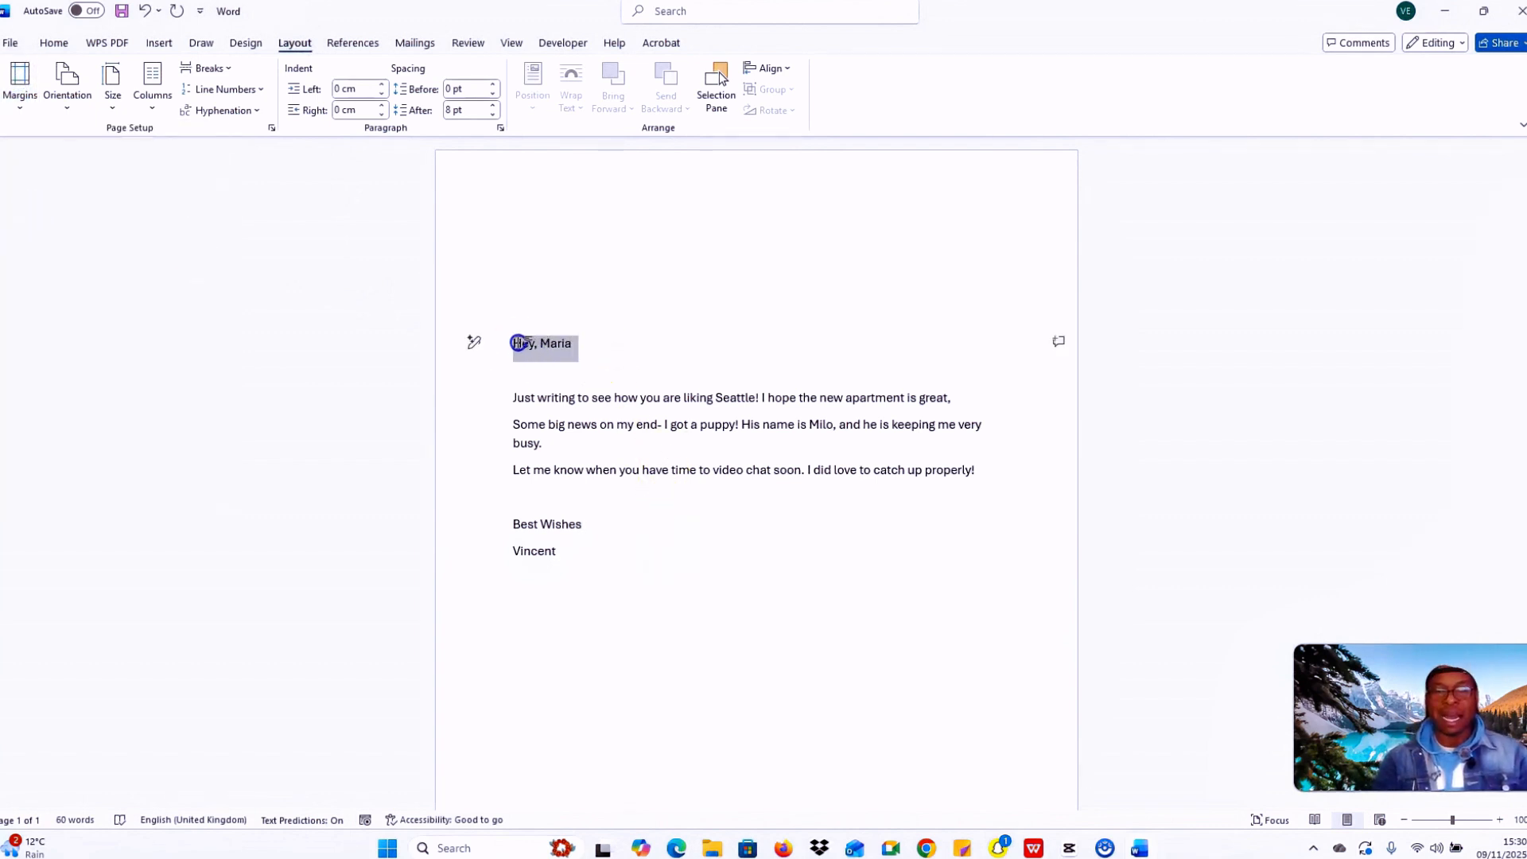
{"action": "left_click", "coordinate": [614, 350]}
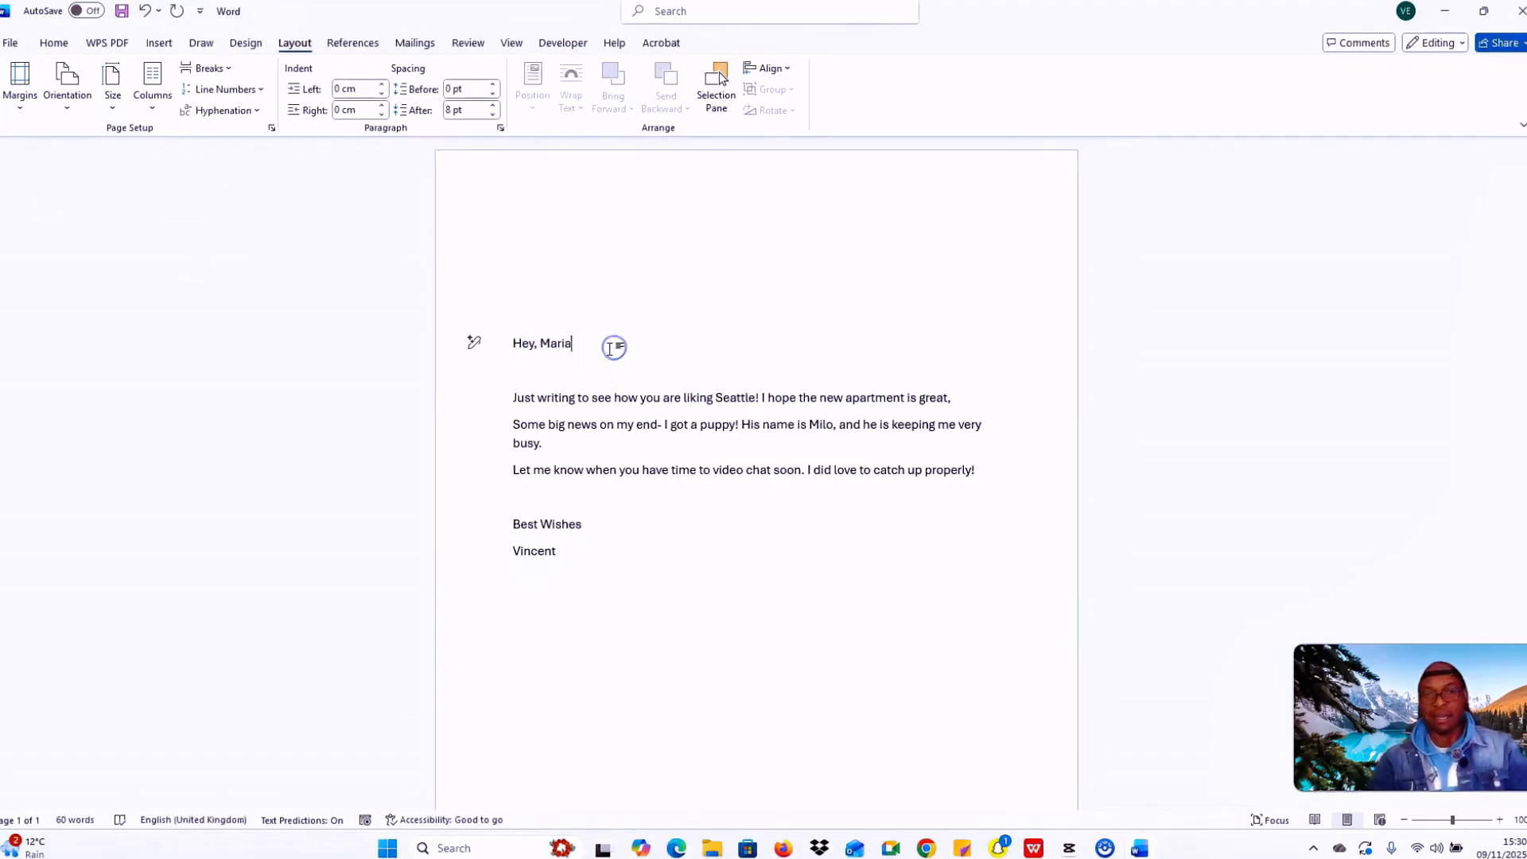